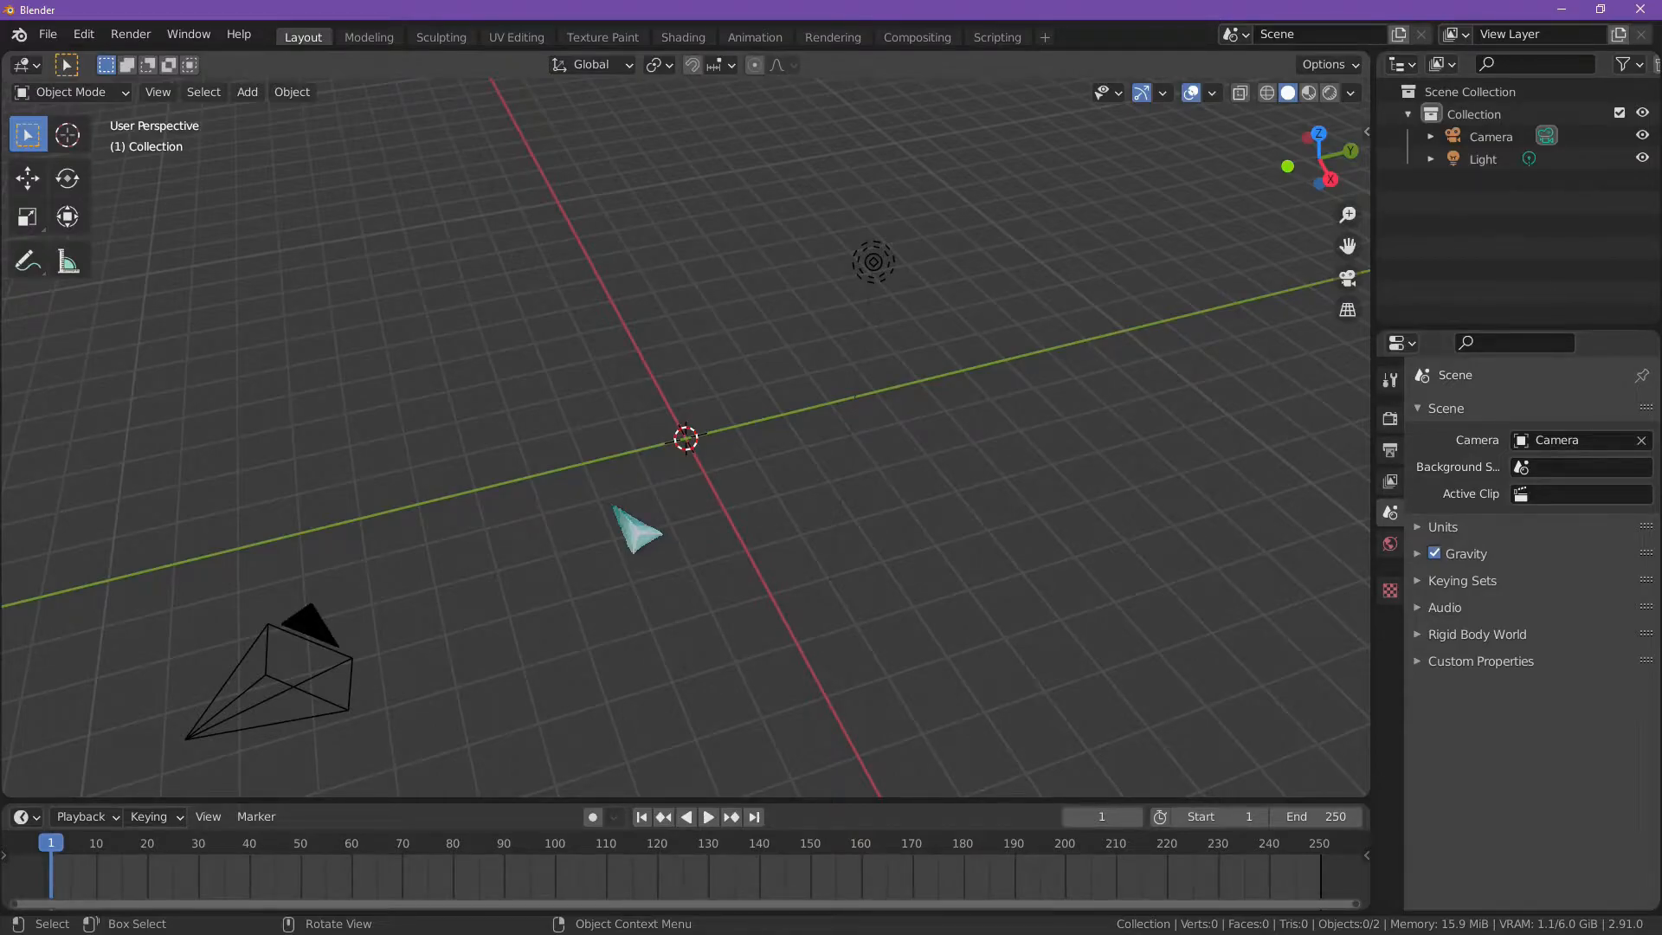
# Step: Add a plane mesh at the world origin
pyautogui.moveTo(630, 509); pyautogui.dragTo(609, 510, button='middle')
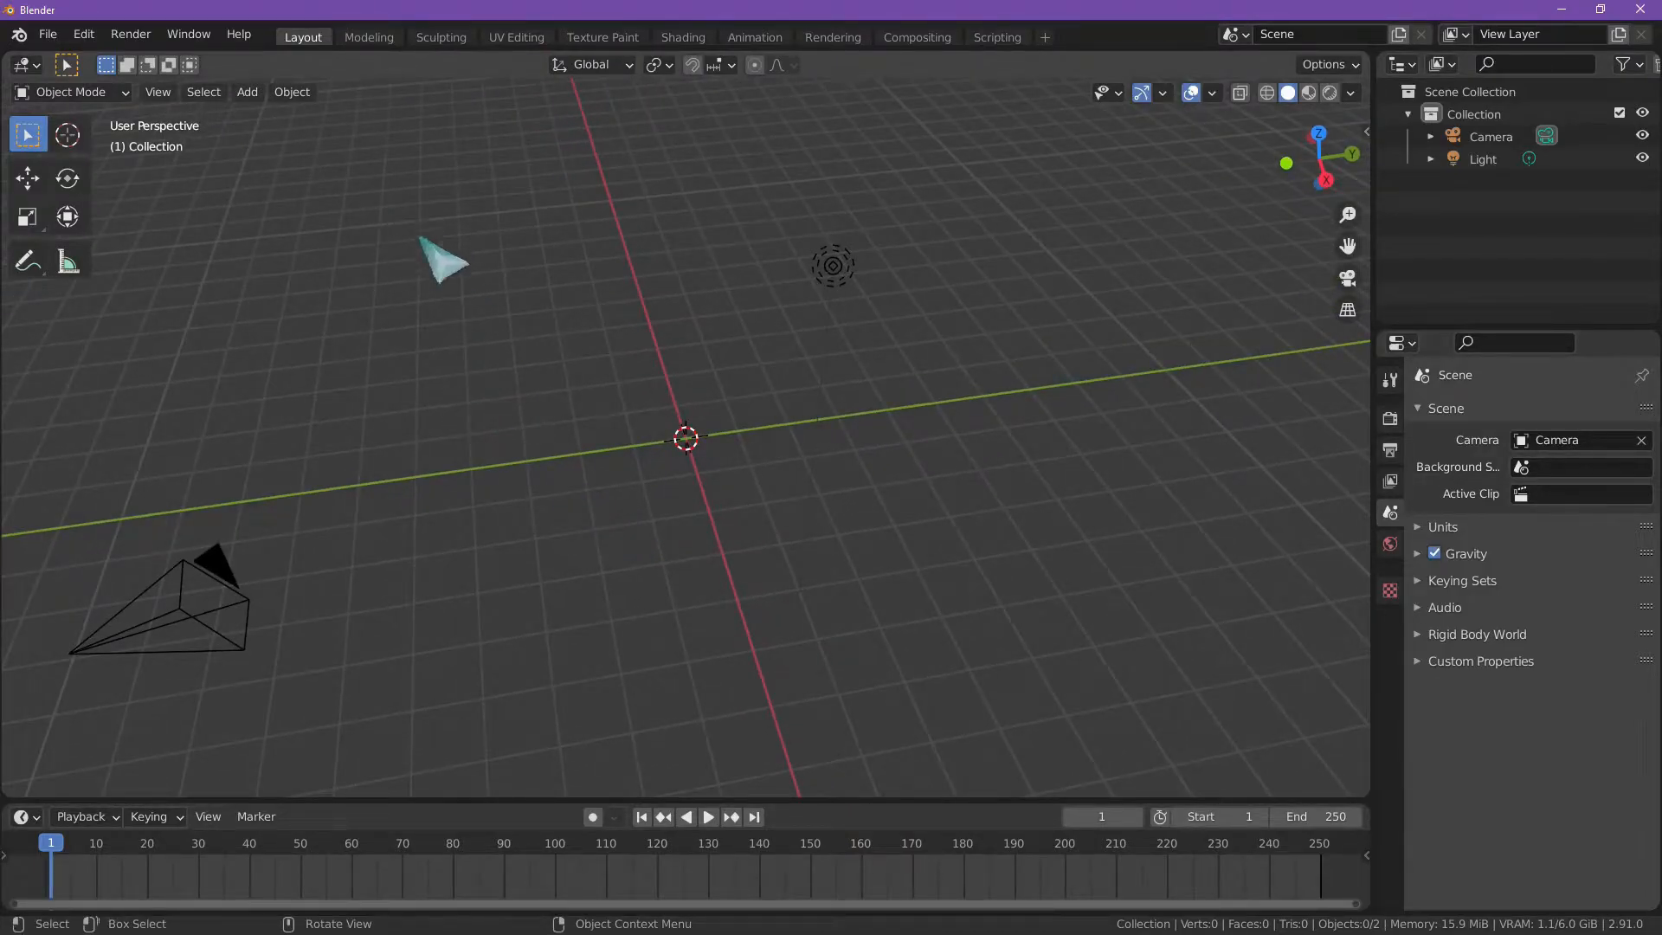
pyautogui.moveTo(534, 285); pyautogui.dragTo(597, 327, button='middle')
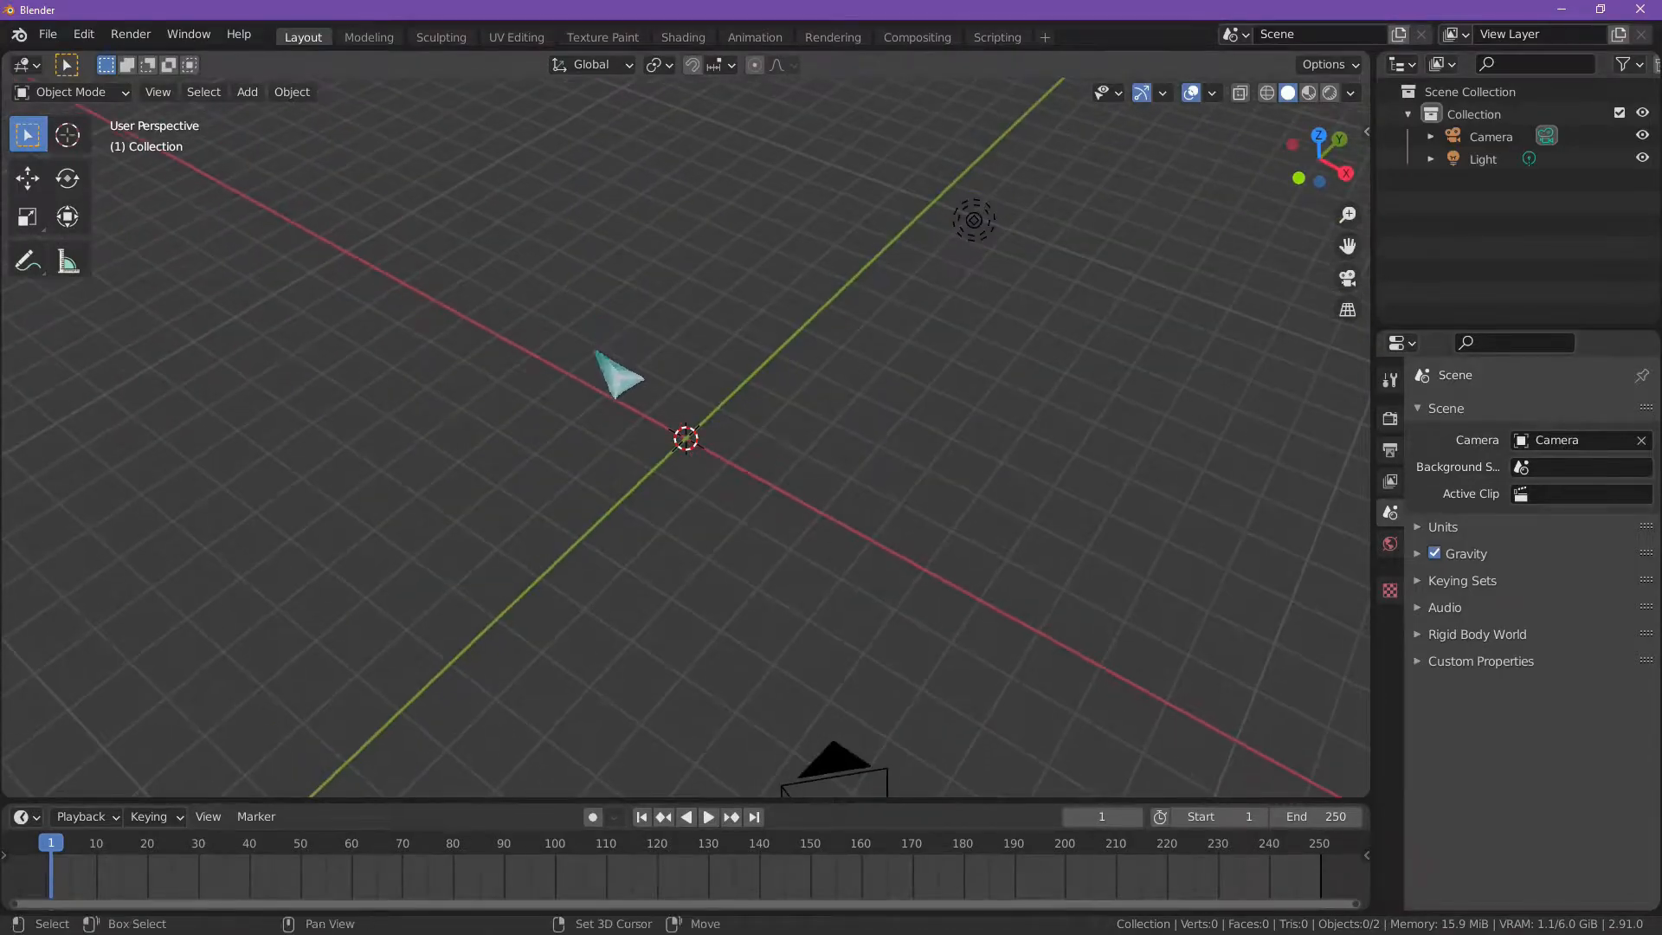
pyautogui.hotkey('shift', 'a')
pyautogui.moveTo(620, 351)
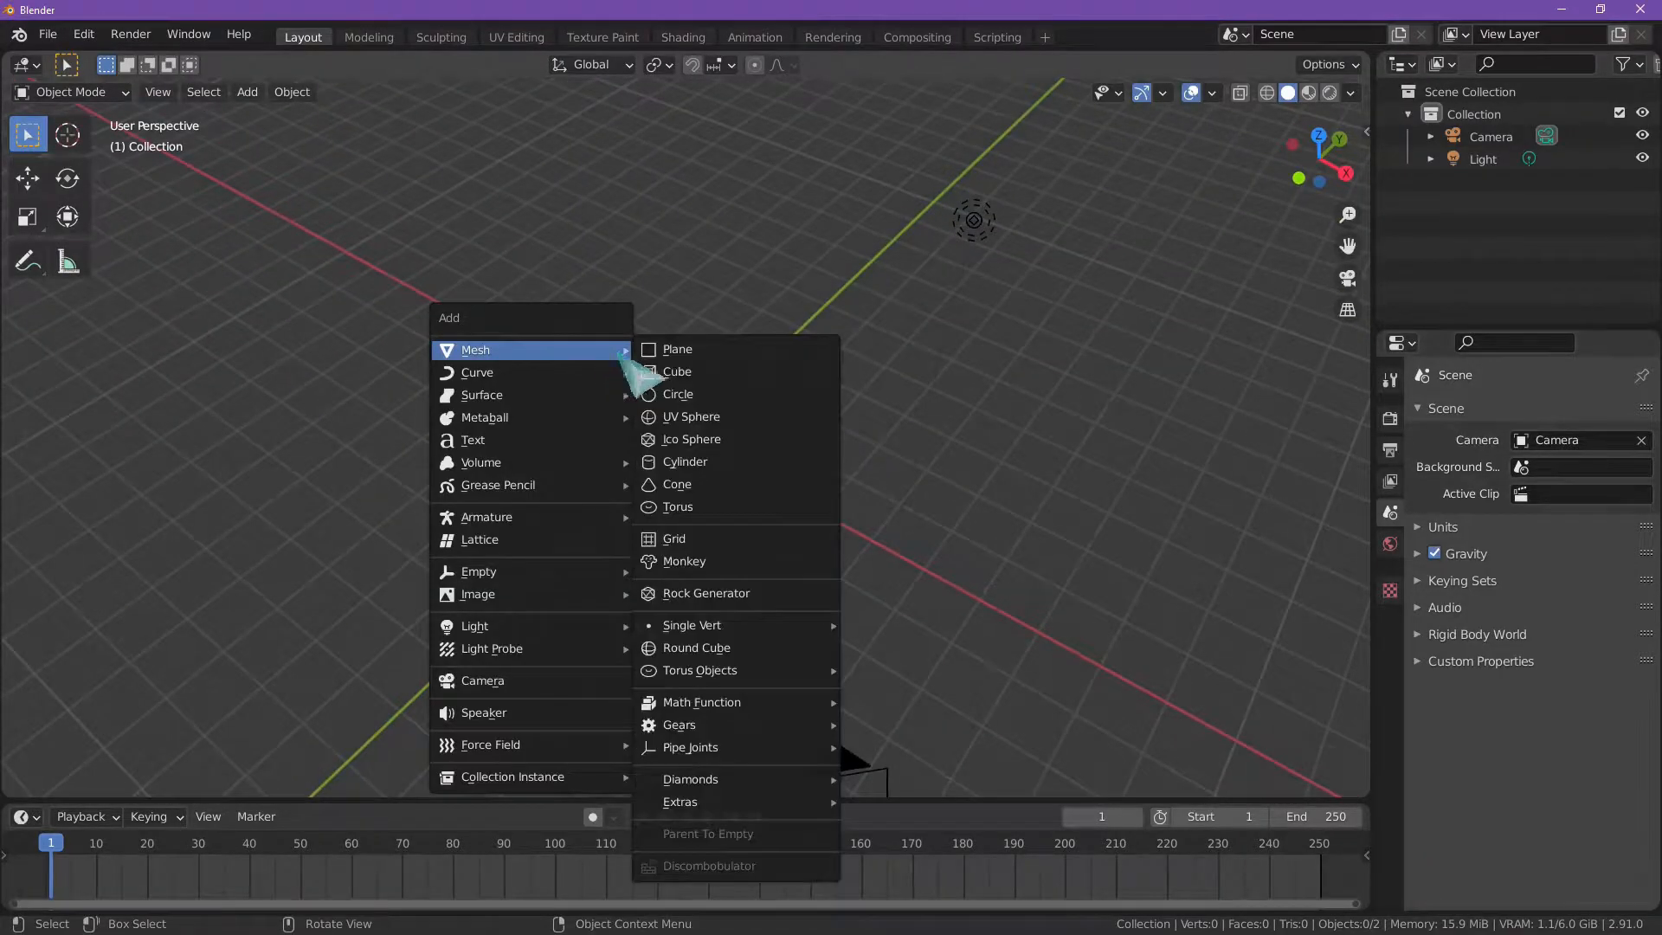
pyautogui.click(678, 349)
# Step: Scale the plane along the Y axis to about 0.023, making a thin strip
pyautogui.scroll(8, 766, 389)
pyautogui.moveTo(765, 464); pyautogui.dragTo(850, 509, button='middle')
pyautogui.press('s')
pyautogui.press('y')
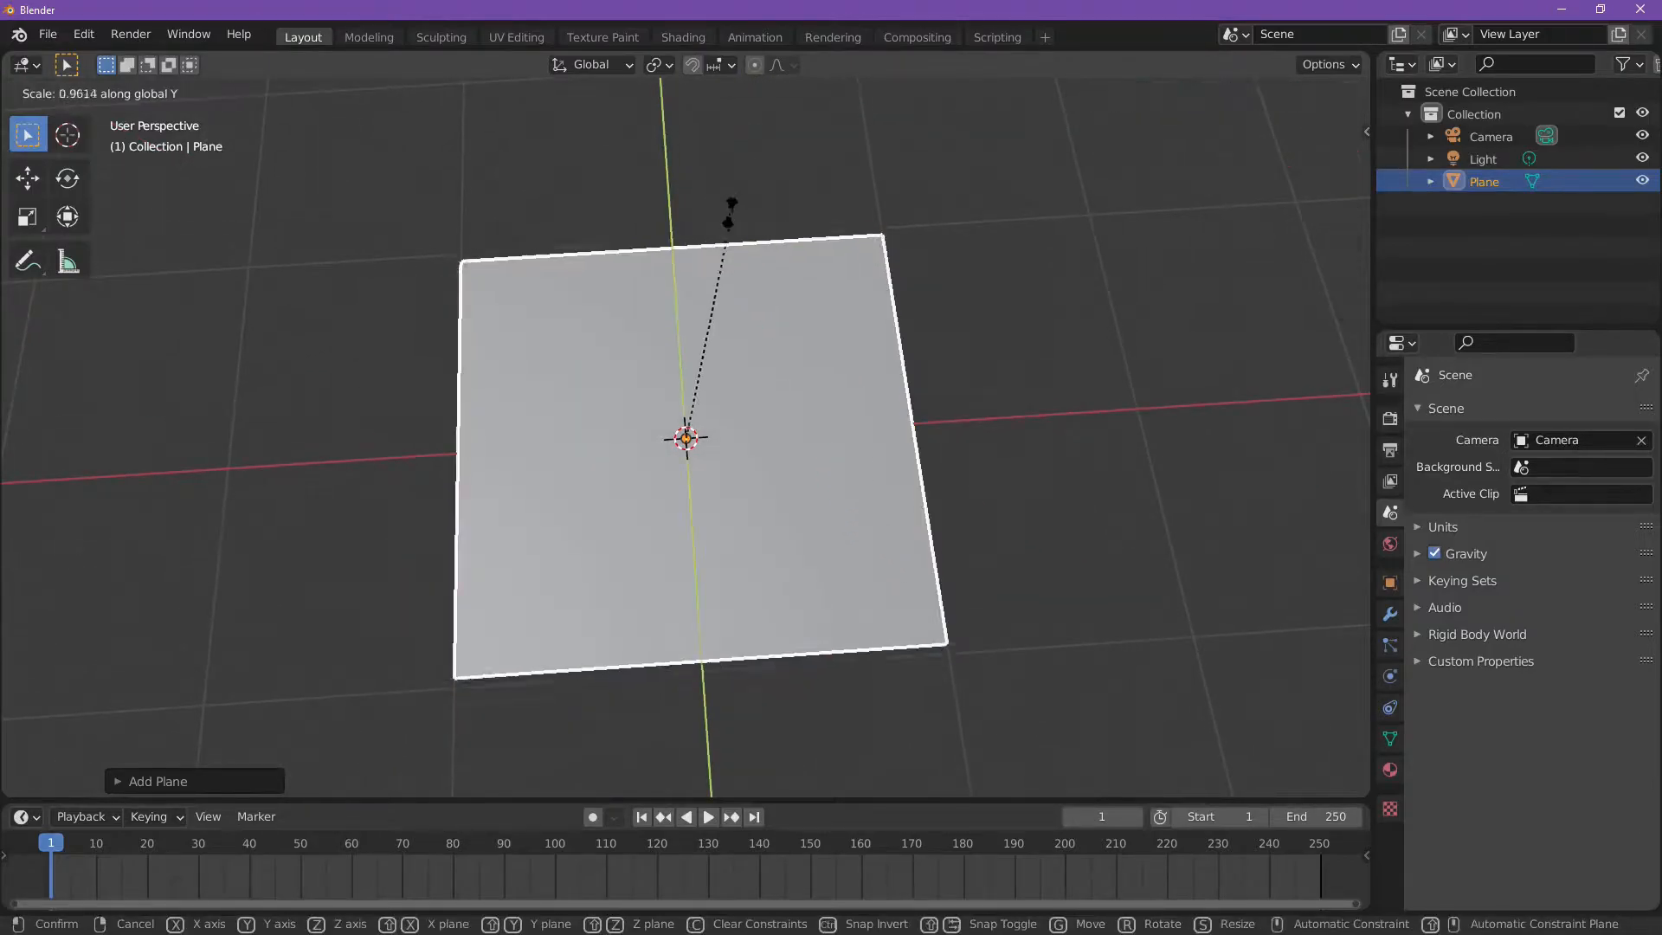
pyautogui.click(692, 432)
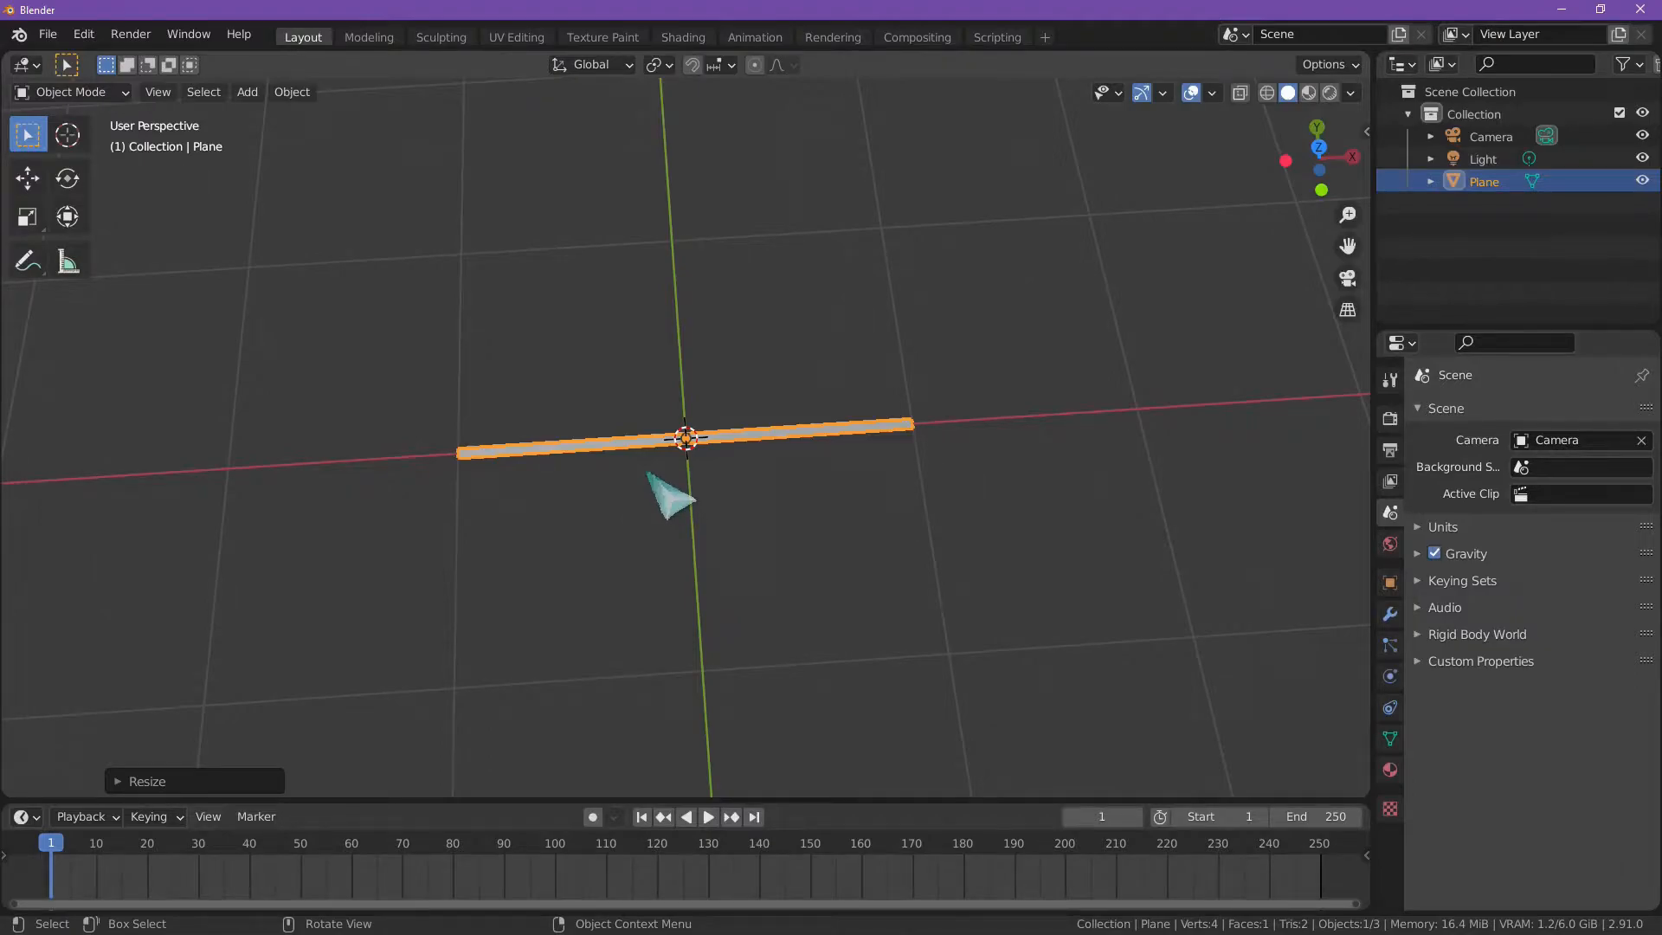
# Step: Apply the scale transform to the thin plane
pyautogui.moveTo(649, 459); pyautogui.dragTo(684, 443, button='middle')
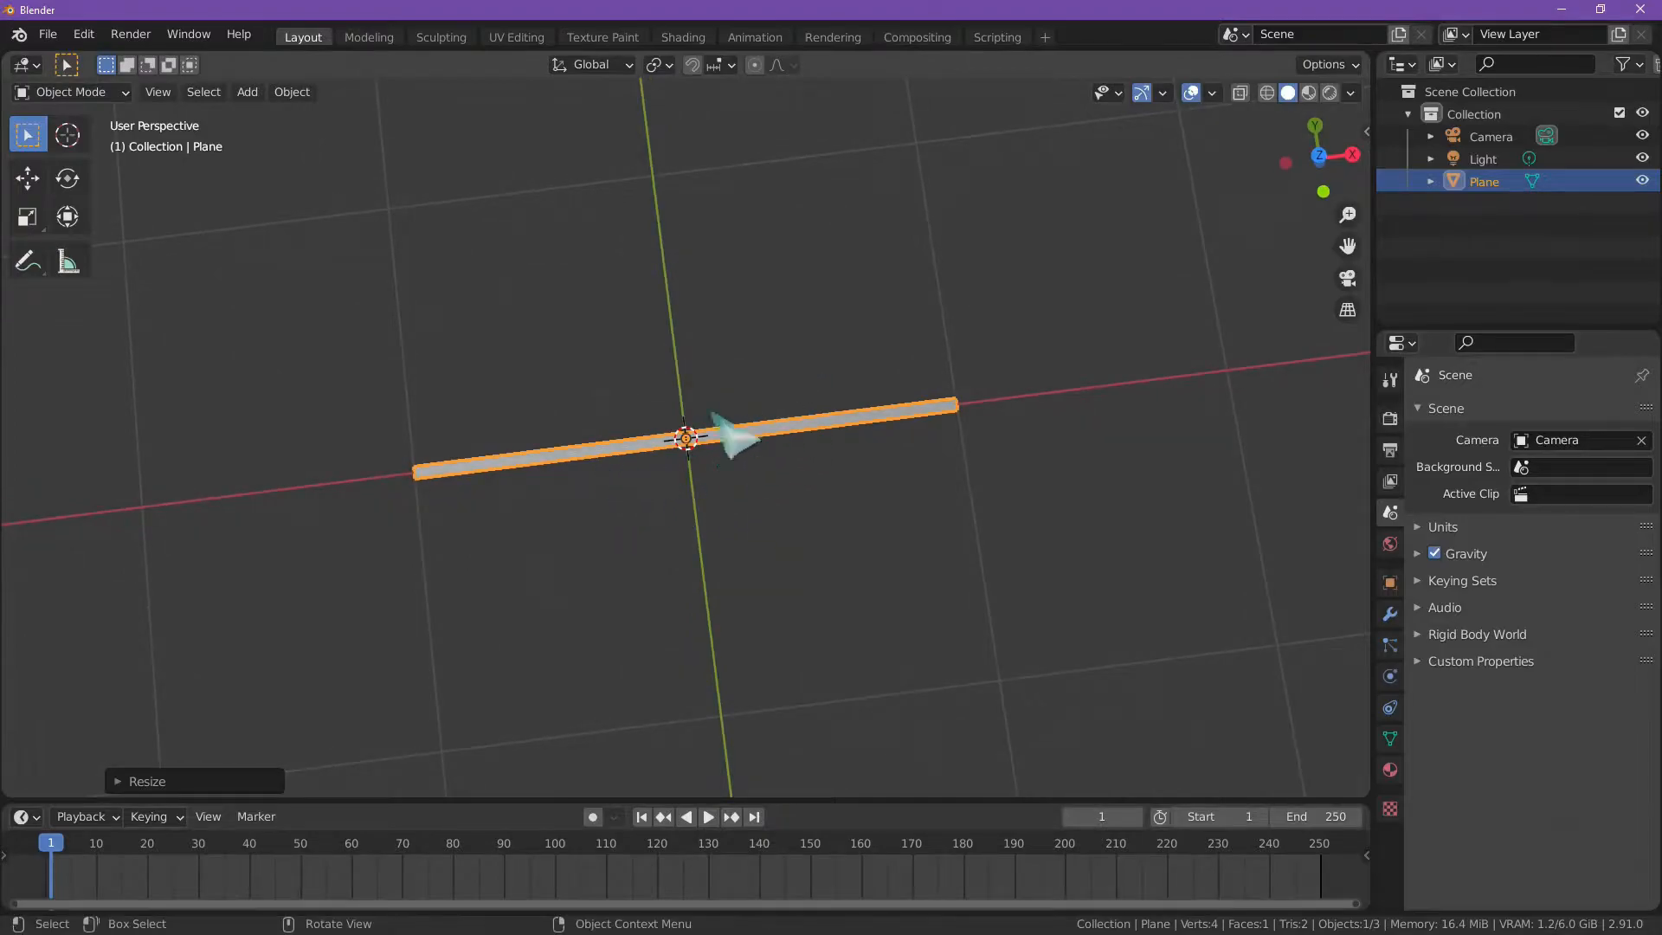
pyautogui.rightClick(741, 434)
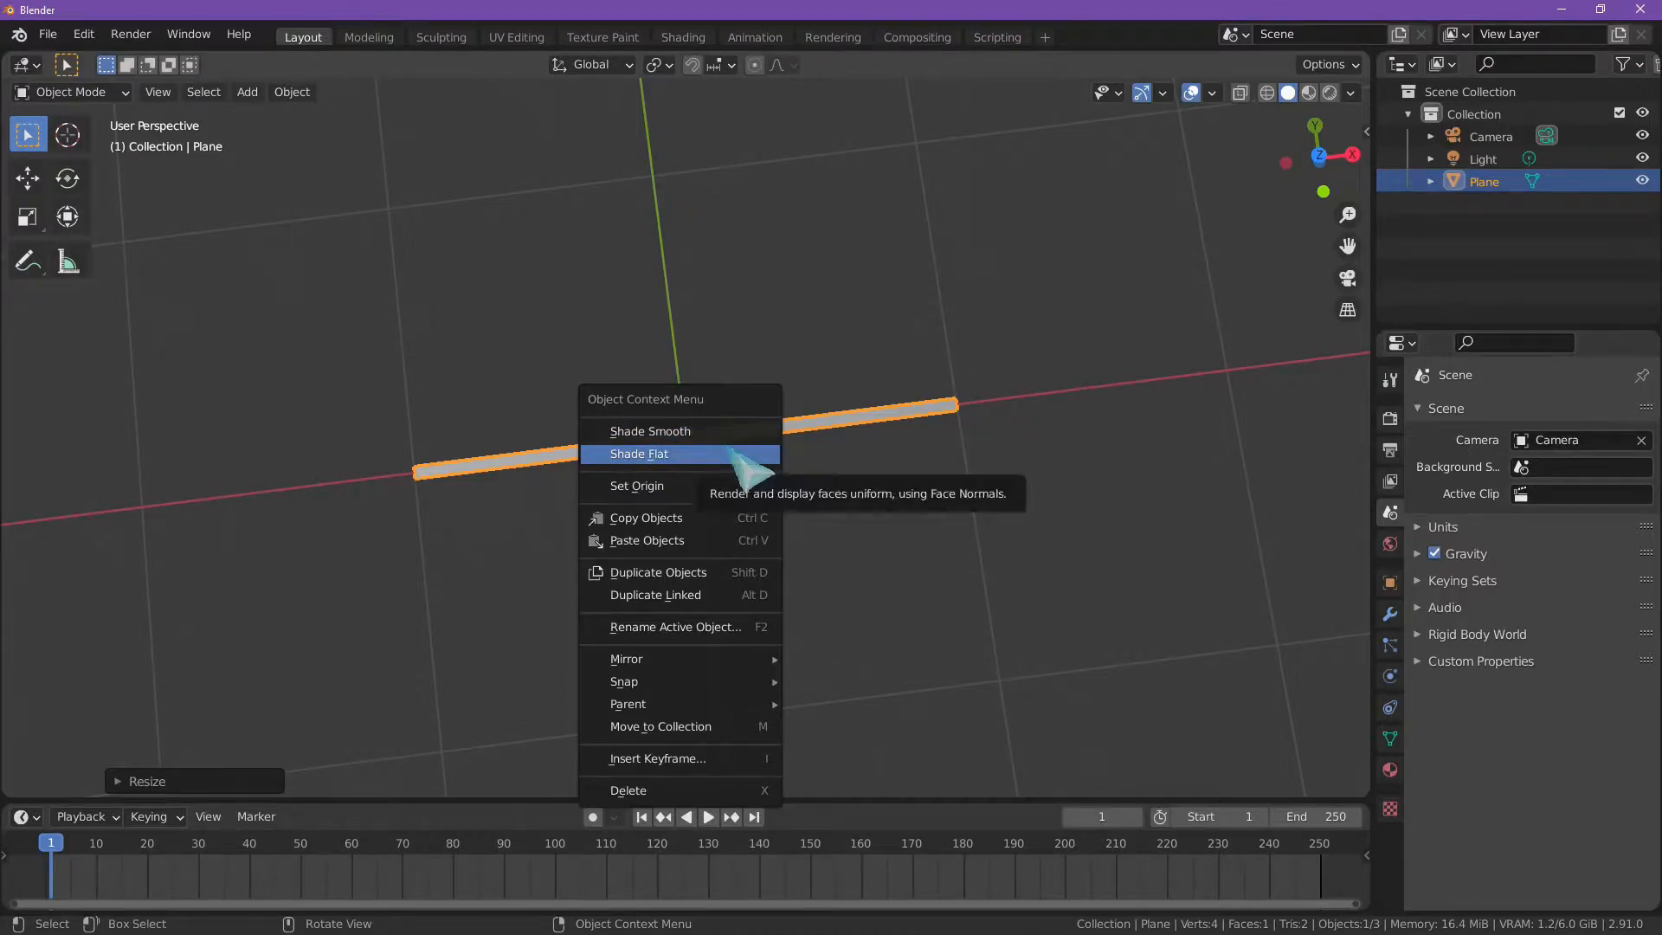
pyautogui.click(292, 92)
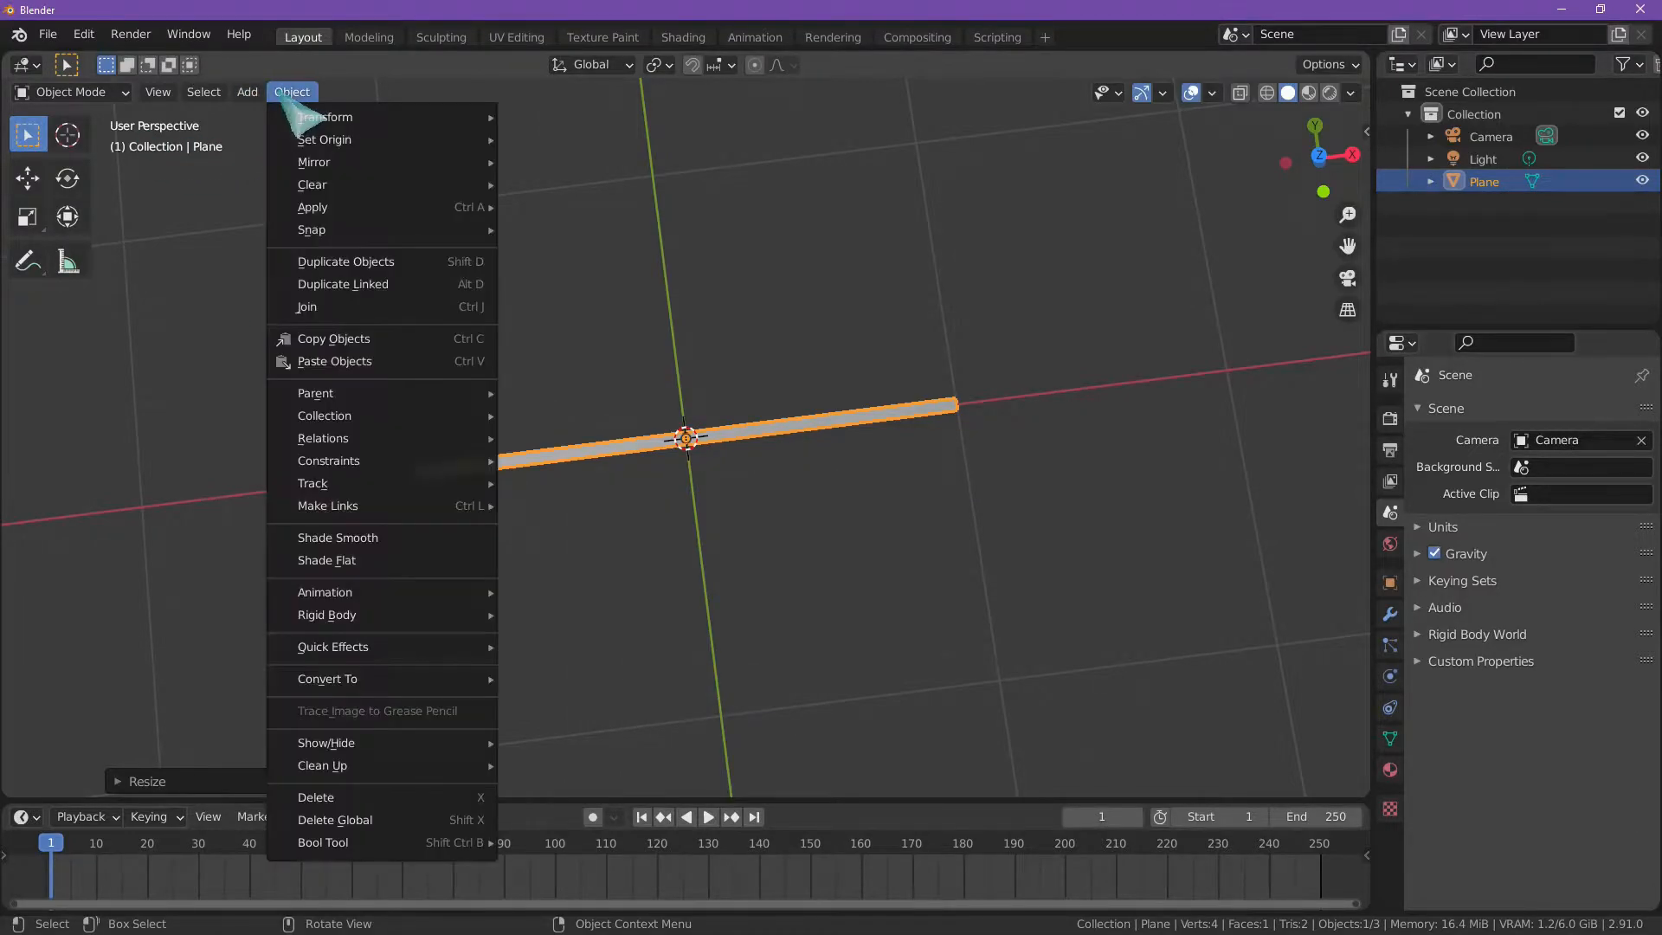
pyautogui.moveTo(355, 212)
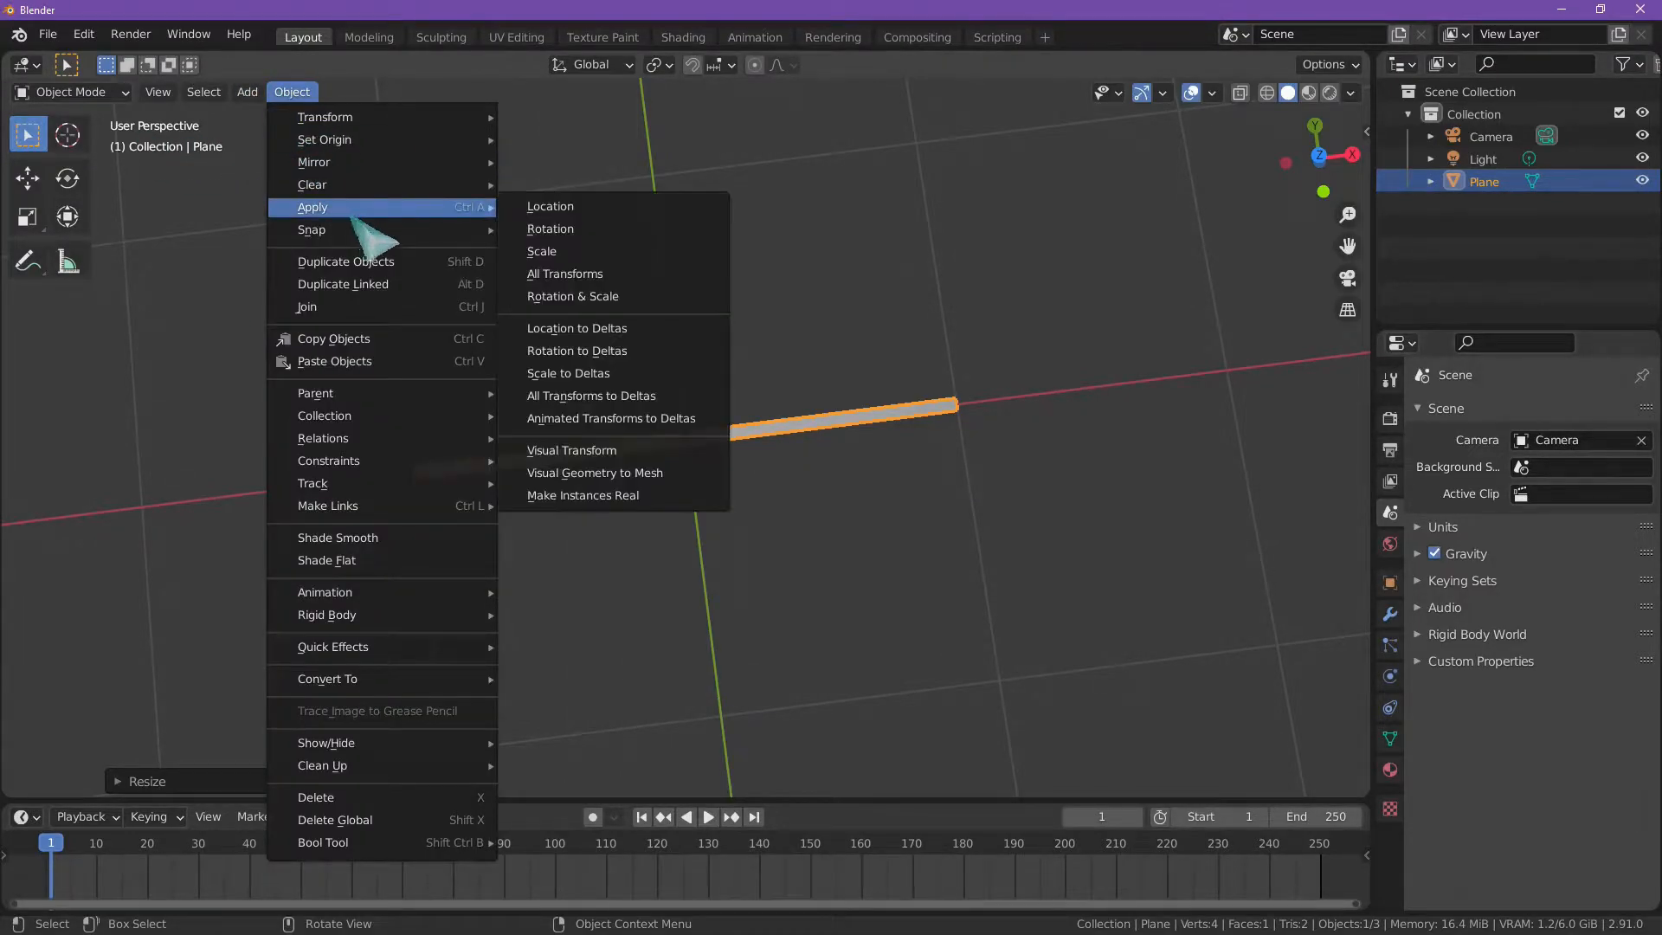
pyautogui.click(619, 253)
pyautogui.scroll(4, 804, 415)
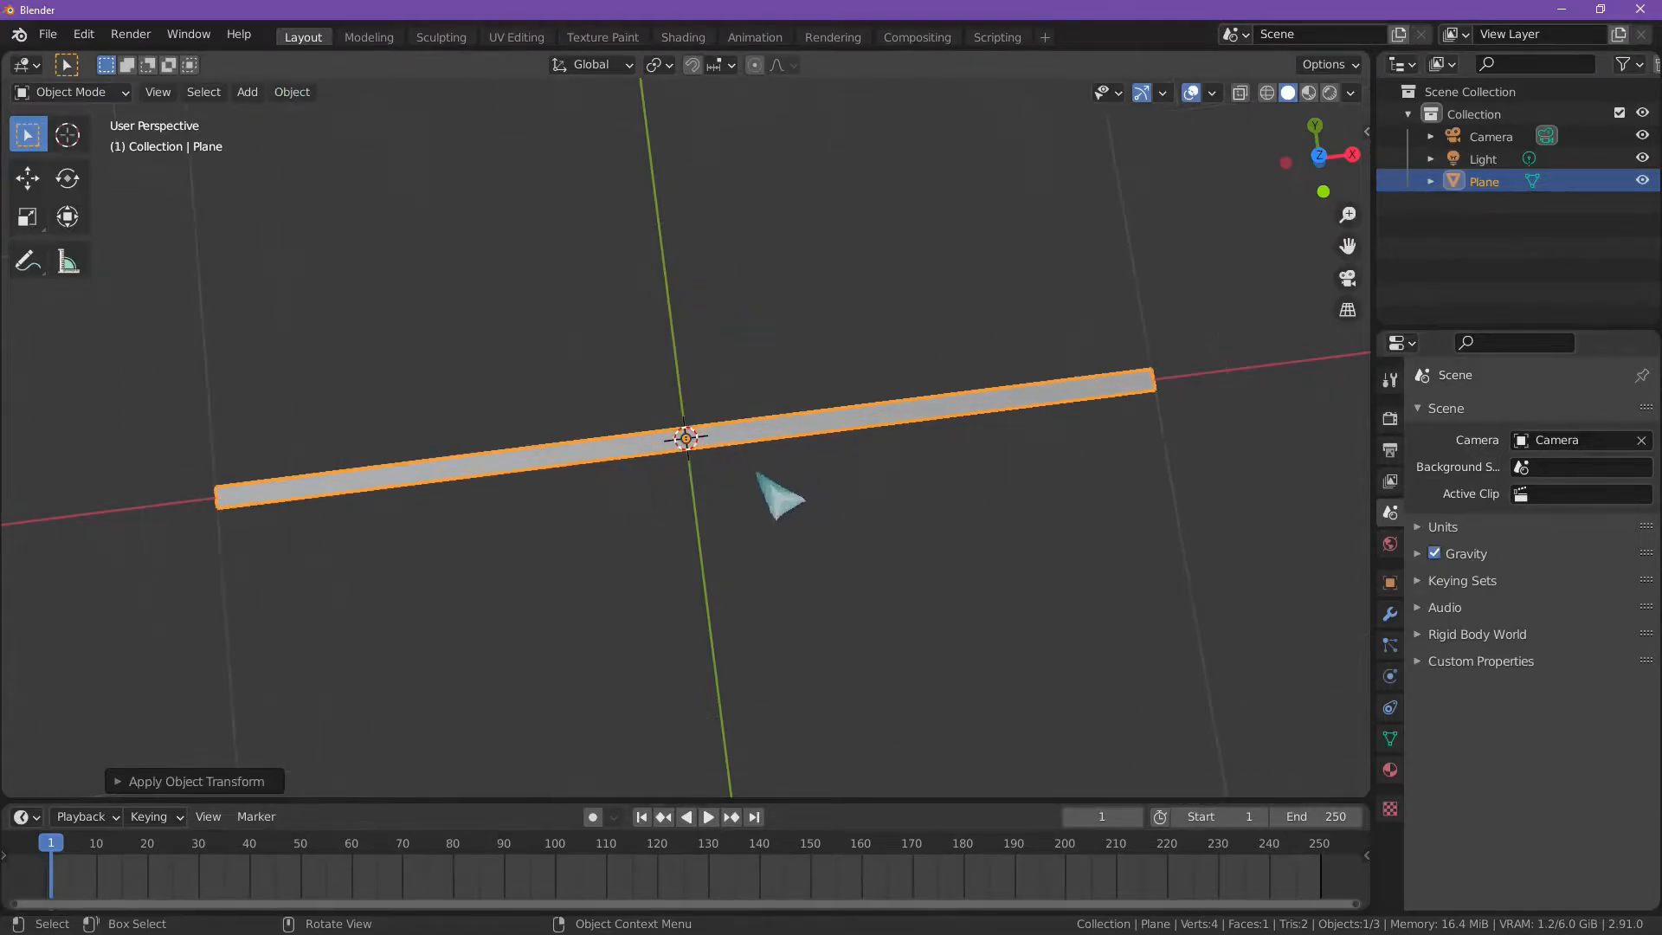
pyautogui.scroll(-5, 753, 426)
pyautogui.scroll(3, 665, 504)
pyautogui.moveTo(638, 501); pyautogui.dragTo(619, 505, button='middle')
pyautogui.scroll(-2, 597, 479)
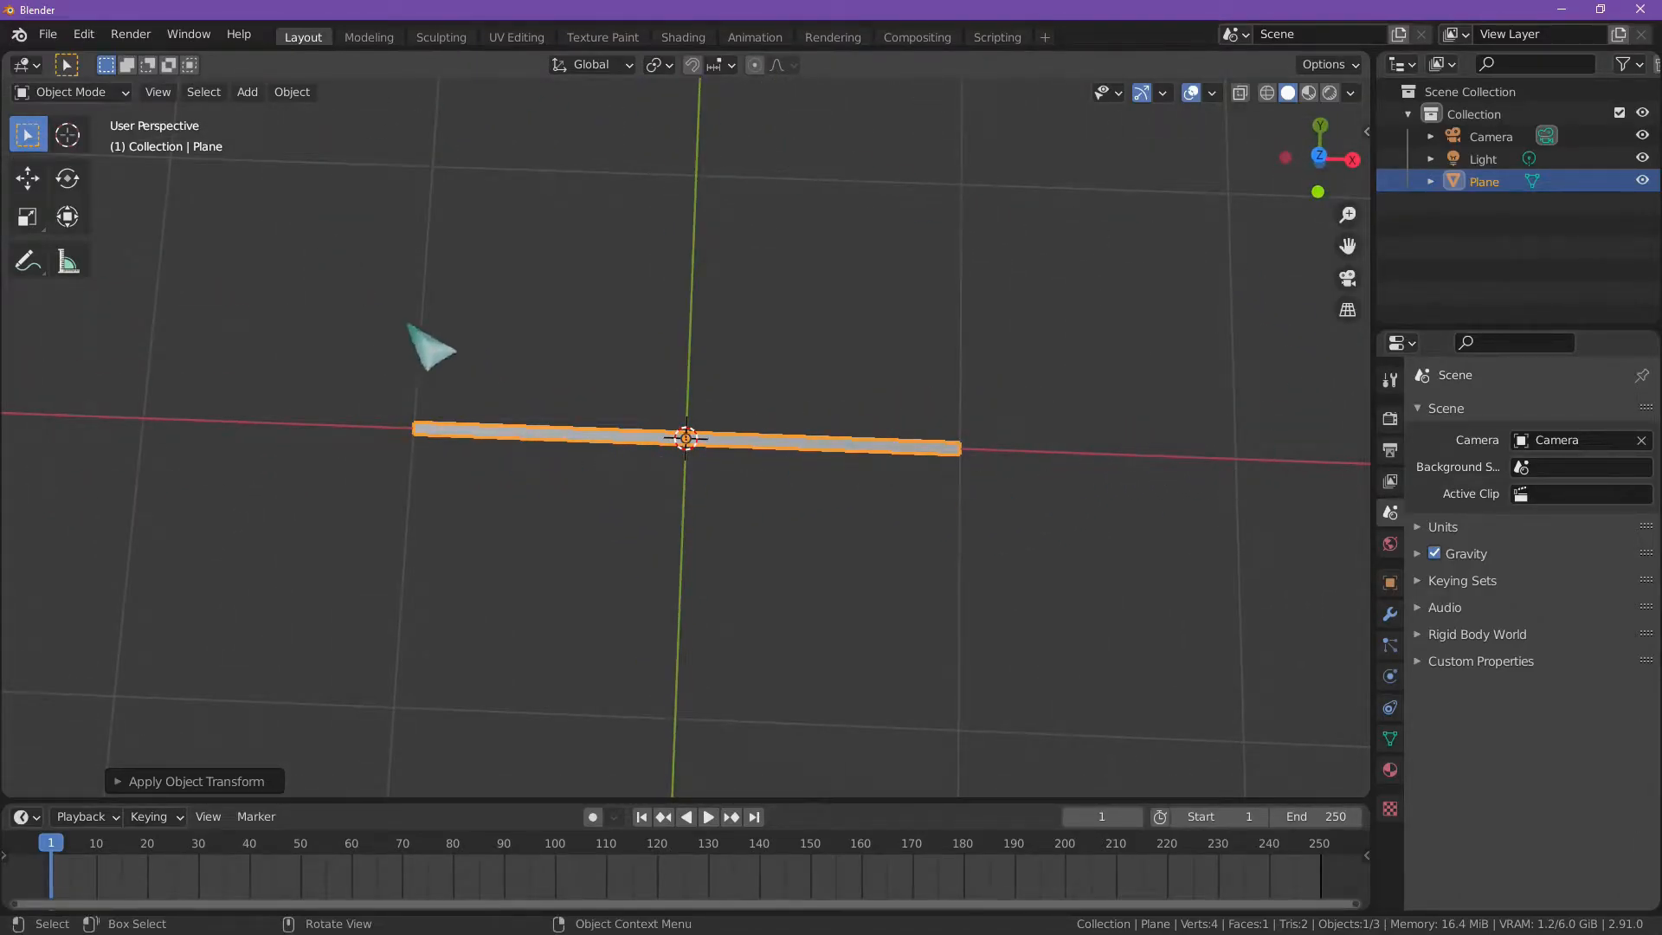
pyautogui.scroll(-2, 623, 493)
pyautogui.scroll(1, 630, 482)
pyautogui.scroll(1, 629, 481)
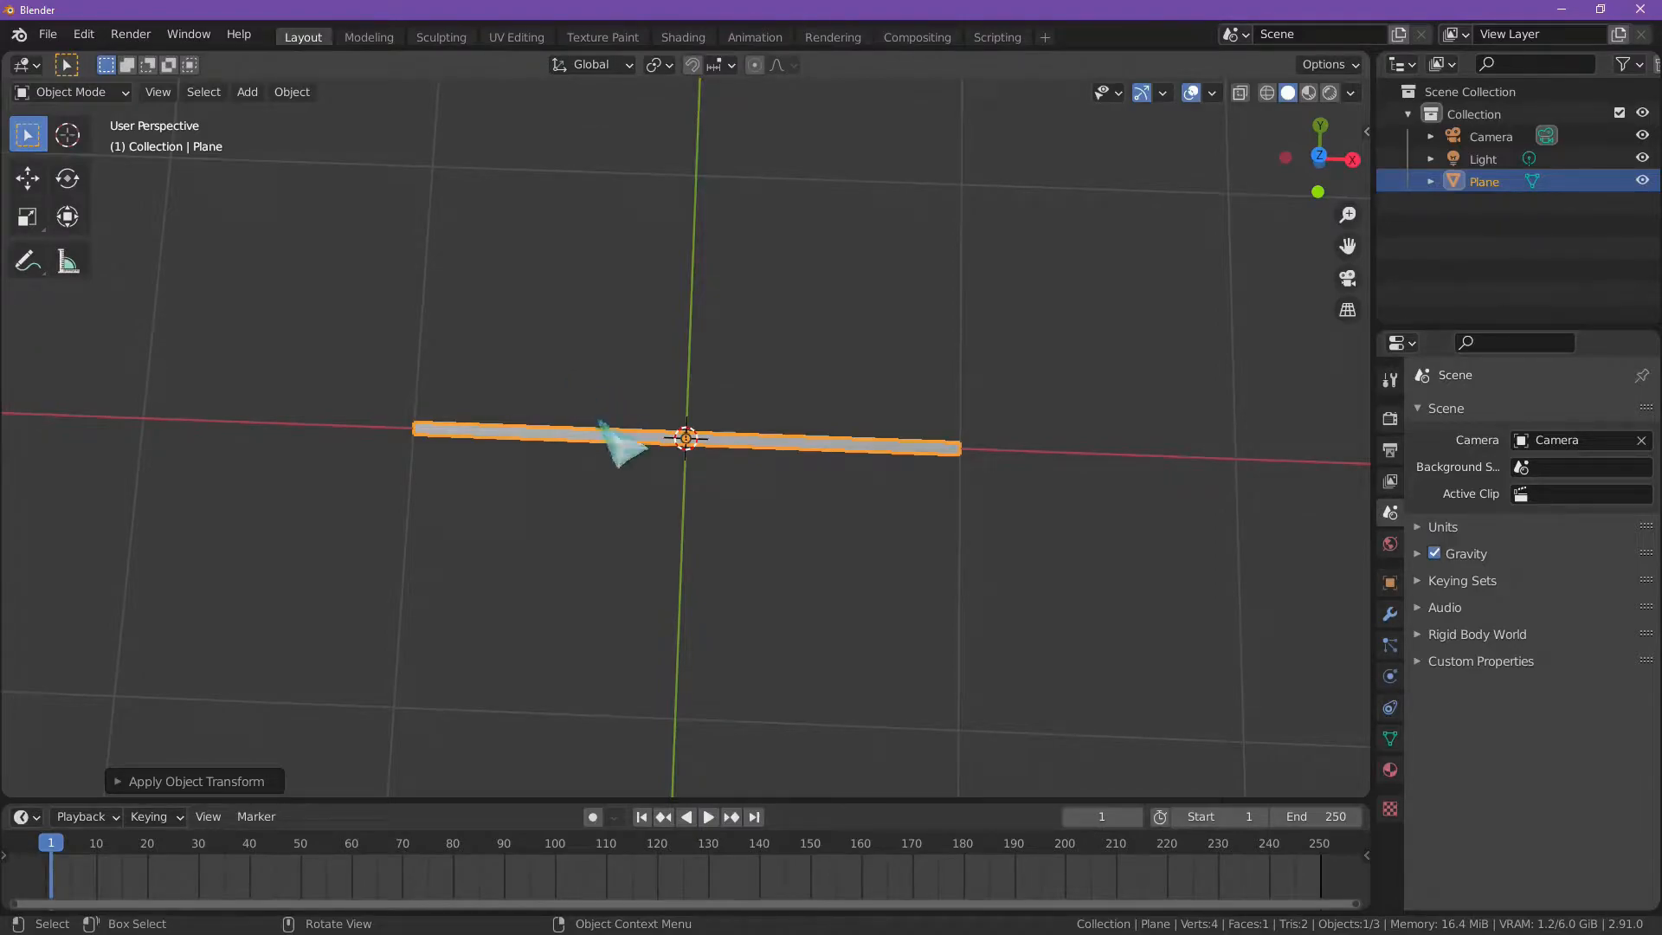
pyautogui.scroll(4, 605, 439)
pyautogui.scroll(-3, 606, 429)
pyautogui.moveTo(567, 410); pyautogui.dragTo(566, 428, button='middle')
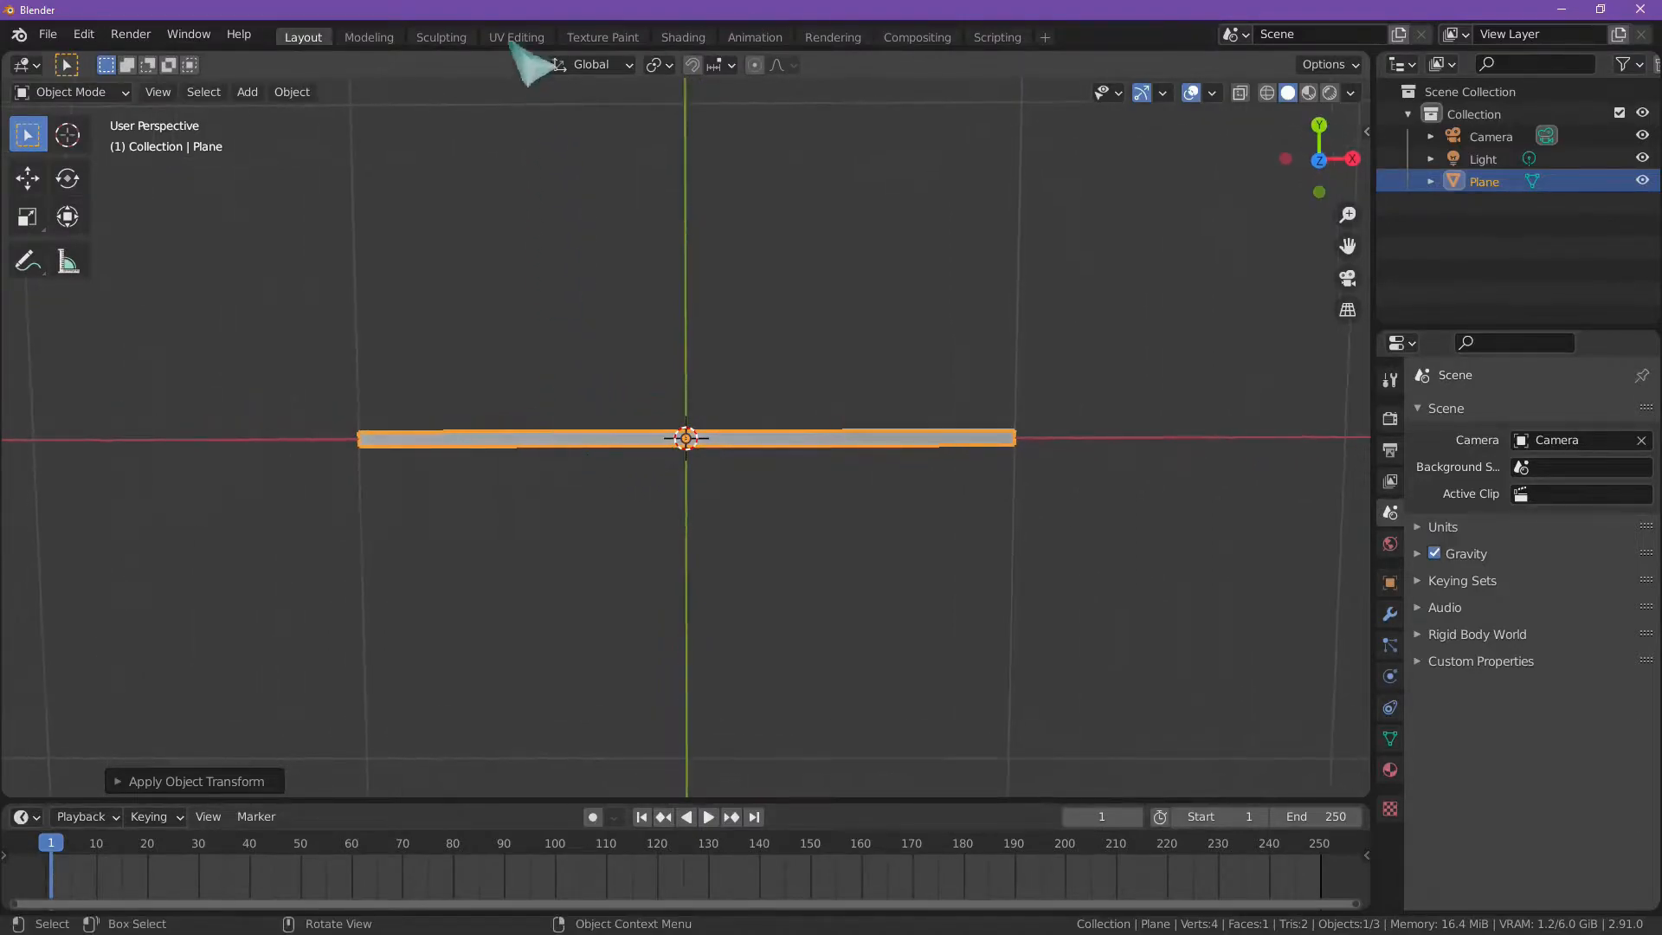
# Step: Switch to the UV Editing workspace and select all of the plane's UVs
pyautogui.click(517, 39)
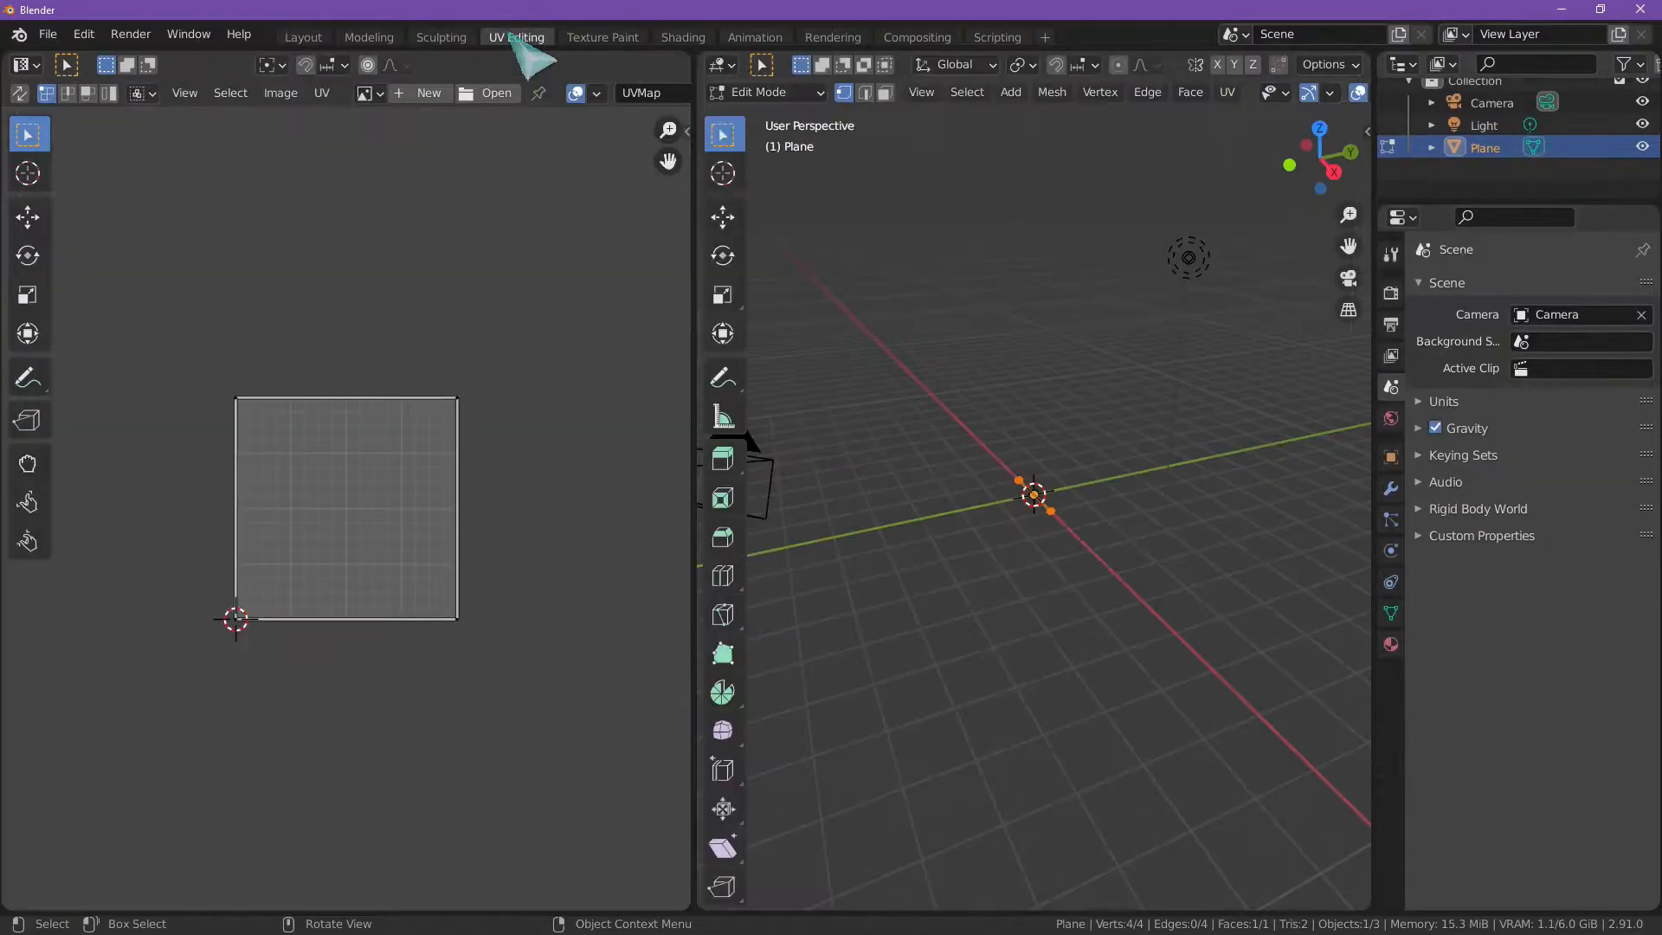
pyautogui.moveTo(943, 532); pyautogui.dragTo(1087, 634, button='middle')
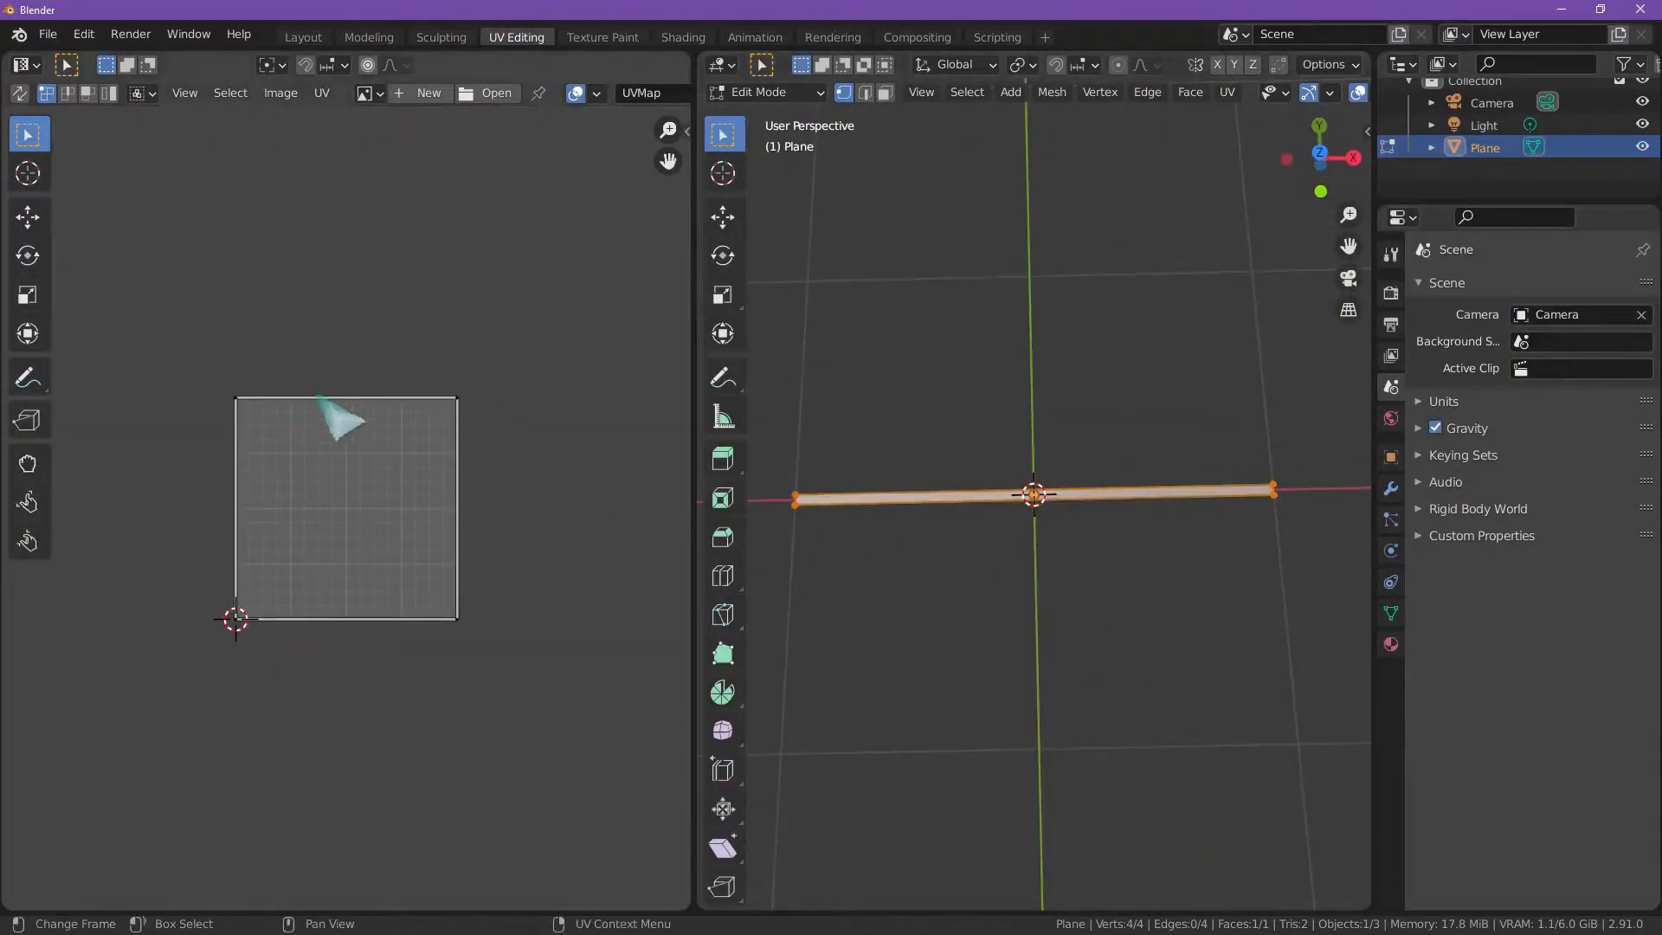
pyautogui.press('b')
pyautogui.moveTo(205, 362); pyautogui.dragTo(217, 370)
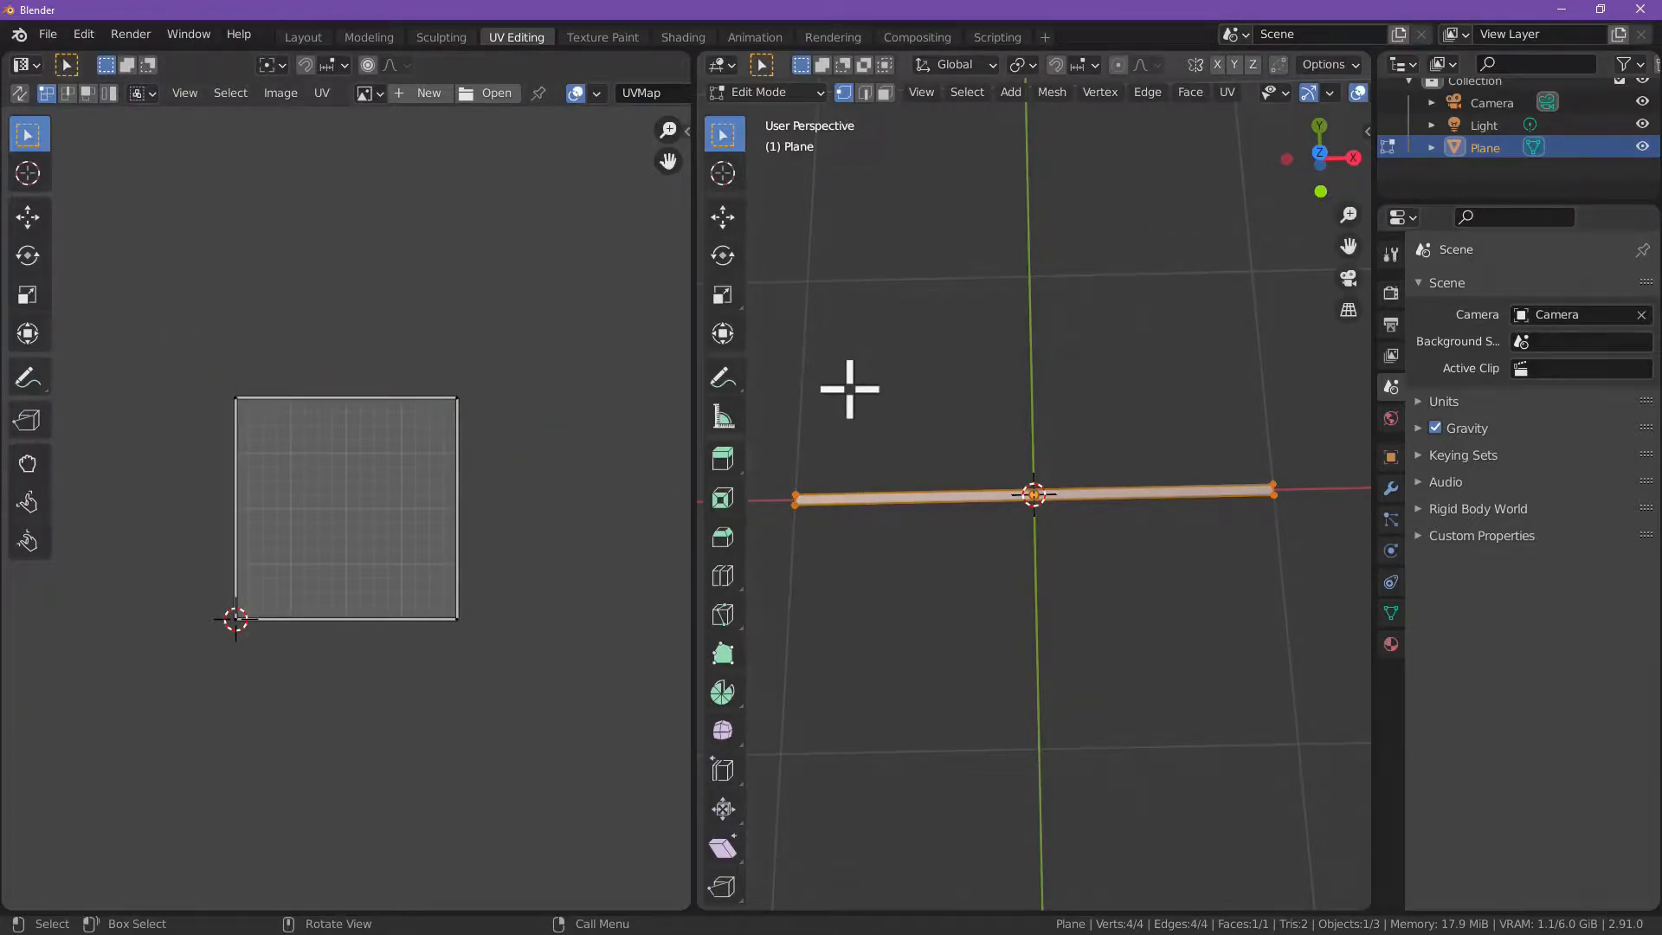
pyautogui.moveTo(143, 333); pyautogui.dragTo(557, 680)
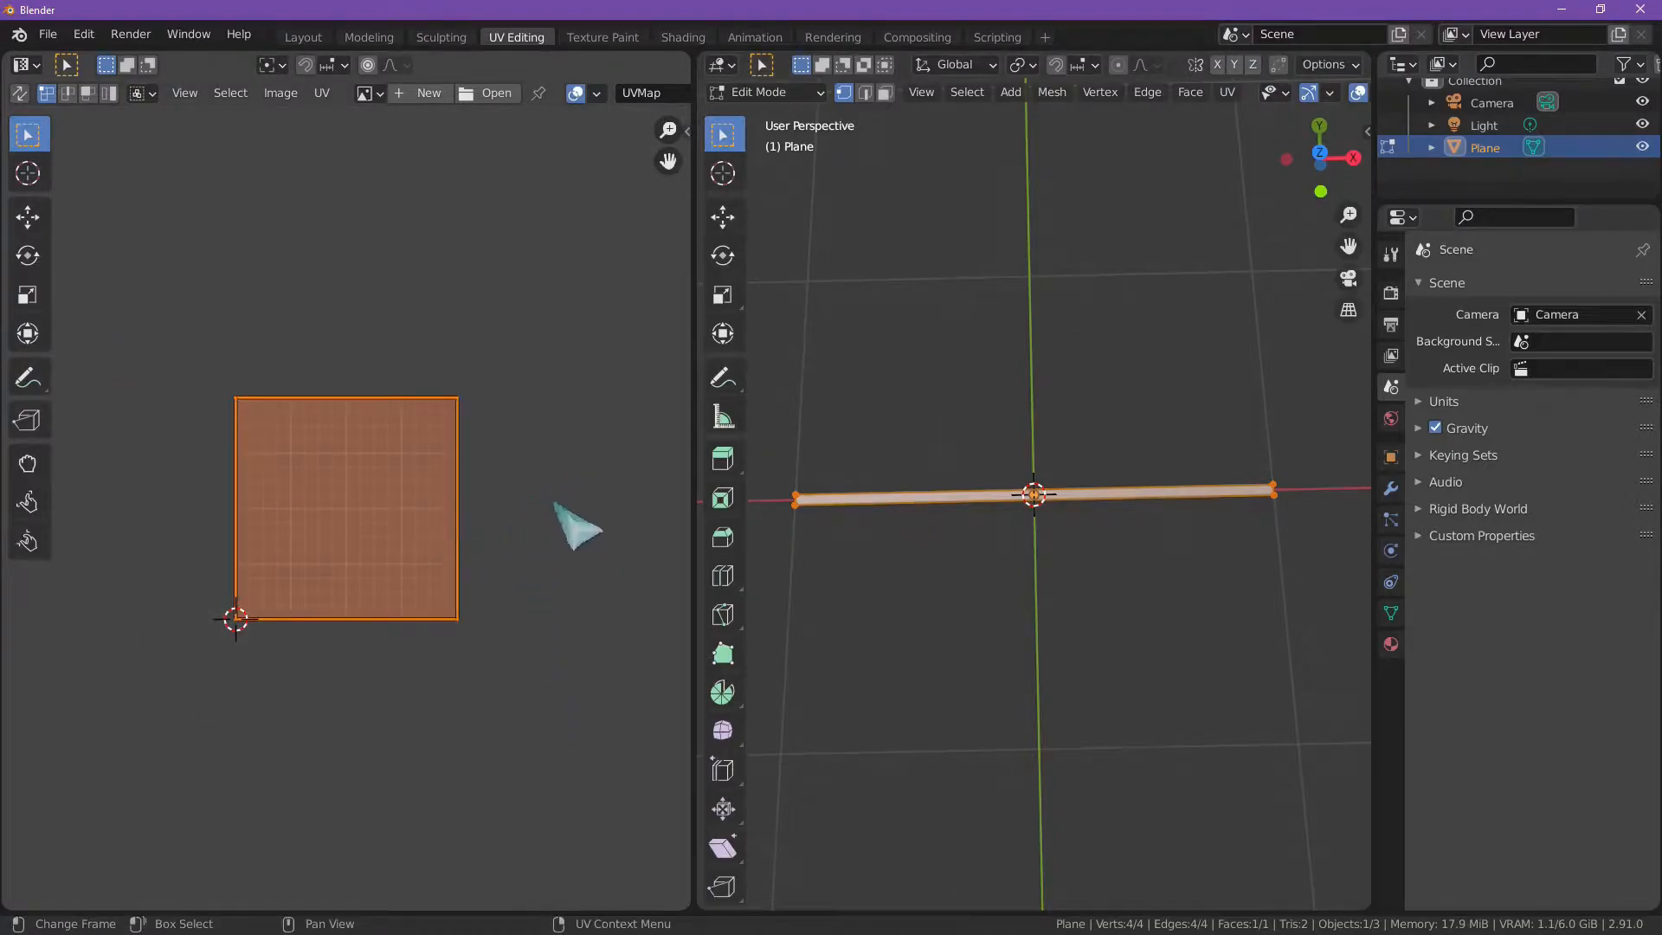
pyautogui.press('g')
pyautogui.rightClick(568, 519)
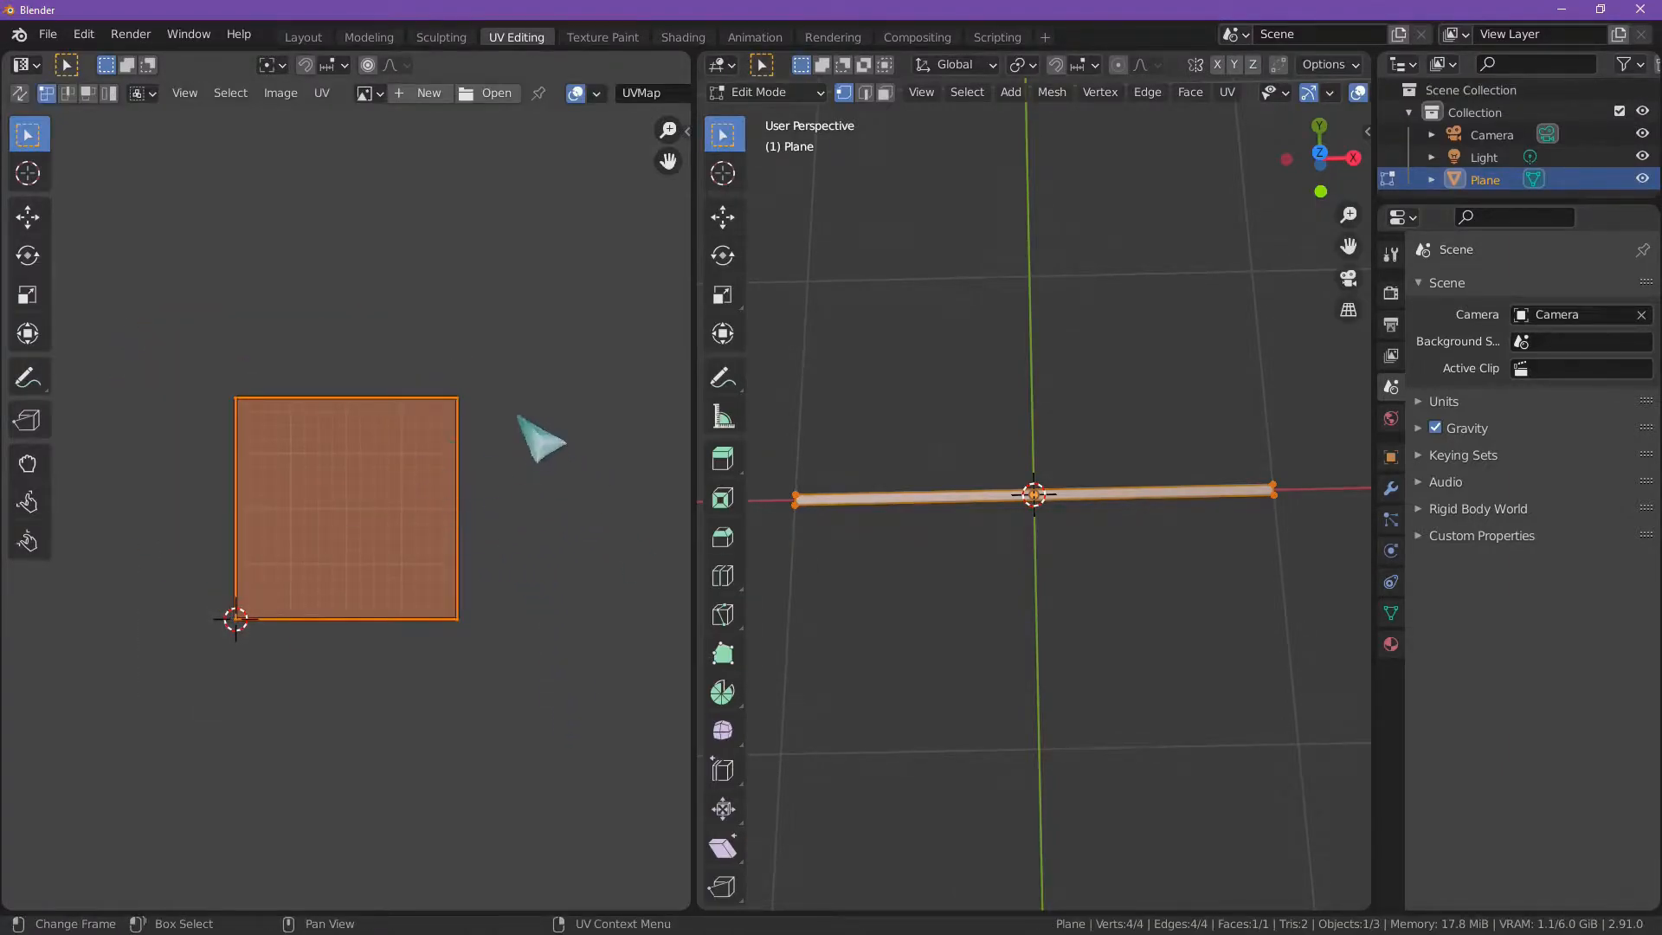
# Step: Unwrap the plane so its UV layout matches the thin strip's proportions
pyautogui.click(1227, 92)
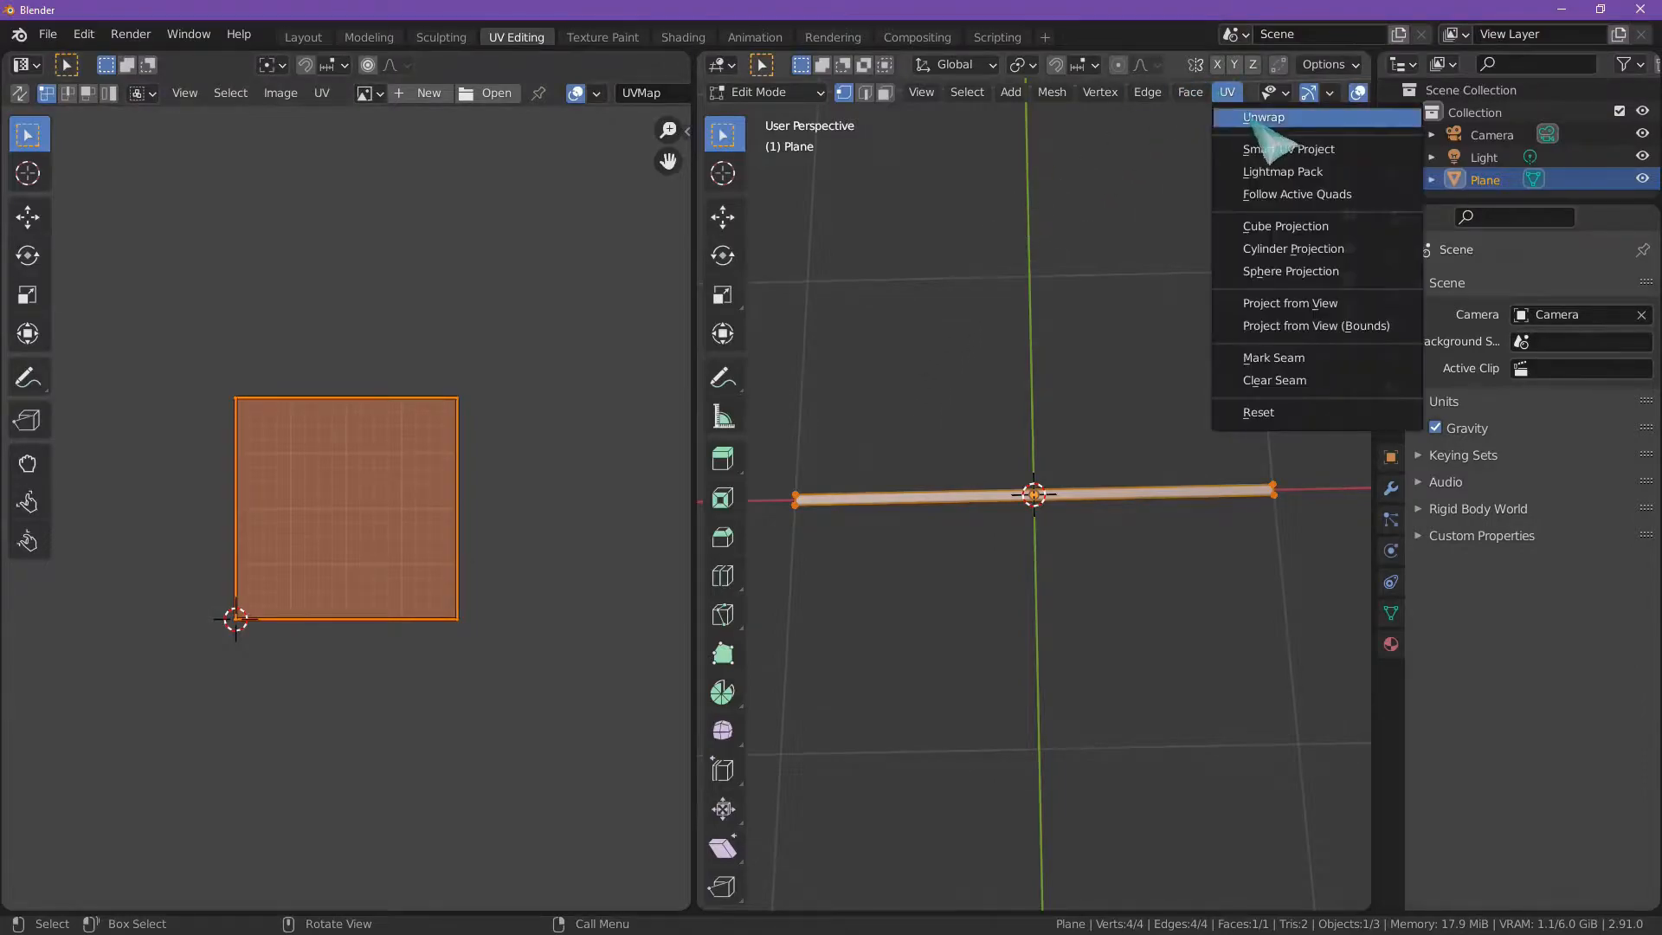
pyautogui.click(1262, 120)
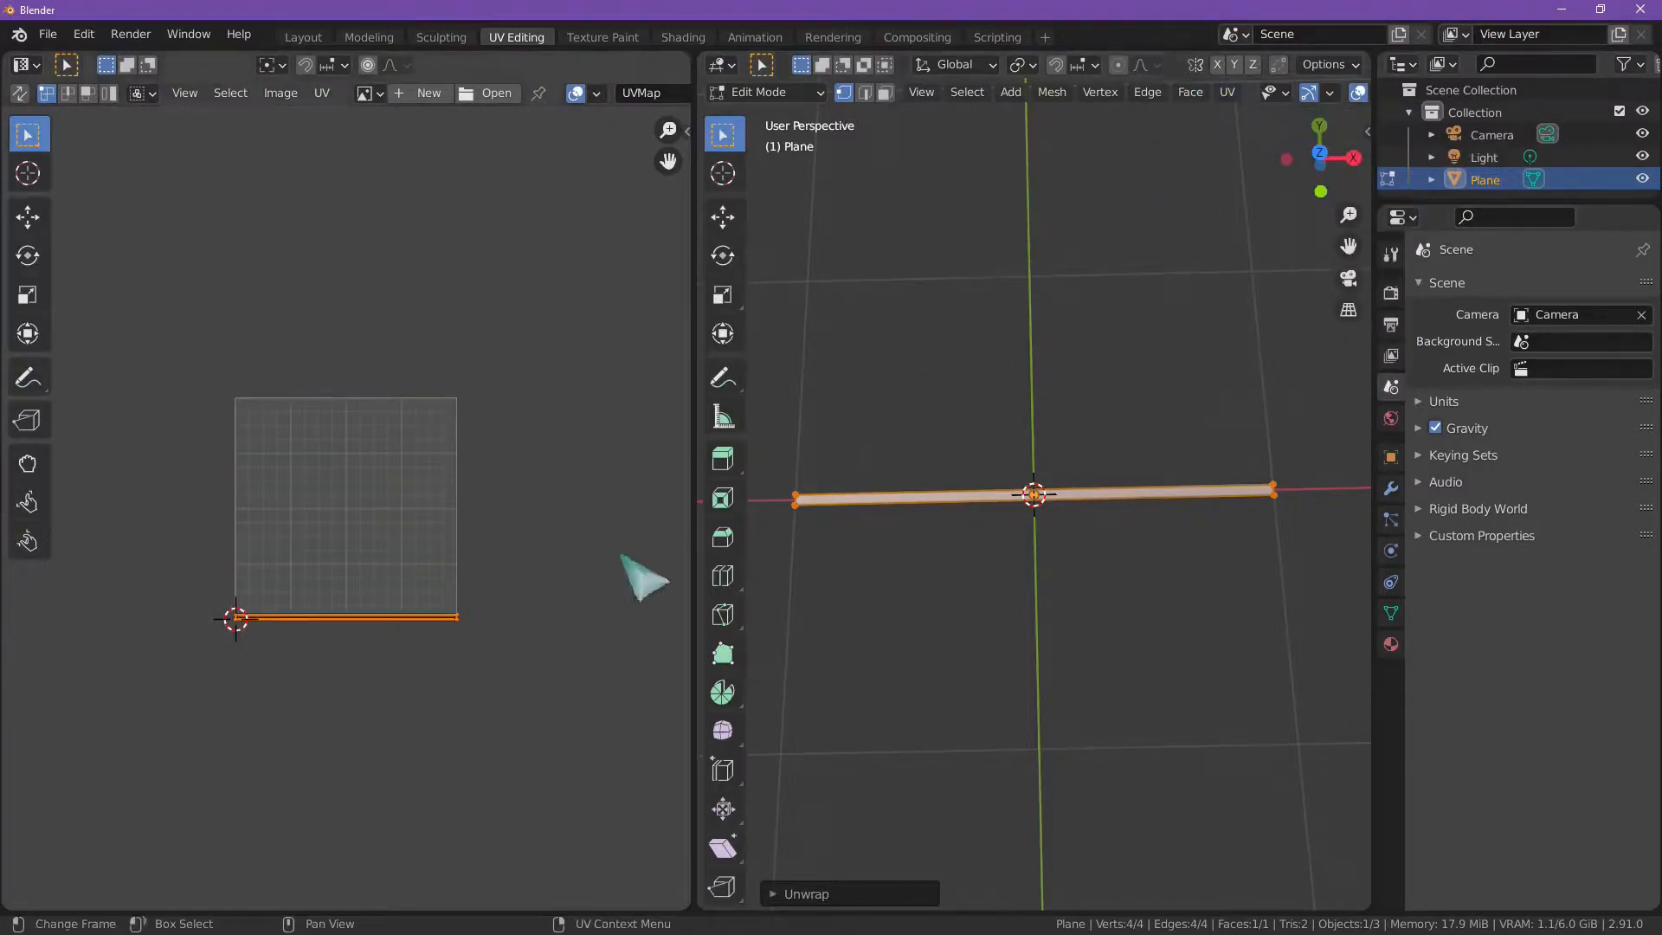
pyautogui.scroll(4, 500, 597)
pyautogui.scroll(-2, 495, 594)
pyautogui.scroll(2, 485, 597)
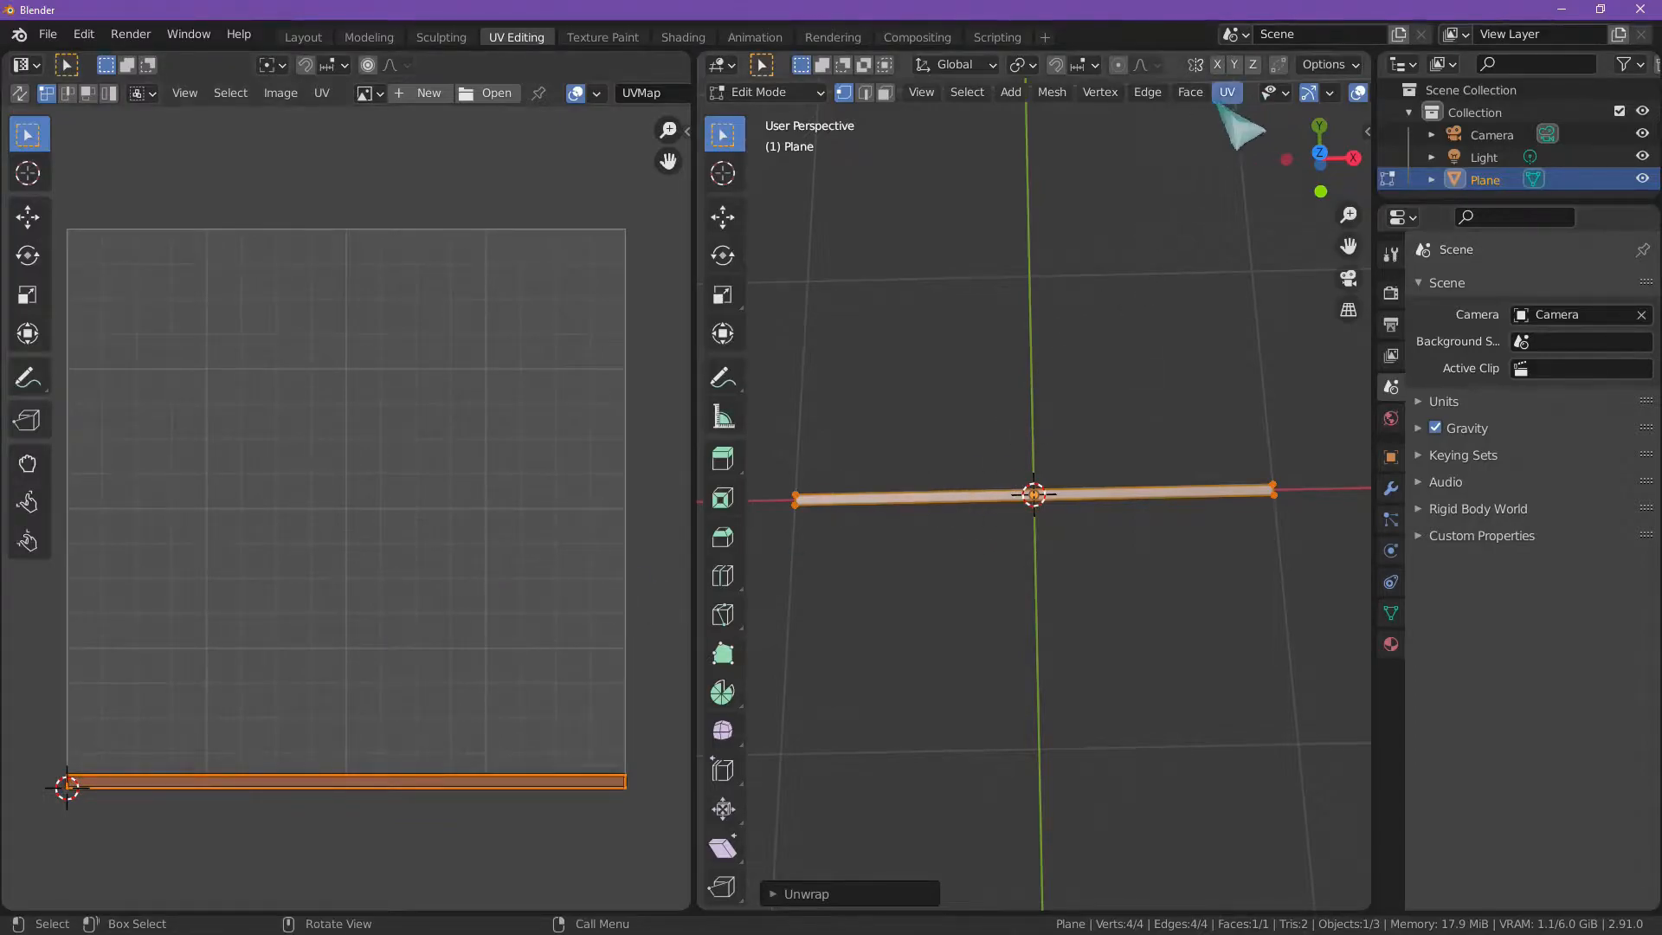
pyautogui.click(1236, 97)
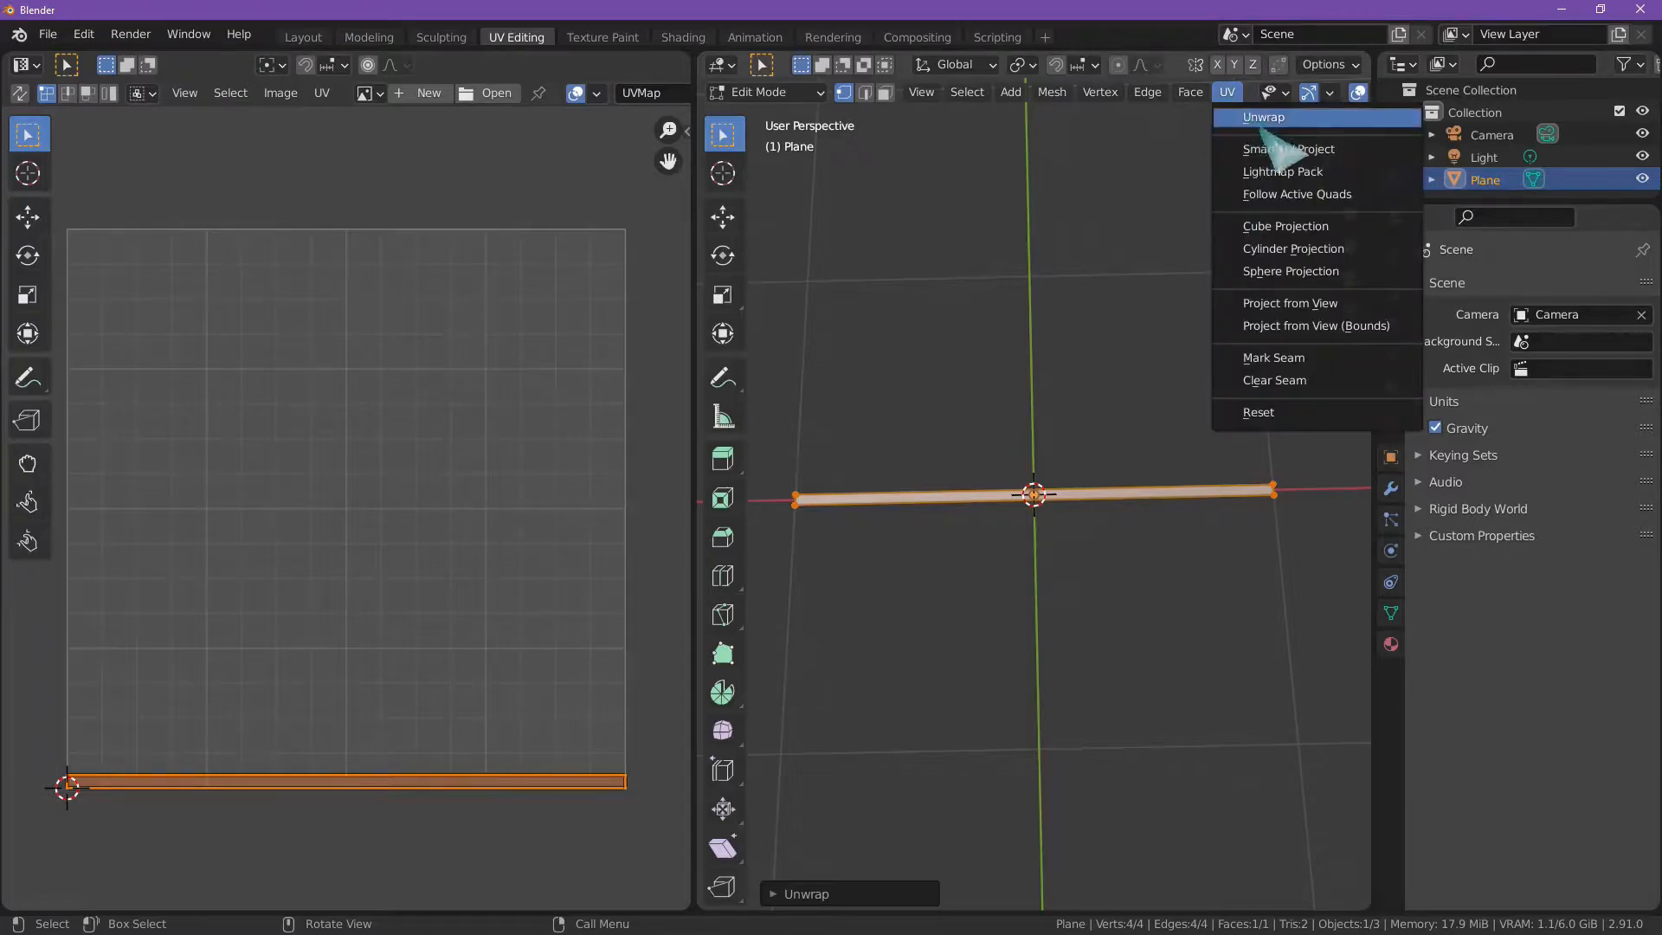
pyautogui.scroll(-1, 286, 692)
pyautogui.scroll(1, 173, 696)
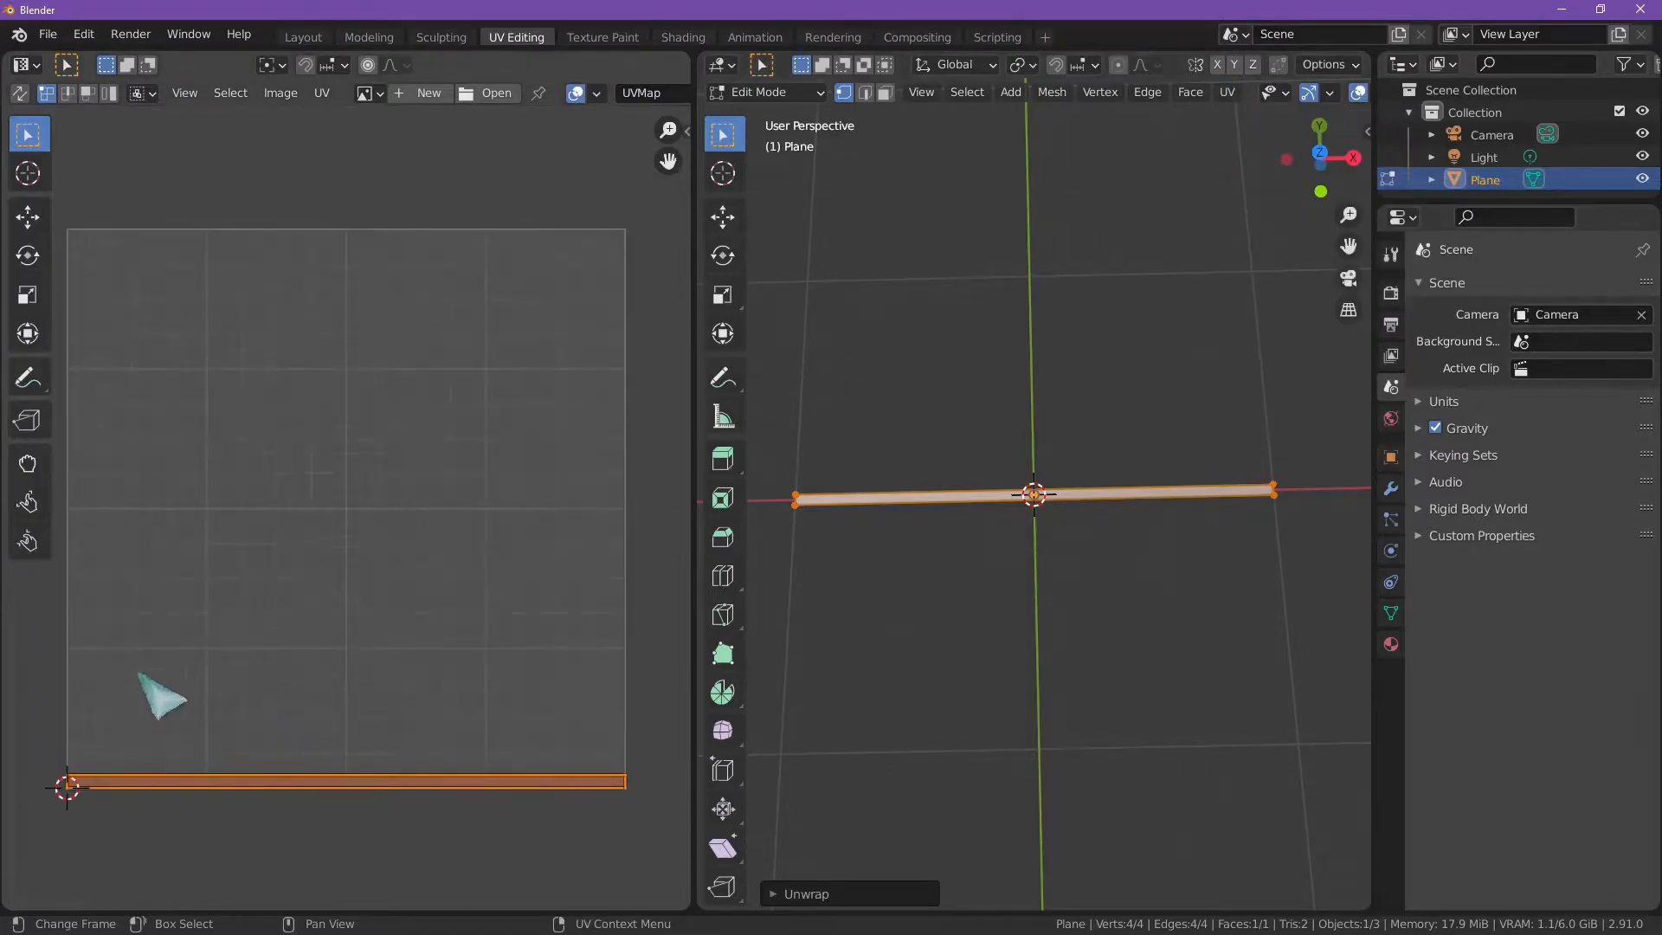
# Step: Move the UV strip up from the lower edge to about the middle of the UV square
pyautogui.press('g')
pyautogui.click(213, 361)
pyautogui.press('g')
pyautogui.rightClick(322, 396)
pyautogui.click(440, 443)
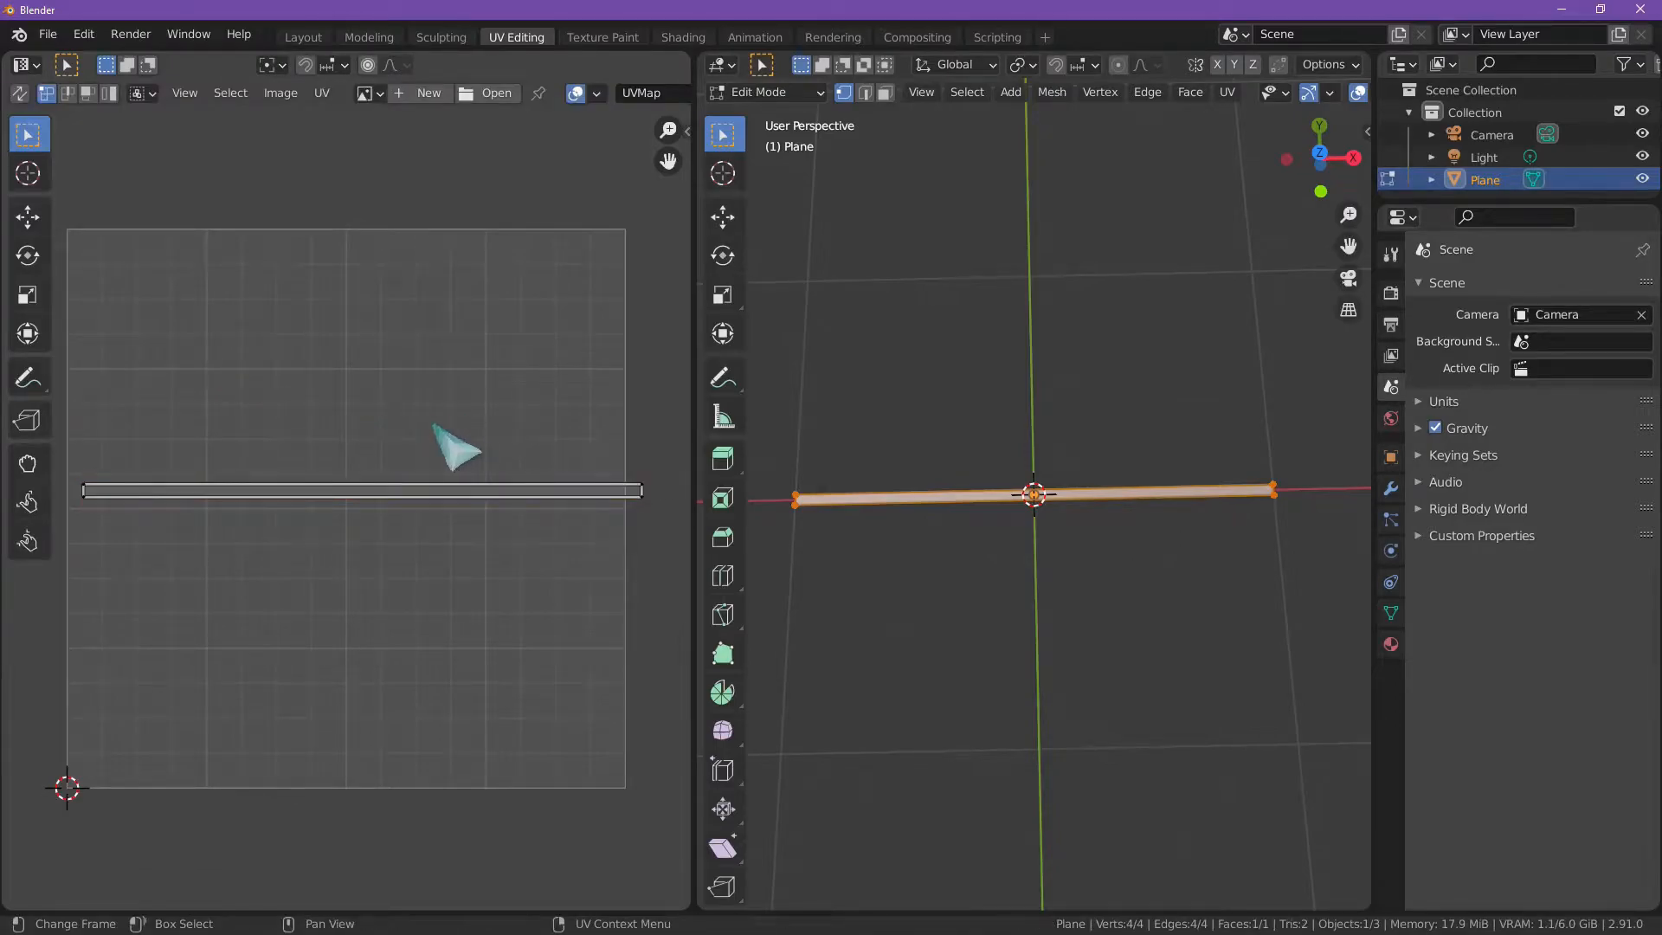
# Step: Select the whole UV strip and shrink it to a little over half the UV square's width
pyautogui.moveTo(54, 446); pyautogui.dragTo(683, 601)
pyautogui.press('s')
pyautogui.click(541, 565)
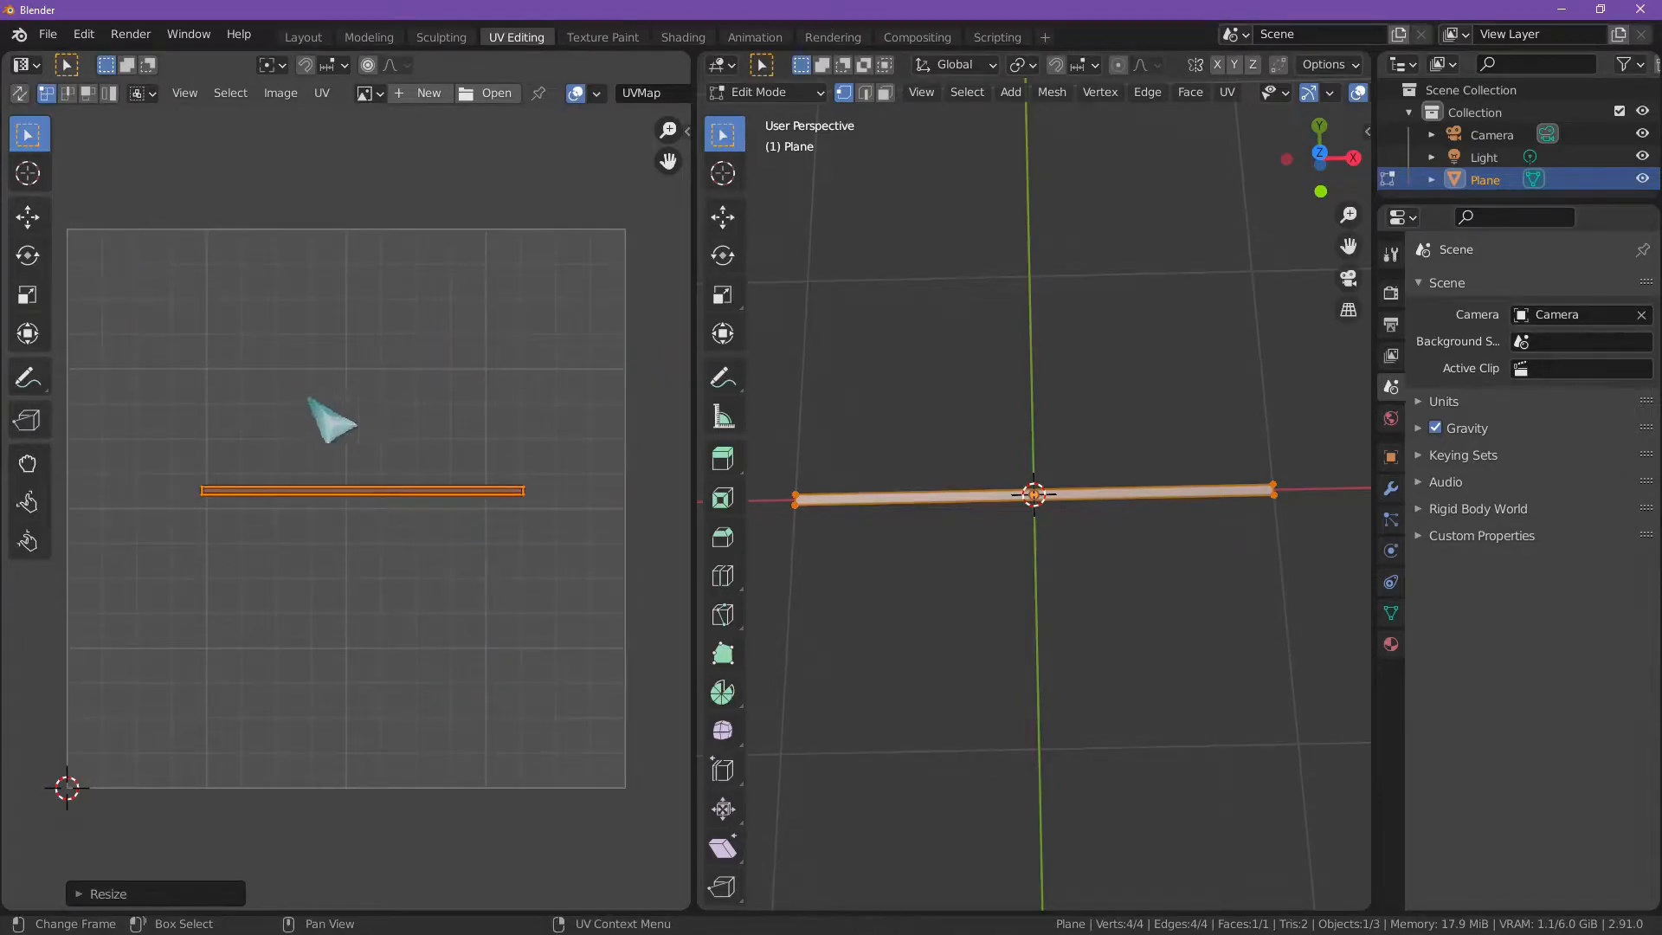
pyautogui.click(346, 481)
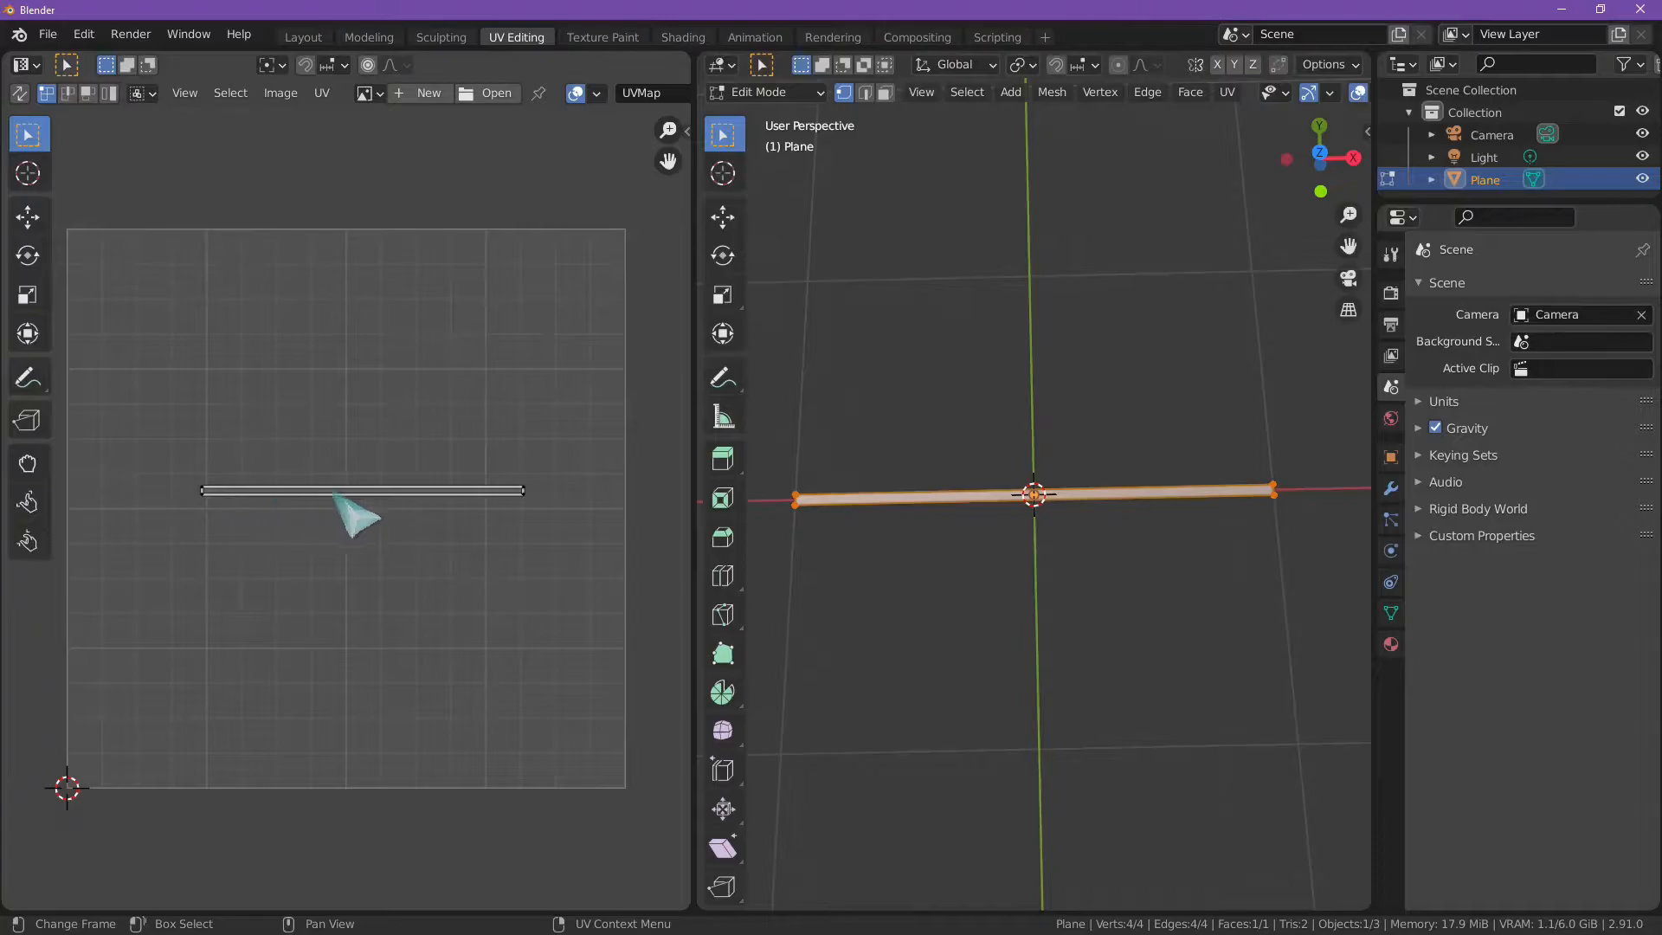
# Step: Select the shrunken UV strip and enlarge it to about four fifths of the UV square's width
pyautogui.moveTo(176, 437); pyautogui.dragTo(571, 554)
pyautogui.press('s')
pyautogui.press('x')
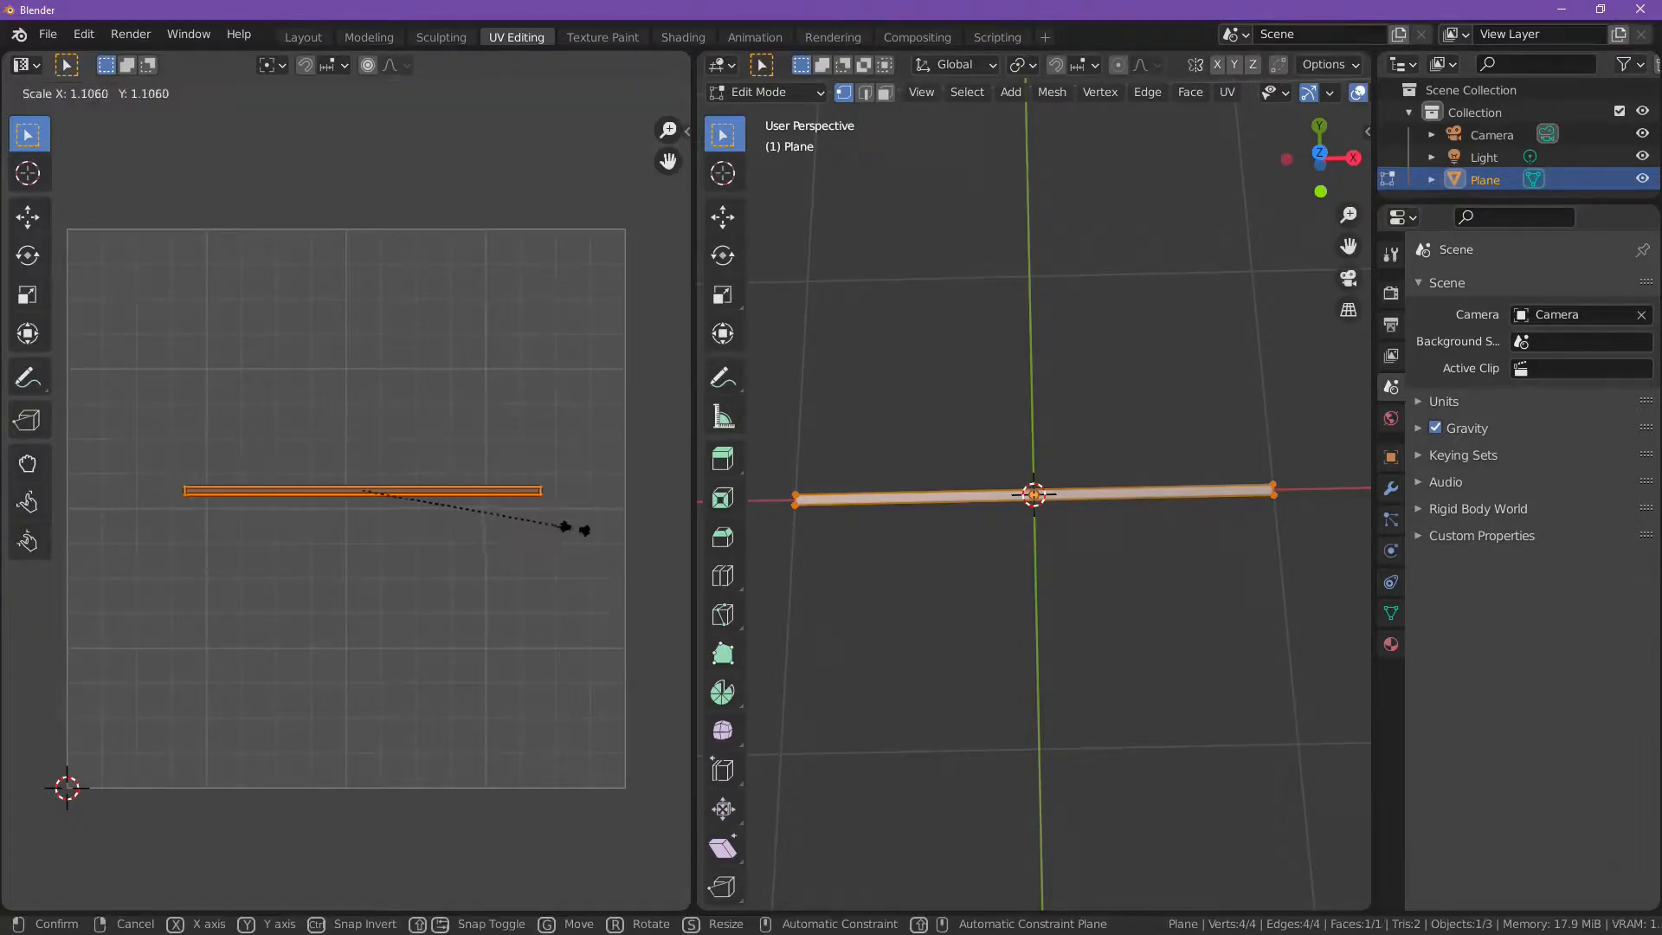
pyautogui.click(627, 527)
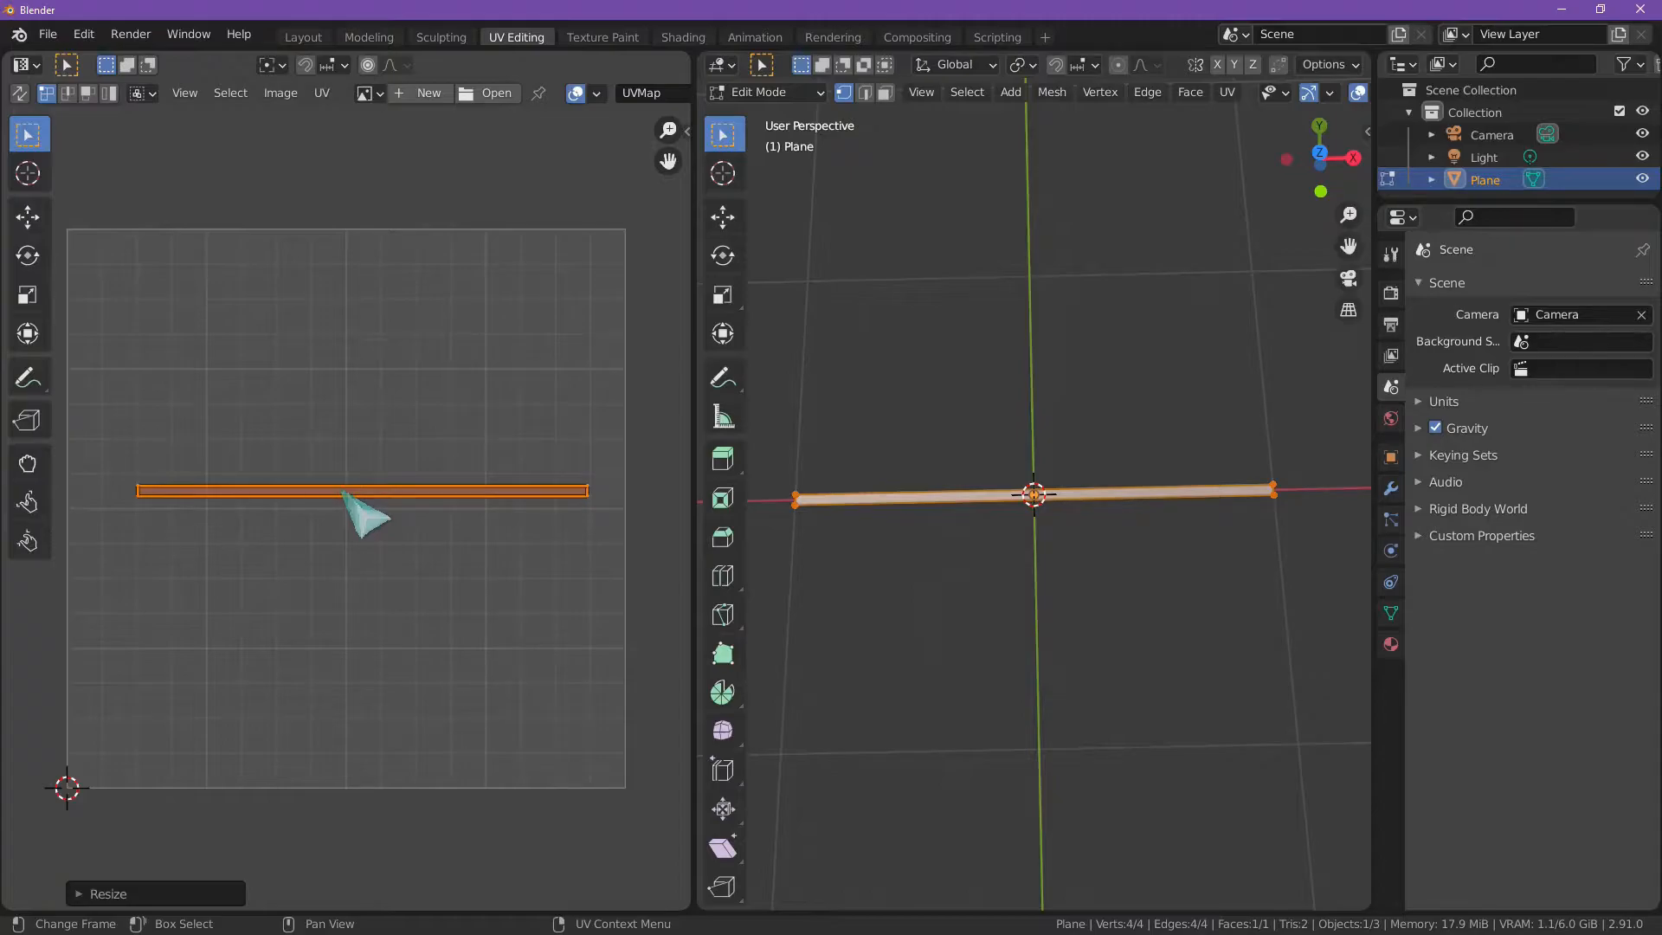
# Step: Rescale the UV strip to about nine tenths of the UV square's width and deselect it
pyautogui.press('s')
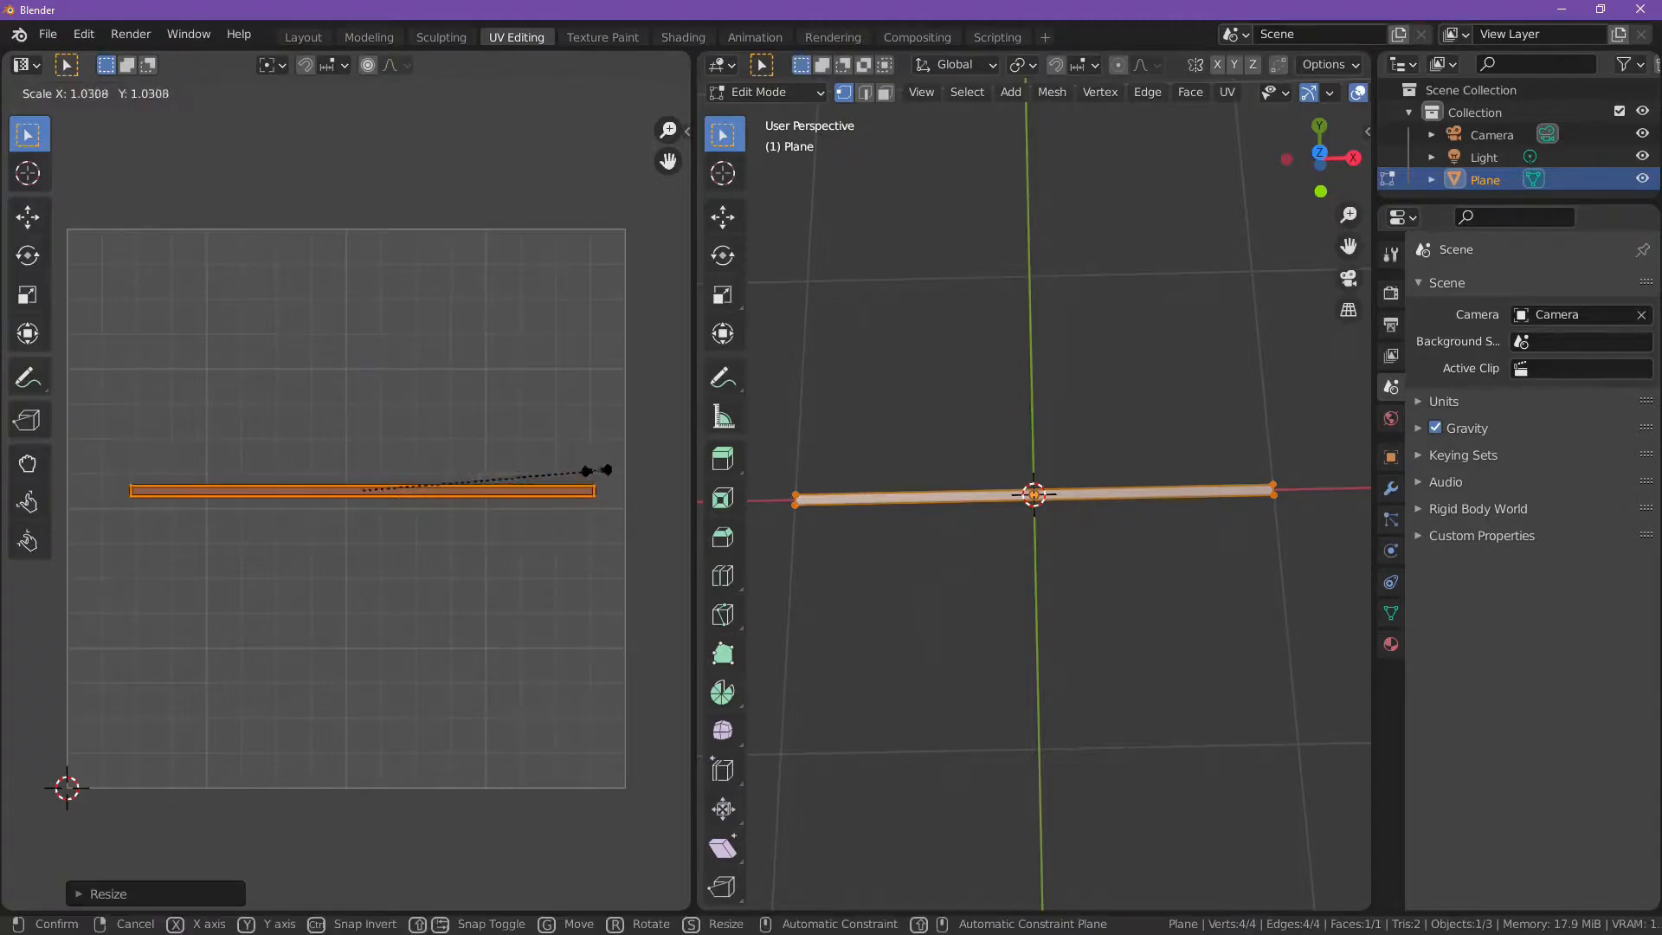
pyautogui.click(518, 490)
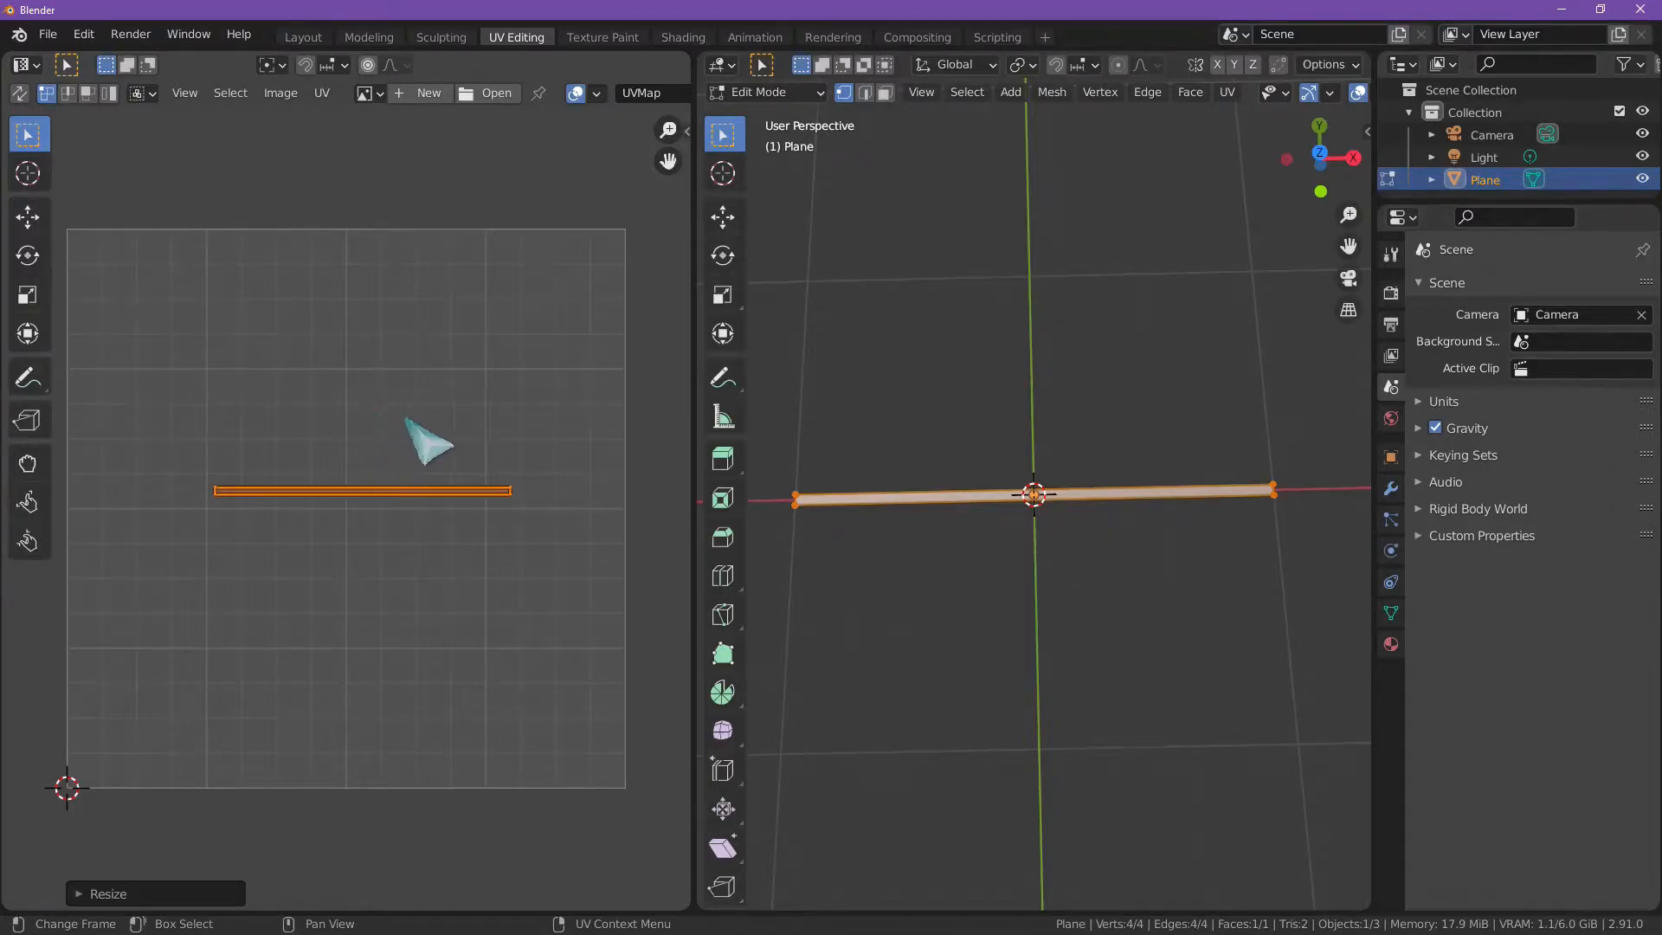
pyautogui.press('s')
pyautogui.click(491, 422)
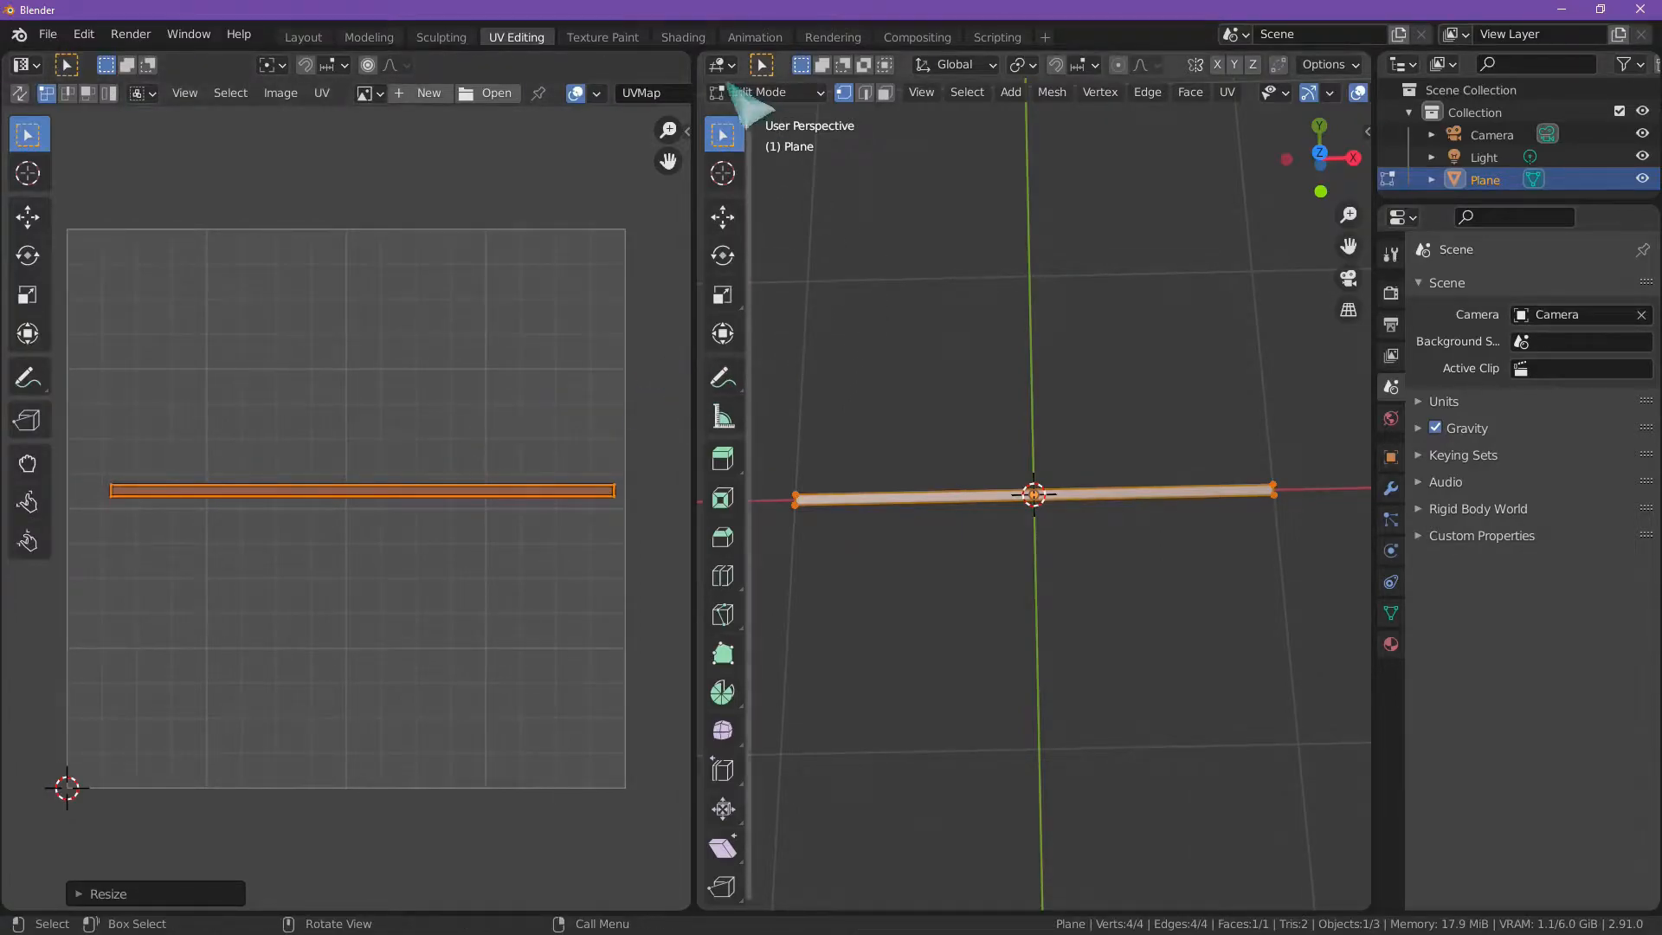
pyautogui.click(530, 303)
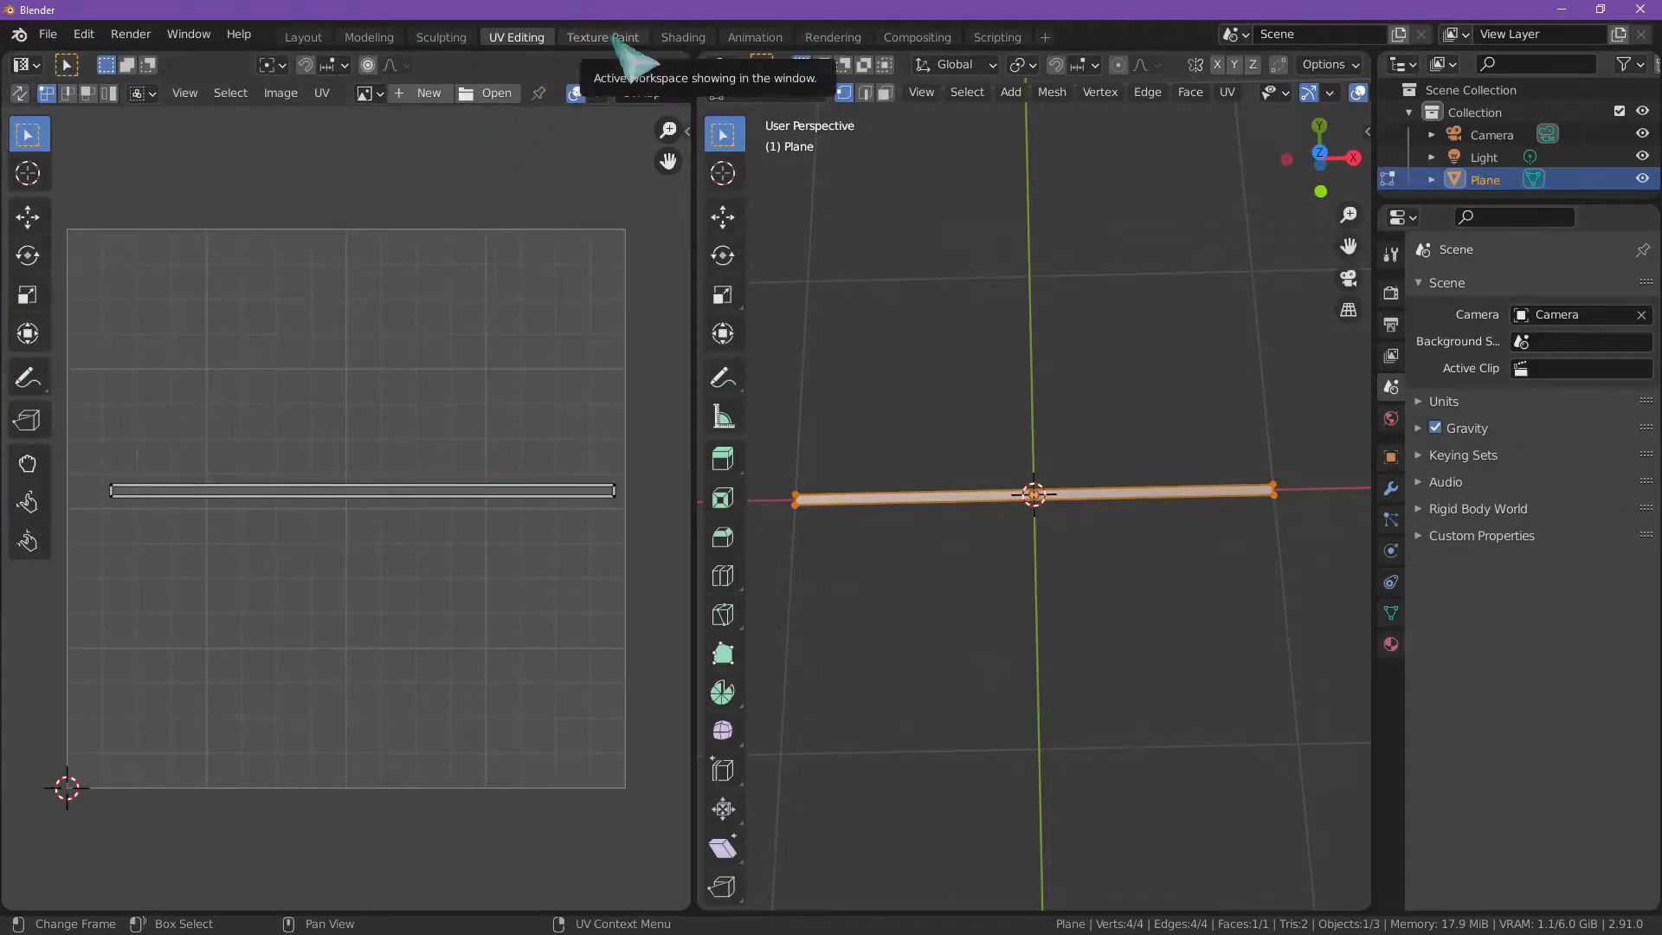
# Step: Switch to the Texture Paint workspace and create a blank 1024 × 1024 px image named Glow
pyautogui.click(606, 38)
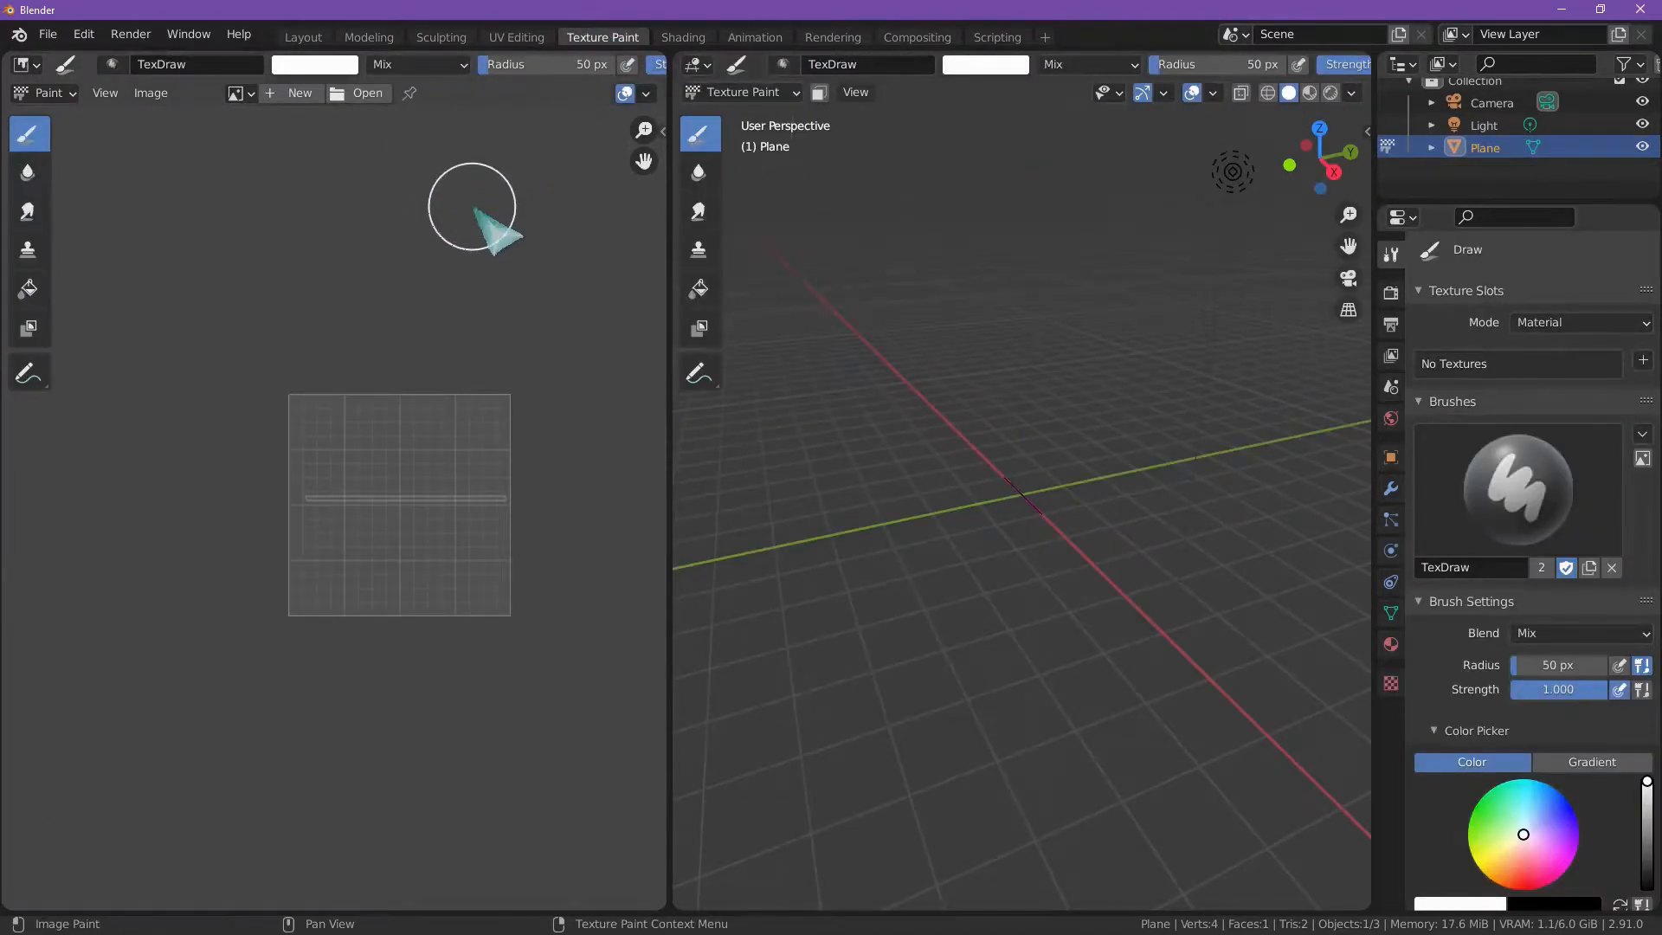
pyautogui.click(294, 93)
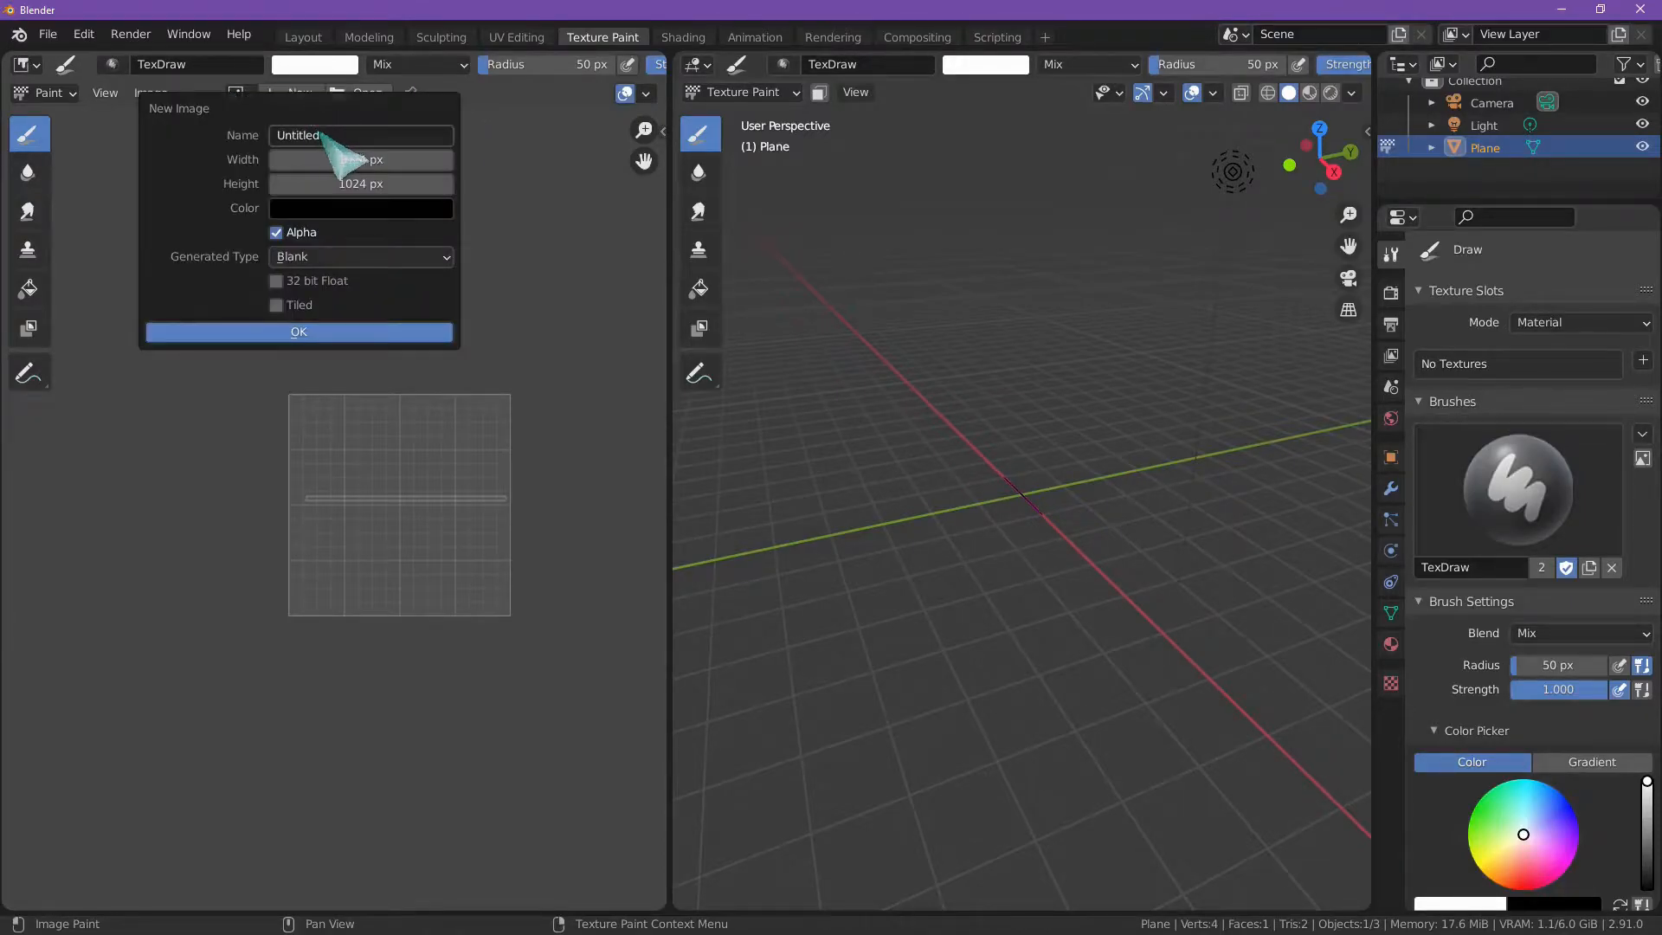
pyautogui.click(326, 136)
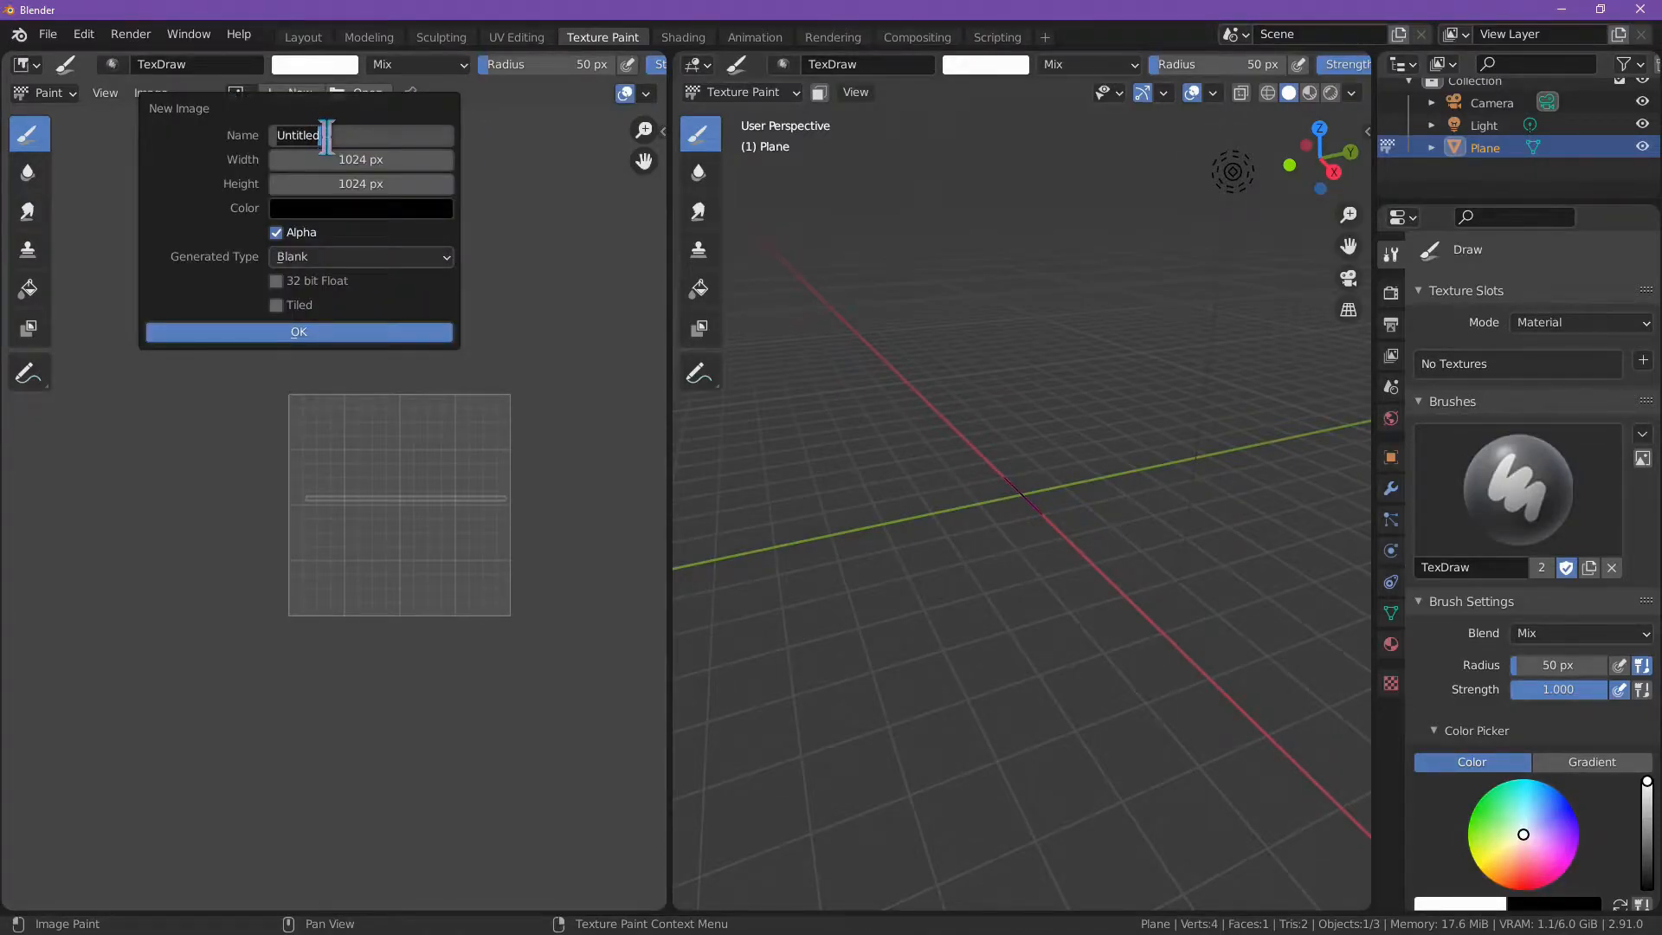
pyautogui.press('Return')
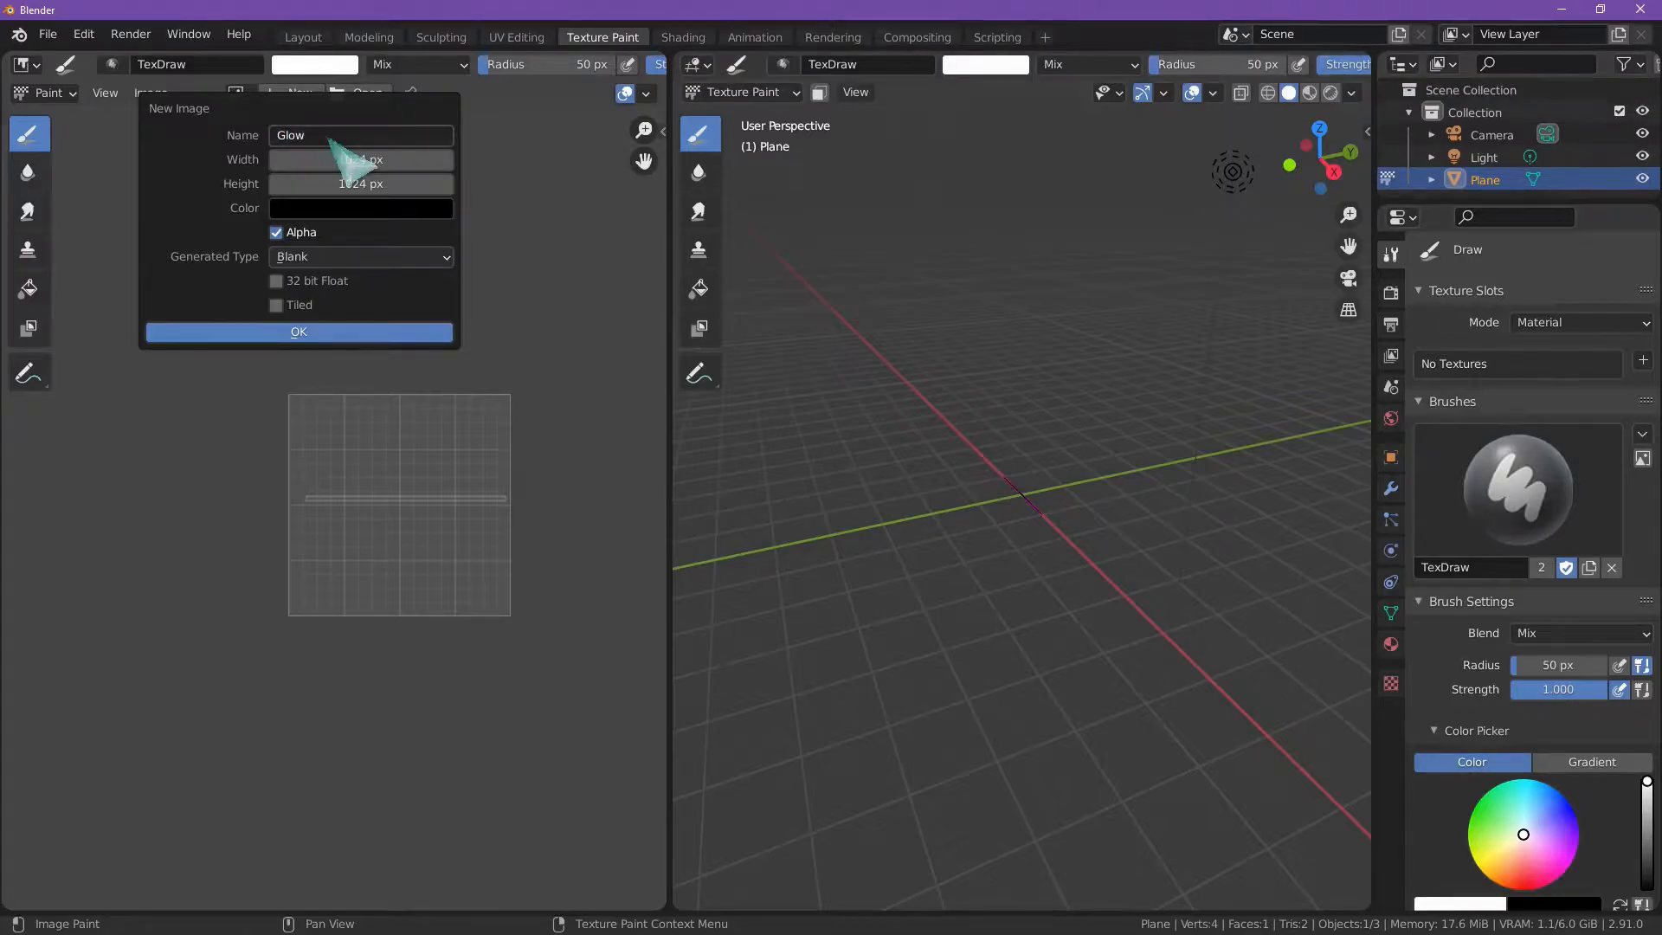
pyautogui.click(332, 331)
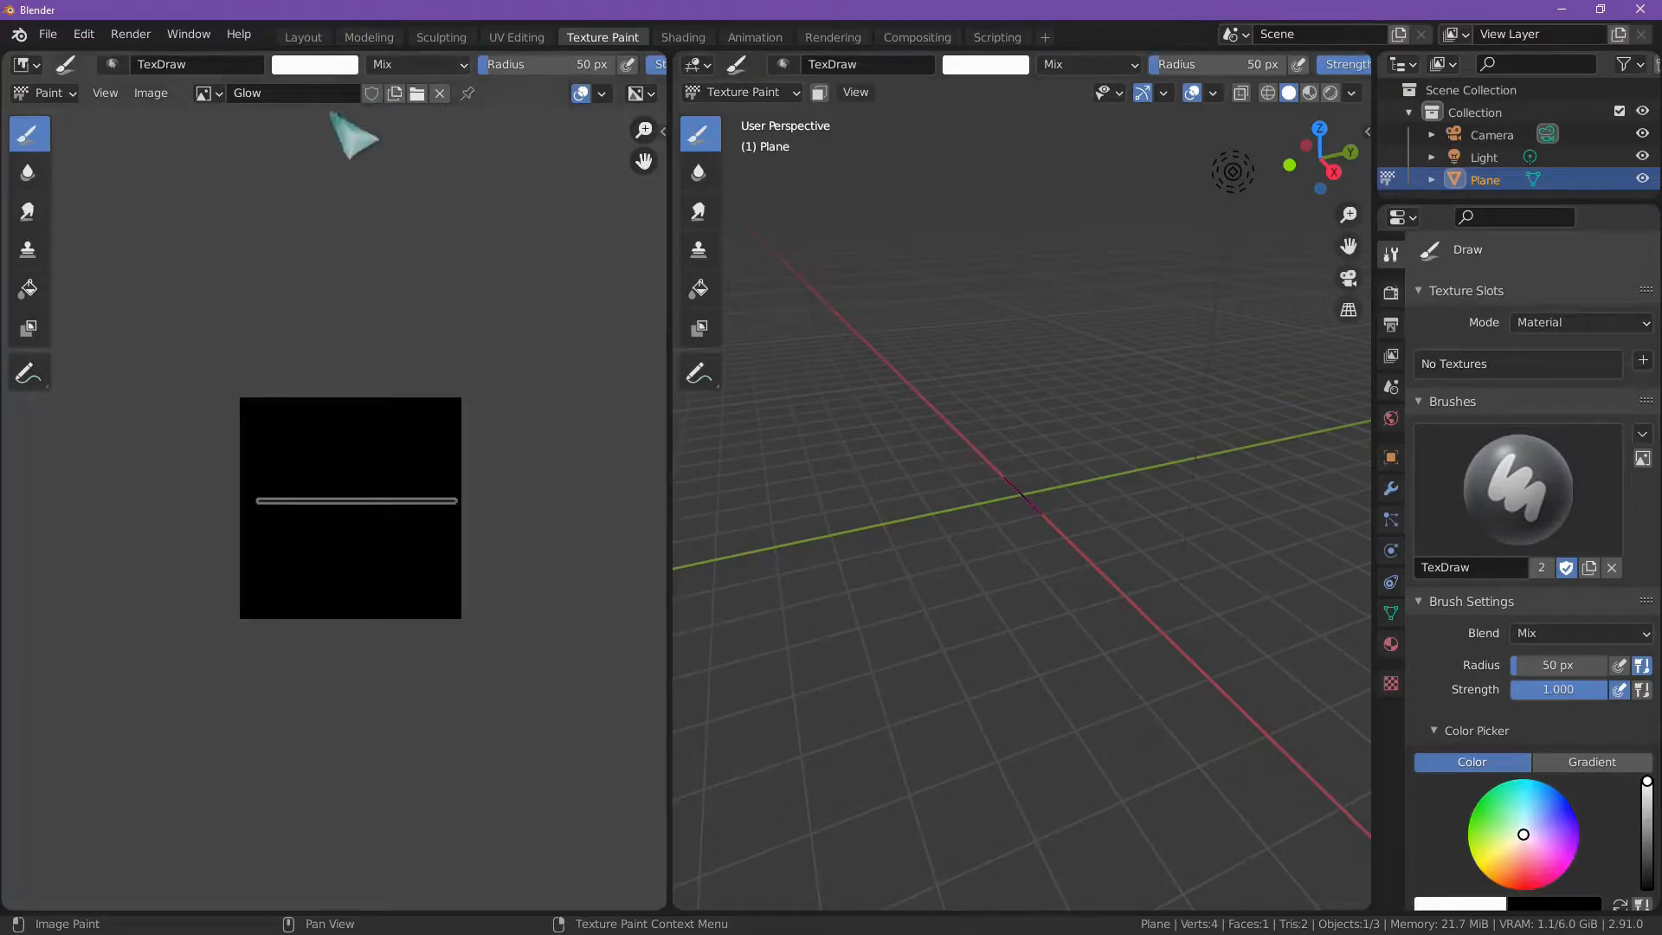
# Step: Set the paint brush radius to 289 px and its stroke method to Line
pyautogui.moveTo(538, 66); pyautogui.dragTo(627, 65)
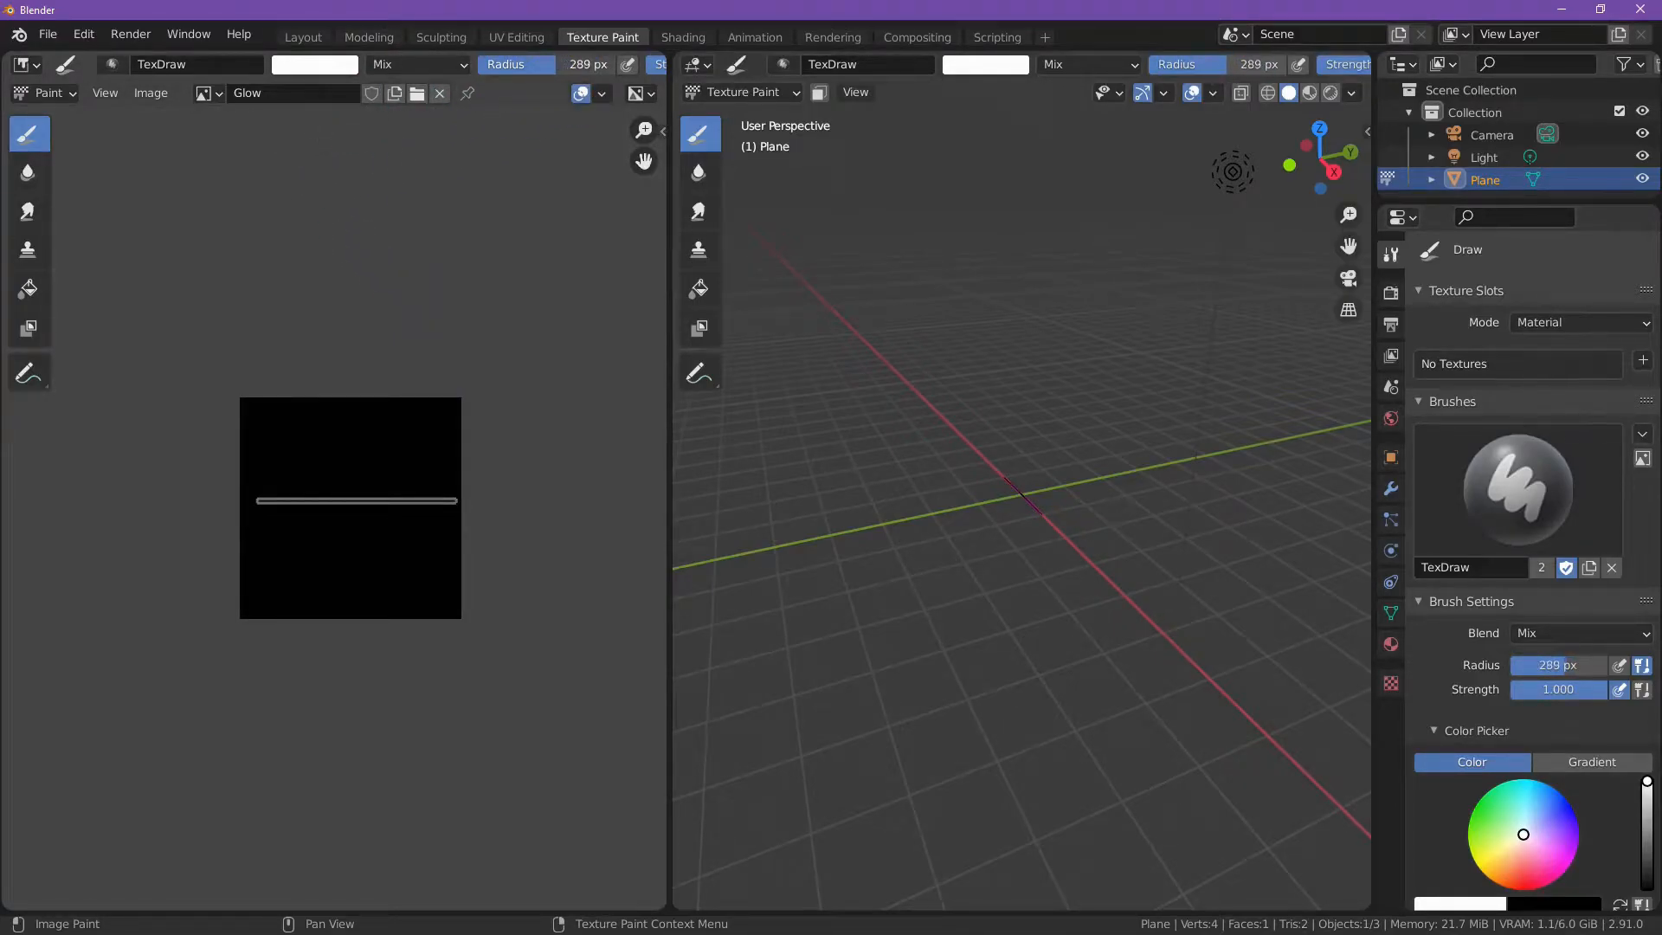
pyautogui.scroll(-1, 412, 304)
pyautogui.moveTo(414, 303); pyautogui.dragTo(340, 313, button='middle')
pyautogui.scroll(-5, 528, 76)
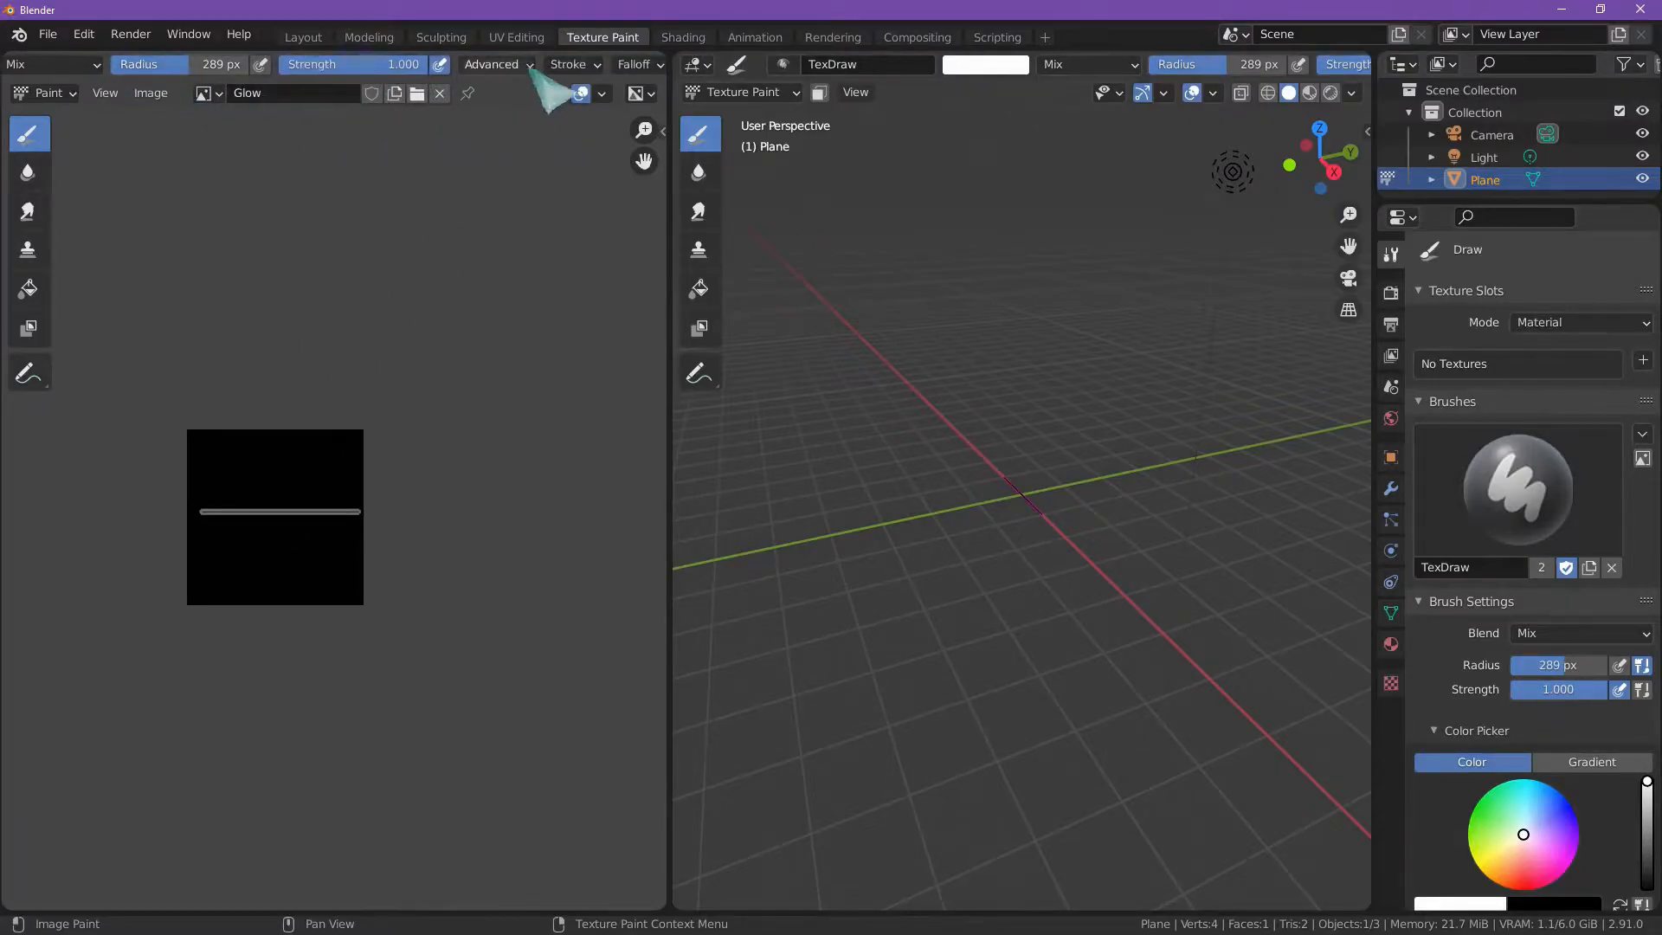
pyautogui.click(568, 64)
pyautogui.click(597, 107)
pyautogui.click(576, 251)
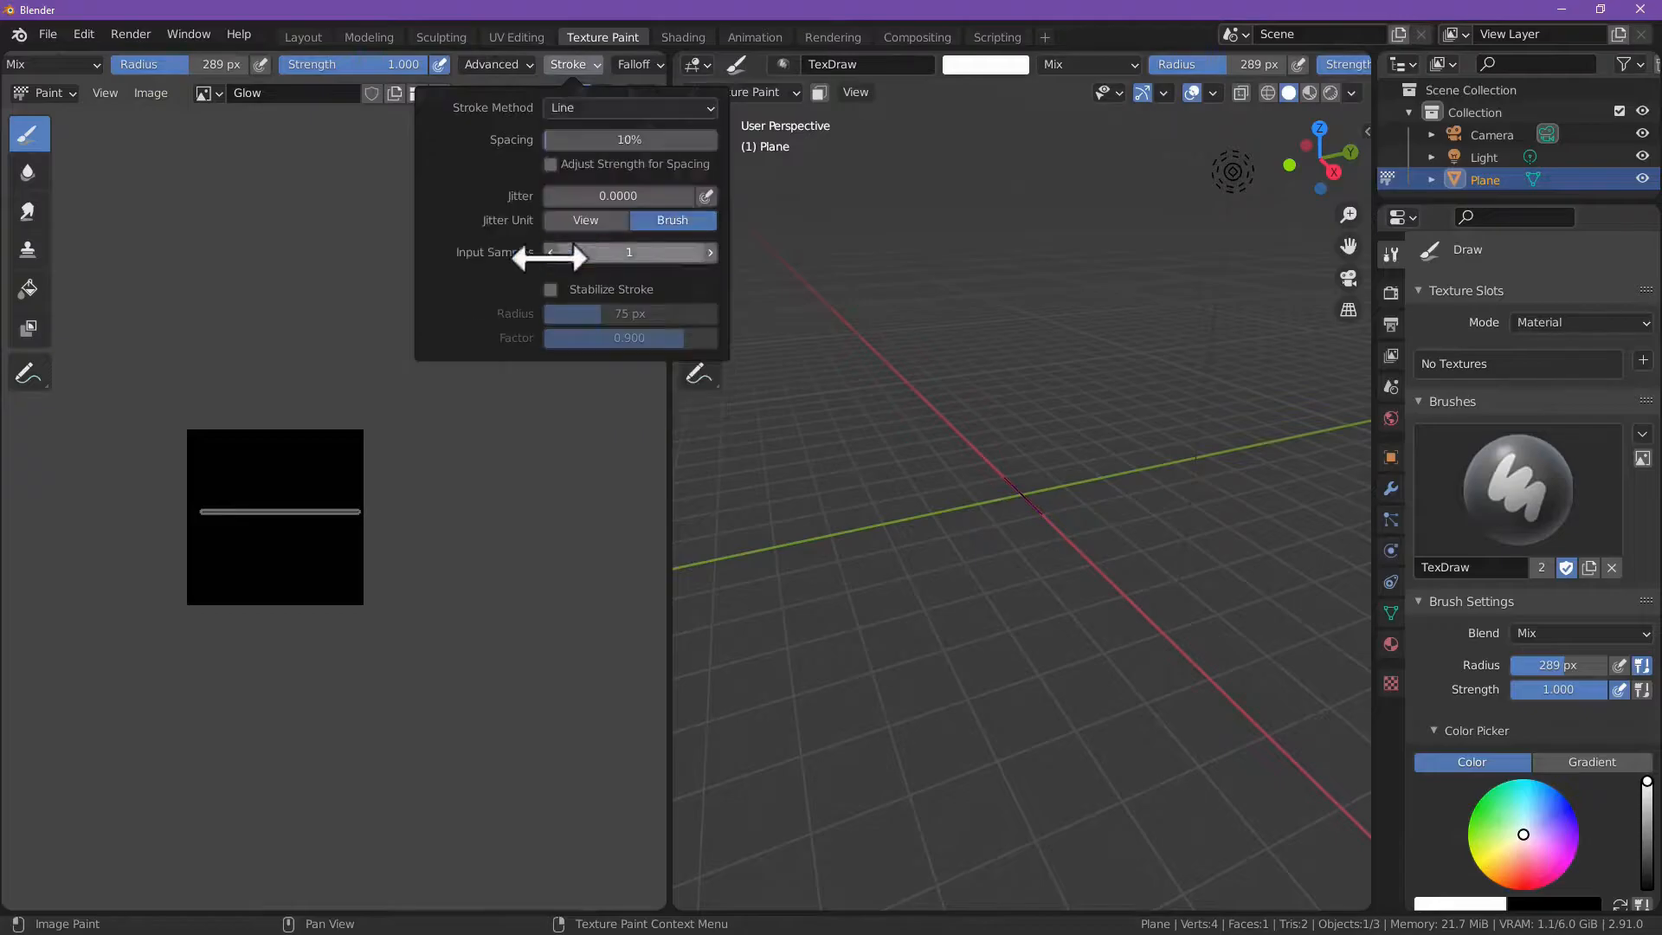
# Step: Paint one vertical white band down the middle of the Glow image, crossing the UV strip
pyautogui.scroll(4, 281, 433)
pyautogui.scroll(-1, 273, 354)
pyautogui.moveTo(224, 277)
pyautogui.mouseDown()
pyautogui.moveTo(185, 885)
pyautogui.moveTo(271, 844)
pyautogui.moveTo(302, 660)
pyautogui.mouseUp()
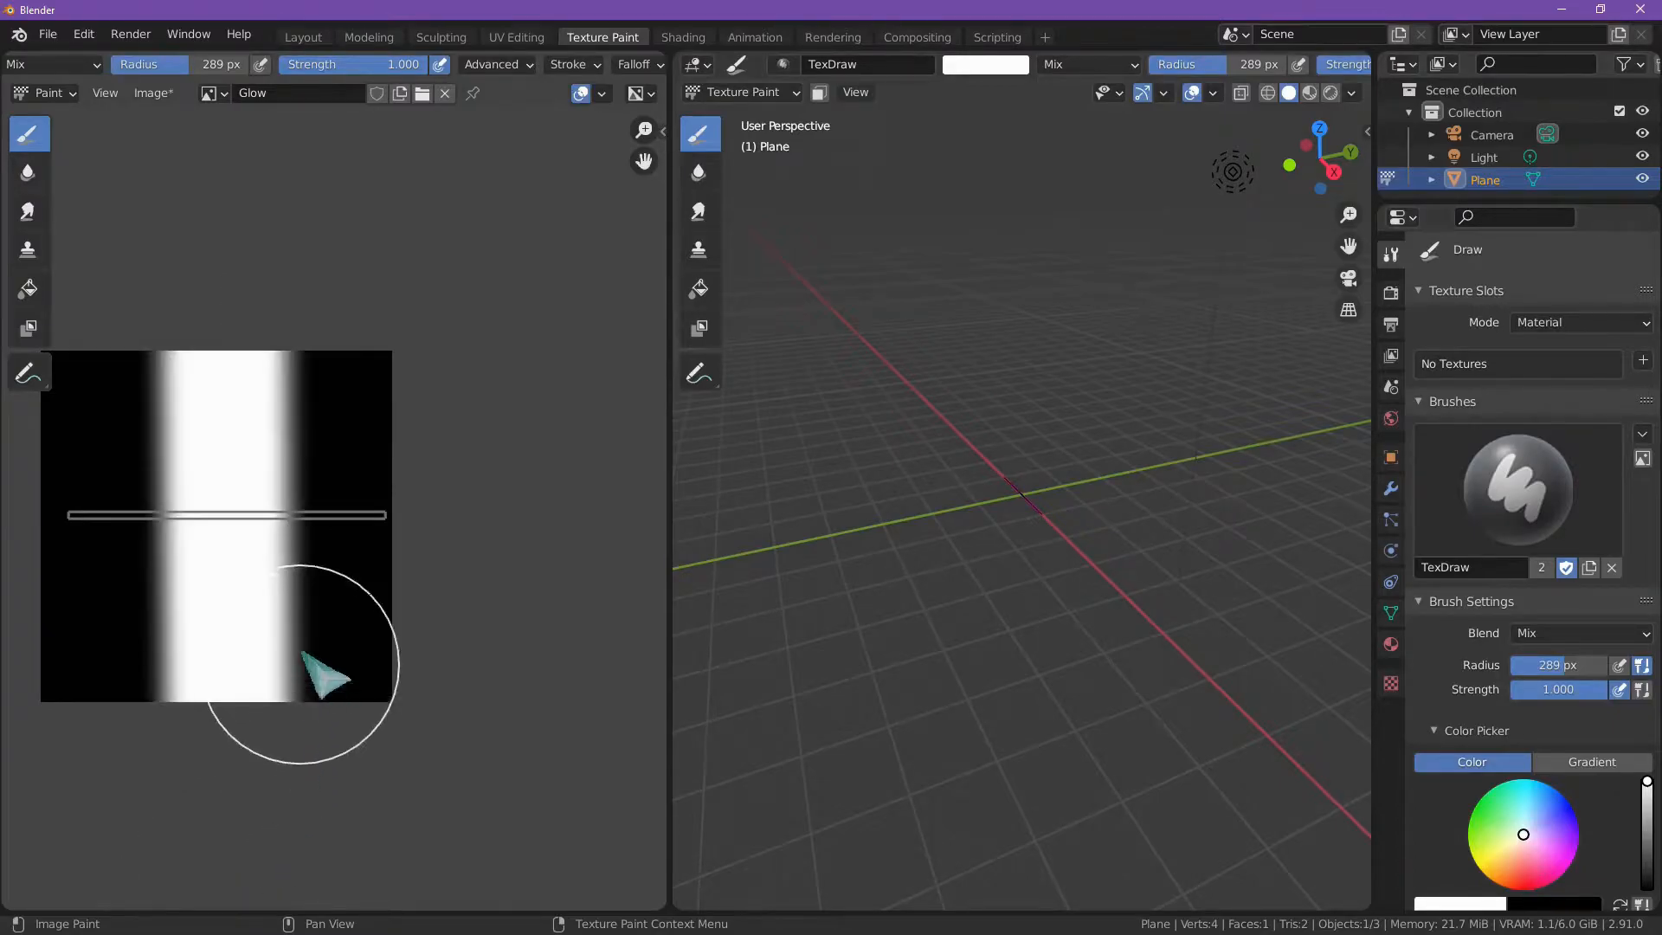
pyautogui.moveTo(297, 539); pyautogui.dragTo(464, 594, button='middle')
pyautogui.scroll(4, 248, 581)
pyautogui.scroll(-4, 419, 582)
pyautogui.scroll(1, 438, 586)
pyautogui.scroll(1, 419, 583)
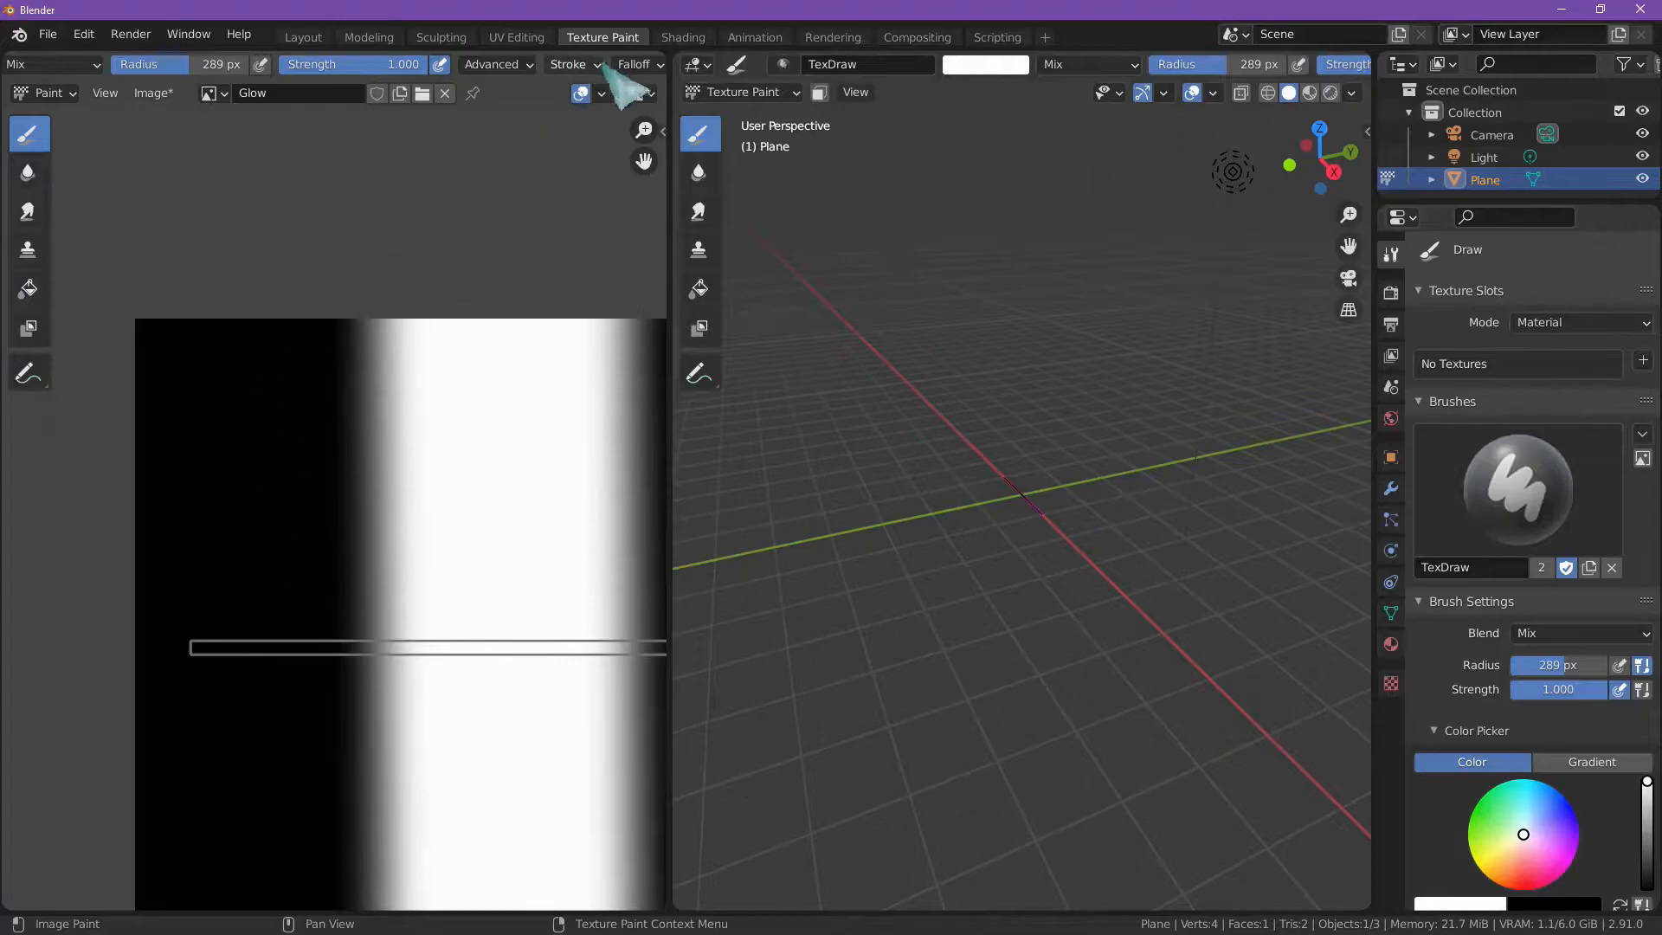
# Step: Switch to the Shading workspace and create a new material for the plane strip
pyautogui.click(683, 38)
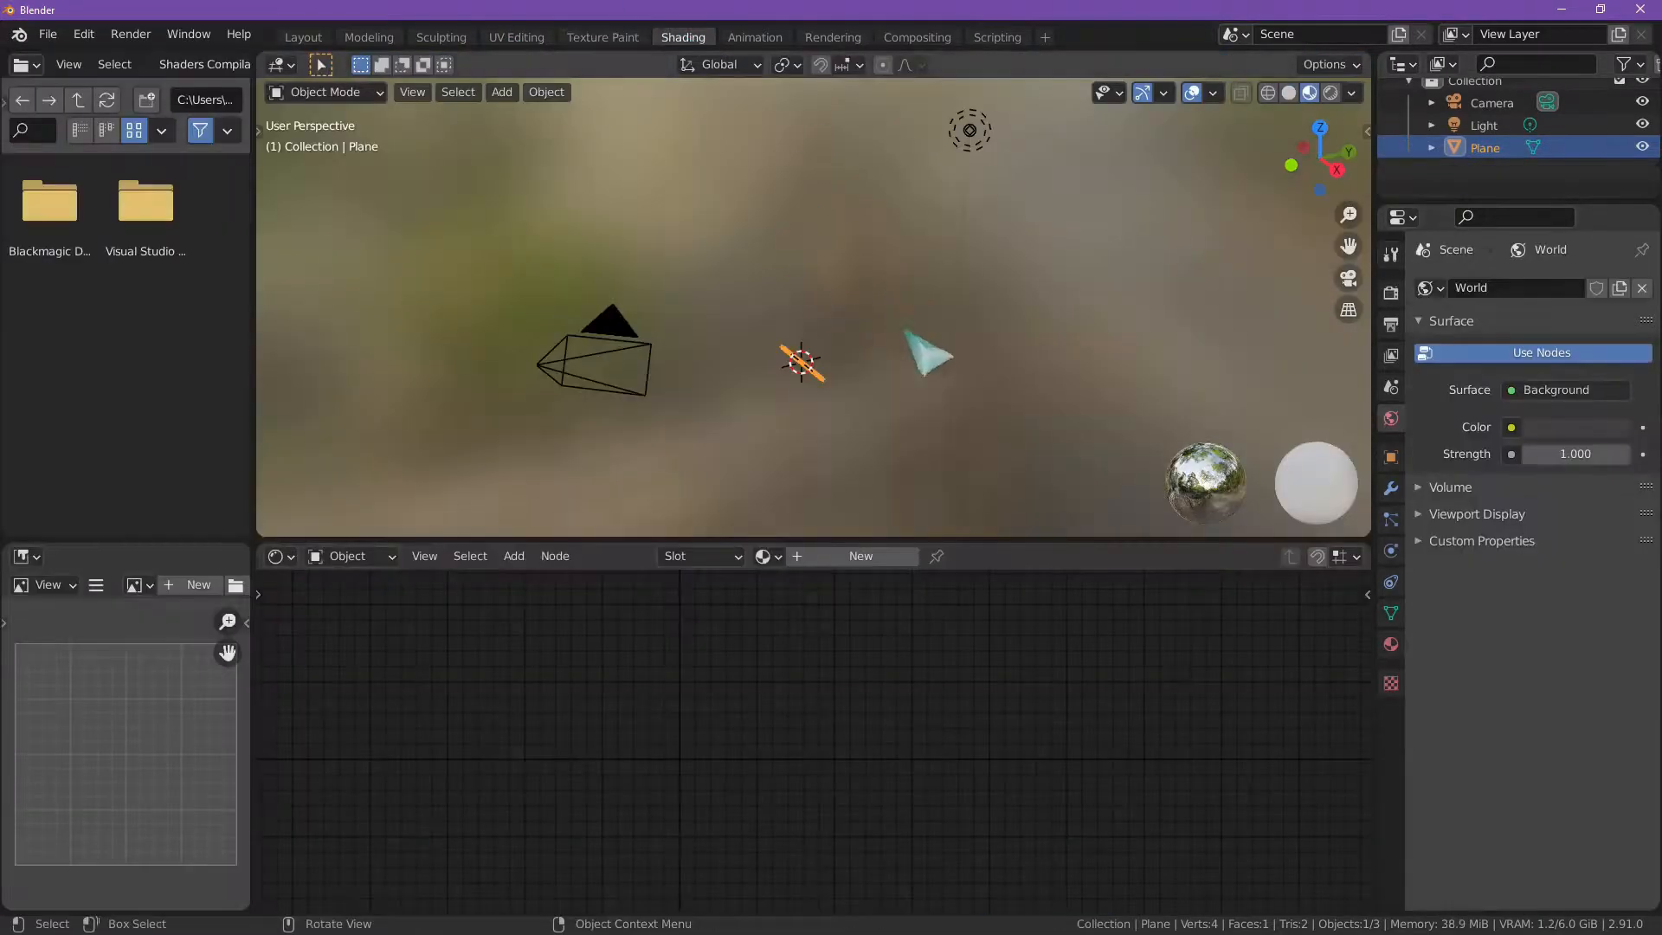
pyautogui.moveTo(848, 385); pyautogui.dragTo(808, 334, button='middle')
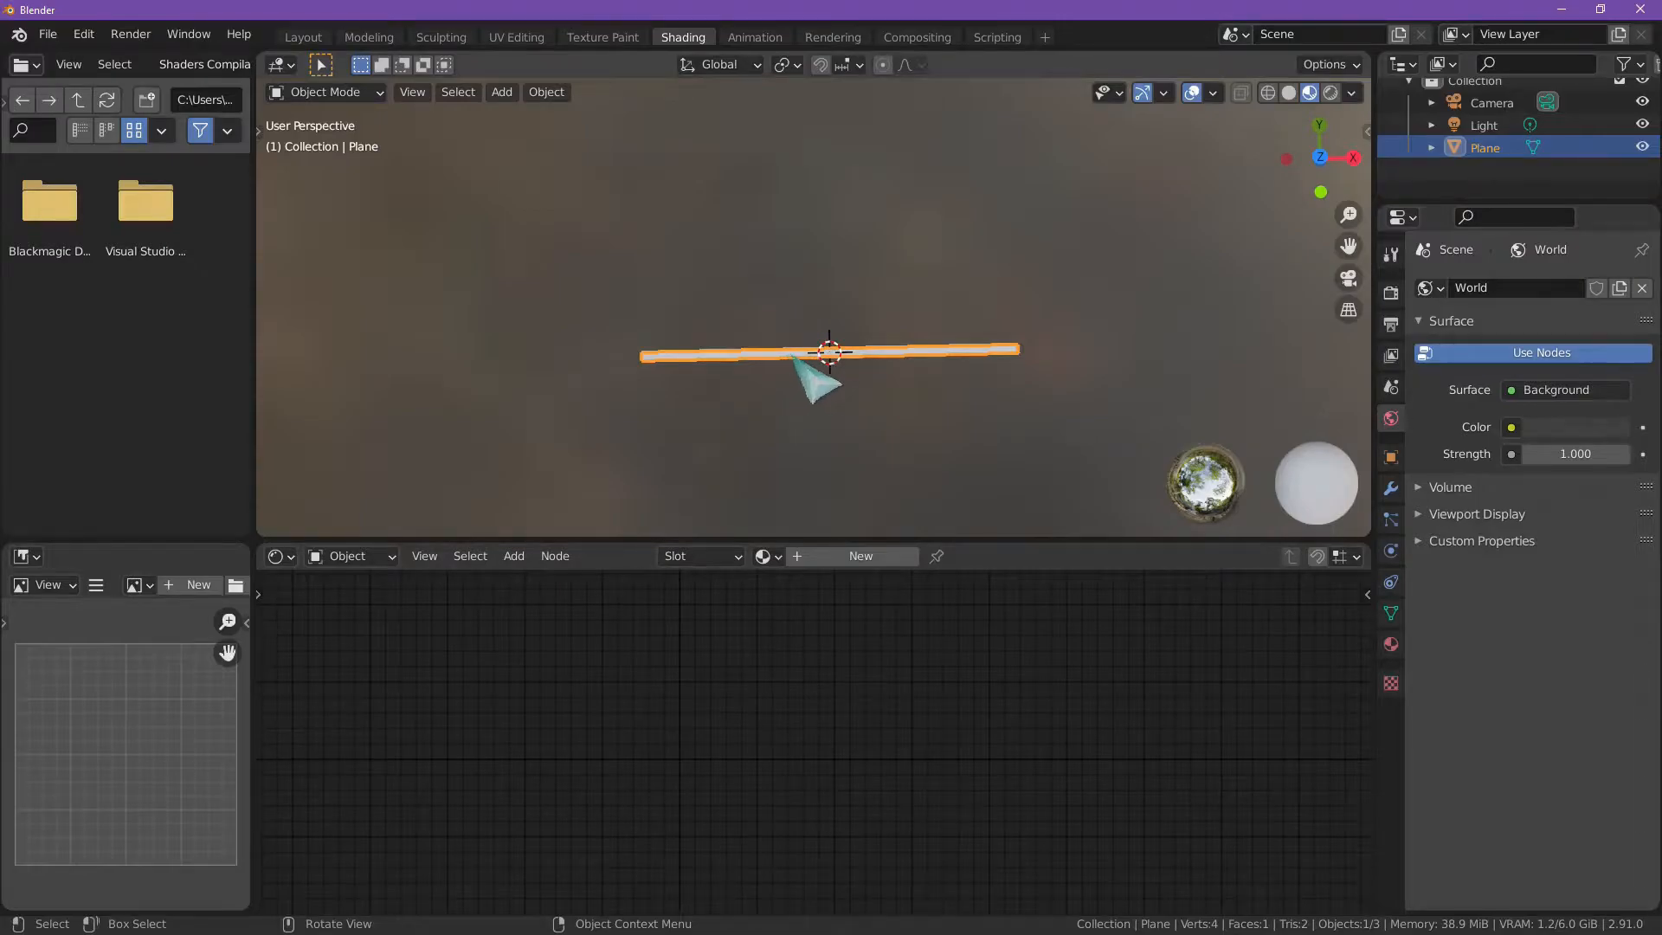
pyautogui.click(763, 556)
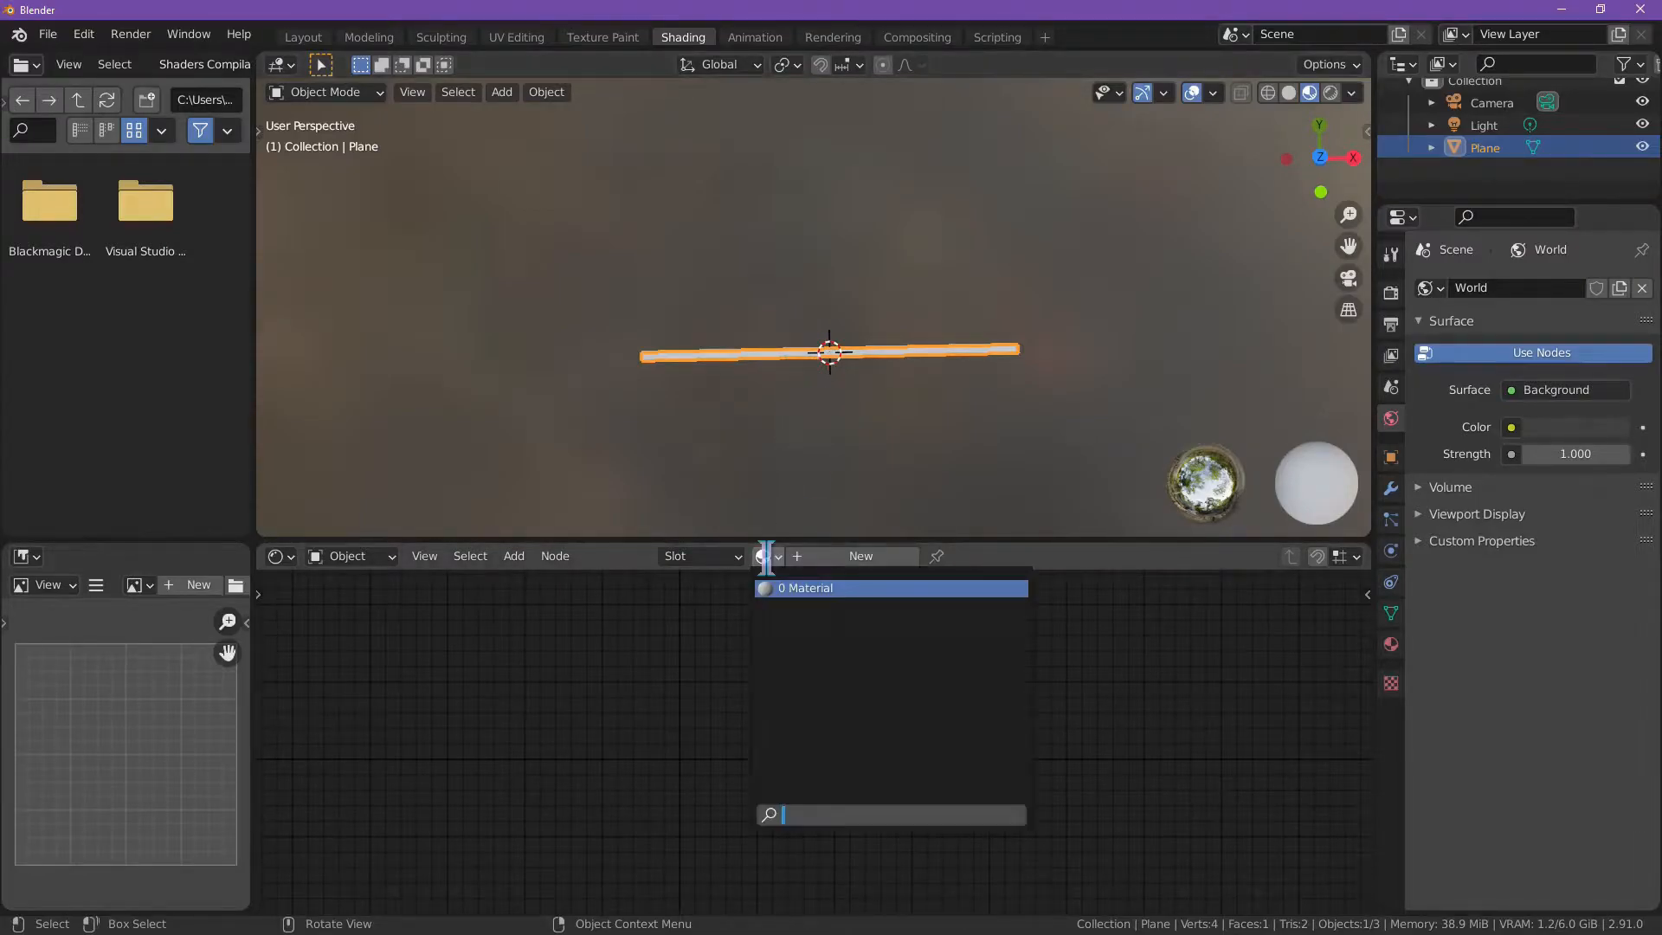
pyautogui.click(668, 658)
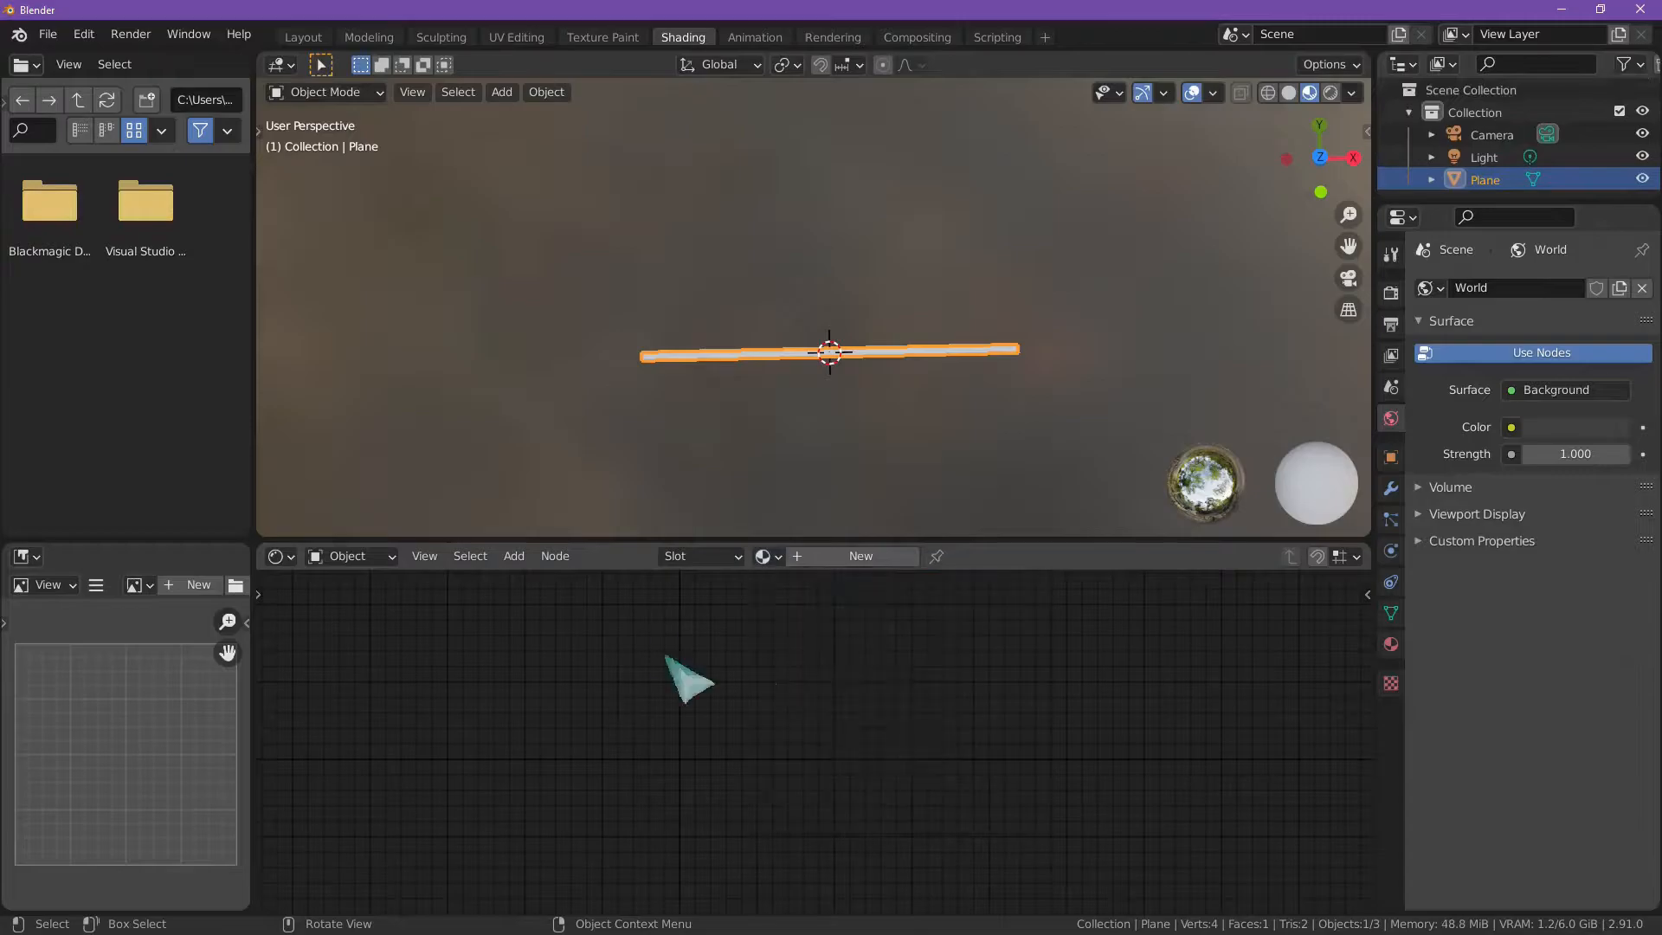
pyautogui.click(835, 561)
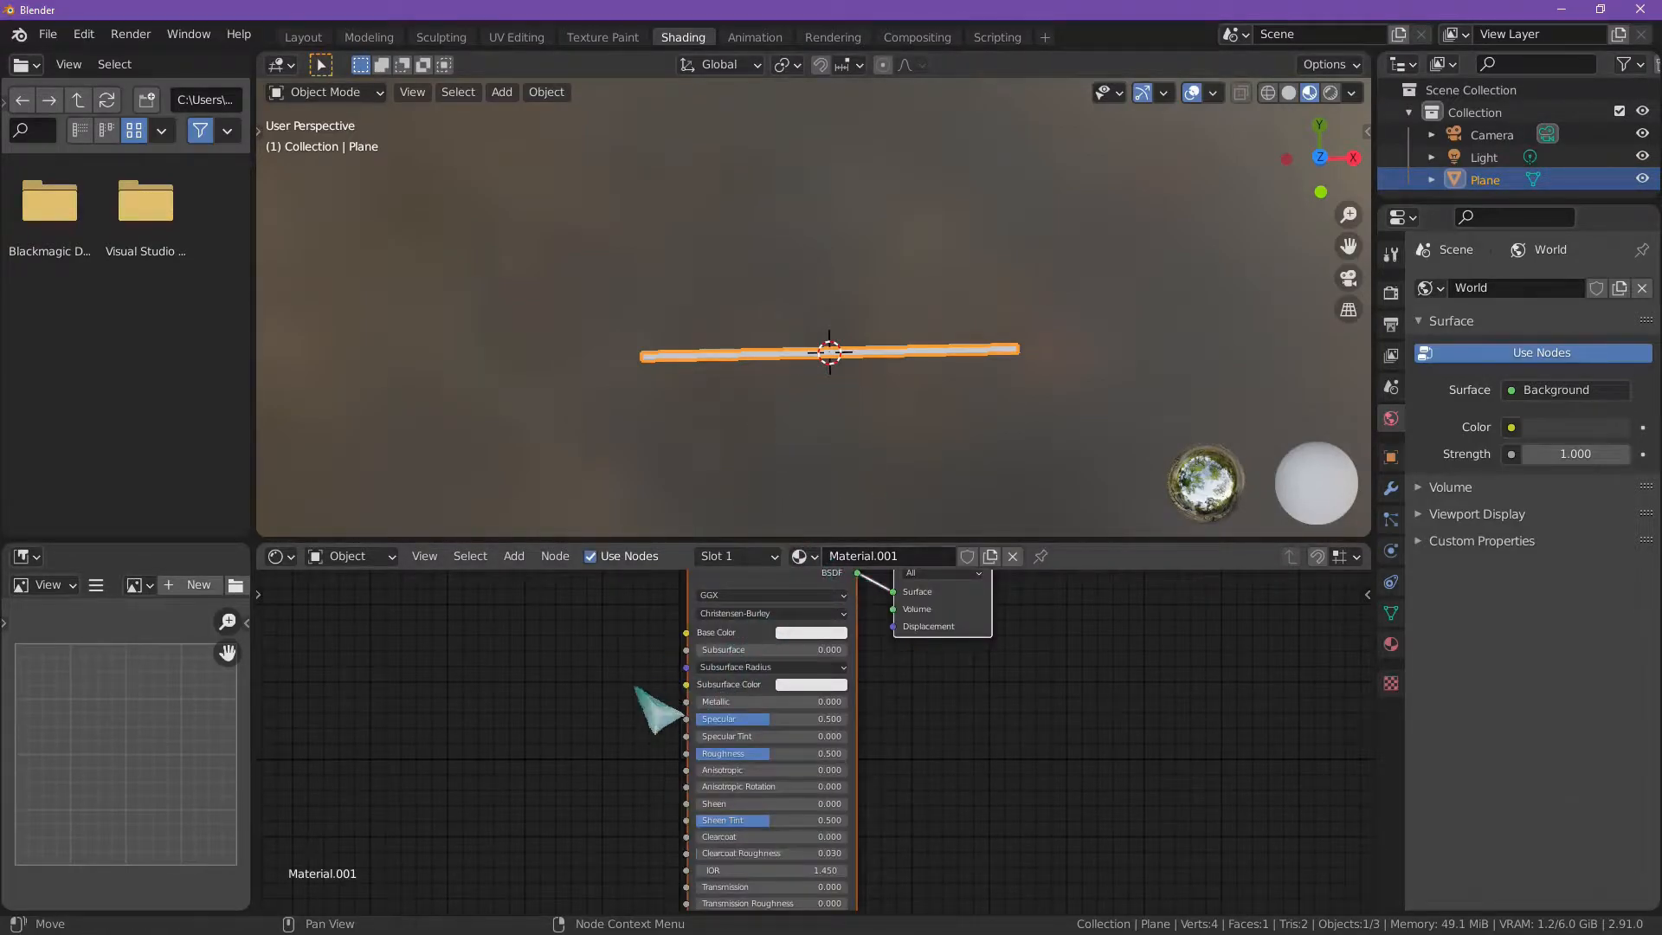
# Step: Set the Principled BSDF's emission colour to a bright saturated blue
pyautogui.moveTo(654, 705); pyautogui.dragTo(638, 611, button='middle')
pyautogui.scroll(4, 623, 753)
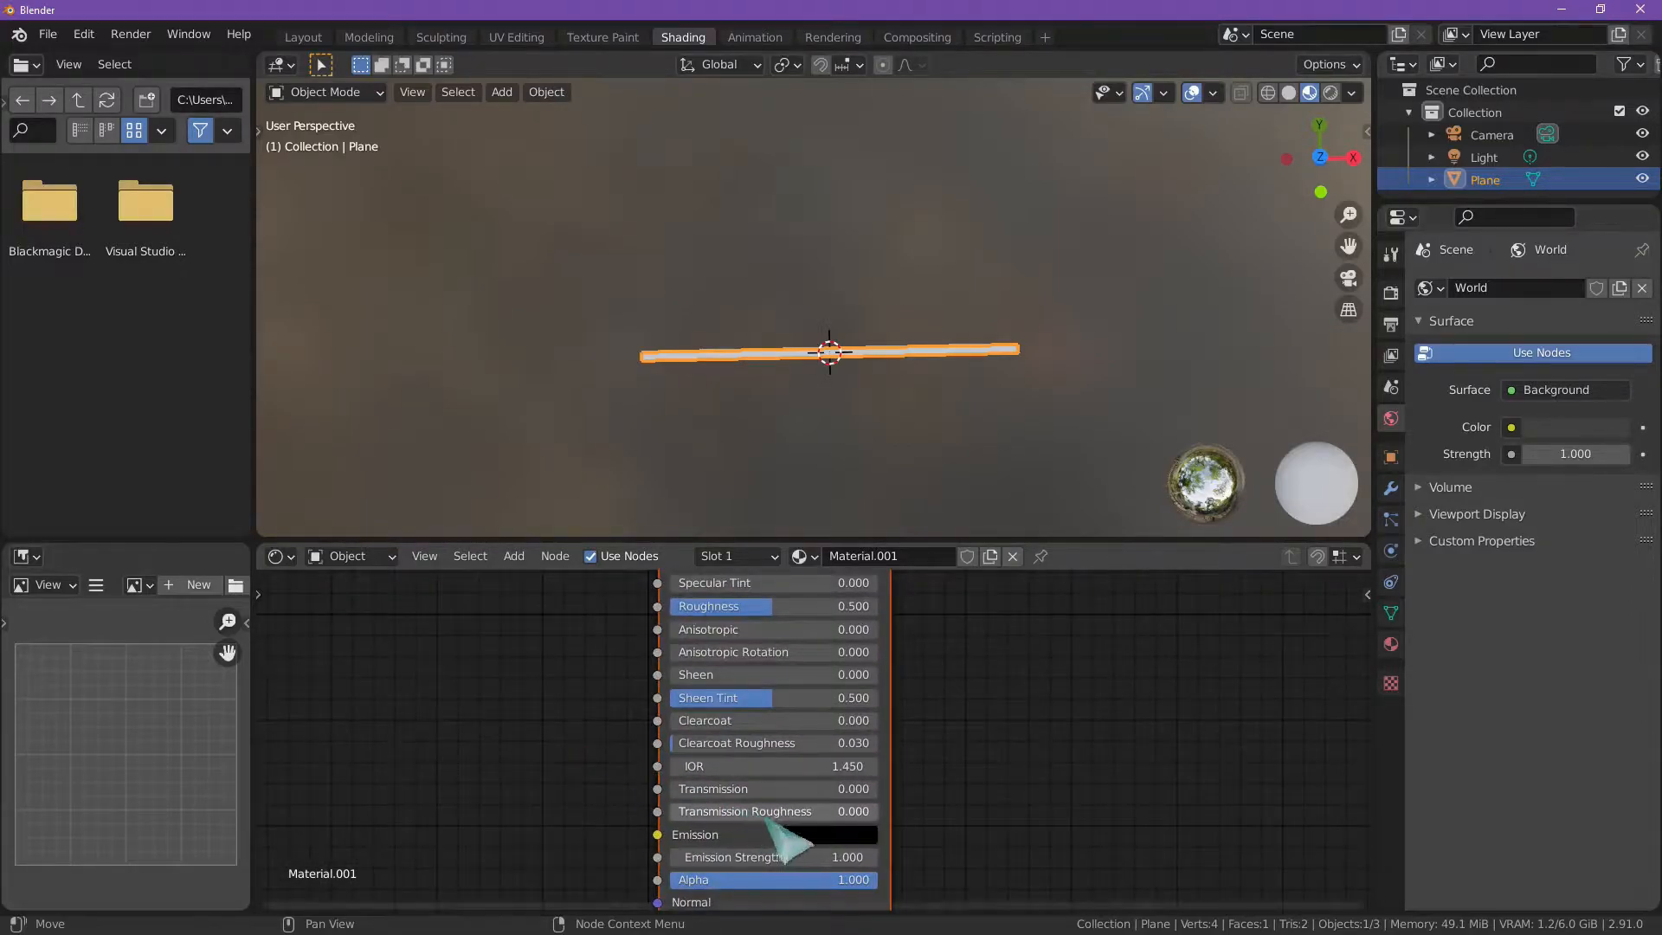
pyautogui.click(805, 835)
pyautogui.moveTo(959, 685); pyautogui.dragTo(959, 533)
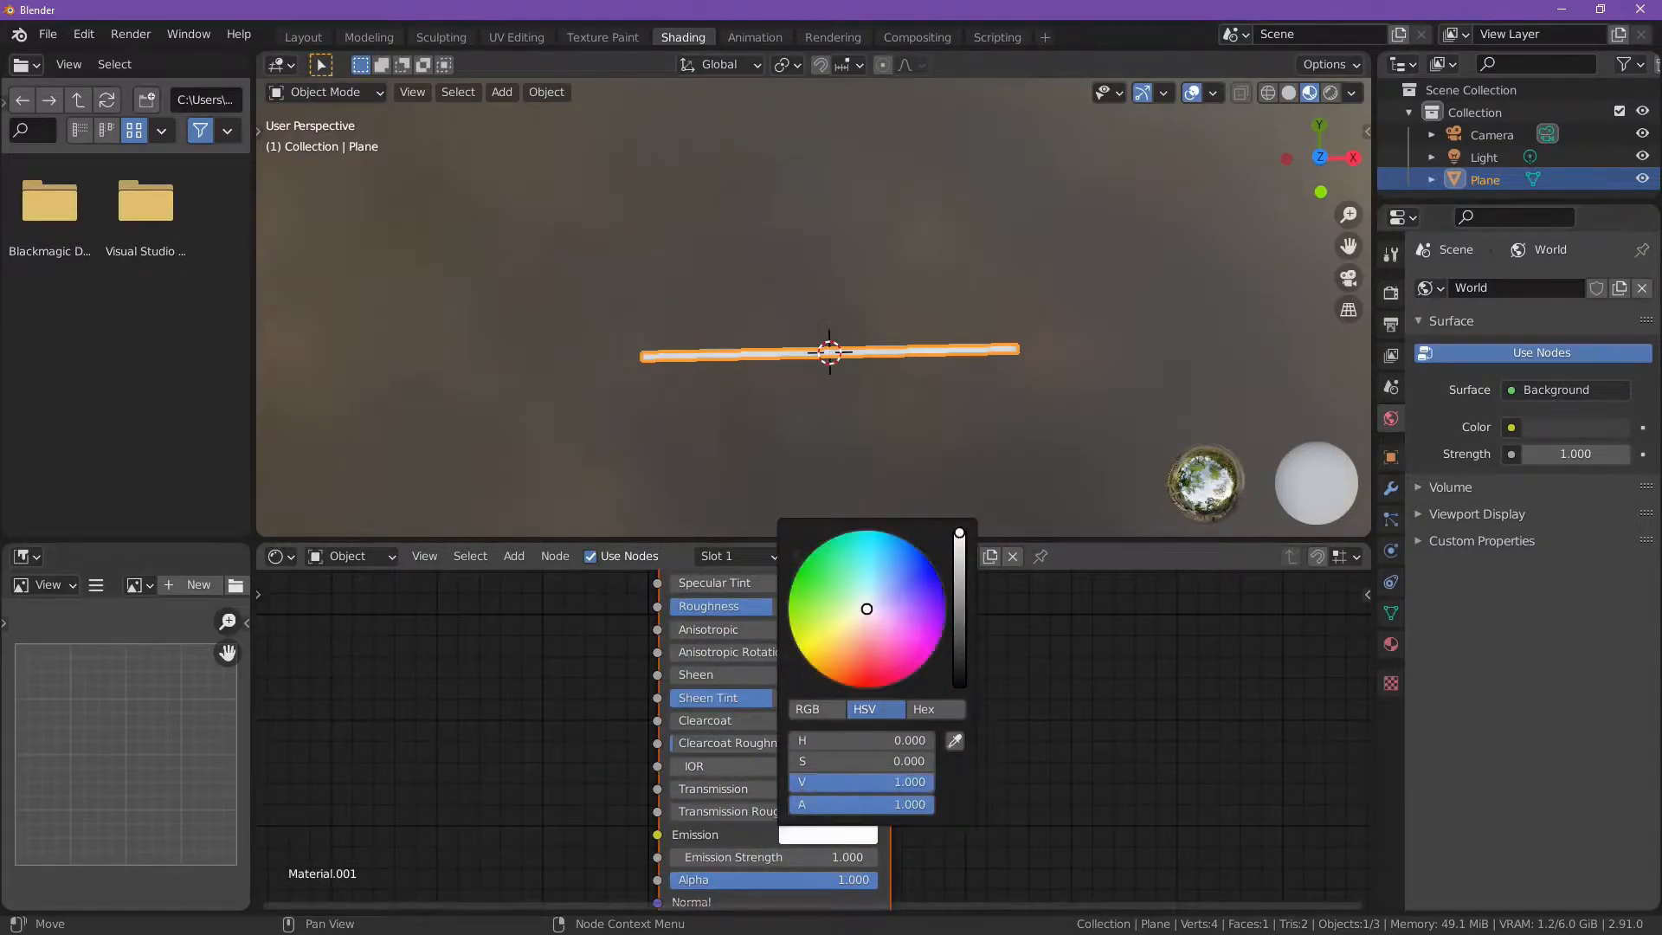
pyautogui.moveTo(932, 609); pyautogui.dragTo(926, 575)
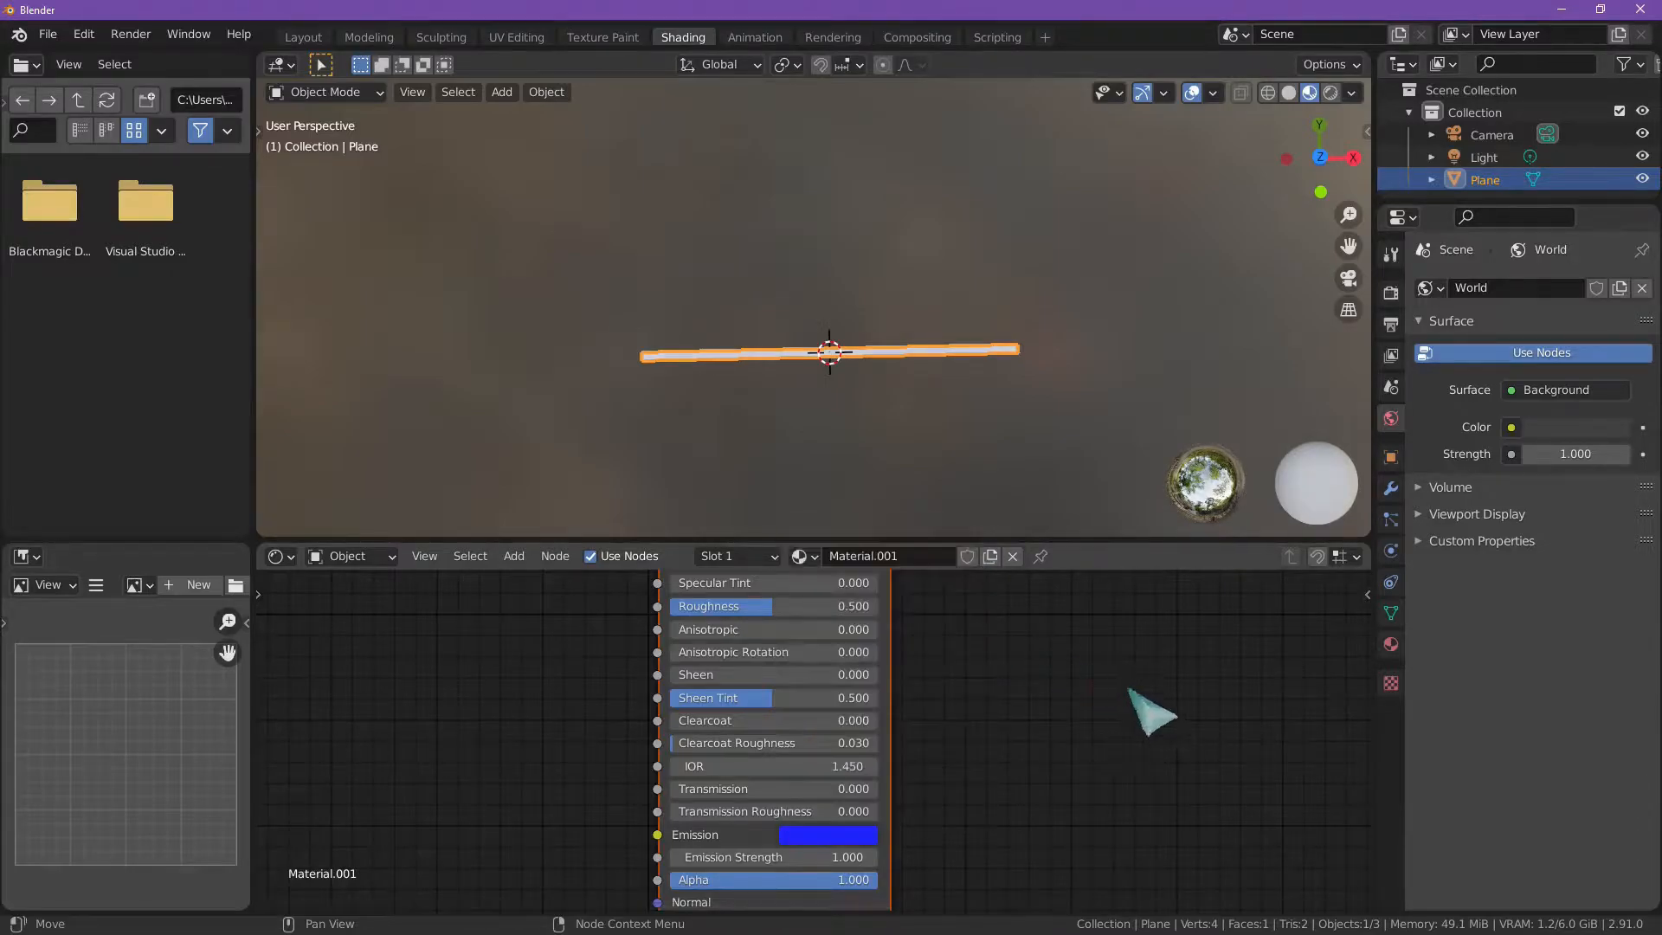
# Step: Display the viewport in rendered shading and set the emission colour to hot pink, keeping emission strength at 1.000
pyautogui.click(1330, 92)
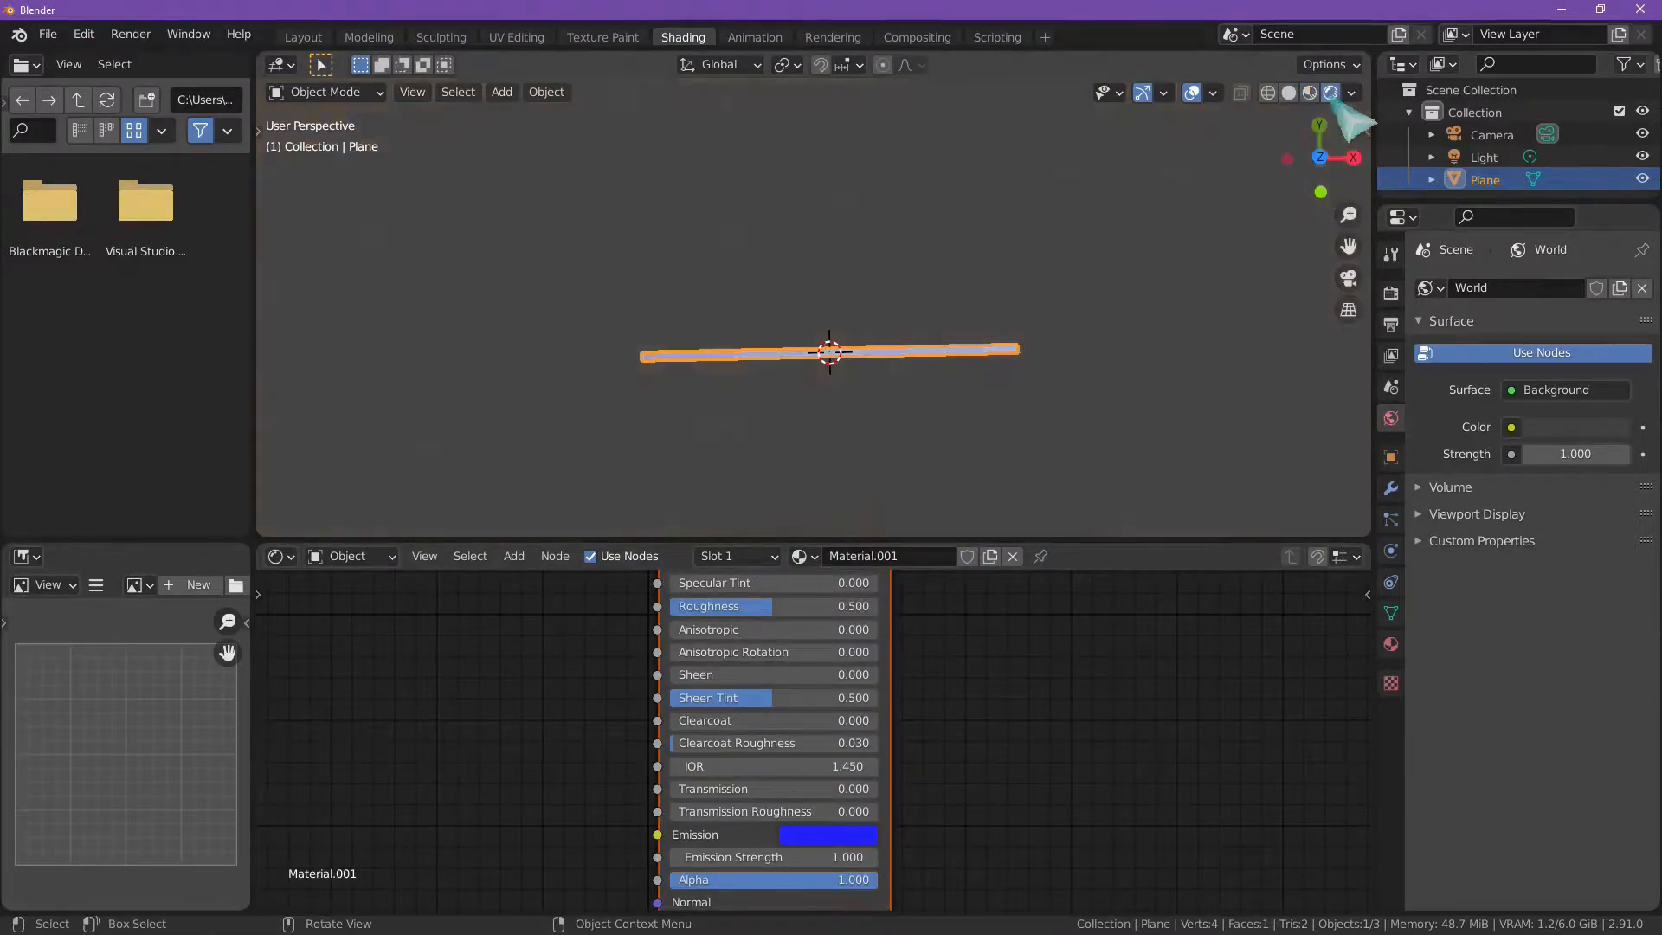
pyautogui.click(857, 835)
pyautogui.moveTo(922, 611)
pyautogui.mouseDown()
pyautogui.moveTo(855, 599)
pyautogui.moveTo(884, 660)
pyautogui.mouseUp()
pyautogui.moveTo(893, 587)
pyautogui.mouseDown()
pyautogui.moveTo(931, 655)
pyautogui.moveTo(838, 638)
pyautogui.moveTo(932, 654)
pyautogui.mouseUp()
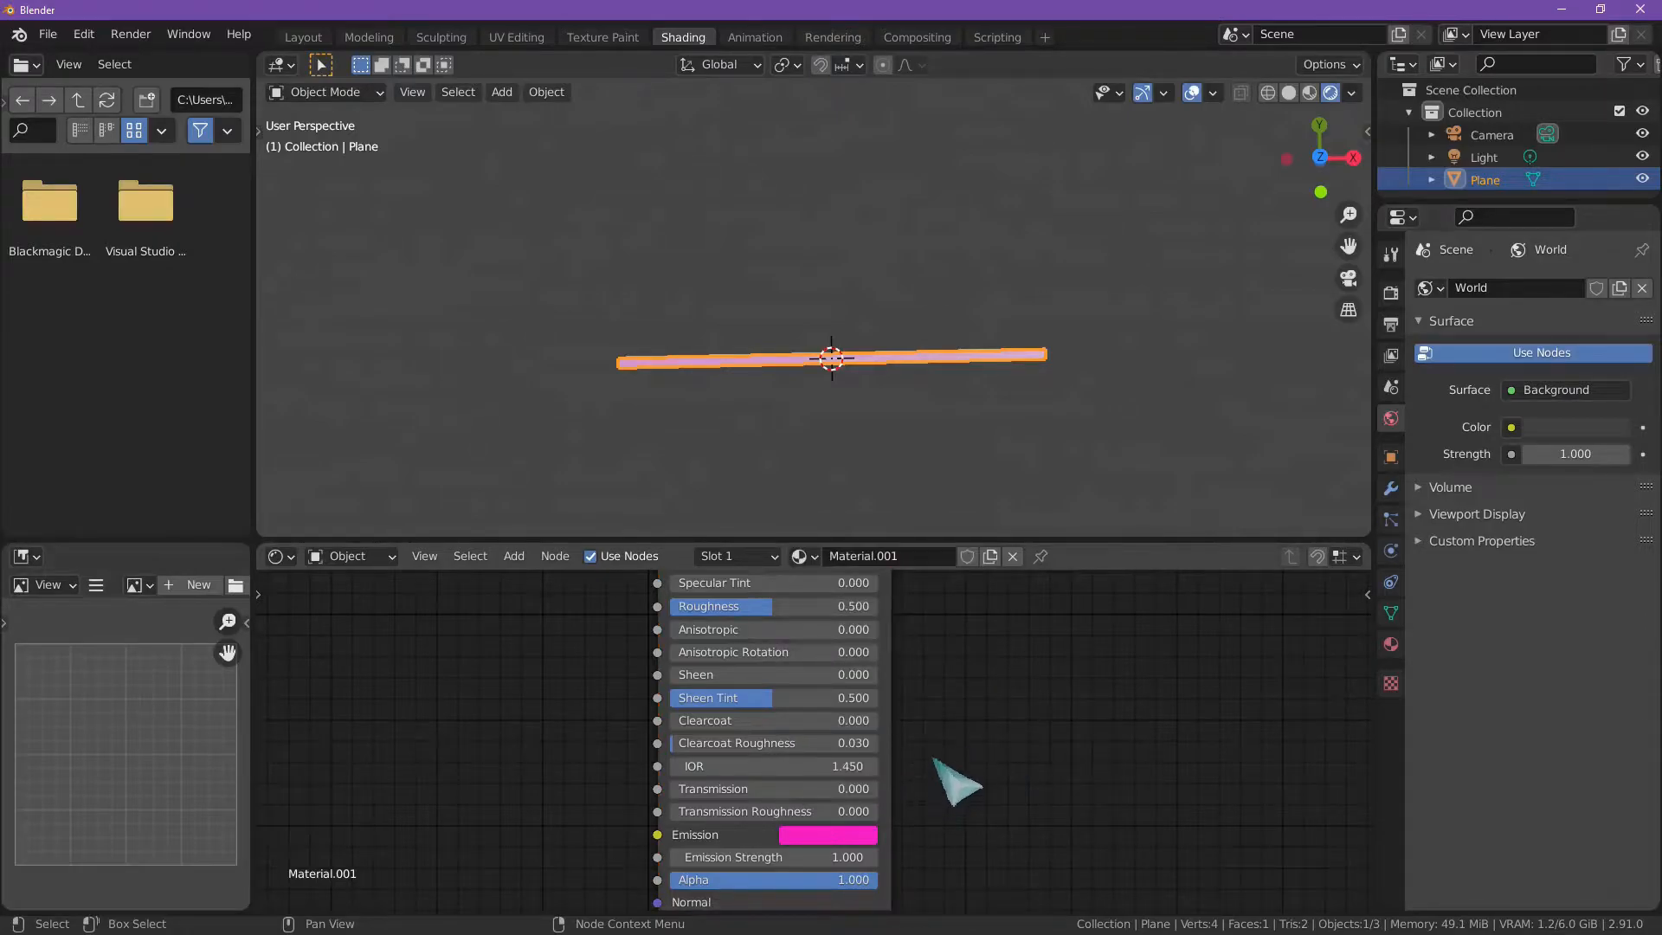
pyautogui.moveTo(805, 857); pyautogui.dragTo(734, 857)
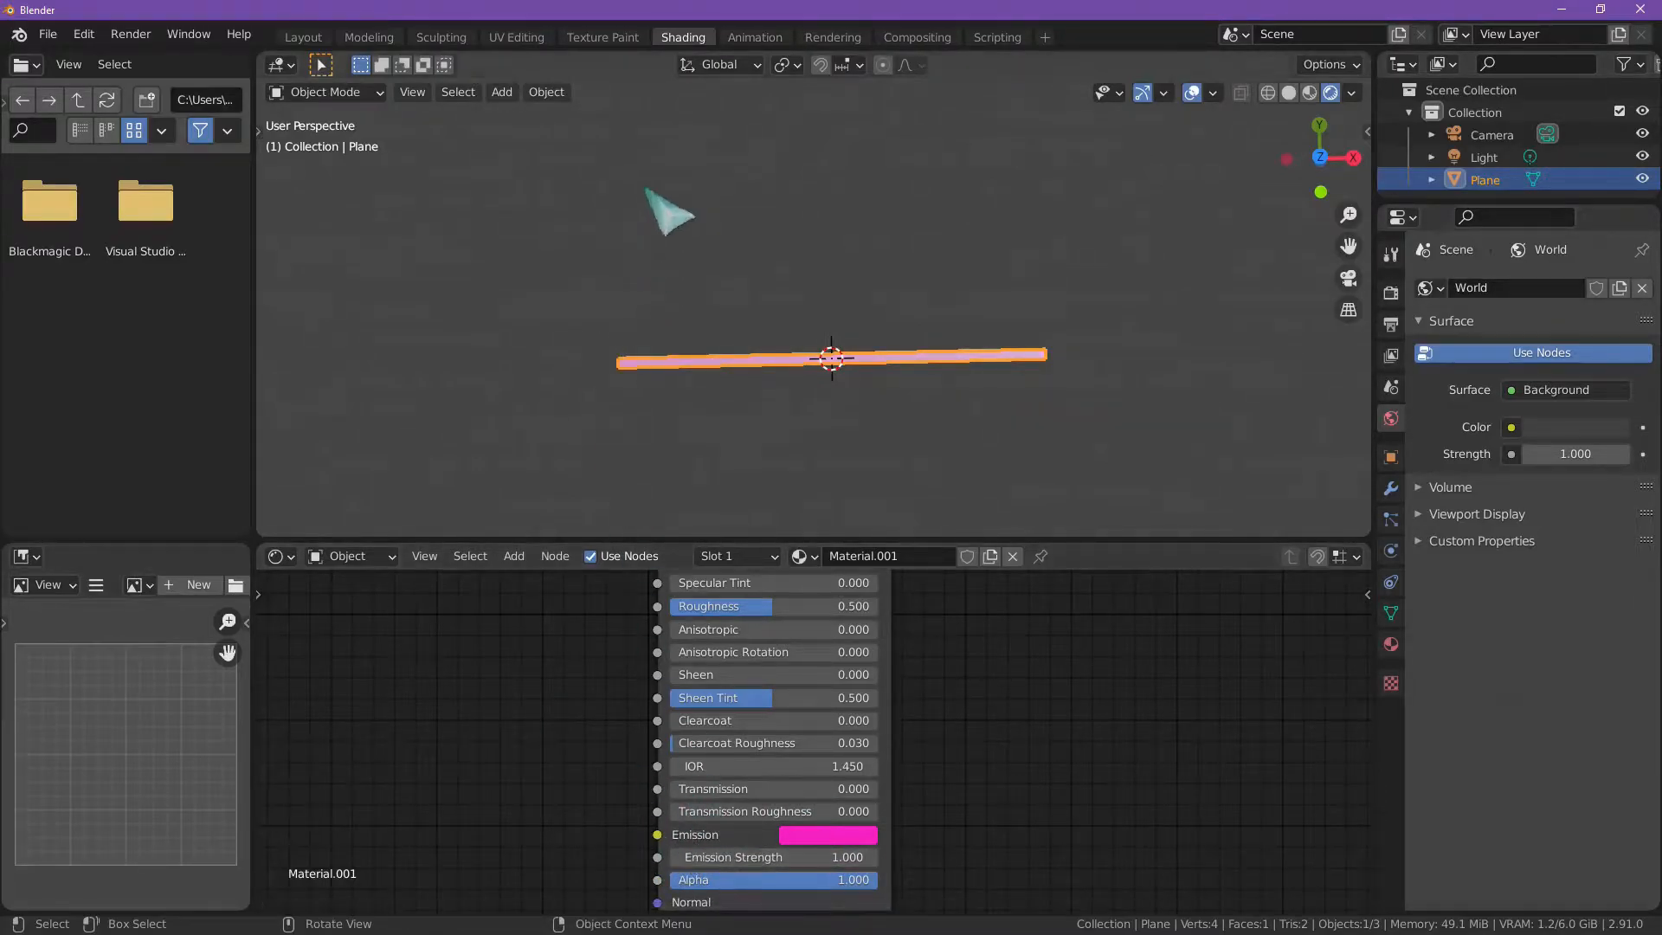
pyautogui.click(615, 43)
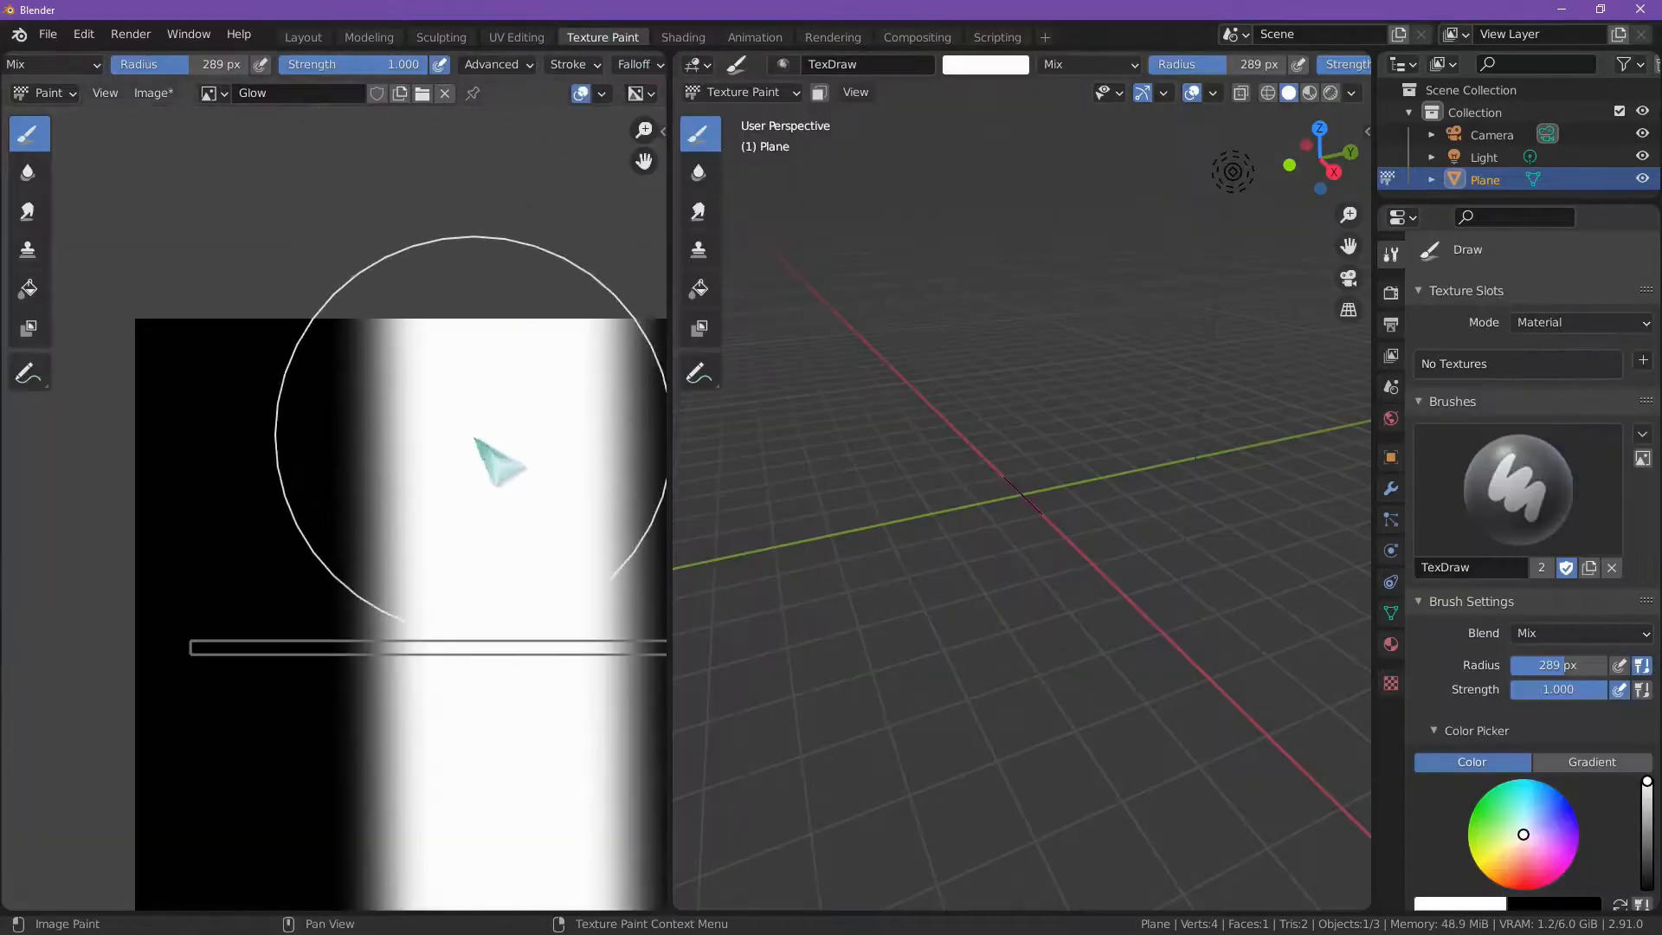
pyautogui.scroll(-3, 425, 489)
pyautogui.click(689, 38)
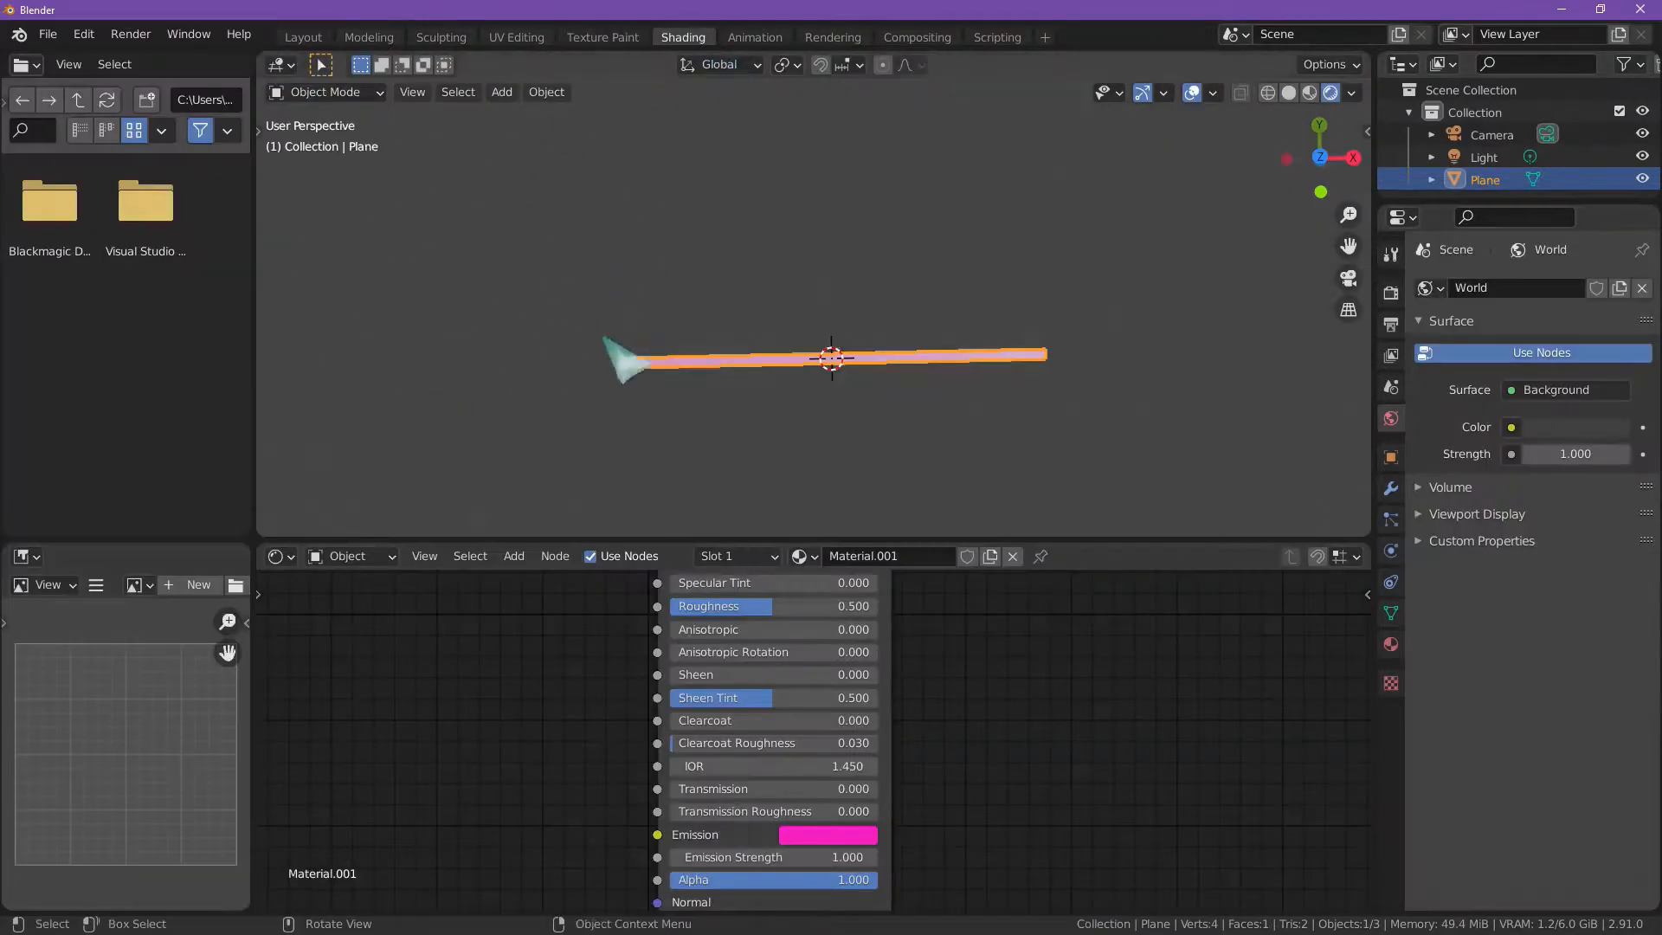
# Step: Add an Image Texture node beside the Principled BSDF and assign the Glow image to it
pyautogui.moveTo(563, 719); pyautogui.dragTo(568, 631, button='middle')
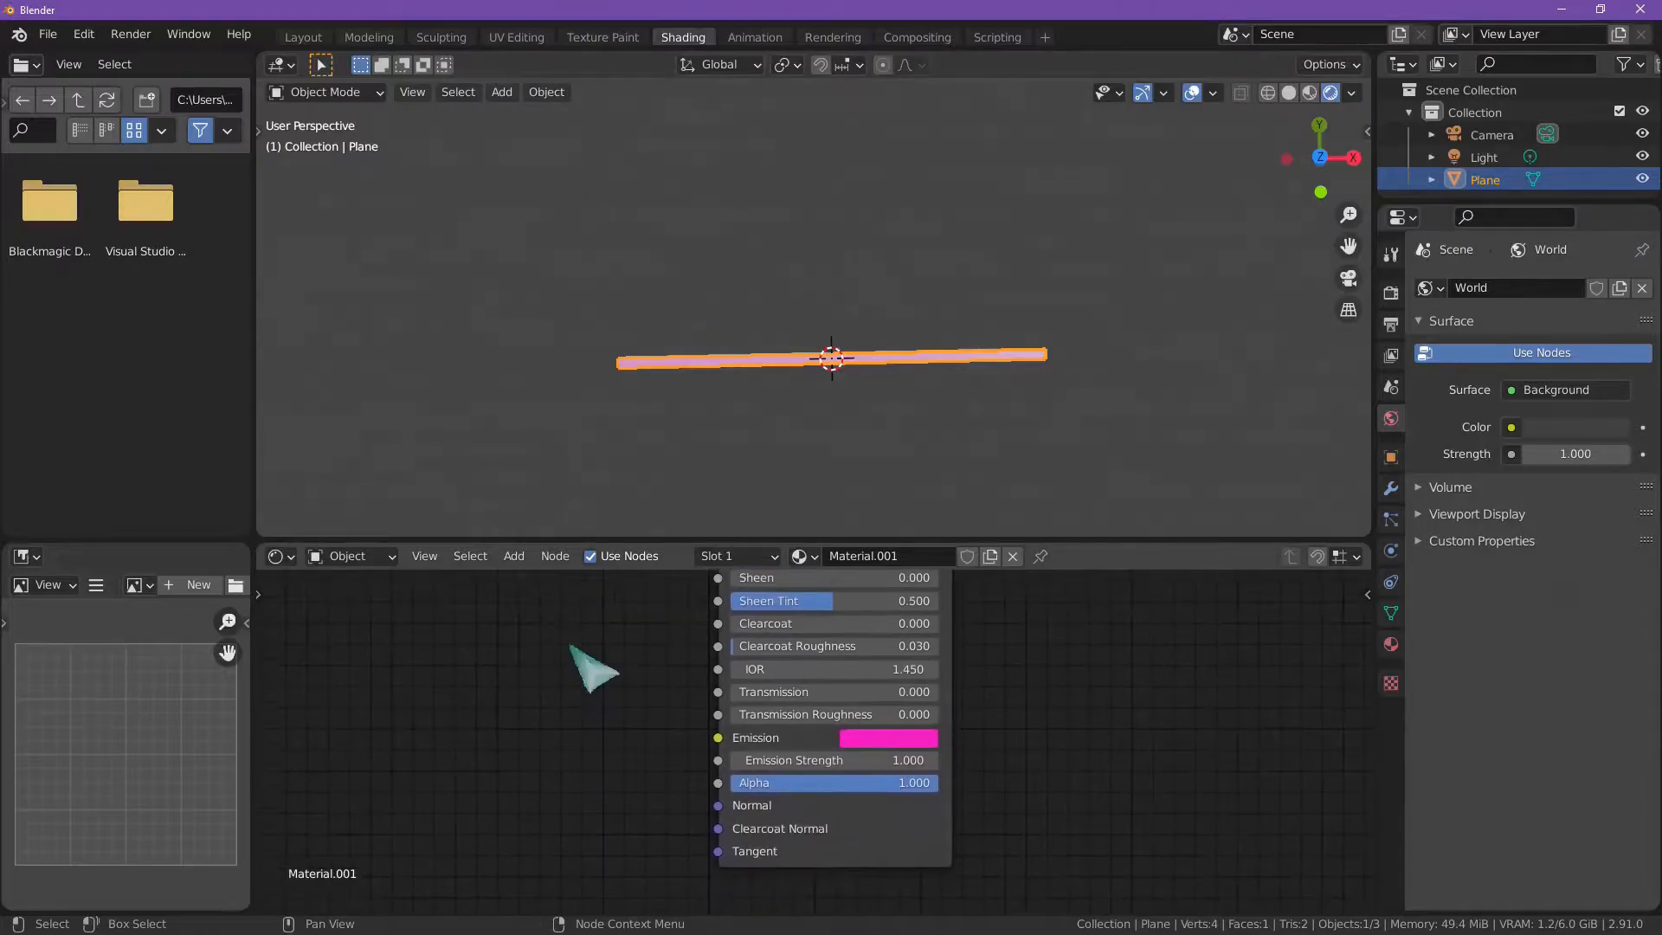
pyautogui.click(514, 556)
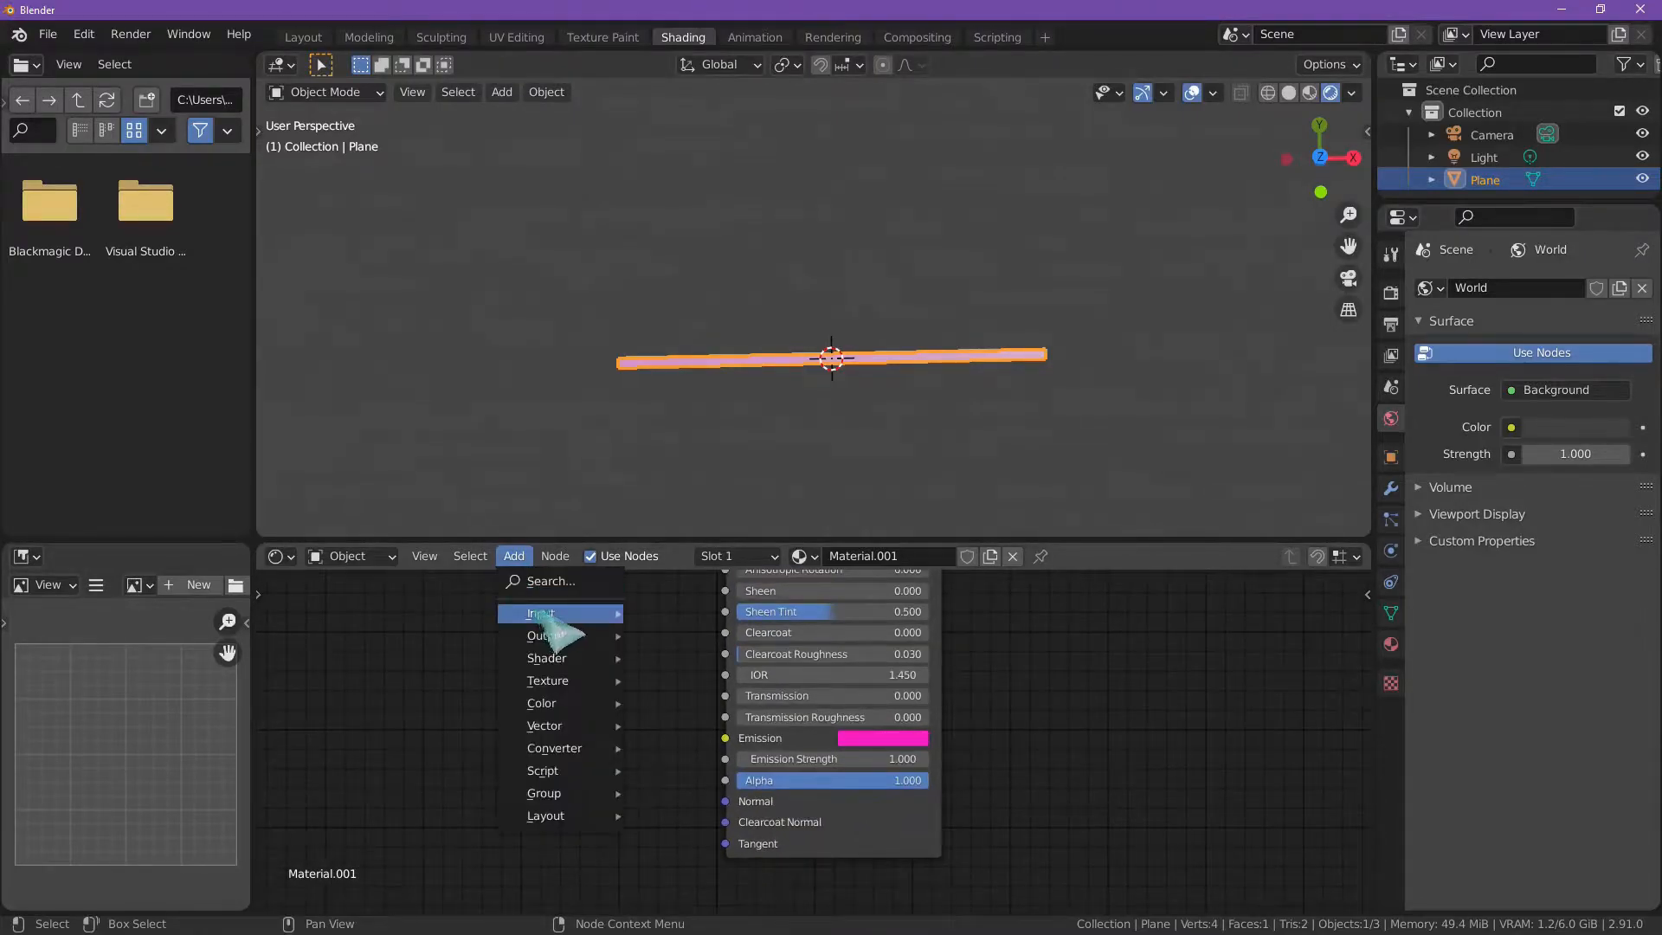
pyautogui.moveTo(583, 684)
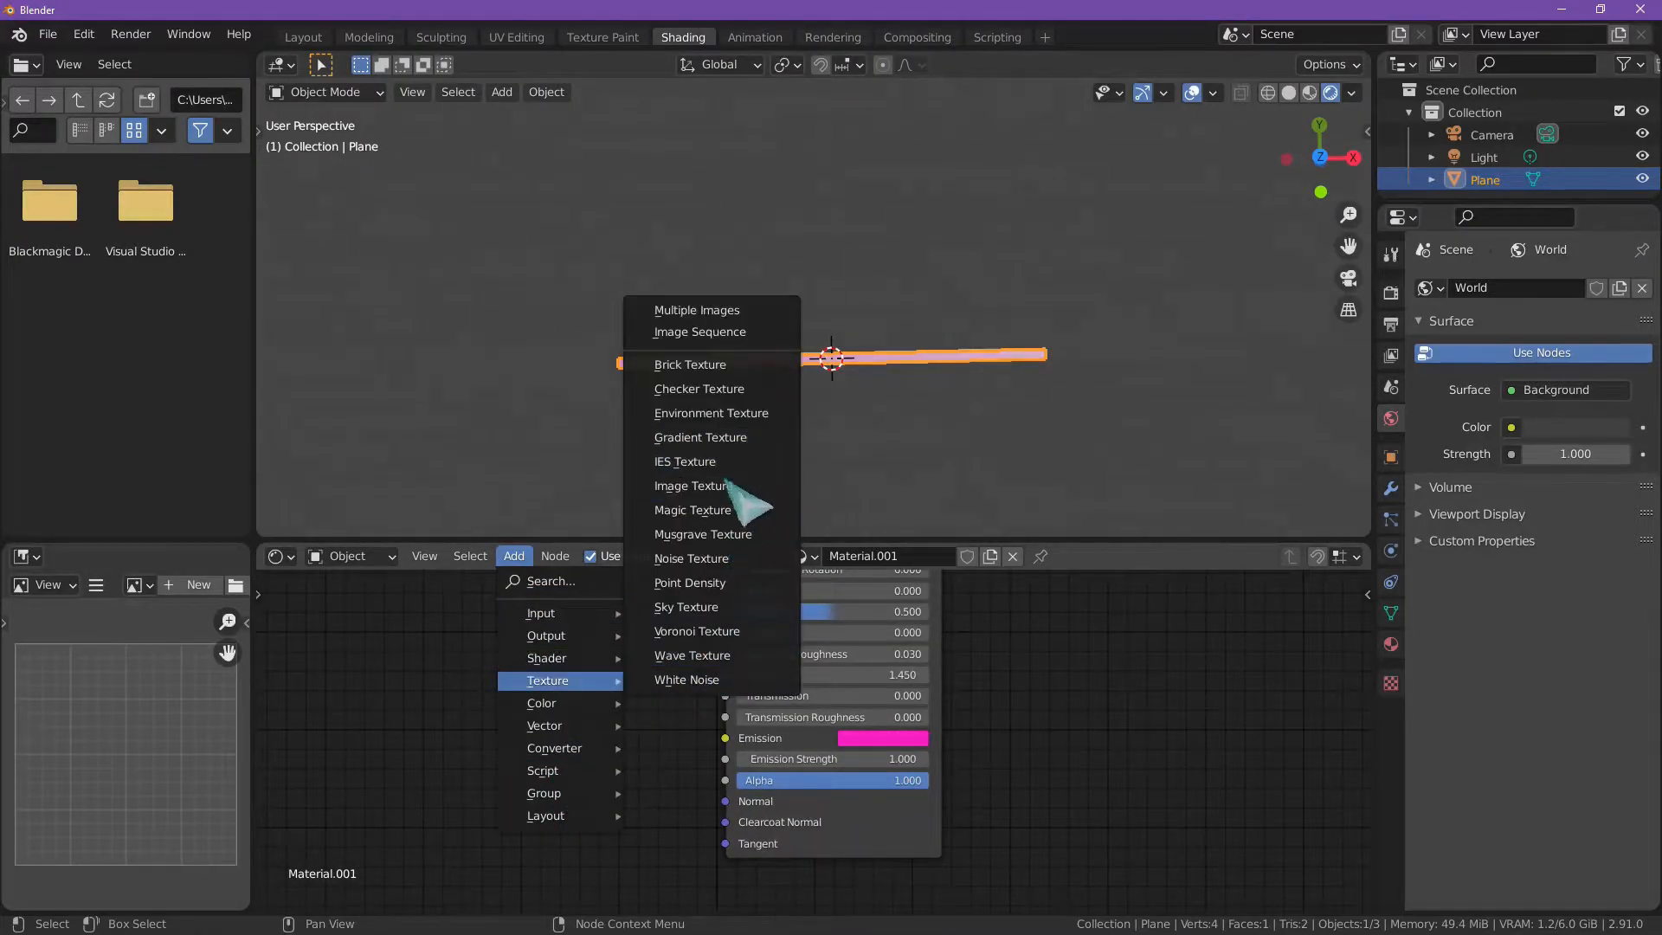
pyautogui.click(731, 489)
pyautogui.click(431, 619)
pyautogui.click(448, 713)
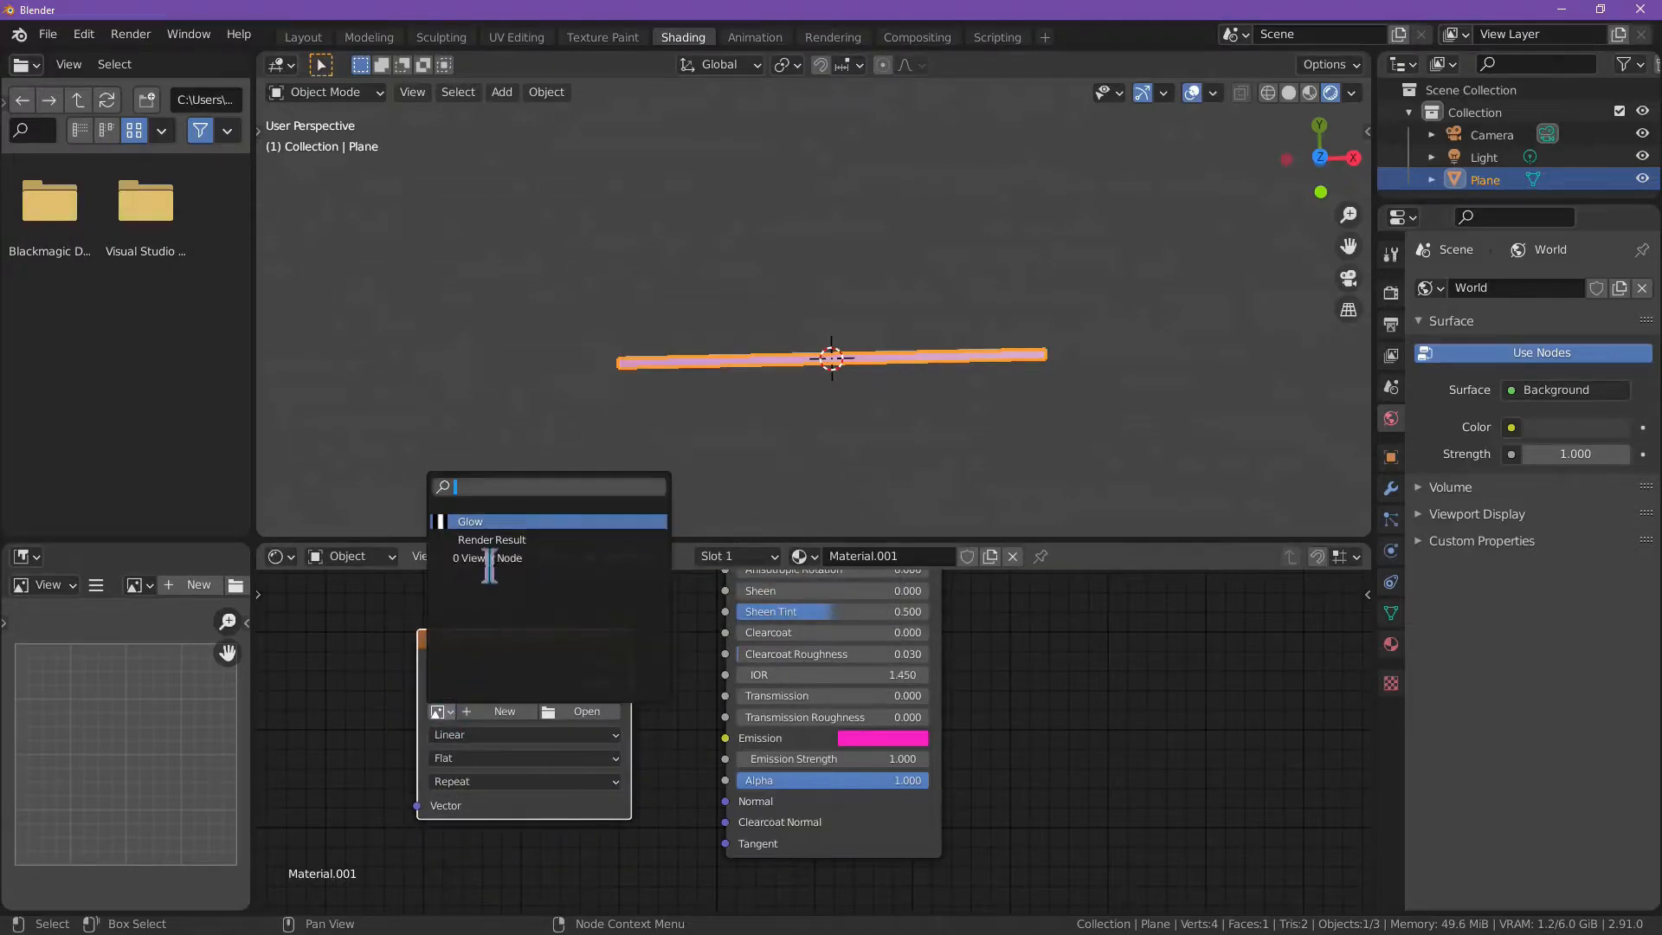
pyautogui.click(483, 522)
# Step: Connect the Glow texture's Color output to the Emission Strength input and inspect the strip's glow
pyautogui.moveTo(642, 669); pyautogui.dragTo(882, 737)
pyautogui.moveTo(896, 424); pyautogui.dragTo(901, 458, button='middle')
pyautogui.scroll(3, 865, 405)
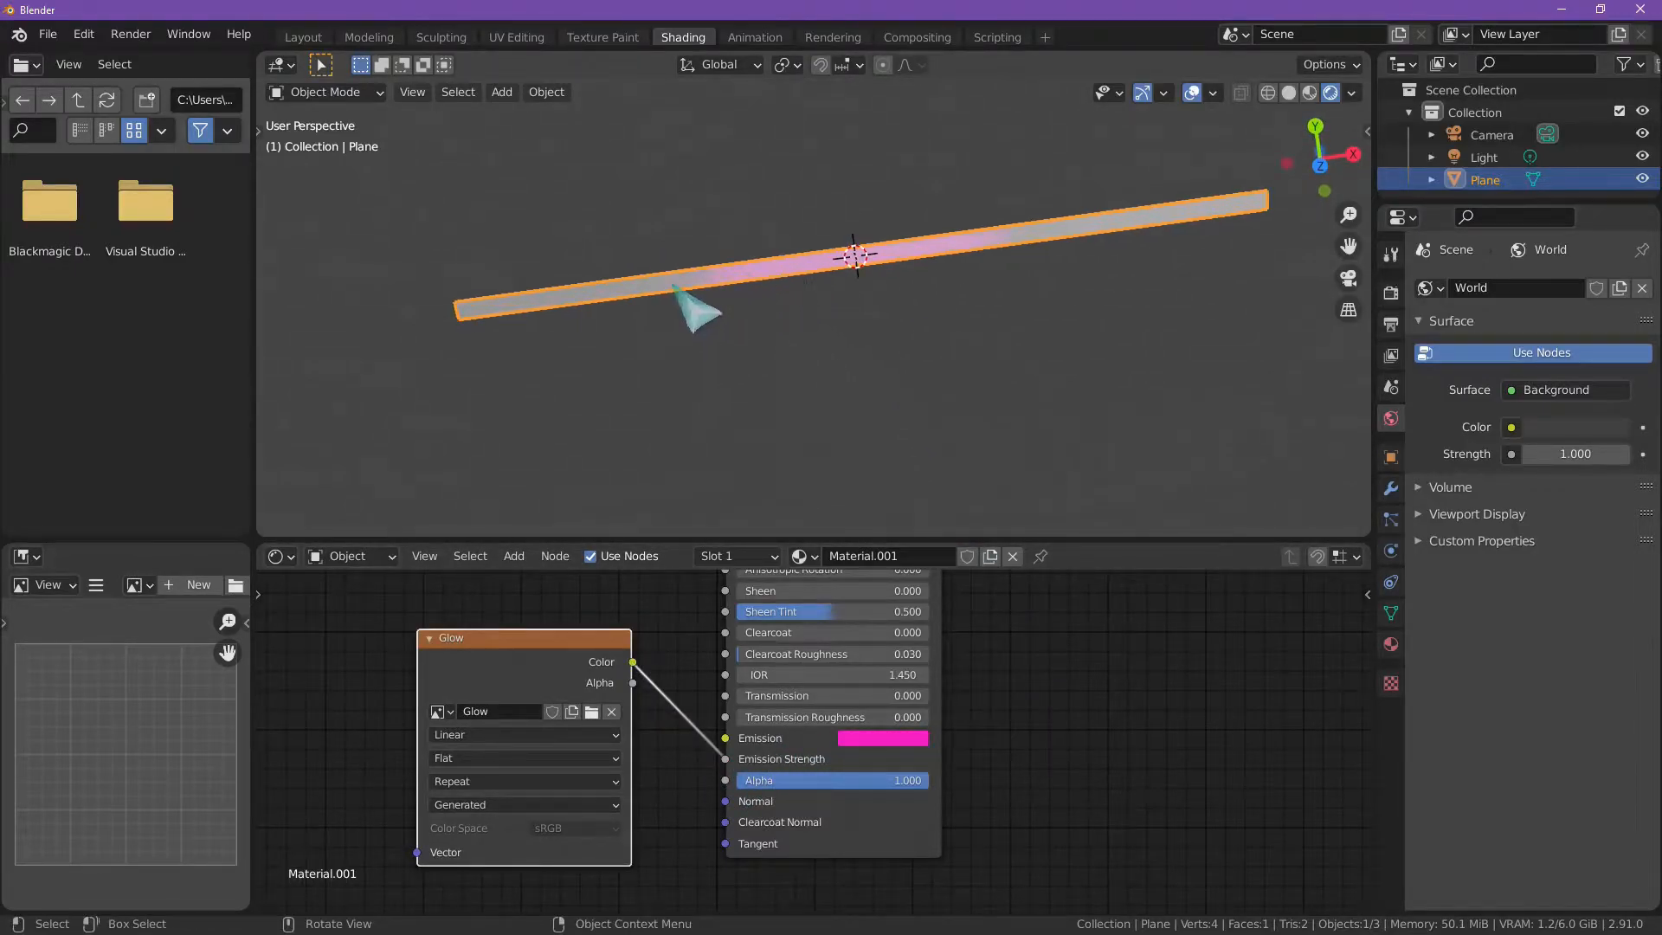
pyautogui.moveTo(880, 286); pyautogui.dragTo(915, 334, button='middle')
pyautogui.moveTo(805, 398); pyautogui.dragTo(845, 389, button='middle')
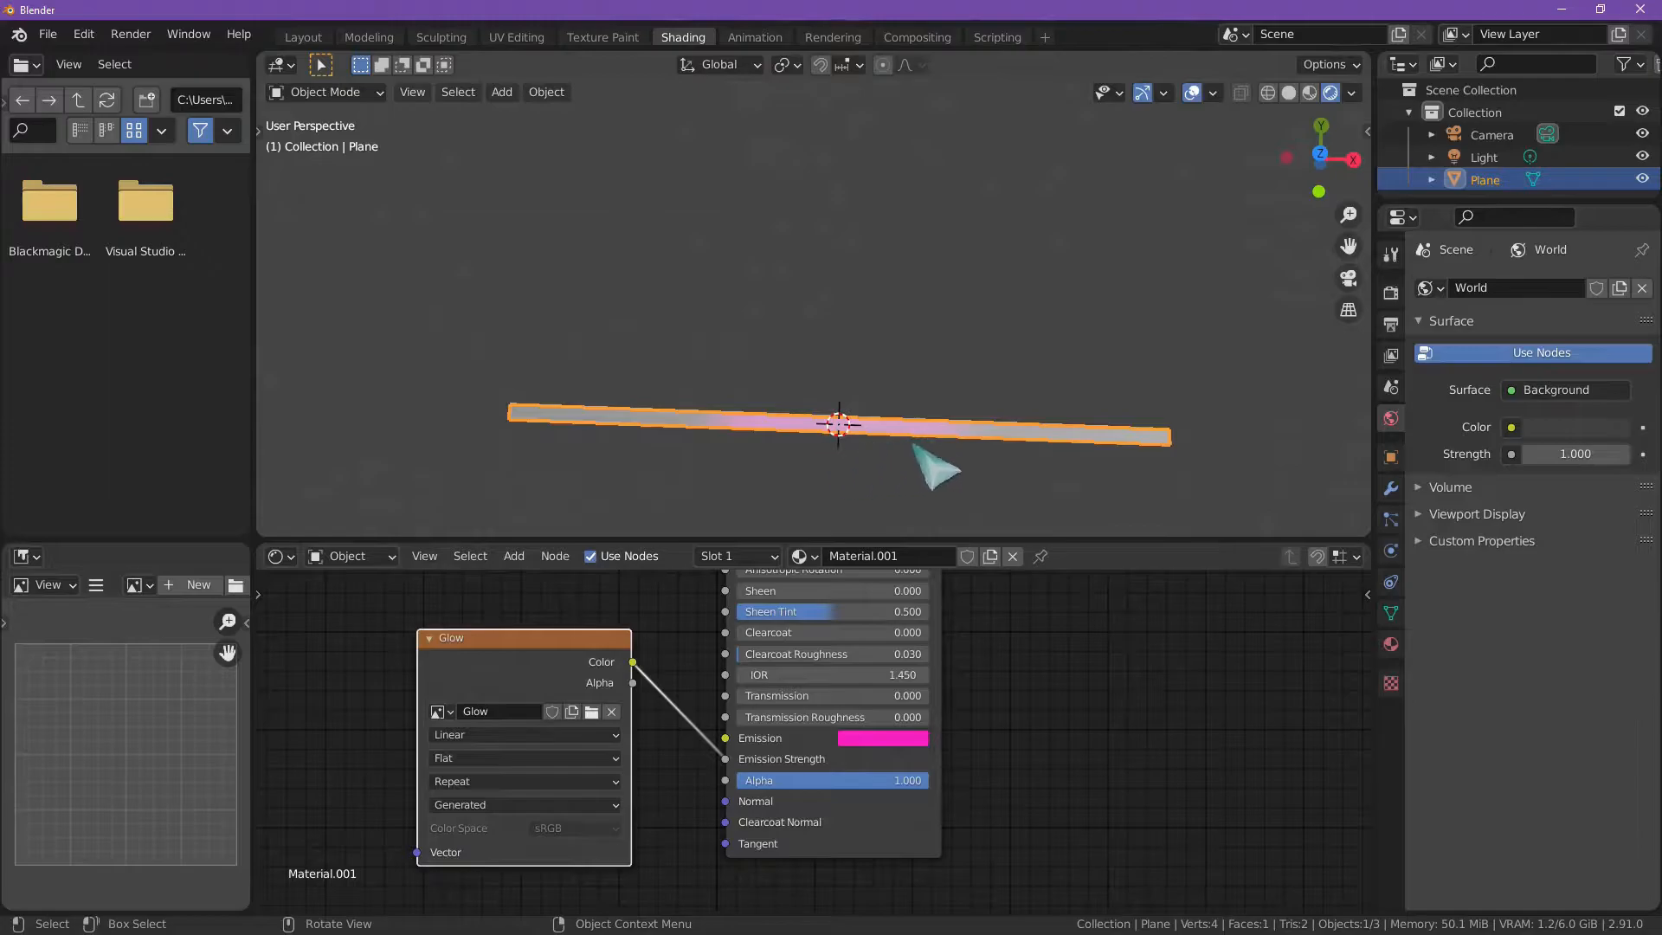
pyautogui.moveTo(359, 722); pyautogui.dragTo(633, 689, button='middle')
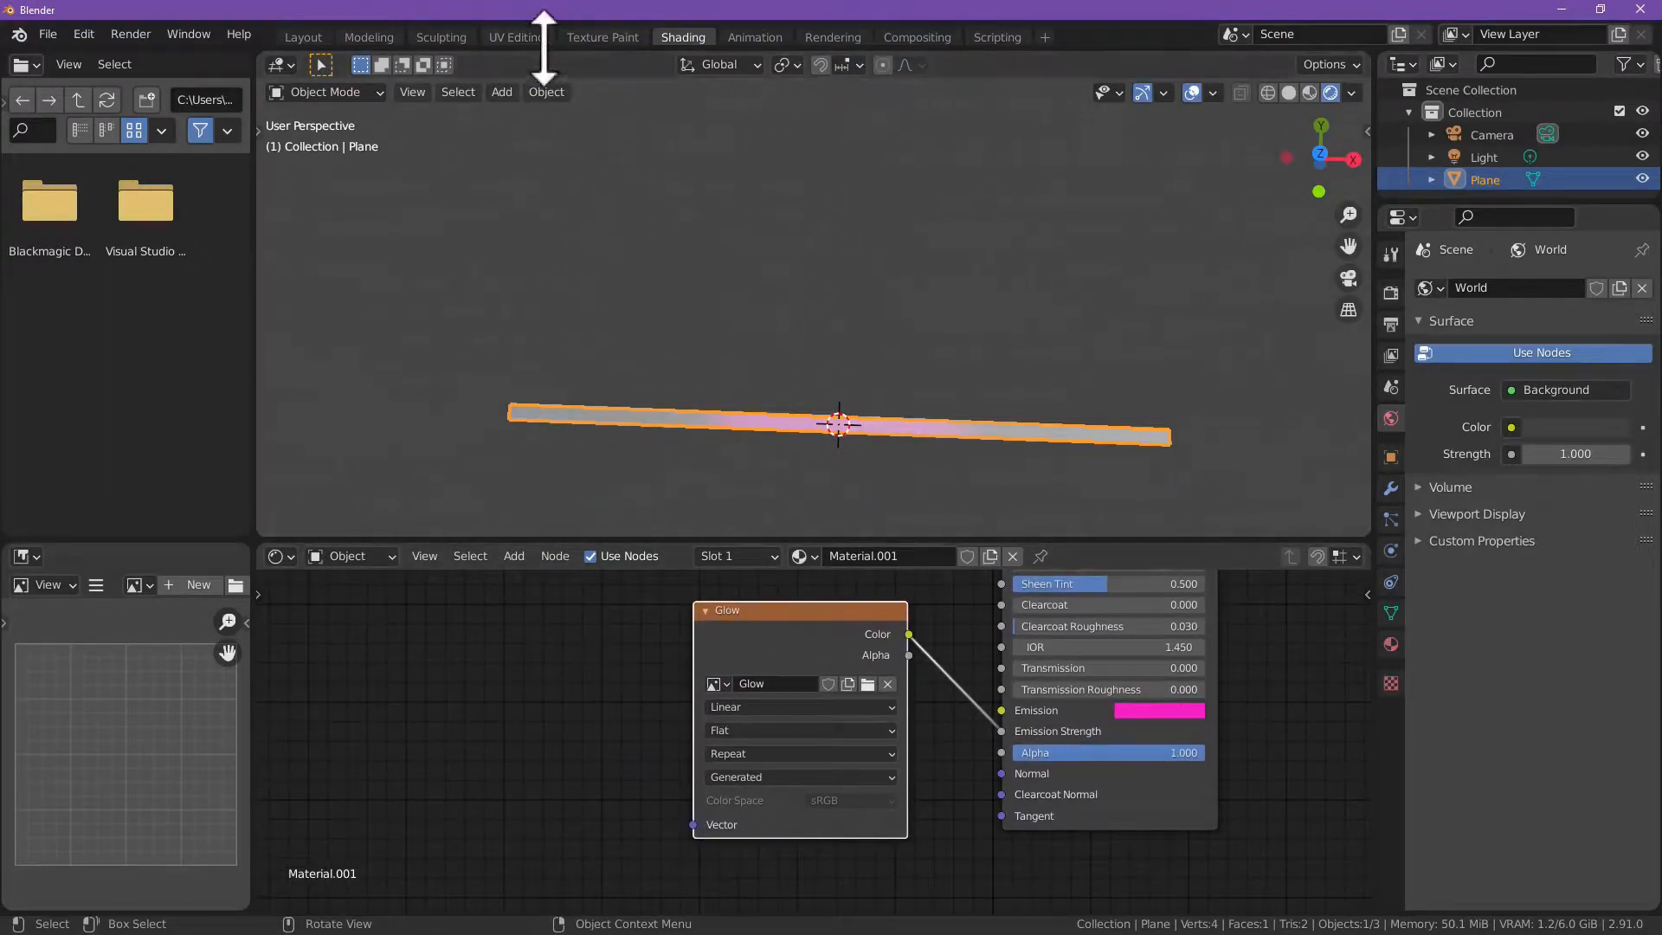
# Step: Move the whole UV strip about 0.44 in negative X over the Glow image in UV Editing, and return to the Shading workspace
pyautogui.click(603, 39)
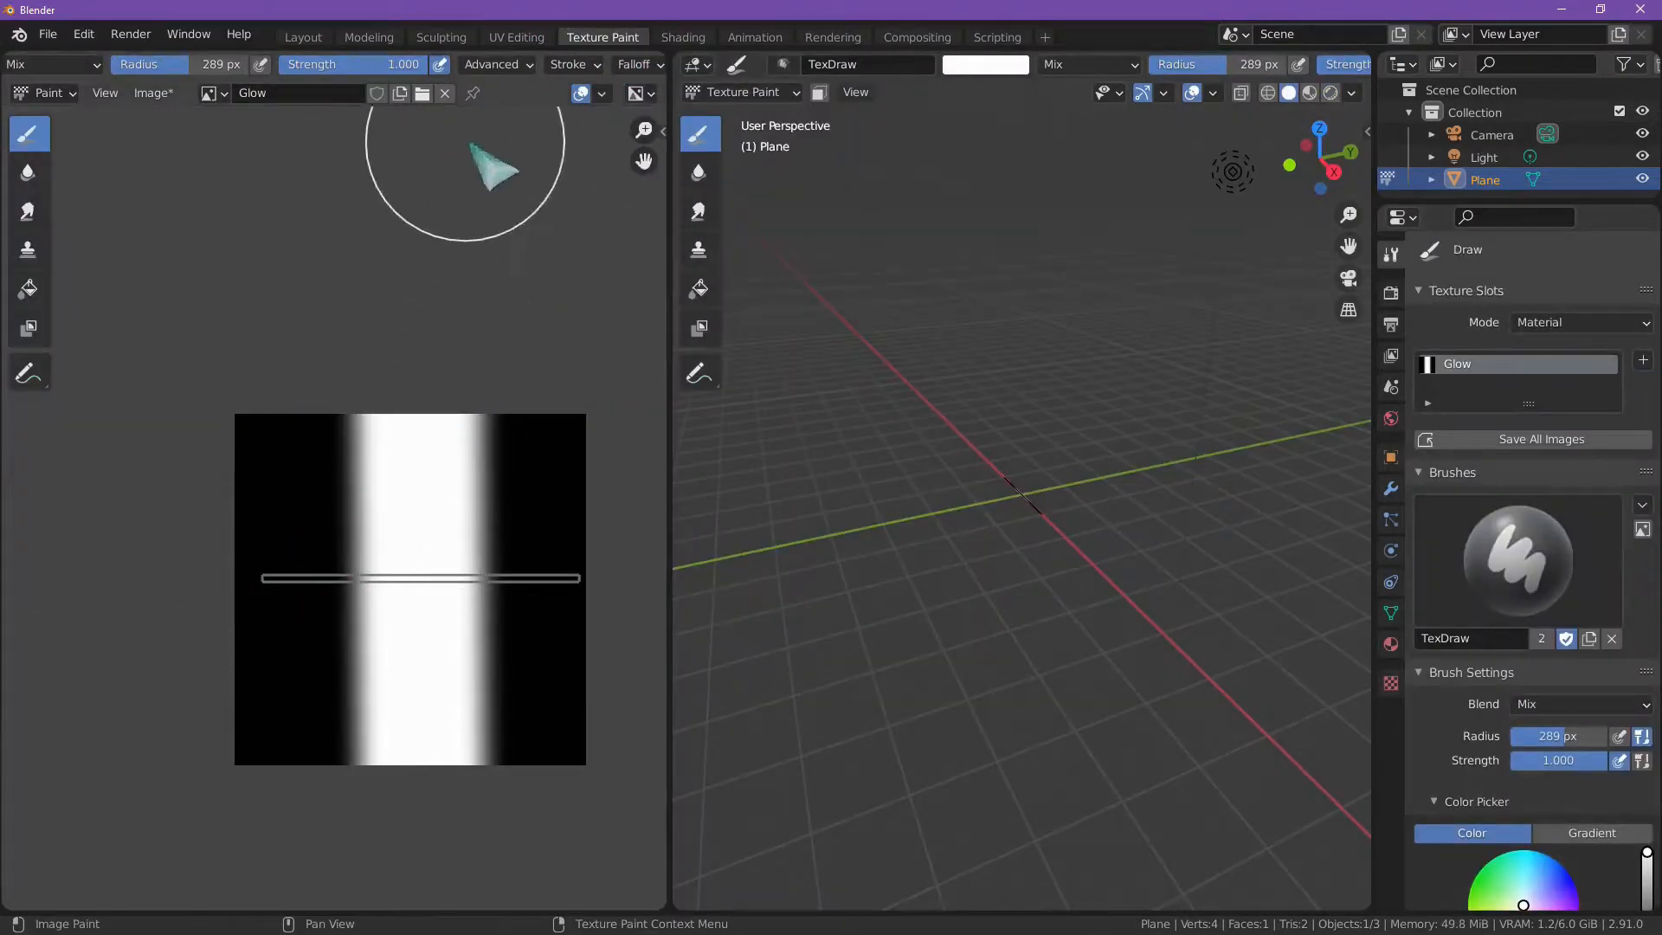
pyautogui.click(517, 37)
pyautogui.scroll(-5, 407, 468)
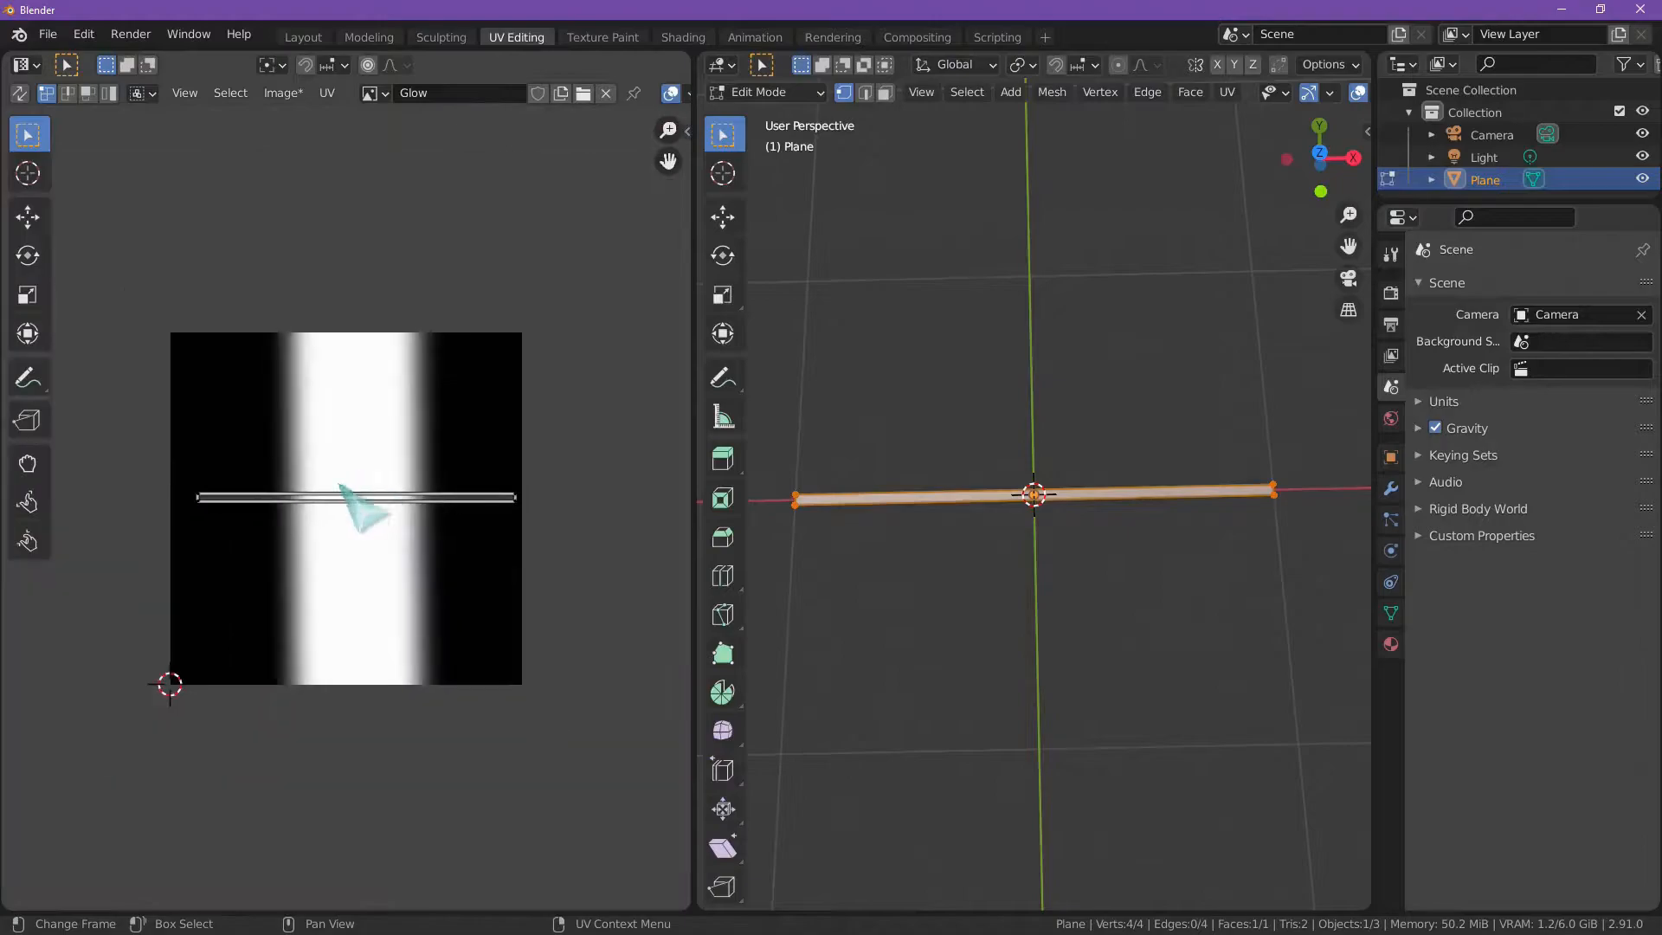
pyautogui.moveTo(169, 456); pyautogui.dragTo(514, 556)
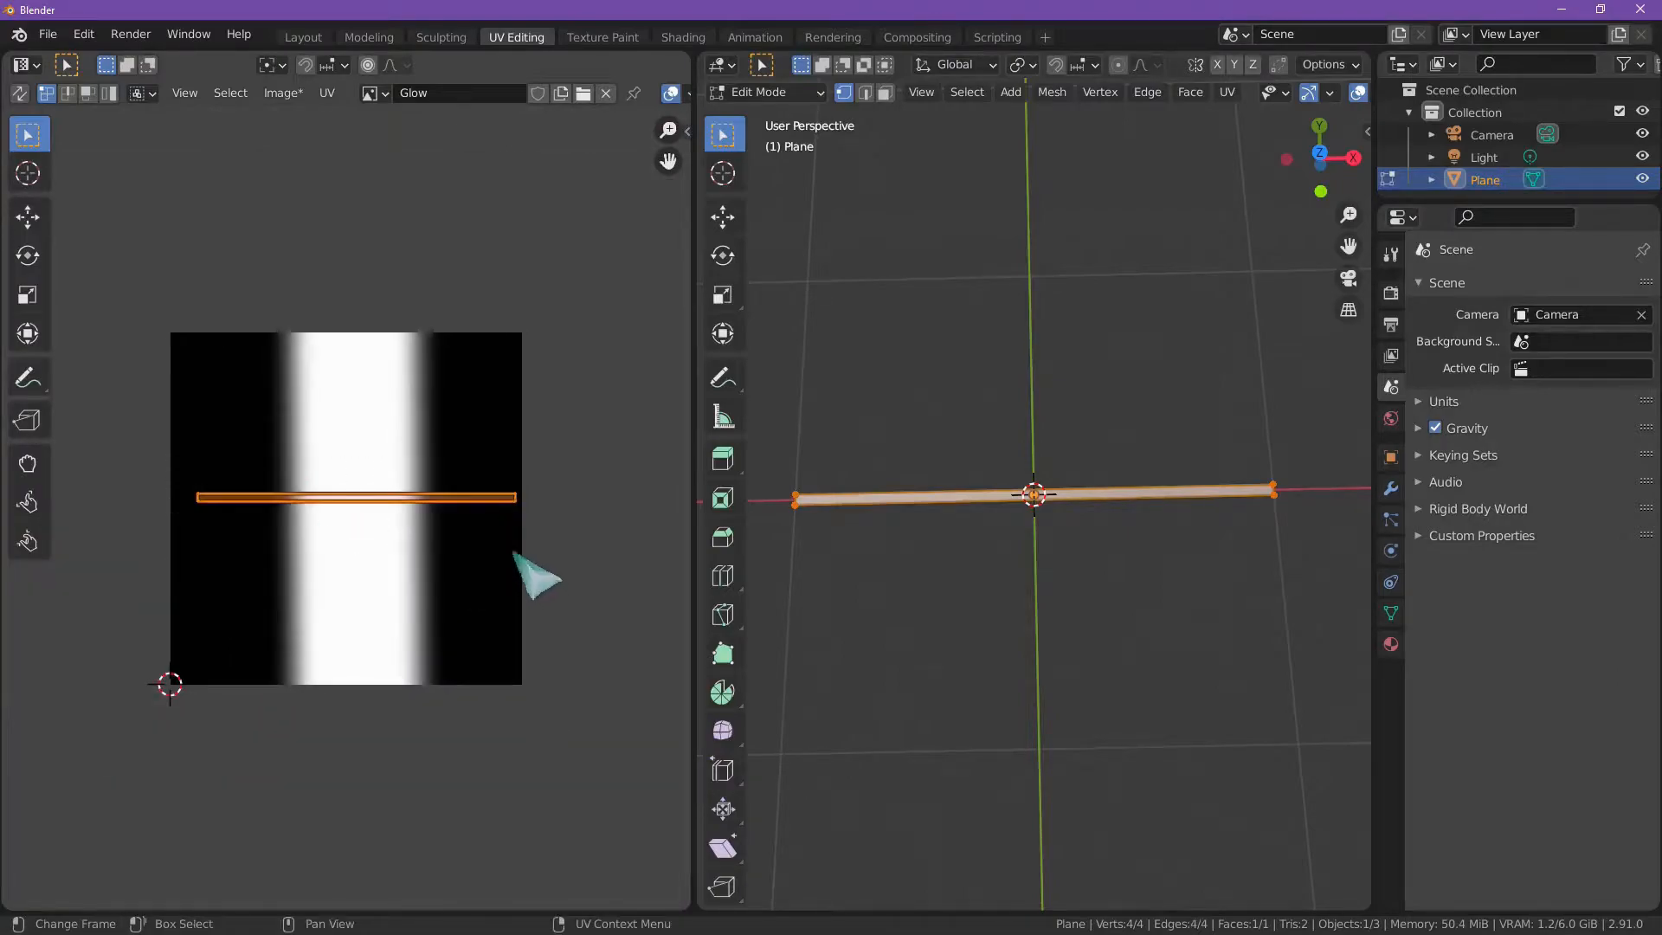
pyautogui.press('g')
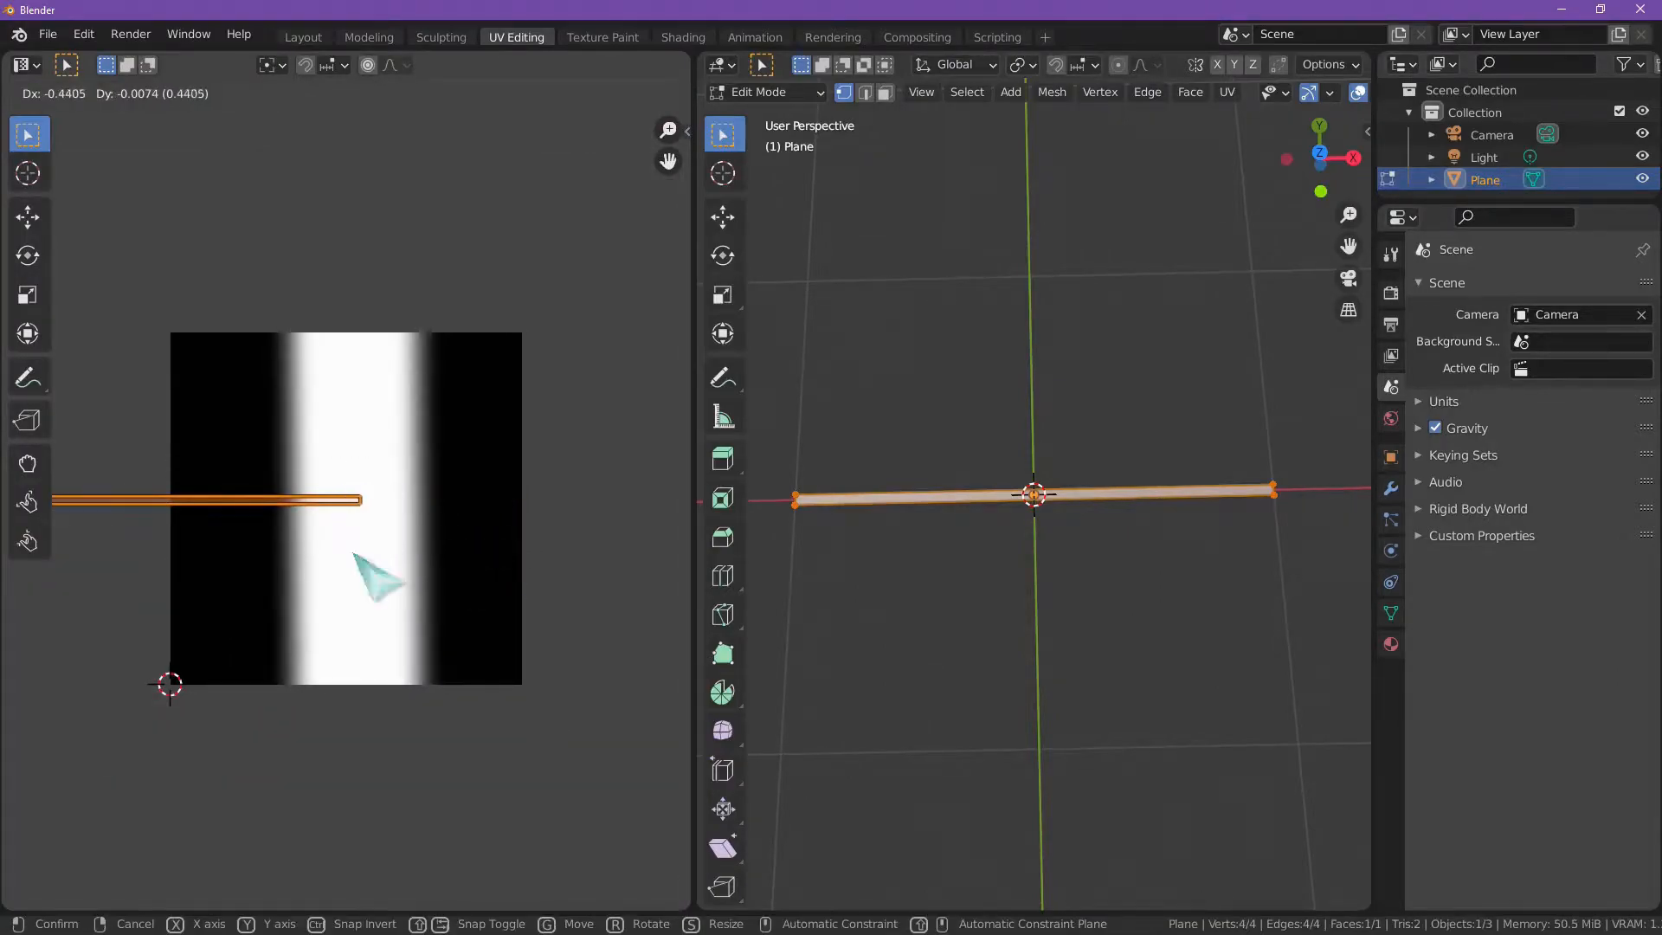
pyautogui.click(352, 549)
pyautogui.click(683, 38)
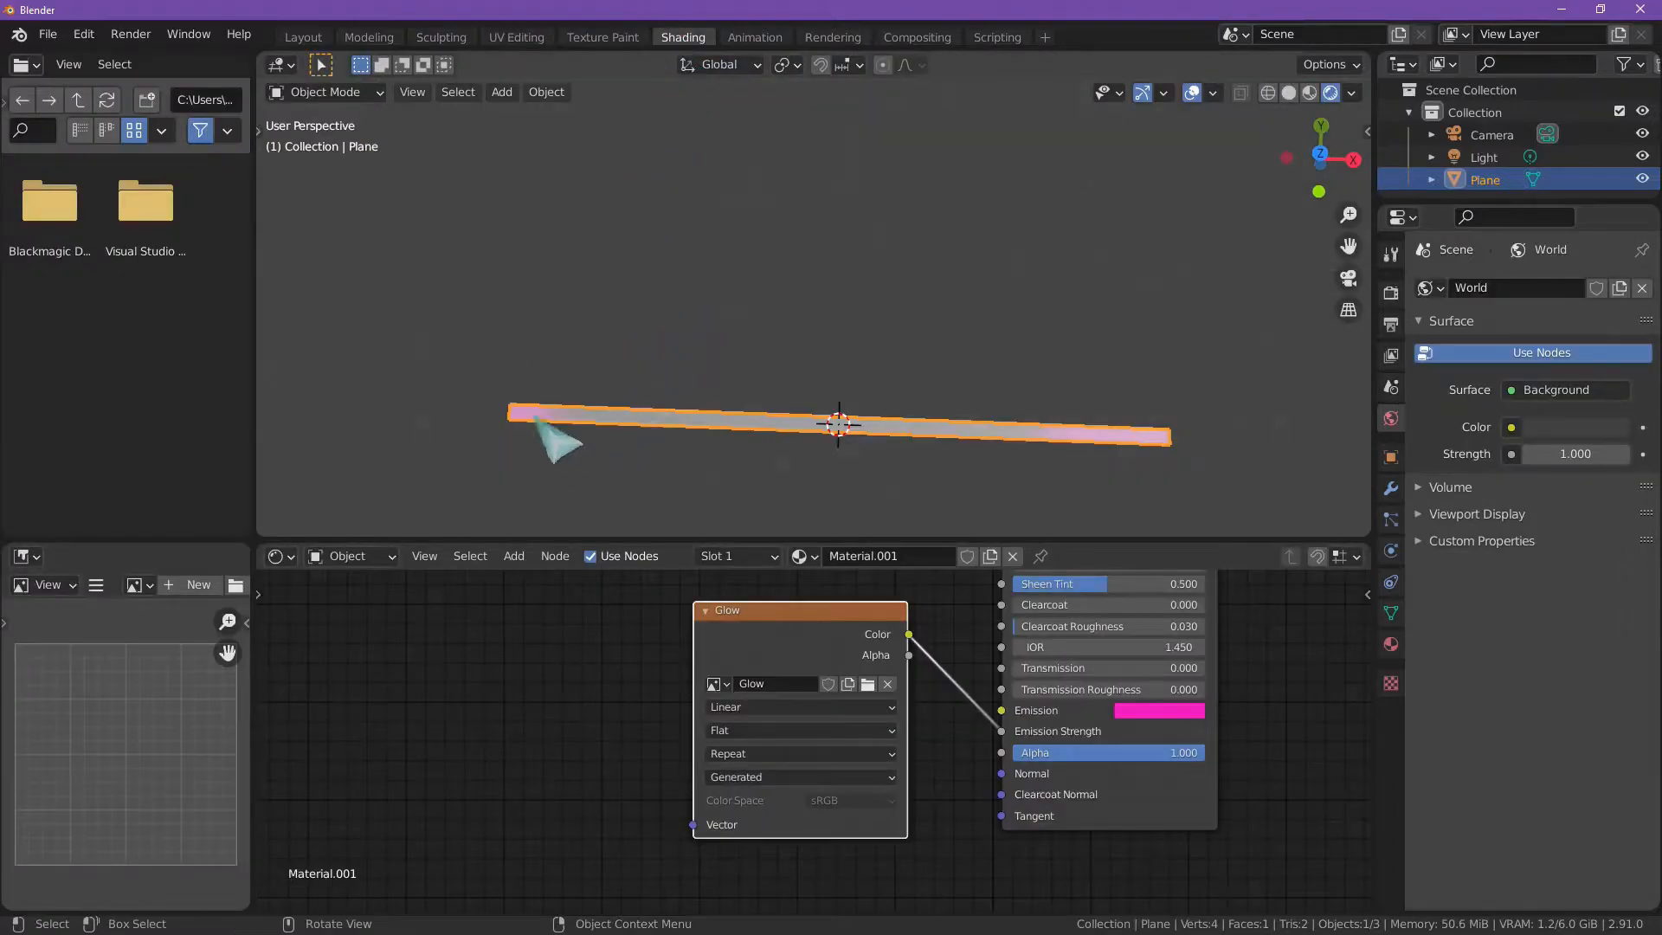
# Step: Check the UV strip against the Glow image's borders in UV Editing, and set the Glow texture node's extension to Clip in Shading
pyautogui.click(519, 37)
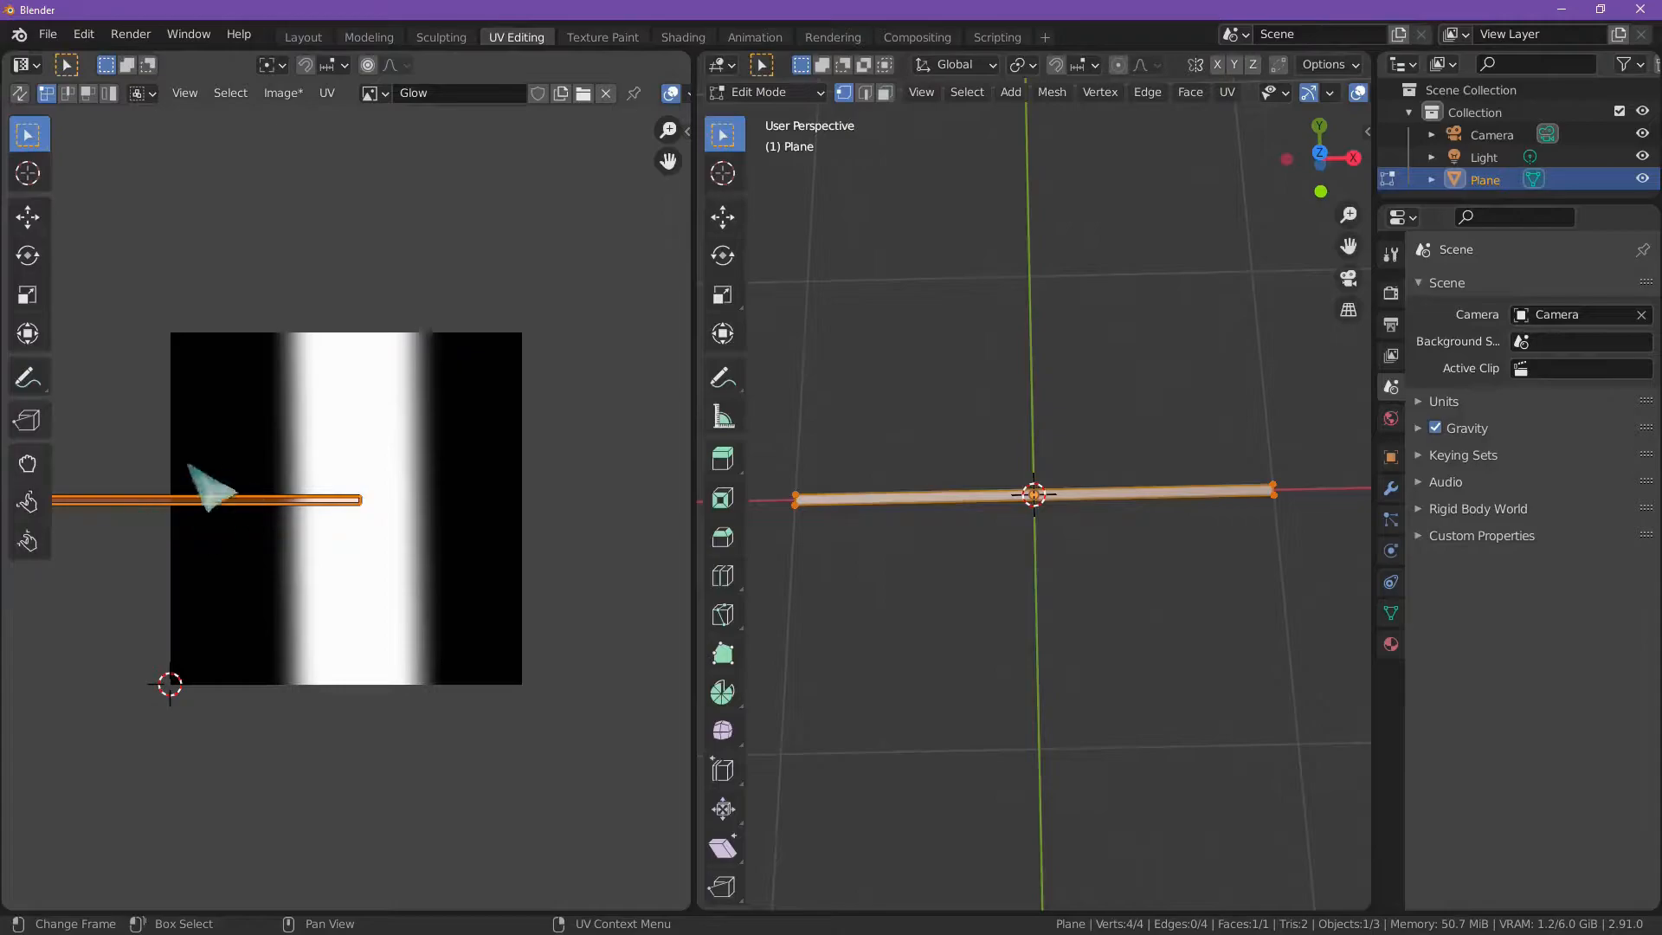
pyautogui.scroll(-2, 411, 498)
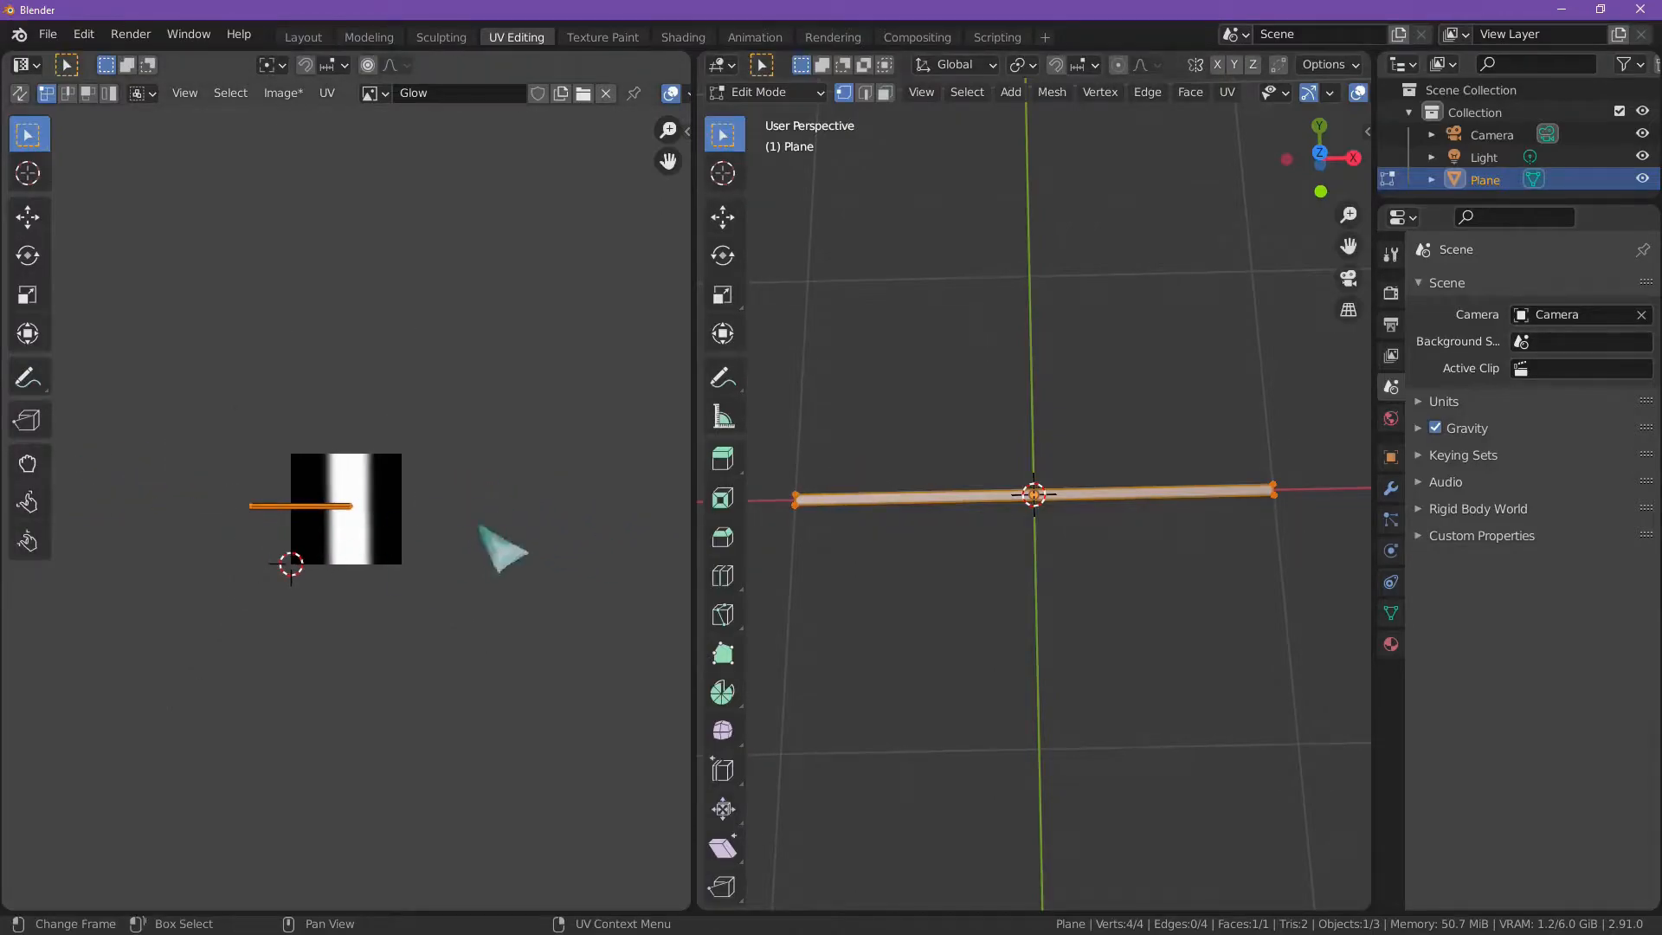
pyautogui.scroll(7, 390, 536)
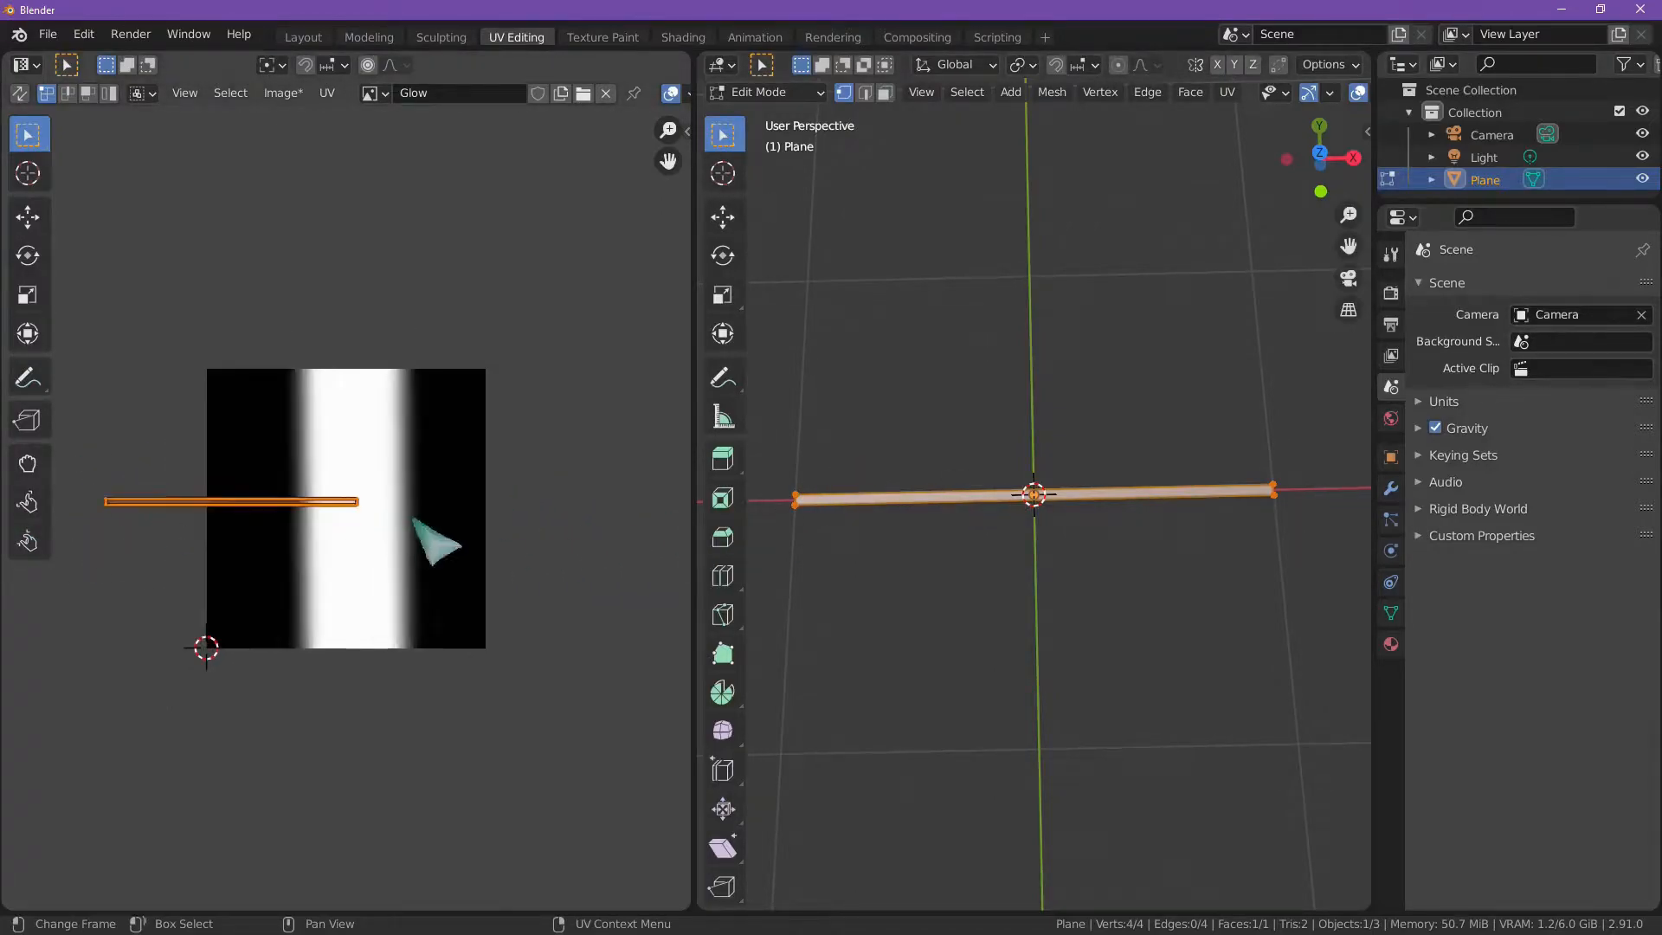
pyautogui.scroll(-5, 208, 532)
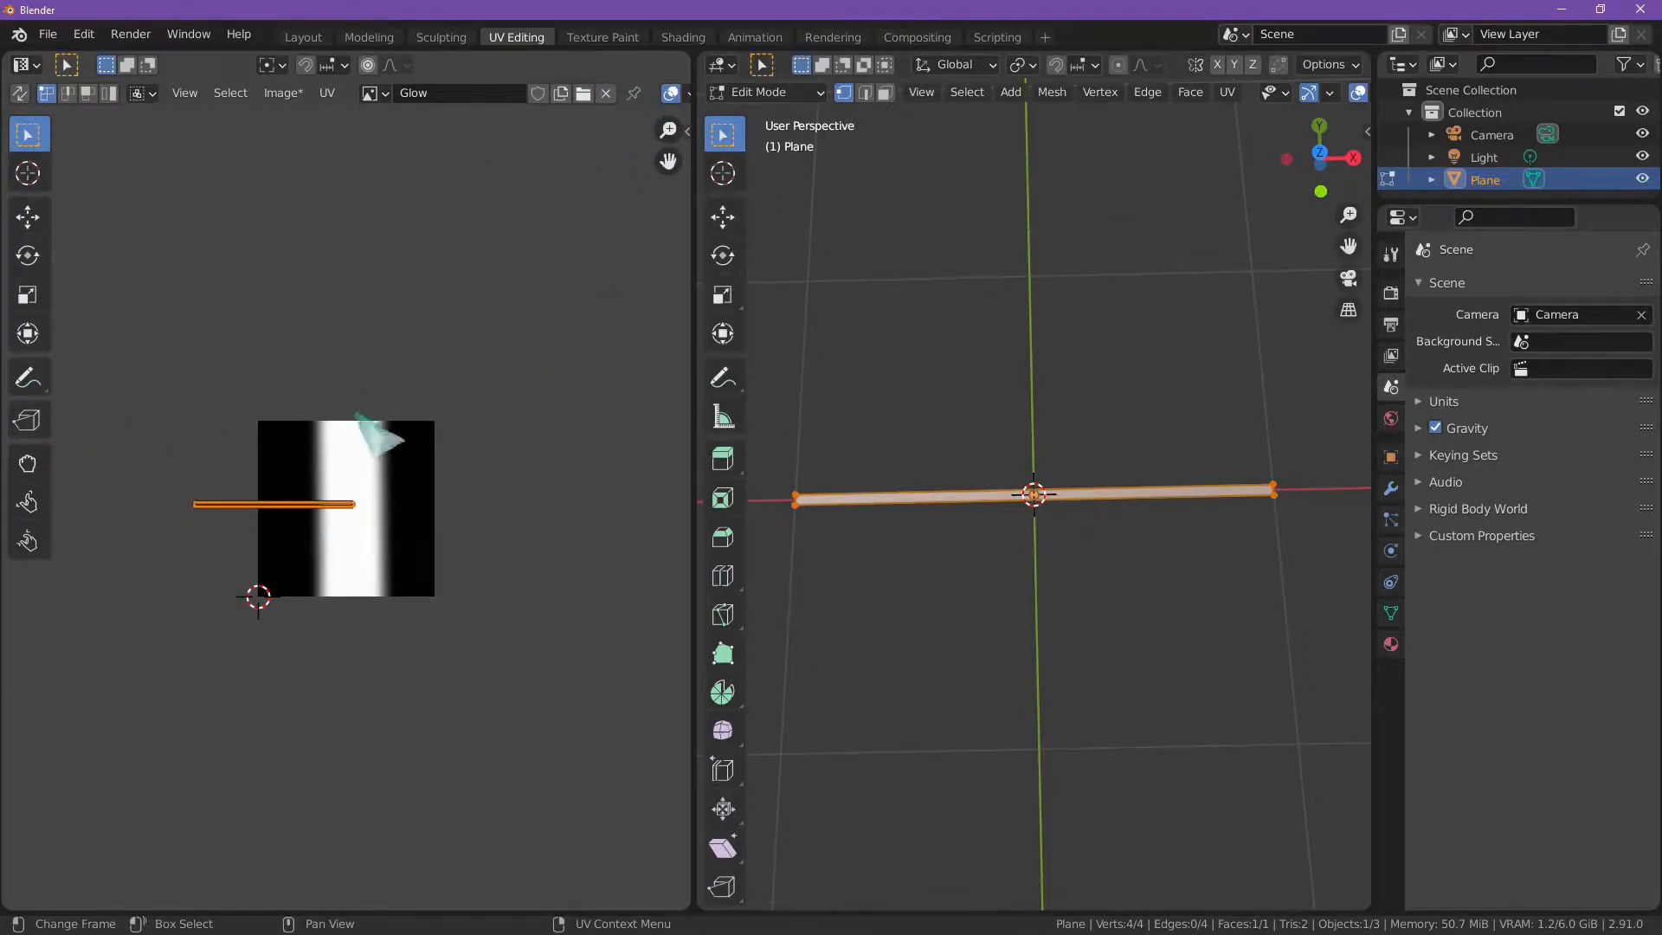
pyautogui.click(683, 38)
pyautogui.scroll(2, 766, 727)
pyautogui.click(753, 758)
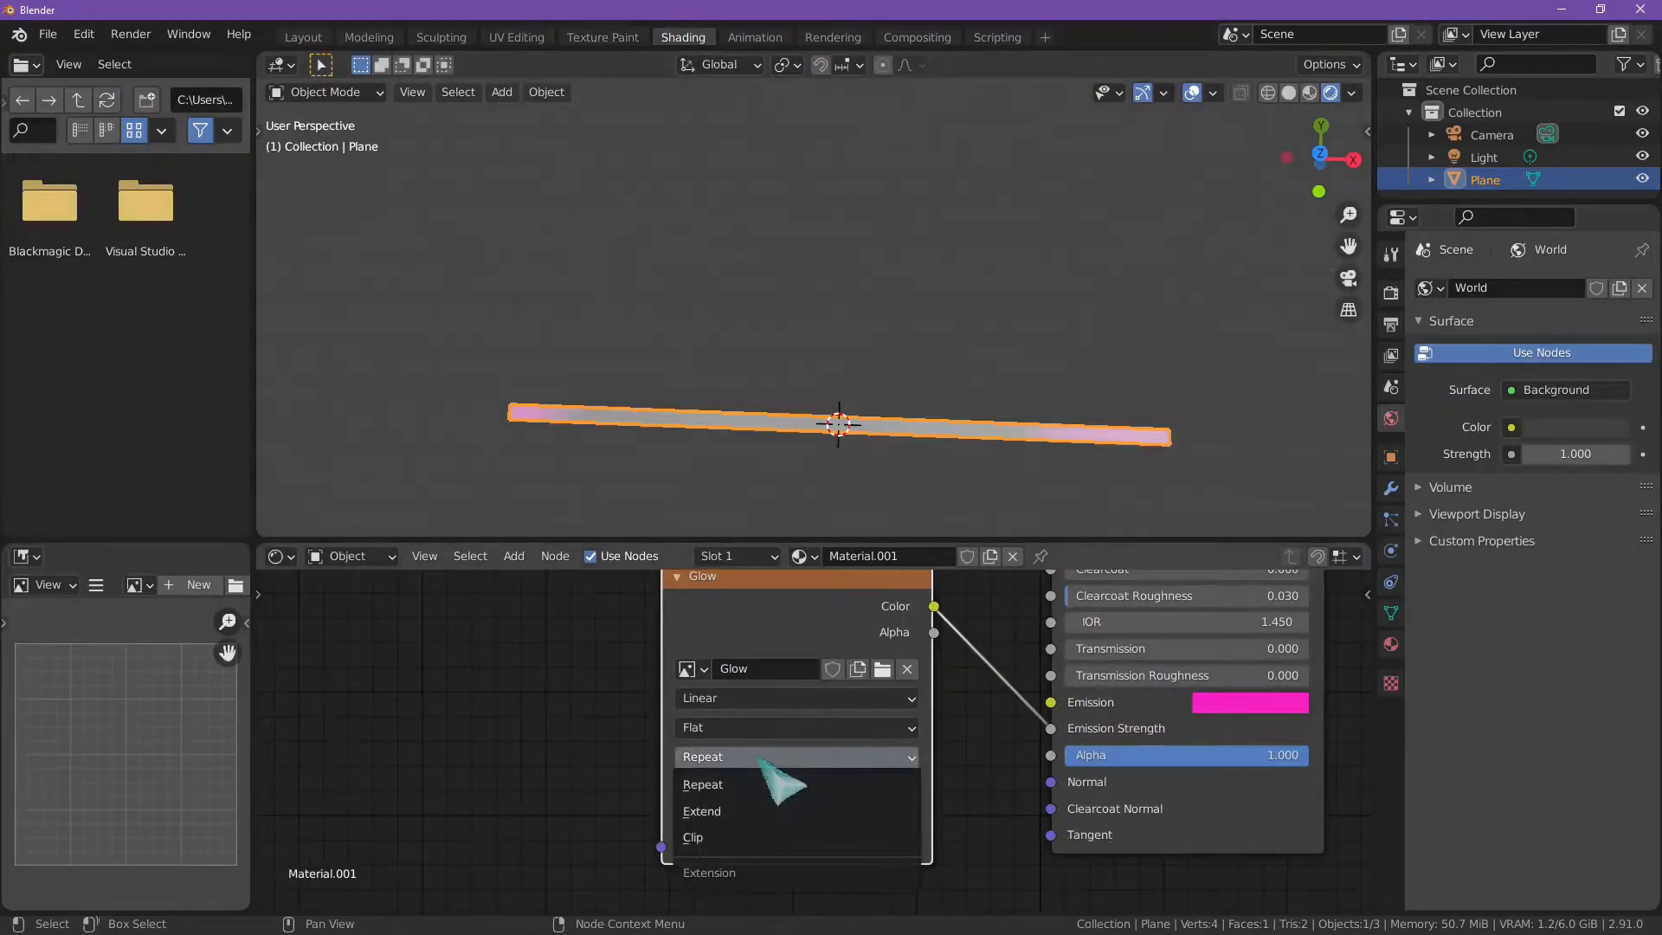
pyautogui.click(745, 784)
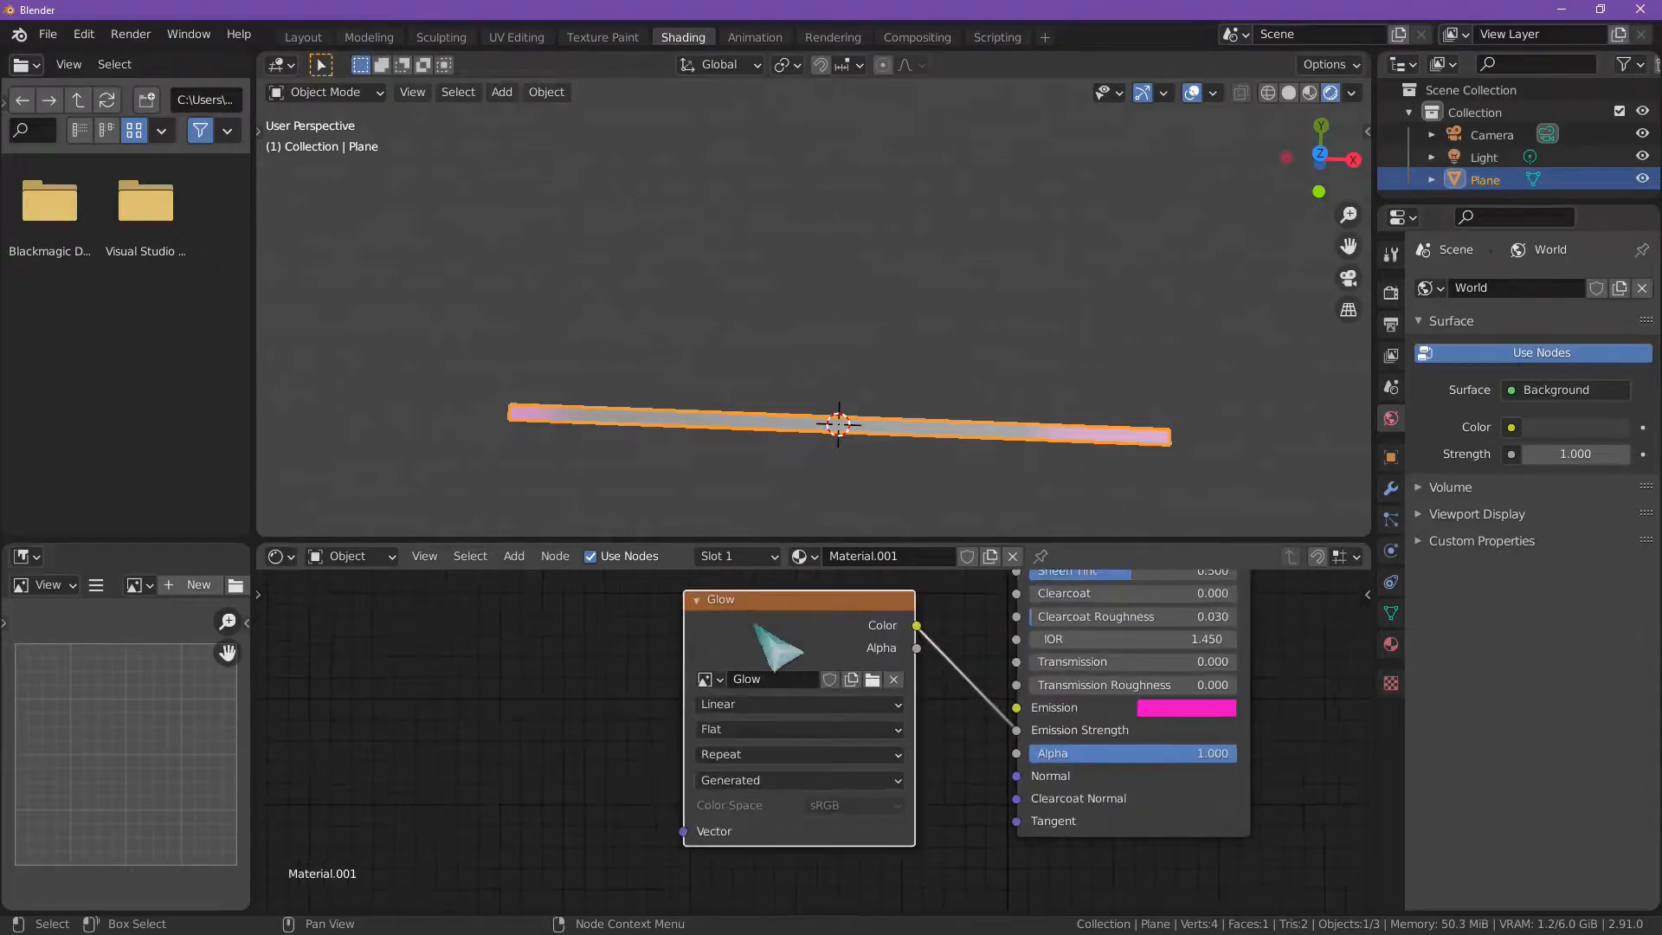
pyautogui.click(731, 757)
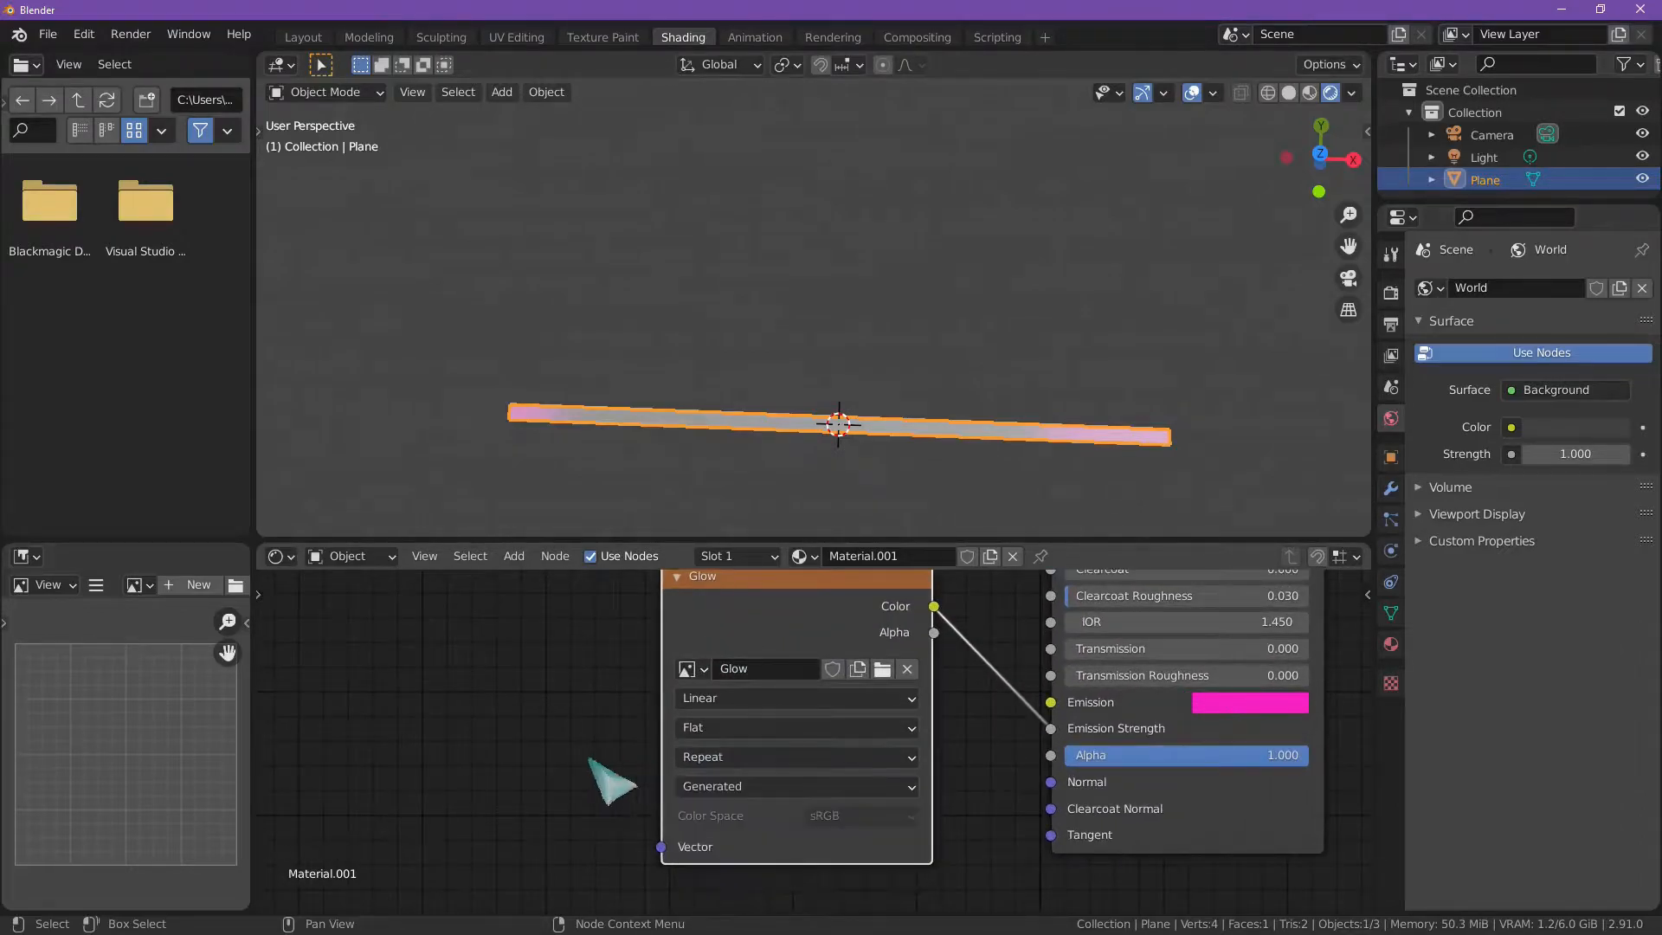
pyautogui.click(718, 759)
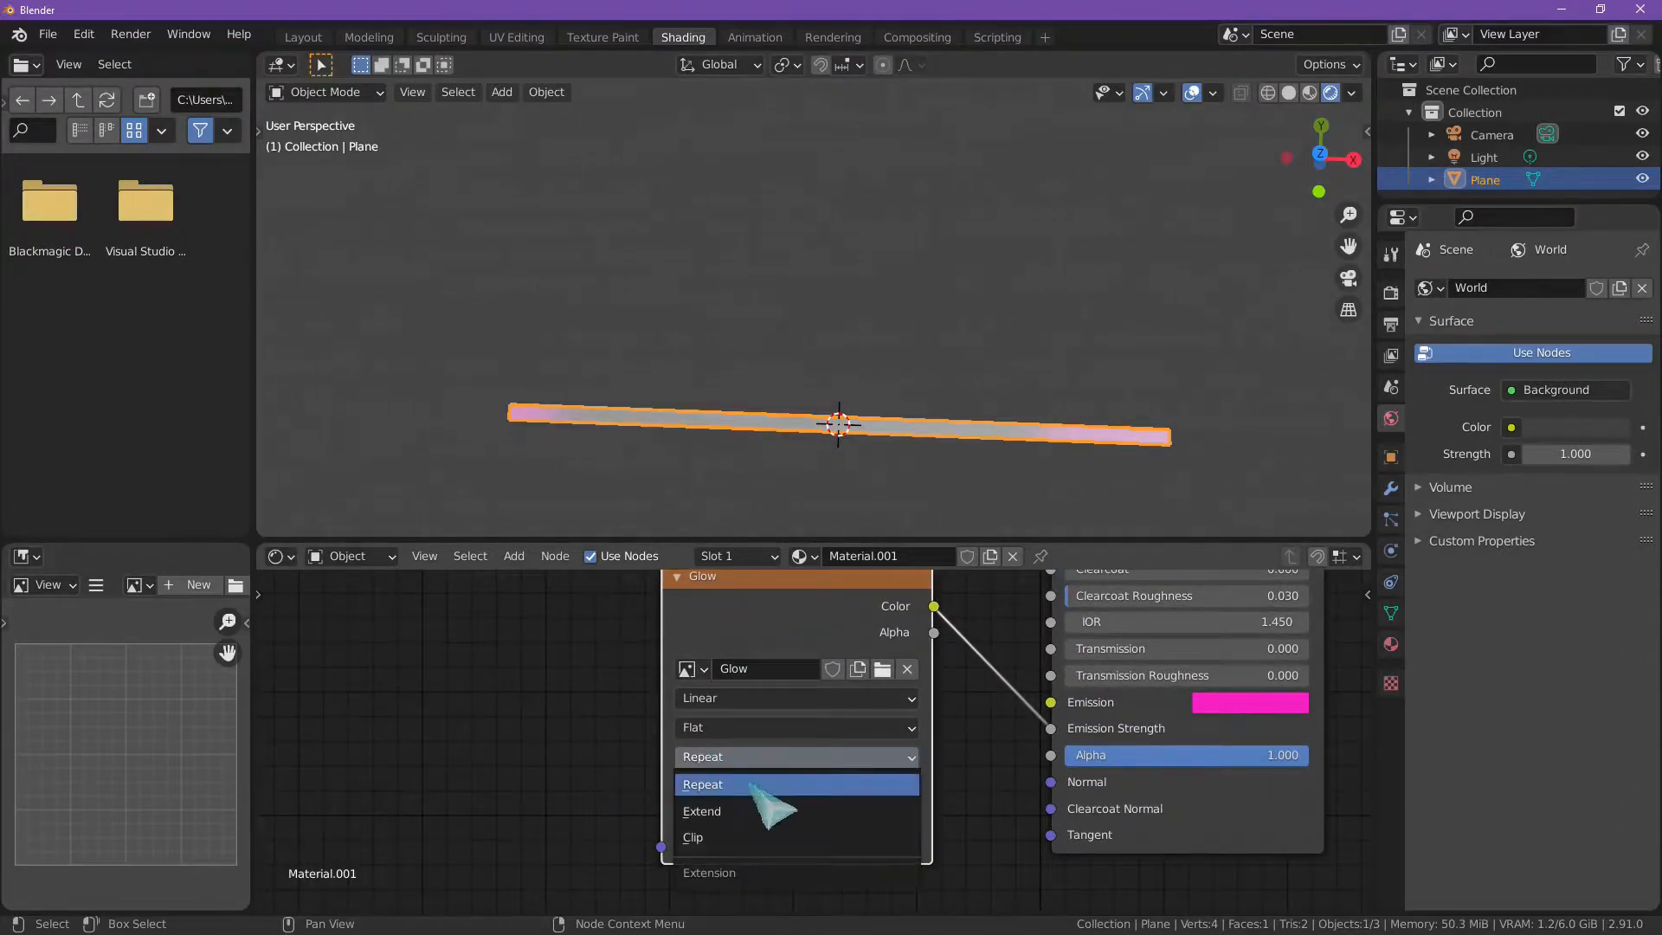
pyautogui.click(740, 836)
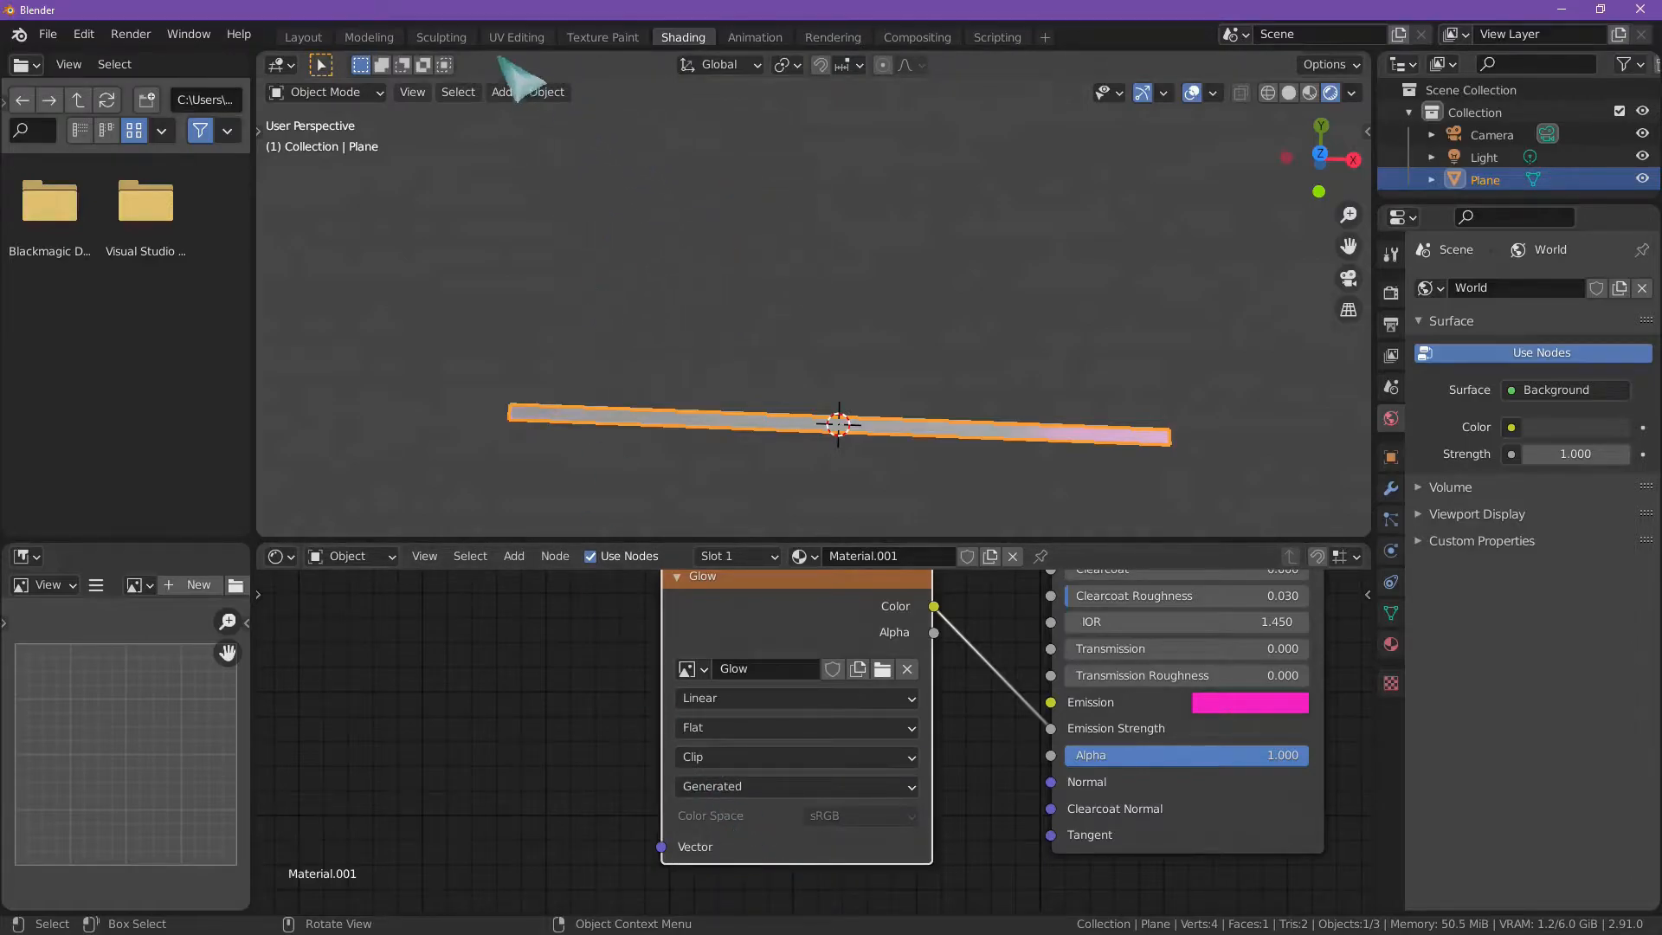
# Step: Review the strip's UV position over the Glow image and set the Glow texture node's extension back to Repeat
pyautogui.click(518, 39)
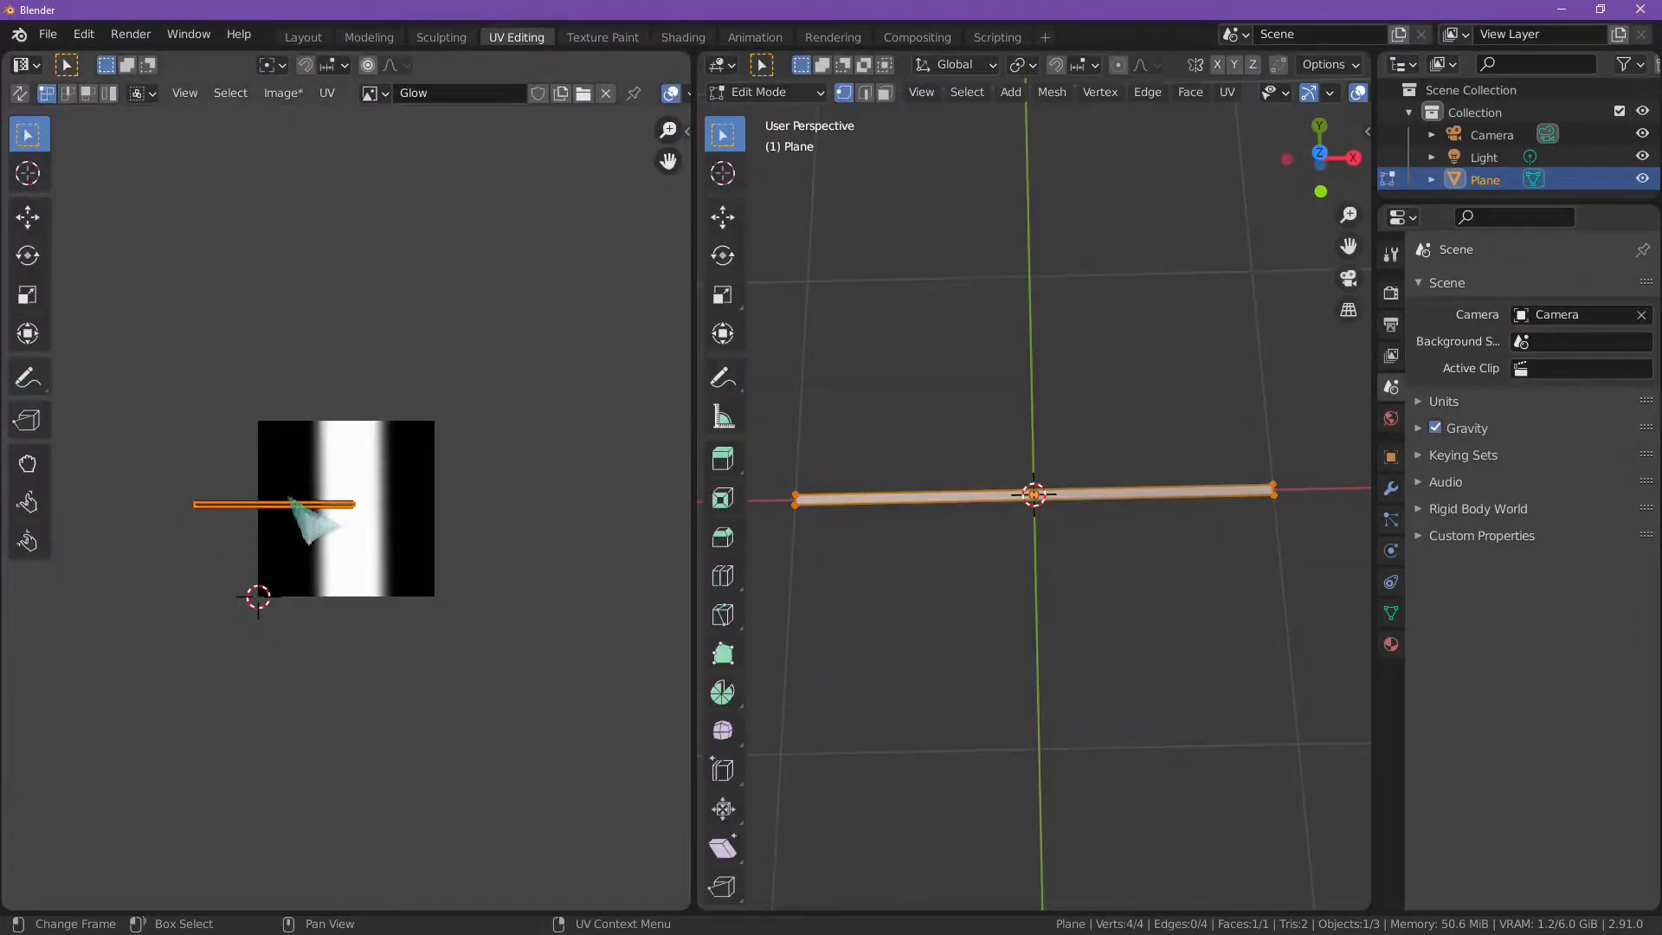
pyautogui.click(604, 38)
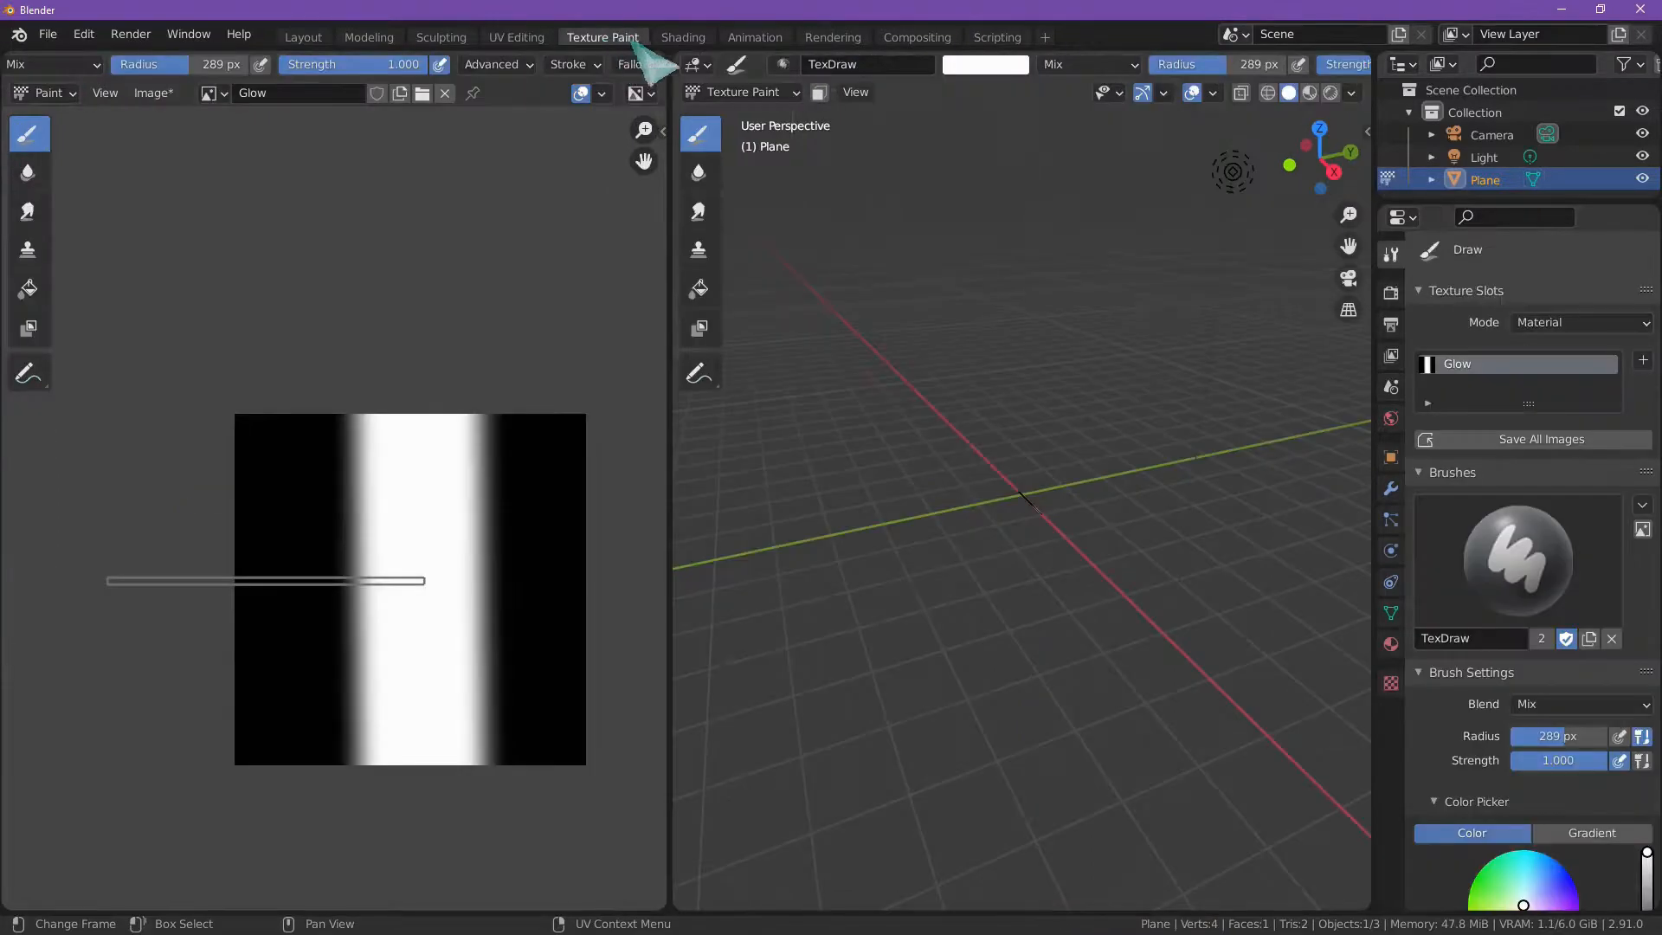
pyautogui.click(680, 38)
pyautogui.click(783, 757)
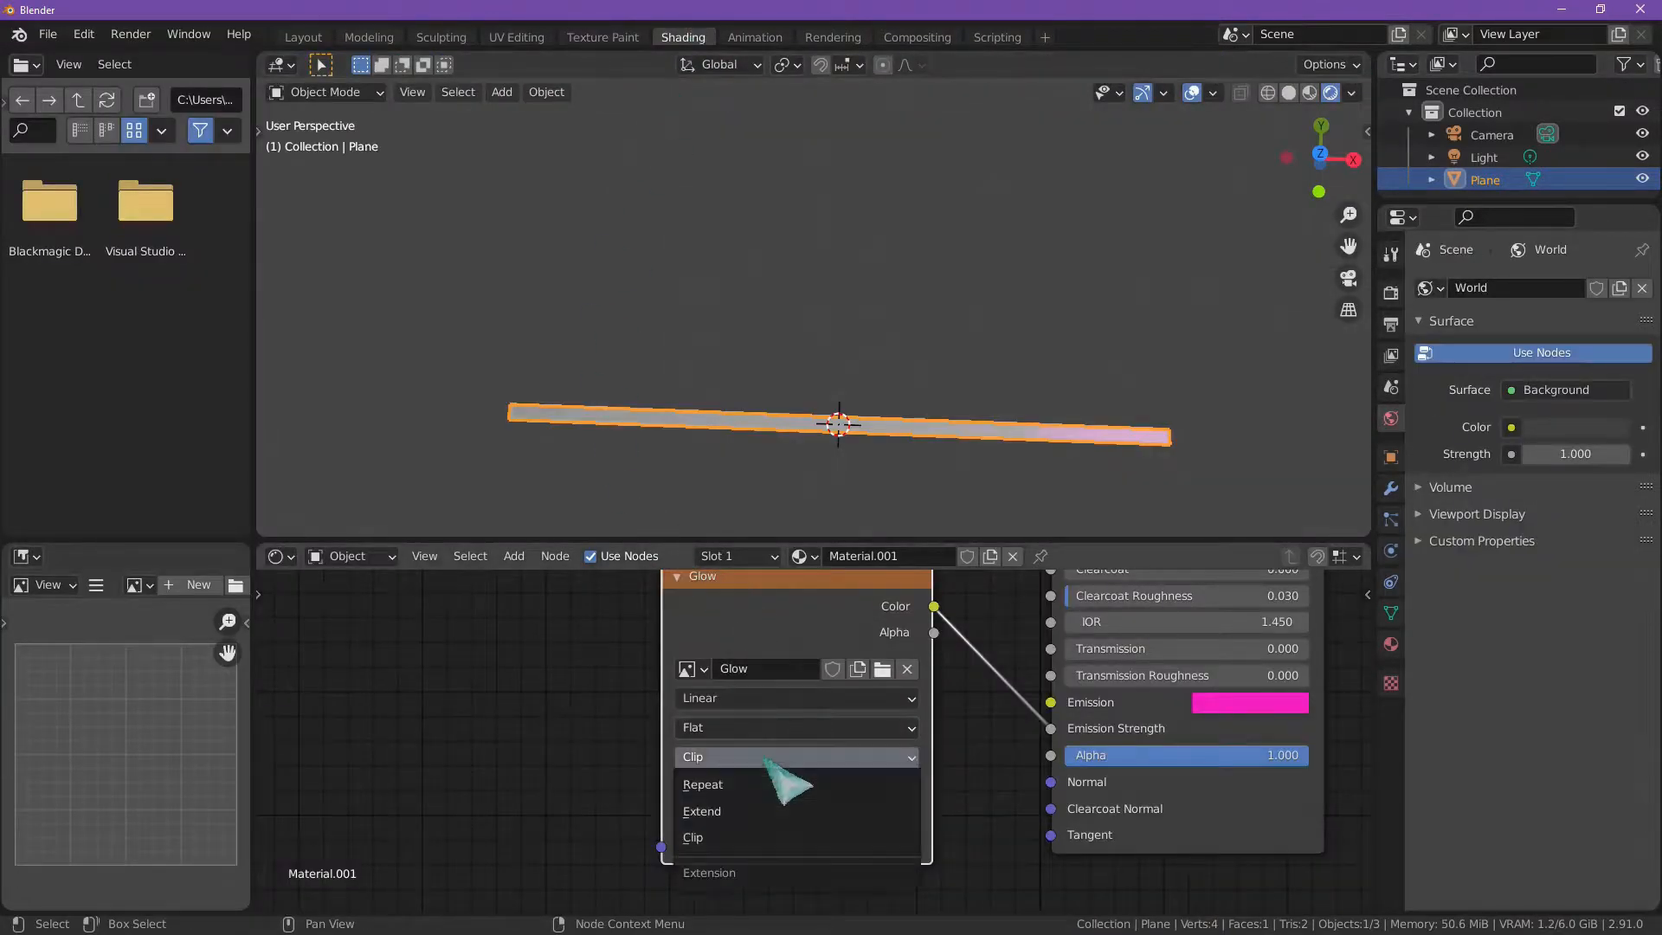
pyautogui.click(780, 784)
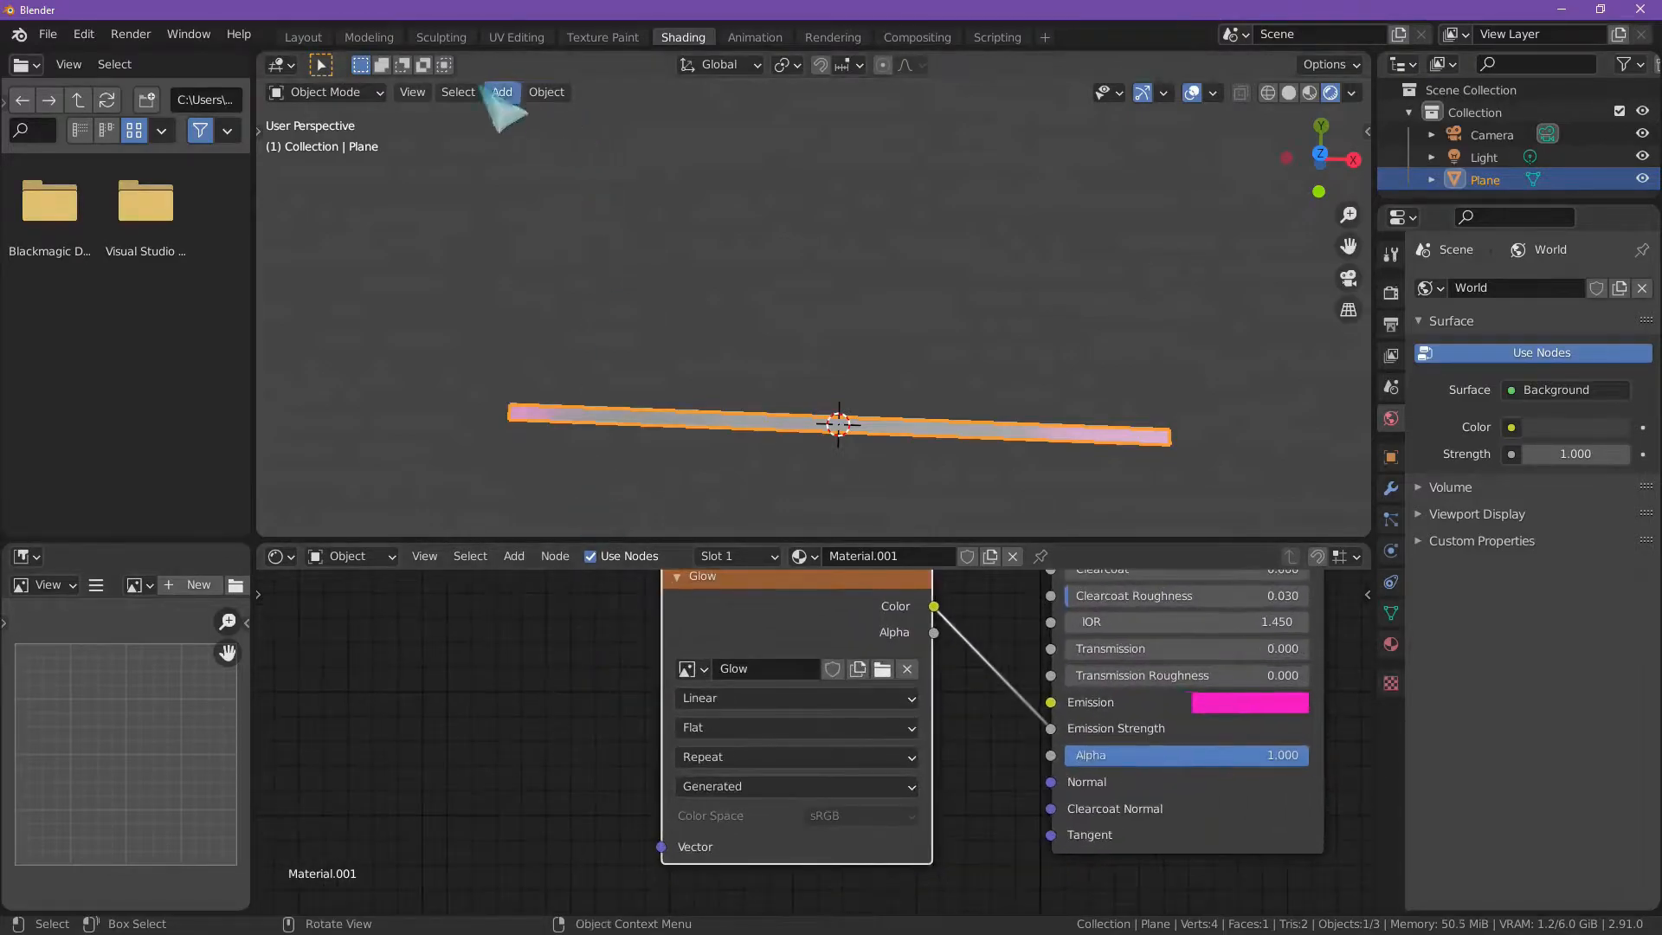
# Step: Move the whole UV strip in UV Editing to centre it within the Glow image across the white band, and return to Shading
pyautogui.click(517, 37)
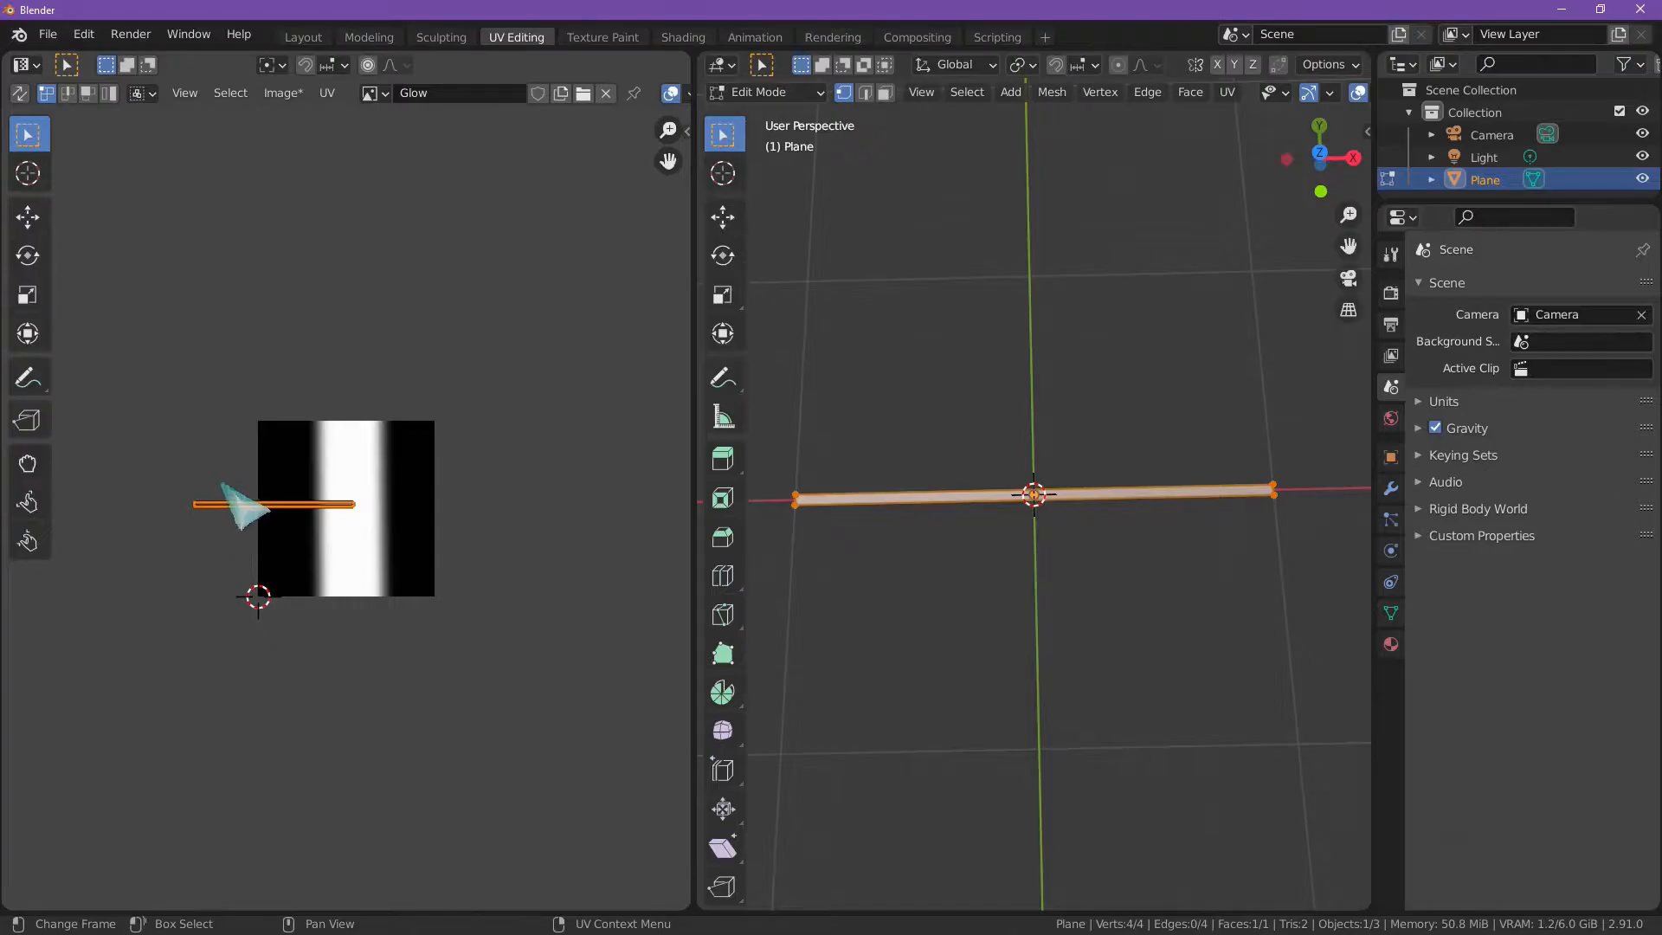
pyautogui.press('g')
pyautogui.click(303, 496)
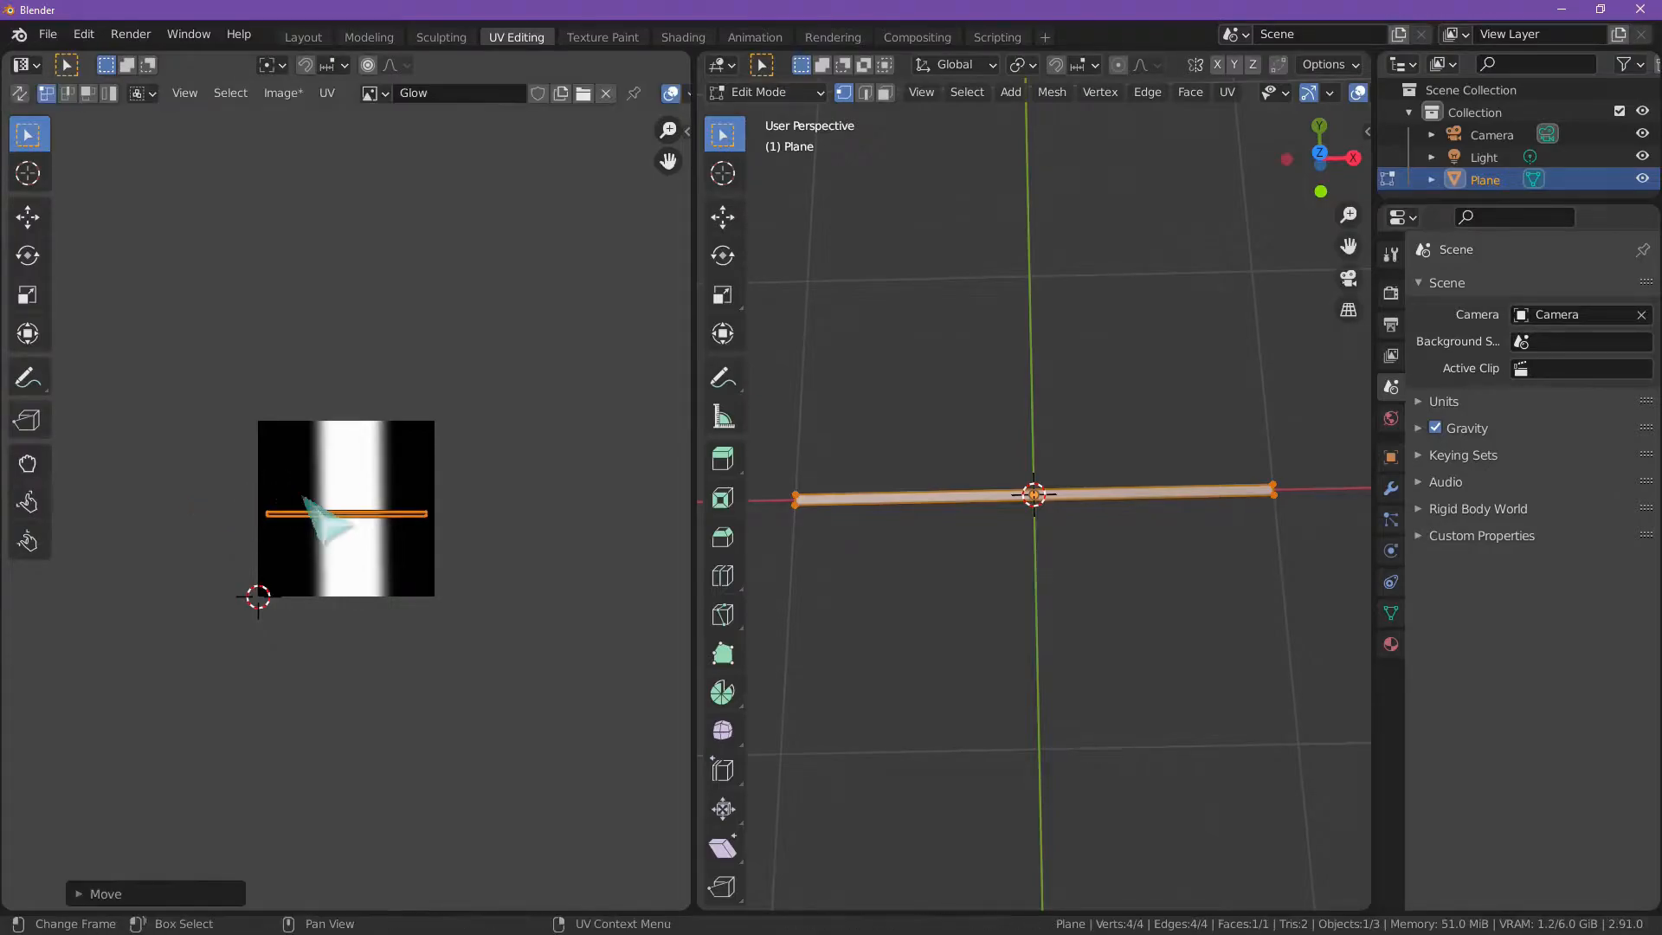
pyautogui.click(610, 37)
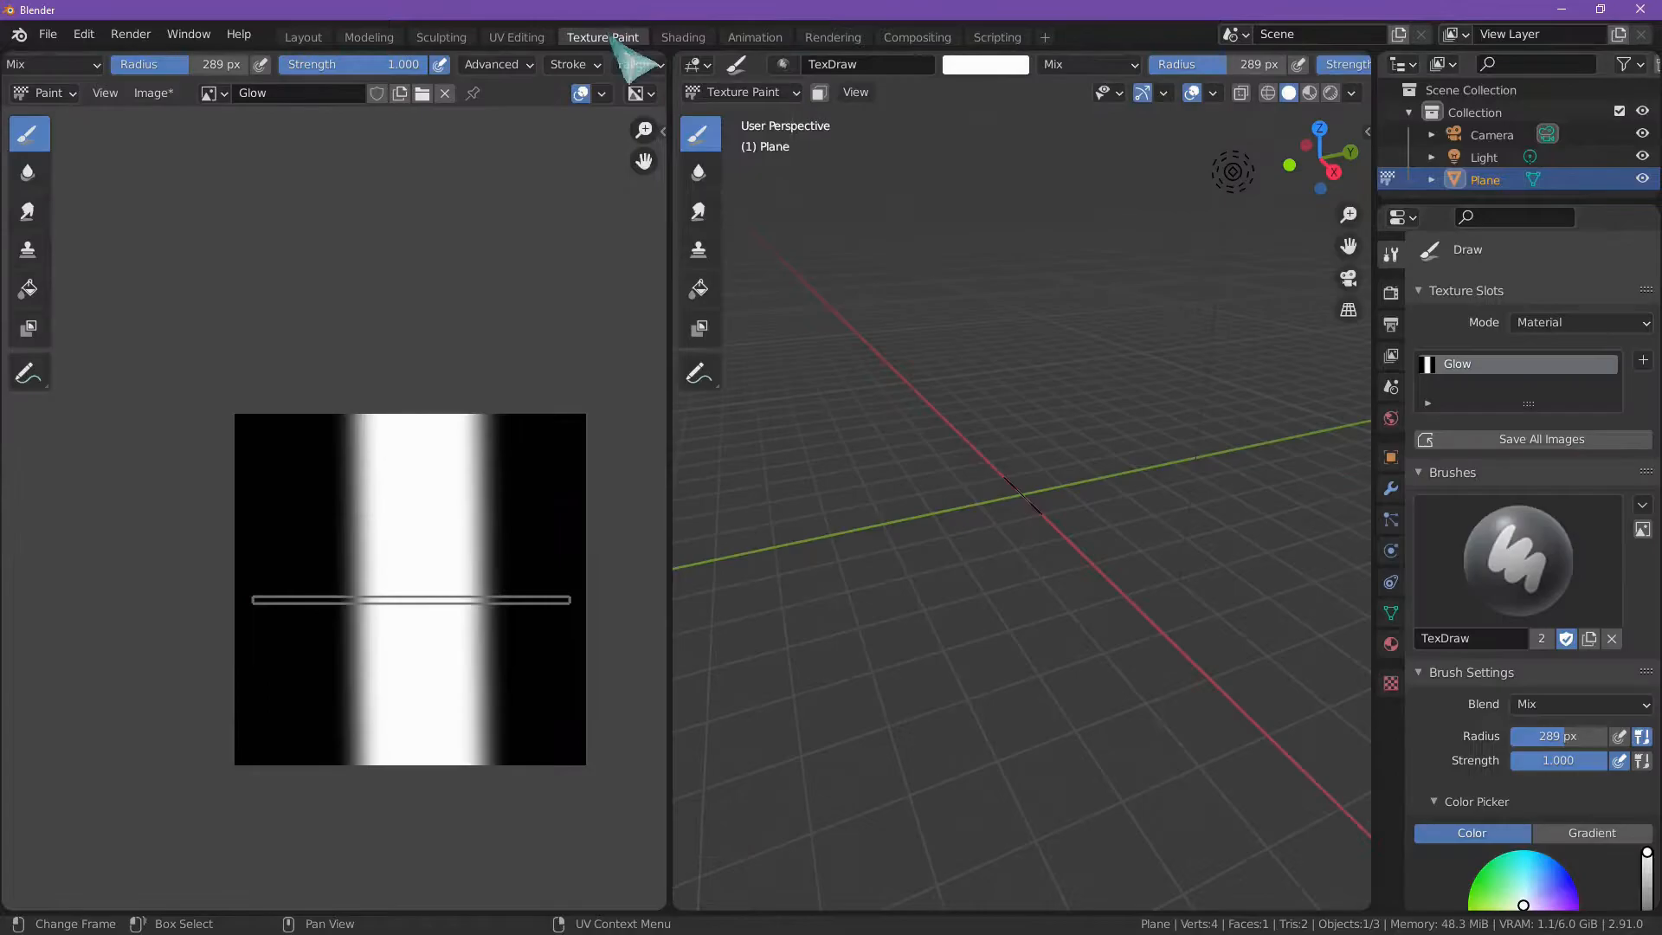
pyautogui.click(519, 37)
pyautogui.click(689, 39)
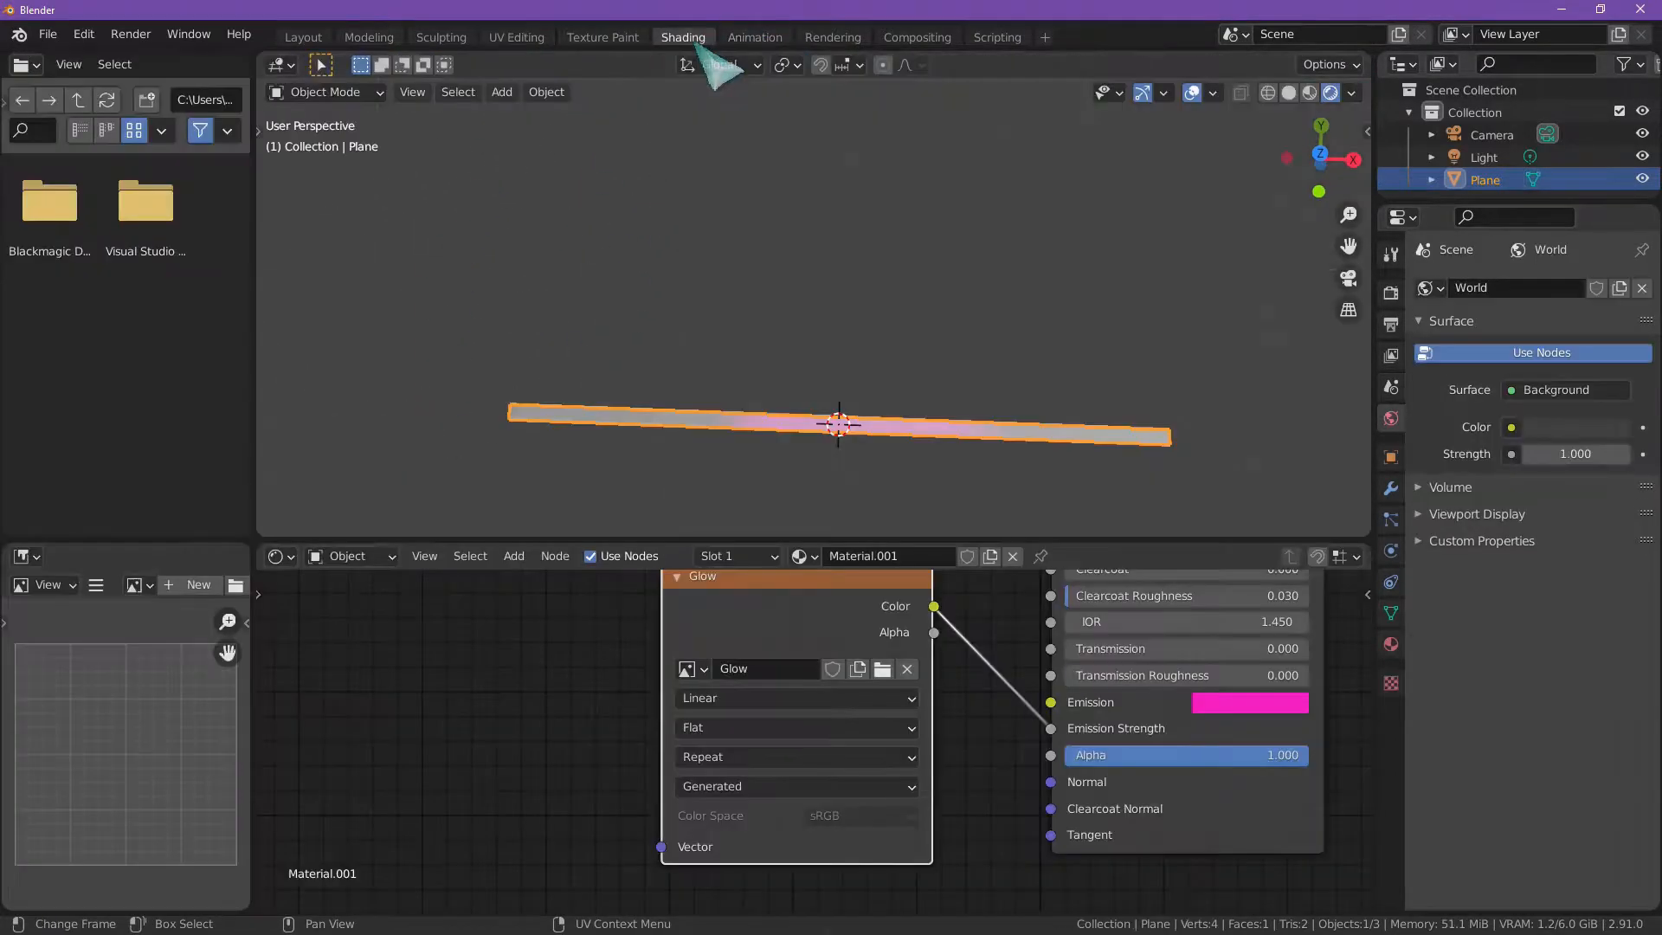
# Step: Add a Mapping node beside the Glow texture and connect its Vector output to the texture's Vector input
pyautogui.scroll(-2, 590, 668)
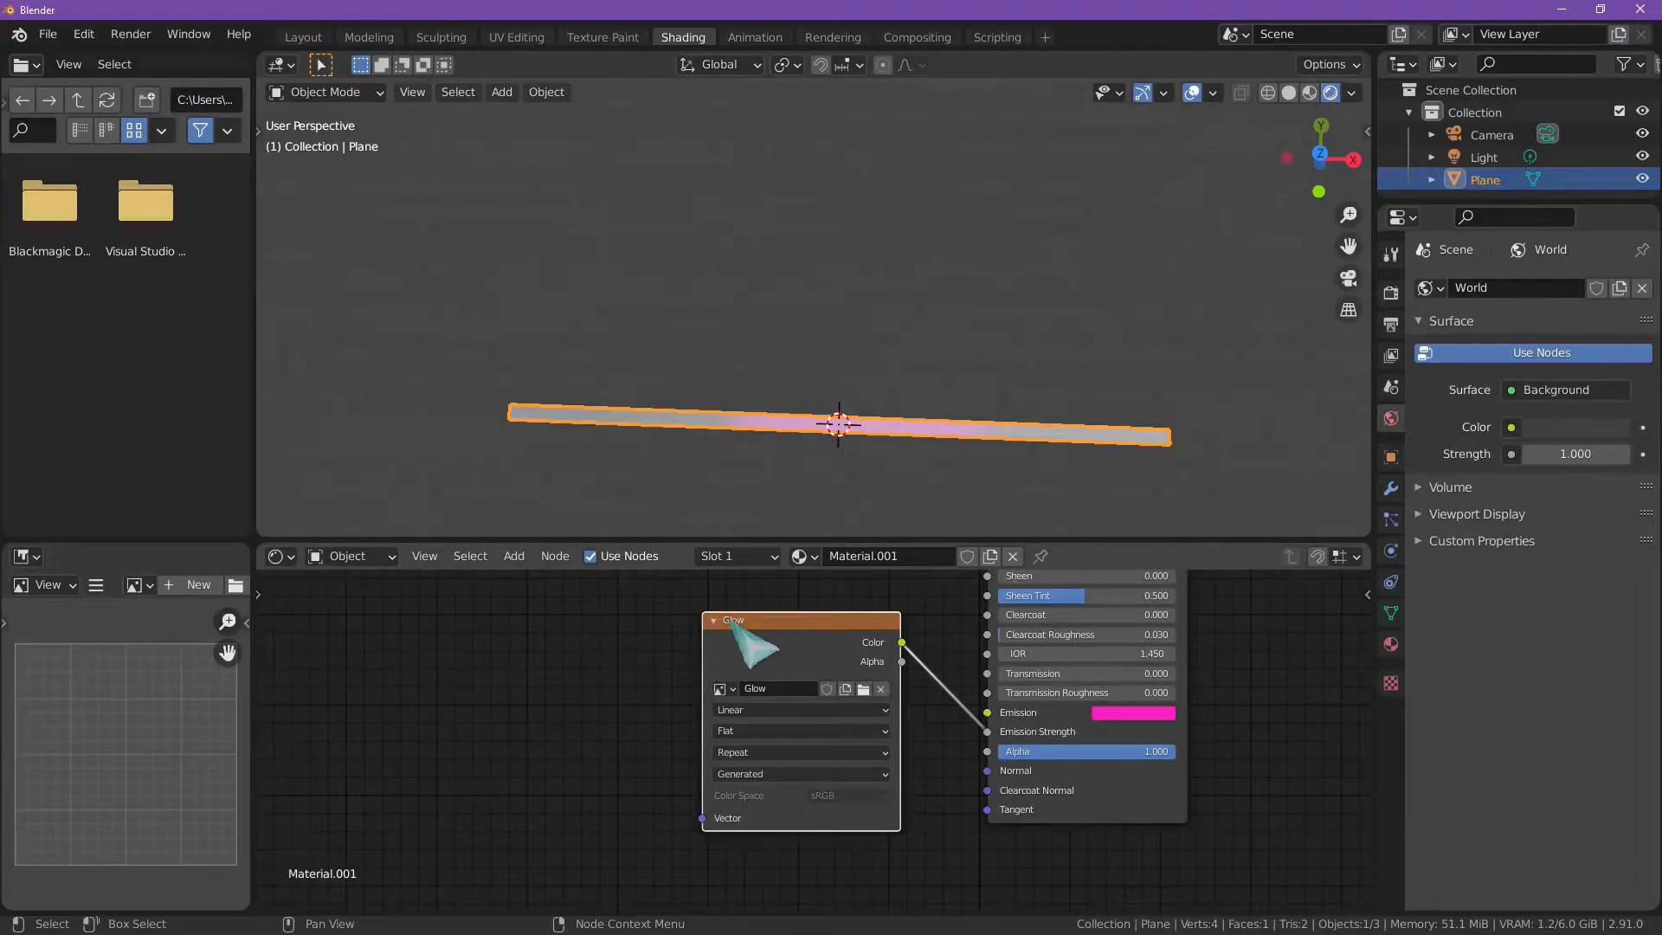
pyautogui.click(516, 557)
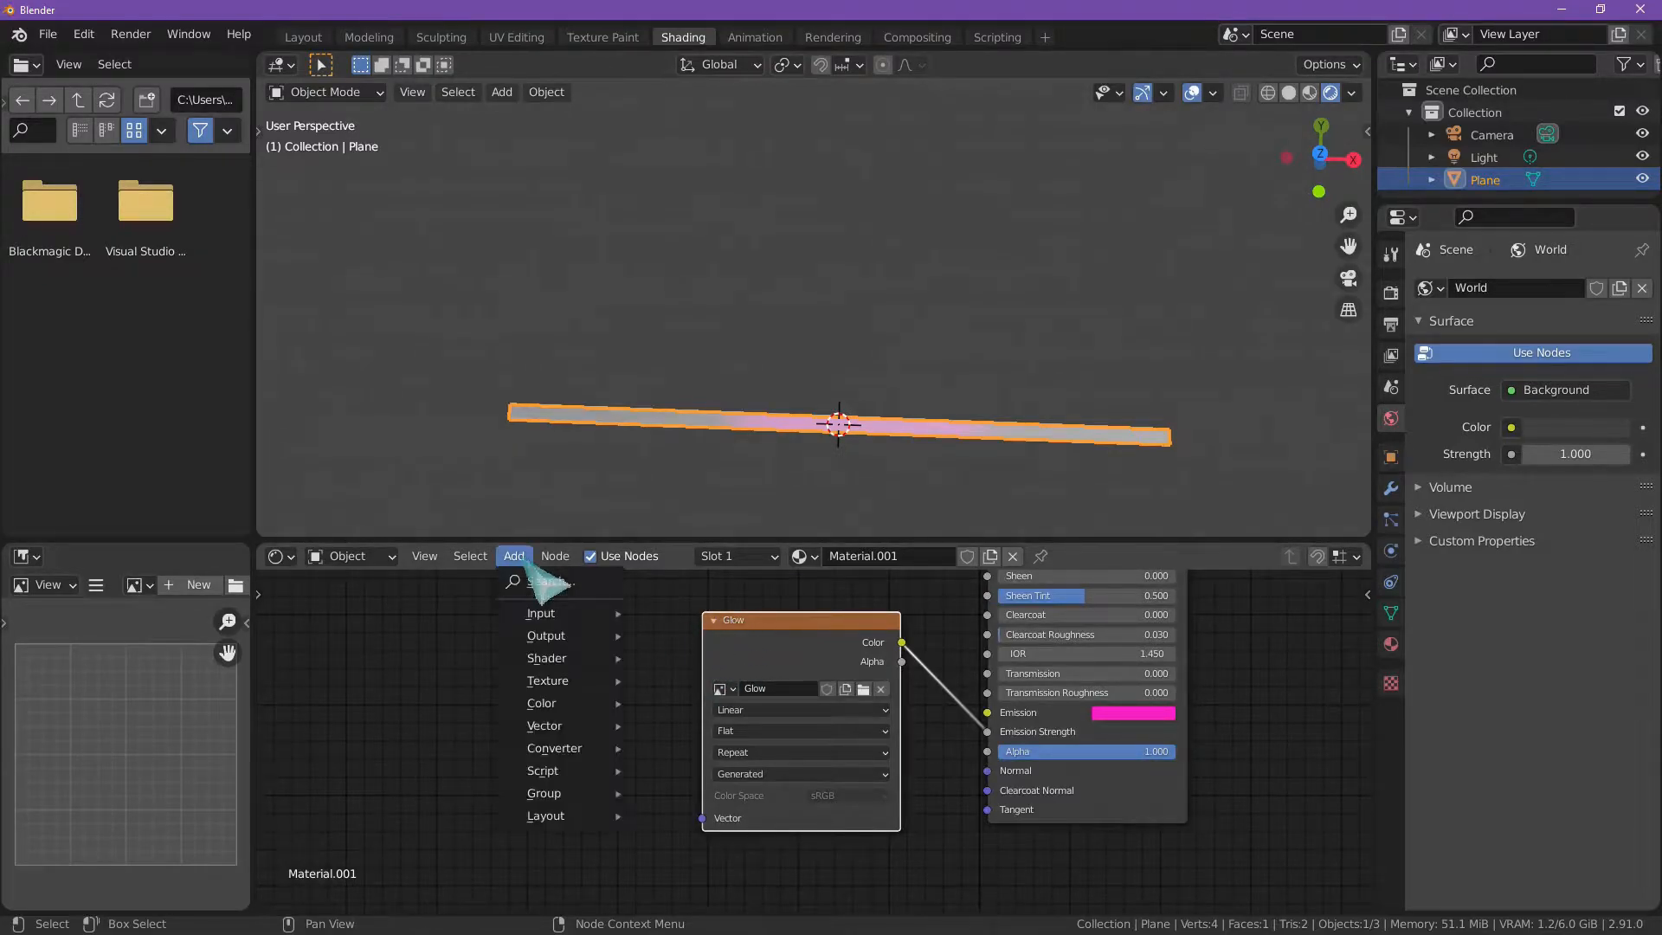
pyautogui.moveTo(592, 729)
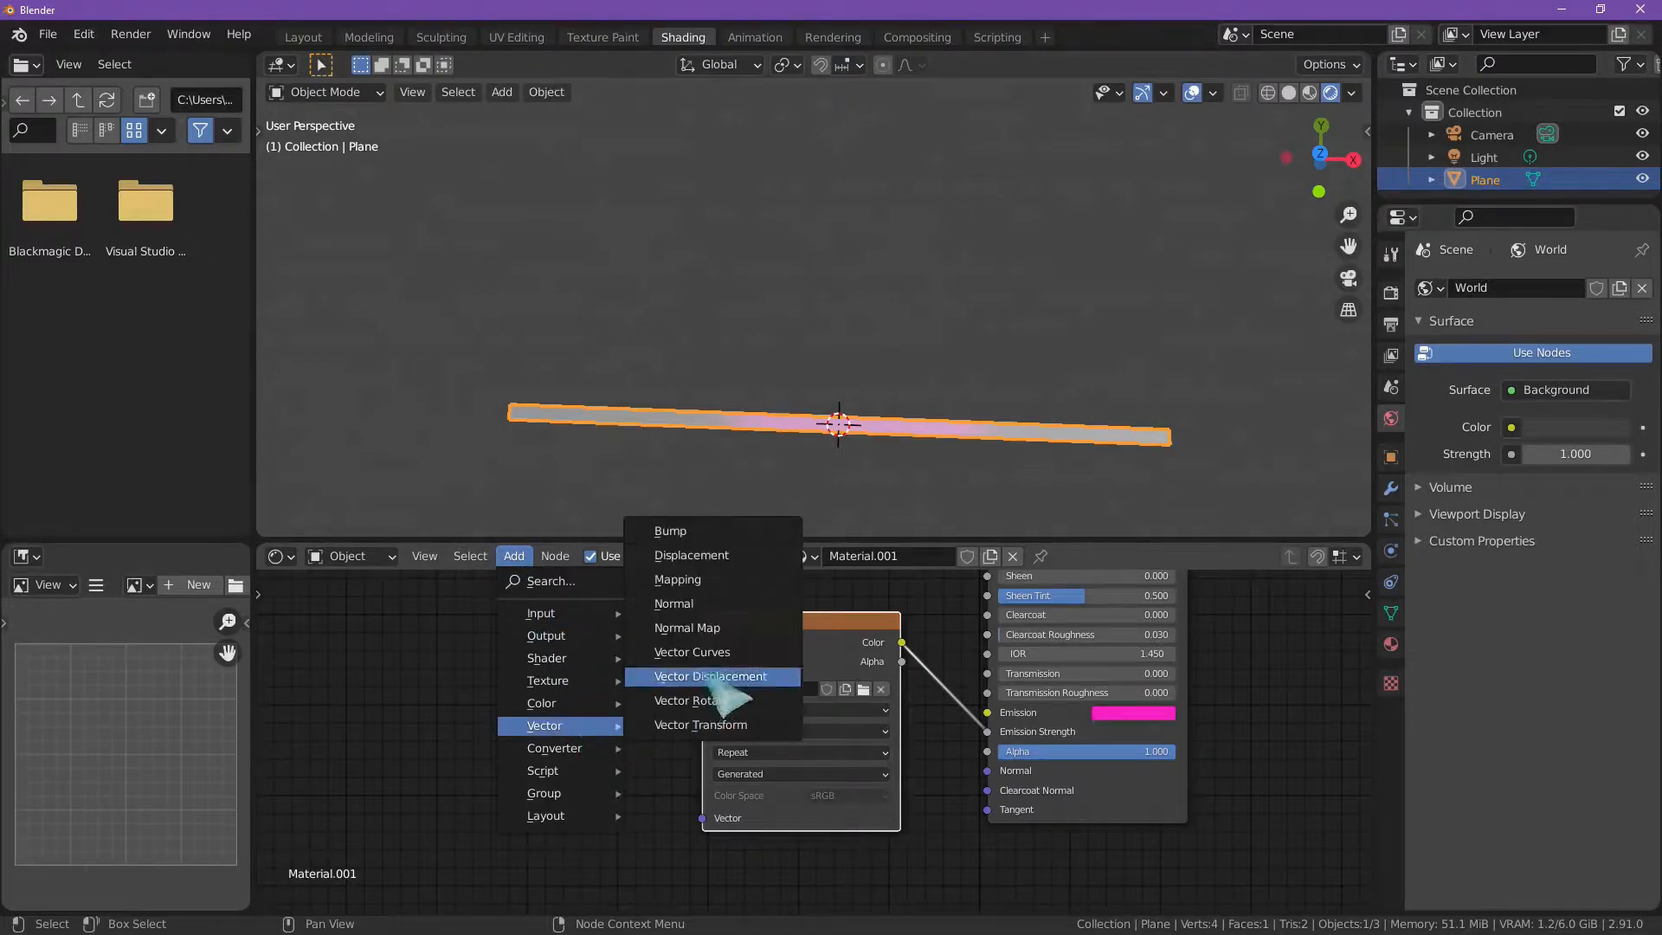
pyautogui.click(725, 585)
pyautogui.click(485, 612)
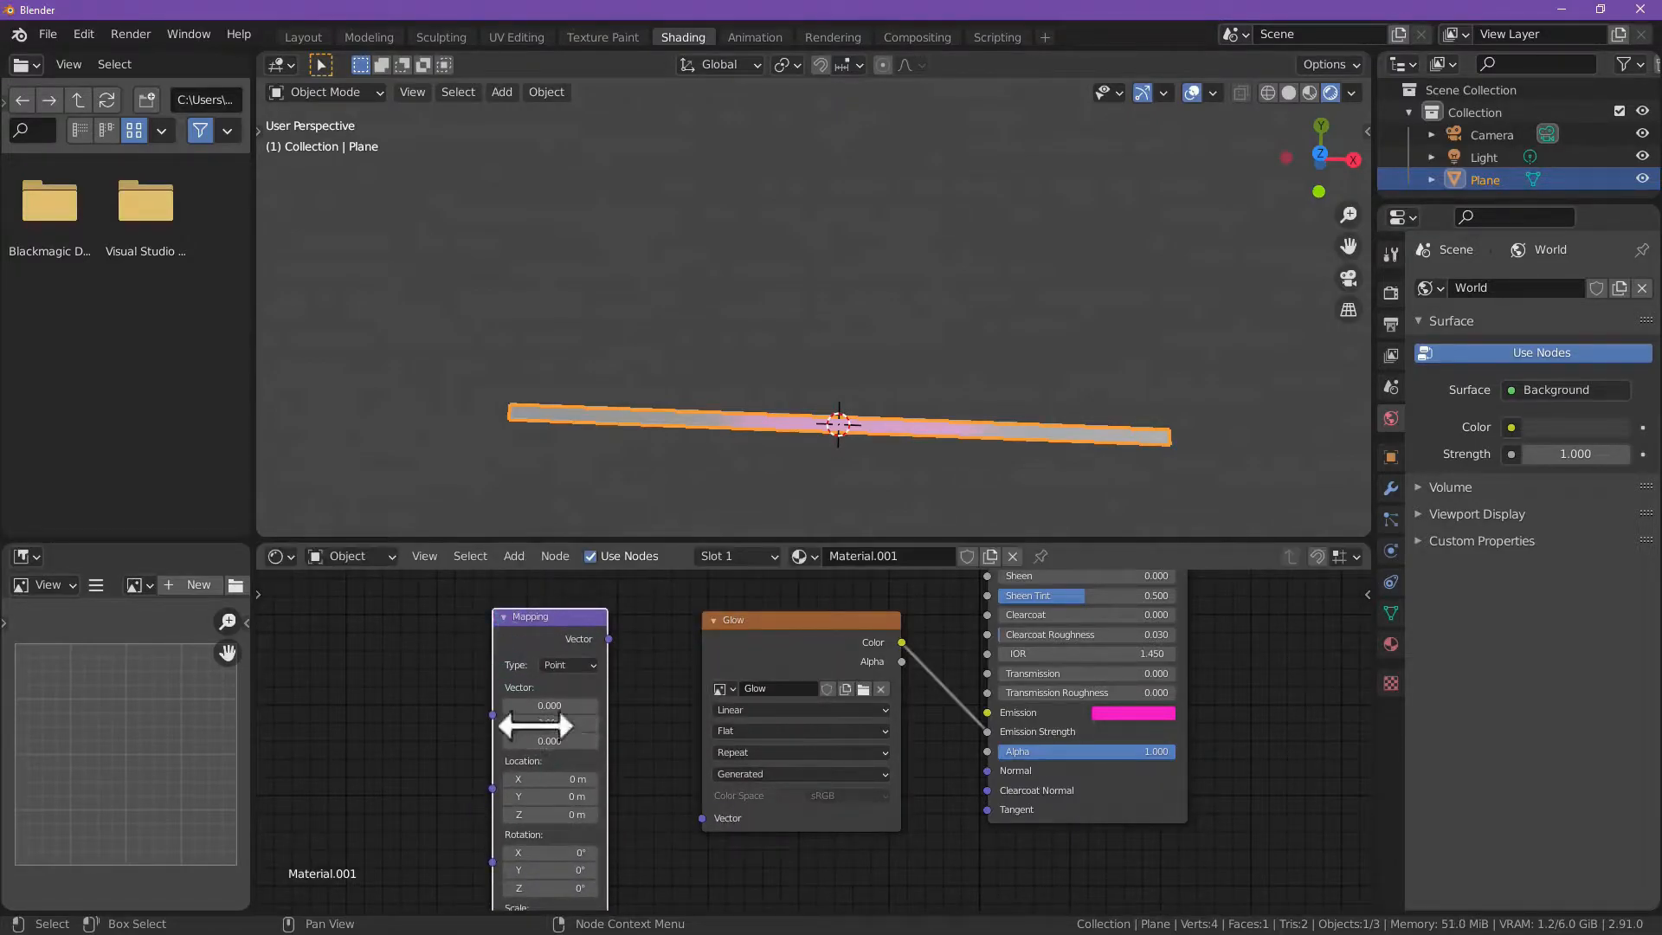
pyautogui.scroll(-1, 588, 779)
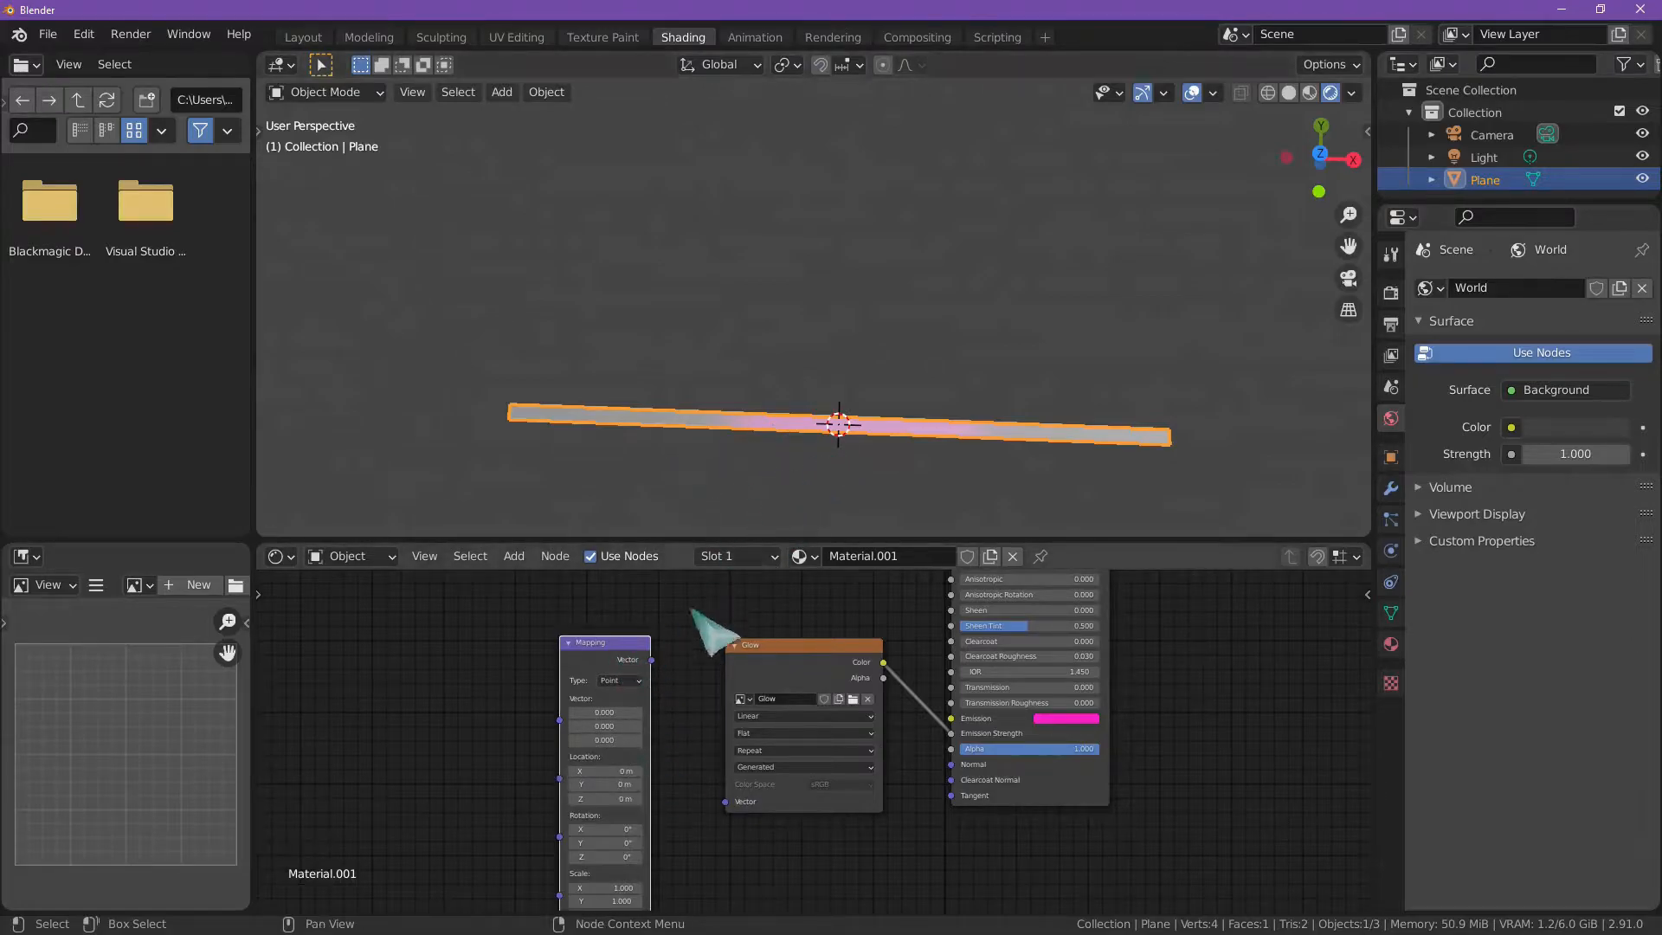
pyautogui.moveTo(654, 661); pyautogui.dragTo(731, 809)
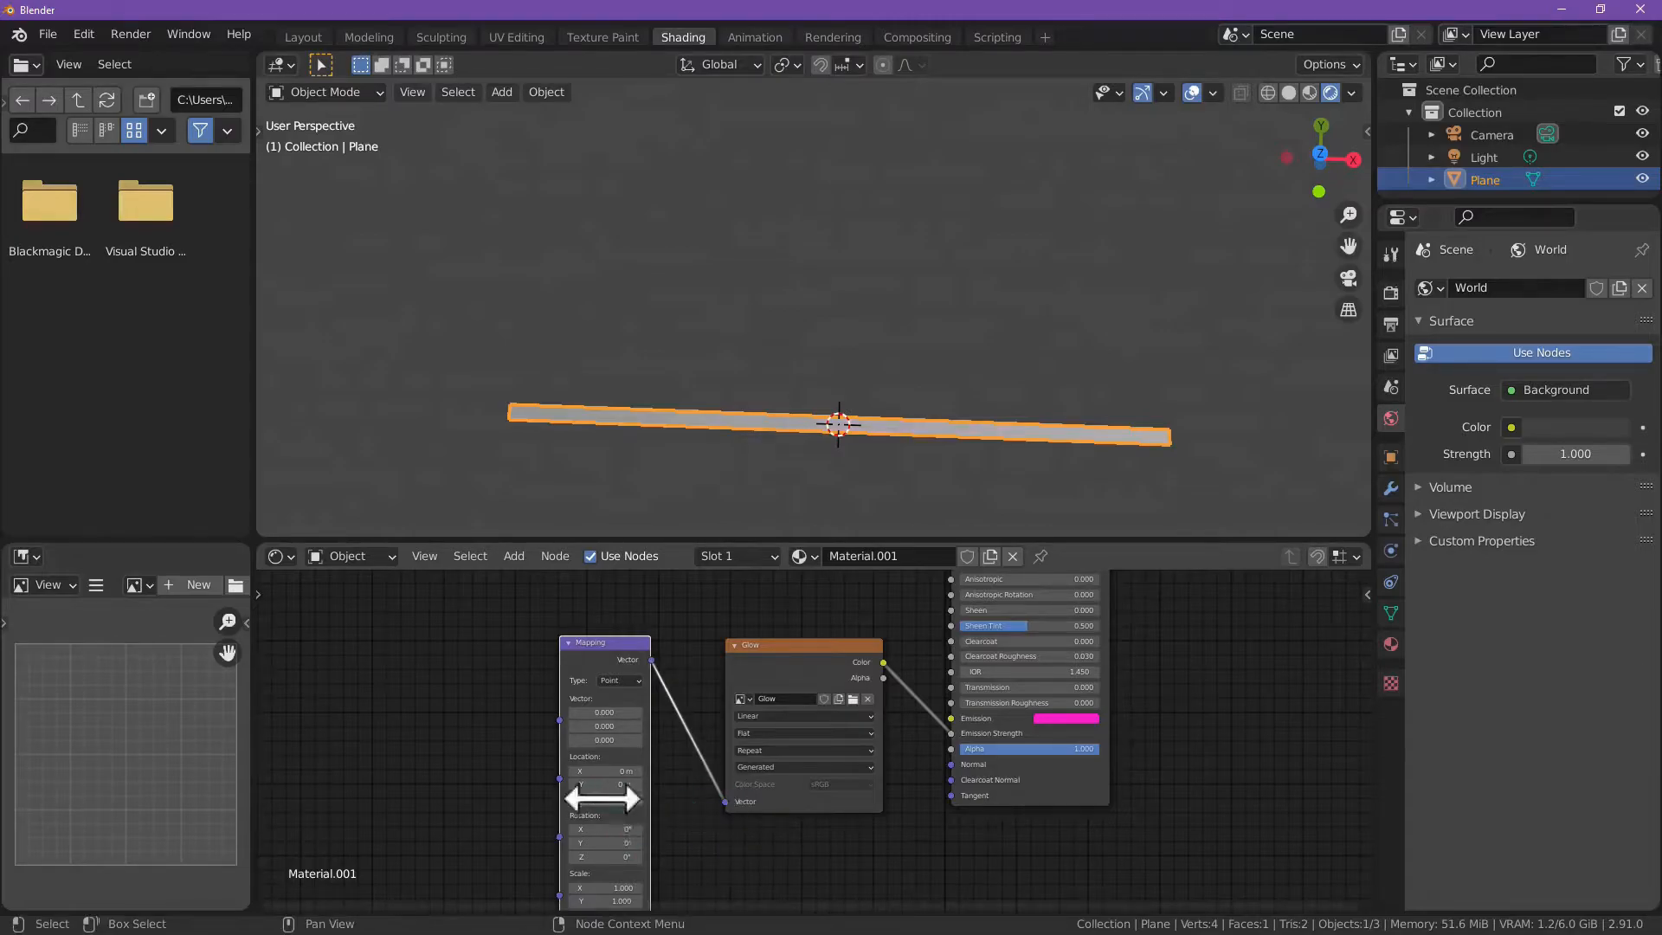
pyautogui.moveTo(601, 773)
pyautogui.keyDown('shift'); pyautogui.mouseDown()
pyautogui.moveTo(636, 773)
pyautogui.moveTo(595, 771)
pyautogui.moveTo(615, 771)
pyautogui.mouseUp(); pyautogui.keyUp('shift')
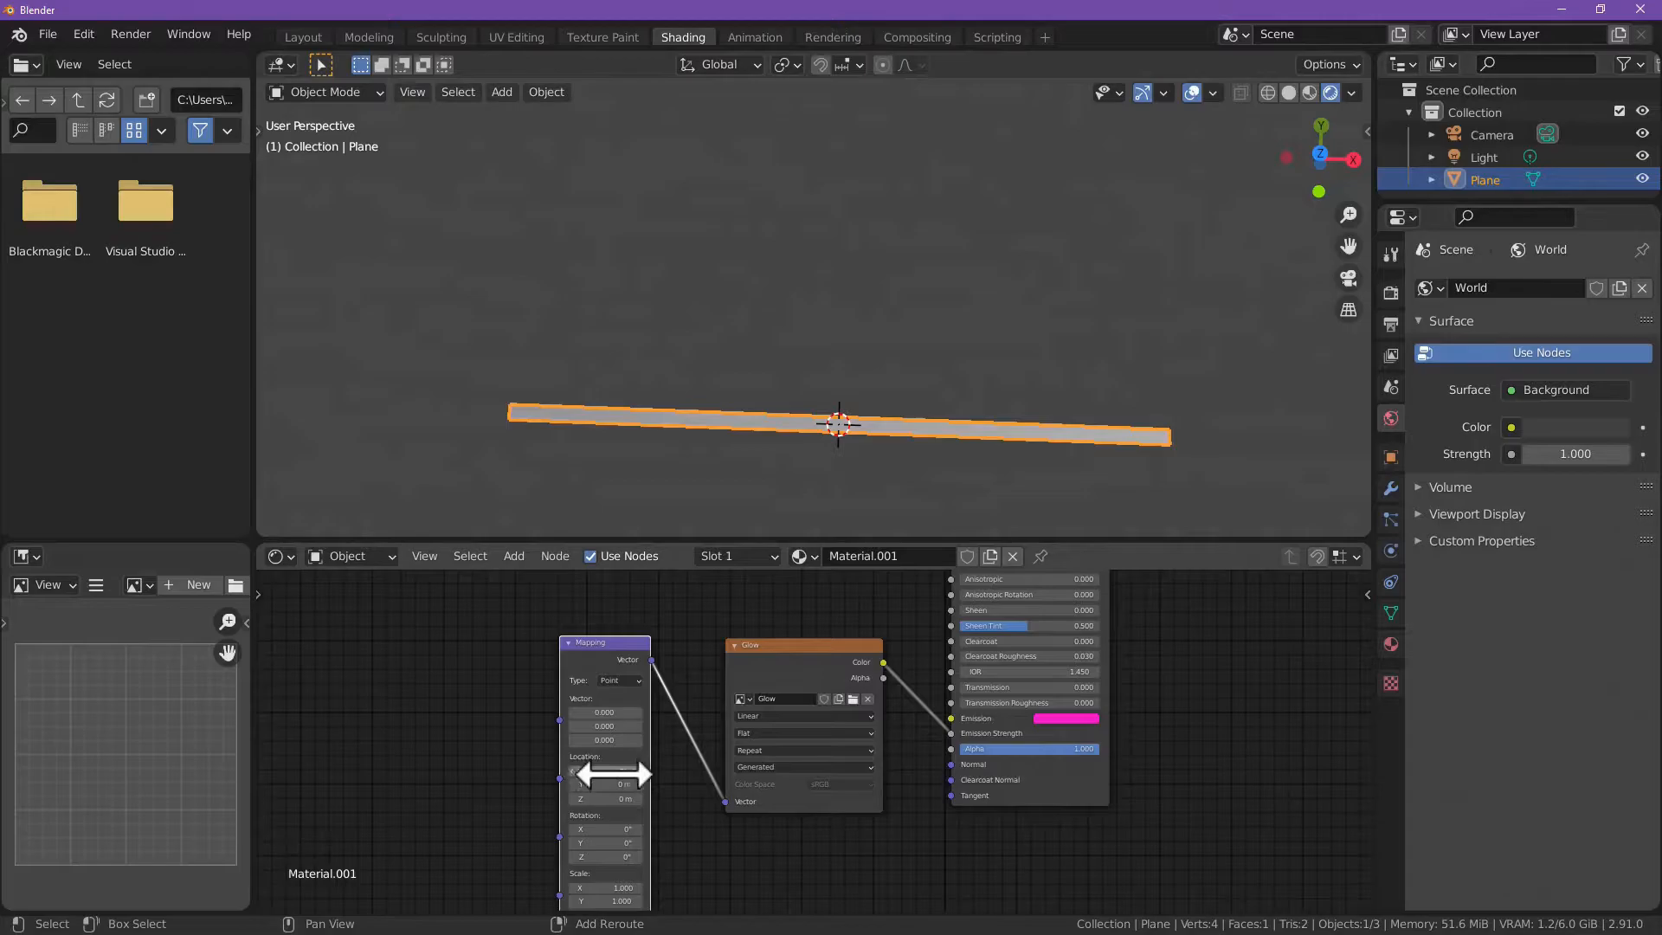
pyautogui.scroll(-1, 531, 741)
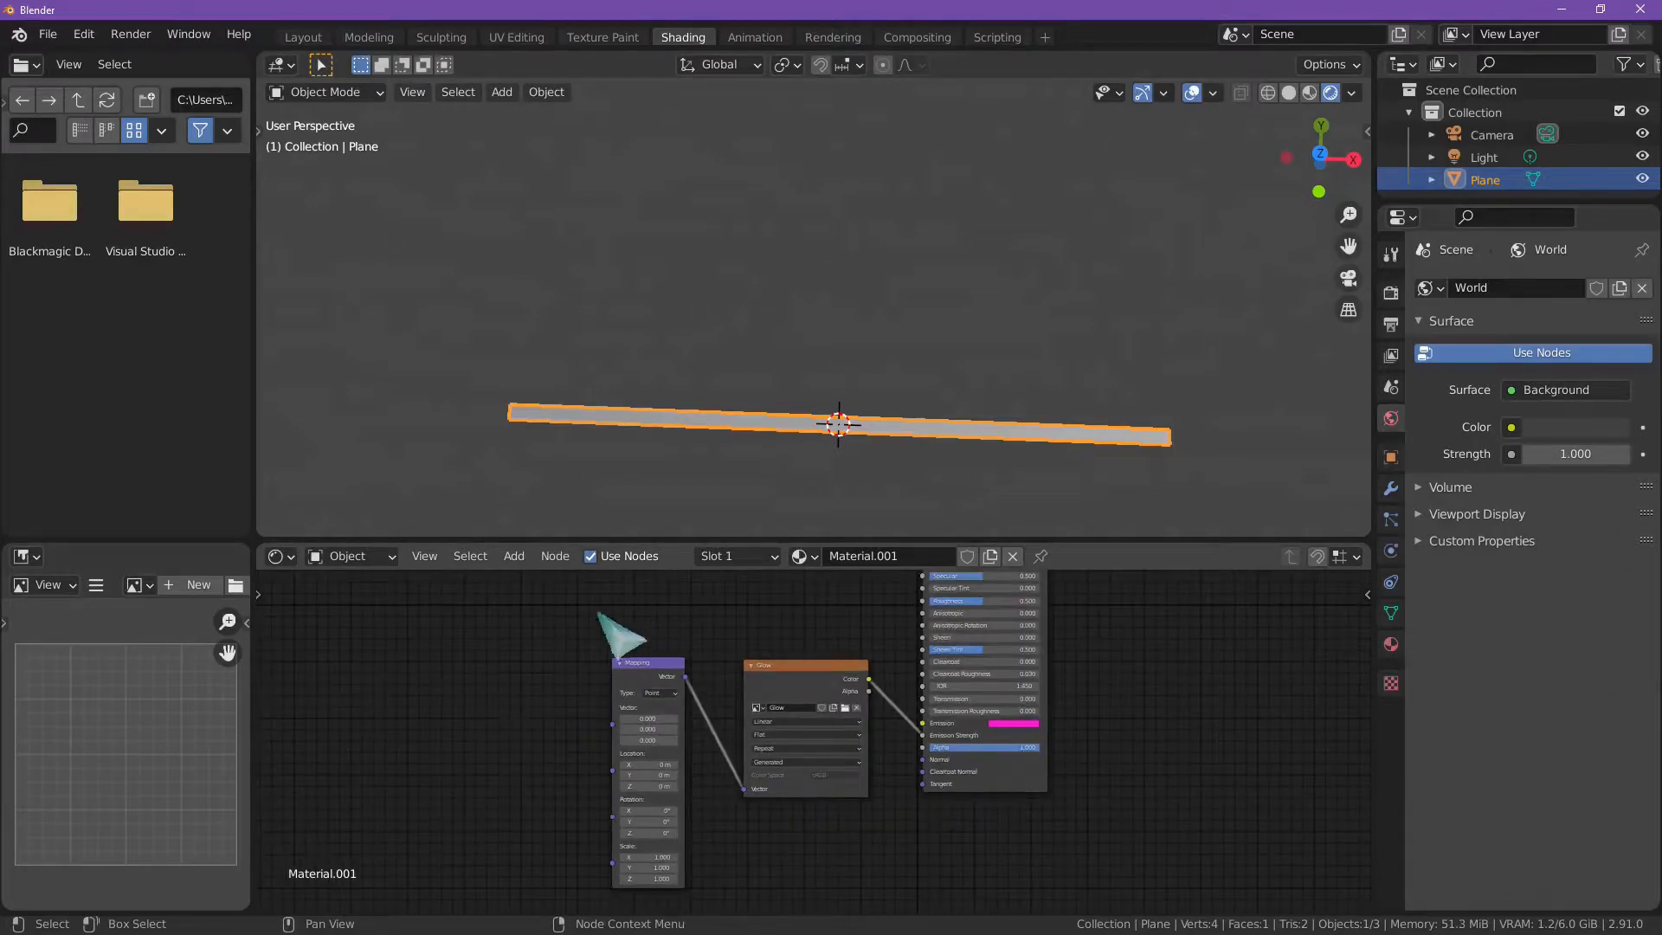
# Step: Scale the whole UV strip down about its centre in UV Editing, keeping both ends in the black areas of the Glow image
pyautogui.click(517, 38)
pyautogui.scroll(3, 346, 542)
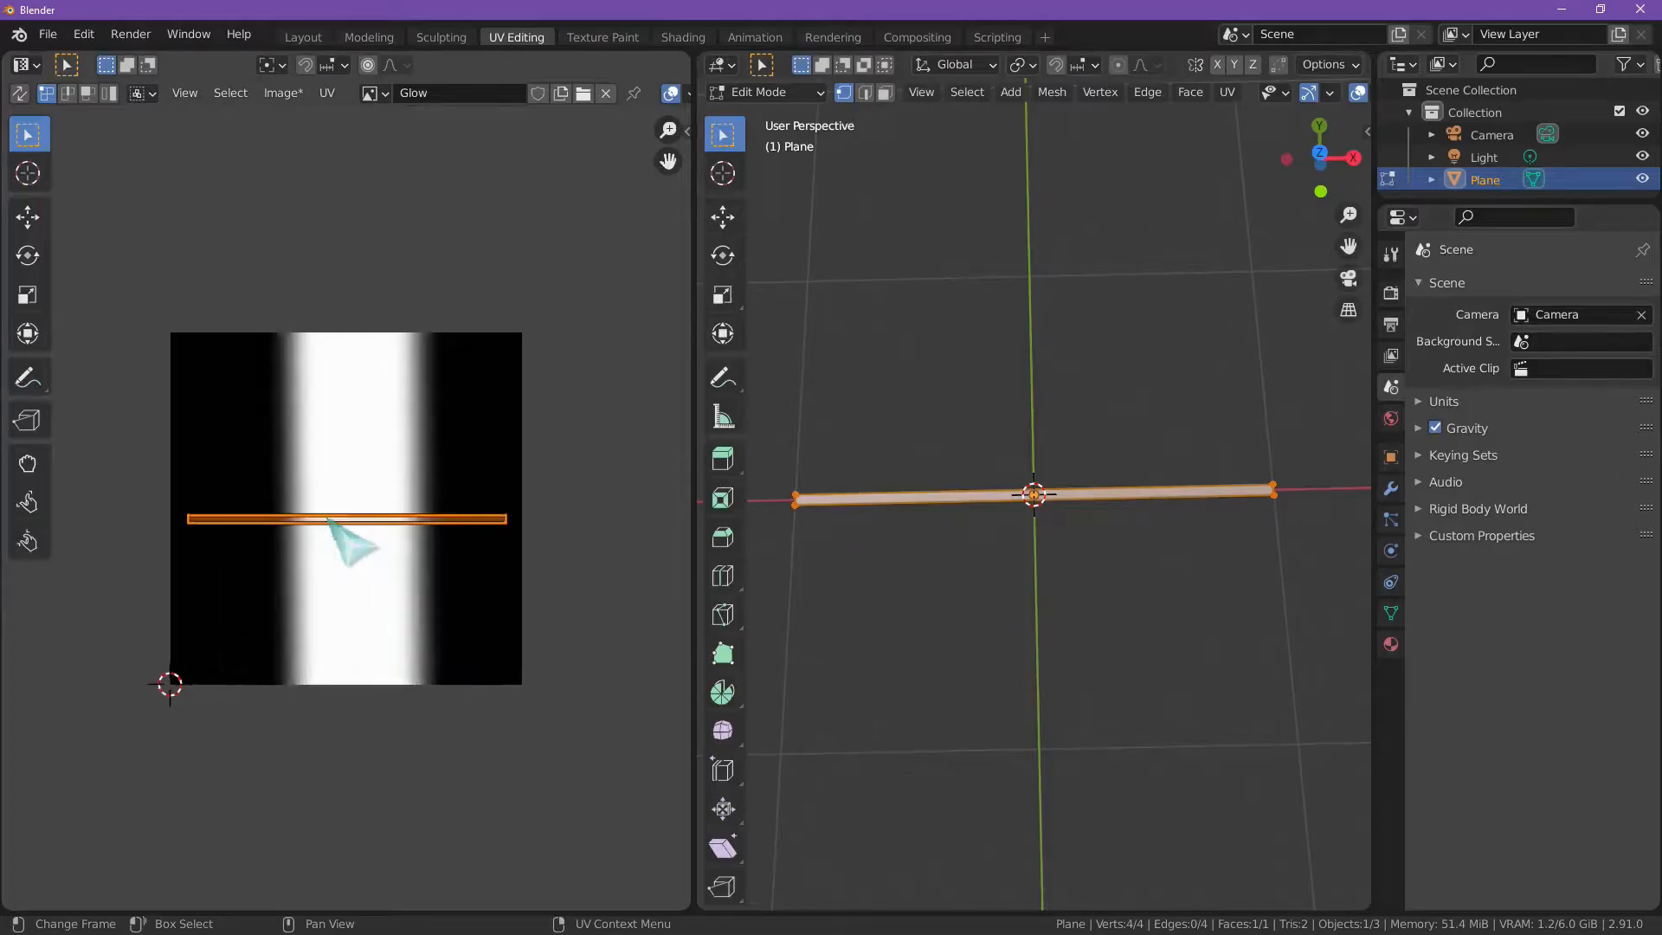
pyautogui.press('s')
pyautogui.click(428, 518)
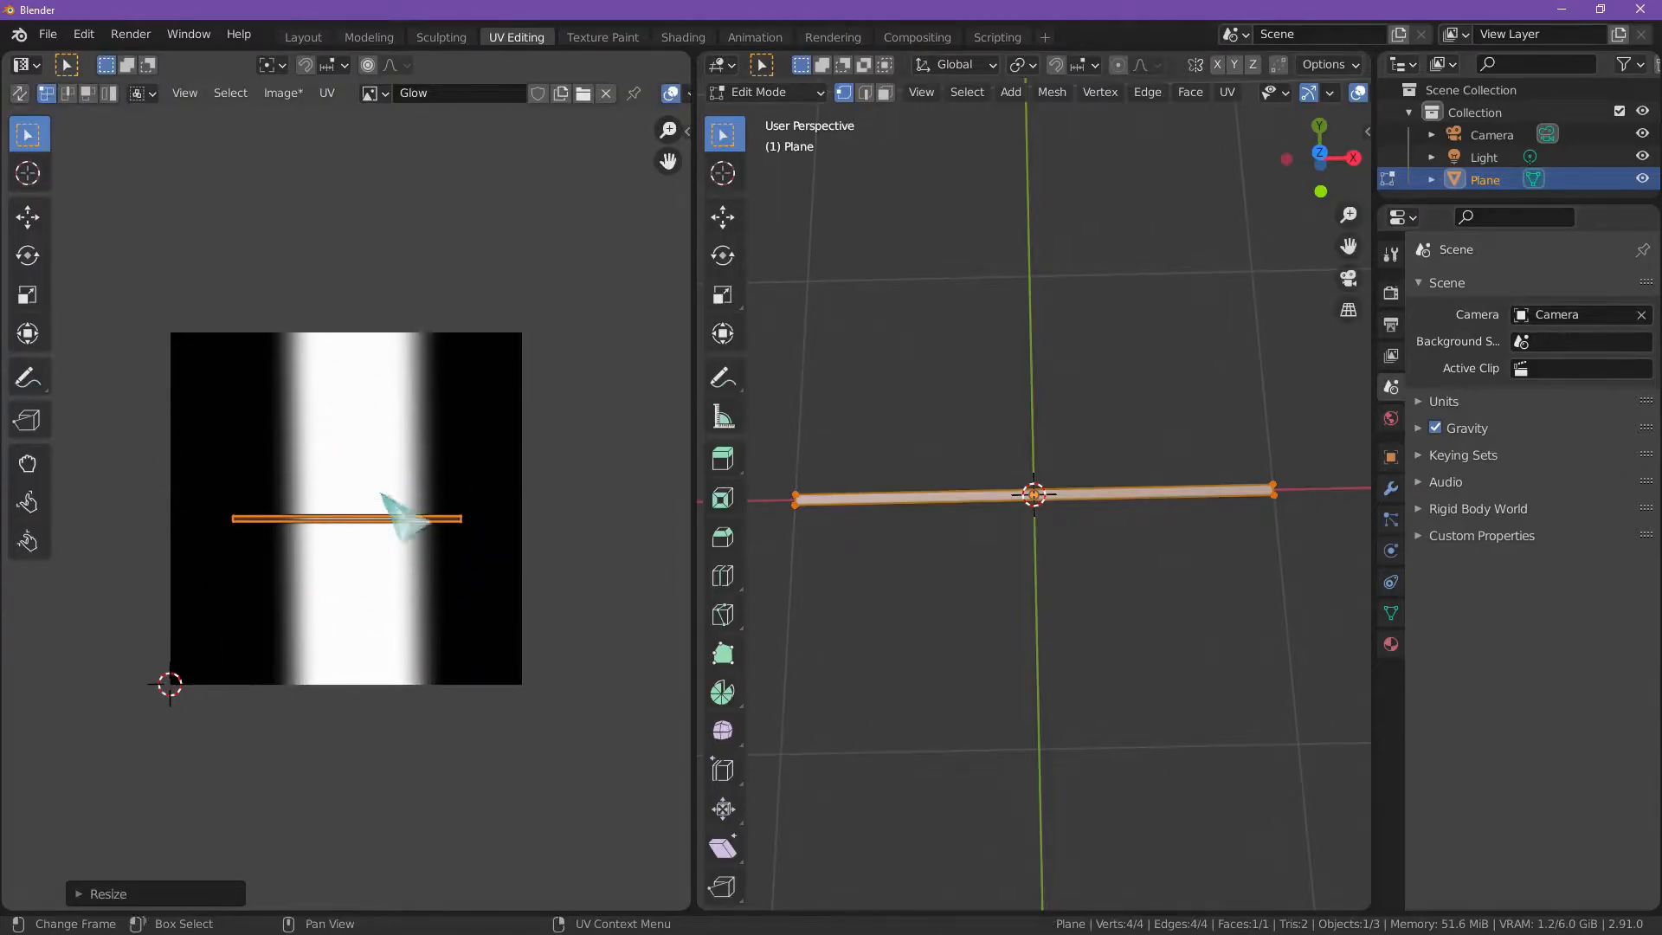
# Step: Add a Texture Coordinate node in Shading, place it before the Mapping node, and connect its UV output to Mapping's Vector input
pyautogui.click(683, 37)
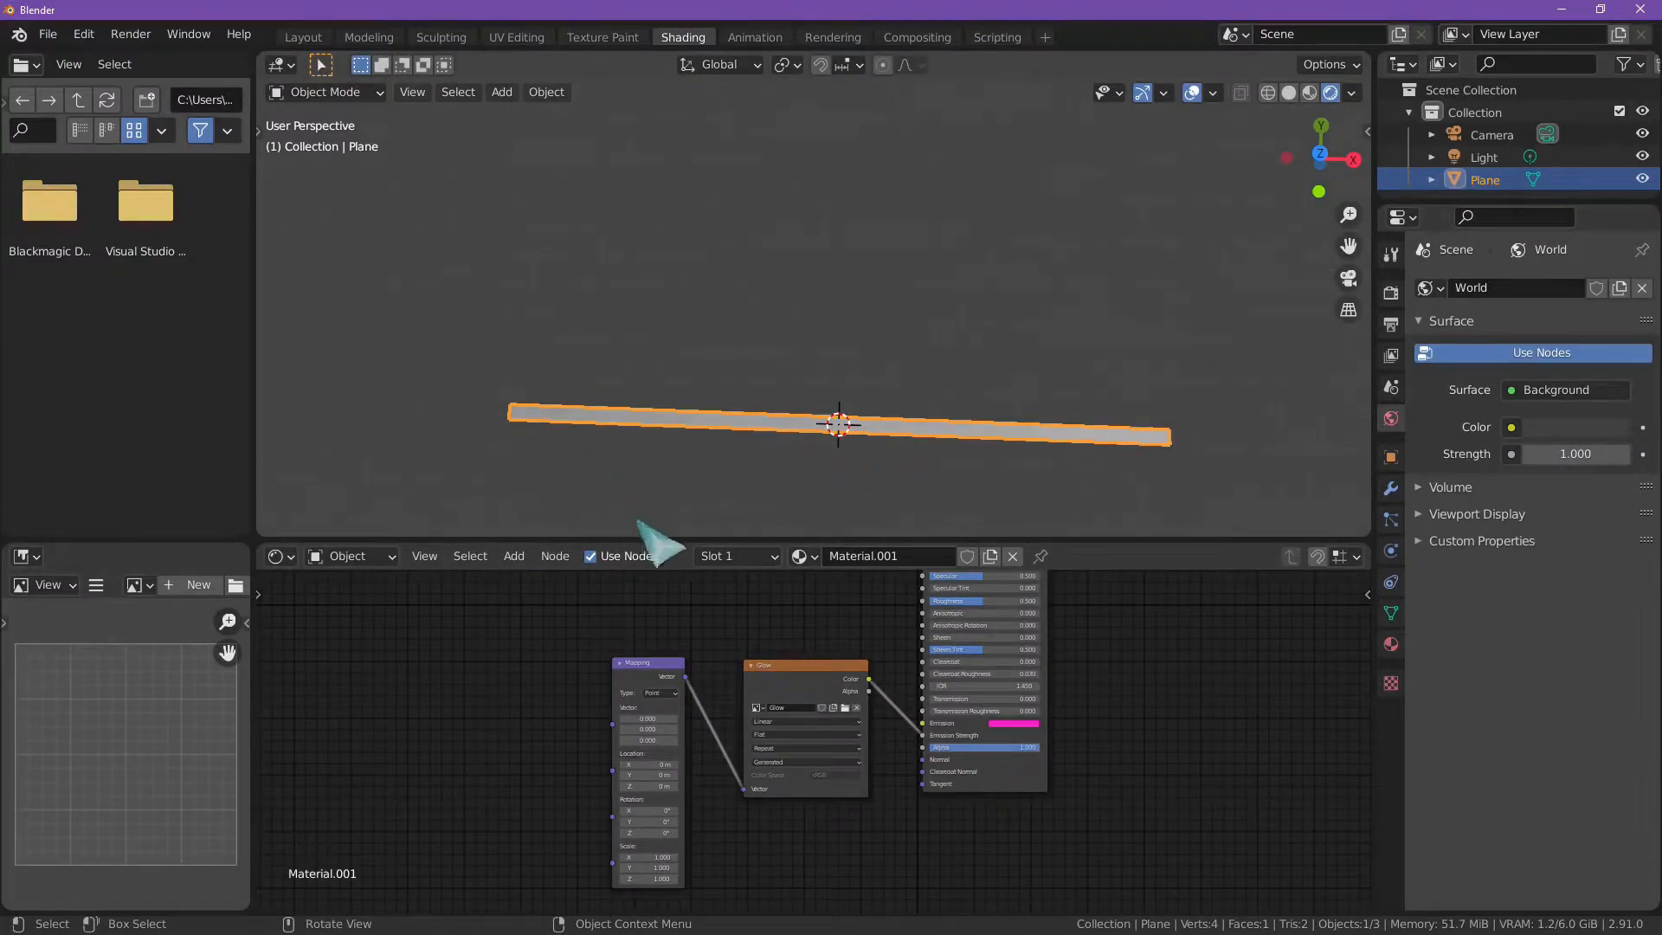
pyautogui.click(514, 555)
pyautogui.moveTo(541, 613)
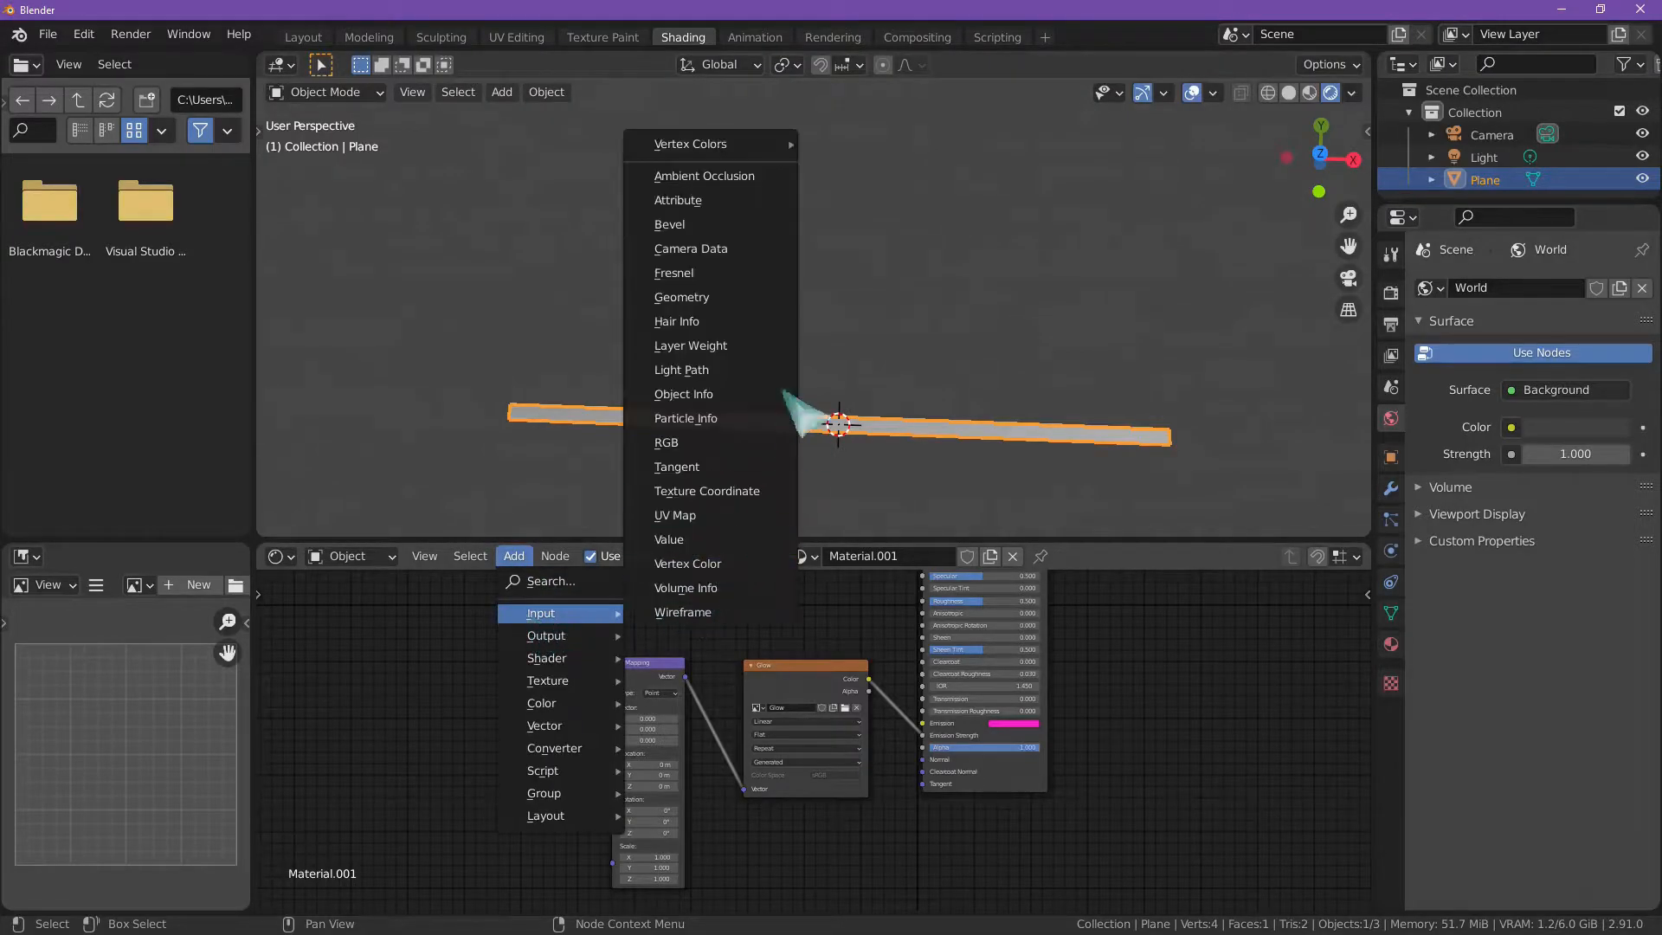
pyautogui.click(746, 490)
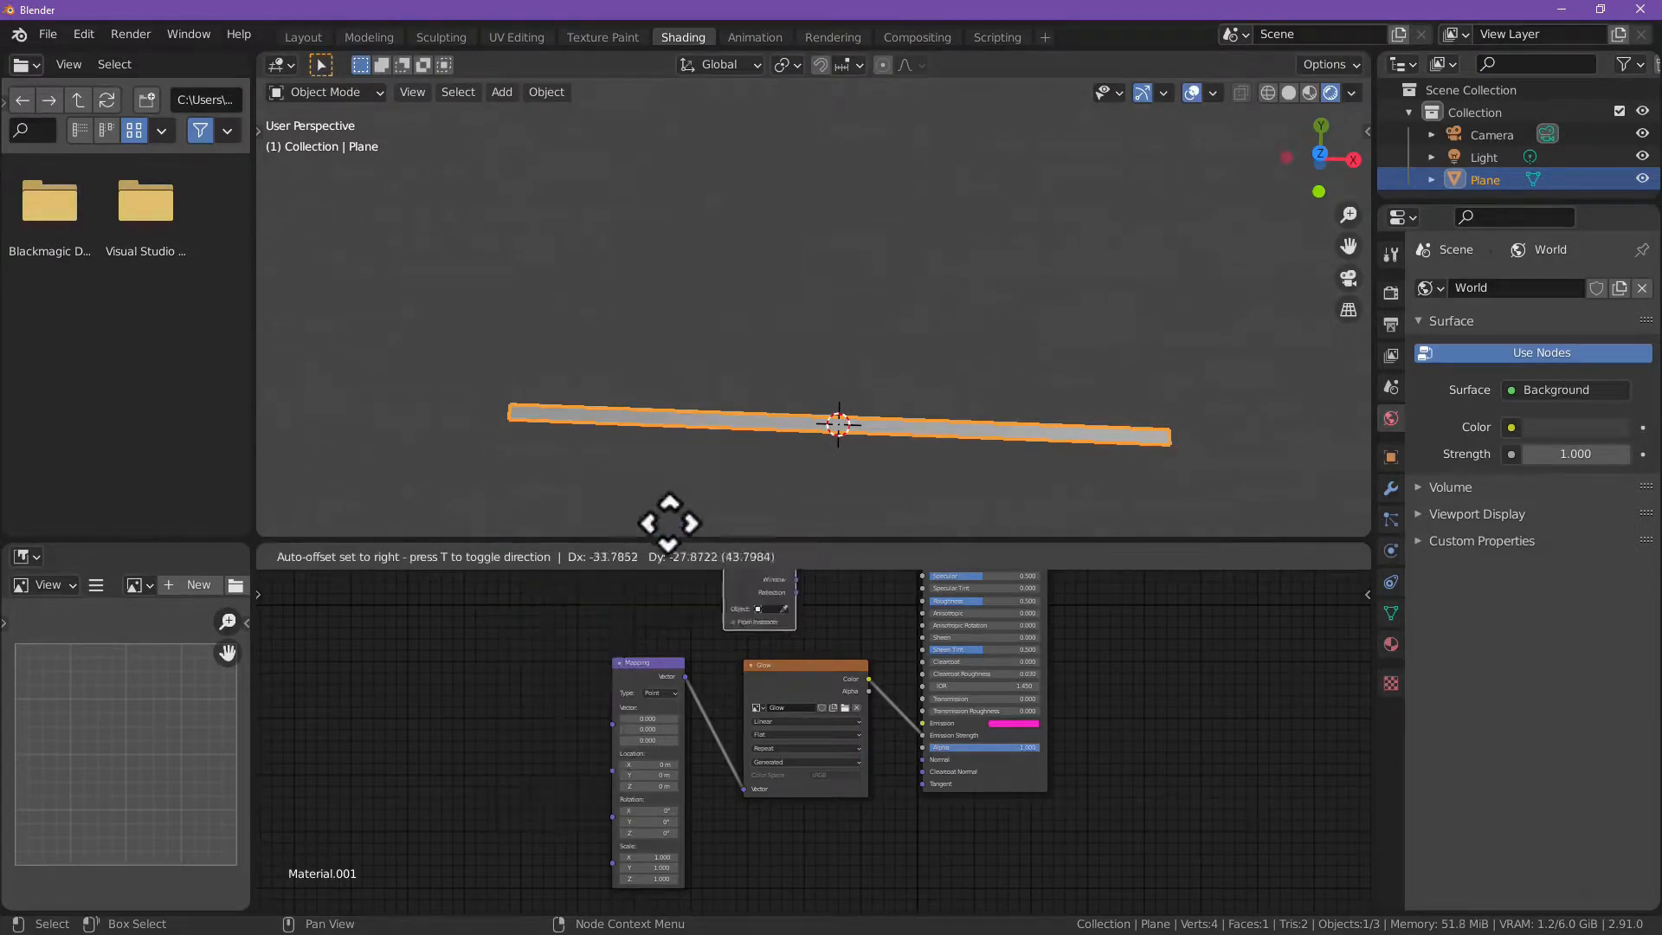
pyautogui.click(482, 704)
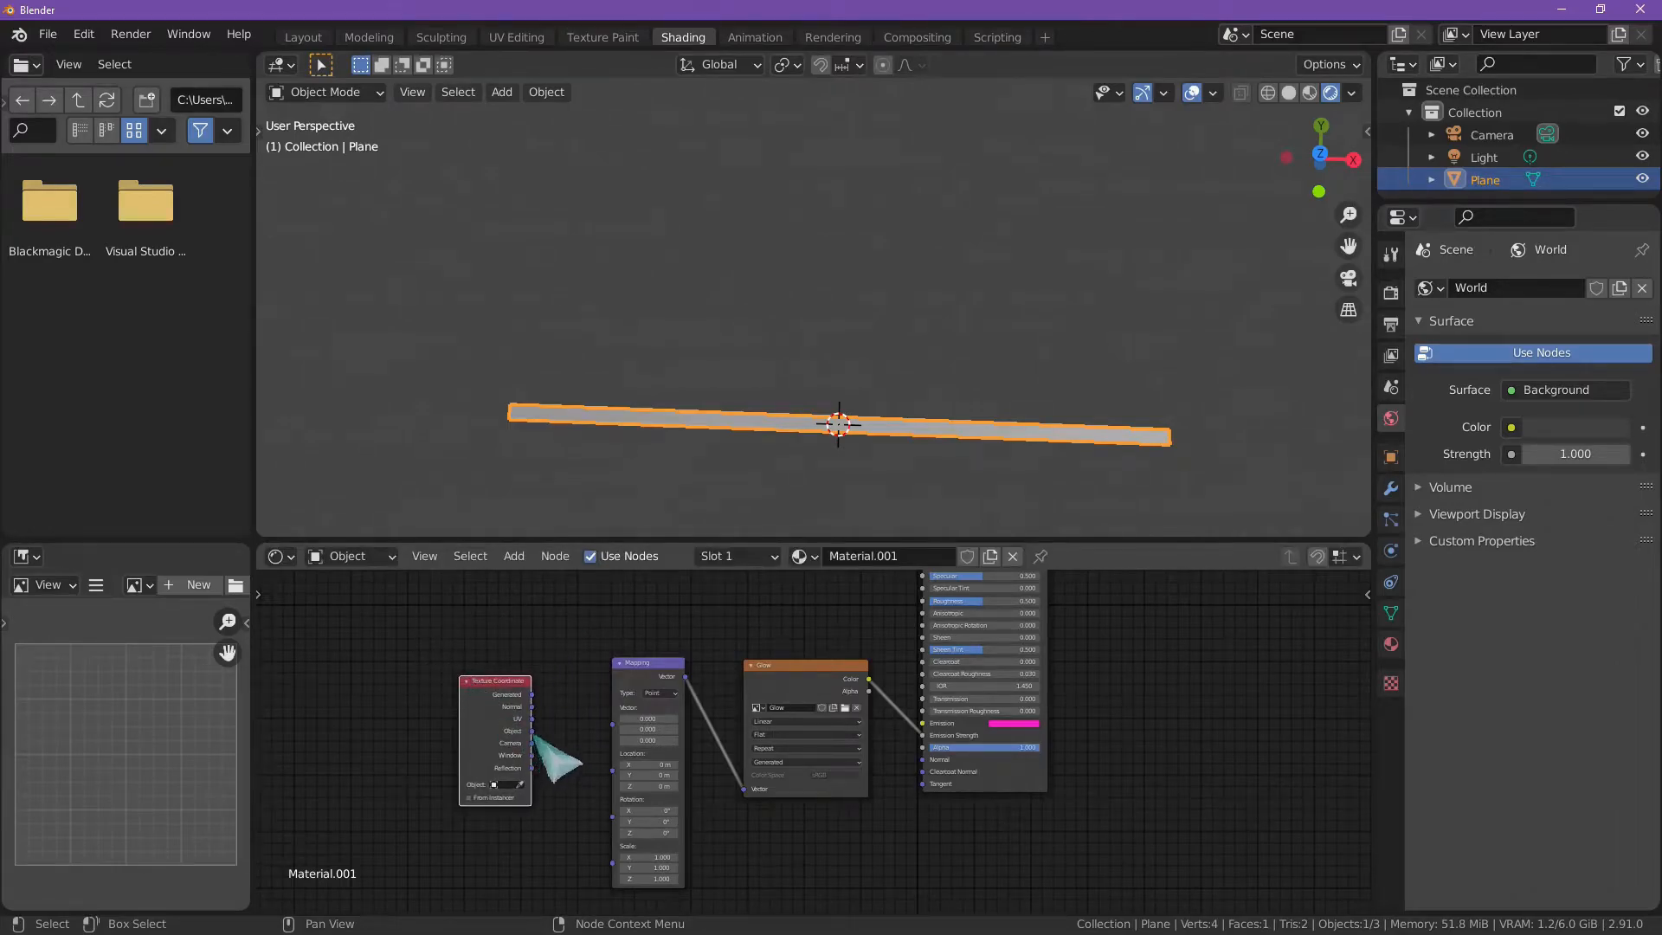
pyautogui.moveTo(533, 719); pyautogui.dragTo(613, 723)
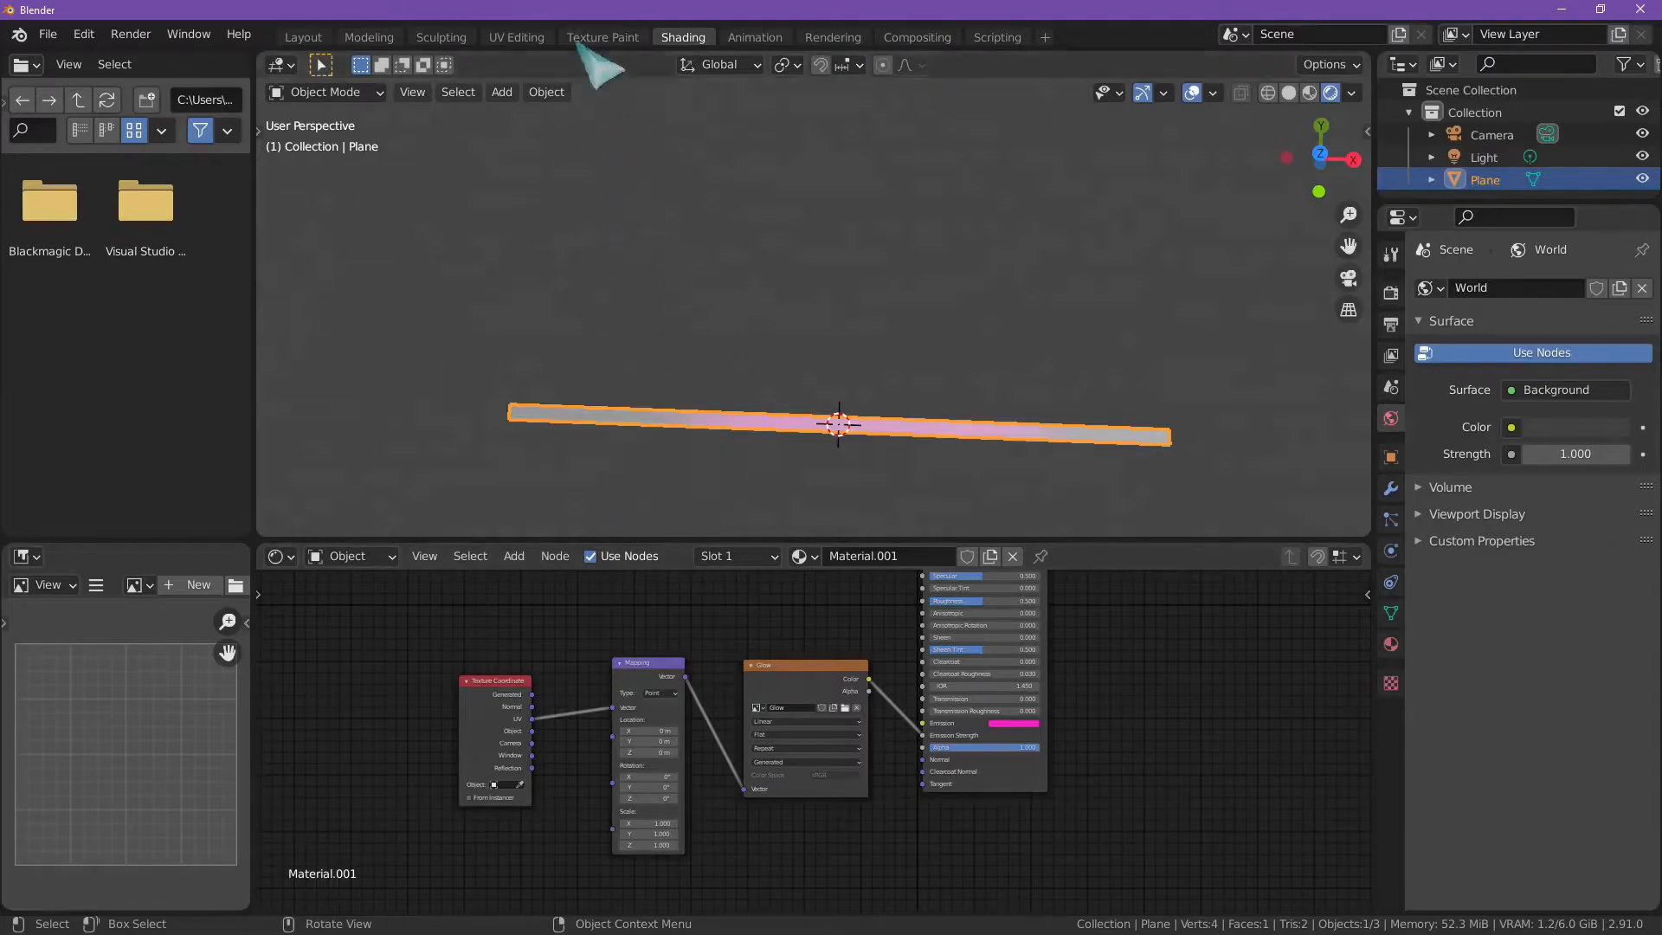
# Step: Move the whole UV strip slightly downward over the Glow image in UV Editing, keeping it across the white band
pyautogui.click(519, 38)
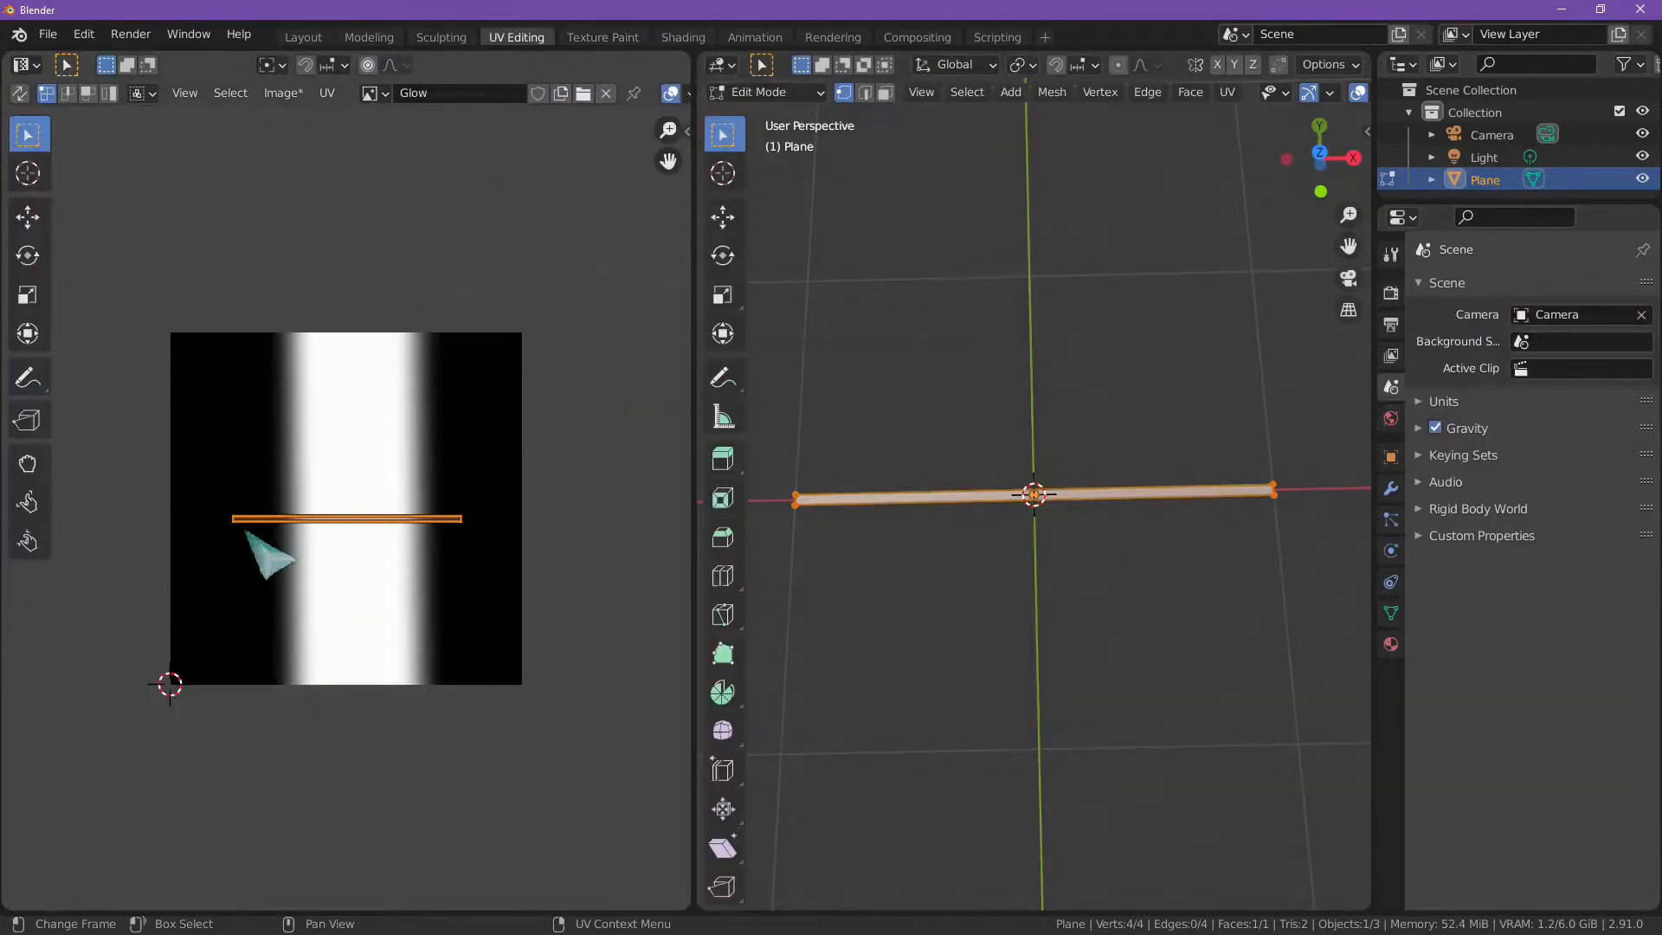
pyautogui.press('g')
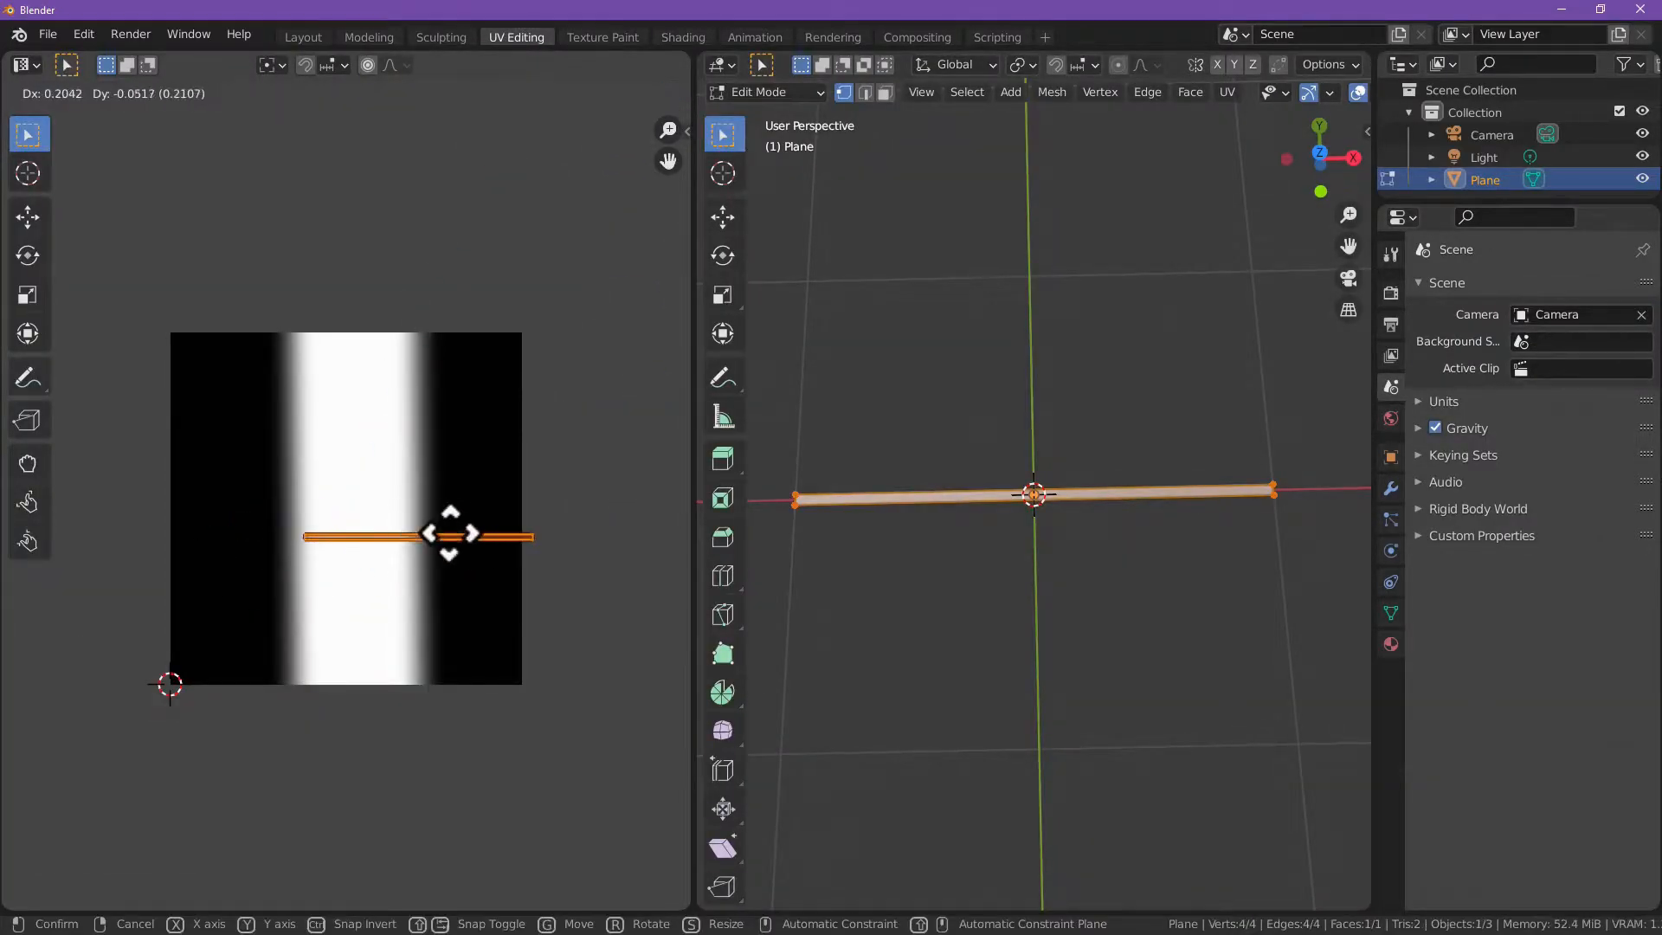
pyautogui.click(385, 524)
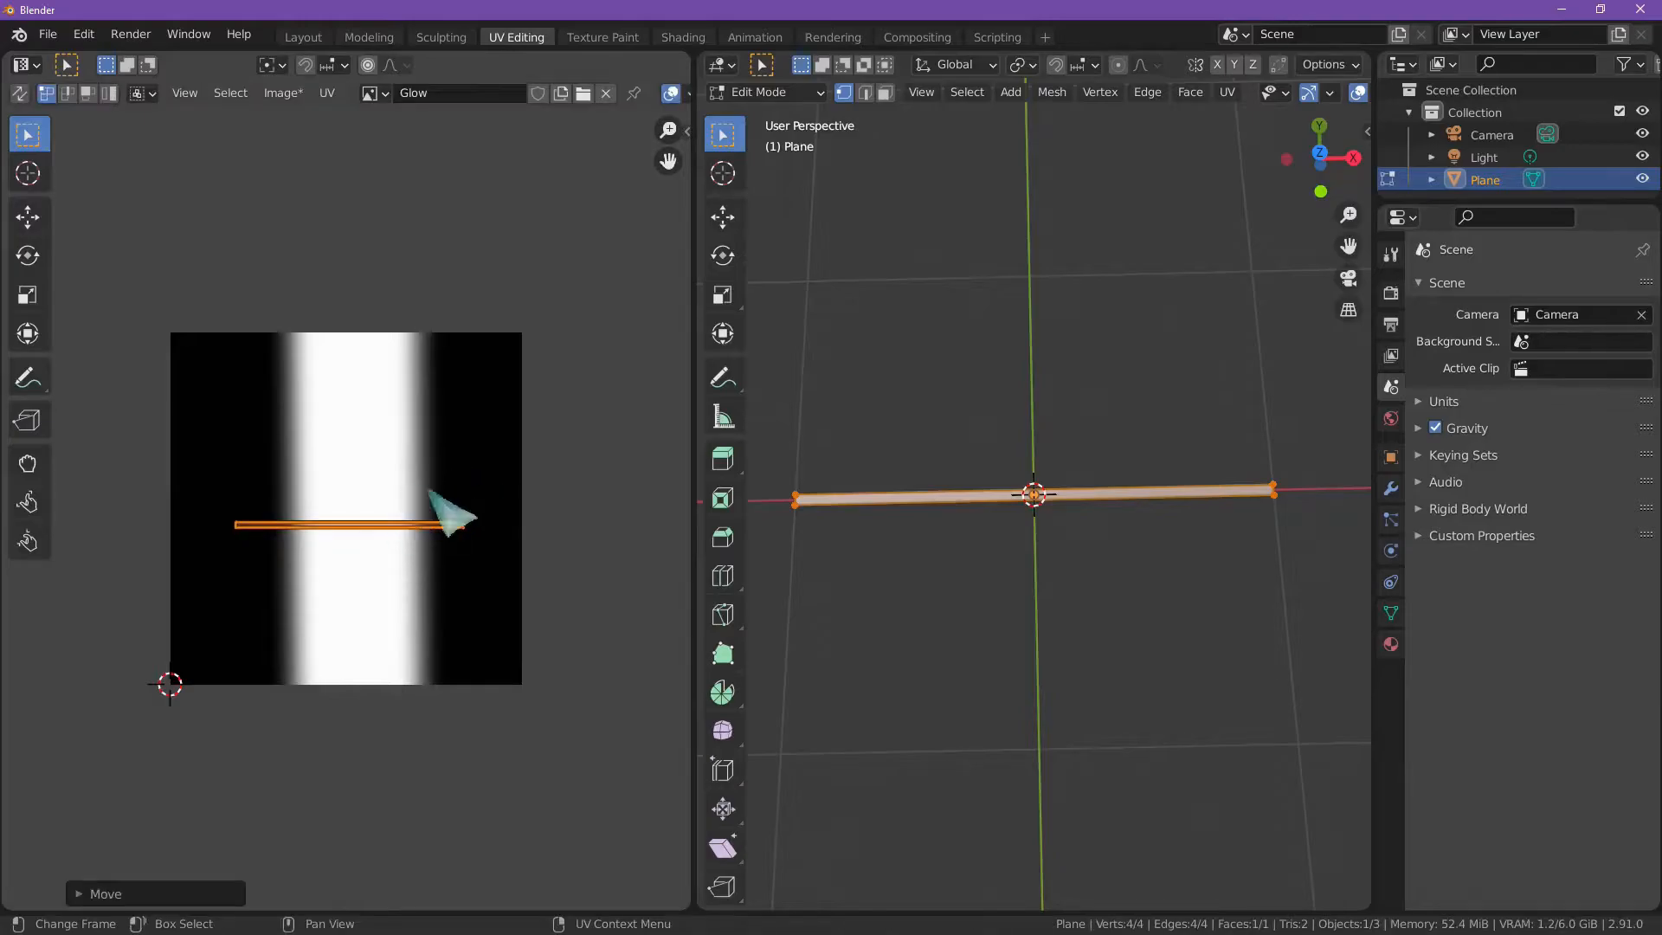
# Step: Shift the glow along the plane strip in Shading by changing the Mapping node's Location X
pyautogui.click(683, 39)
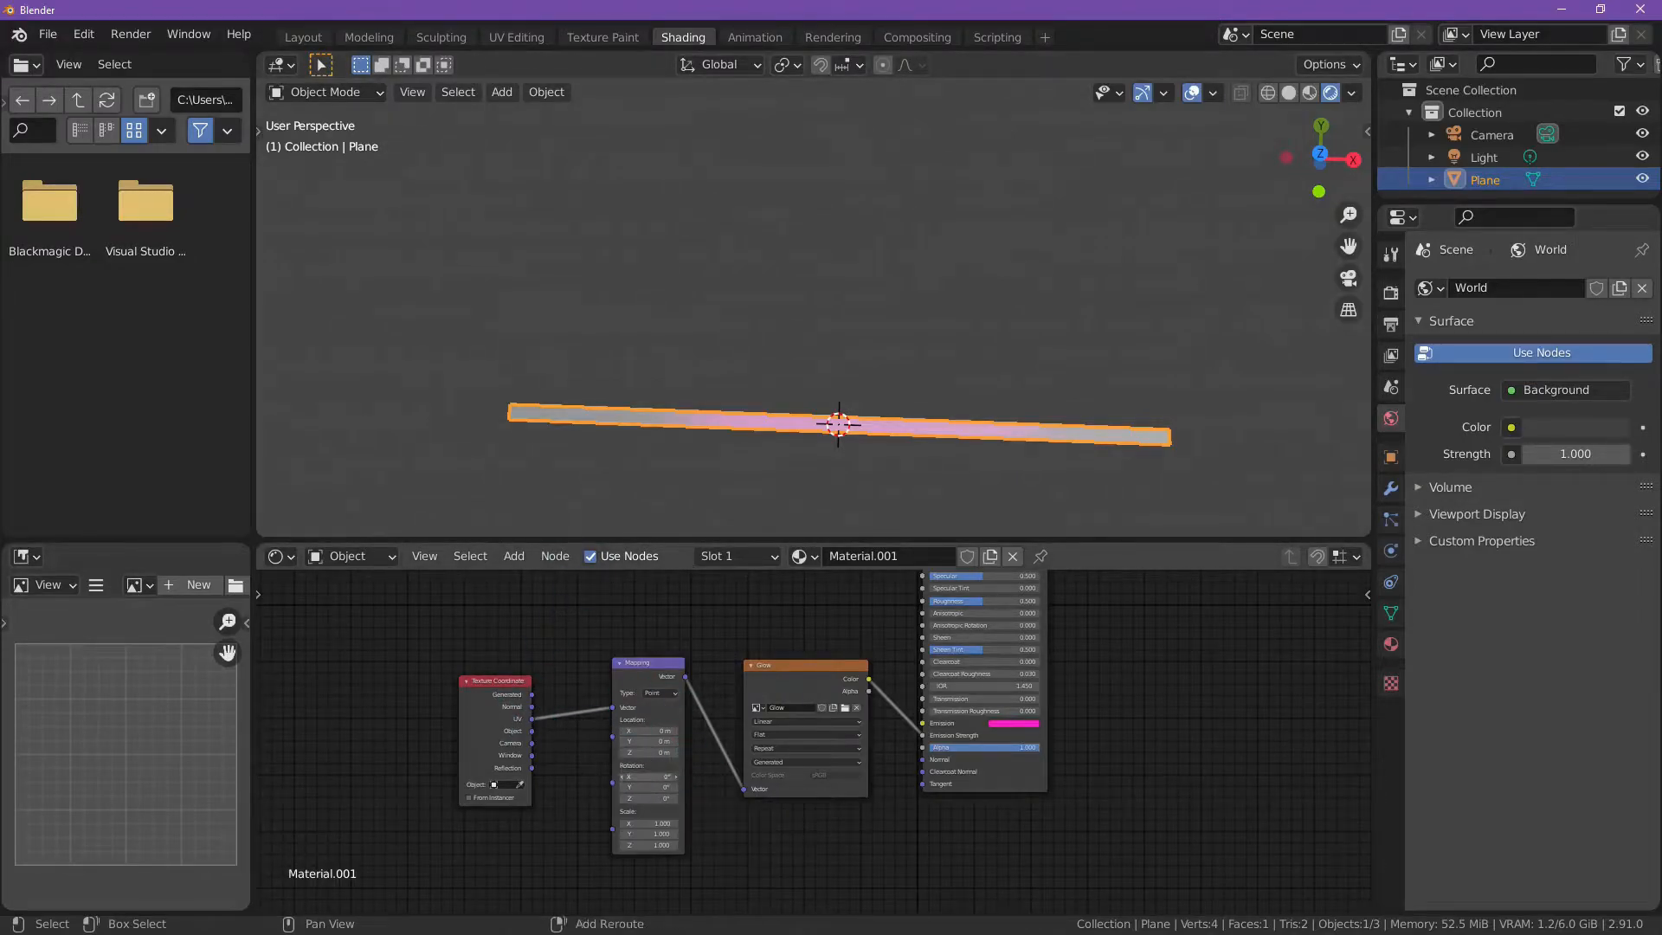
pyautogui.rightClick(643, 774)
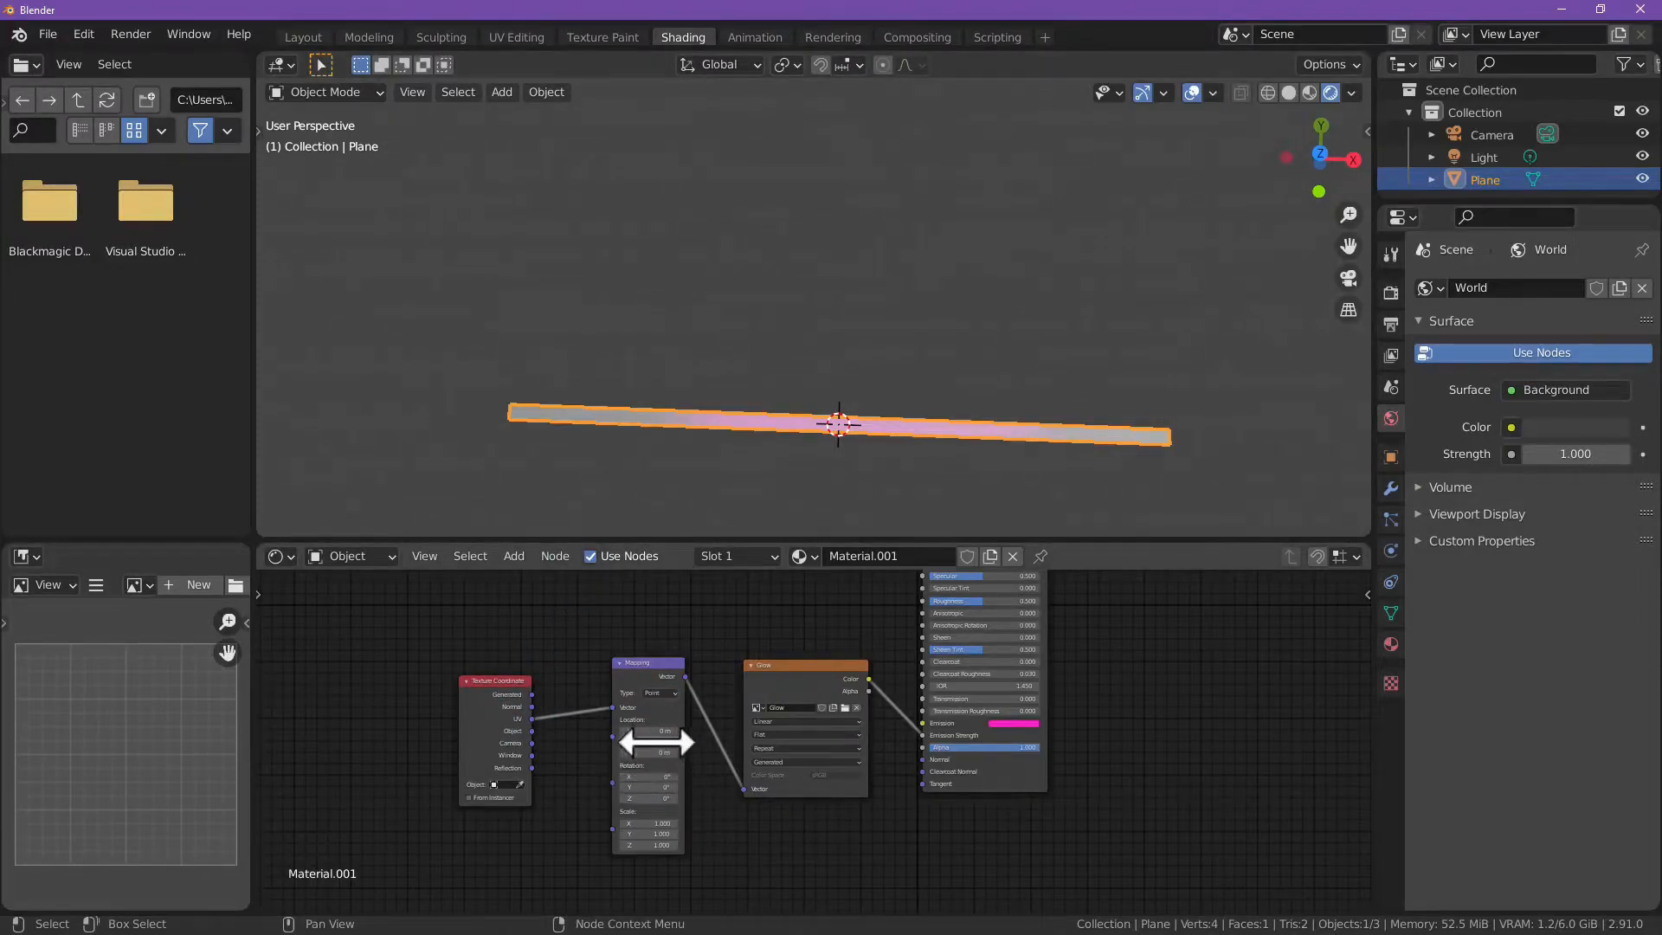
pyautogui.moveTo(649, 730); pyautogui.dragTo(660, 731)
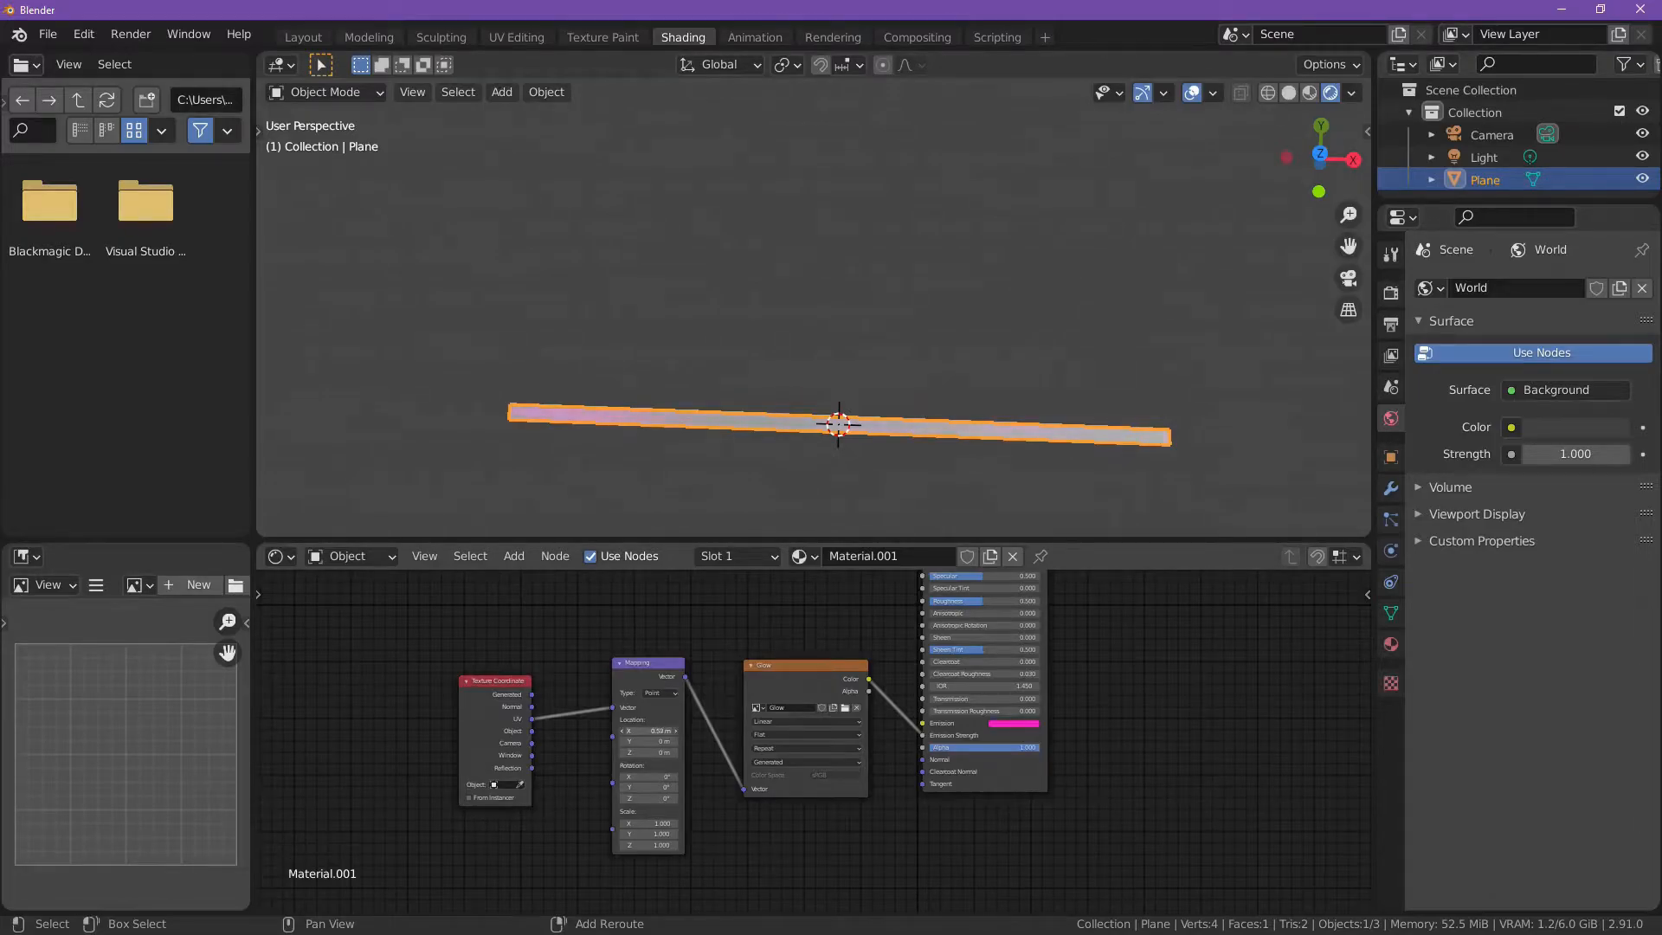
# Step: Rotate the whole UV strip 180 degrees about its centre in UV Editing, keeping it horizontal across the Glow image's white band
pyautogui.click(517, 37)
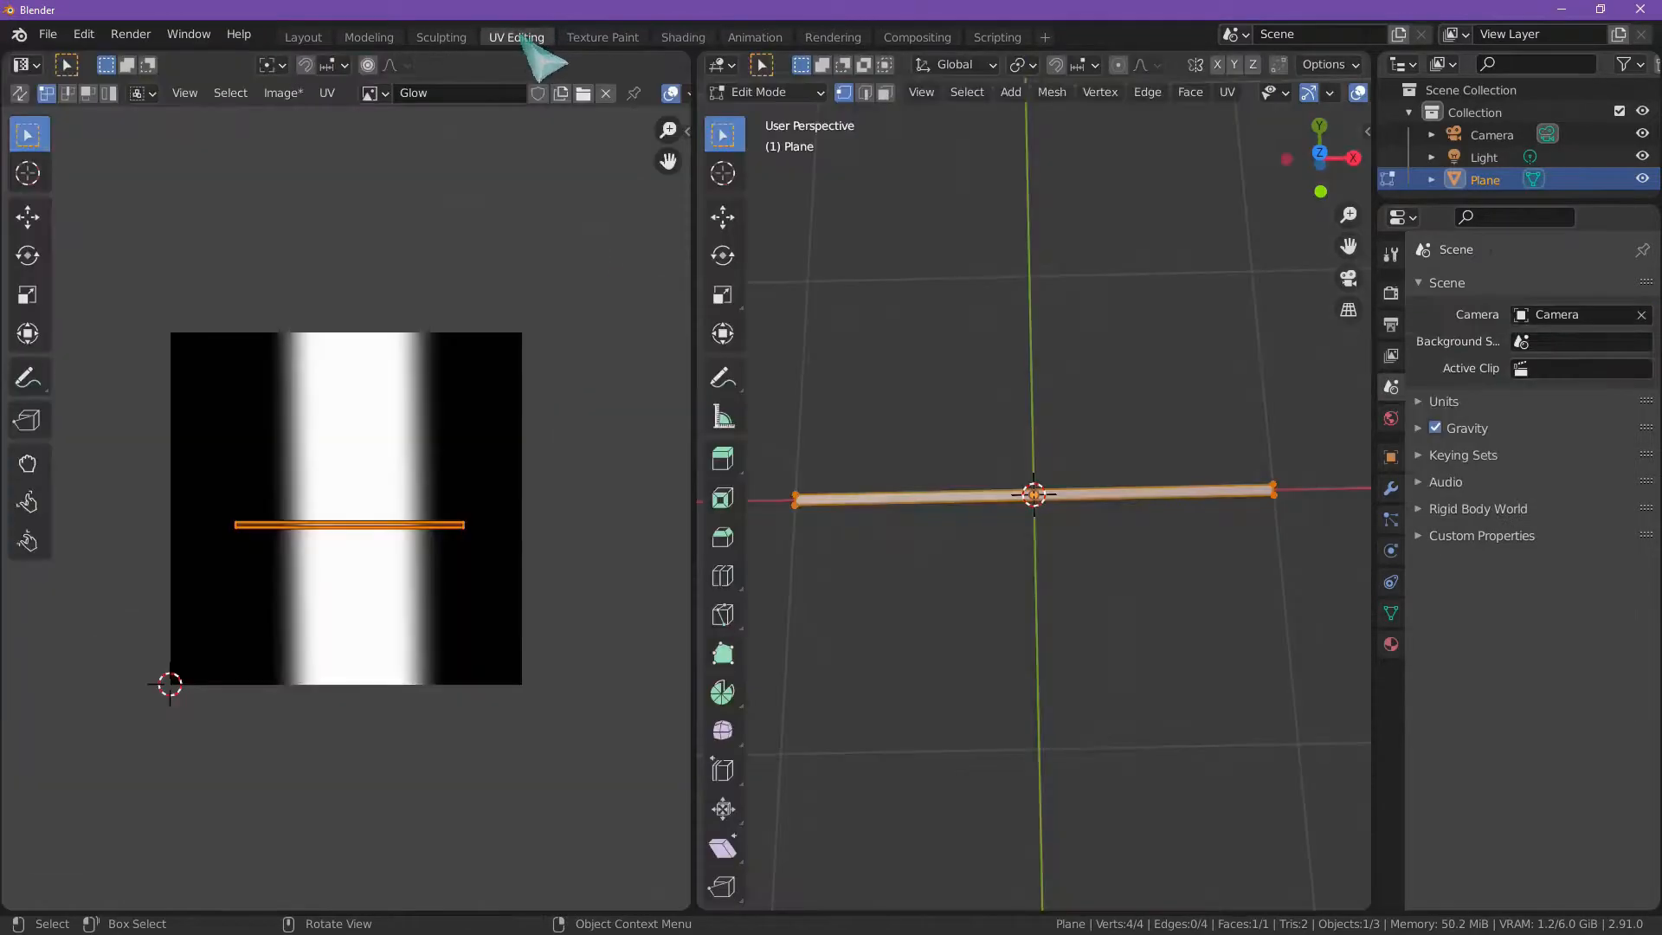
pyautogui.press('g')
pyautogui.rightClick(509, 517)
pyautogui.press('r')
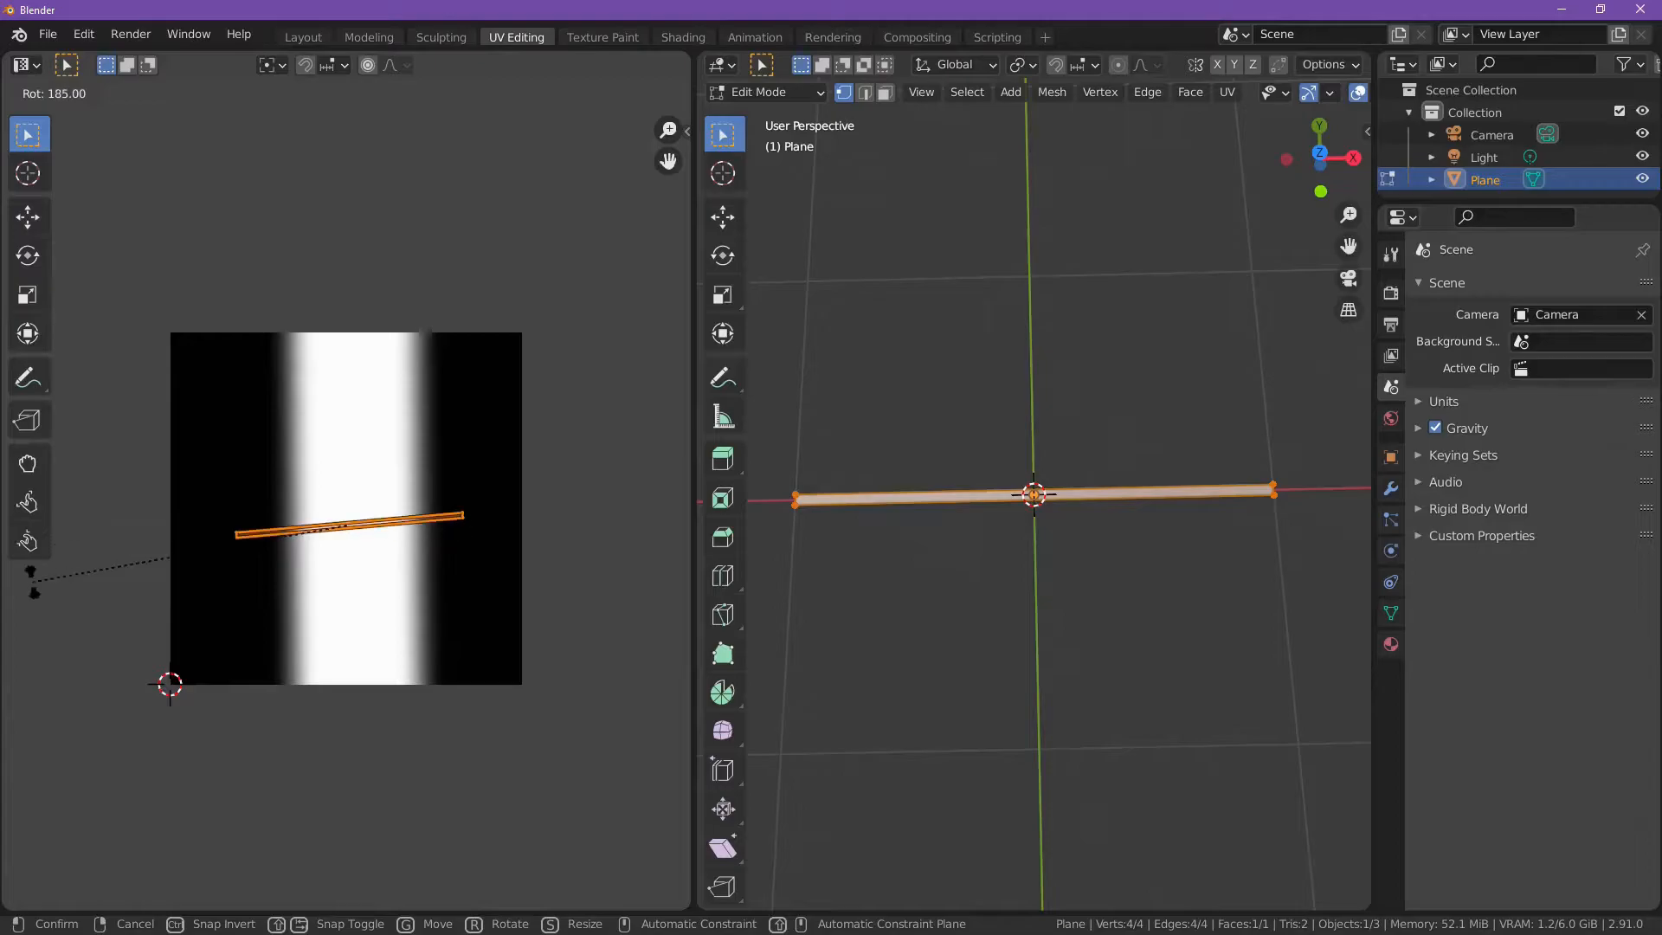
pyautogui.keyDown('ctrl'); pyautogui.click(44, 565); pyautogui.keyUp('ctrl')
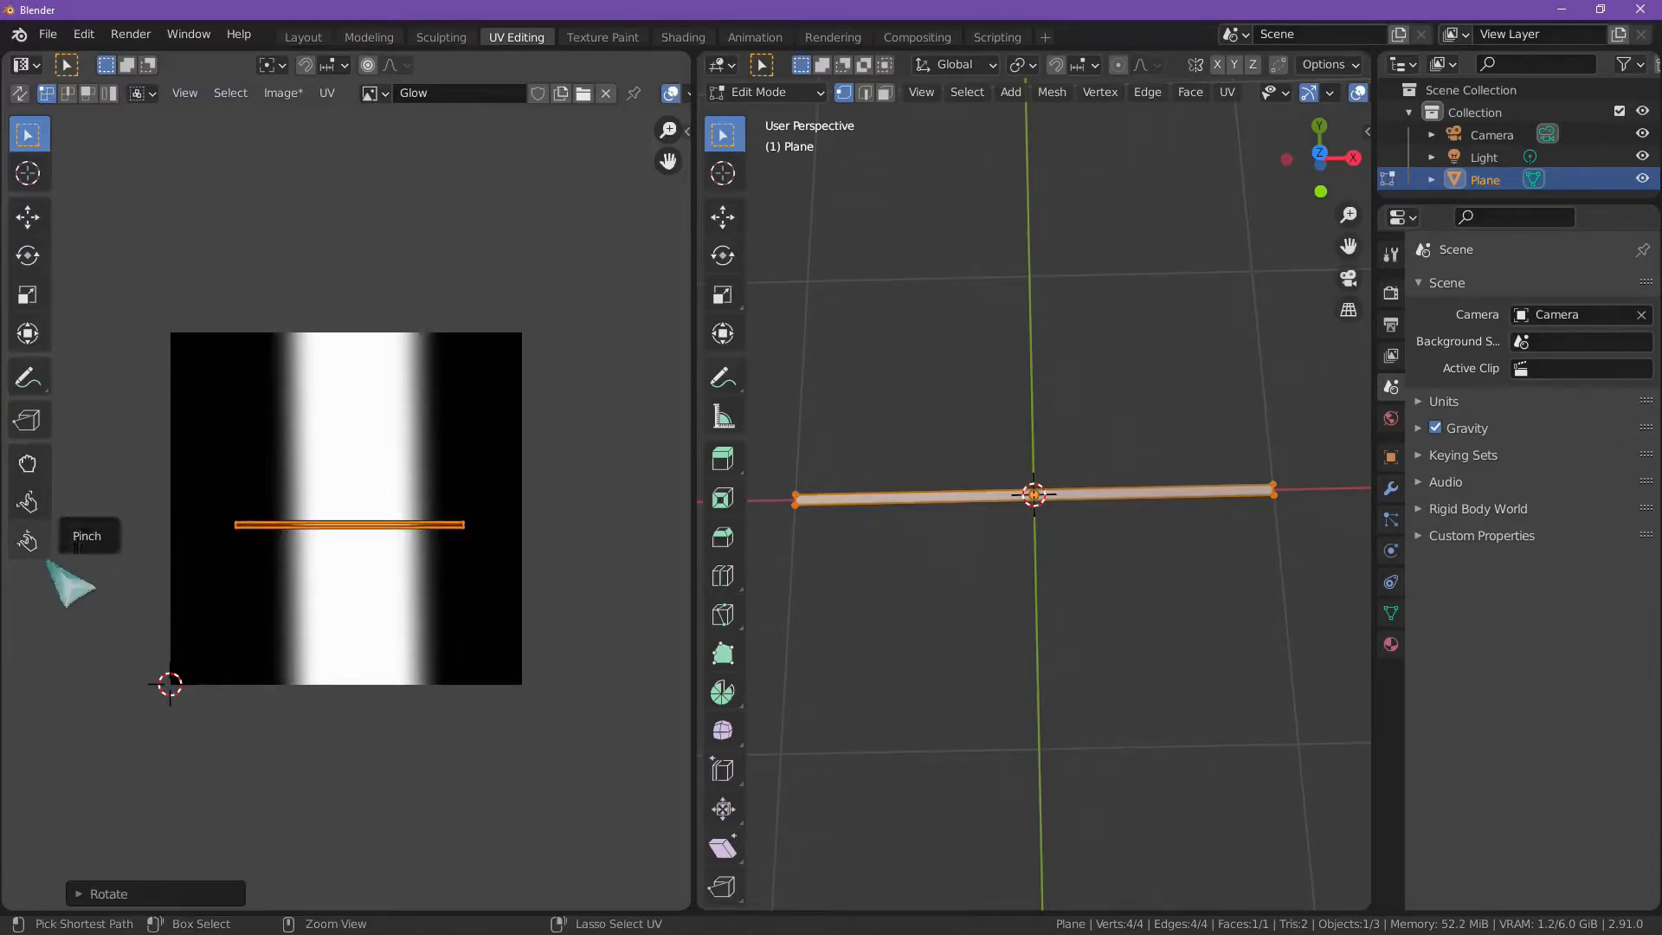
# Step: Test the glow's travel in Shading by varying the Mapping node's Location X, and return it to 0 m
pyautogui.click(682, 38)
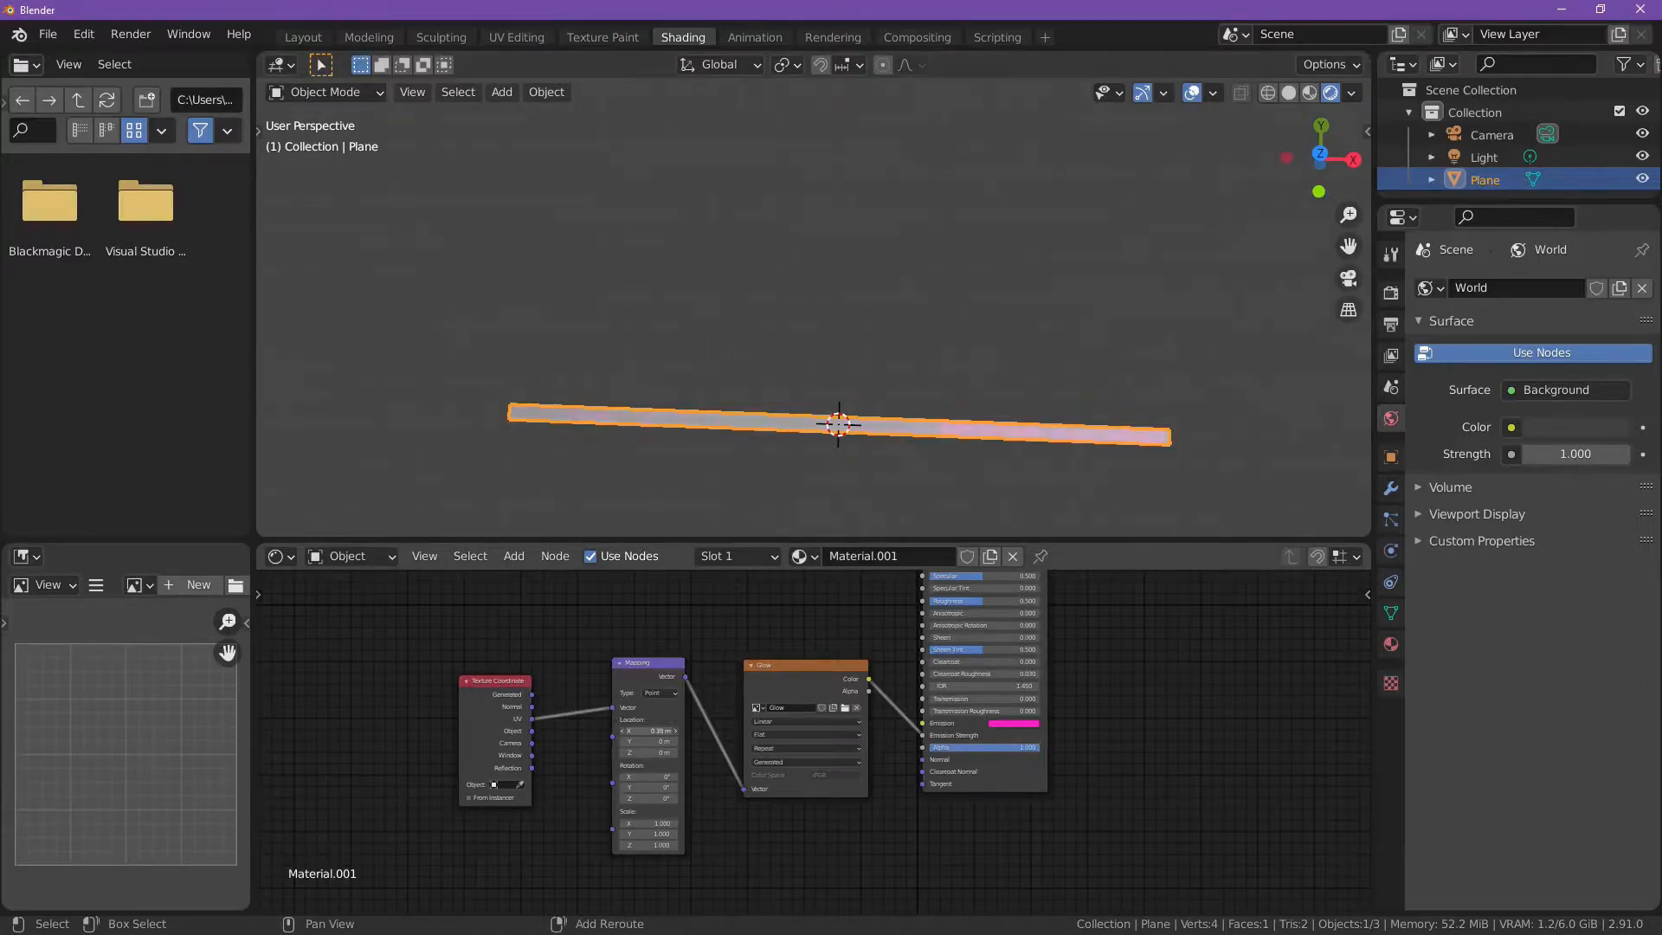
pyautogui.moveTo(672, 732); pyautogui.dragTo(642, 732)
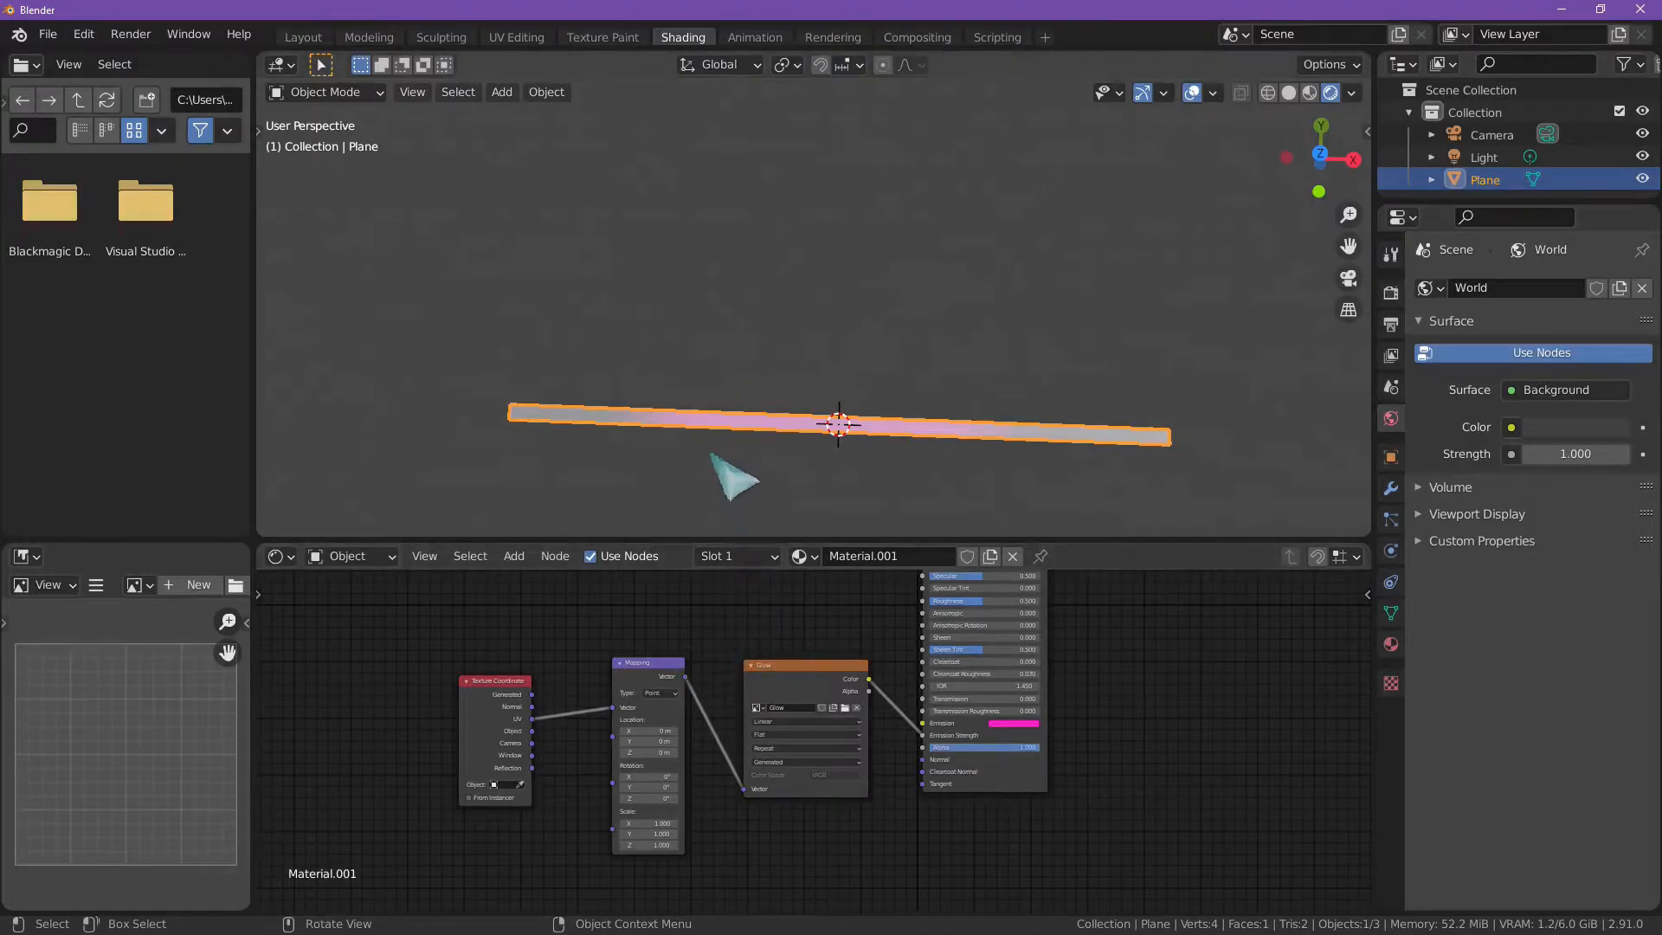
# Step: Examine the glow along the plane strip in Shading and compare it with the UV layout in UV Editing
pyautogui.moveTo(710, 452); pyautogui.dragTo(719, 480, button='middle')
pyautogui.scroll(3, 737, 450)
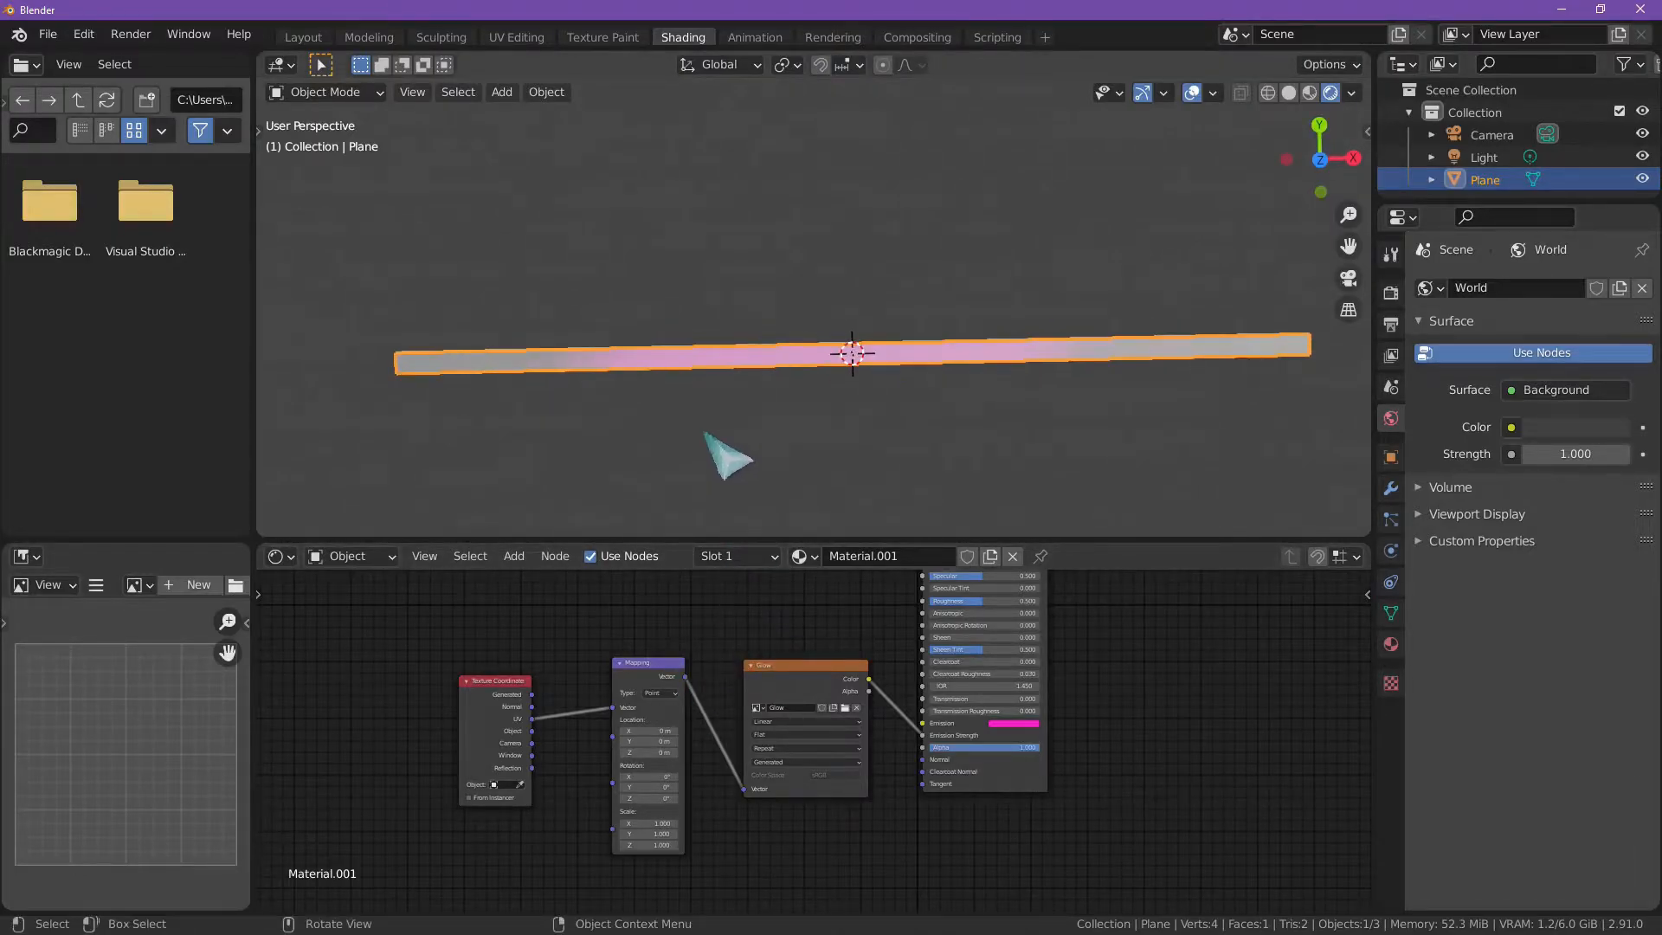
pyautogui.scroll(-1, 711, 428)
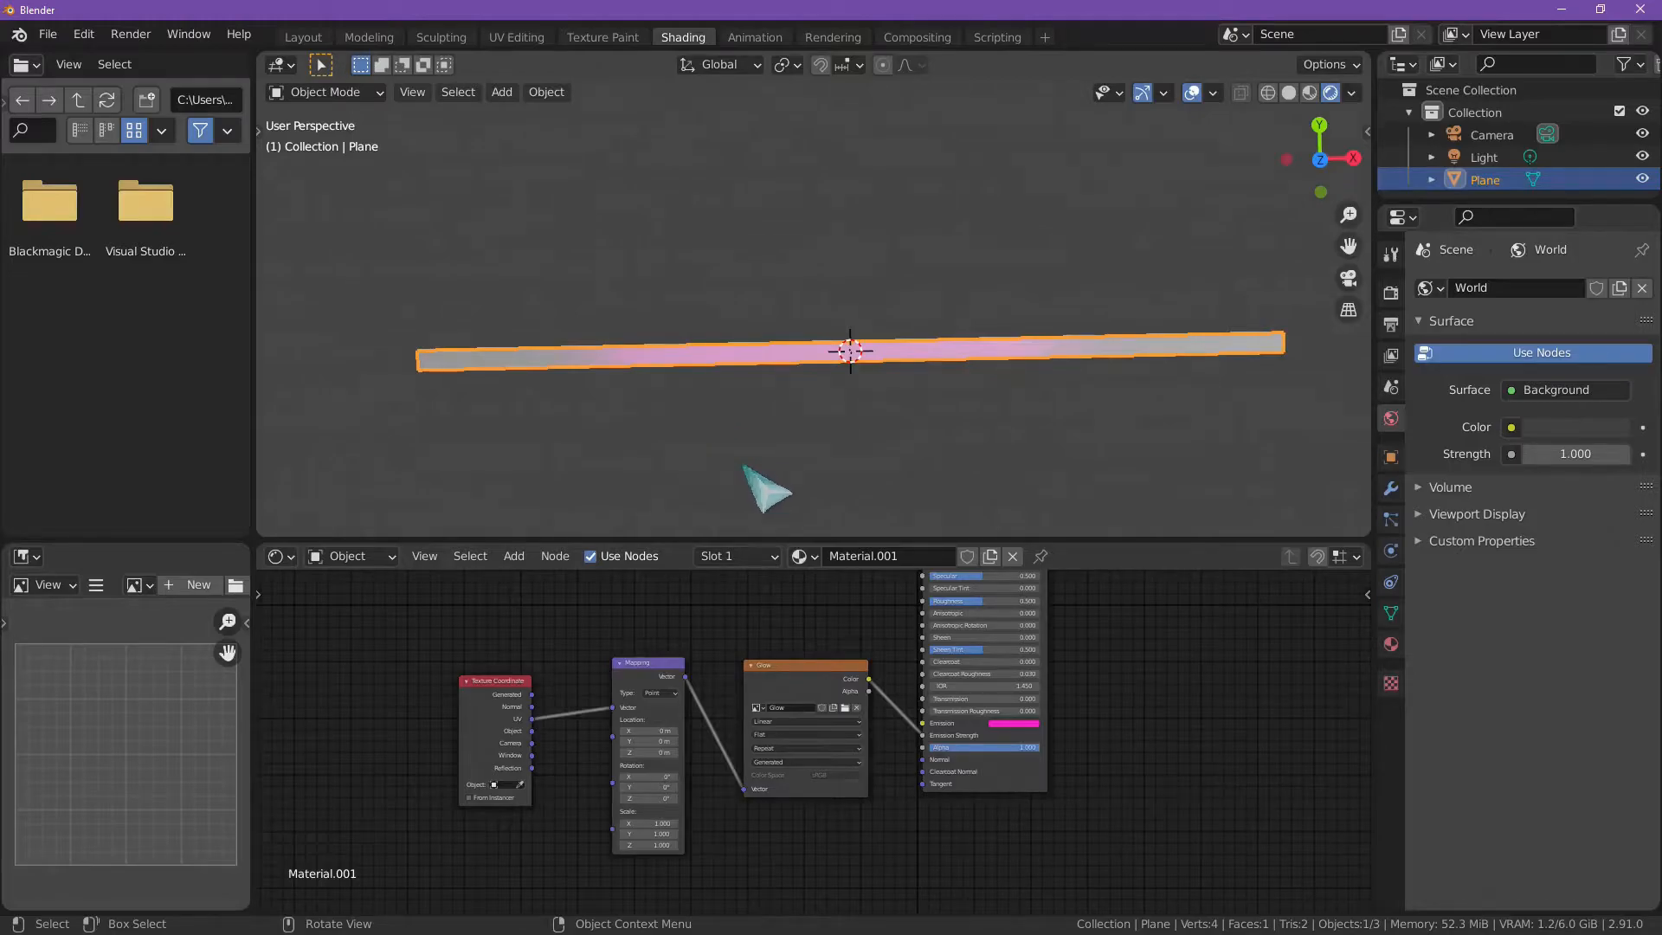
pyautogui.click(516, 37)
pyautogui.click(680, 37)
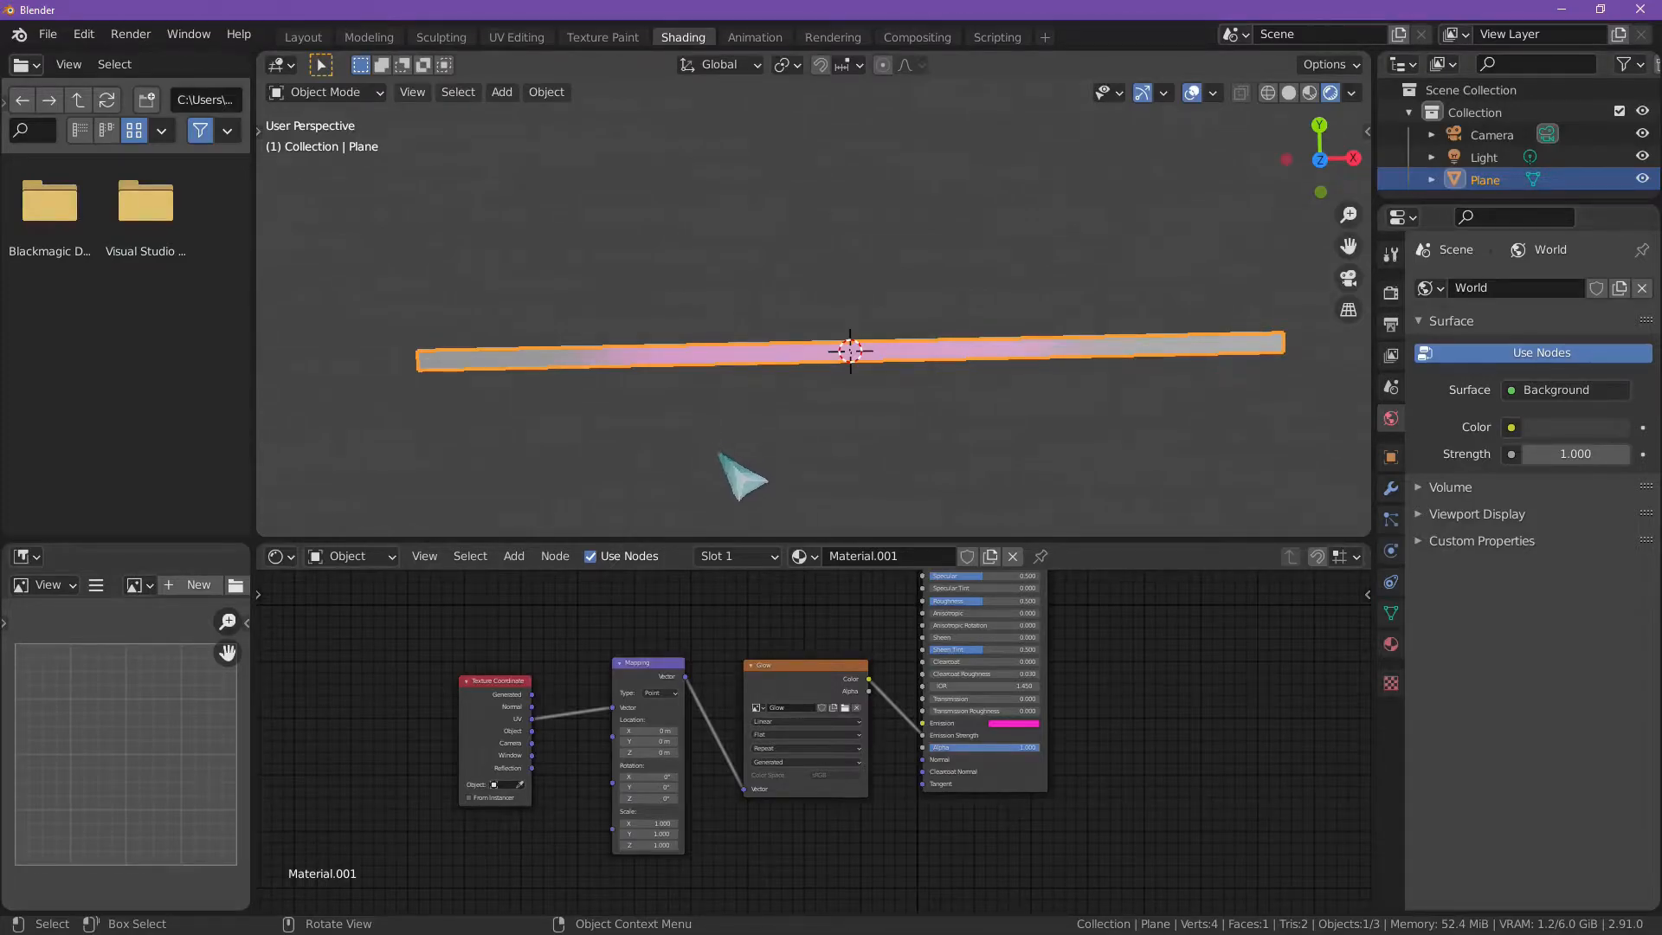
pyautogui.scroll(-3, 778, 416)
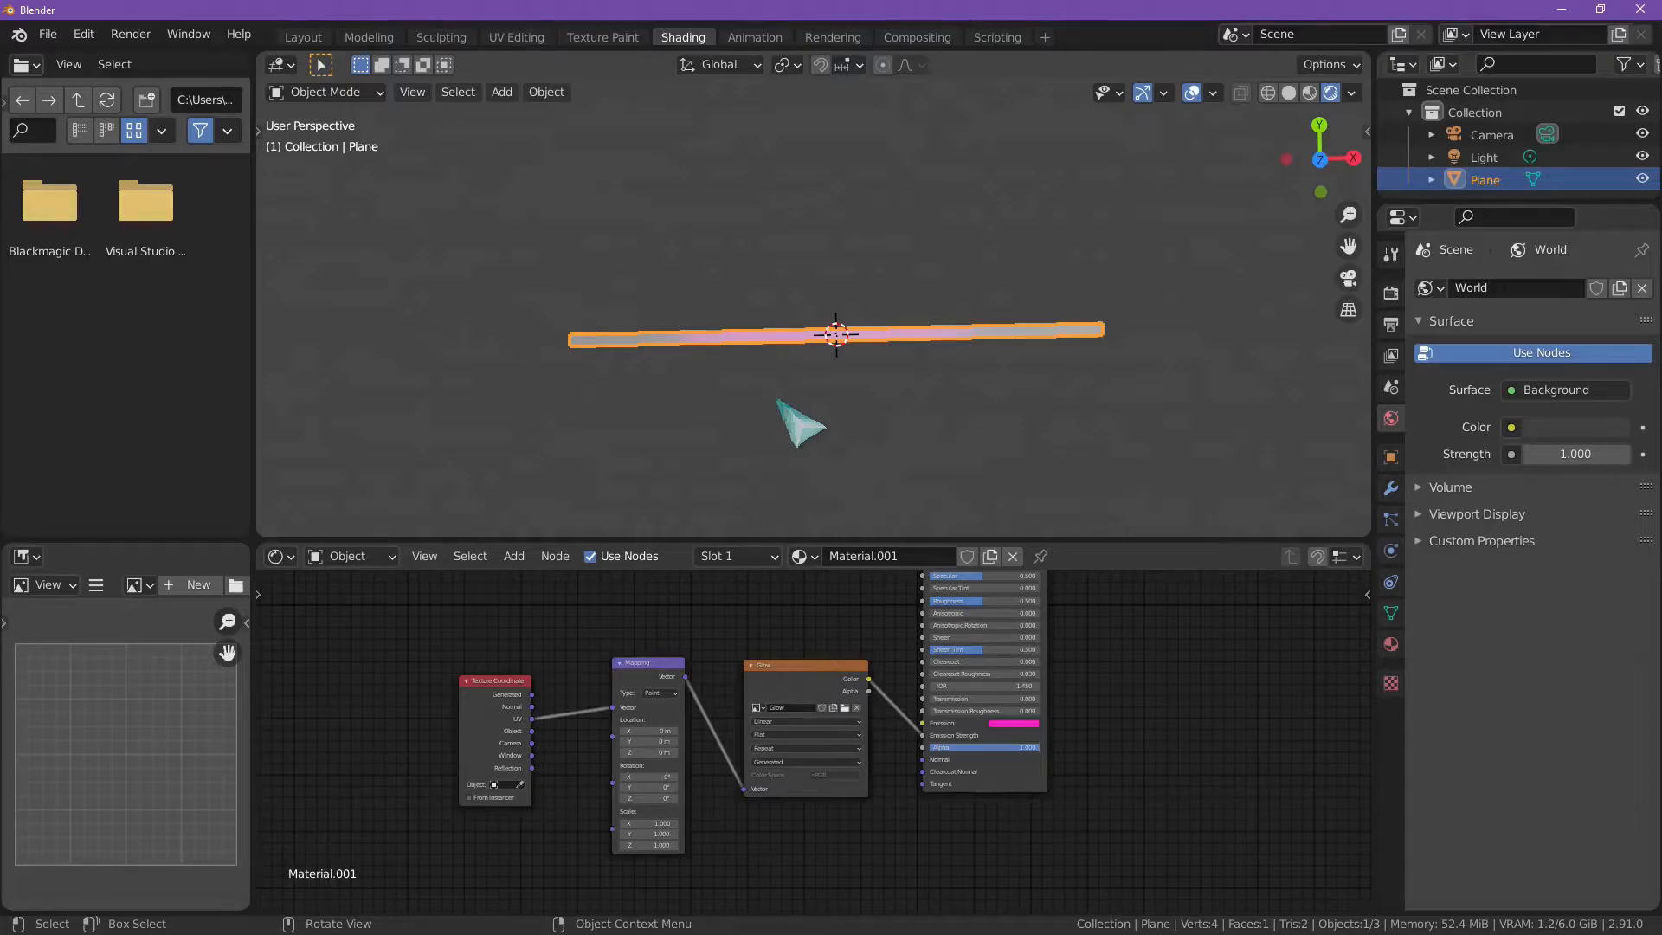
pyautogui.scroll(-2, 807, 399)
pyautogui.scroll(3, 830, 391)
# Step: Deselect the strip and change the World background colour to a very dark navy blue
pyautogui.click(893, 408)
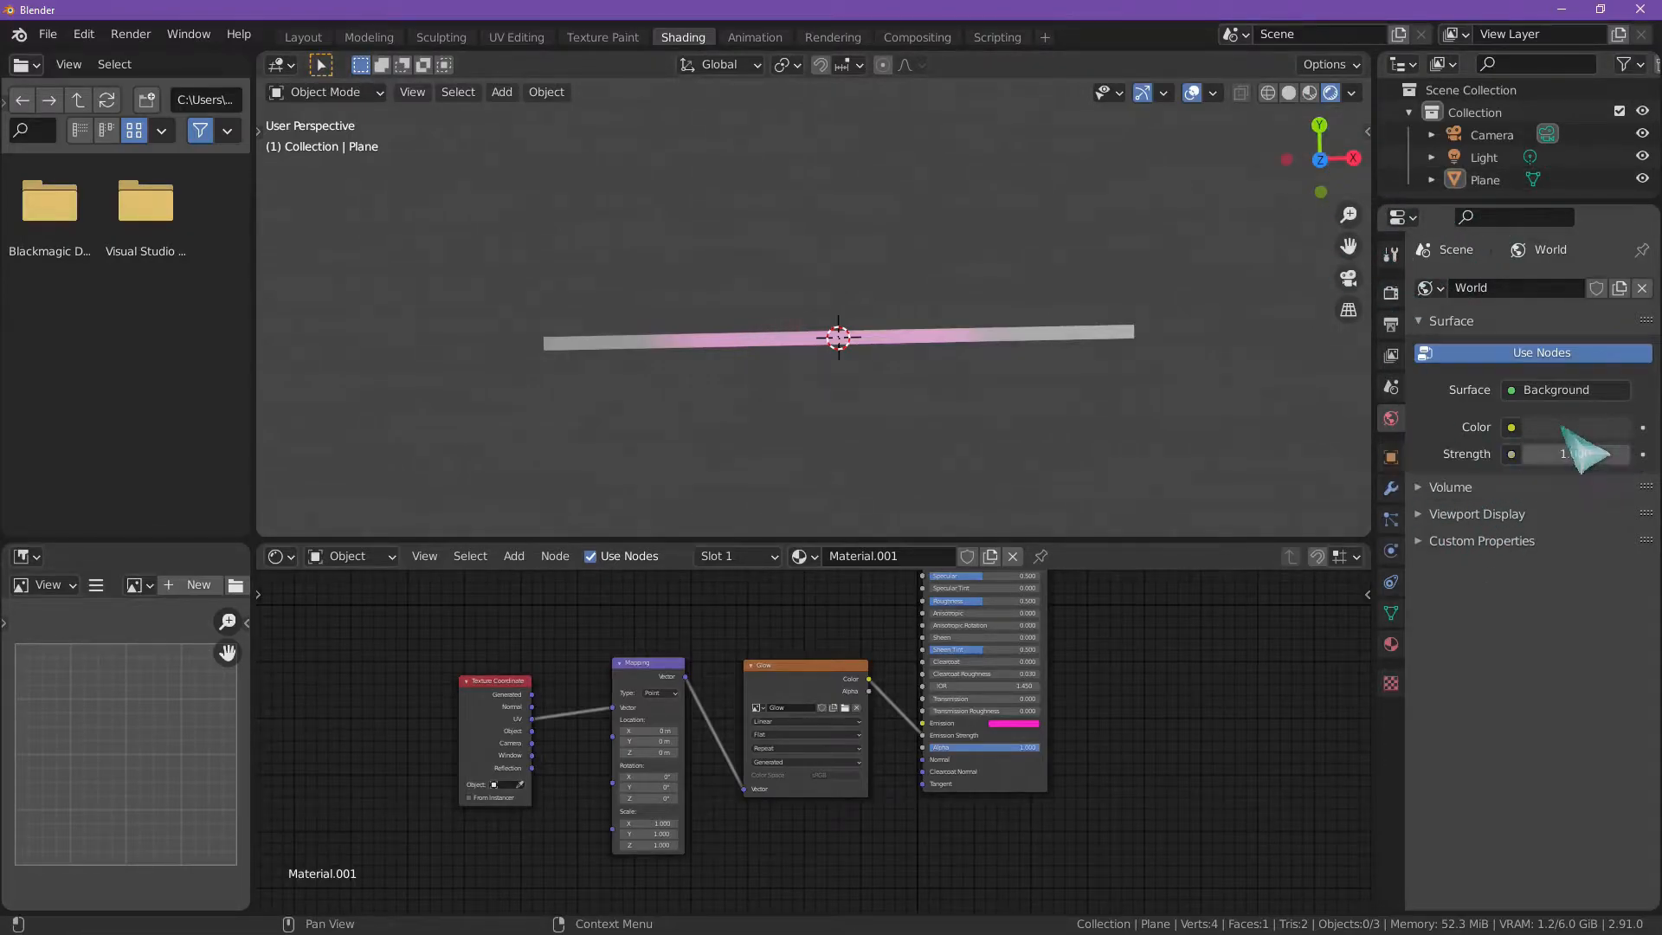
pyautogui.click(1568, 427)
pyautogui.moveTo(1611, 229); pyautogui.dragTo(1612, 273)
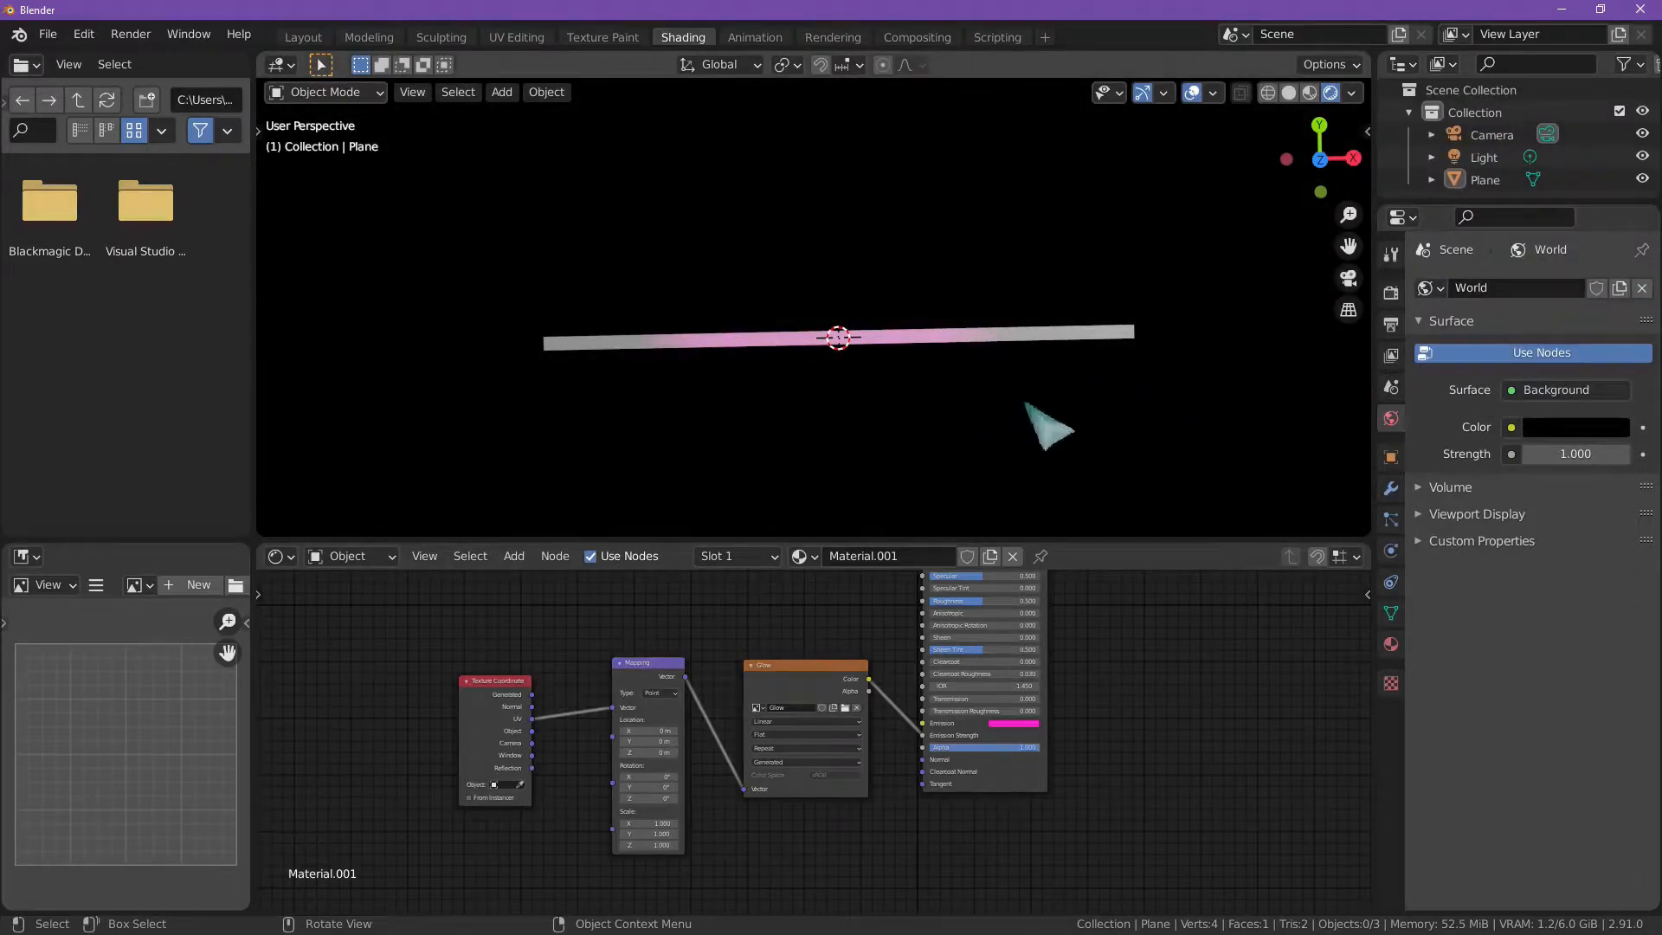
pyautogui.click(1617, 430)
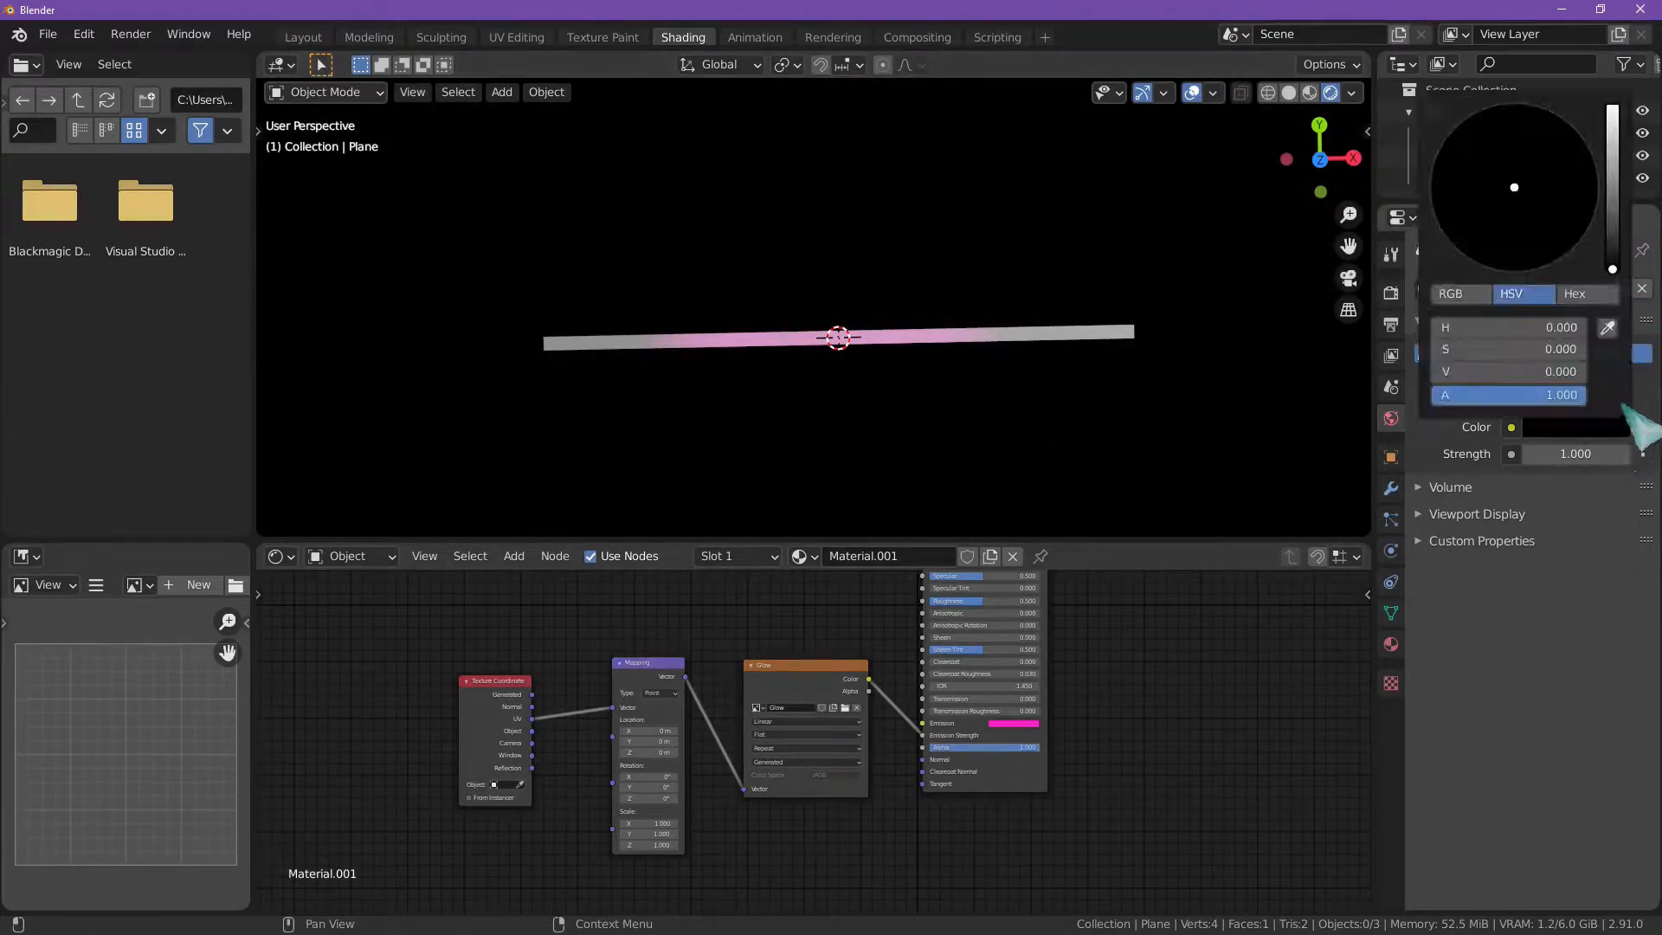
pyautogui.click(1612, 264)
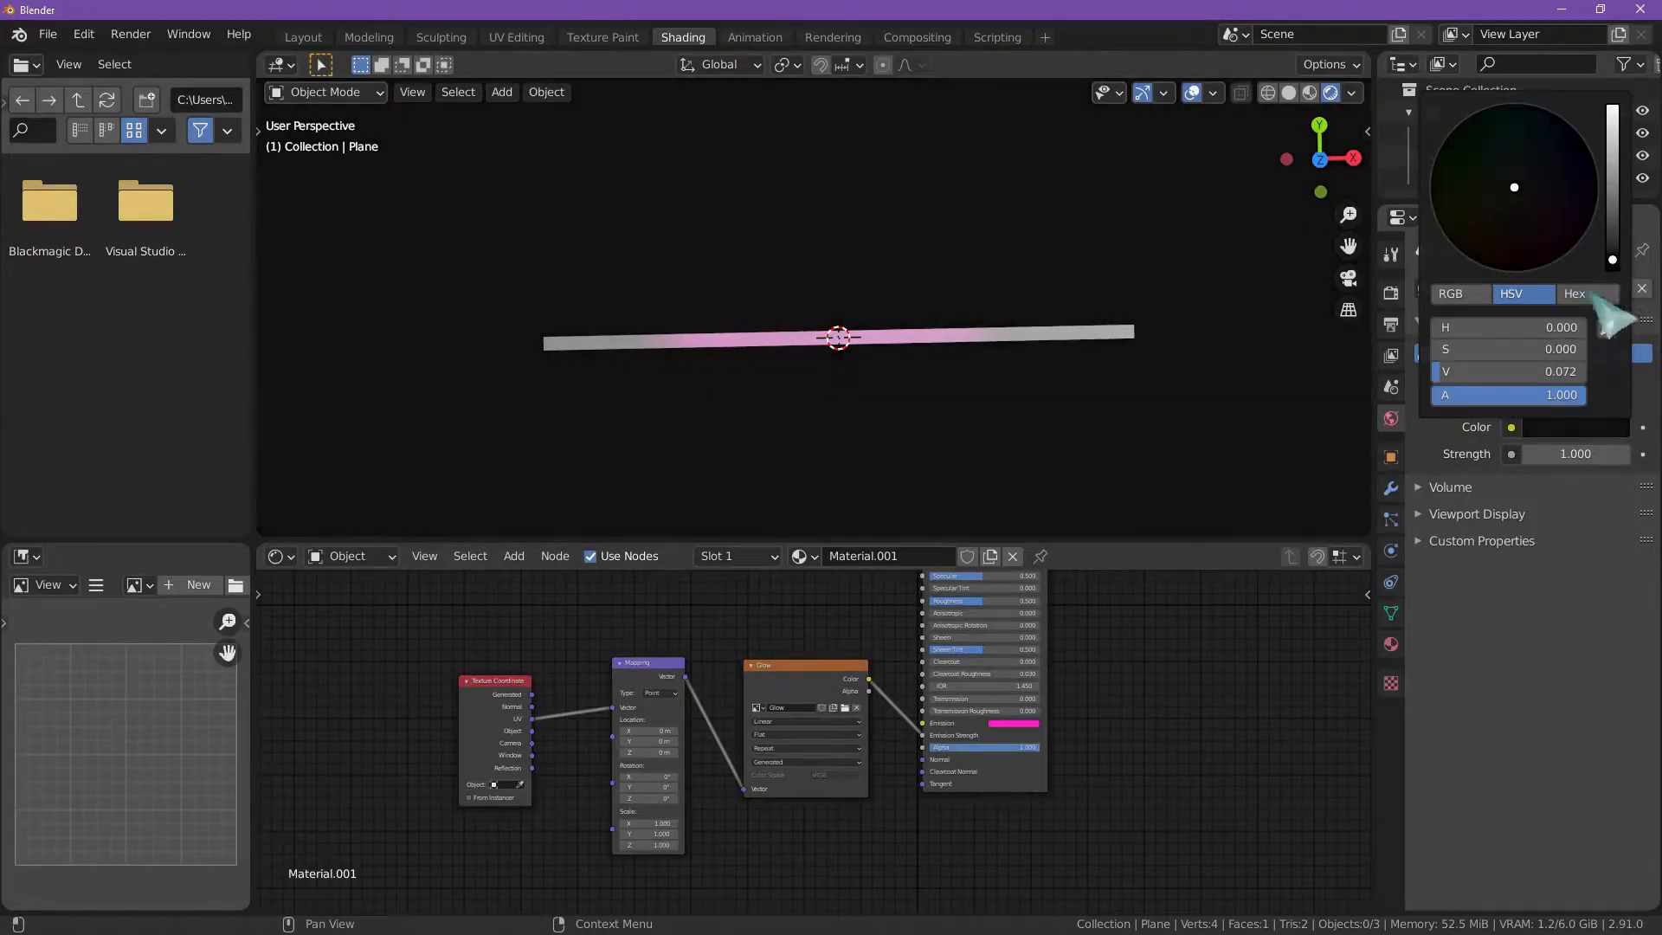
pyautogui.click(1459, 295)
pyautogui.moveTo(1528, 370); pyautogui.dragTo(1554, 370)
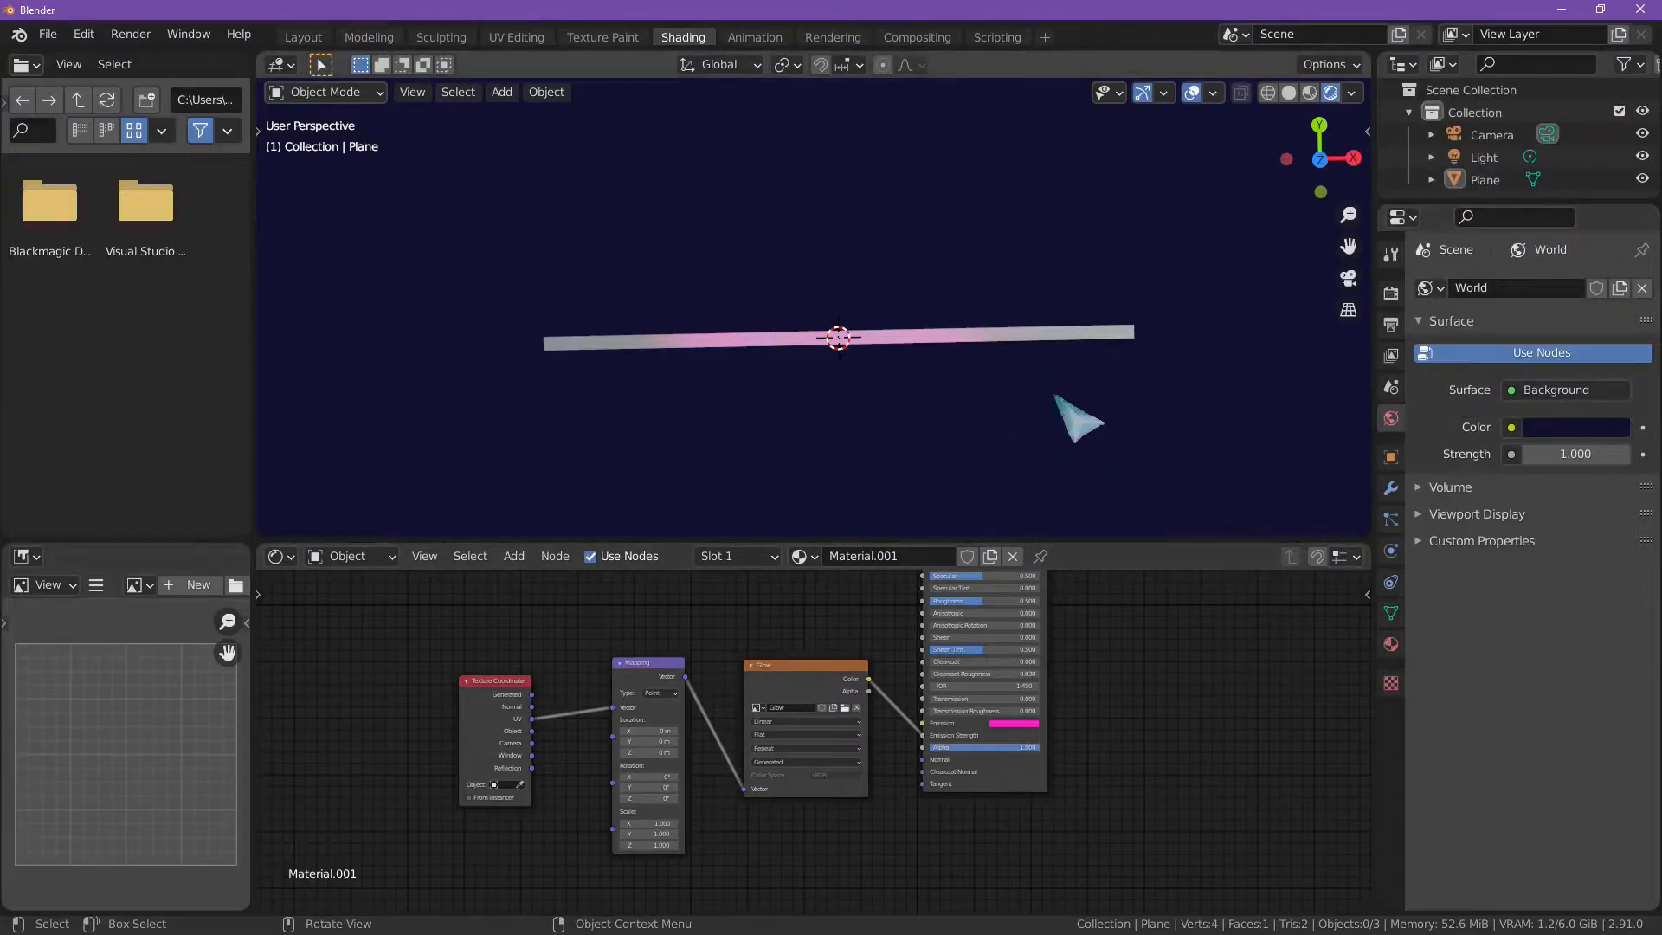
# Step: Select the plane strip, keep Eevee as the render engine, and enable Bloom with its settings expanded
pyautogui.click(965, 340)
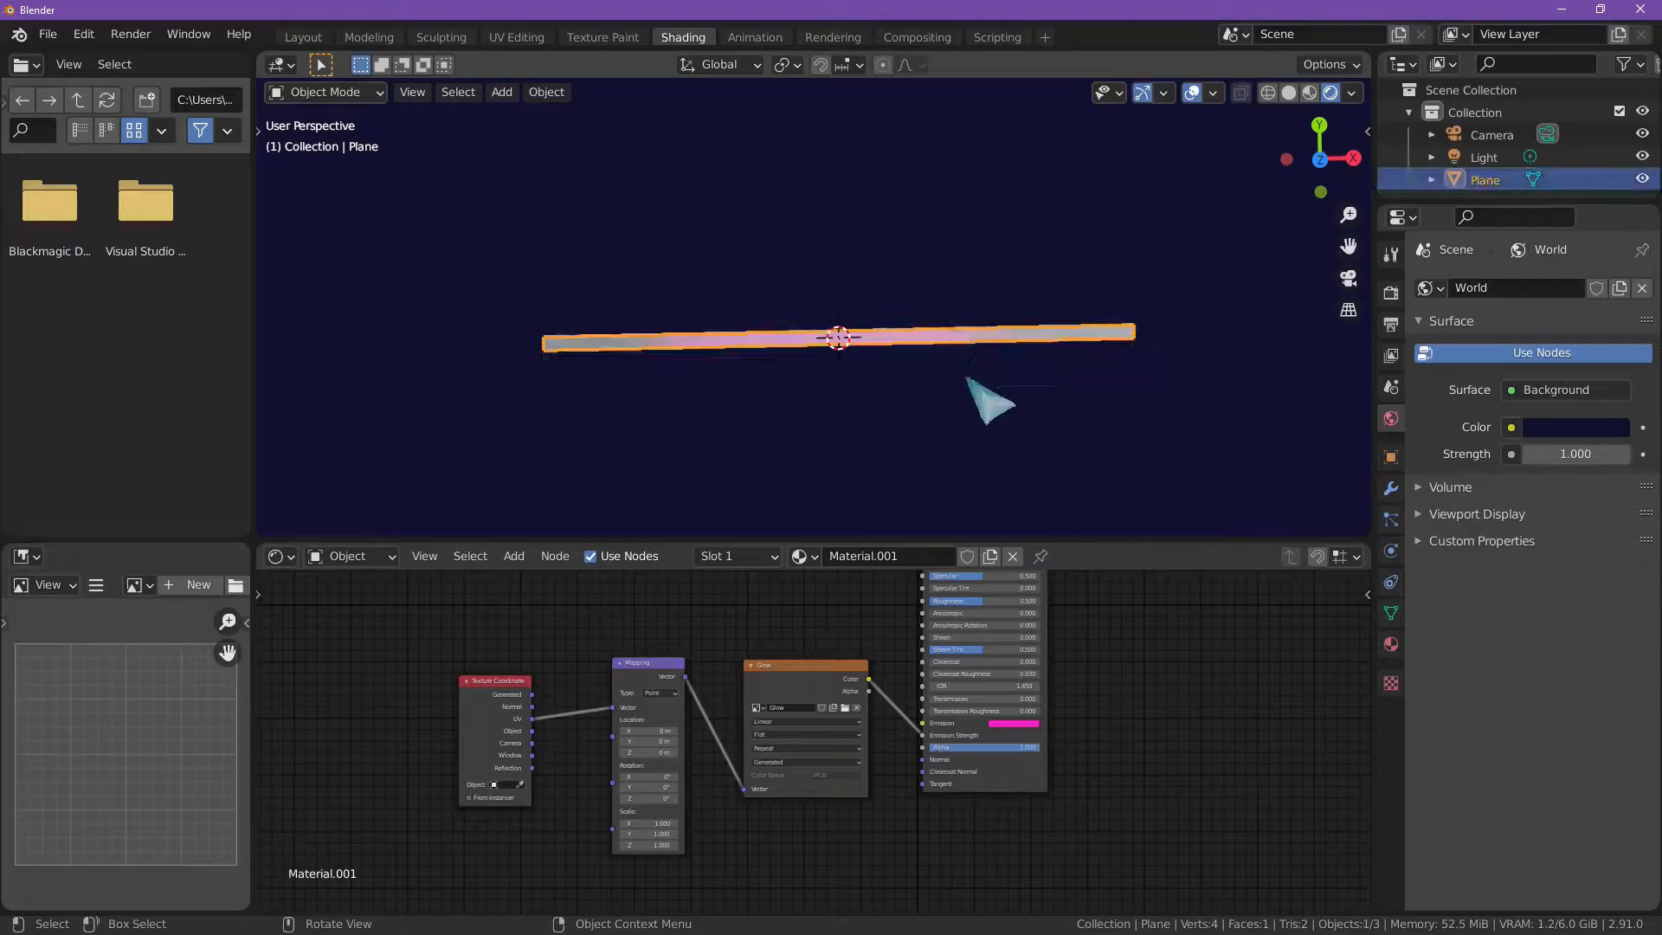
pyautogui.click(1116, 446)
pyautogui.click(987, 334)
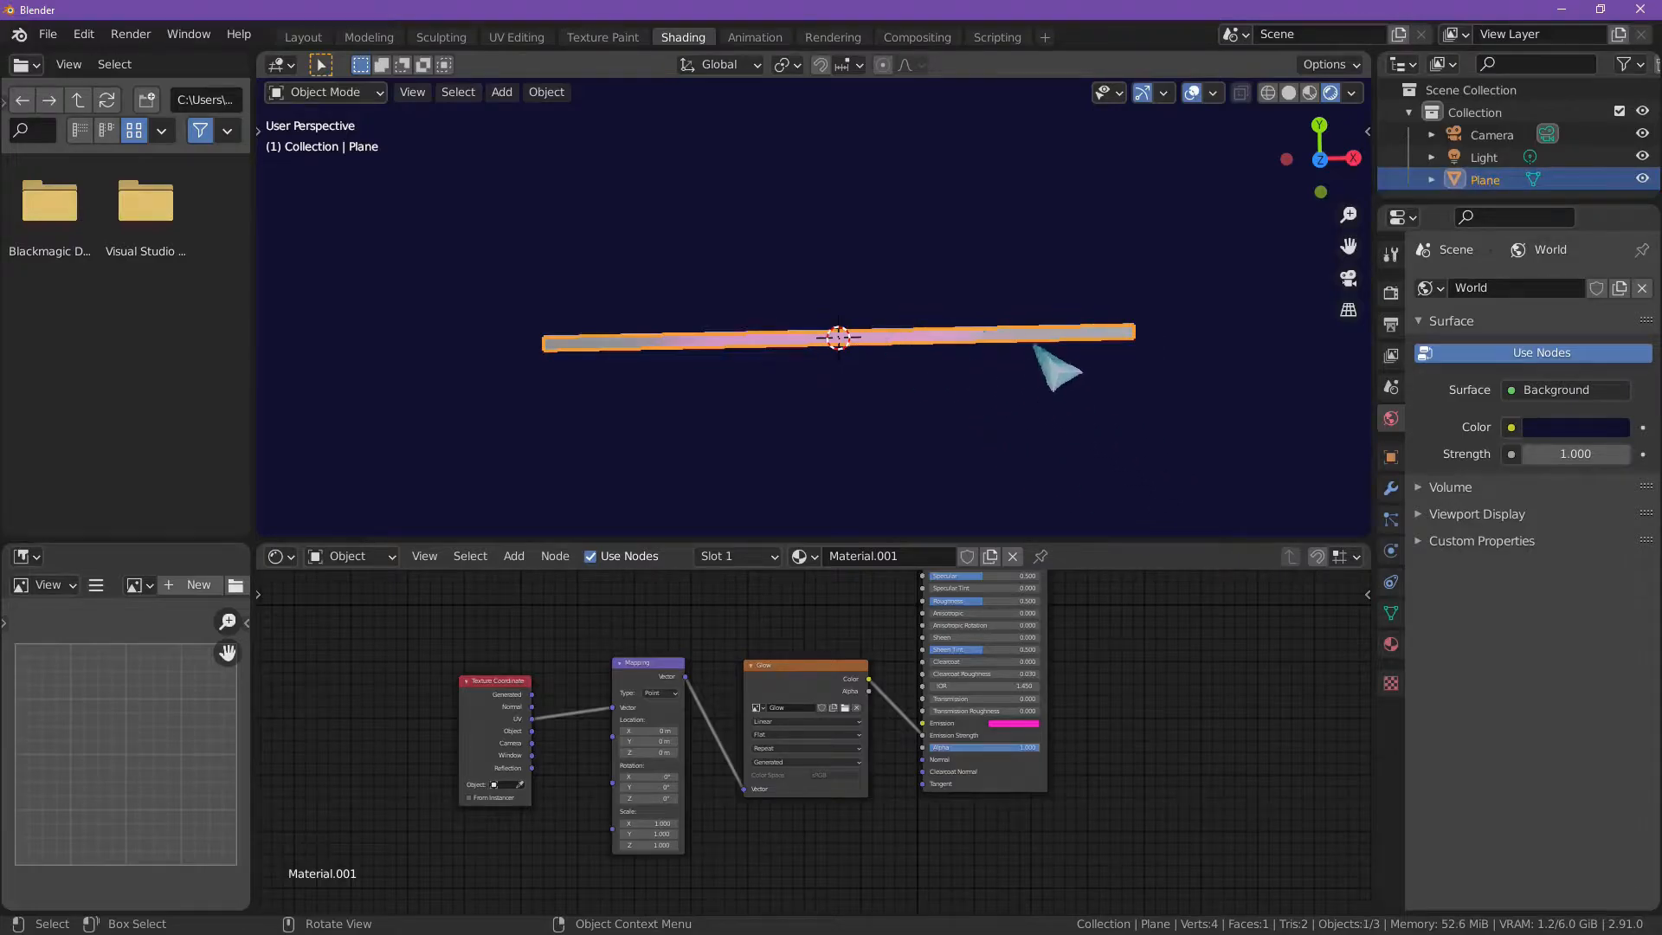
pyautogui.click(1391, 293)
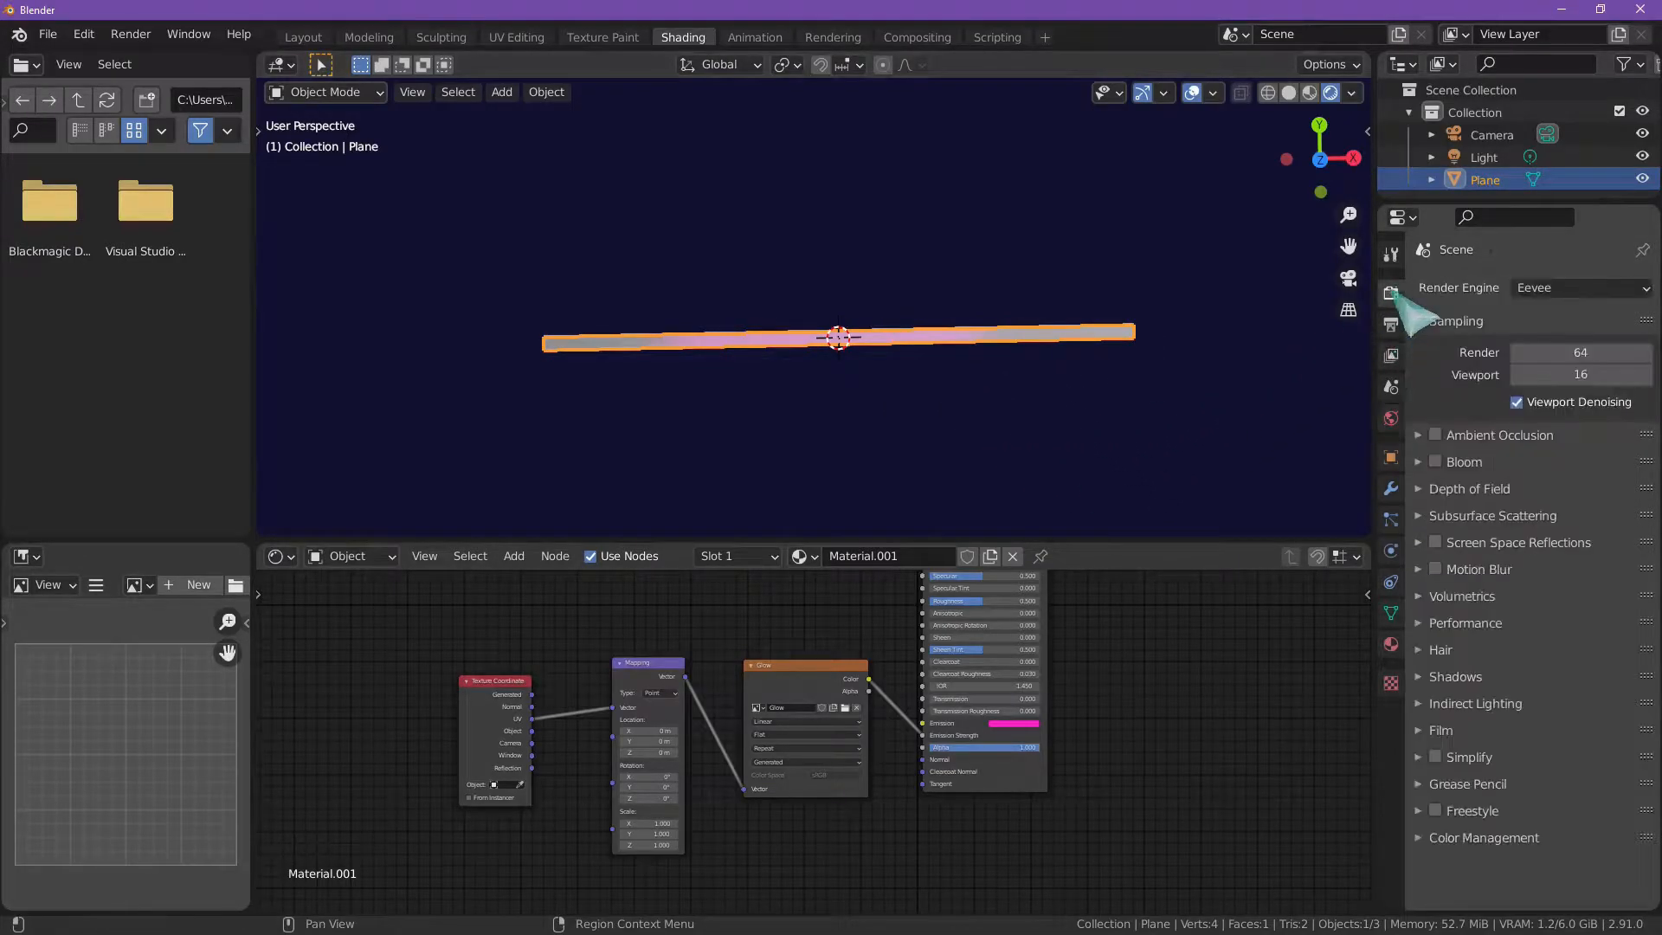
pyautogui.click(1534, 289)
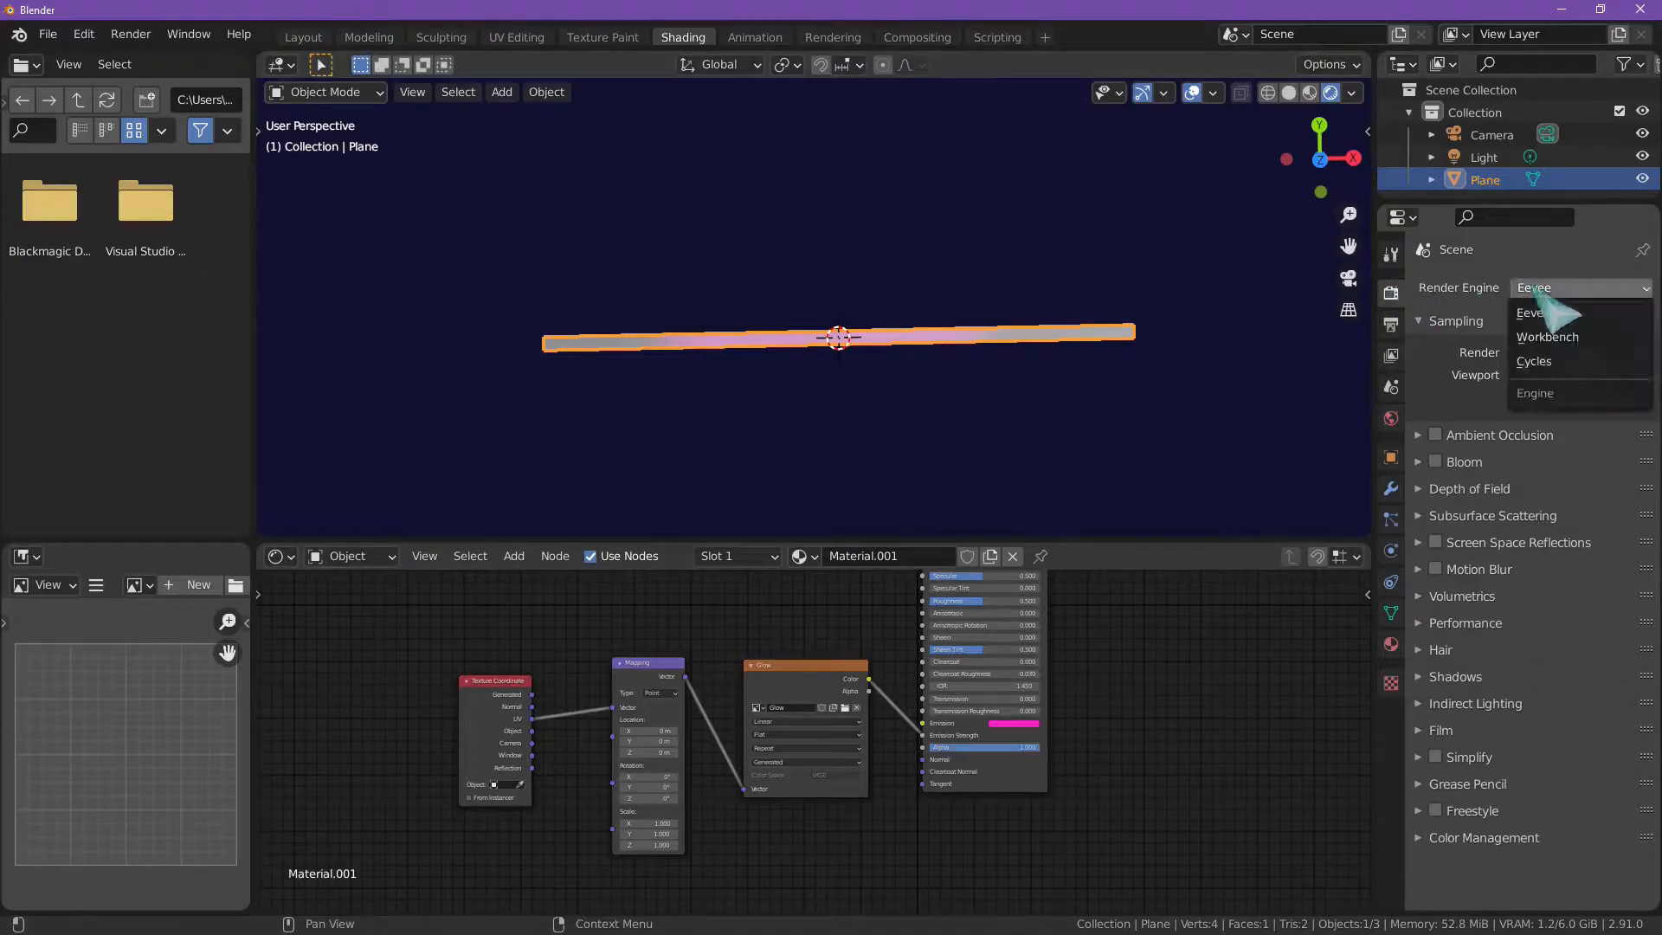
pyautogui.click(1434, 461)
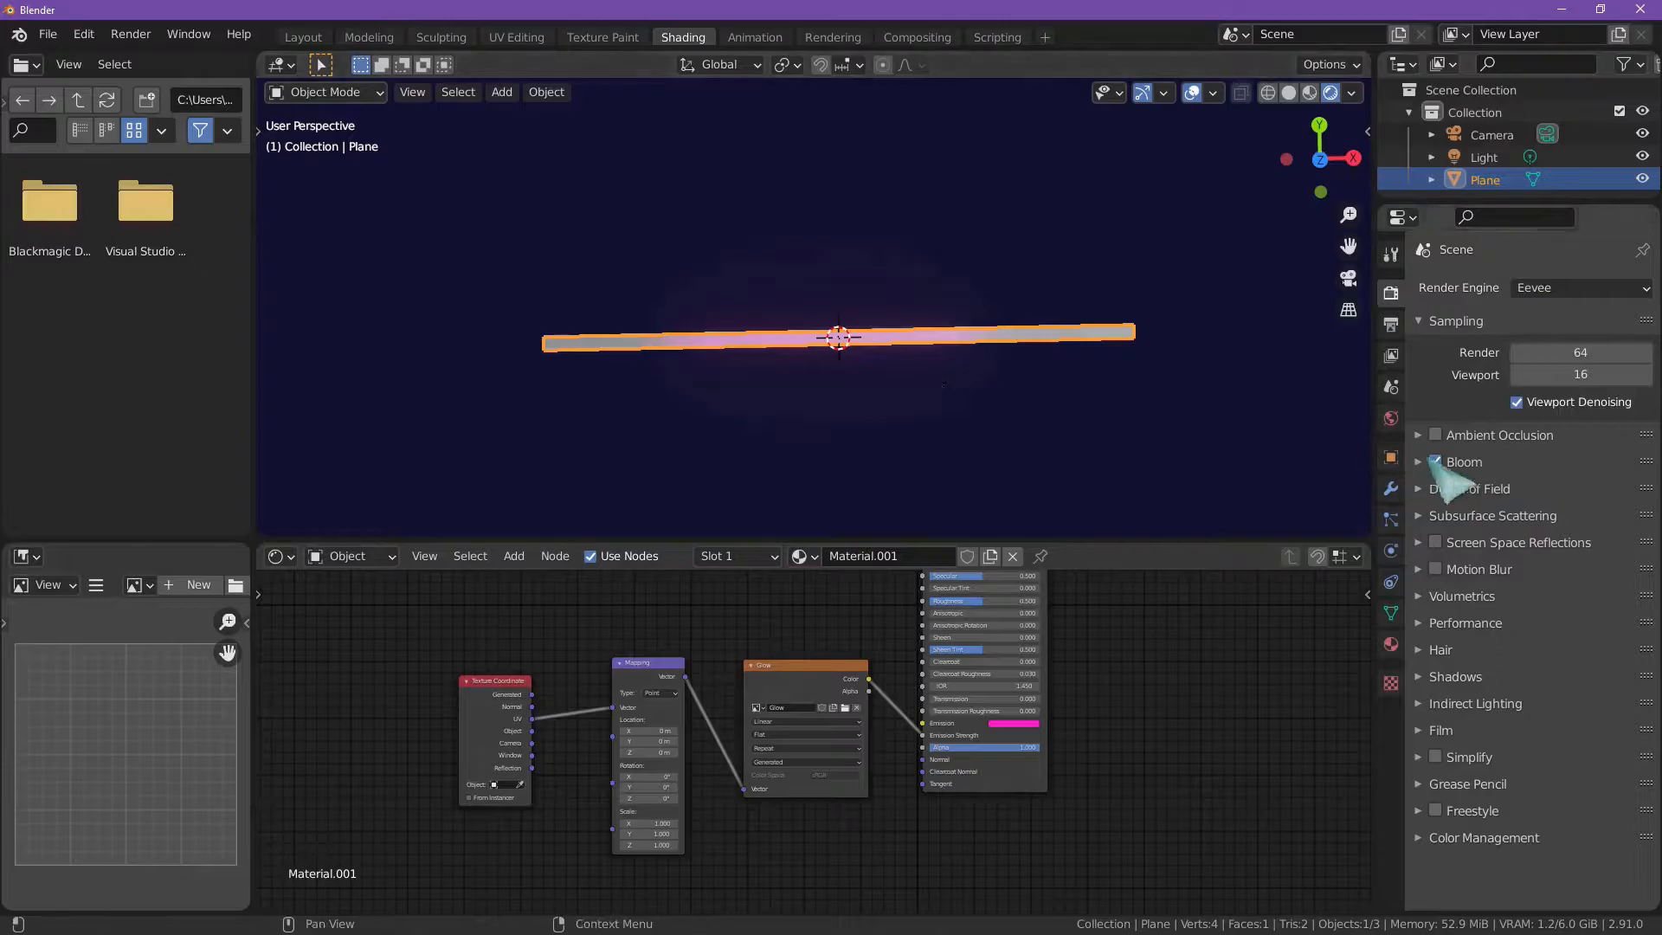
pyautogui.click(1420, 460)
# Step: Switch Bloom off and on repeatedly to compare the strip with and without it, leaving it enabled
pyautogui.click(1435, 461)
pyautogui.click(1435, 461)
pyautogui.click(1435, 461)
pyautogui.click(1435, 462)
pyautogui.click(1435, 462)
pyautogui.click(1435, 461)
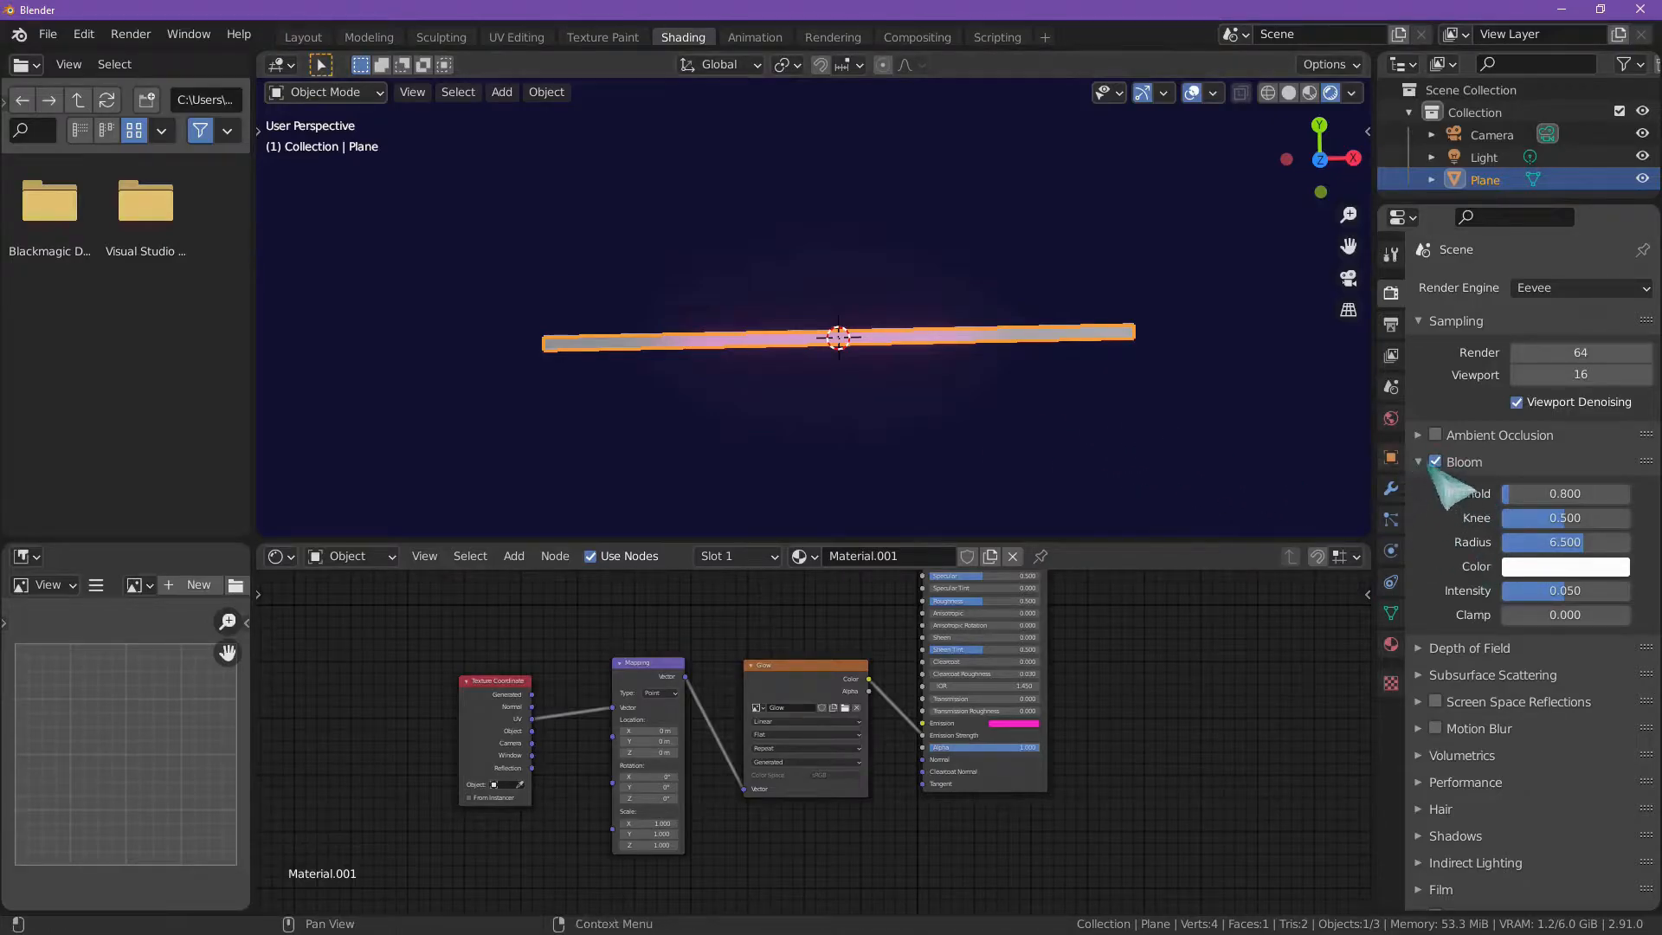
# Step: Examine the bloom around the strip's middle and the grey ends, both with the plane selected and deselected
pyautogui.scroll(-1, 1344, 498)
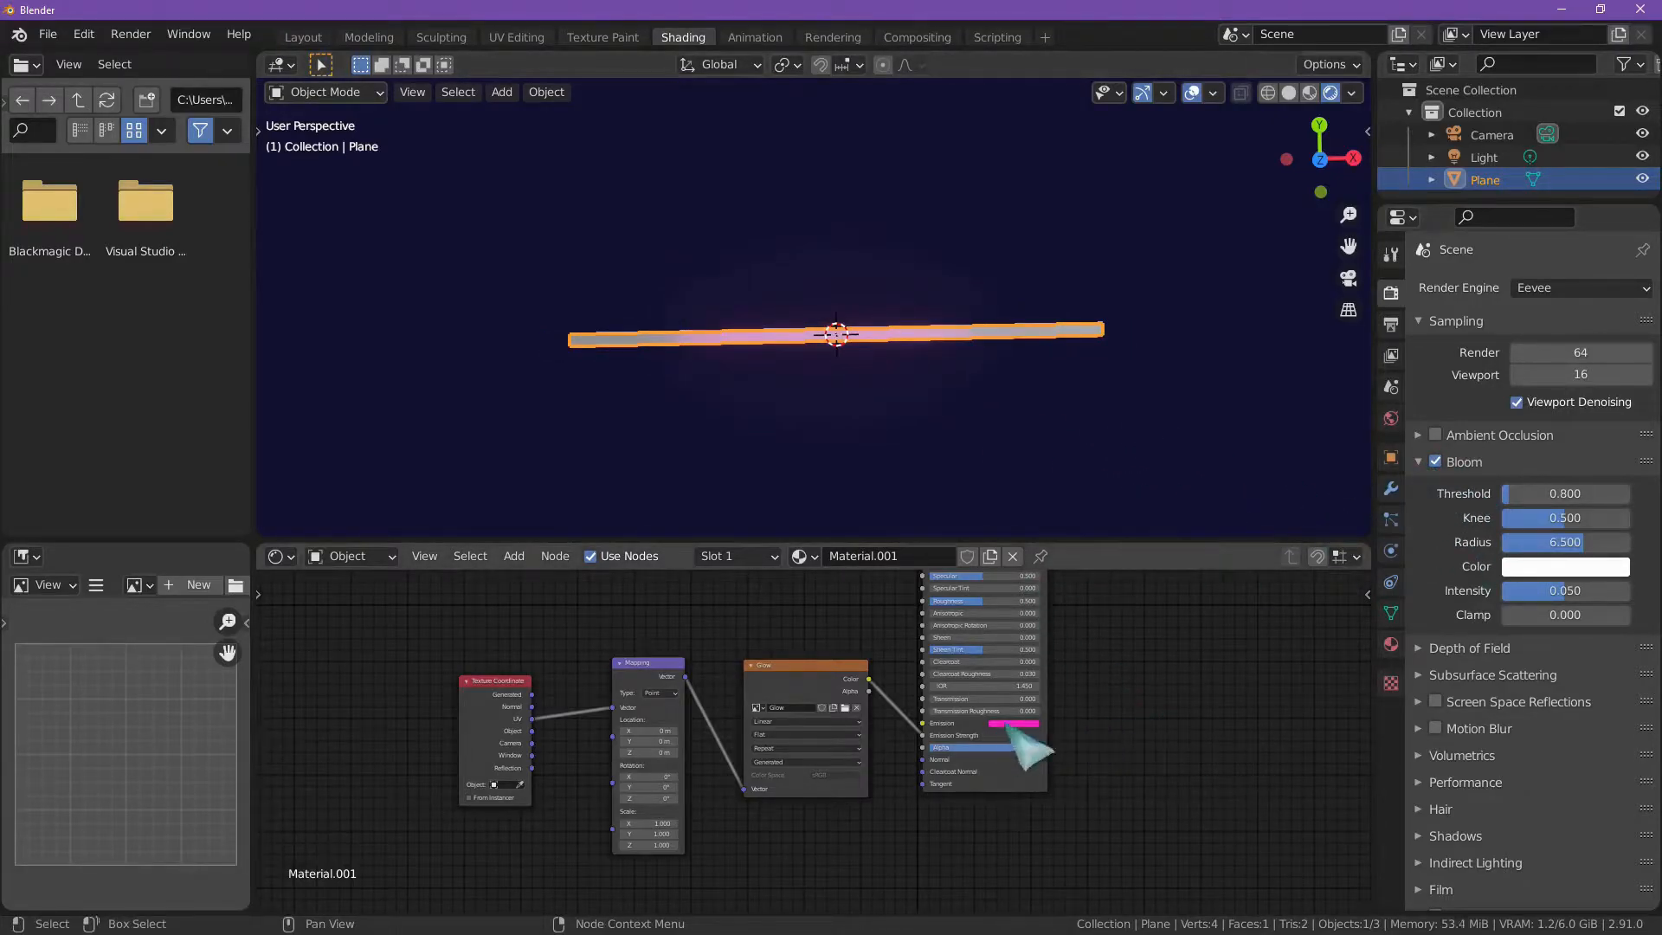
pyautogui.click(623, 359)
pyautogui.scroll(3, 623, 359)
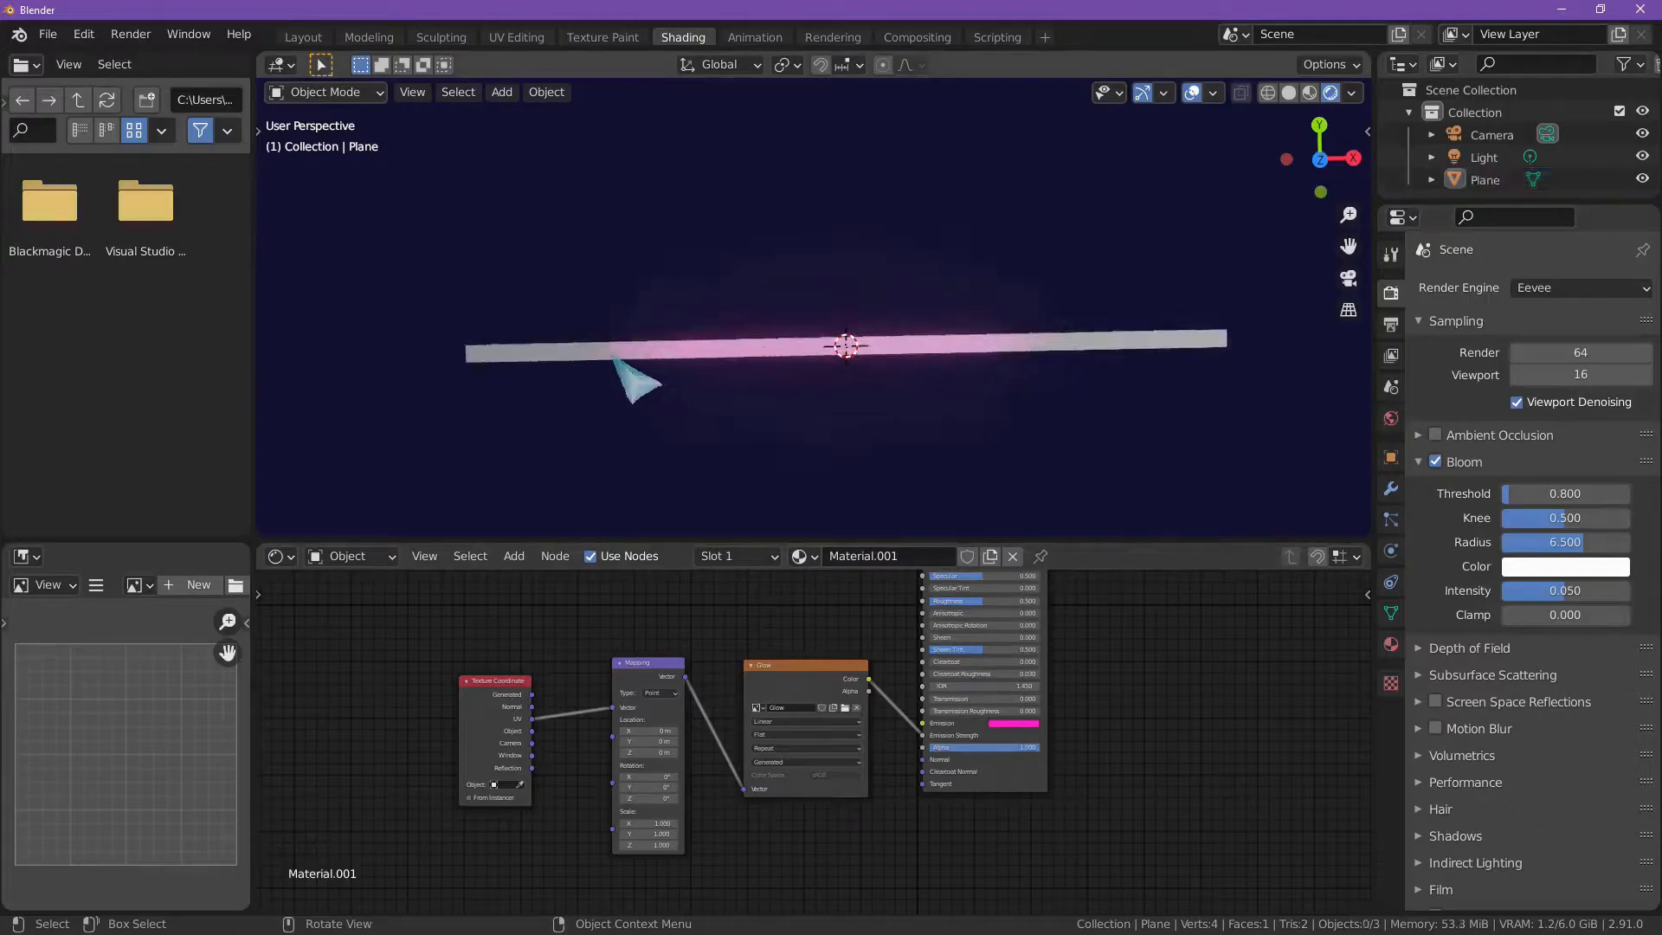
pyautogui.click(454, 366)
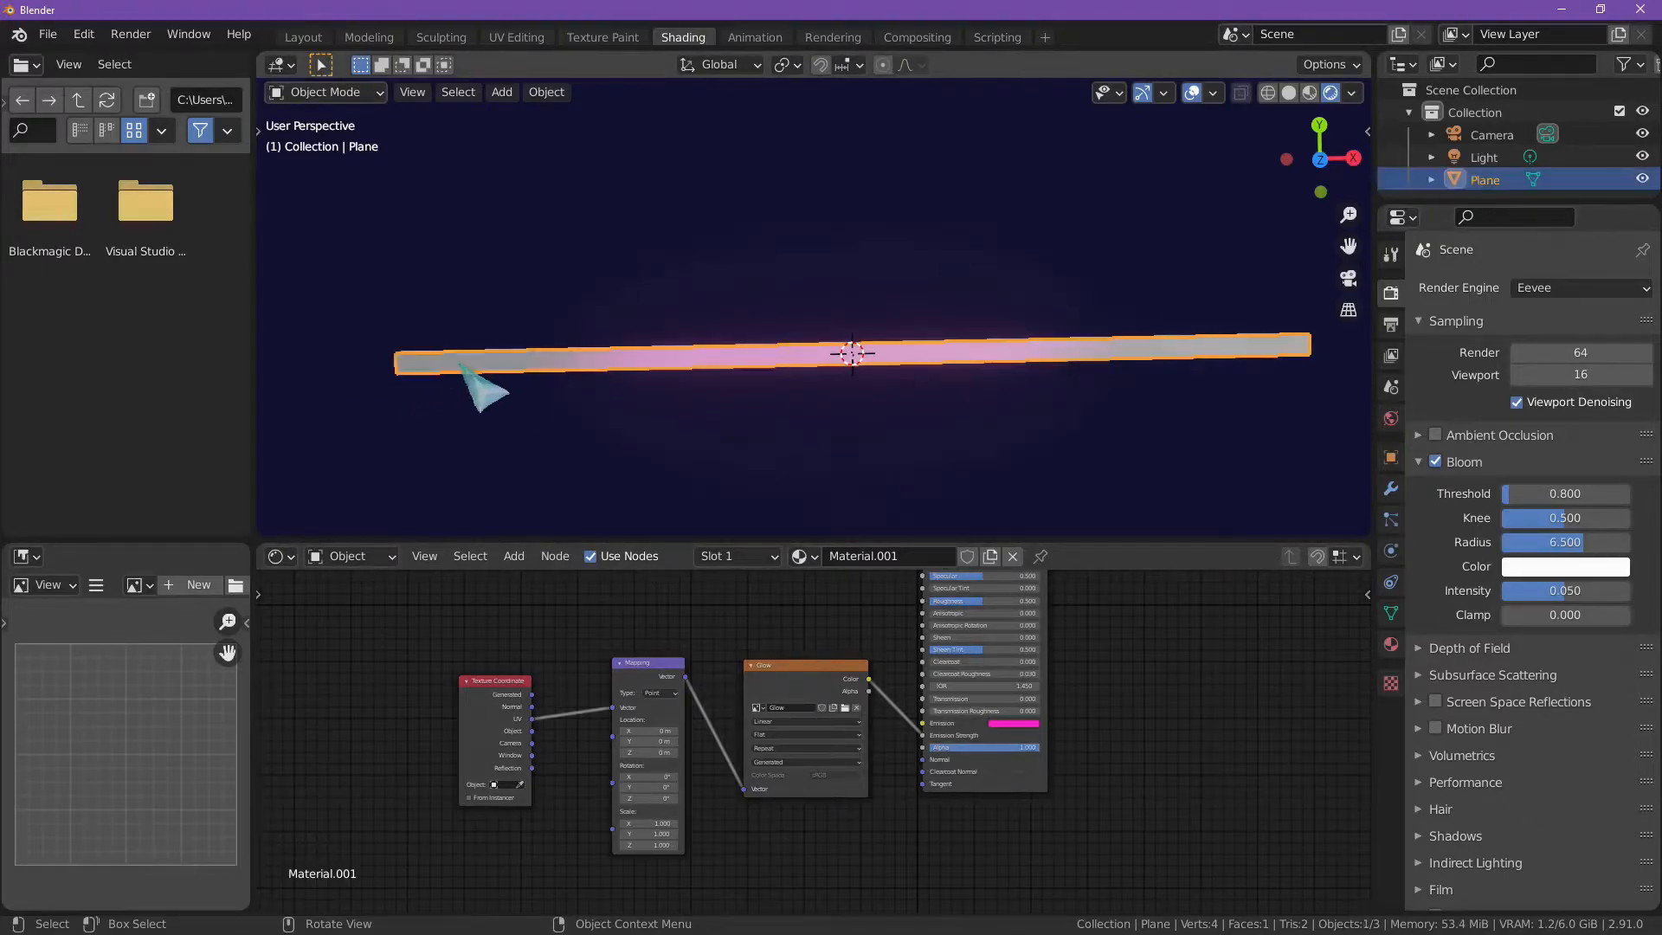
pyautogui.click(475, 403)
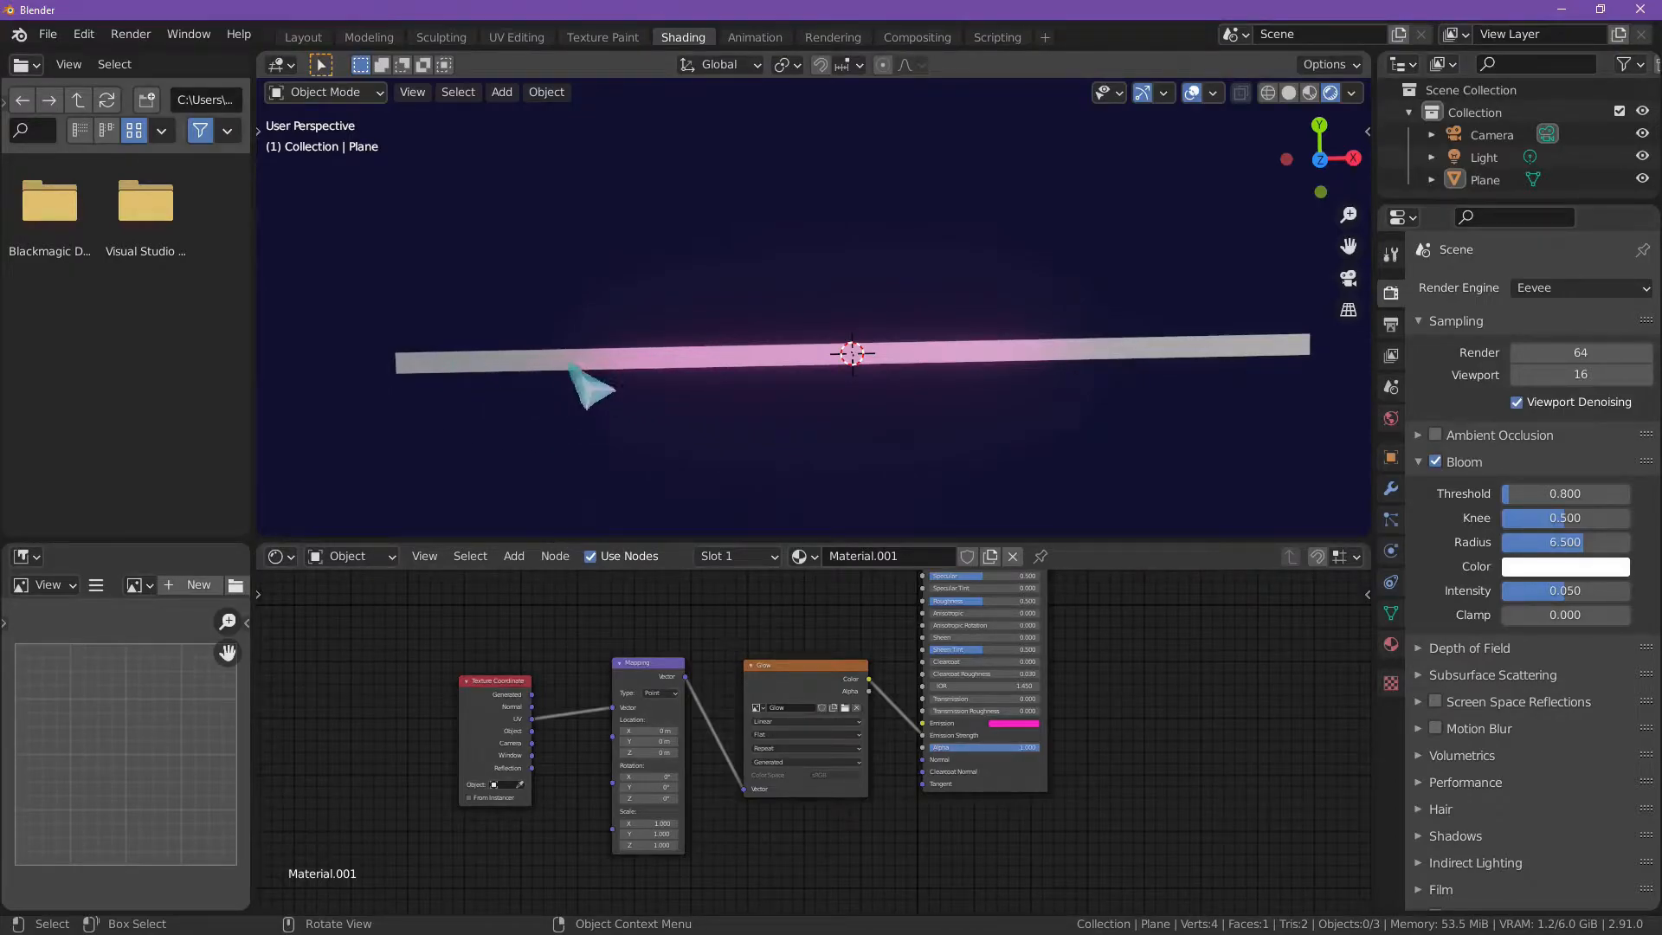
pyautogui.click(754, 356)
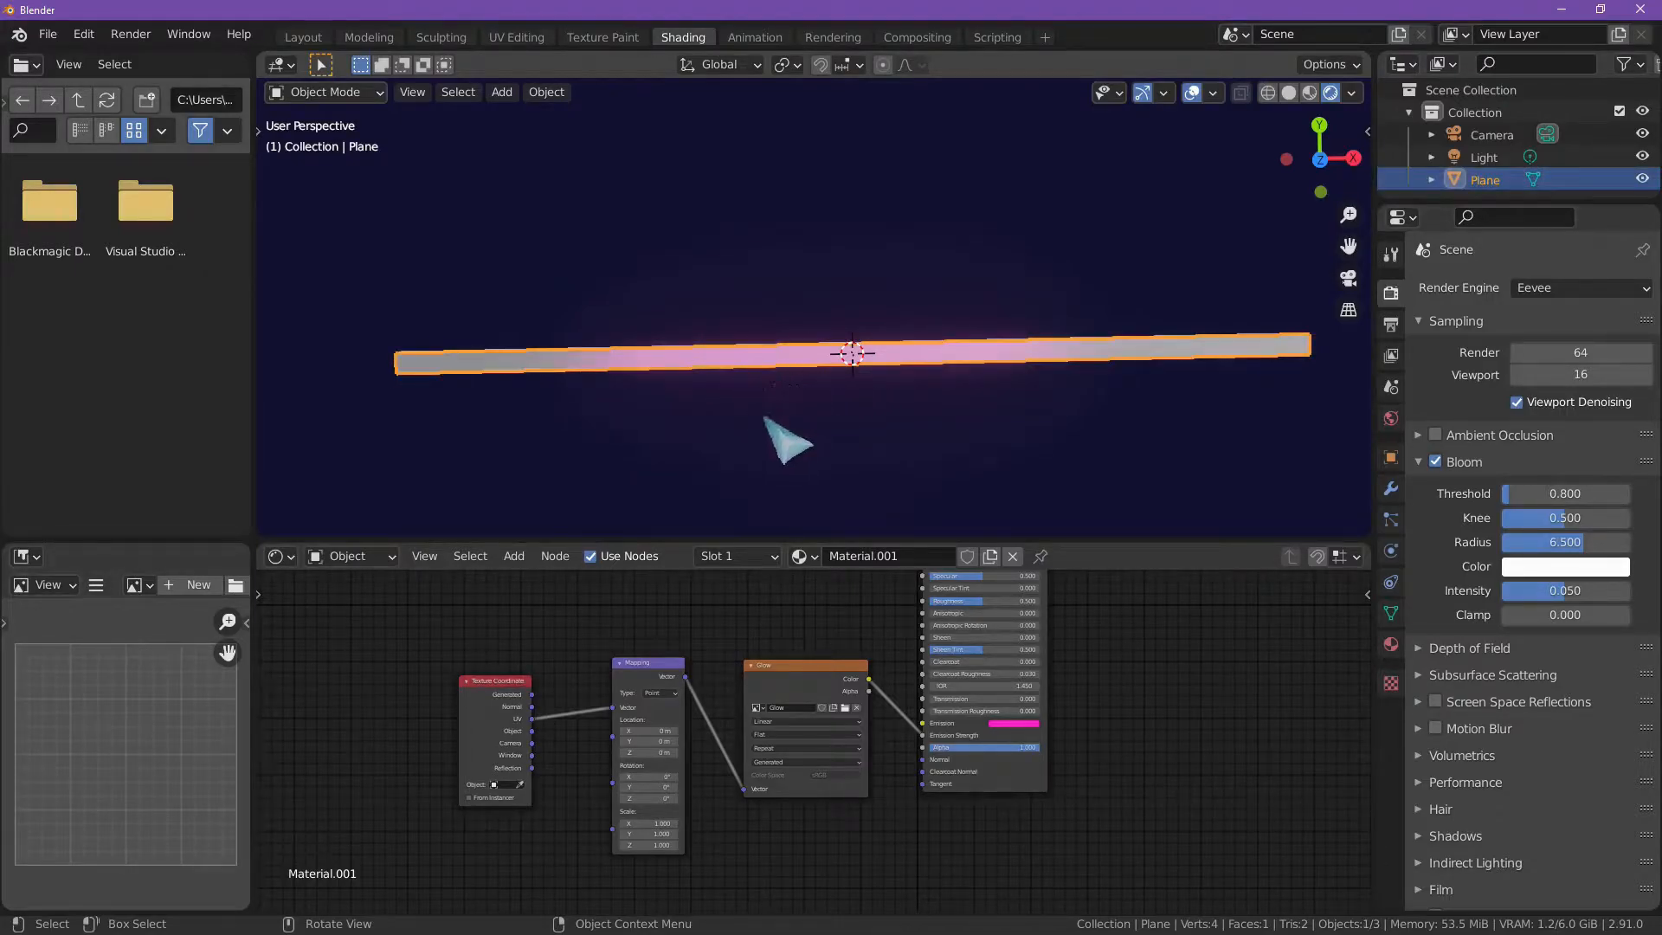
pyautogui.click(763, 416)
pyautogui.click(762, 361)
pyautogui.click(751, 410)
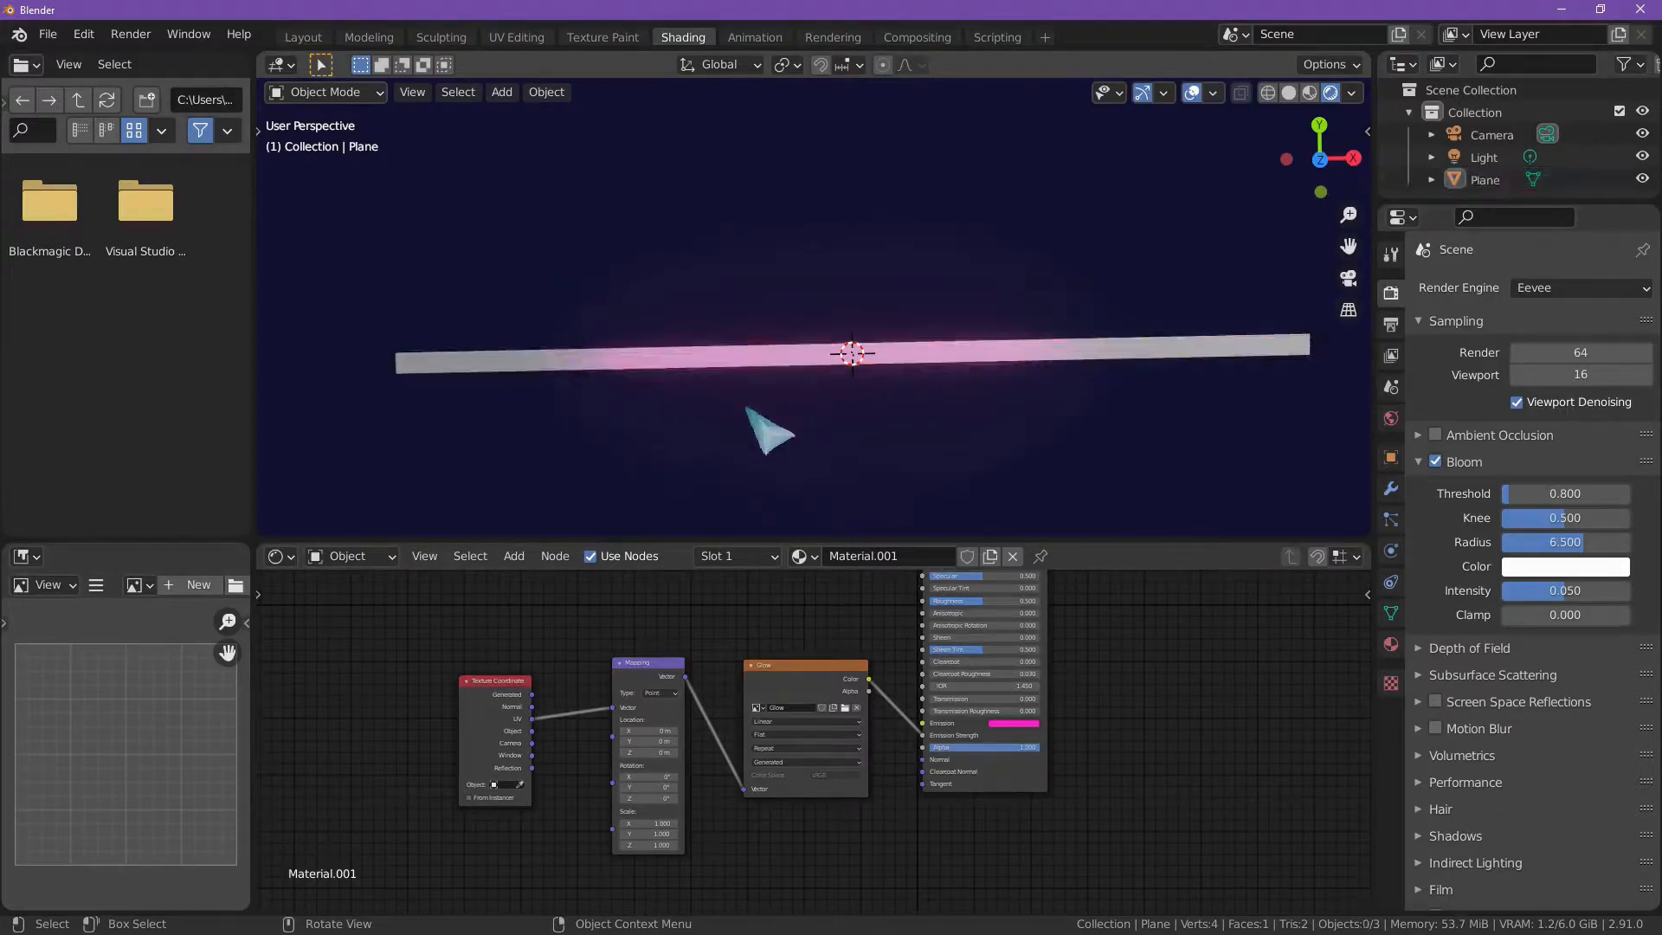
pyautogui.scroll(-1, 805, 374)
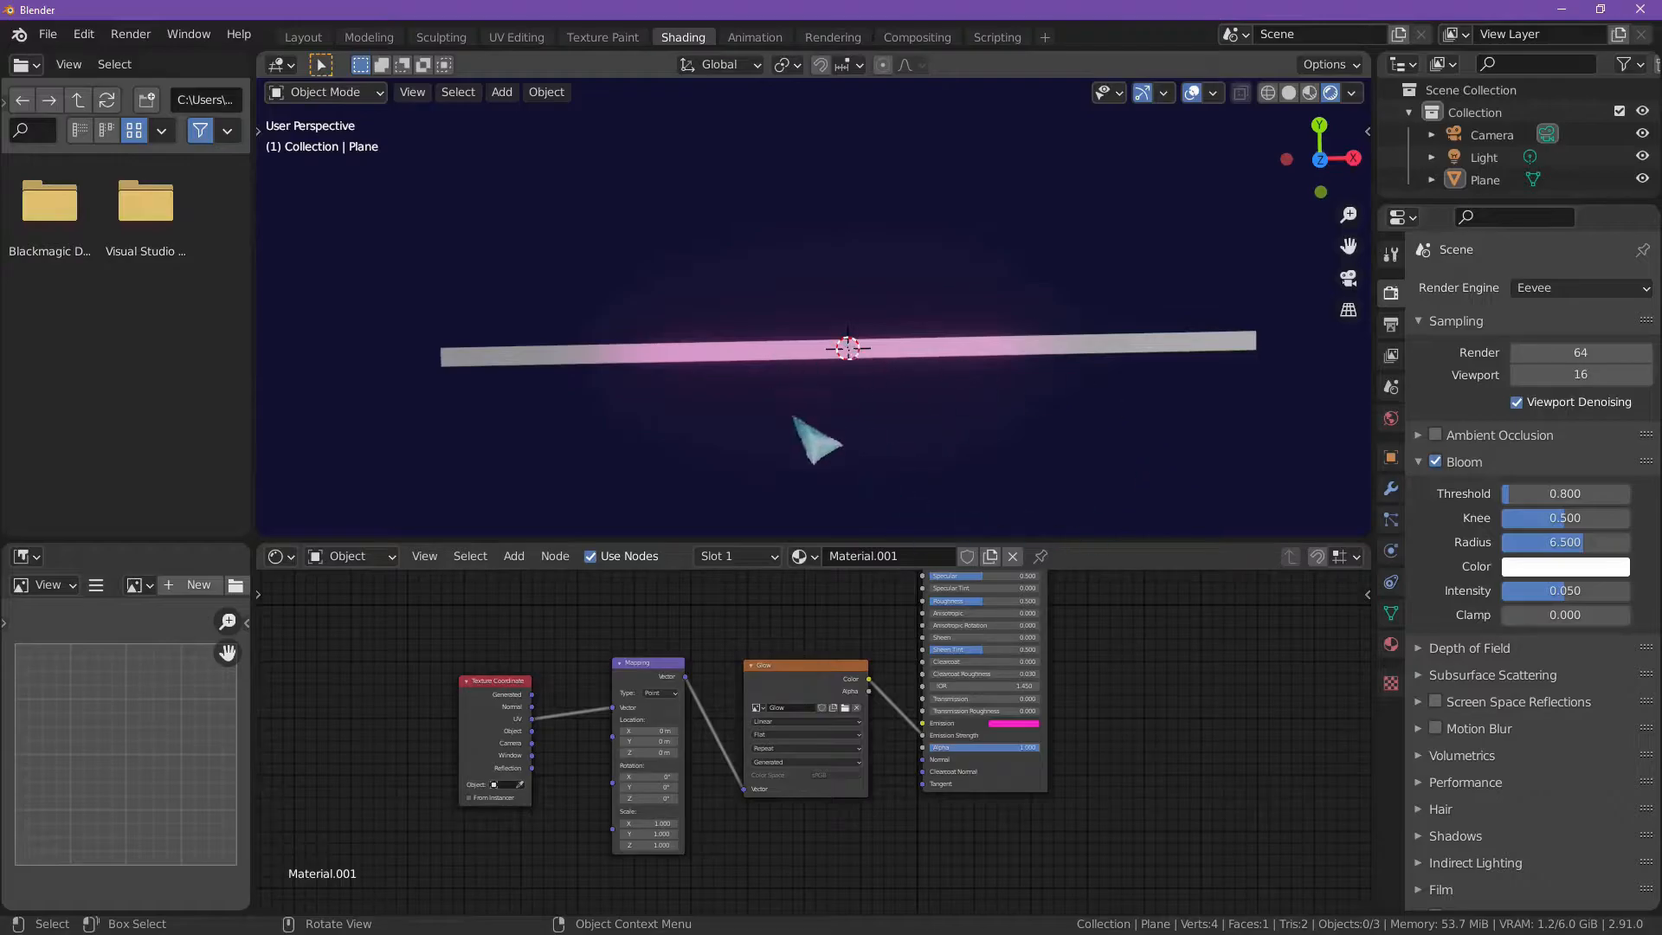
pyautogui.scroll(-1, 809, 415)
pyautogui.scroll(2, 761, 407)
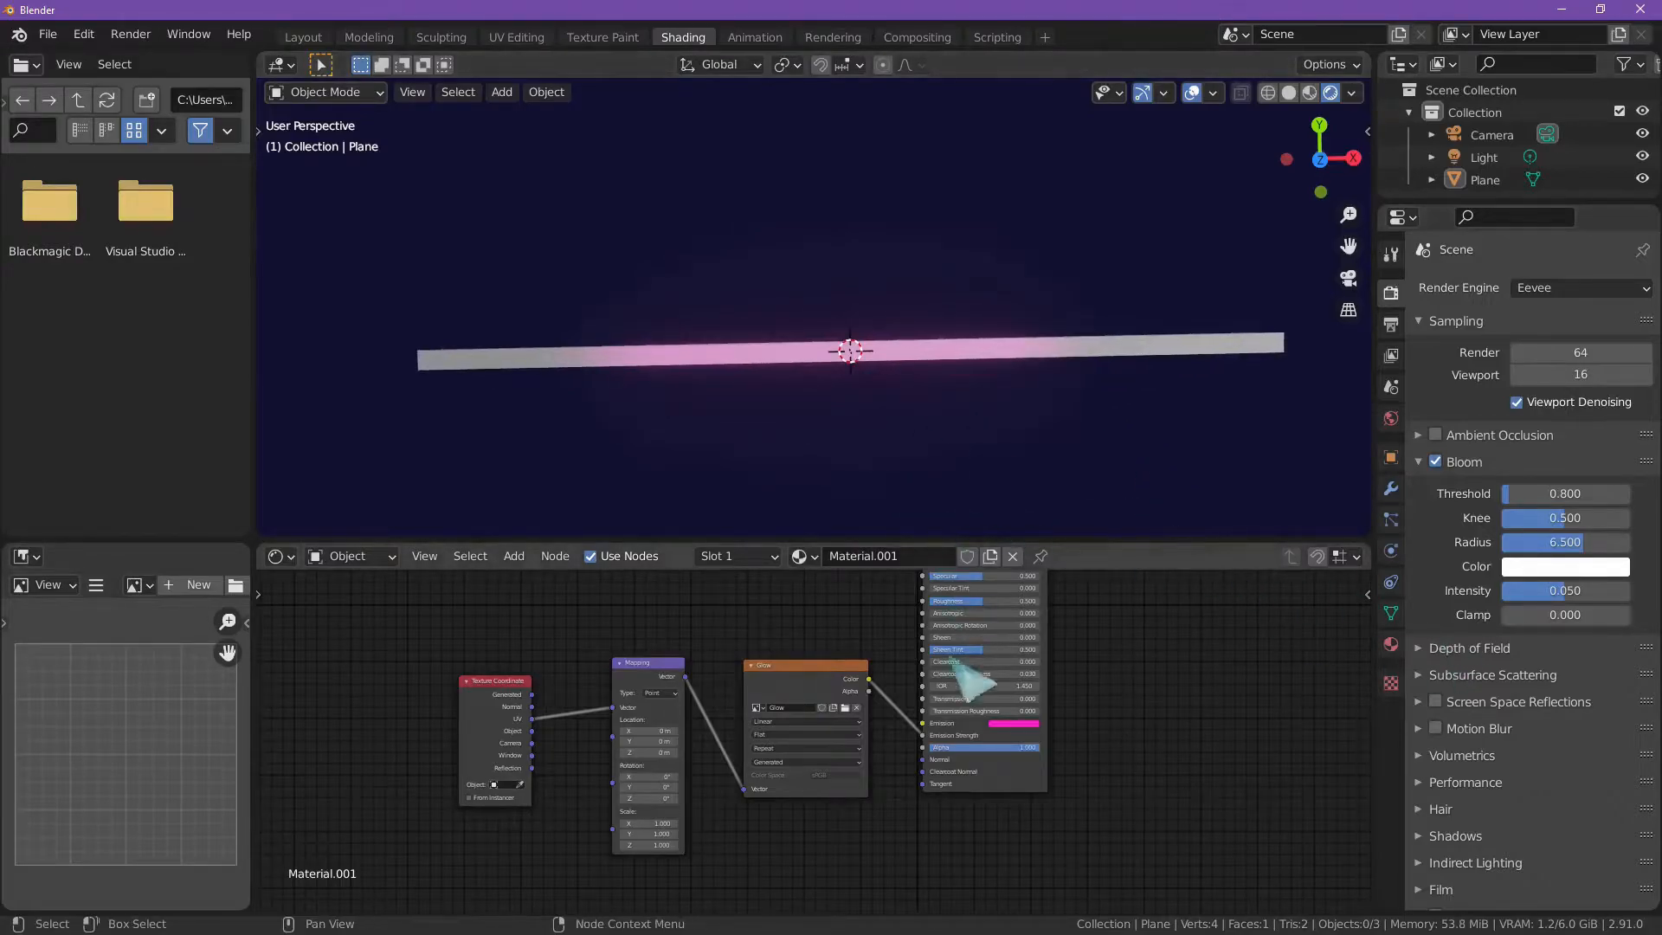
# Step: Connect the Glow texture's Color output to the shader's Alpha input as well, and inspect the ends of the strip
pyautogui.moveTo(805, 672); pyautogui.dragTo(923, 748)
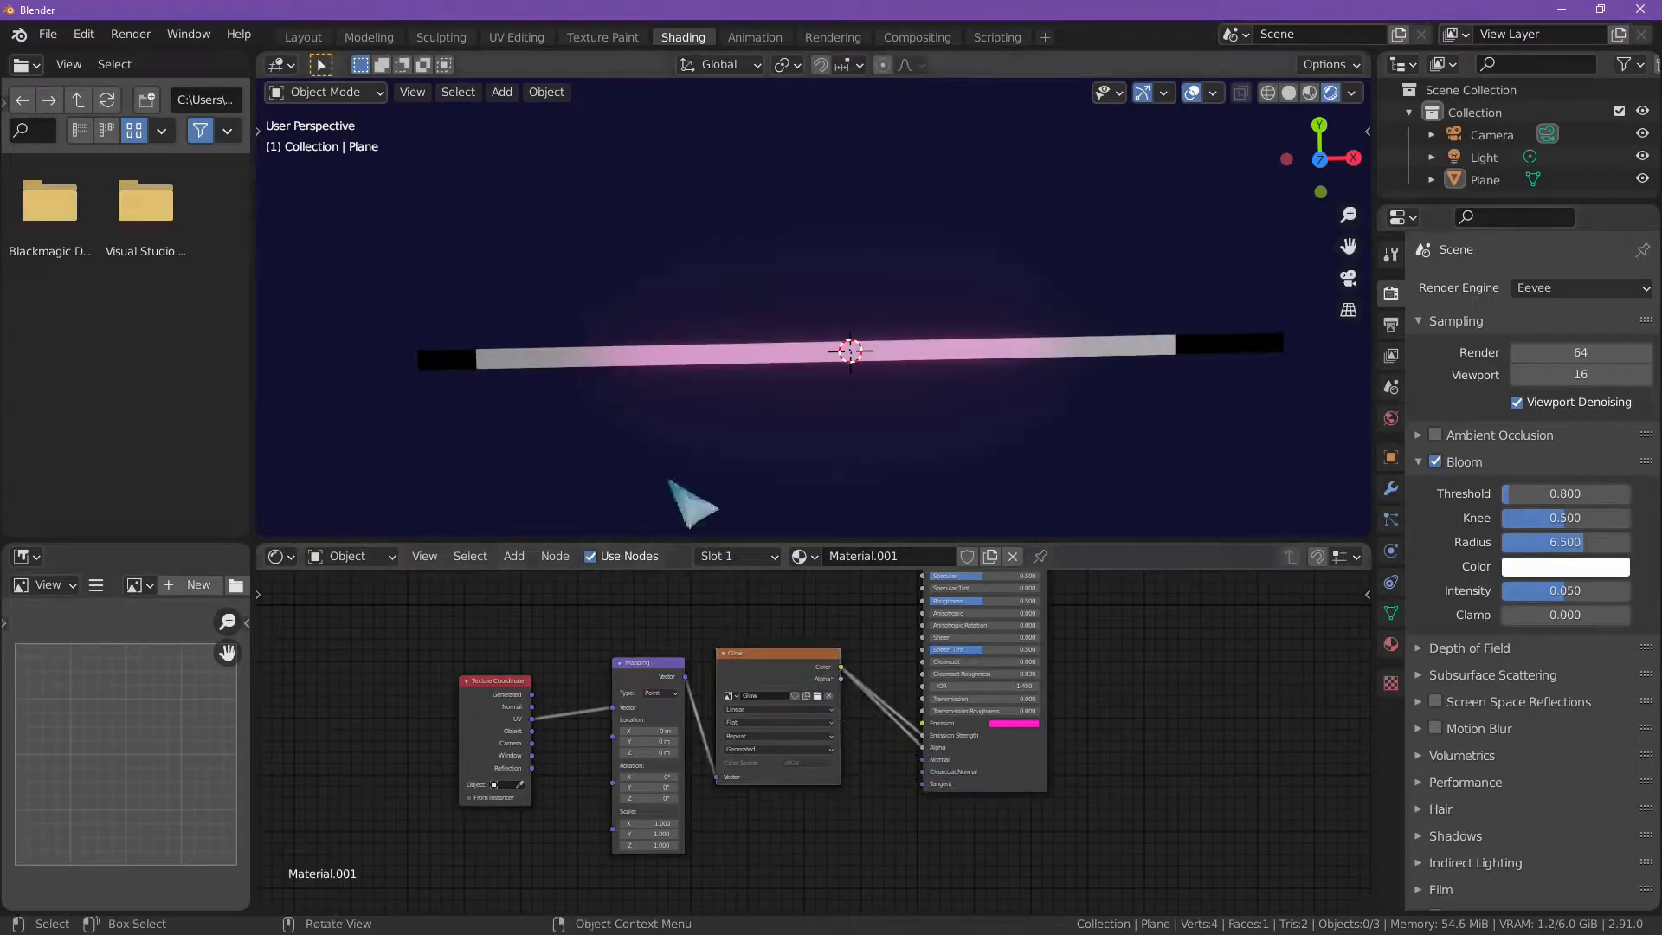
pyautogui.click(642, 356)
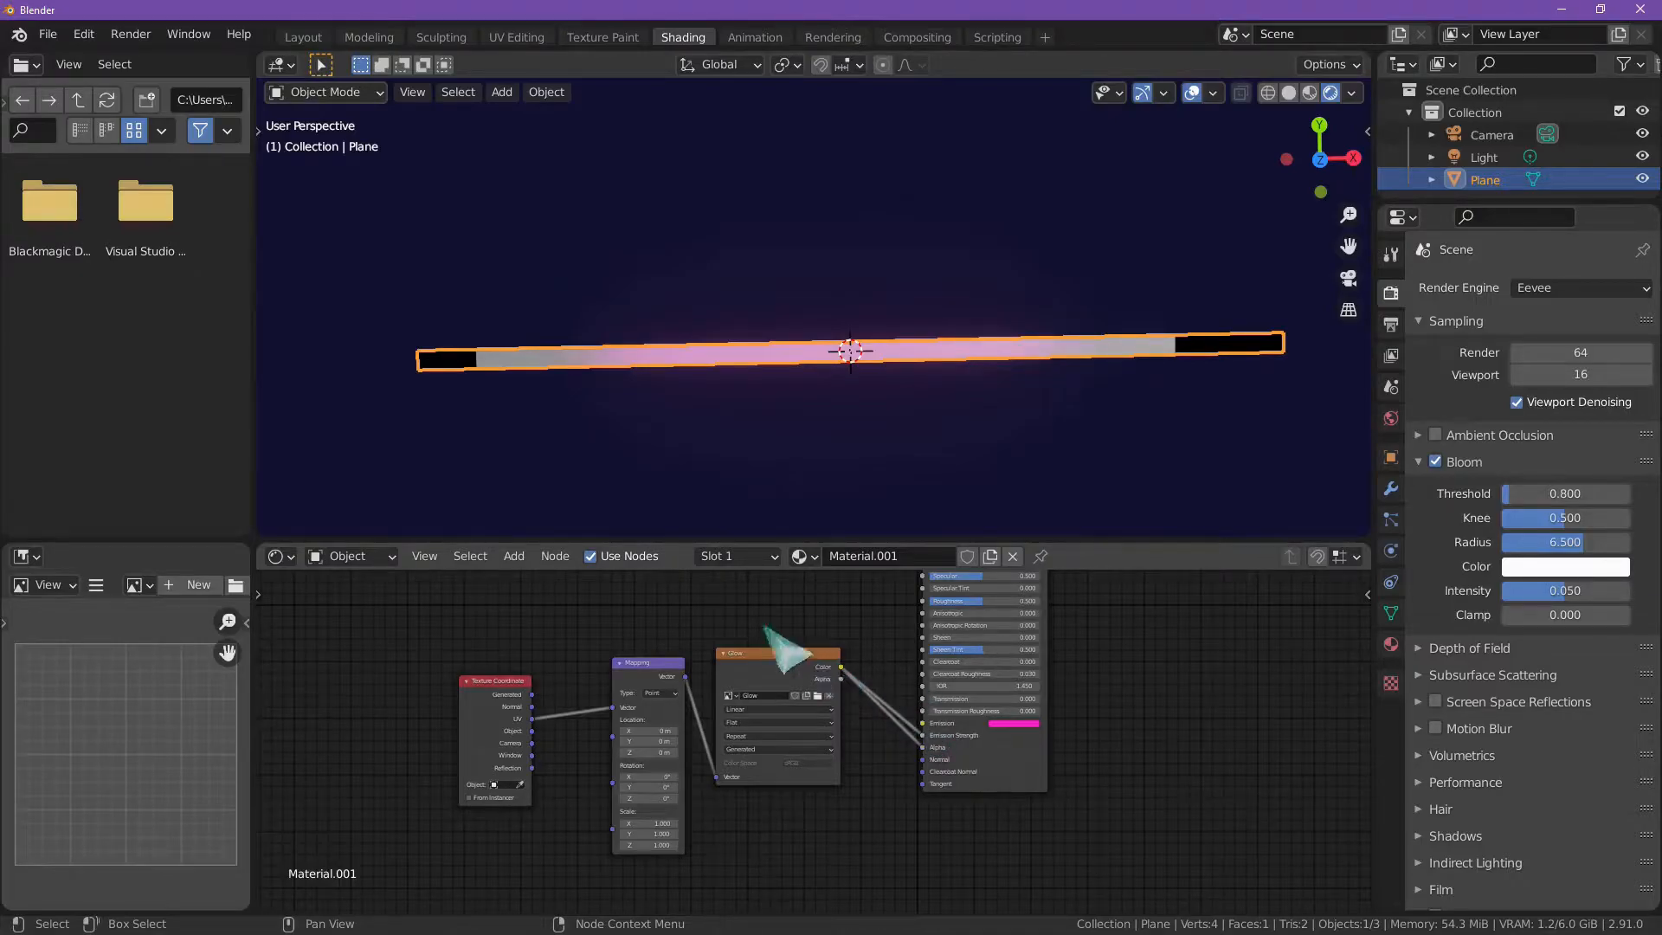
pyautogui.click(554, 412)
pyautogui.click(452, 358)
pyautogui.click(526, 387)
pyautogui.click(516, 364)
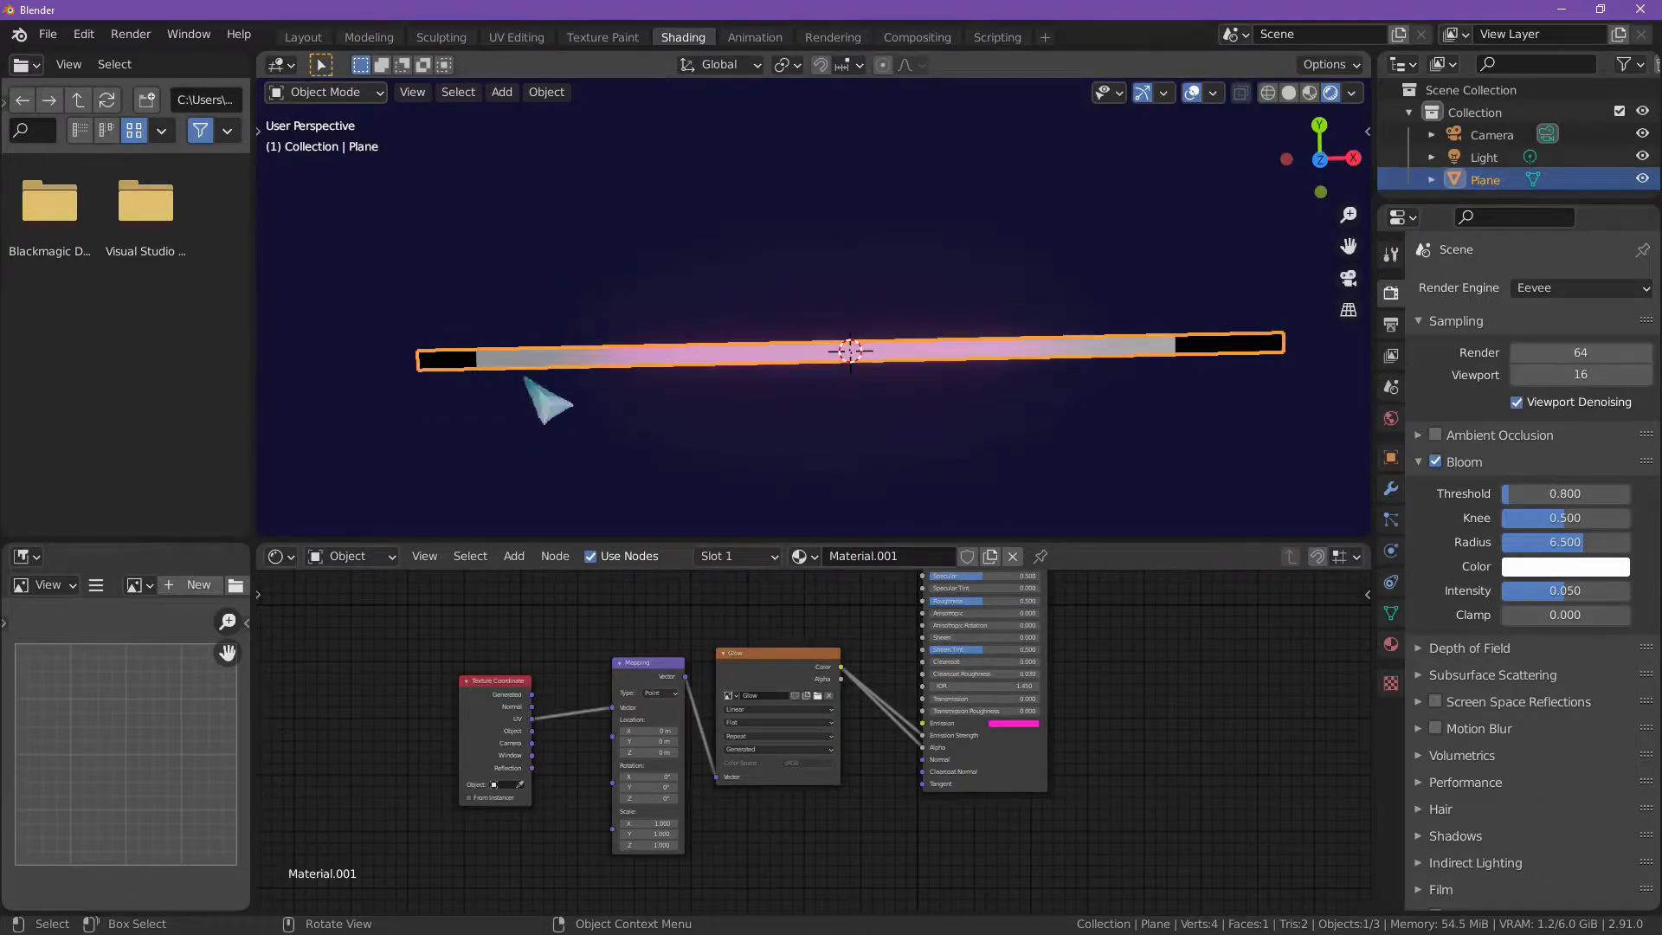
pyautogui.click(564, 375)
pyautogui.click(517, 360)
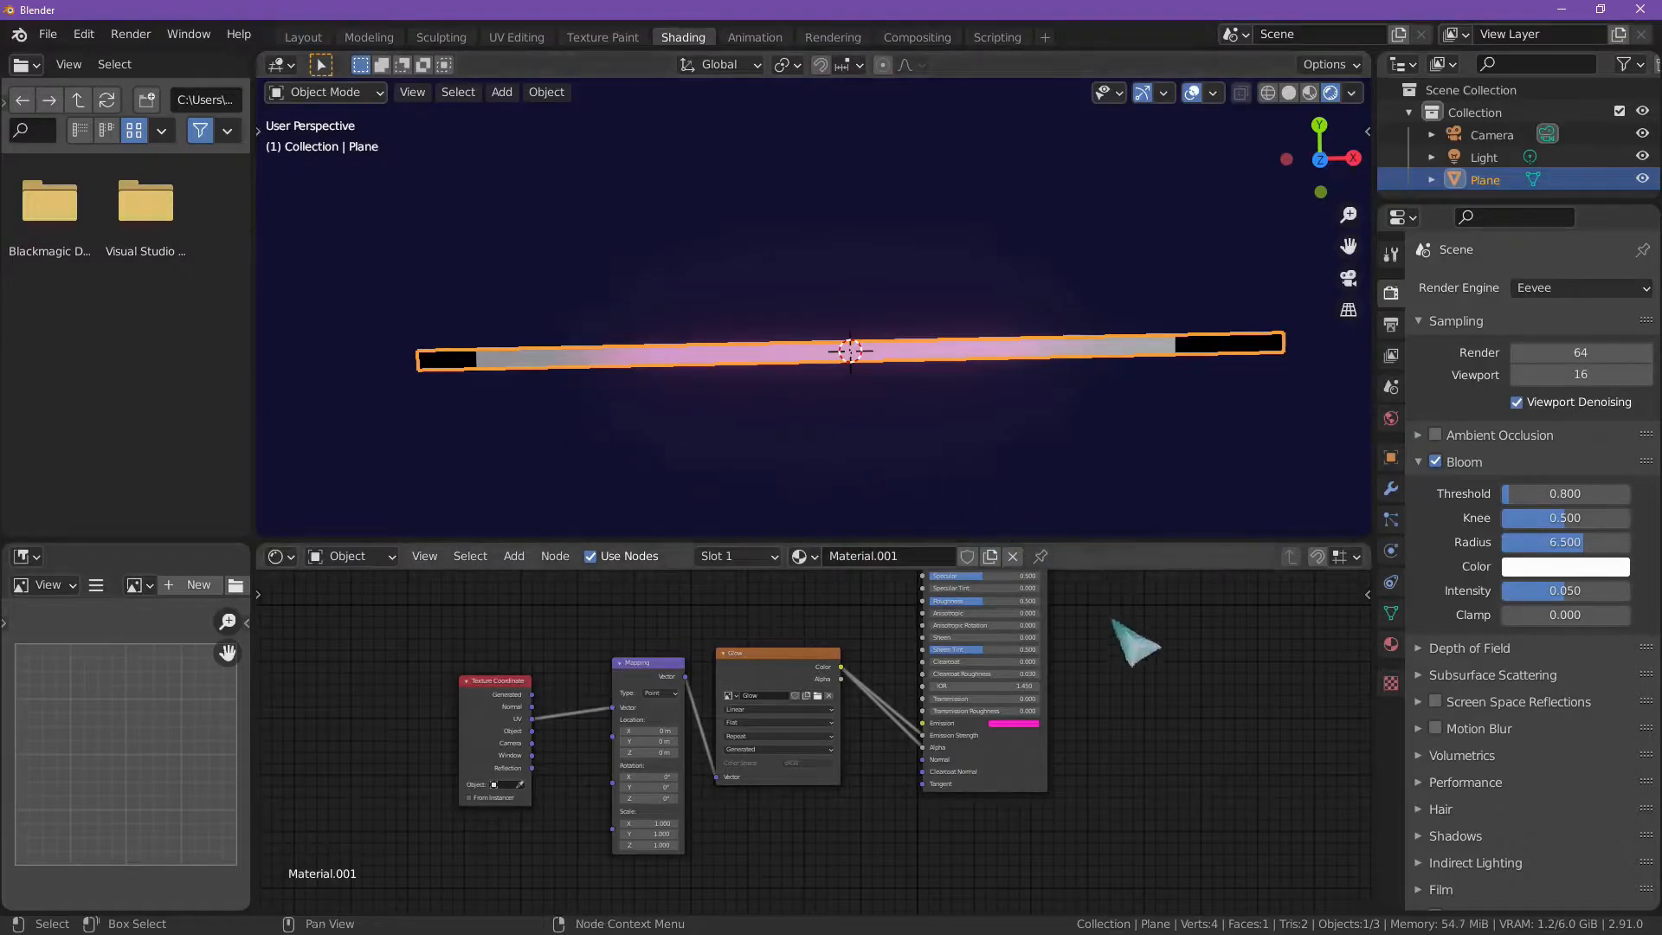
# Step: Set the strip material's blend mode to Alpha Hashed and inspect the transparent ends with the plane deselected
pyautogui.scroll(-3, 1462, 708)
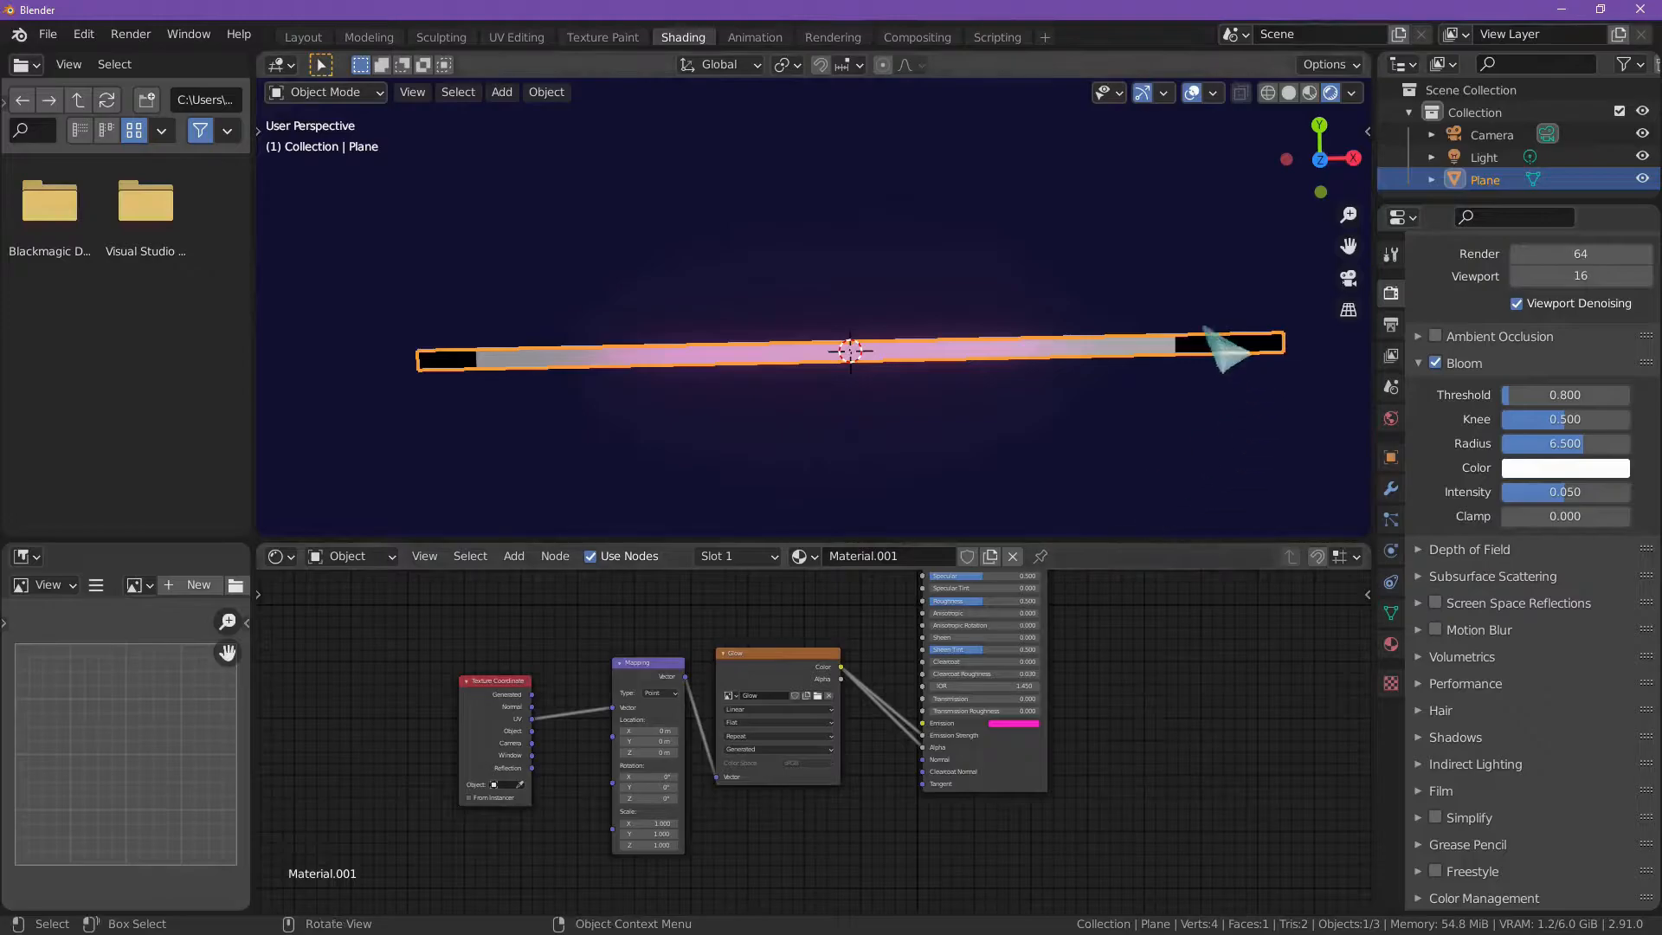
pyautogui.click(1391, 644)
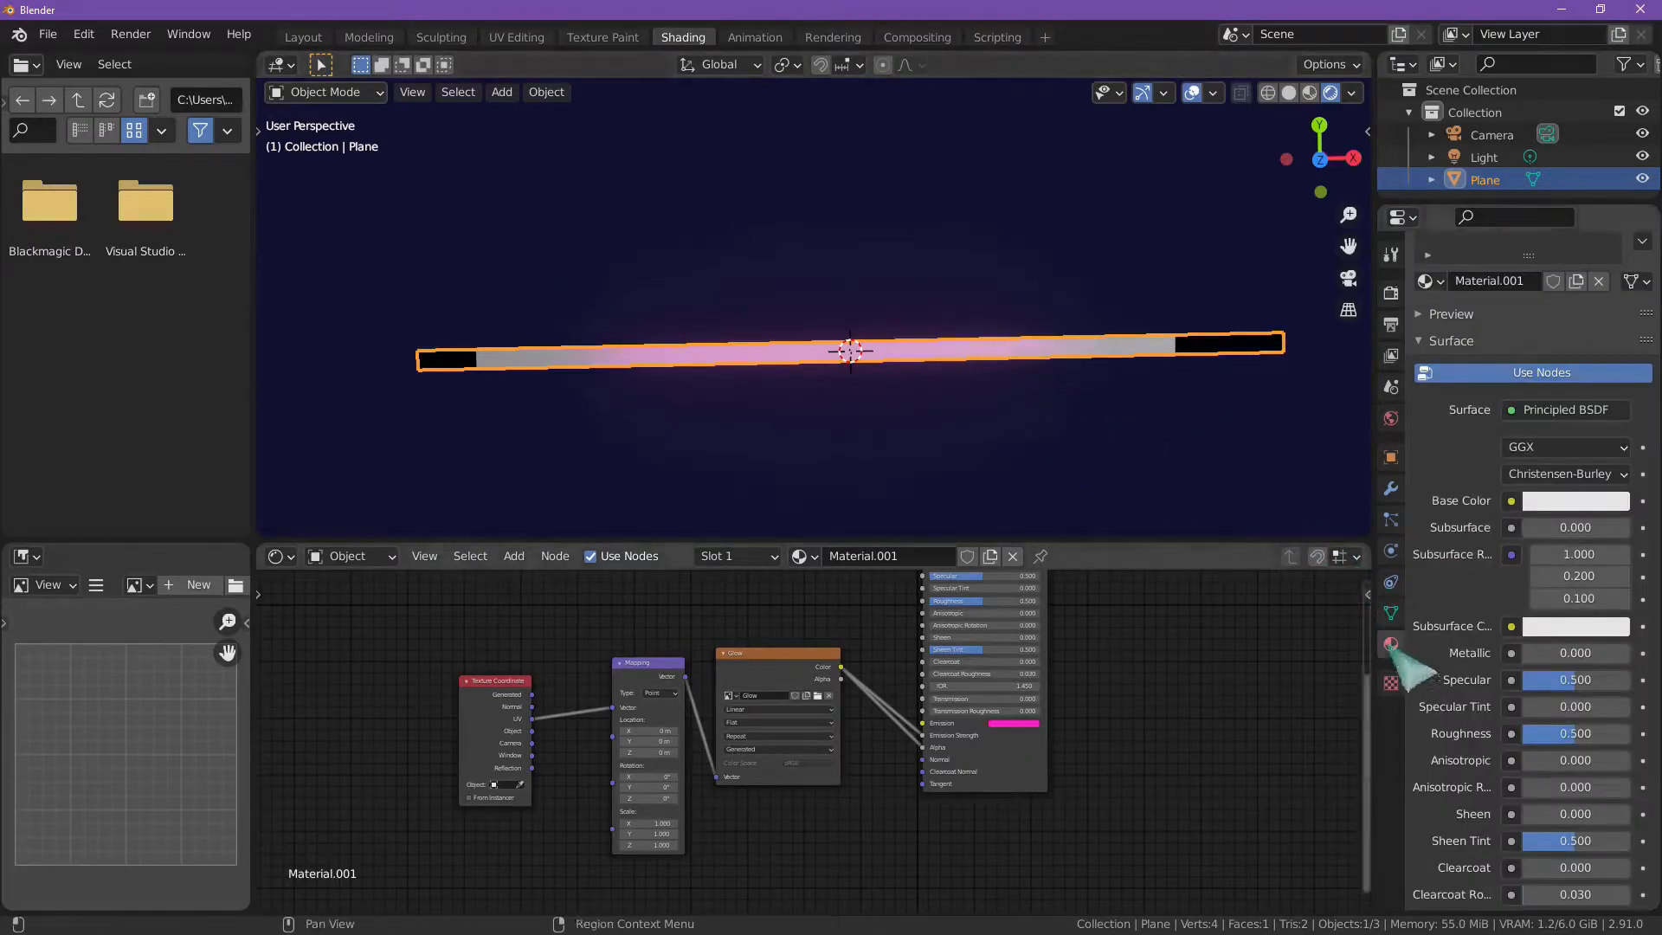
pyautogui.scroll(-15, 1477, 732)
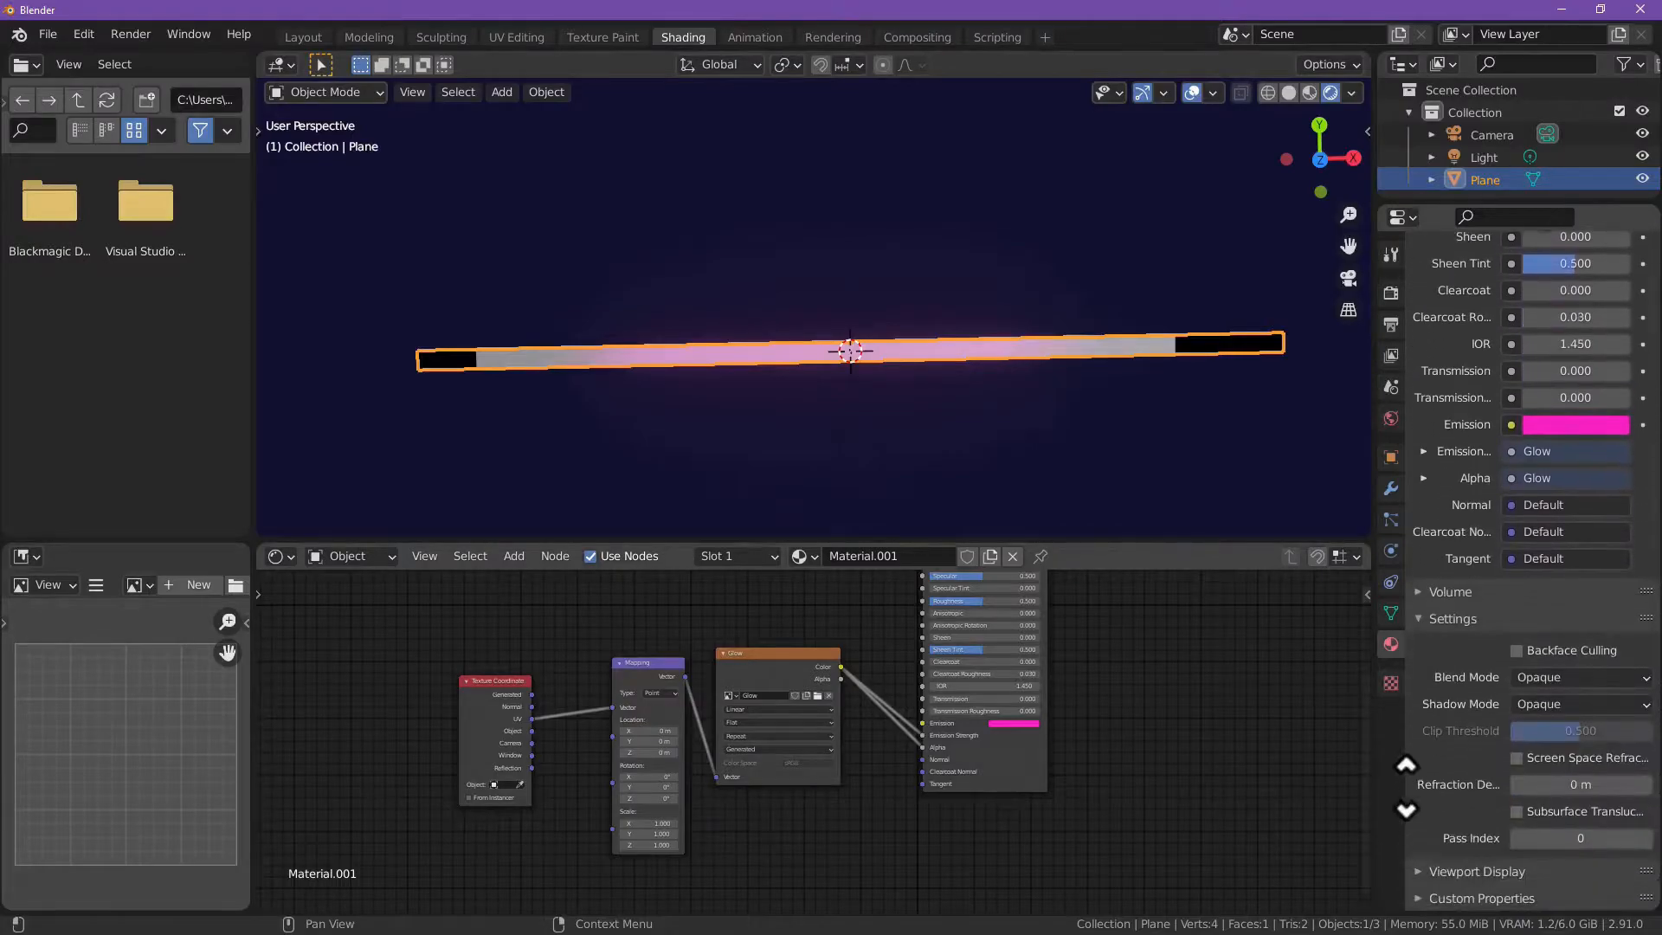
pyautogui.click(1551, 682)
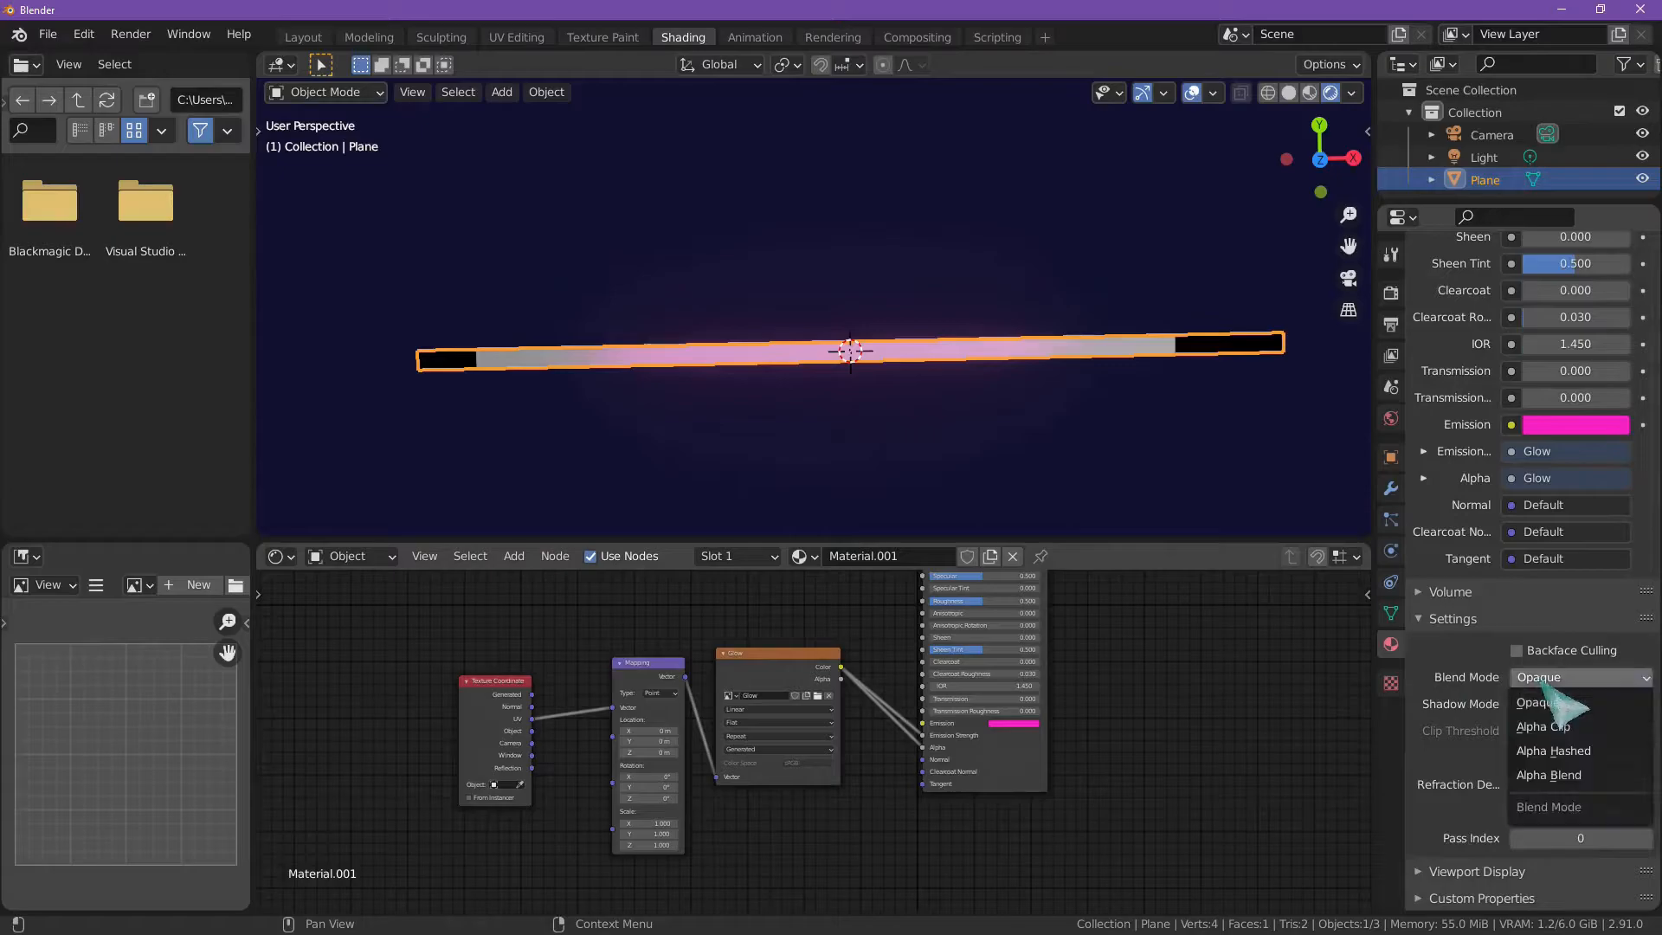
pyautogui.click(1578, 757)
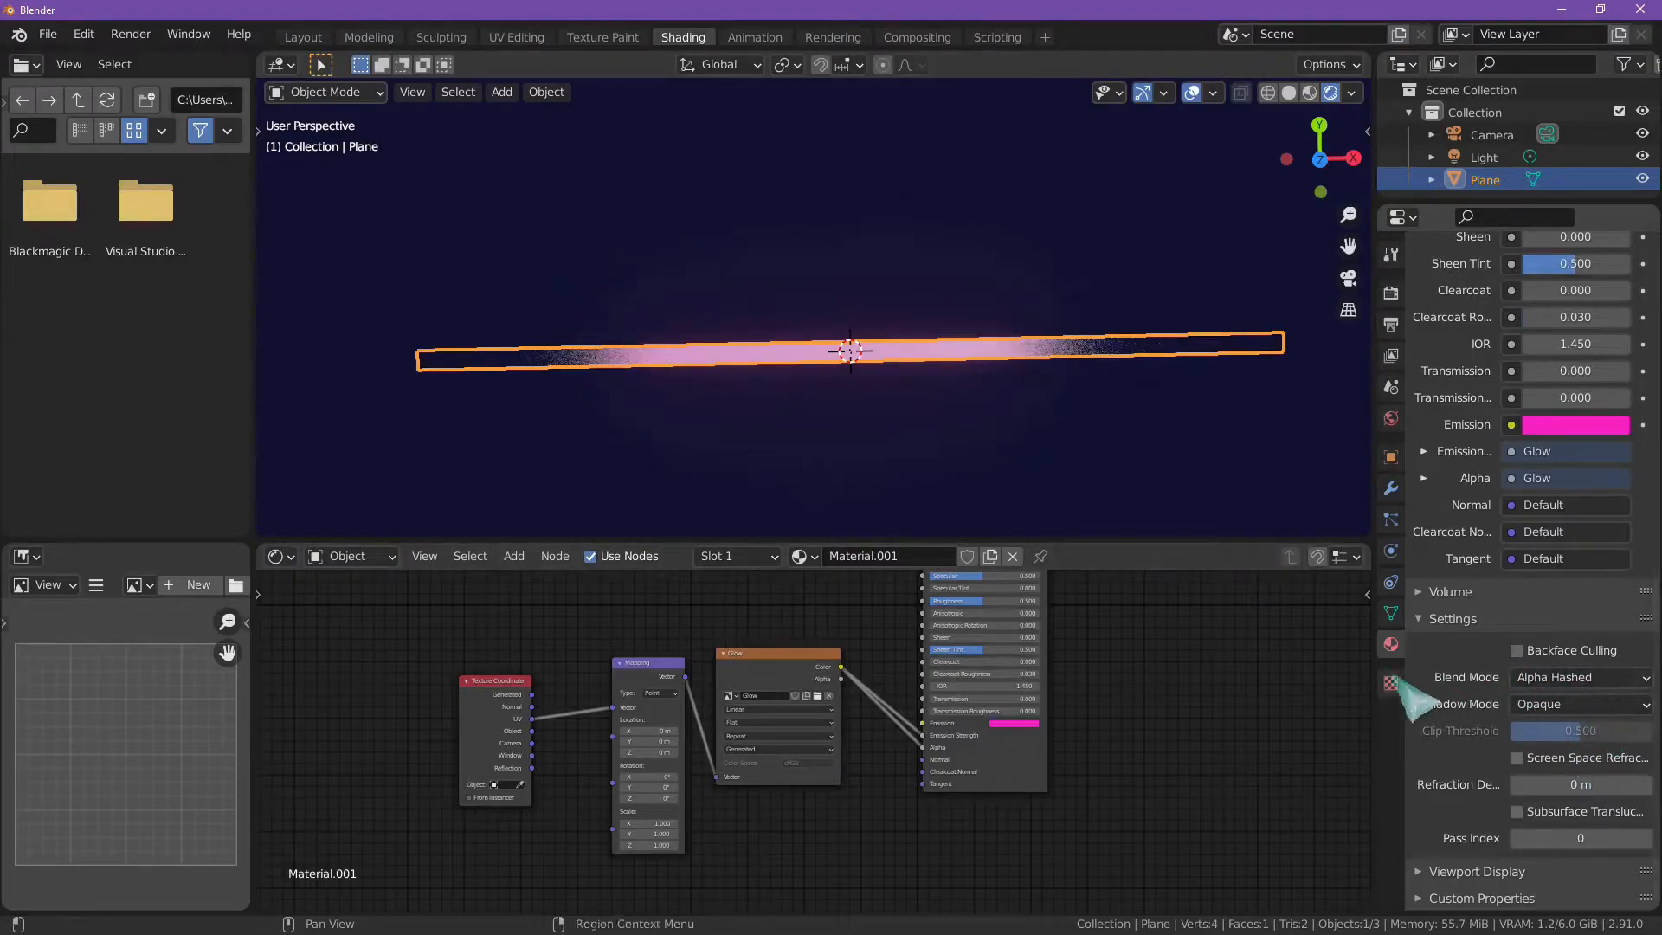
pyautogui.click(1071, 461)
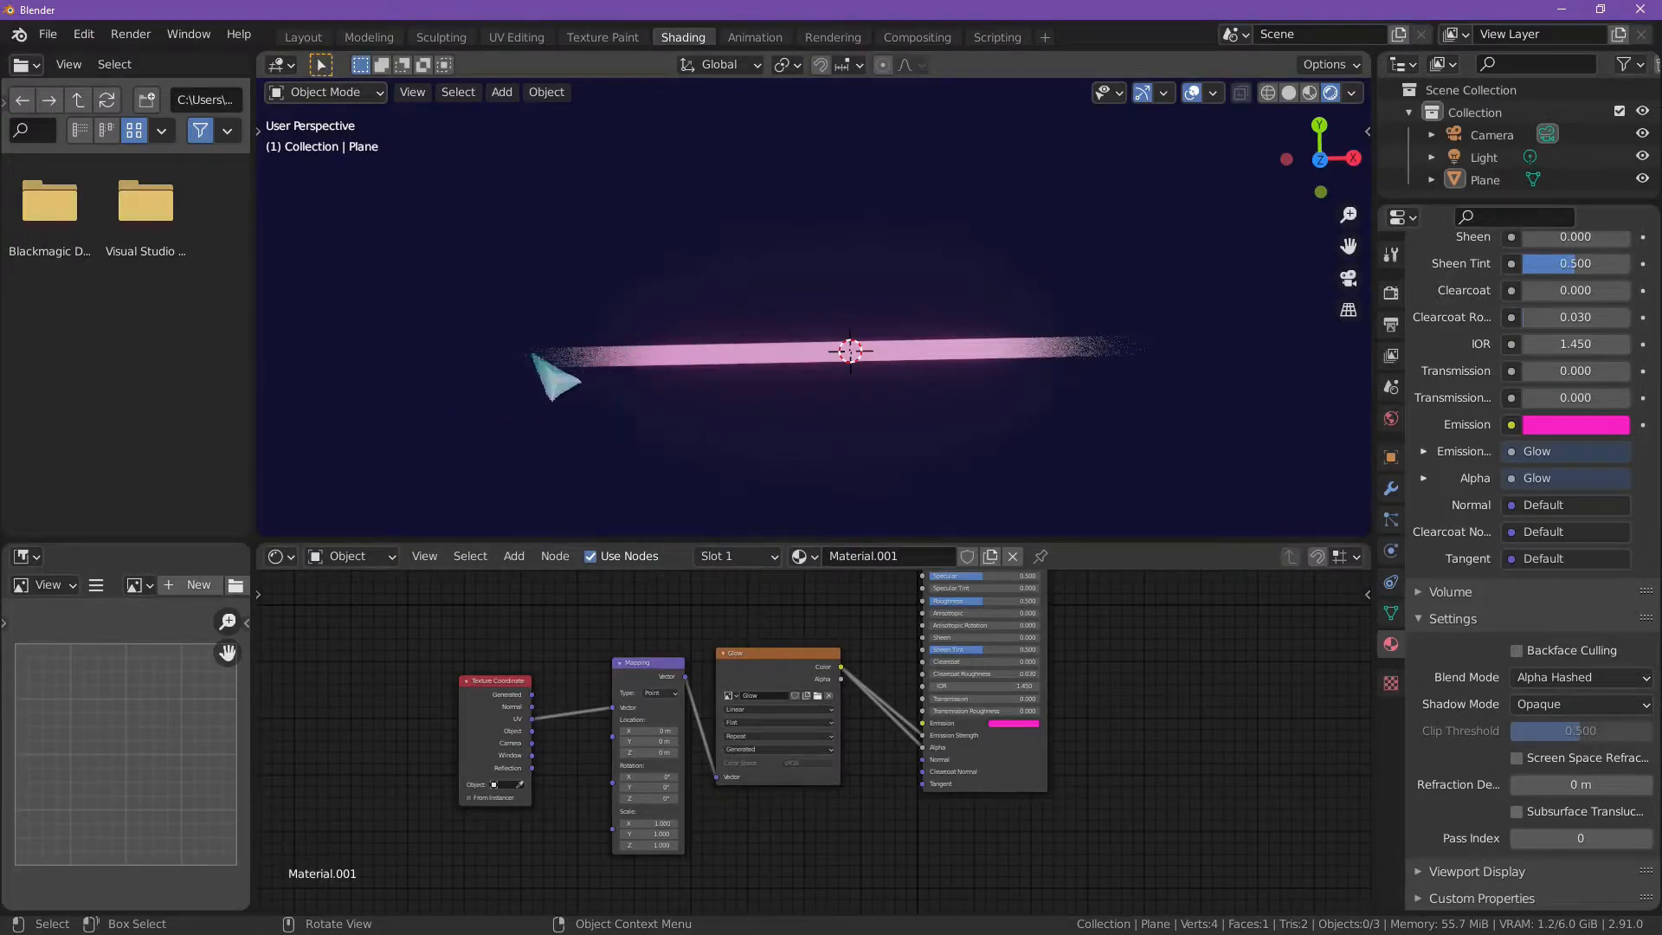
pyautogui.scroll(1, 597, 382)
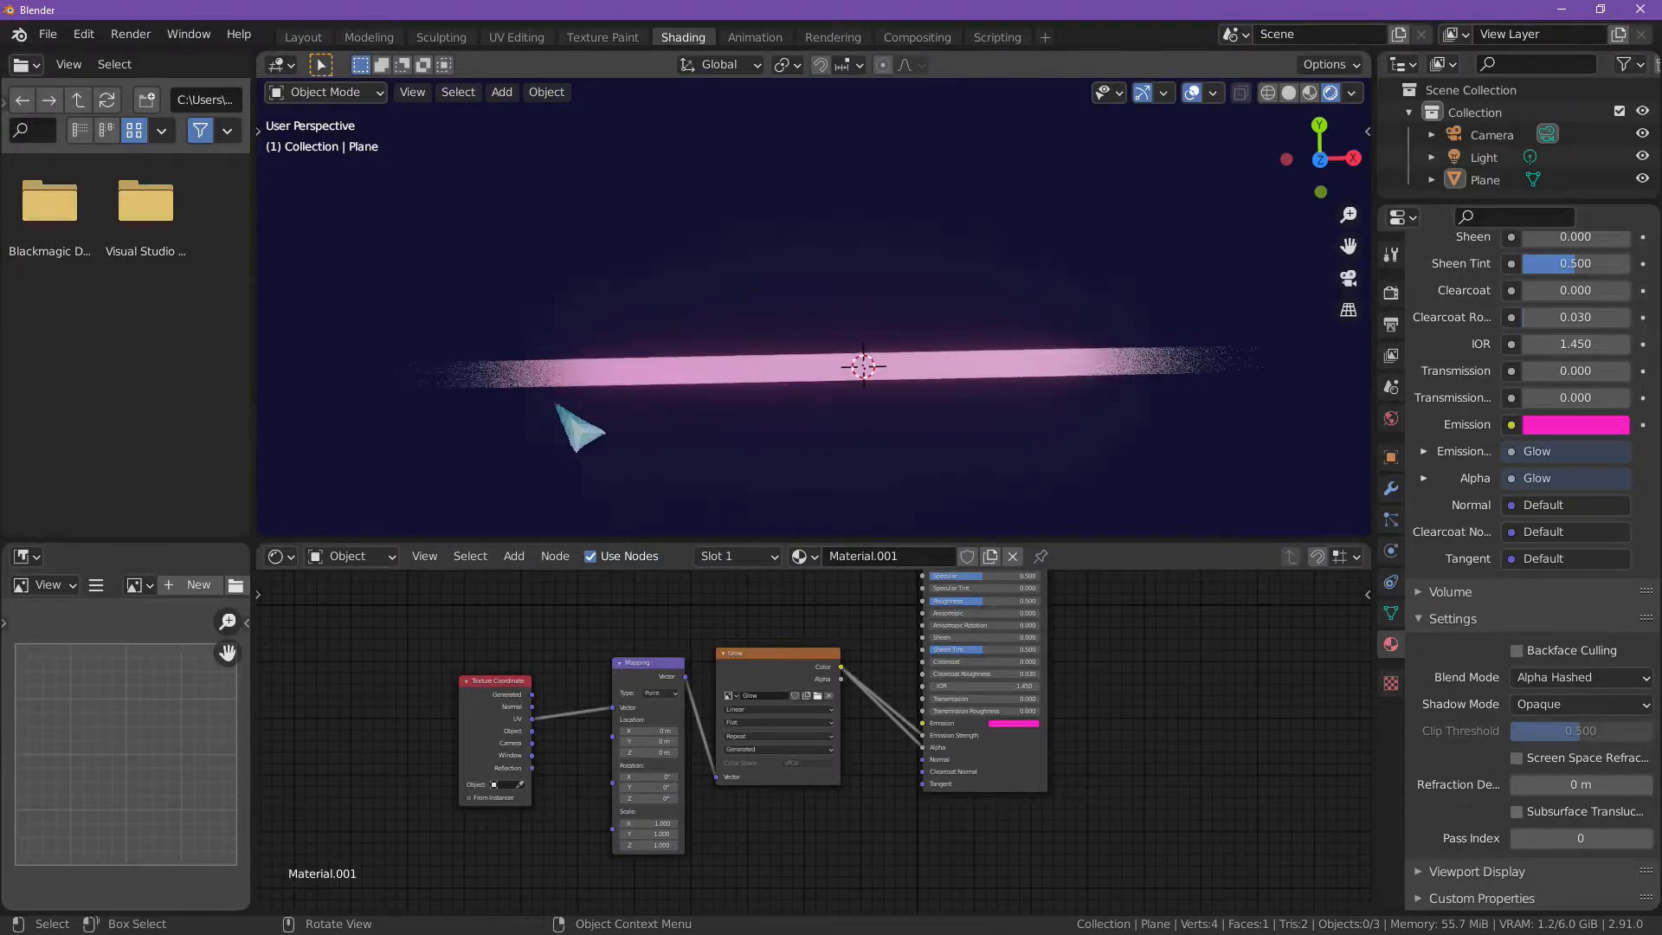
pyautogui.moveTo(612, 417); pyautogui.dragTo(738, 479, button='middle')
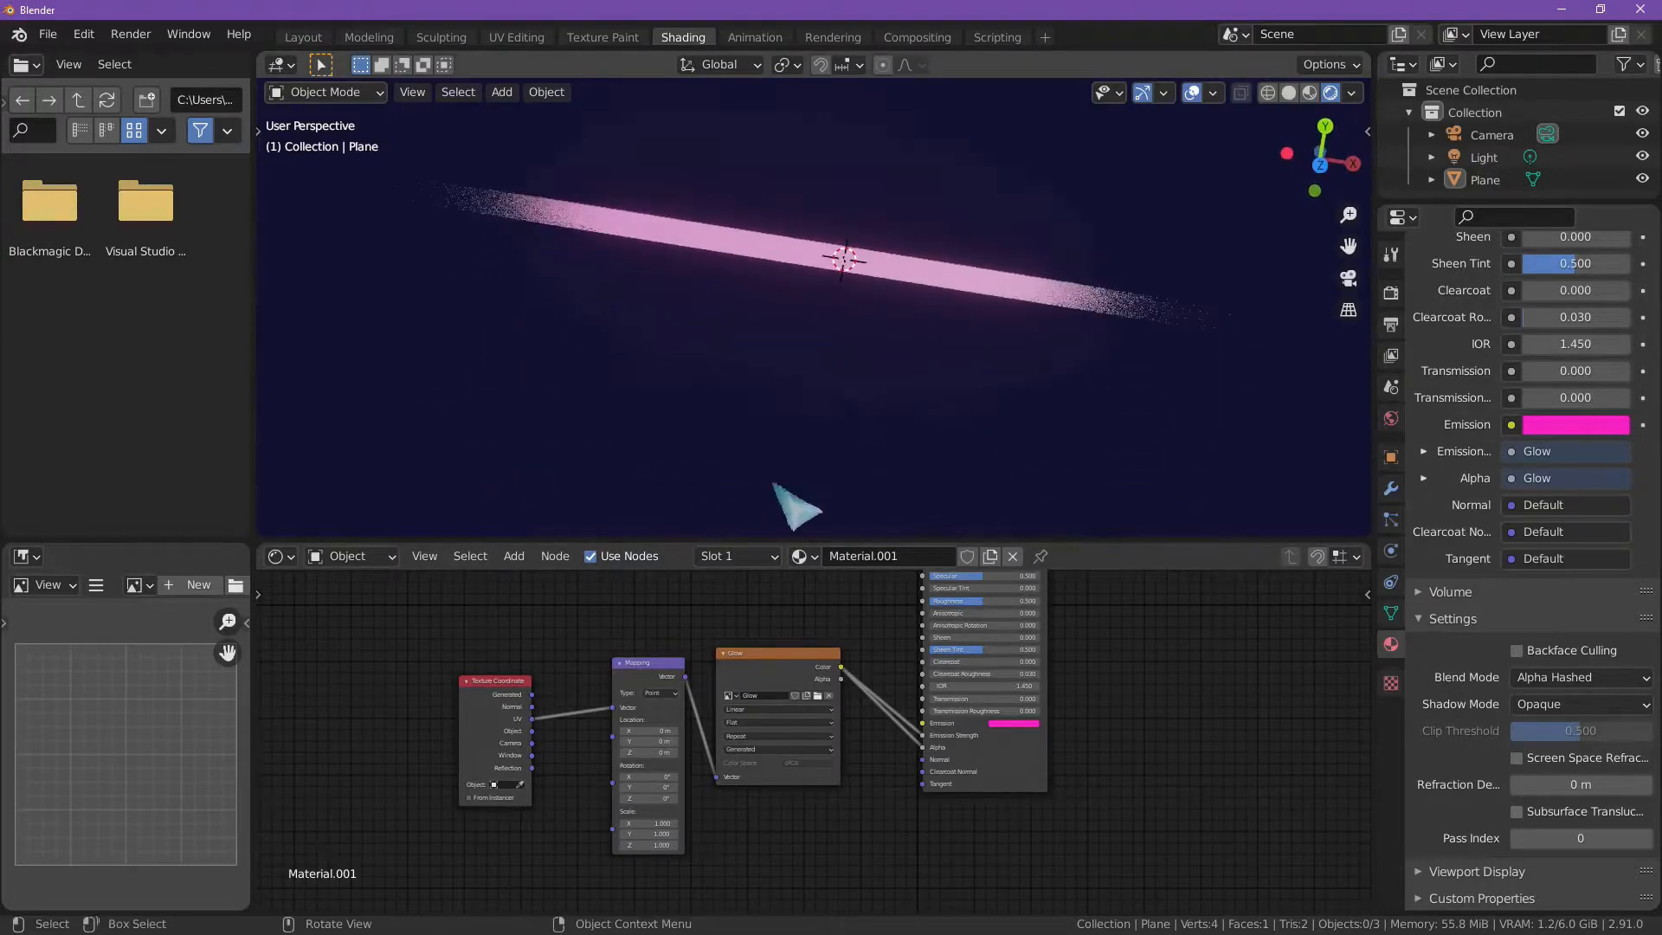
# Step: Try the Alpha Blend mode on the material and inspect the strip's fading ends from several angles
pyautogui.click(1579, 676)
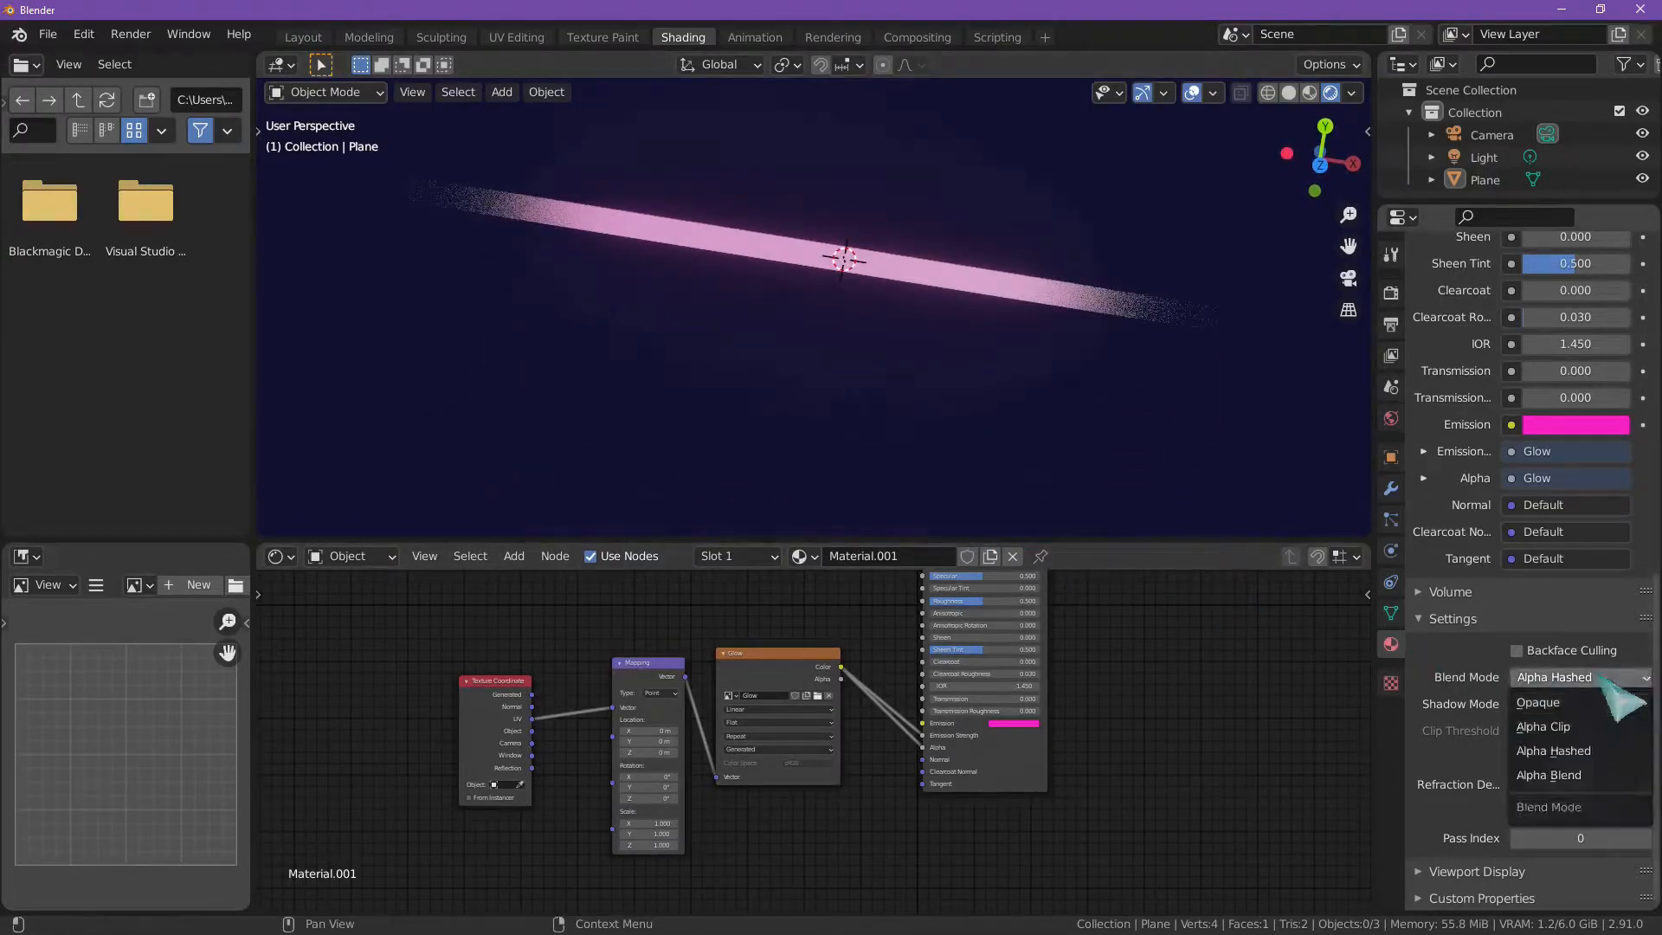
pyautogui.click(1595, 773)
pyautogui.moveTo(1020, 534); pyautogui.dragTo(1237, 225, button='middle')
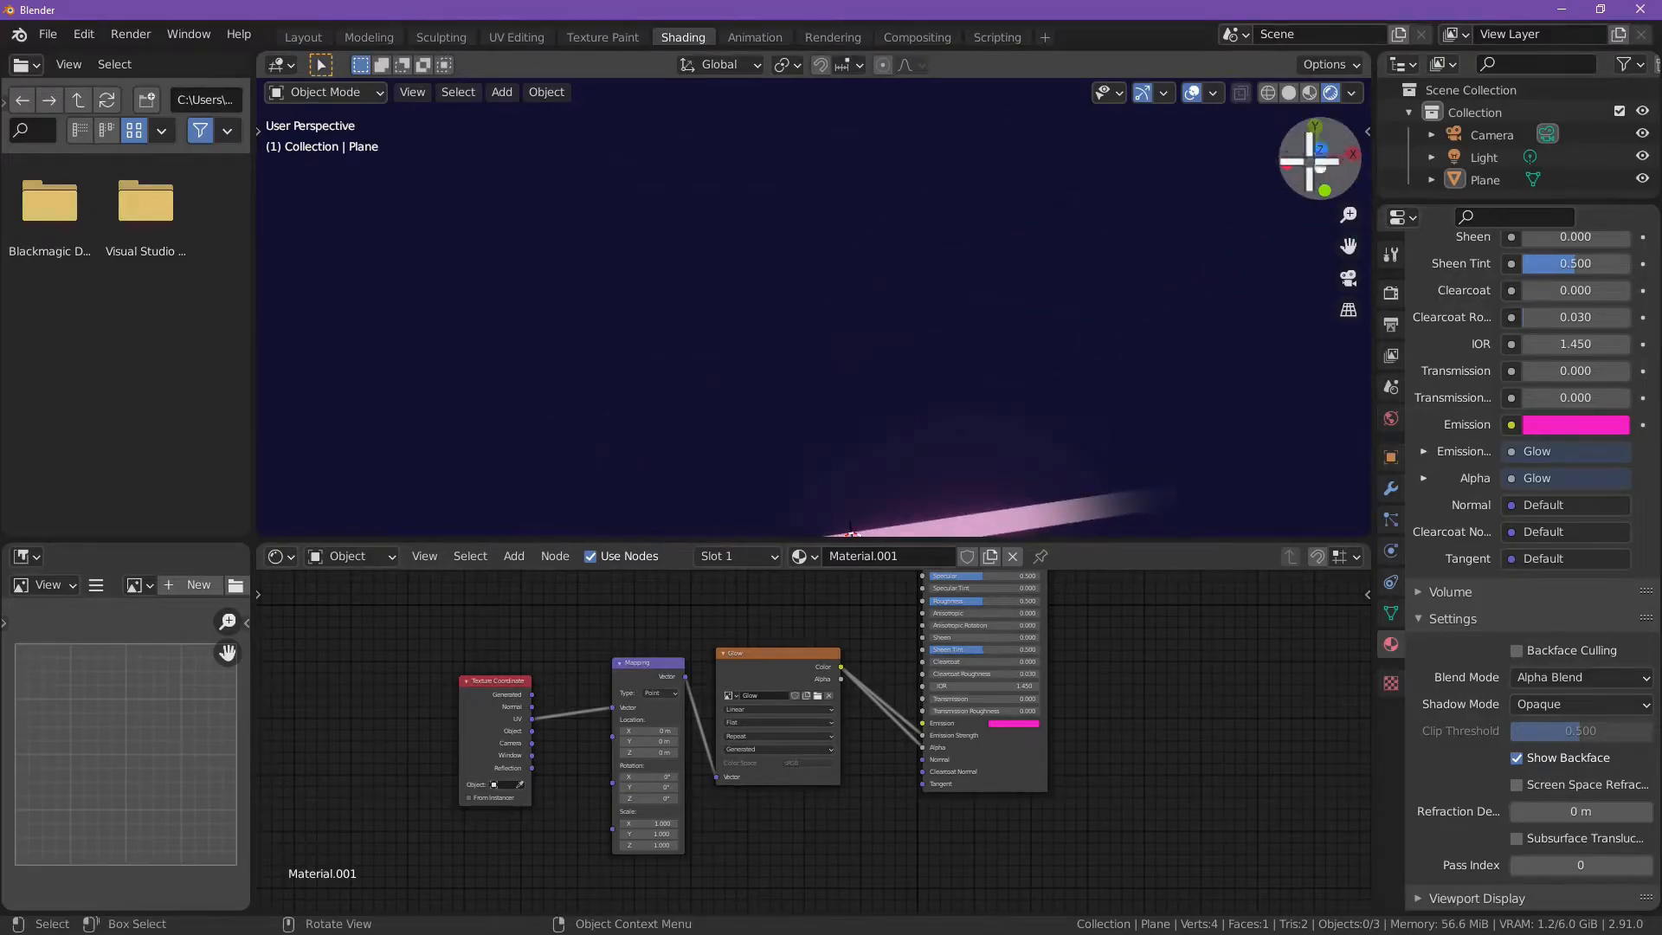
pyautogui.press('KP_7')
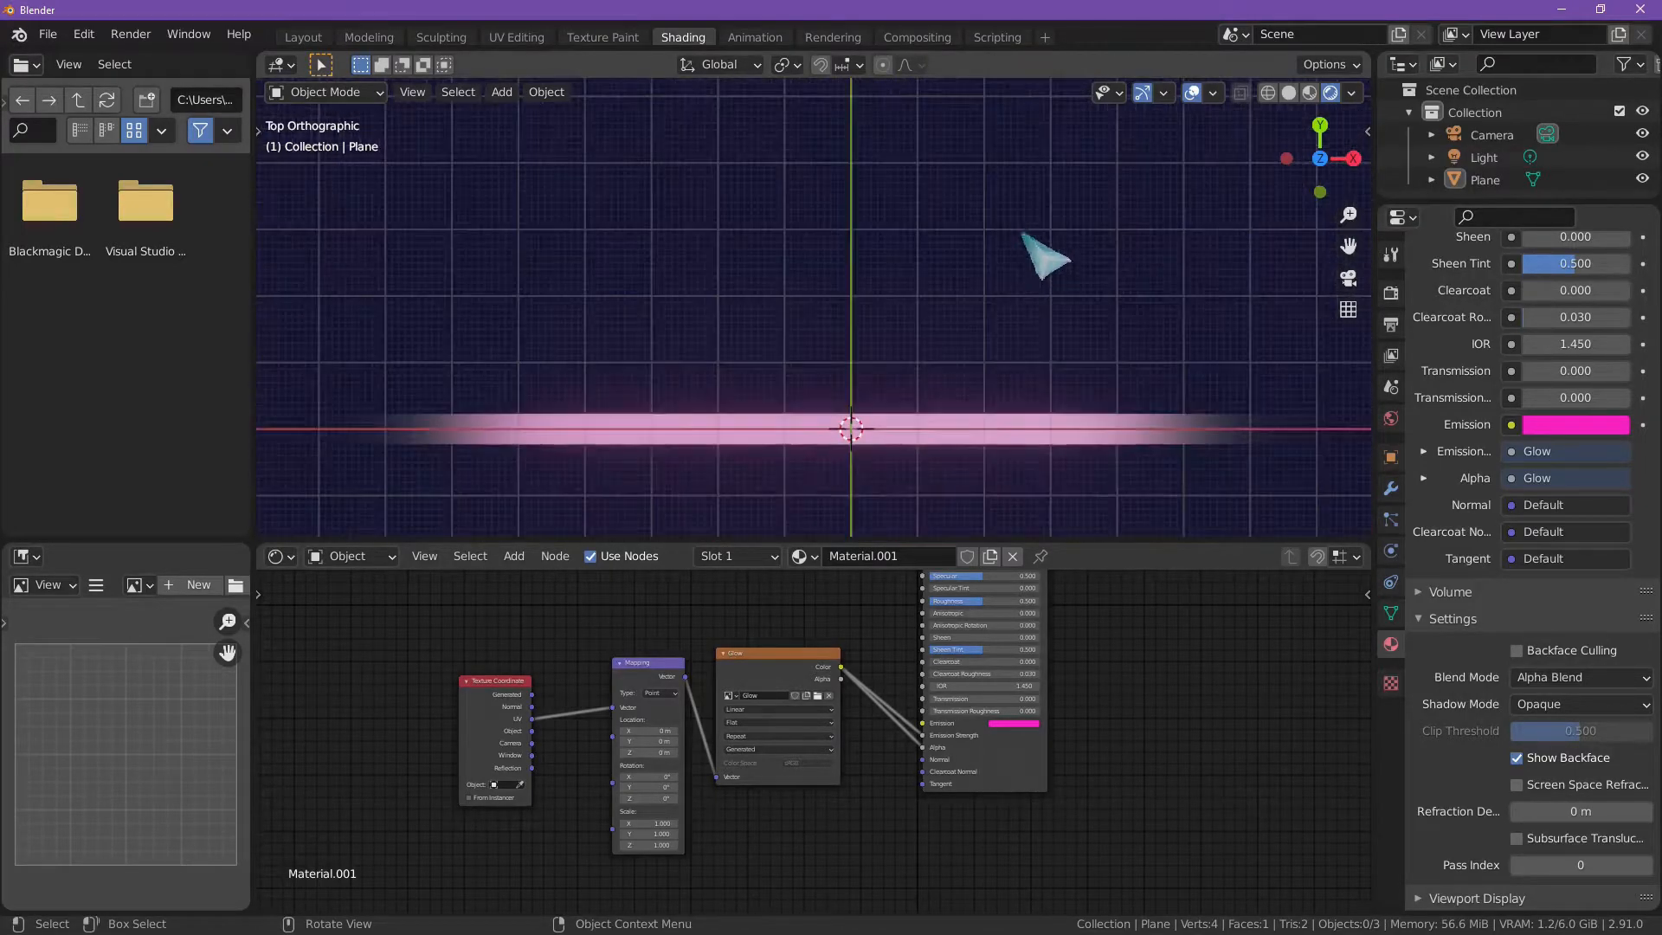
pyautogui.keyDown('shift'); pyautogui.moveTo(928, 154); pyautogui.dragTo(917, 183, button='middle'); pyautogui.keyUp('shift')
pyautogui.scroll(7, 916, 343)
pyautogui.keyDown('shift'); pyautogui.moveTo(915, 342); pyautogui.dragTo(901, 164, button='middle'); pyautogui.keyUp('shift')
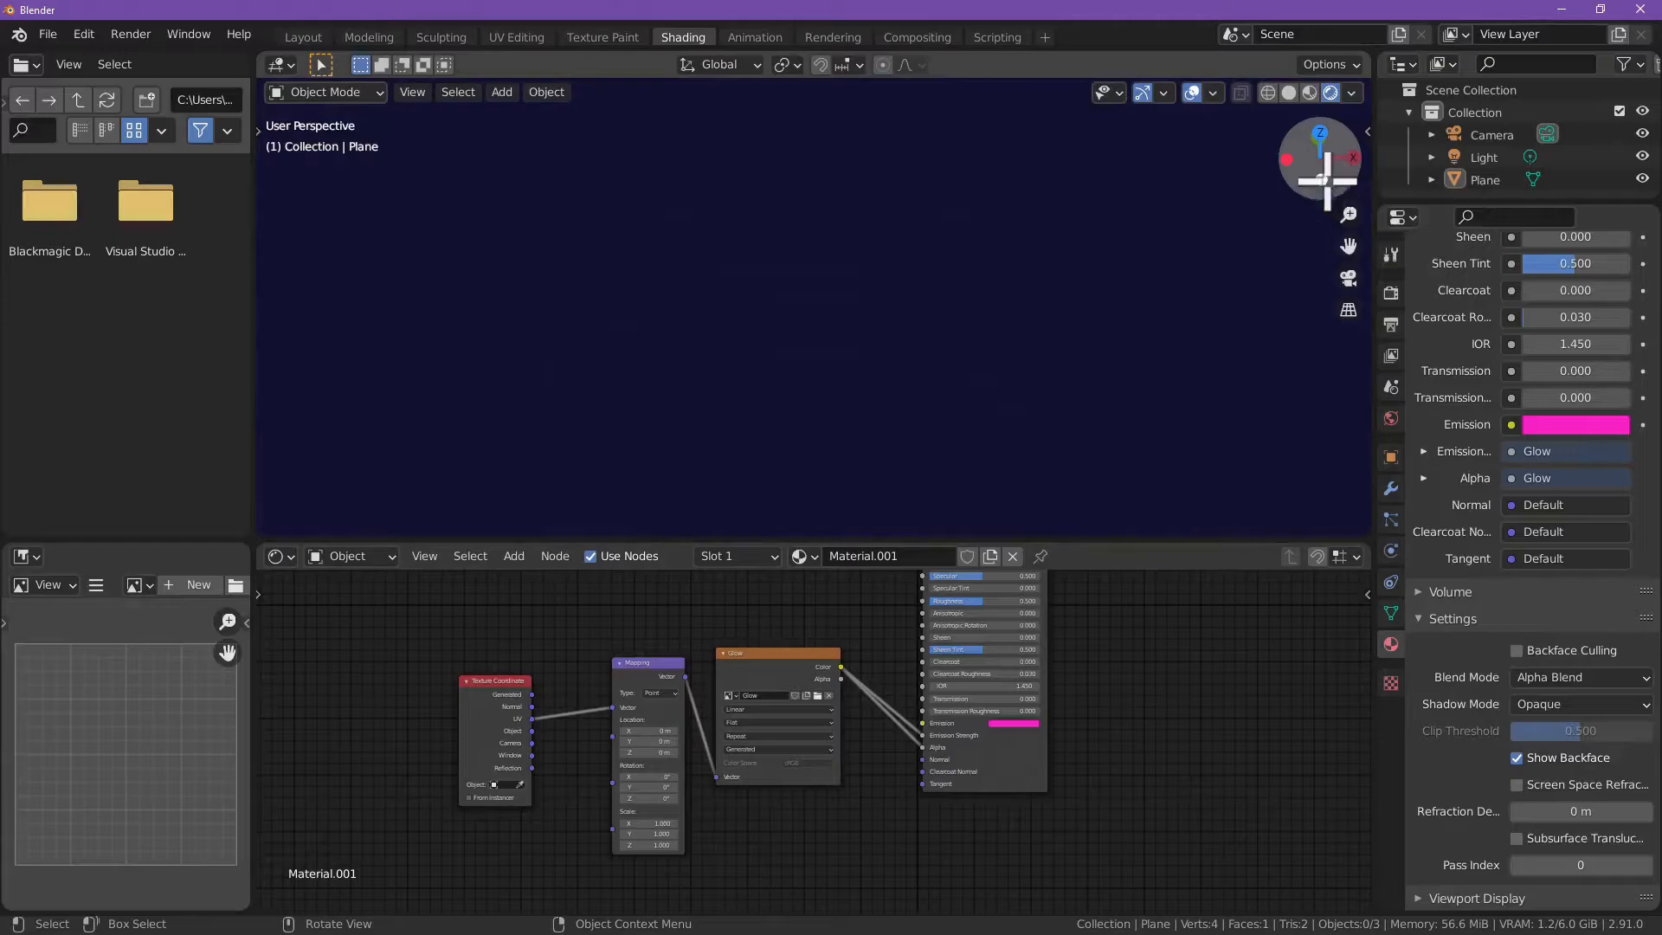
pyautogui.click(1325, 180)
pyautogui.keyDown('shift'); pyautogui.moveTo(895, 286); pyautogui.dragTo(904, 112, button='middle'); pyautogui.keyUp('shift')
pyautogui.scroll(4, 894, 234)
pyautogui.moveTo(894, 237); pyautogui.dragTo(735, 362, button='middle')
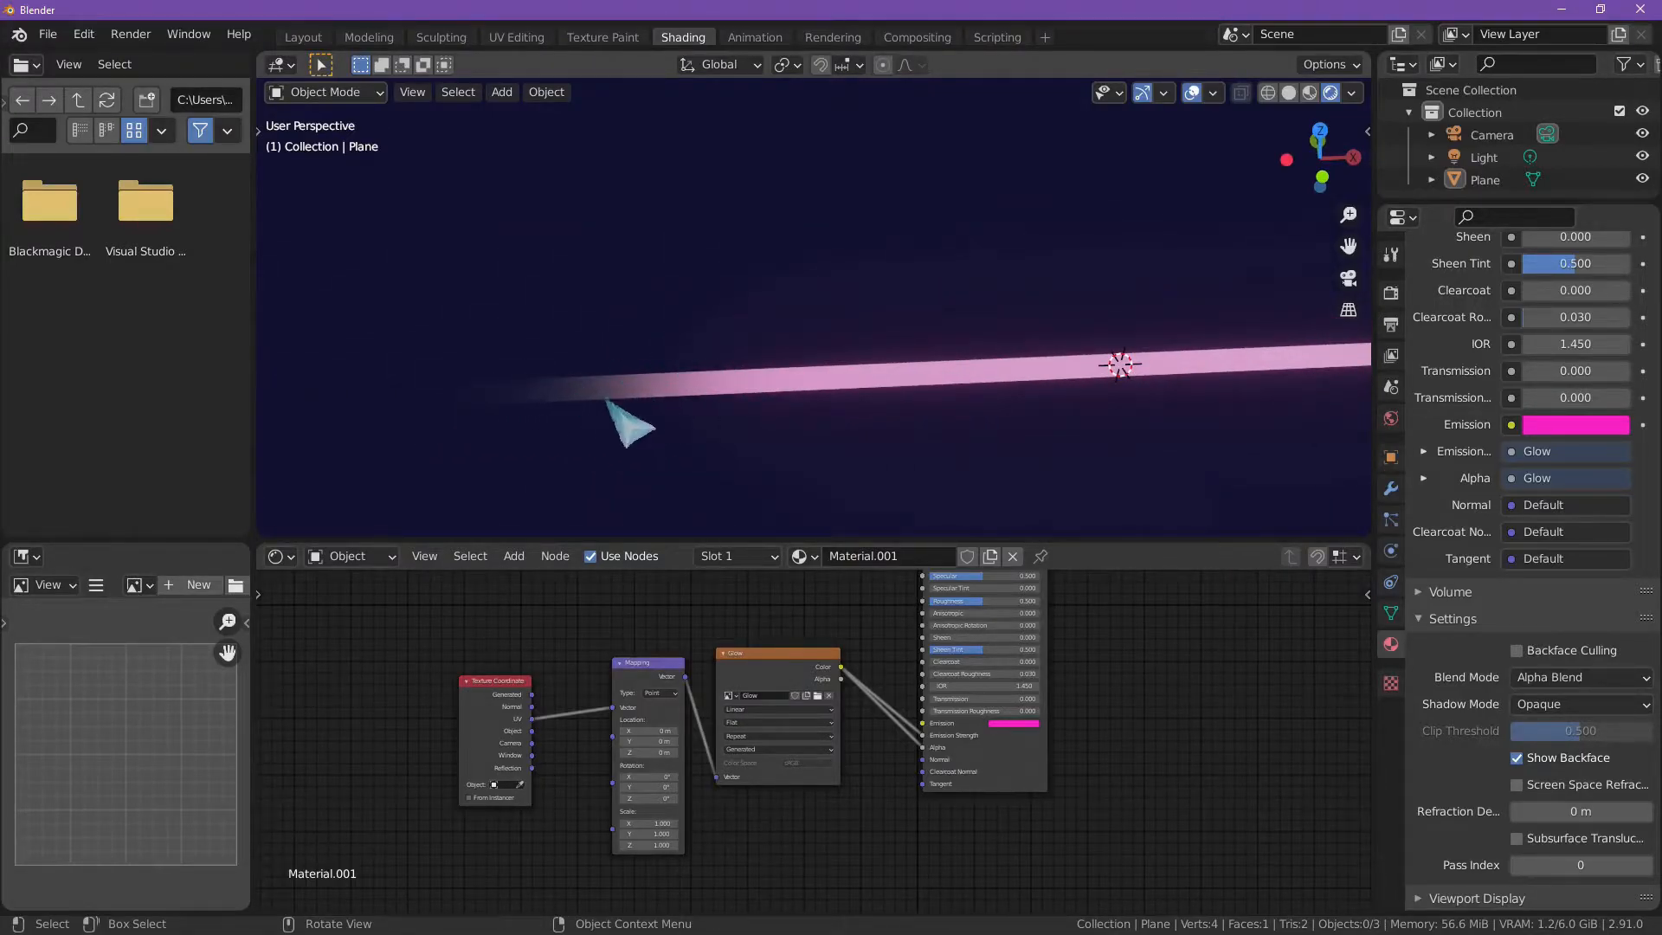
pyautogui.click(920, 397)
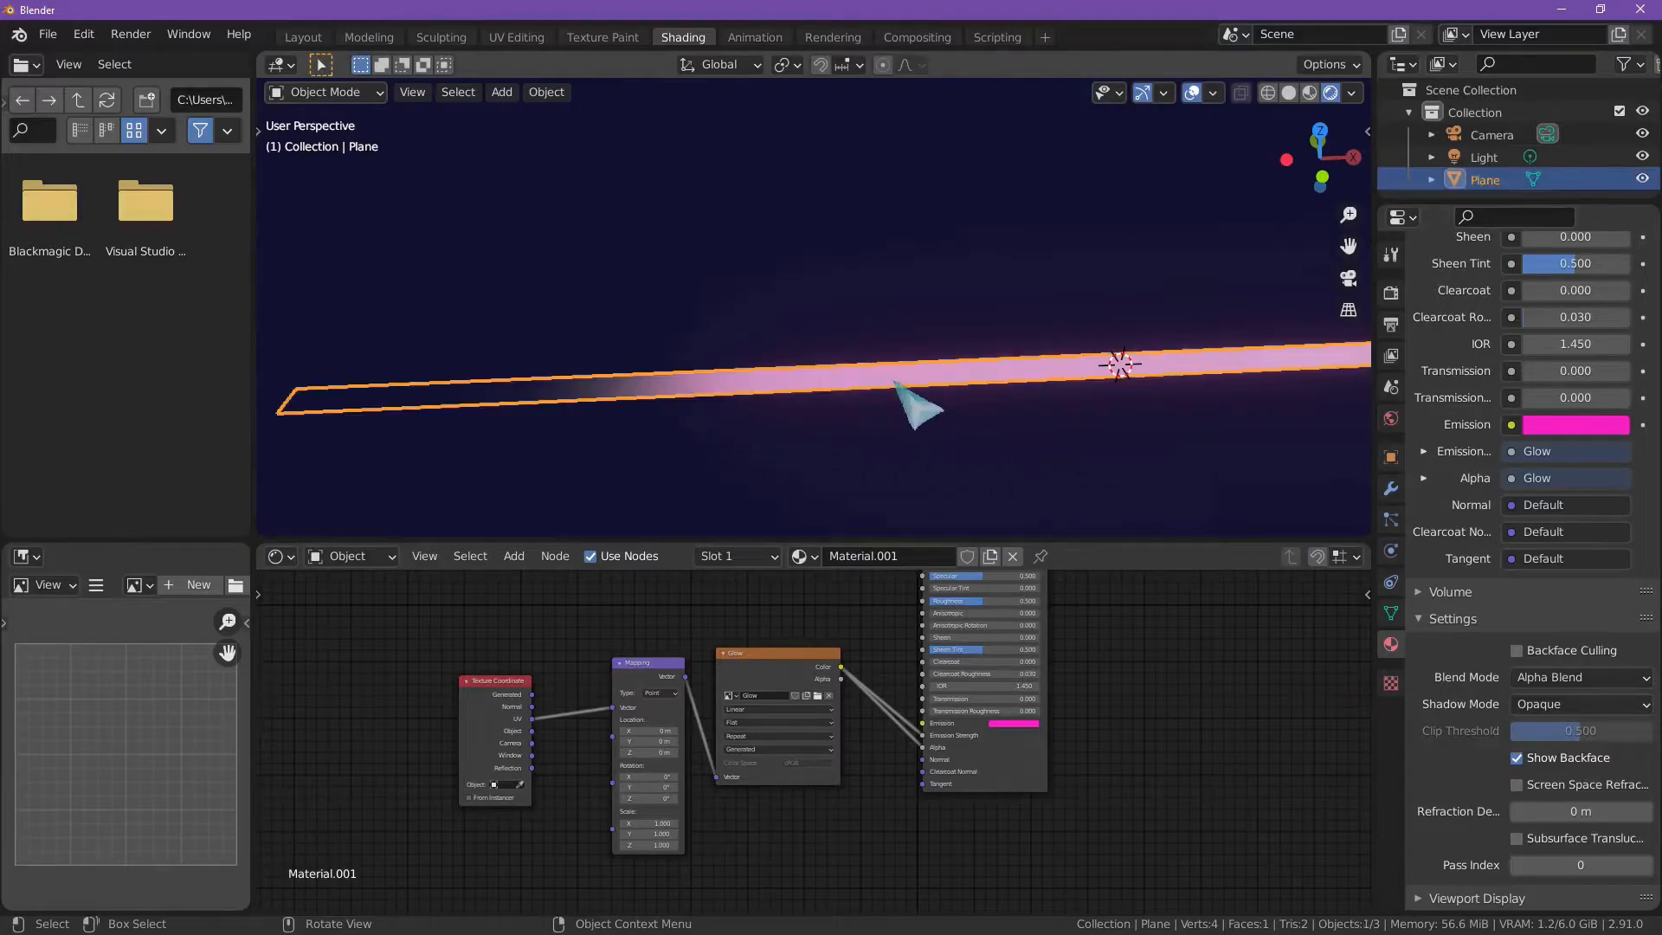
# Step: Return the material's blend mode to Alpha Hashed and inspect the strip's fading ends with the plane deselected
pyautogui.click(1575, 679)
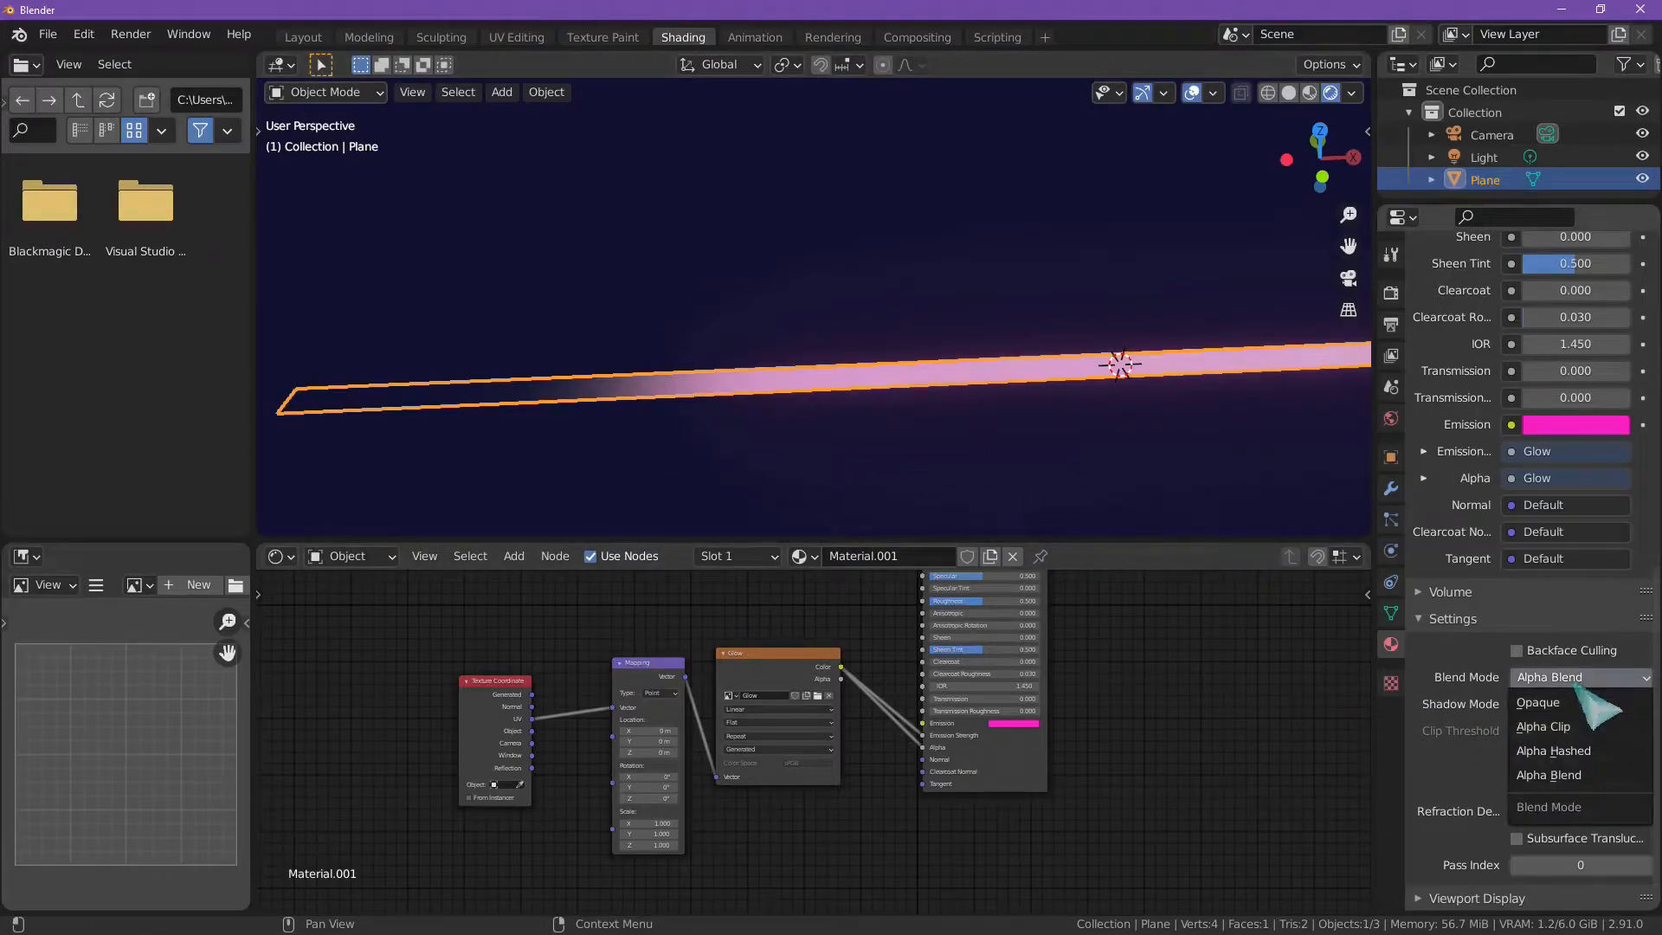
pyautogui.click(1572, 755)
pyautogui.click(605, 445)
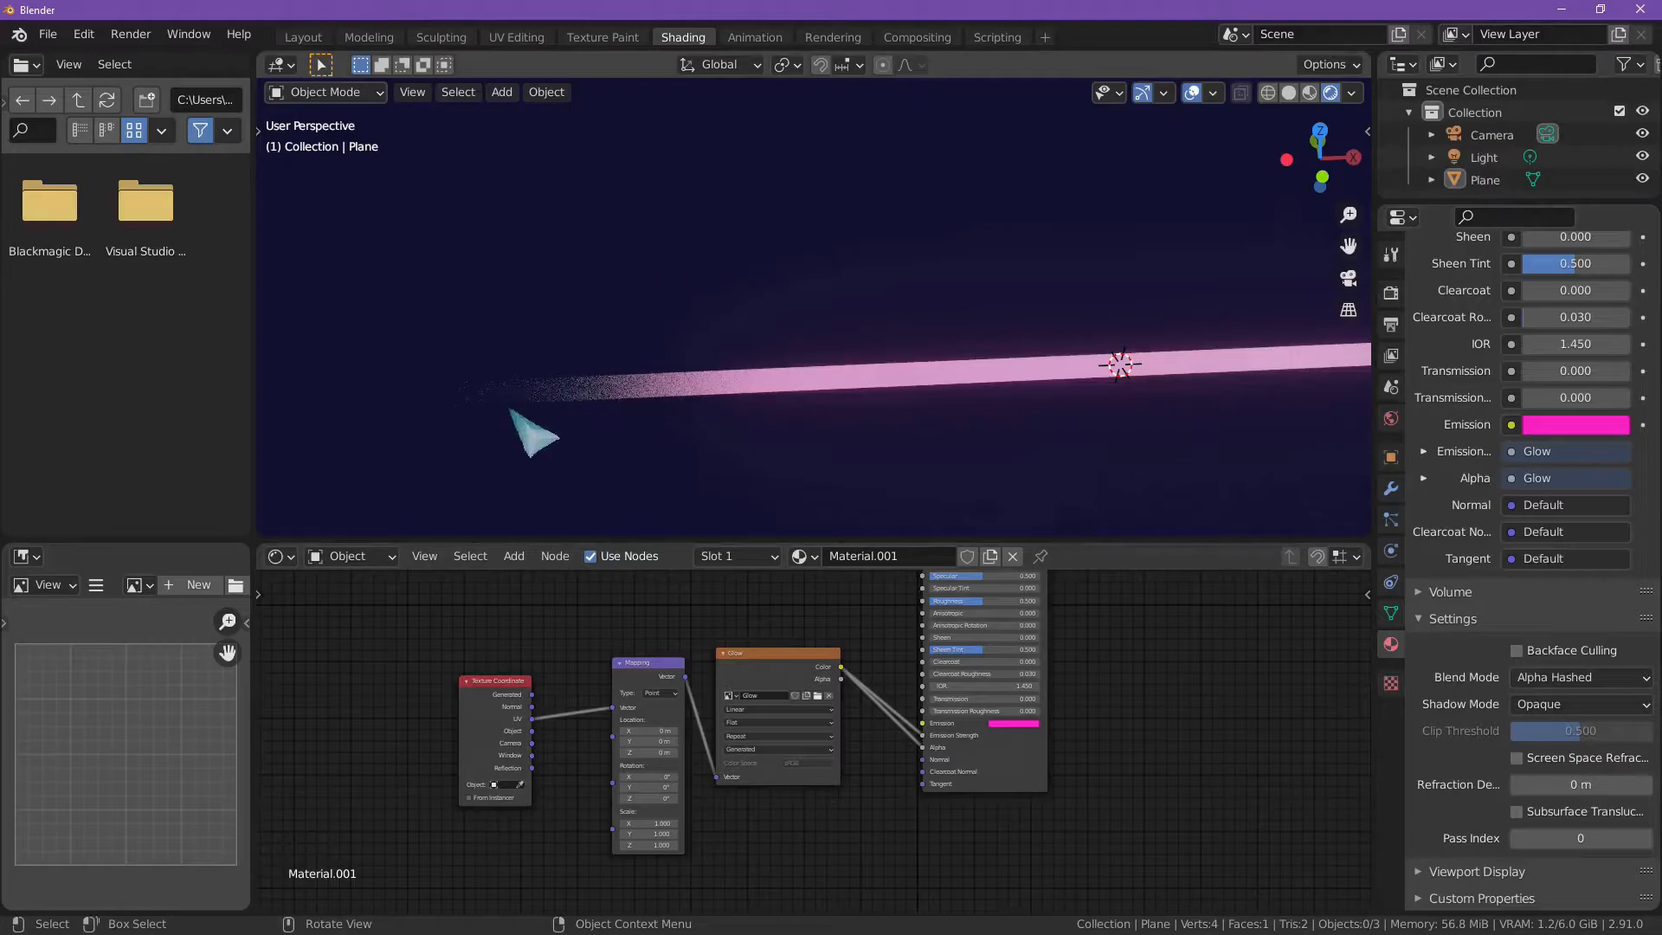
pyautogui.scroll(-4, 1021, 483)
pyautogui.scroll(3, 1043, 435)
pyautogui.keyDown('shift'); pyautogui.moveTo(1042, 432); pyautogui.dragTo(892, 468, button='middle'); pyautogui.keyUp('shift')
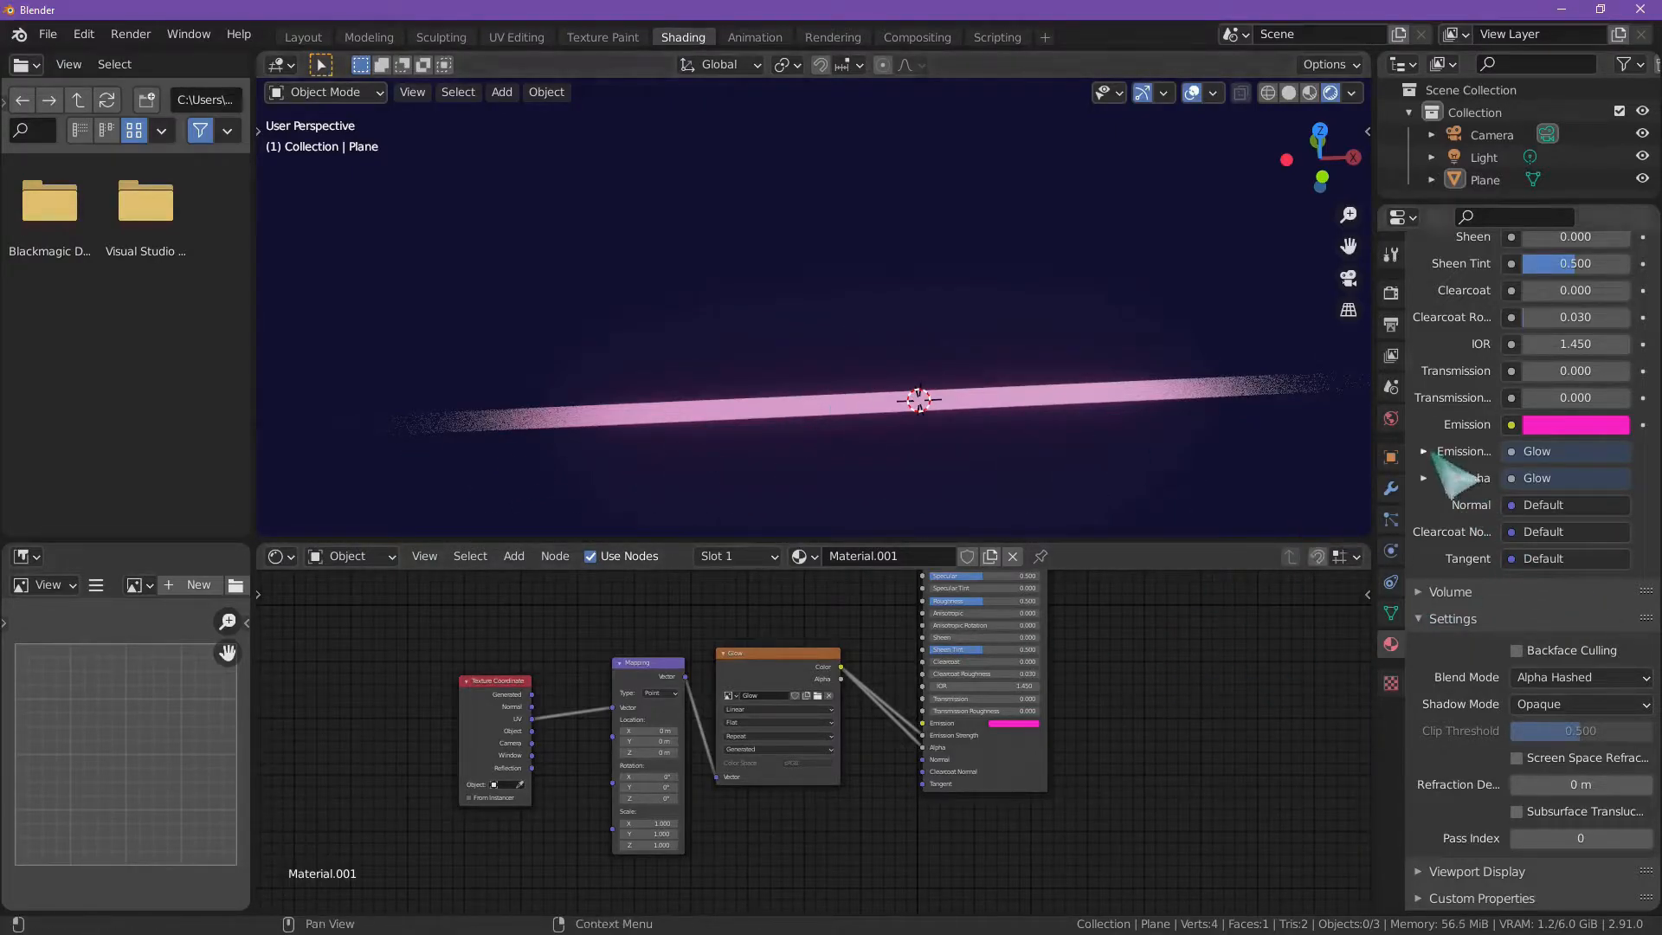
pyautogui.scroll(12, 1435, 454)
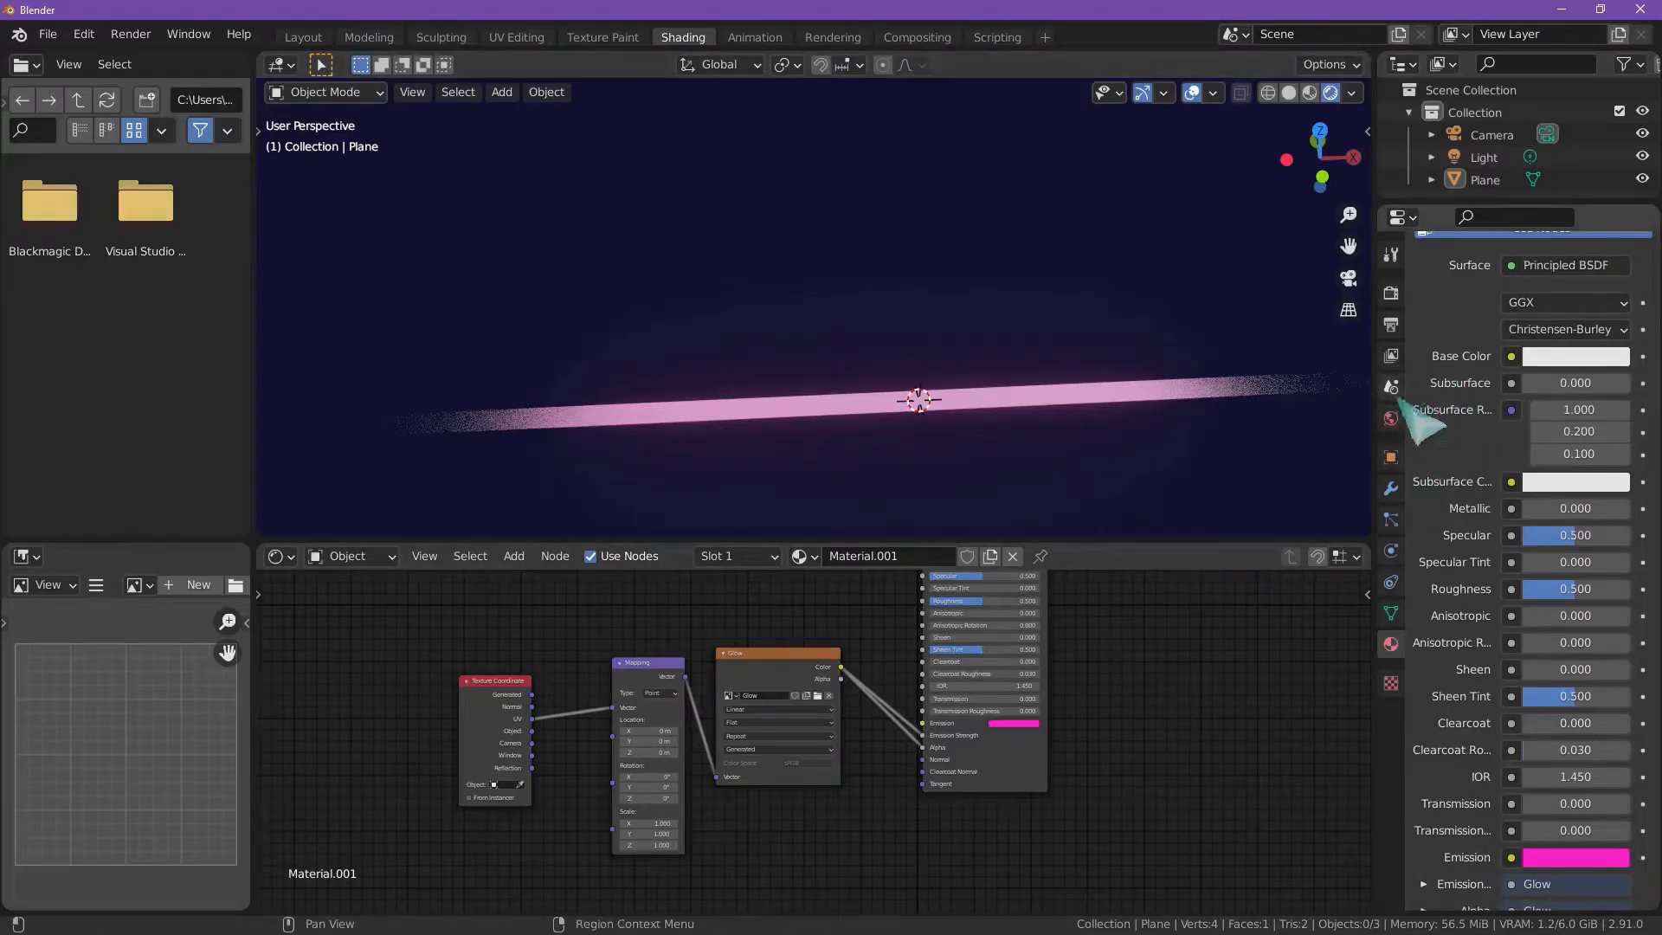
pyautogui.scroll(-8, 1471, 519)
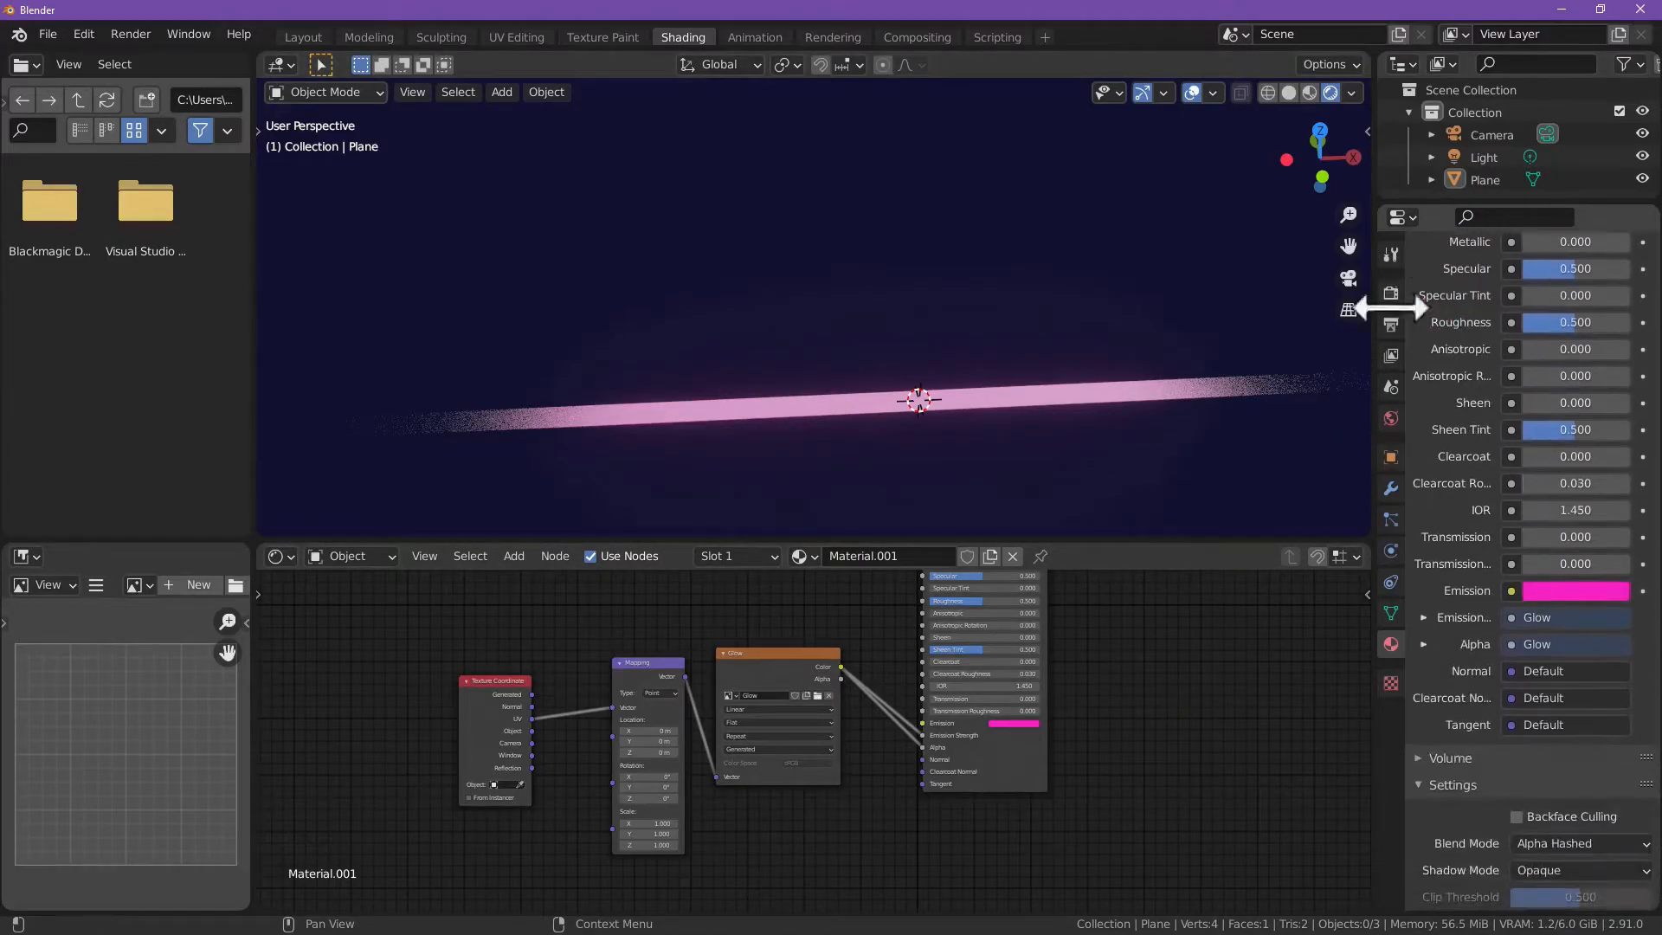
# Step: Move the Texture Coordinate, Mapping and Glow nodes together farther away from the Principled BSDF to make room
pyautogui.moveTo(407, 623); pyautogui.dragTo(833, 809)
pyautogui.press('g')
pyautogui.click(612, 696)
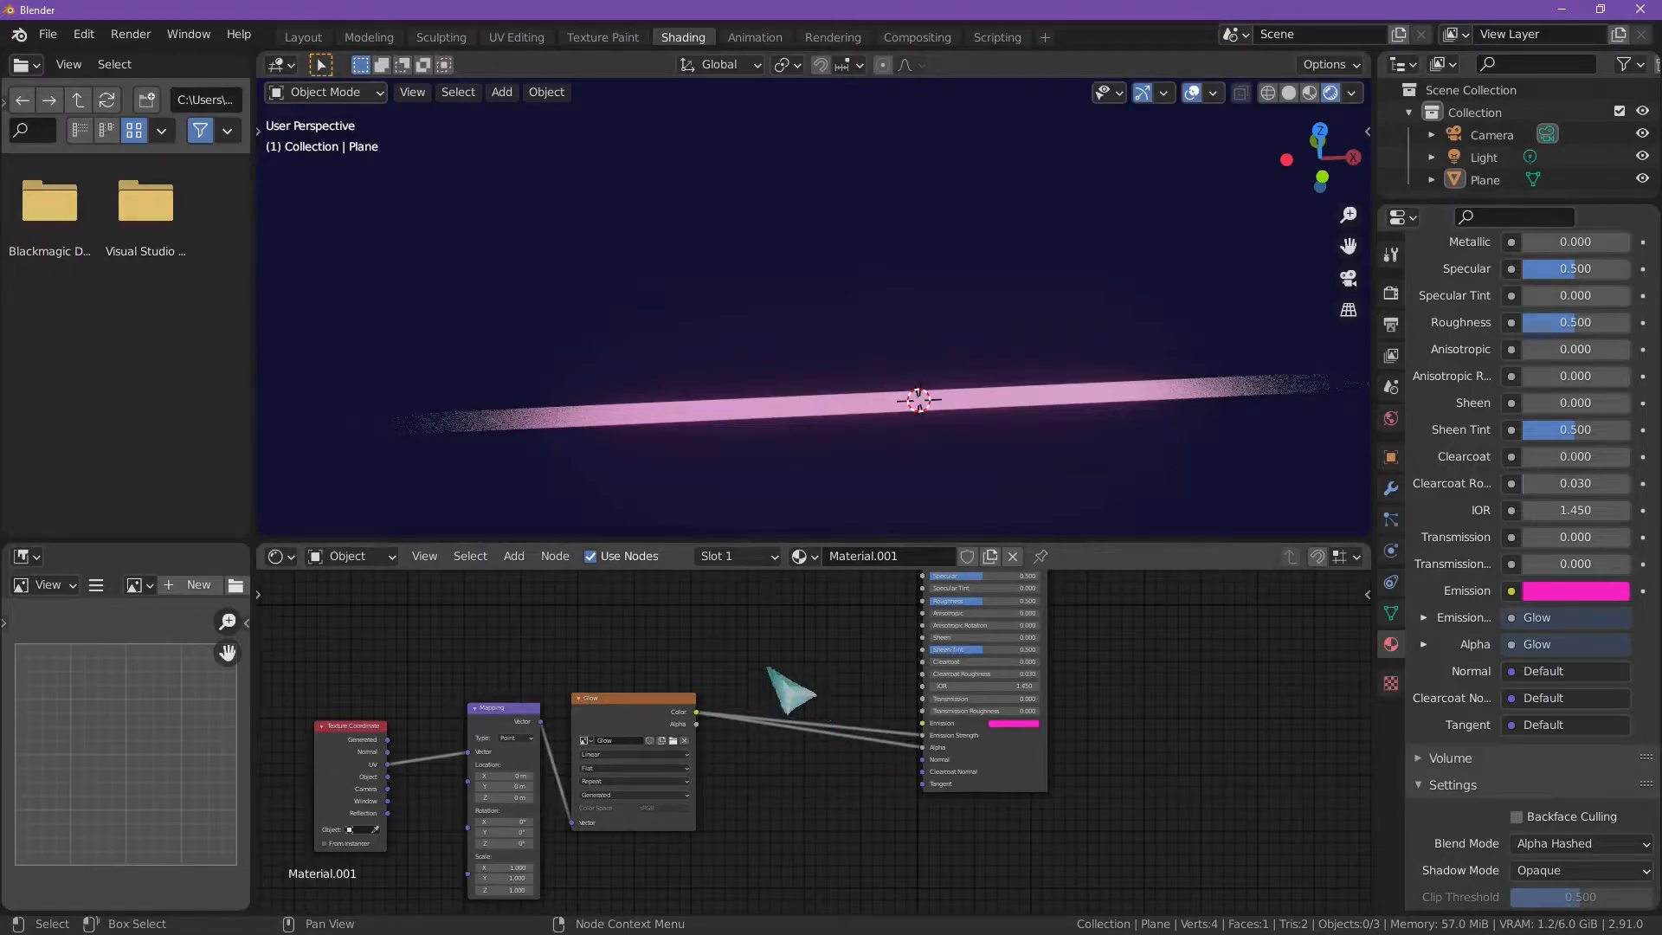
# Step: Add a Math node and insert it on the link between the Glow texture's Color and the shader's Emission Strength
pyautogui.click(515, 561)
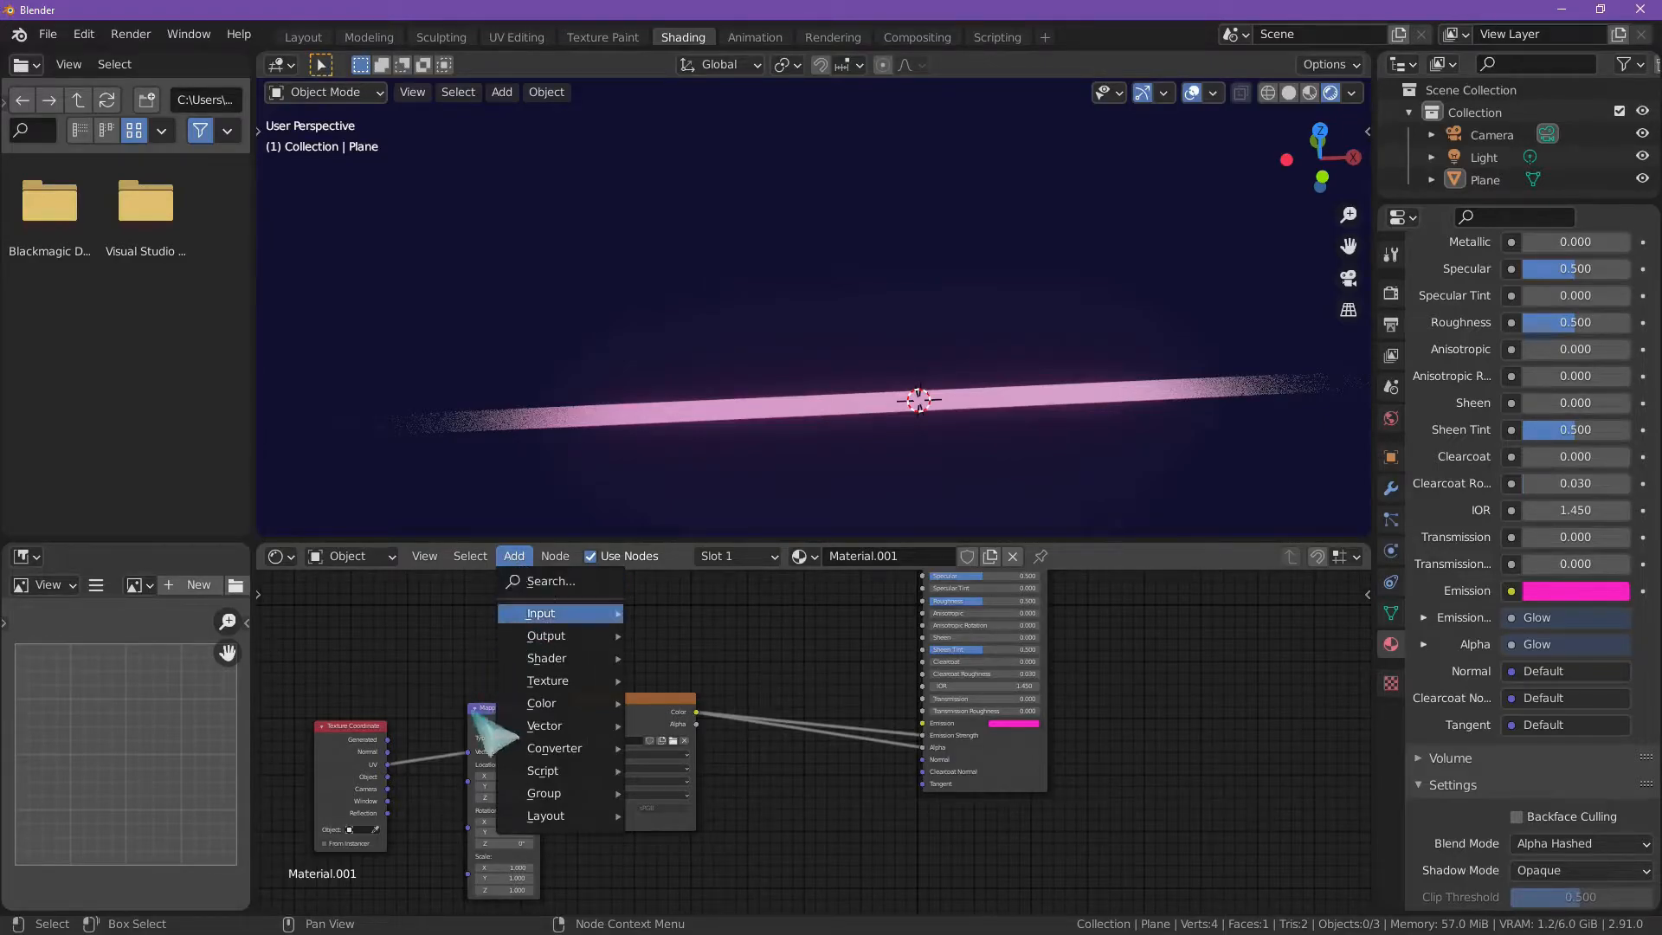
pyautogui.click(516, 558)
pyautogui.moveTo(582, 750)
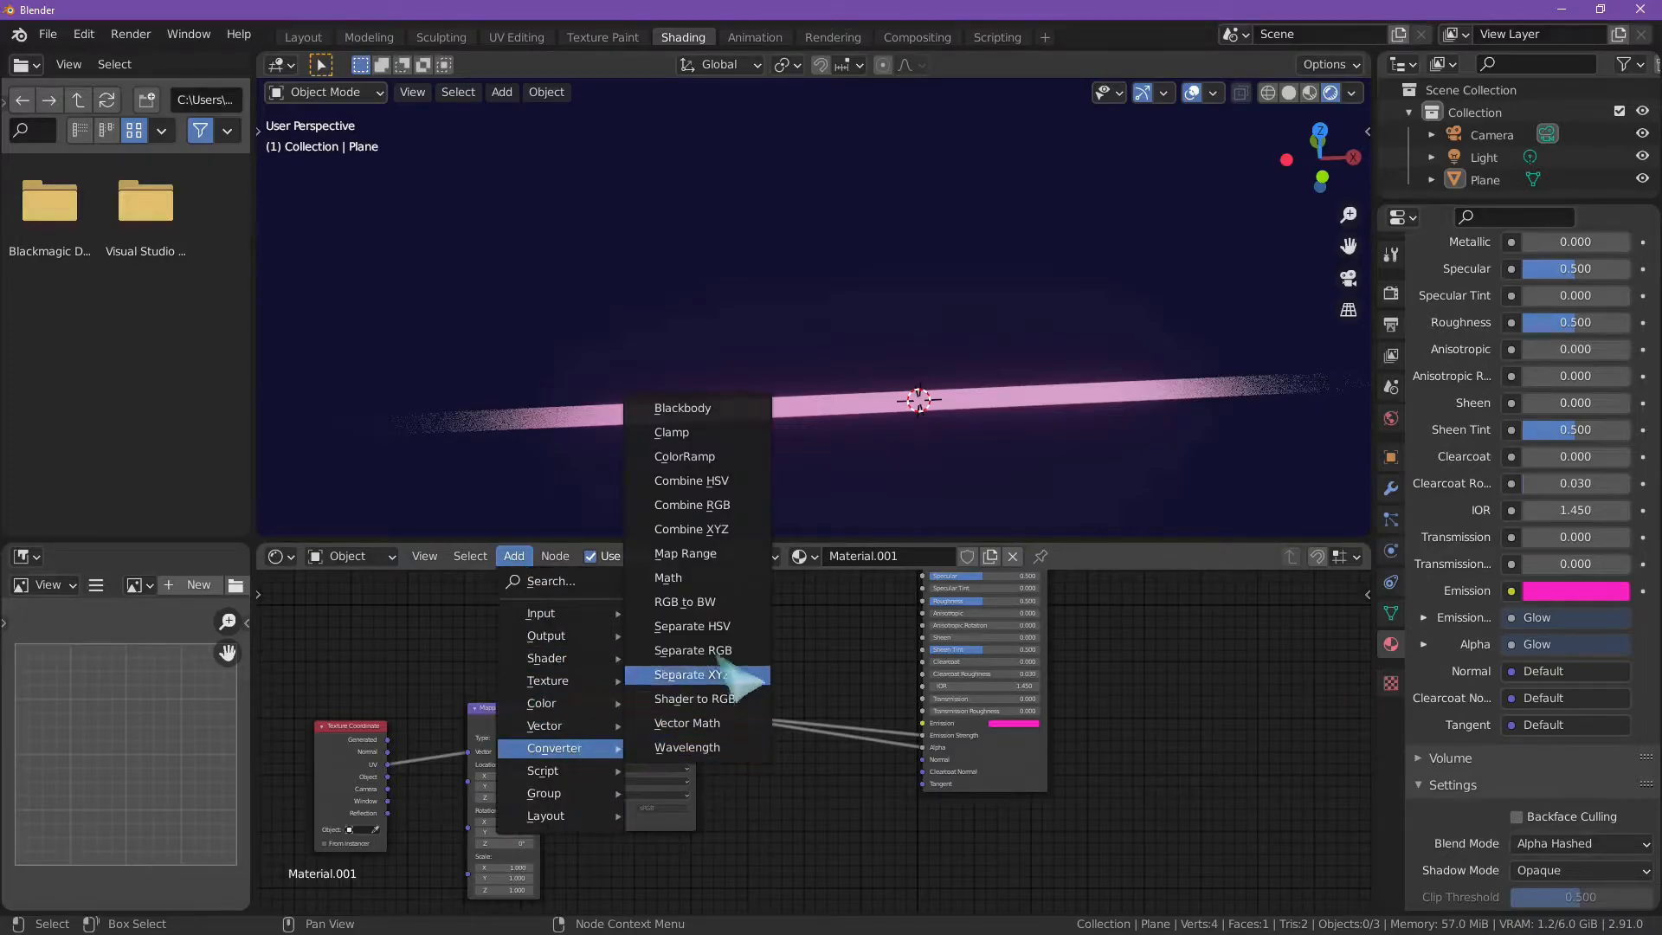
pyautogui.click(679, 577)
pyautogui.click(829, 667)
pyautogui.moveTo(838, 663); pyautogui.dragTo(823, 636)
# Step: Set the Math node's operation to Multiply and raise its second value to strengthen the emission considerably
pyautogui.click(833, 665)
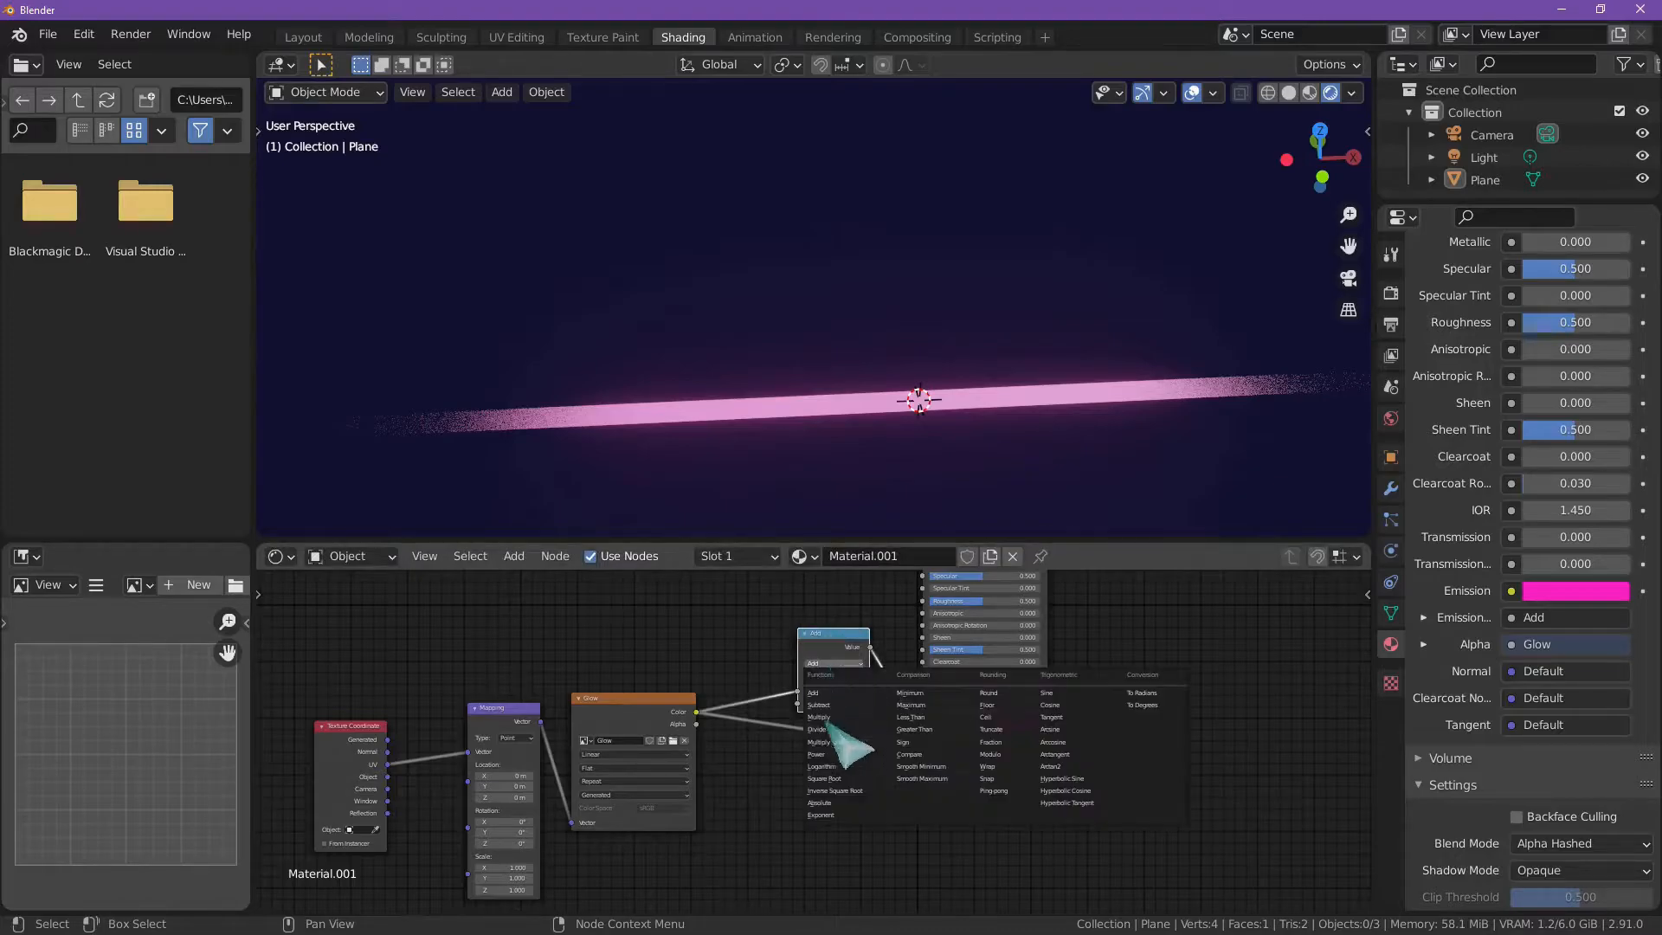
pyautogui.click(835, 729)
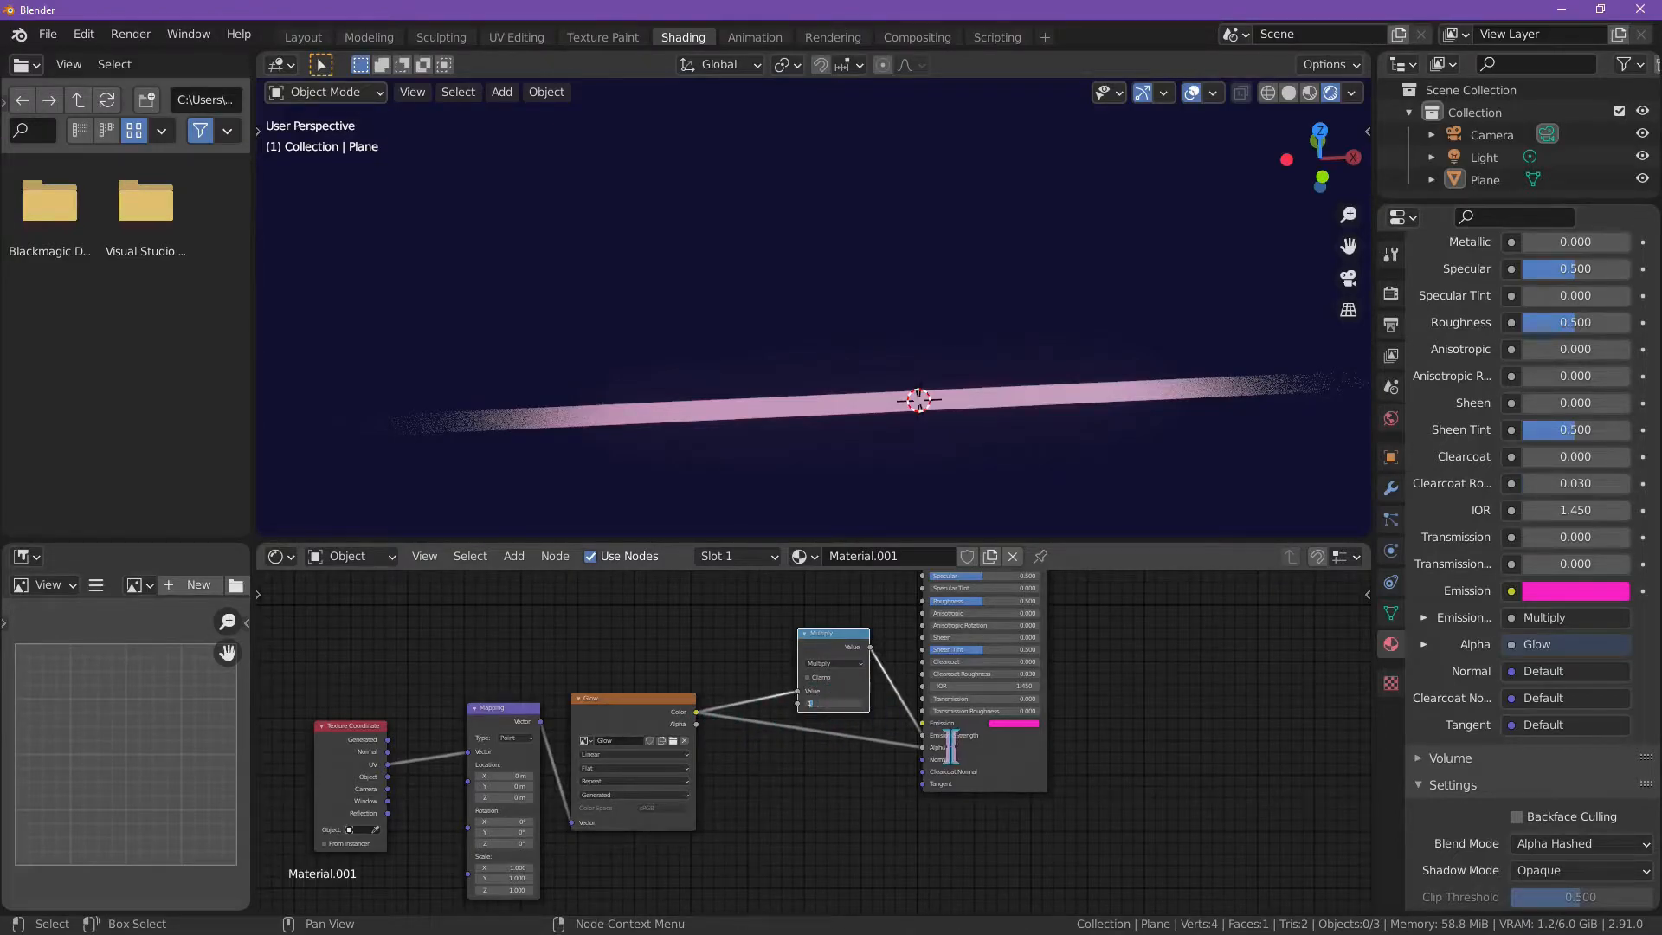
pyautogui.press('Return')
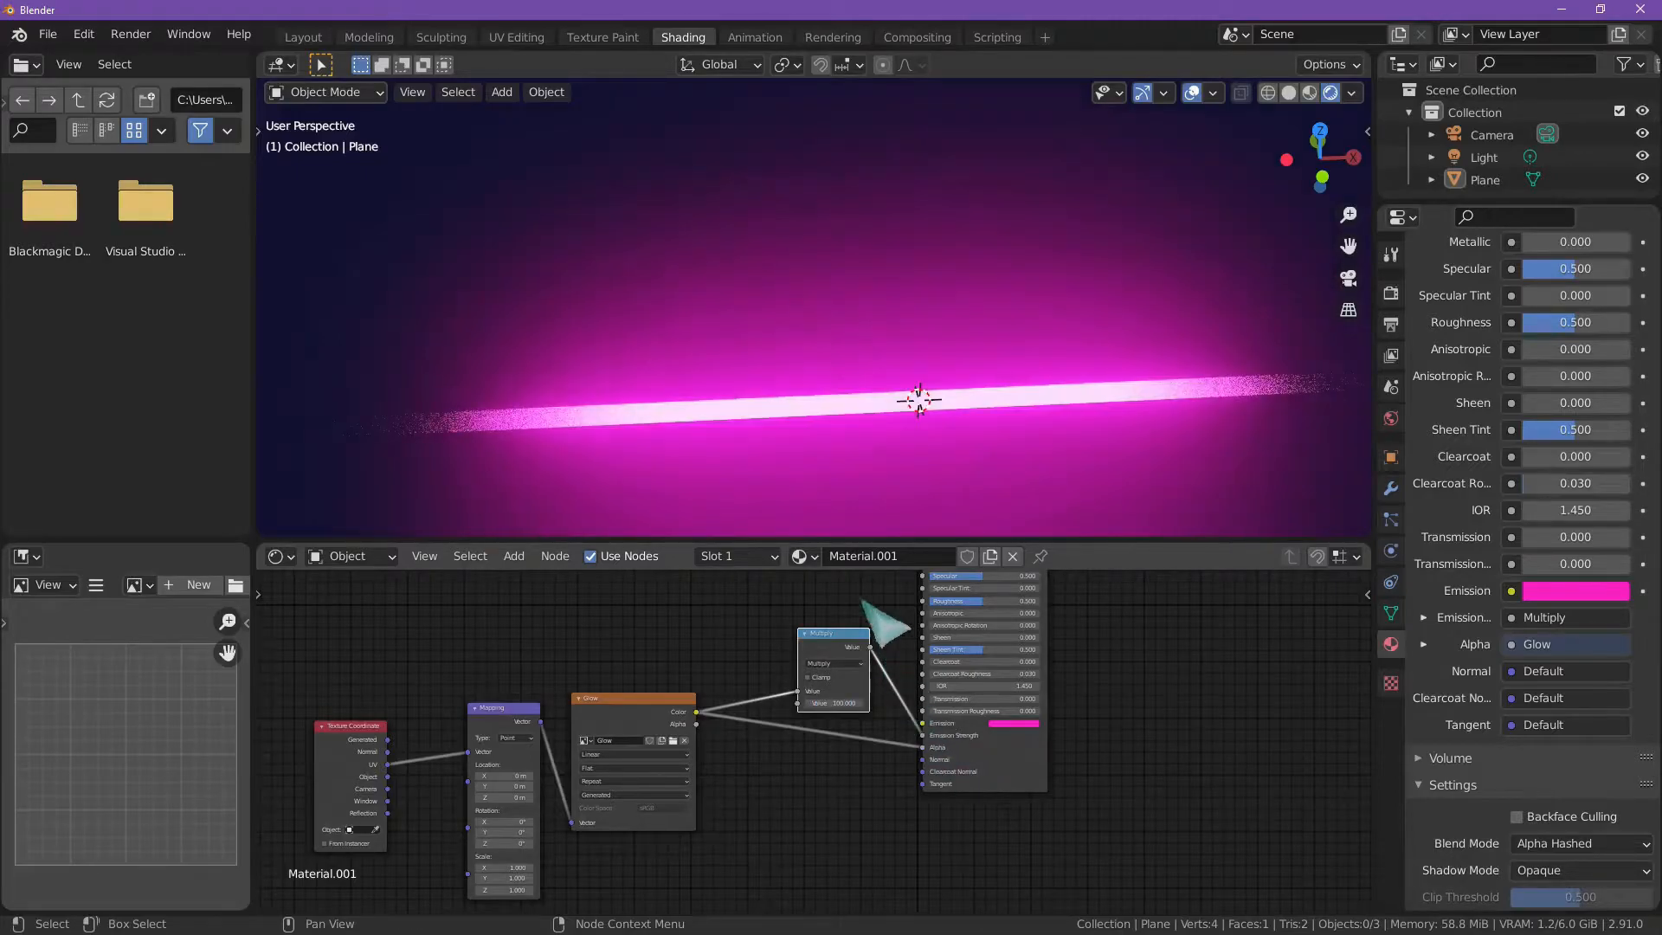
# Step: Scale the plane strip along the Y axis to about 0.1 to make it a very thin line
pyautogui.scroll(3, 831, 420)
pyautogui.click(862, 426)
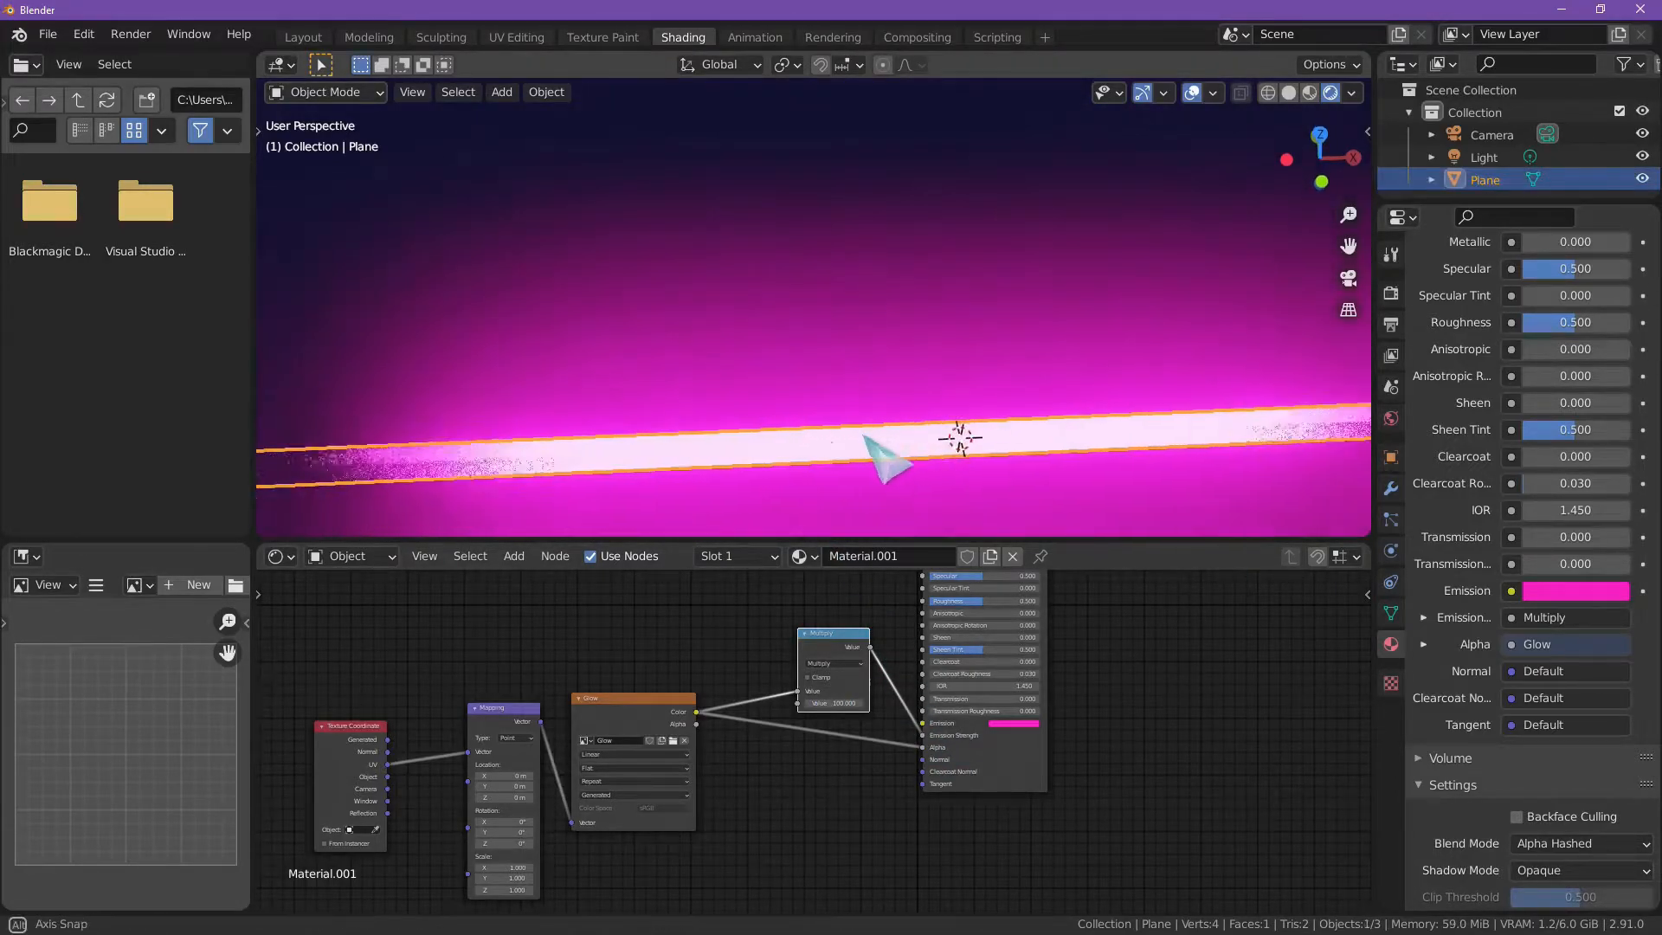
pyautogui.press('r')
pyautogui.press('y')
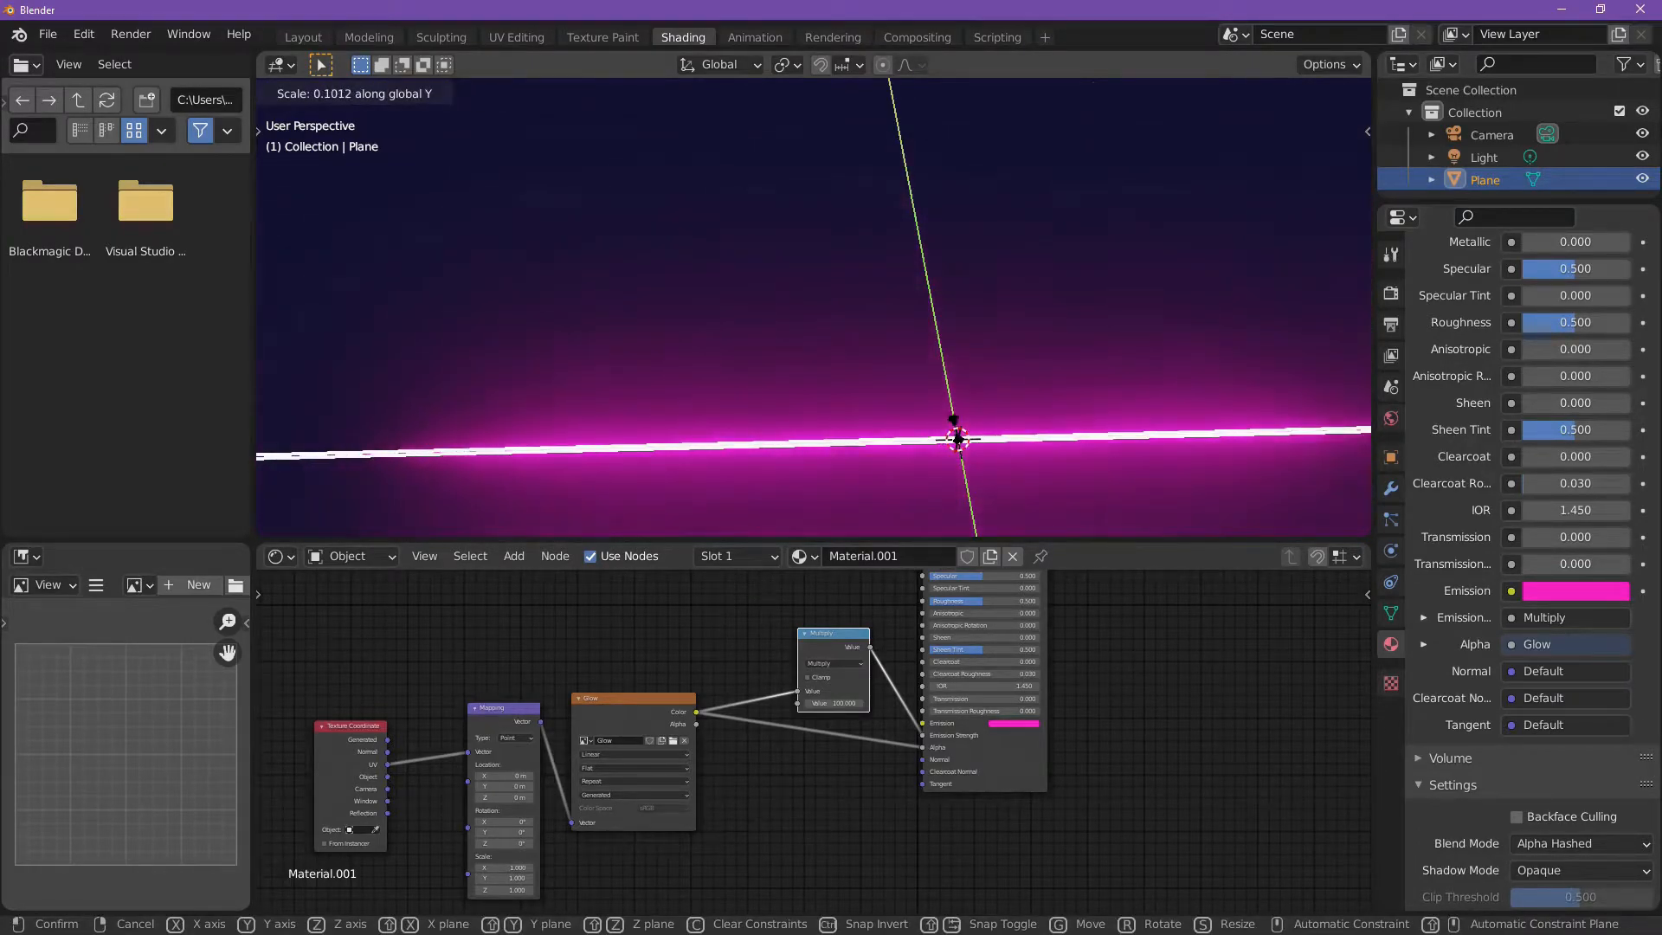
pyautogui.click(955, 426)
# Step: Deselect the plane and examine the thin strip's glow from different angles and distances
pyautogui.scroll(-4, 928, 379)
pyautogui.click(904, 302)
pyautogui.moveTo(908, 370); pyautogui.dragTo(956, 409, button='middle')
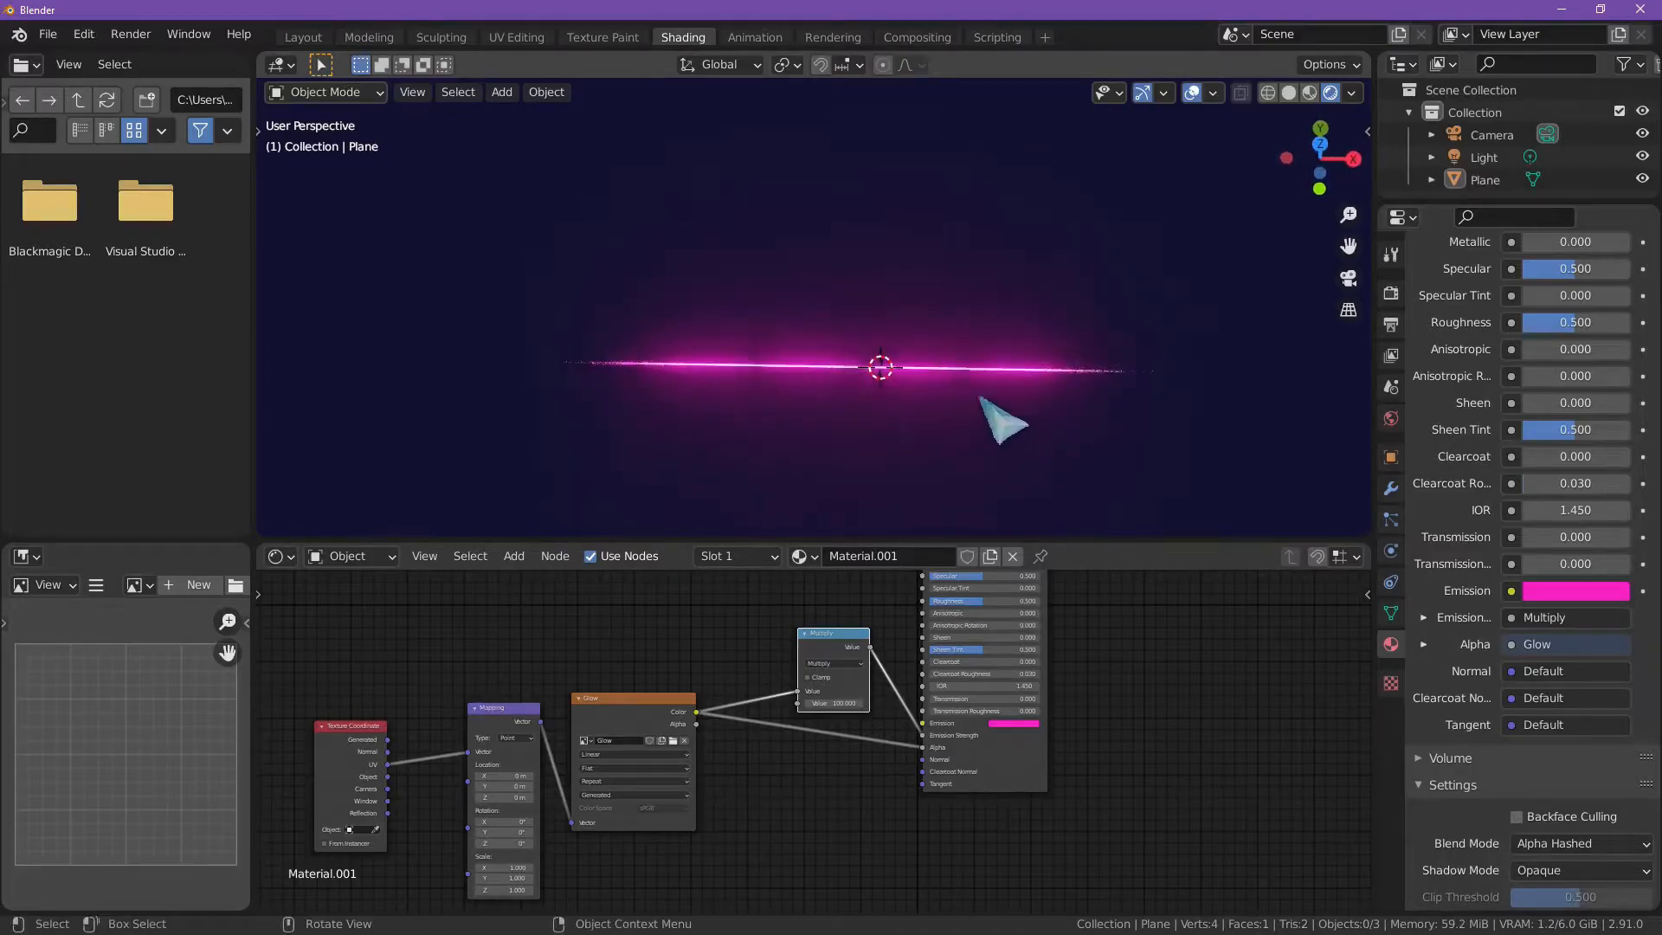
pyautogui.scroll(6, 1025, 359)
pyautogui.moveTo(1017, 362)
pyautogui.mouseDown(button='middle')
pyautogui.moveTo(1023, 230)
pyautogui.moveTo(1035, 278)
pyautogui.moveTo(1013, 368)
pyautogui.mouseUp(button='middle')
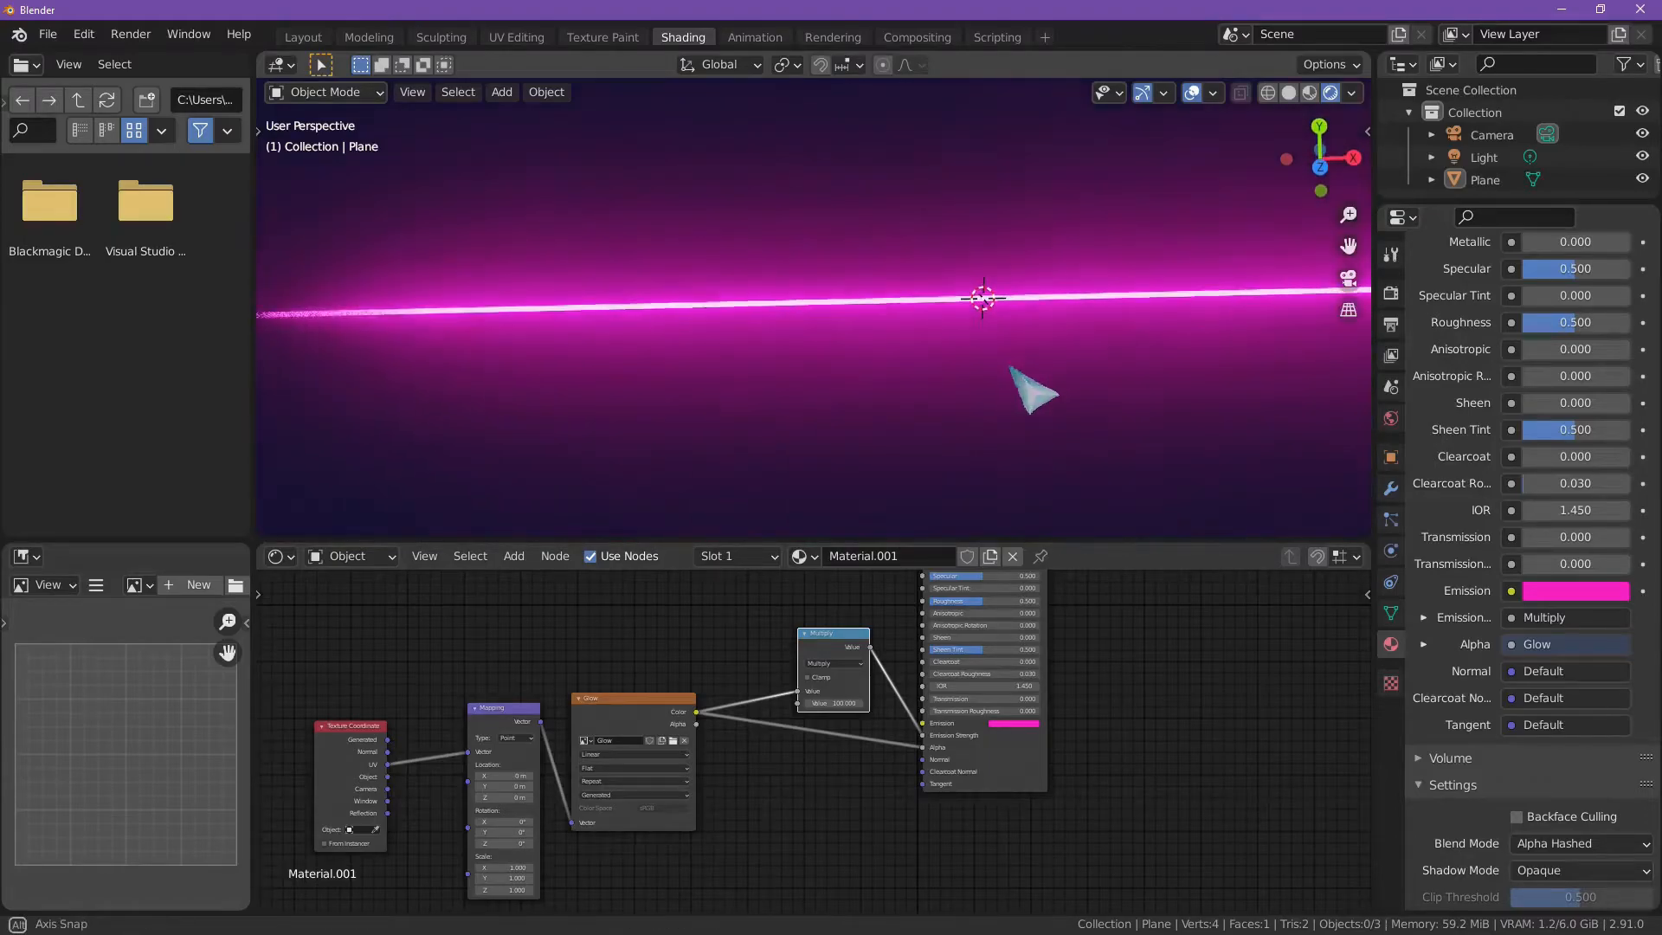
pyautogui.scroll(-3, 1006, 362)
pyautogui.scroll(2, 1001, 364)
pyautogui.scroll(-3, 993, 359)
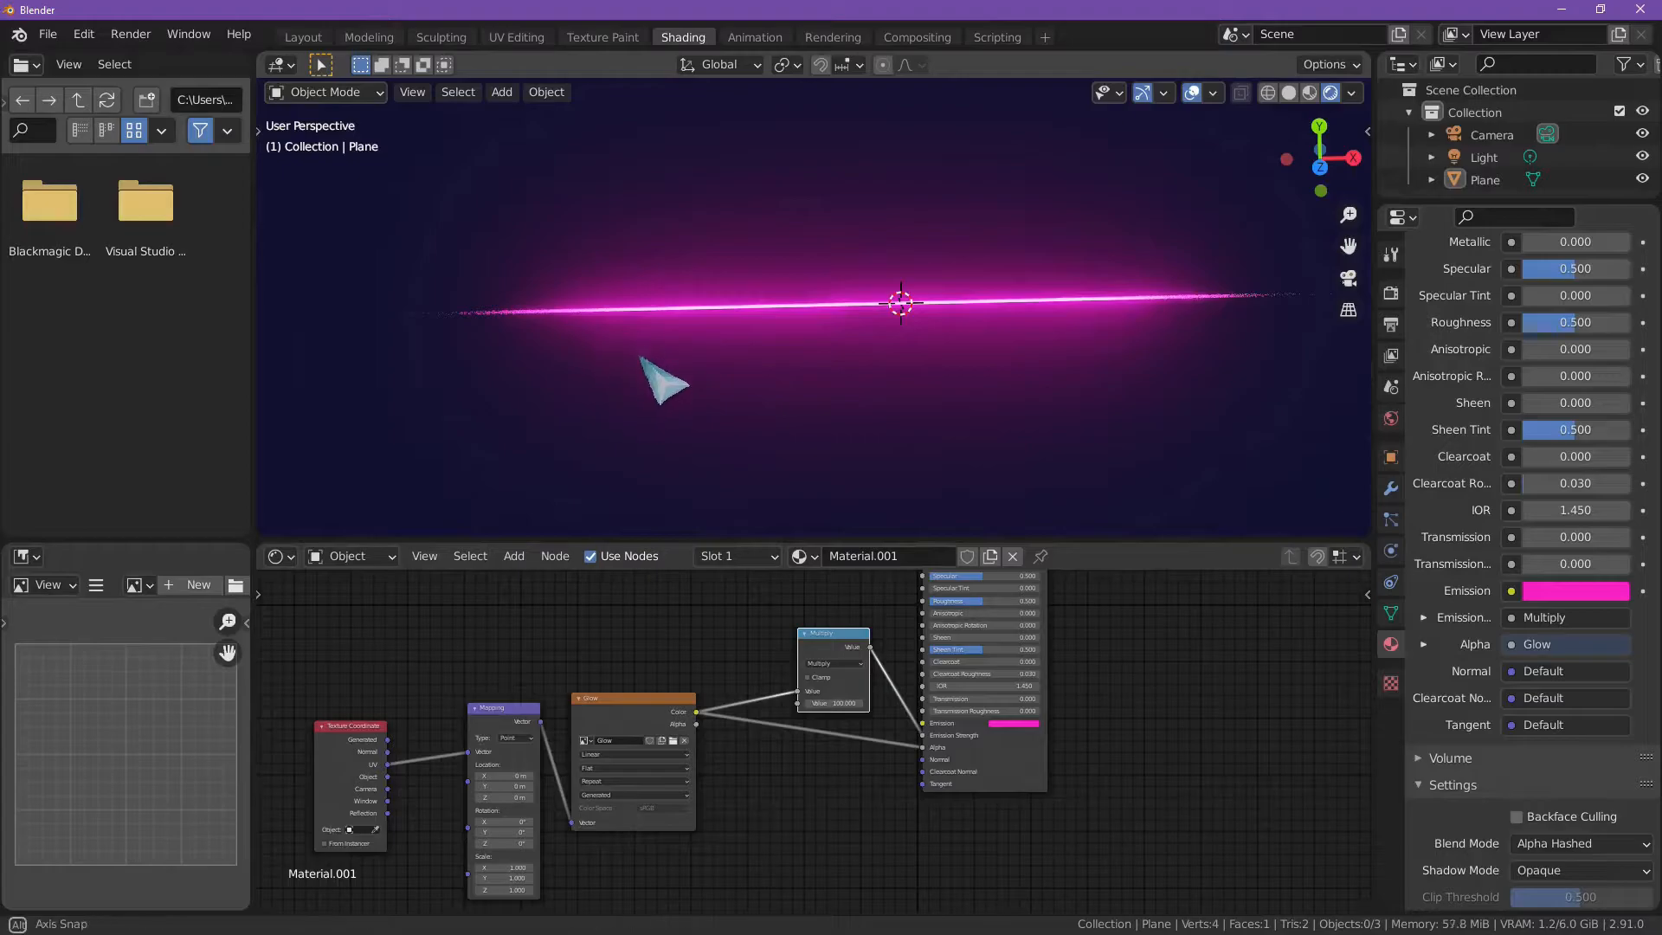
# Step: Try shifting the glow along the strip with the Mapping node's X location, and cancel the change
pyautogui.moveTo(690, 364); pyautogui.dragTo(877, 362, button='middle')
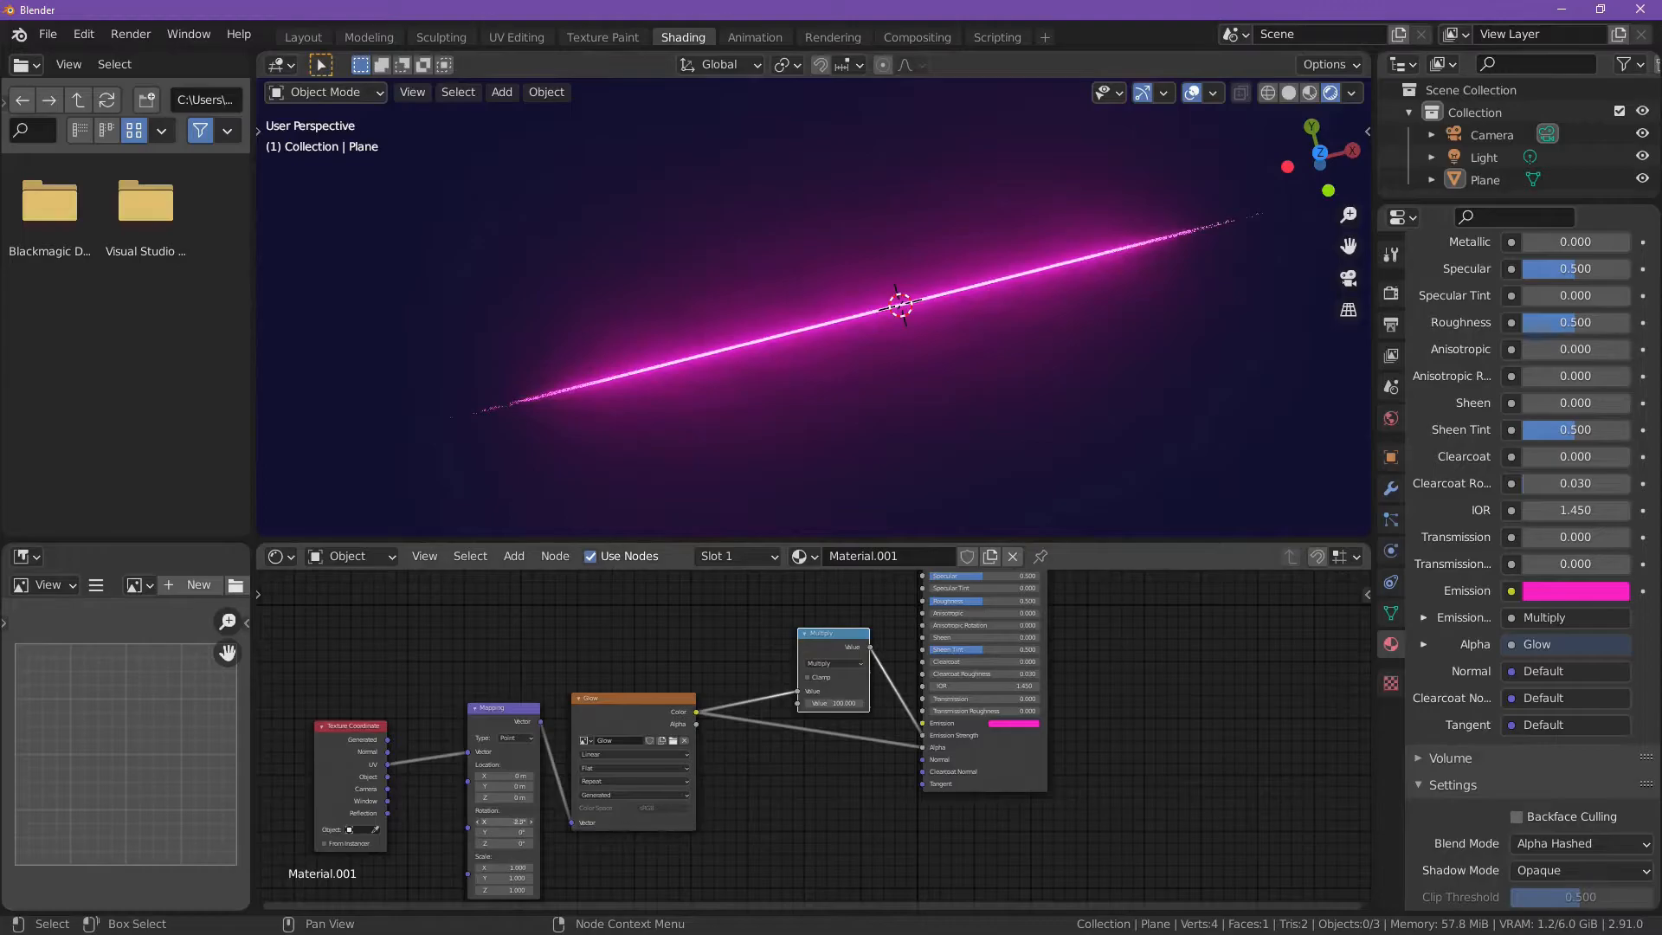
pyautogui.moveTo(507, 776); pyautogui.dragTo(417, 775)
pyautogui.rightClick(508, 776)
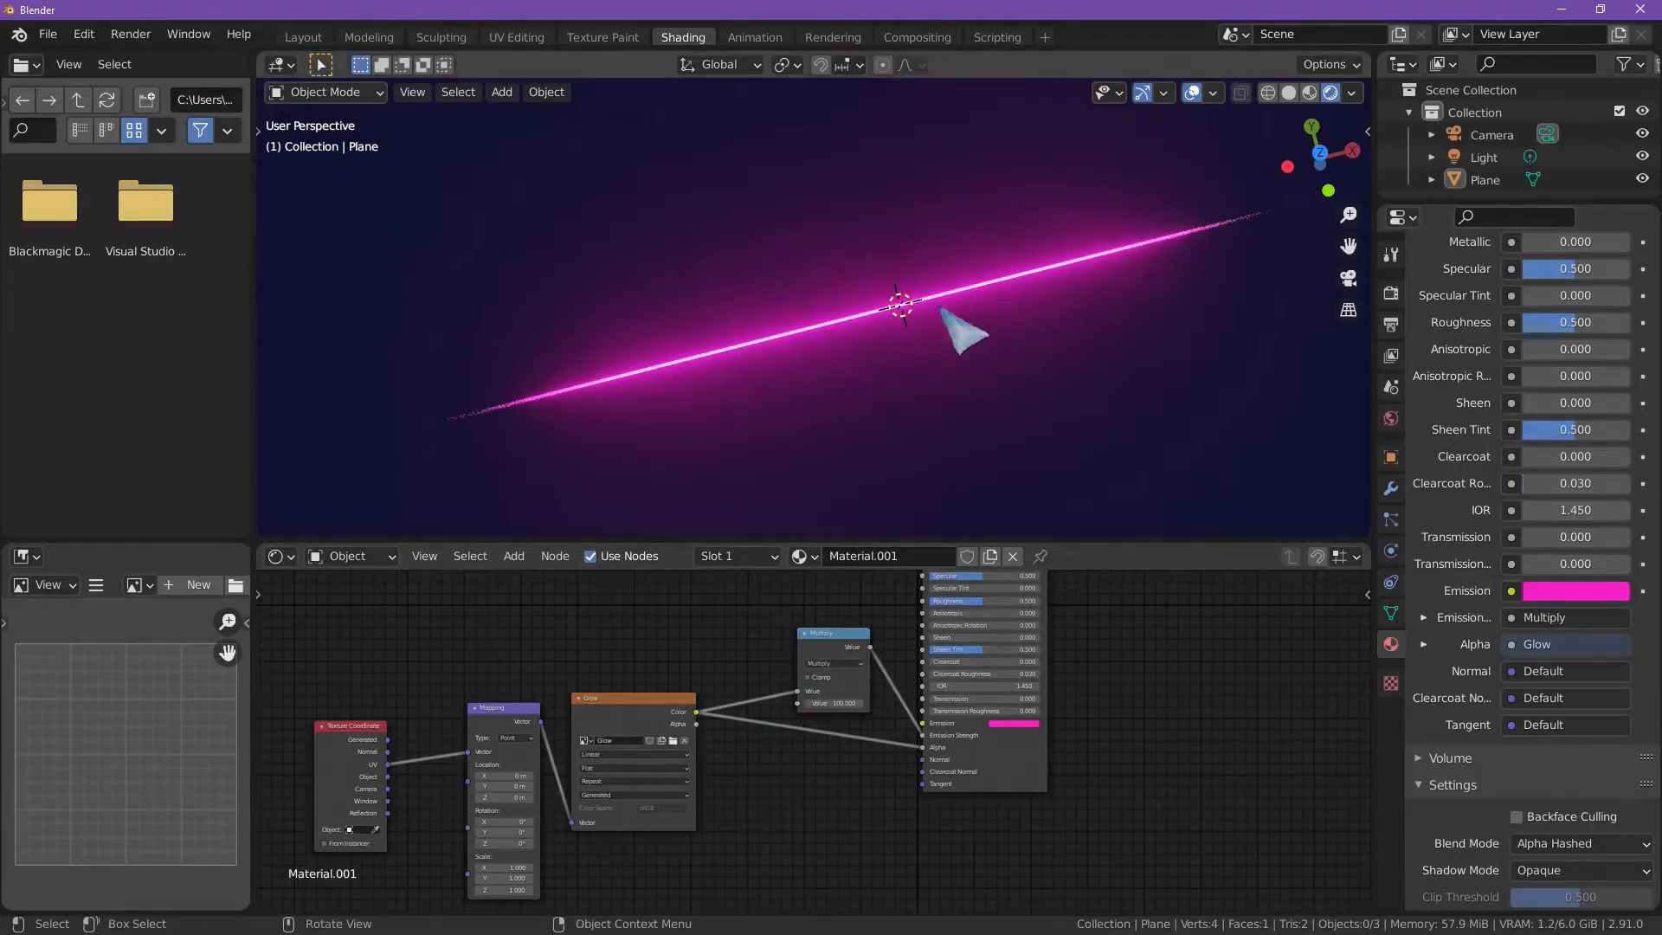
# Step: Select the glowing plane strip and delete it from the scene
pyautogui.click(823, 318)
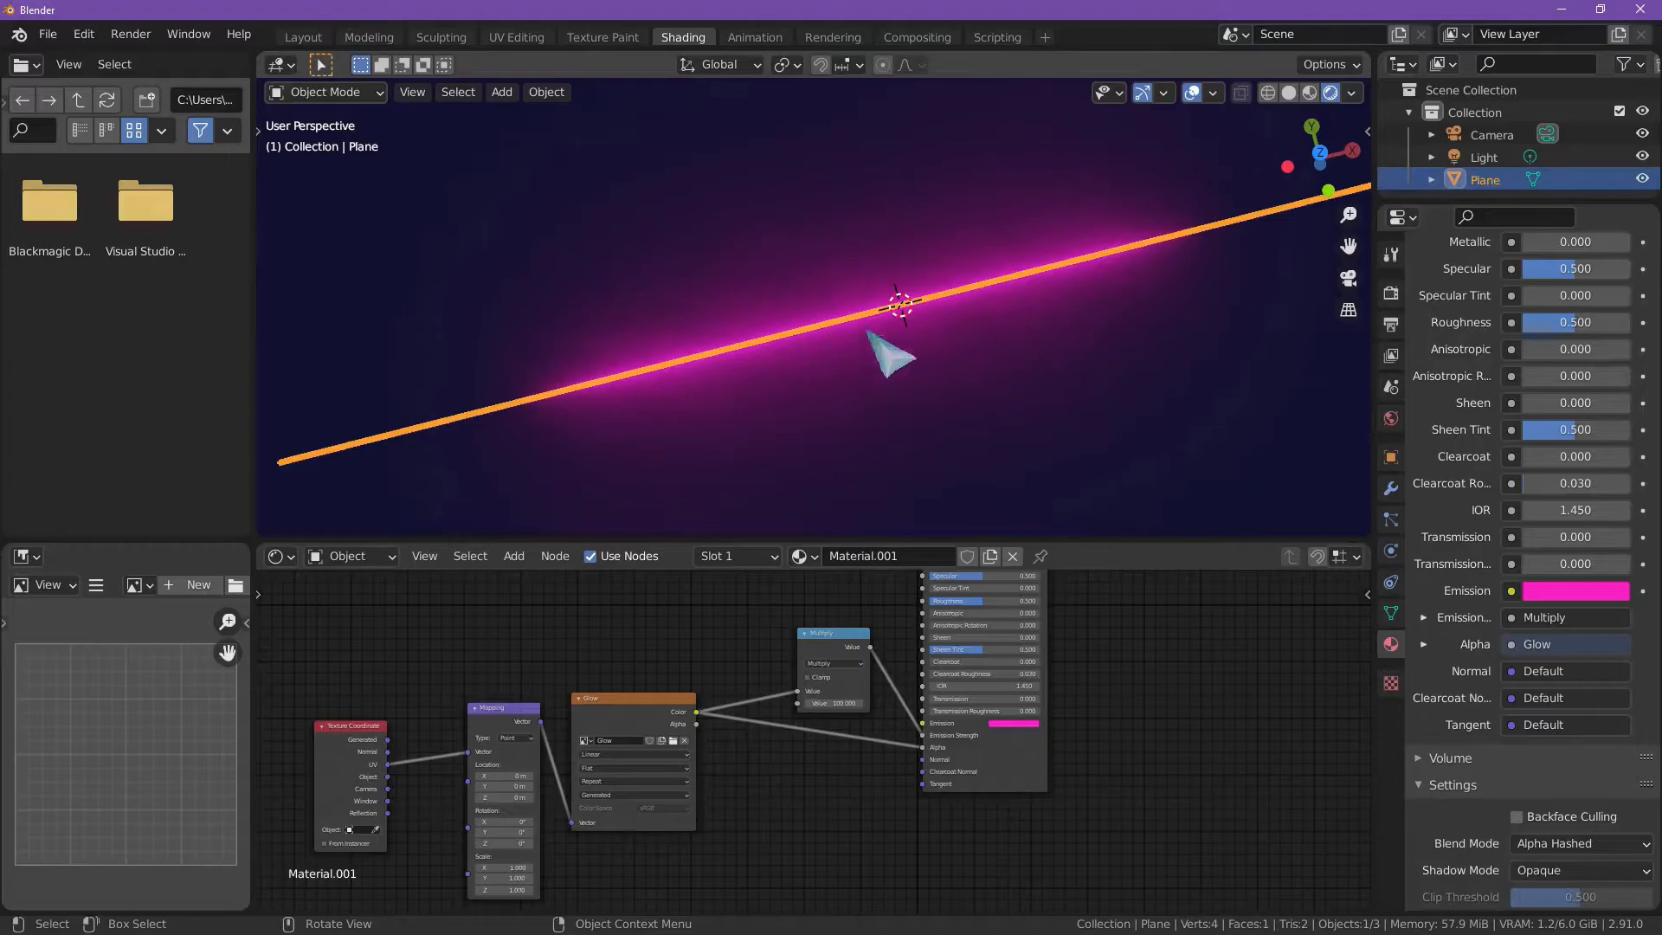
pyautogui.scroll(-6, 891, 381)
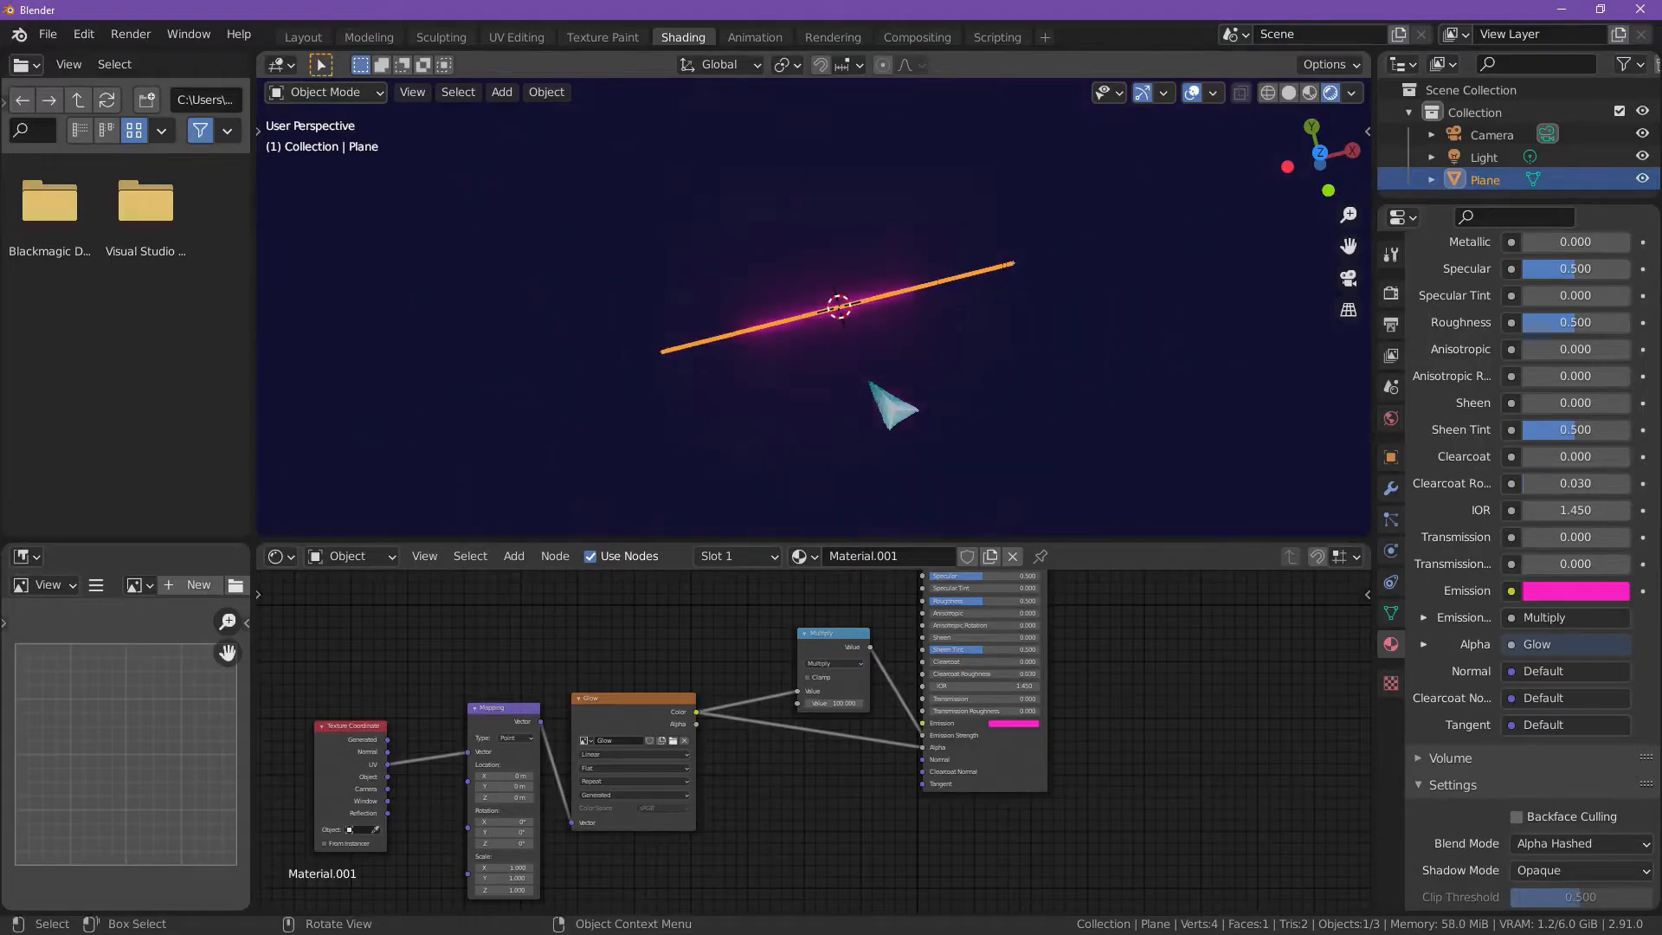
pyautogui.click(1321, 156)
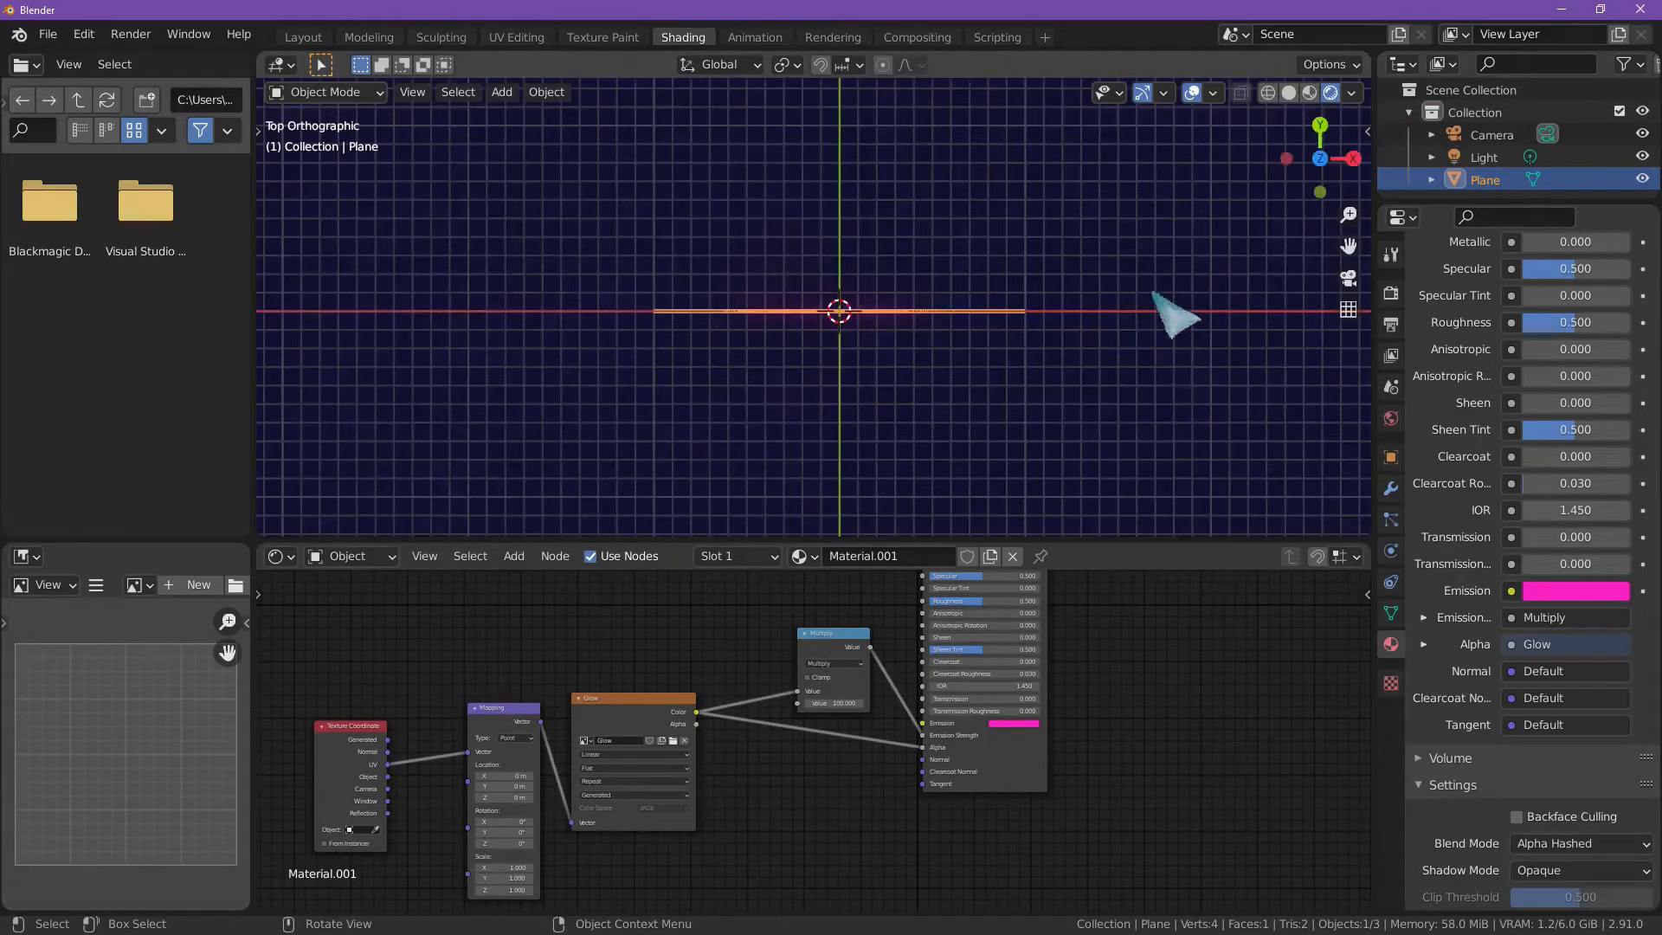
pyautogui.scroll(4, 1122, 342)
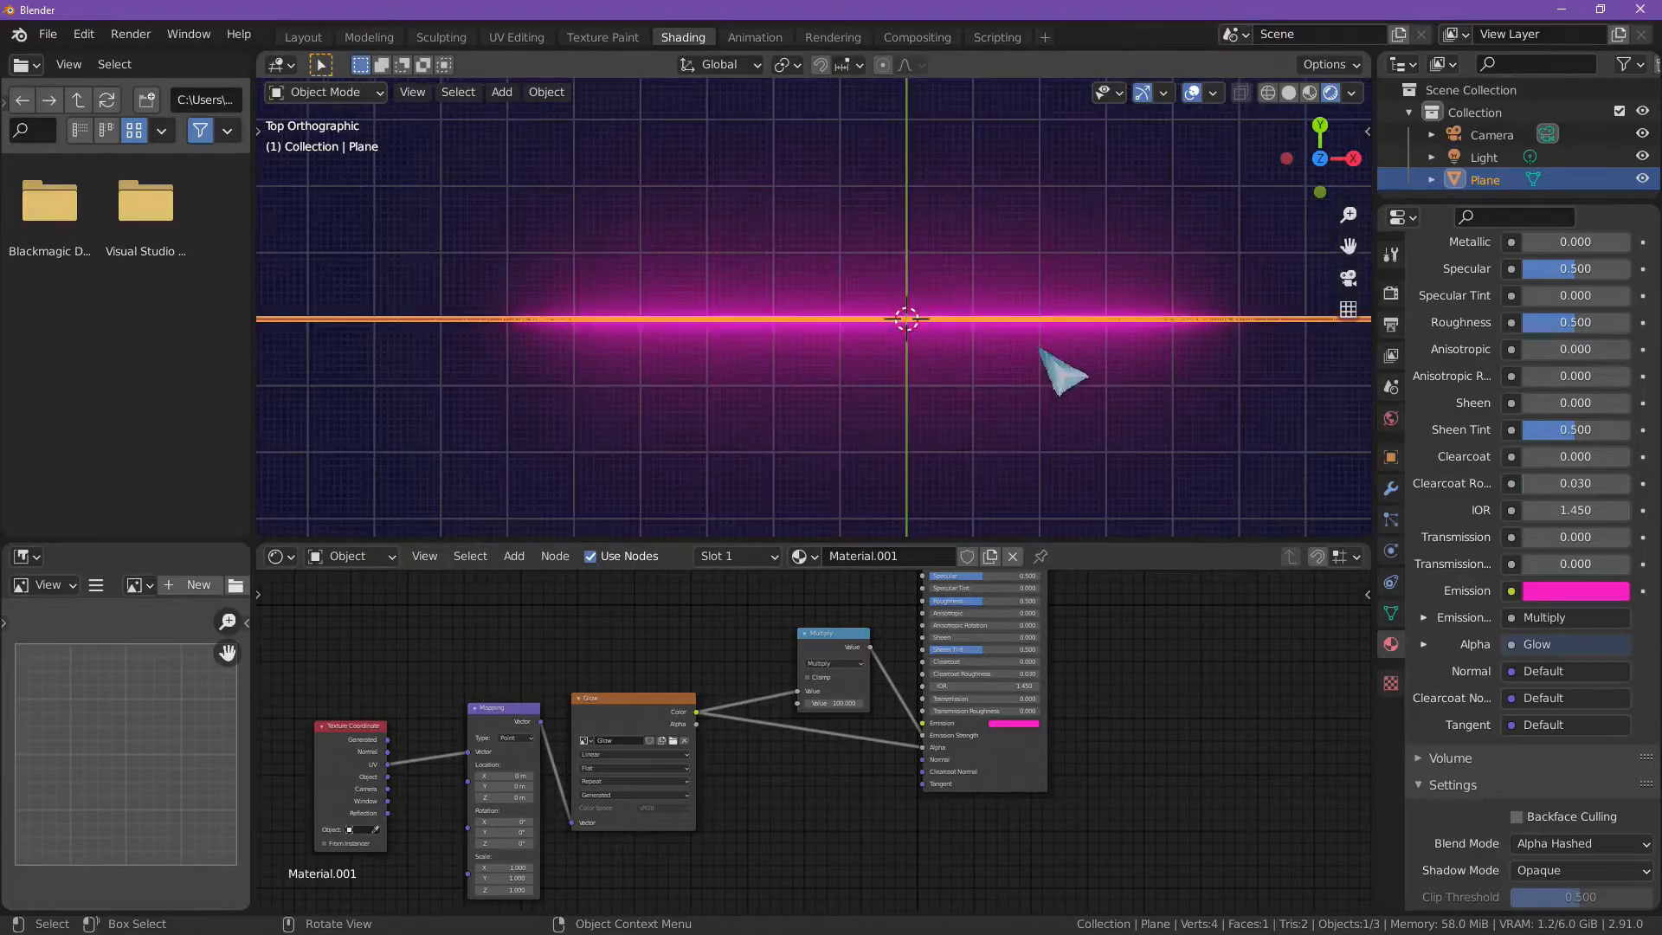
pyautogui.click(547, 92)
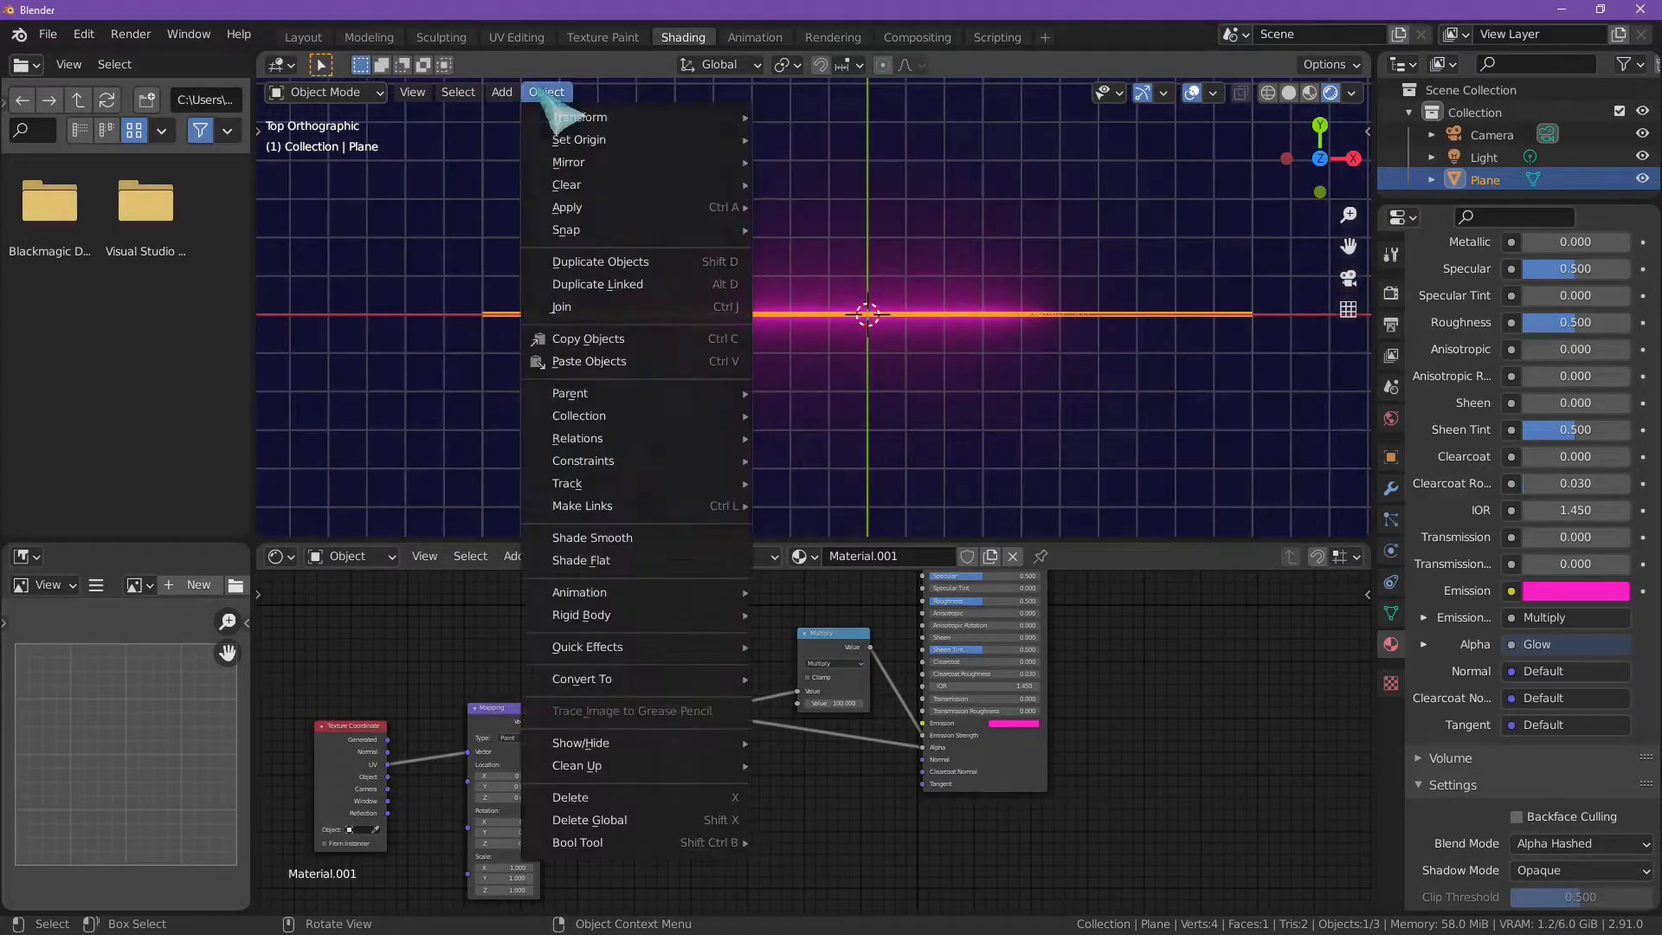
pyautogui.click(597, 797)
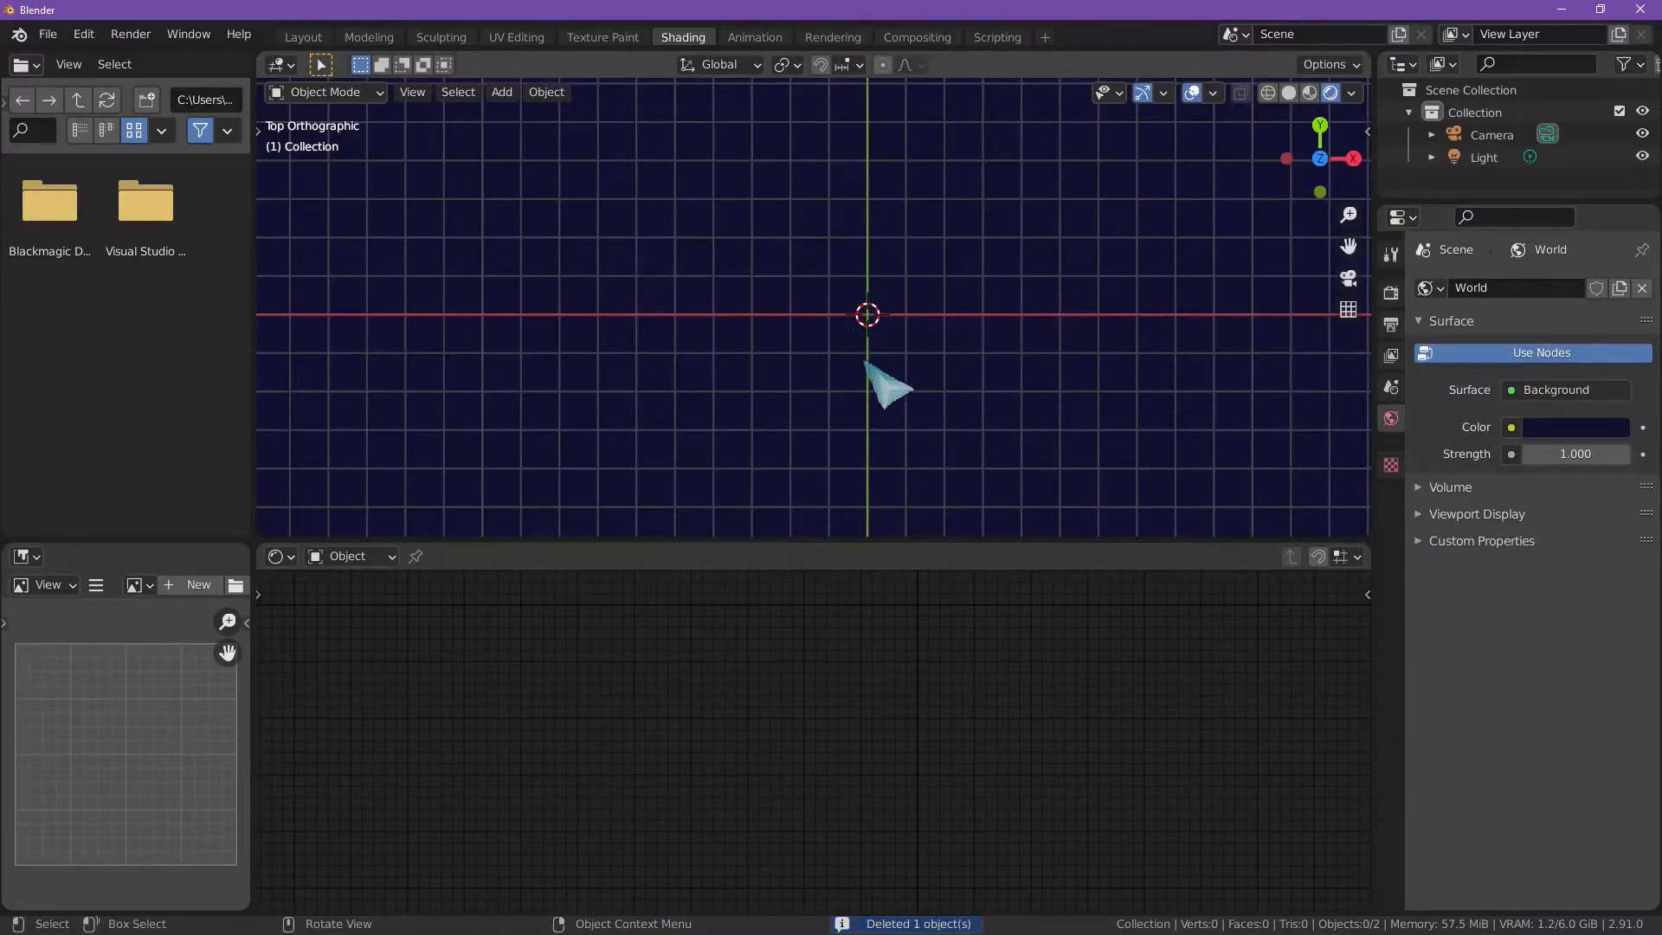
pyautogui.click(1291, 93)
pyautogui.scroll(4, 1045, 286)
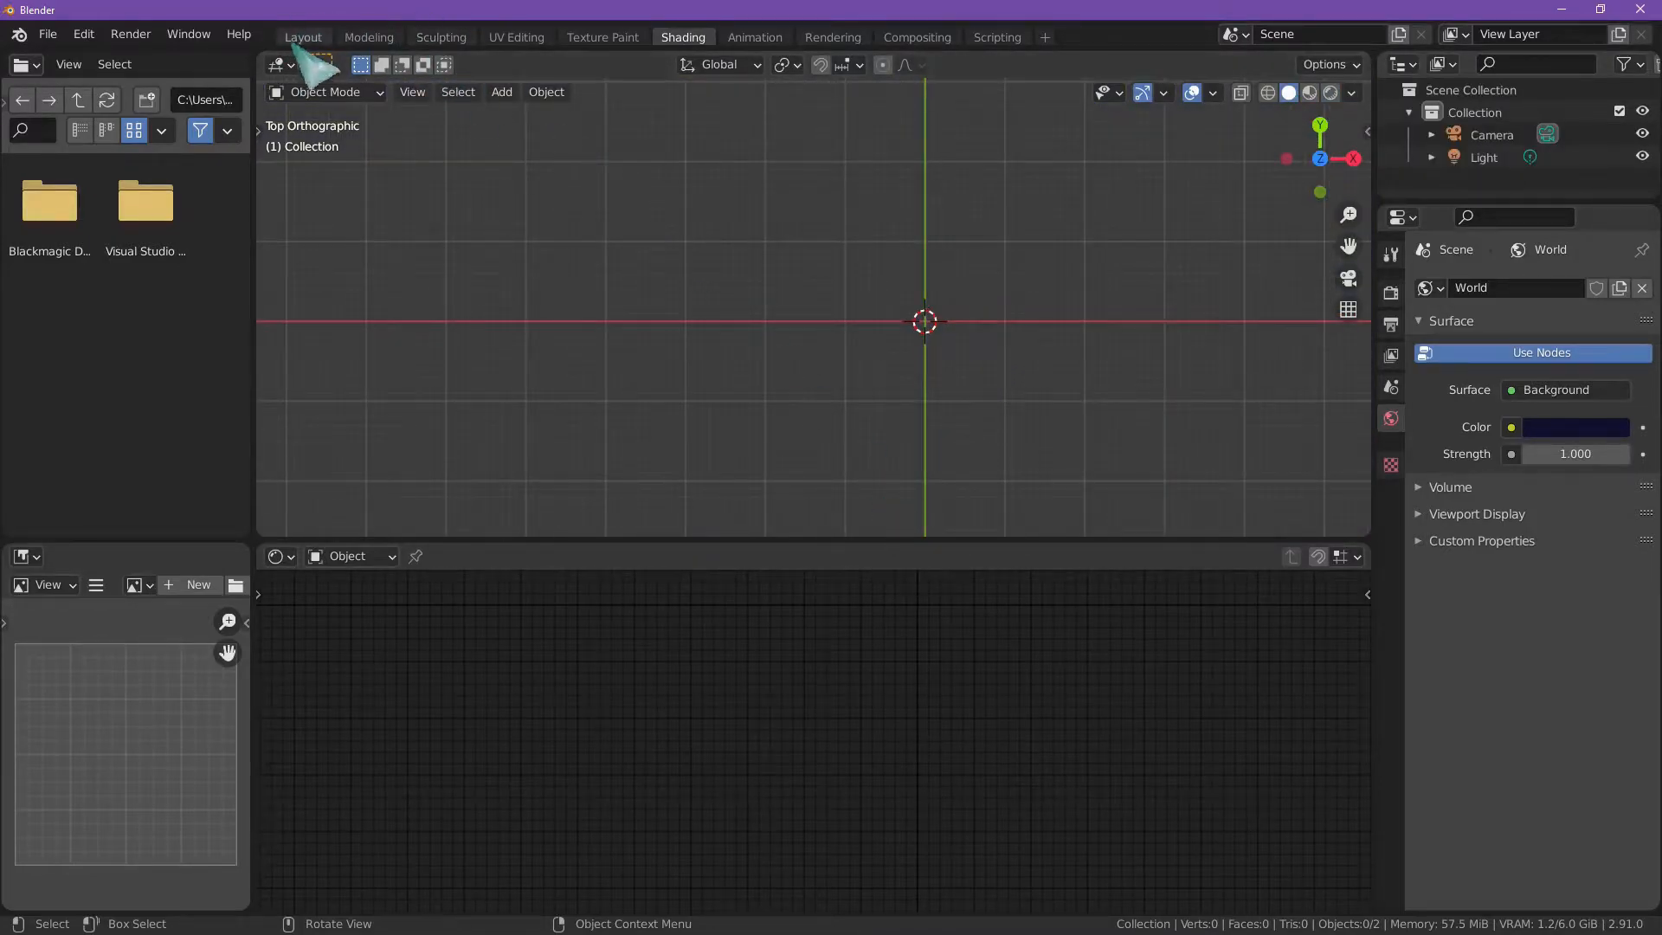
pyautogui.click(1330, 93)
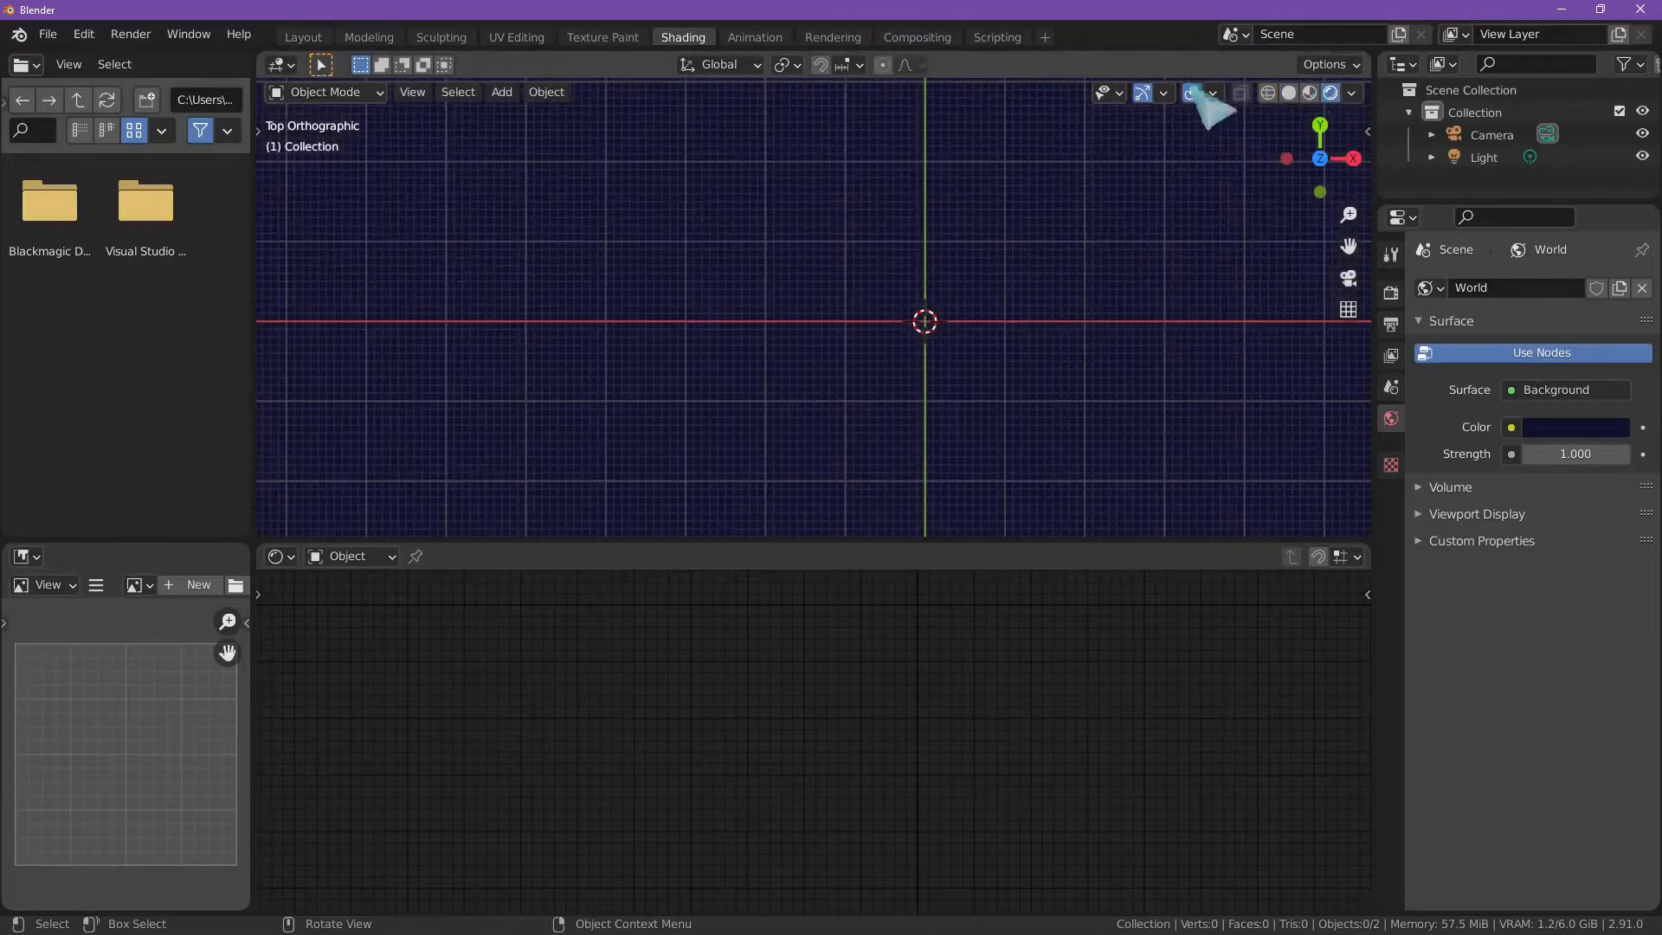
# Step: Switch to the Layout workspace and add a Bezier Circle curve at the world origin
pyautogui.click(334, 37)
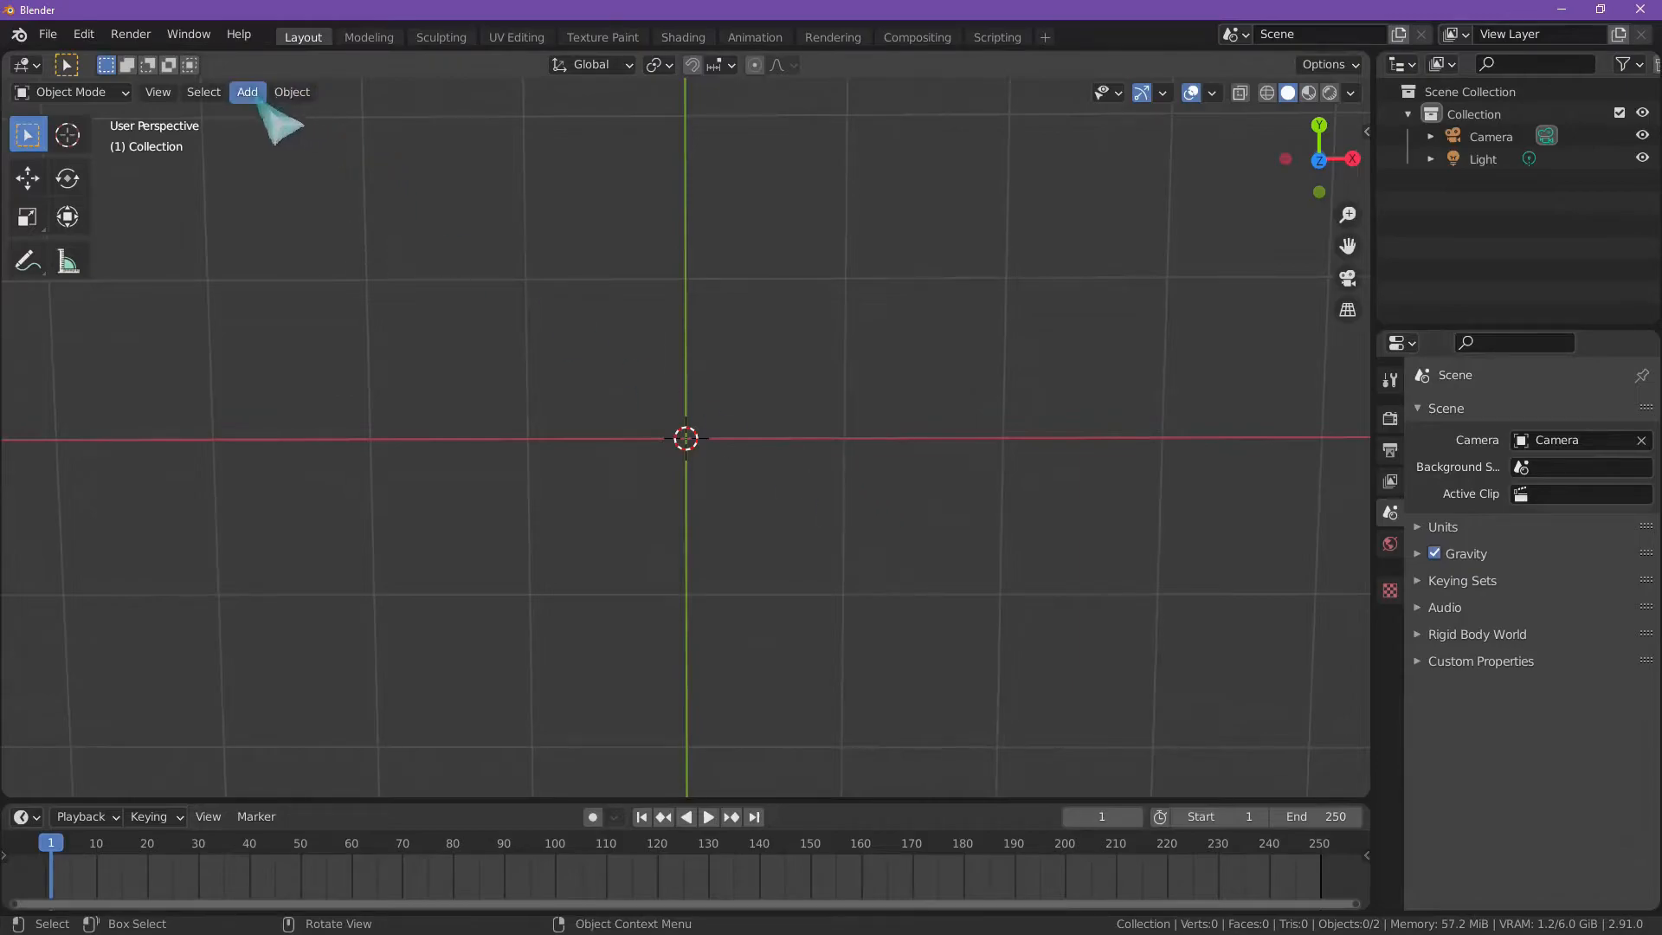
pyautogui.click(249, 92)
pyautogui.moveTo(275, 143)
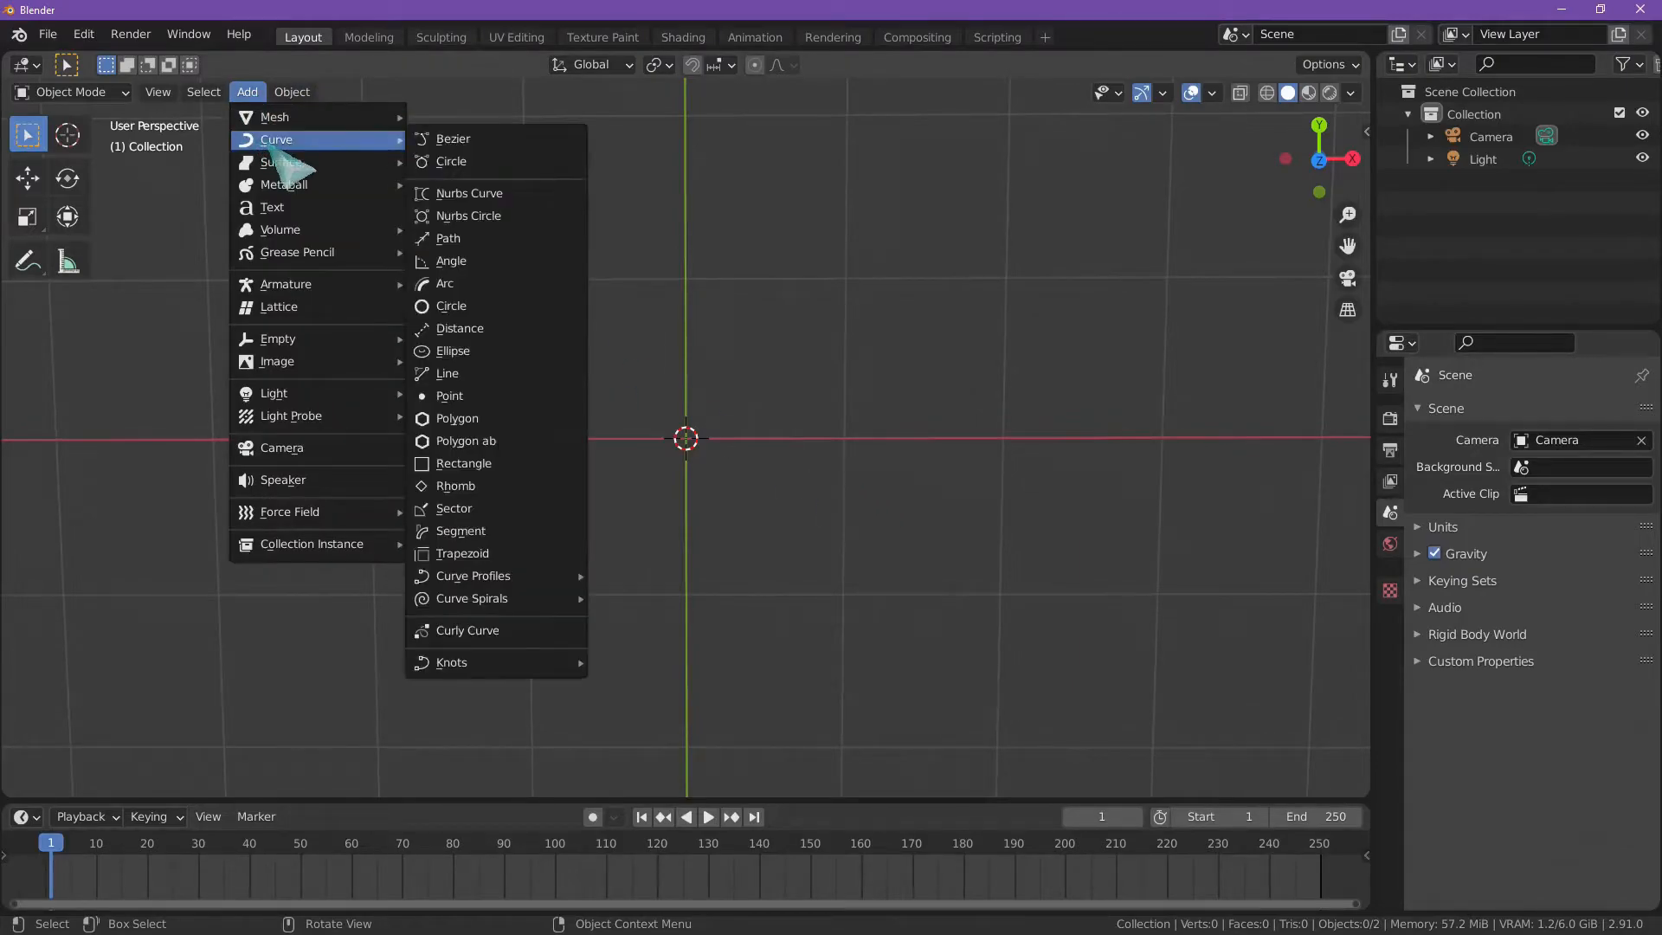
pyautogui.click(482, 161)
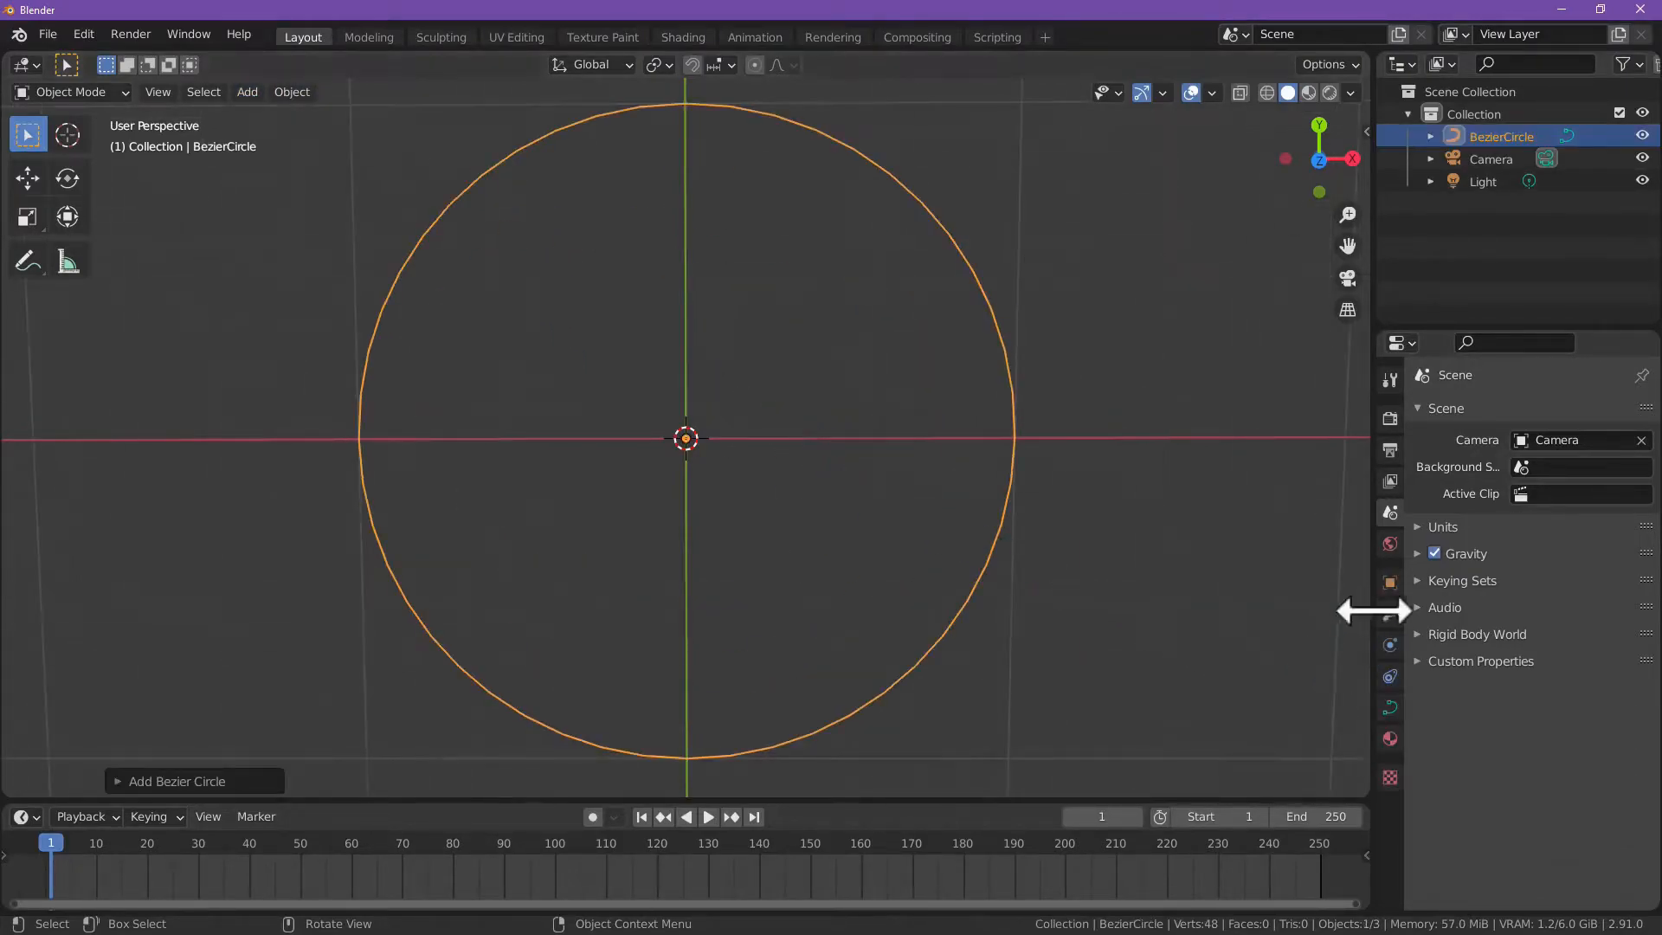
# Step: Give the circle curve a round bevel with a depth of 0.006 m in its Geometry settings
pyautogui.click(1390, 709)
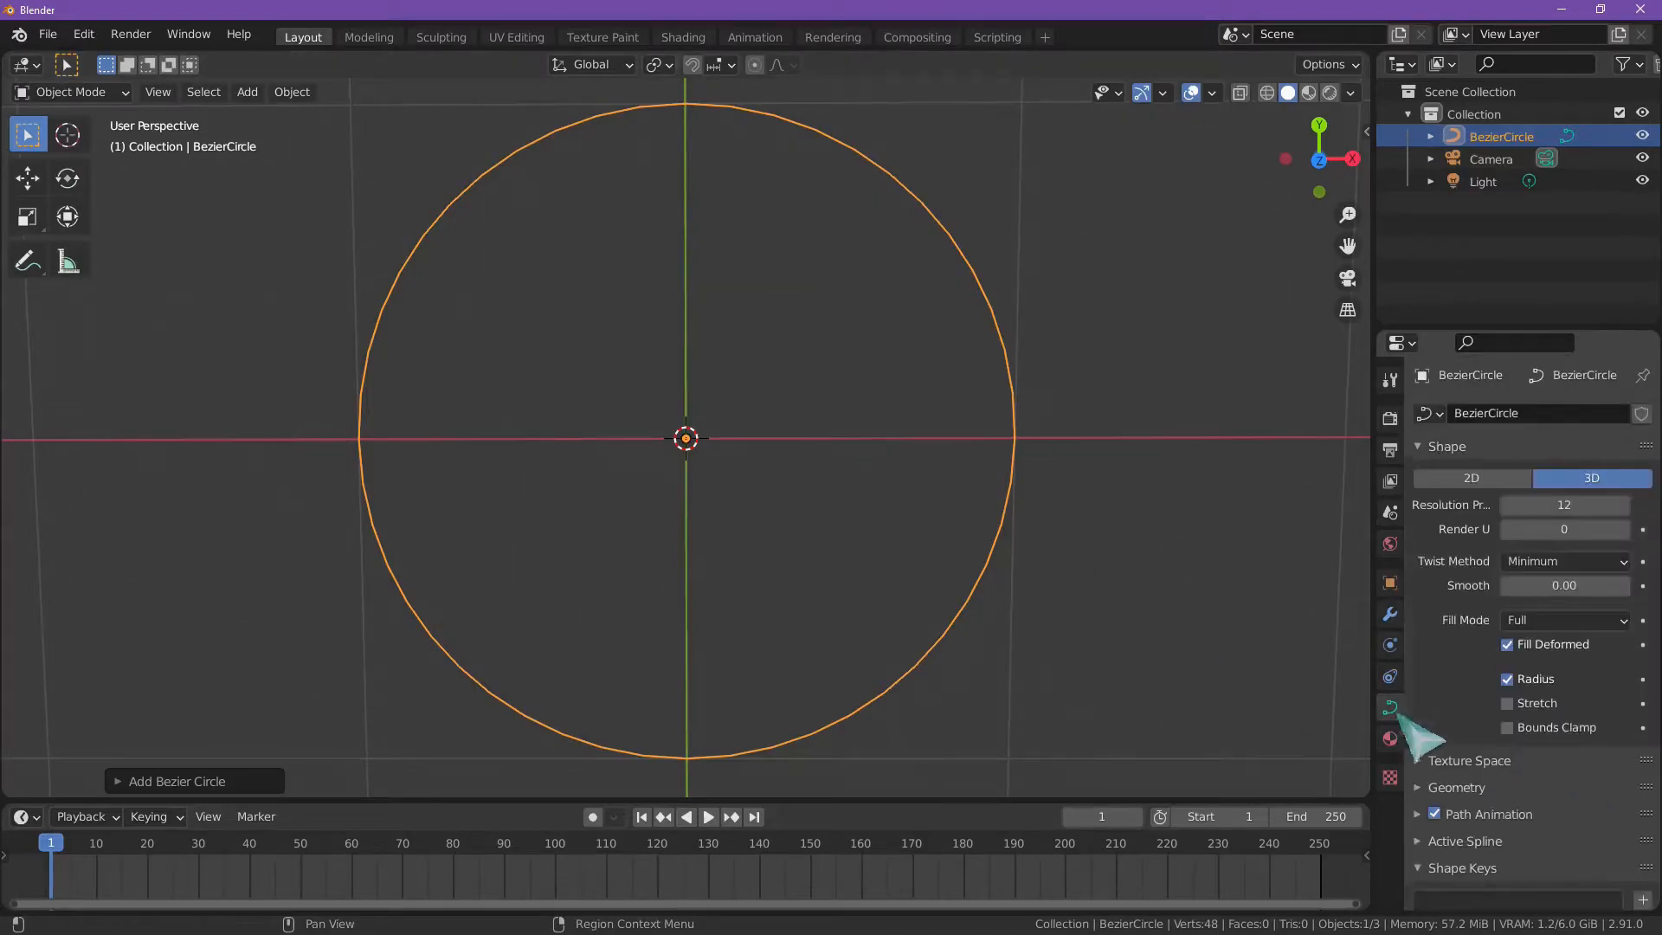
pyautogui.click(1445, 787)
pyautogui.scroll(-8, 1441, 788)
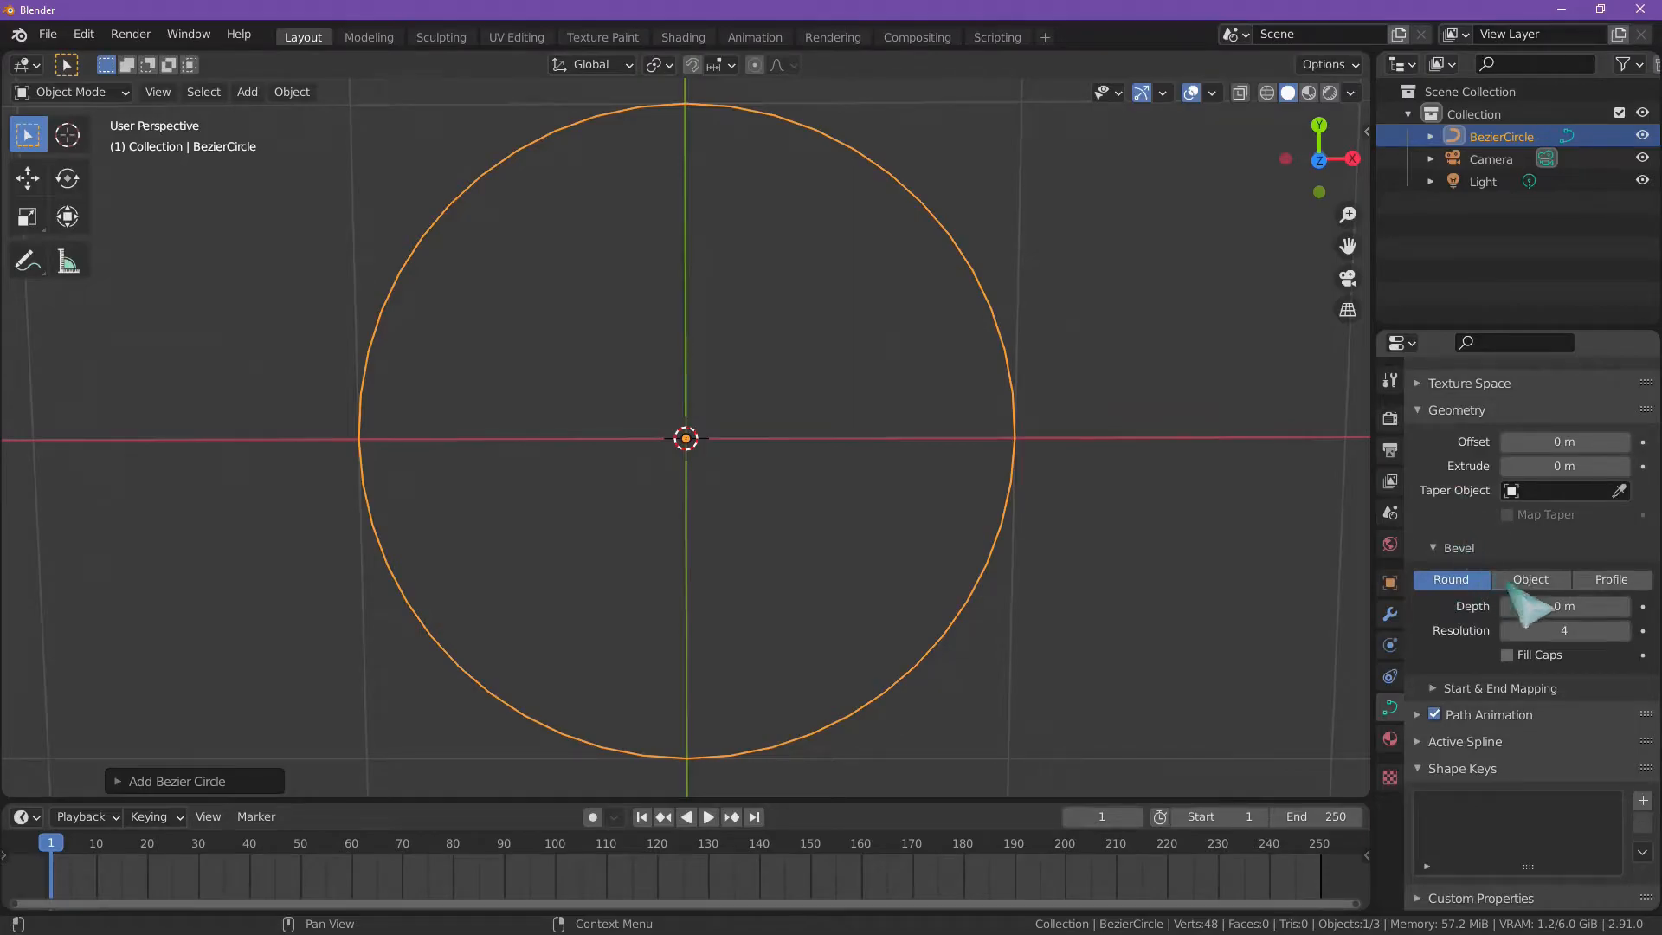
pyautogui.moveTo(1545, 610)
pyautogui.mouseDown()
pyautogui.moveTo(1610, 609)
pyautogui.moveTo(1546, 610)
pyautogui.mouseUp()
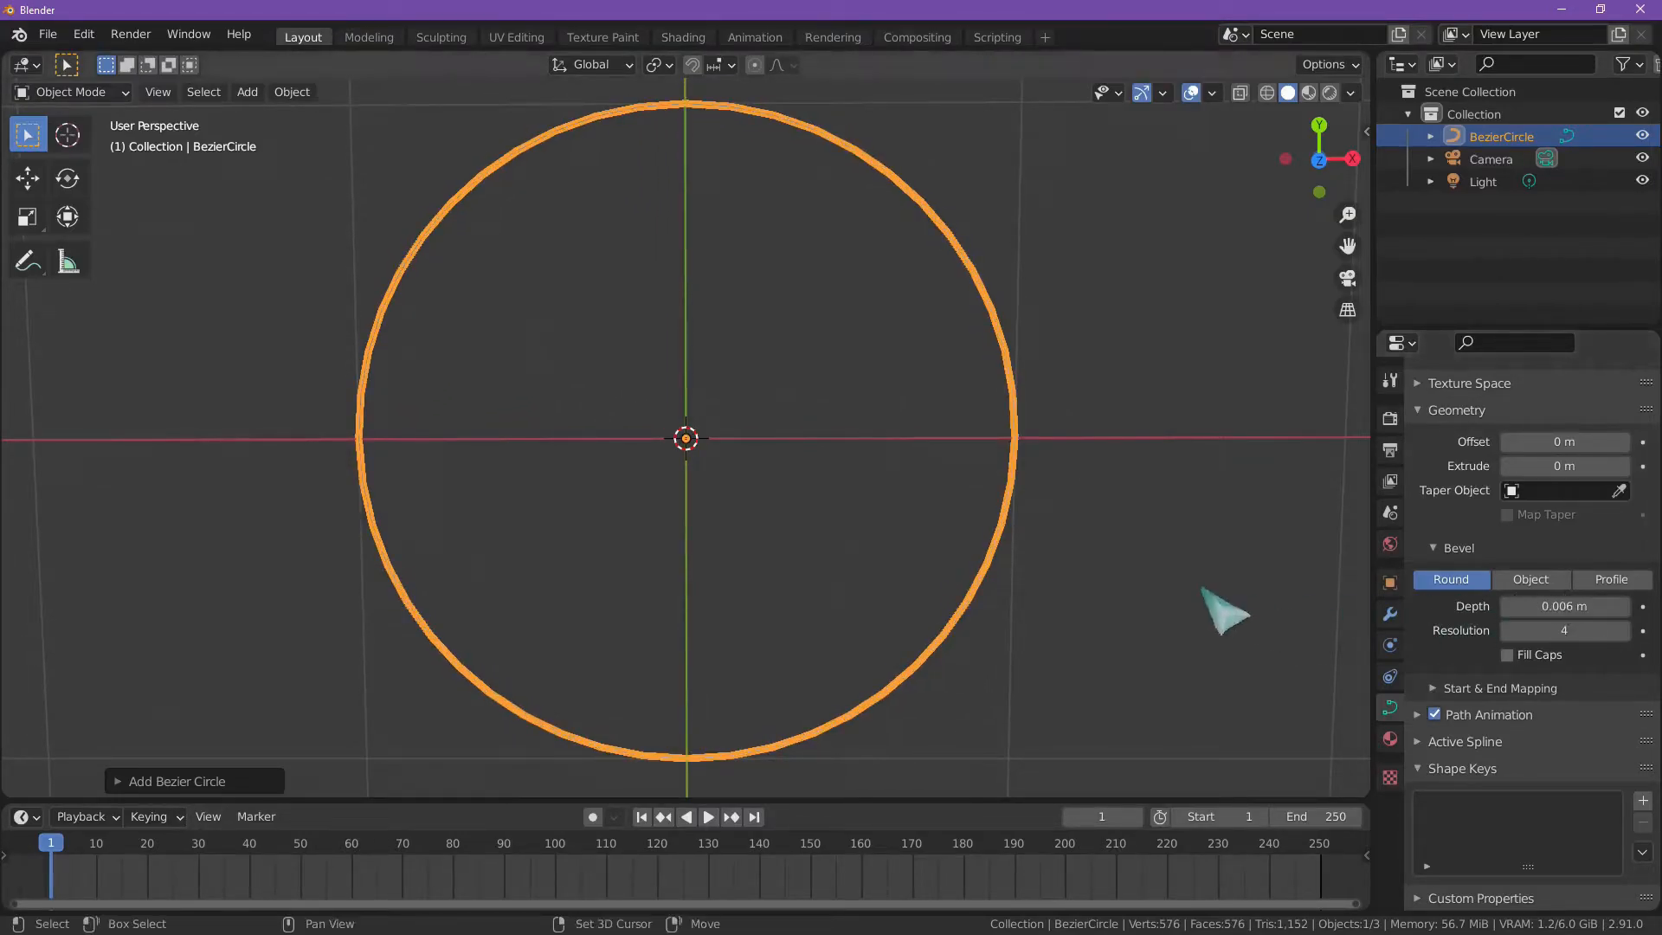
# Step: Deselect the beveled circle and examine its thickness from near and far, including in the UV Editing workspace
pyautogui.scroll(3, 967, 655)
pyautogui.scroll(-4, 987, 636)
pyautogui.scroll(3, 970, 631)
pyautogui.scroll(-3, 887, 616)
pyautogui.click(835, 561)
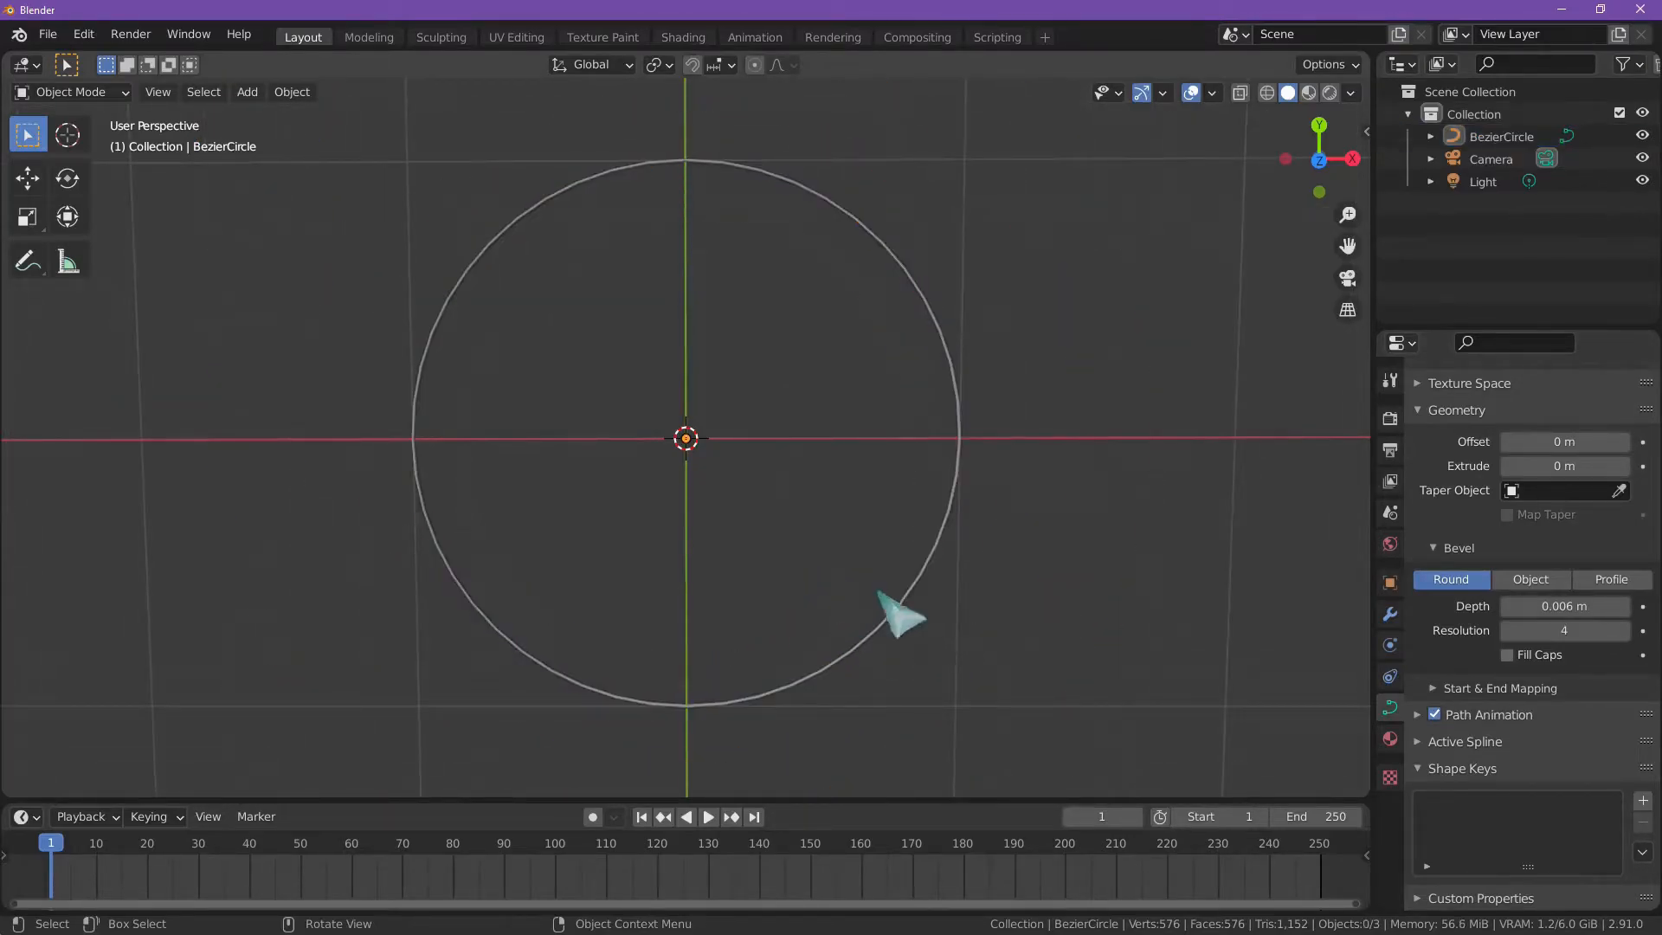
pyautogui.scroll(4, 746, 651)
pyautogui.scroll(-3, 750, 662)
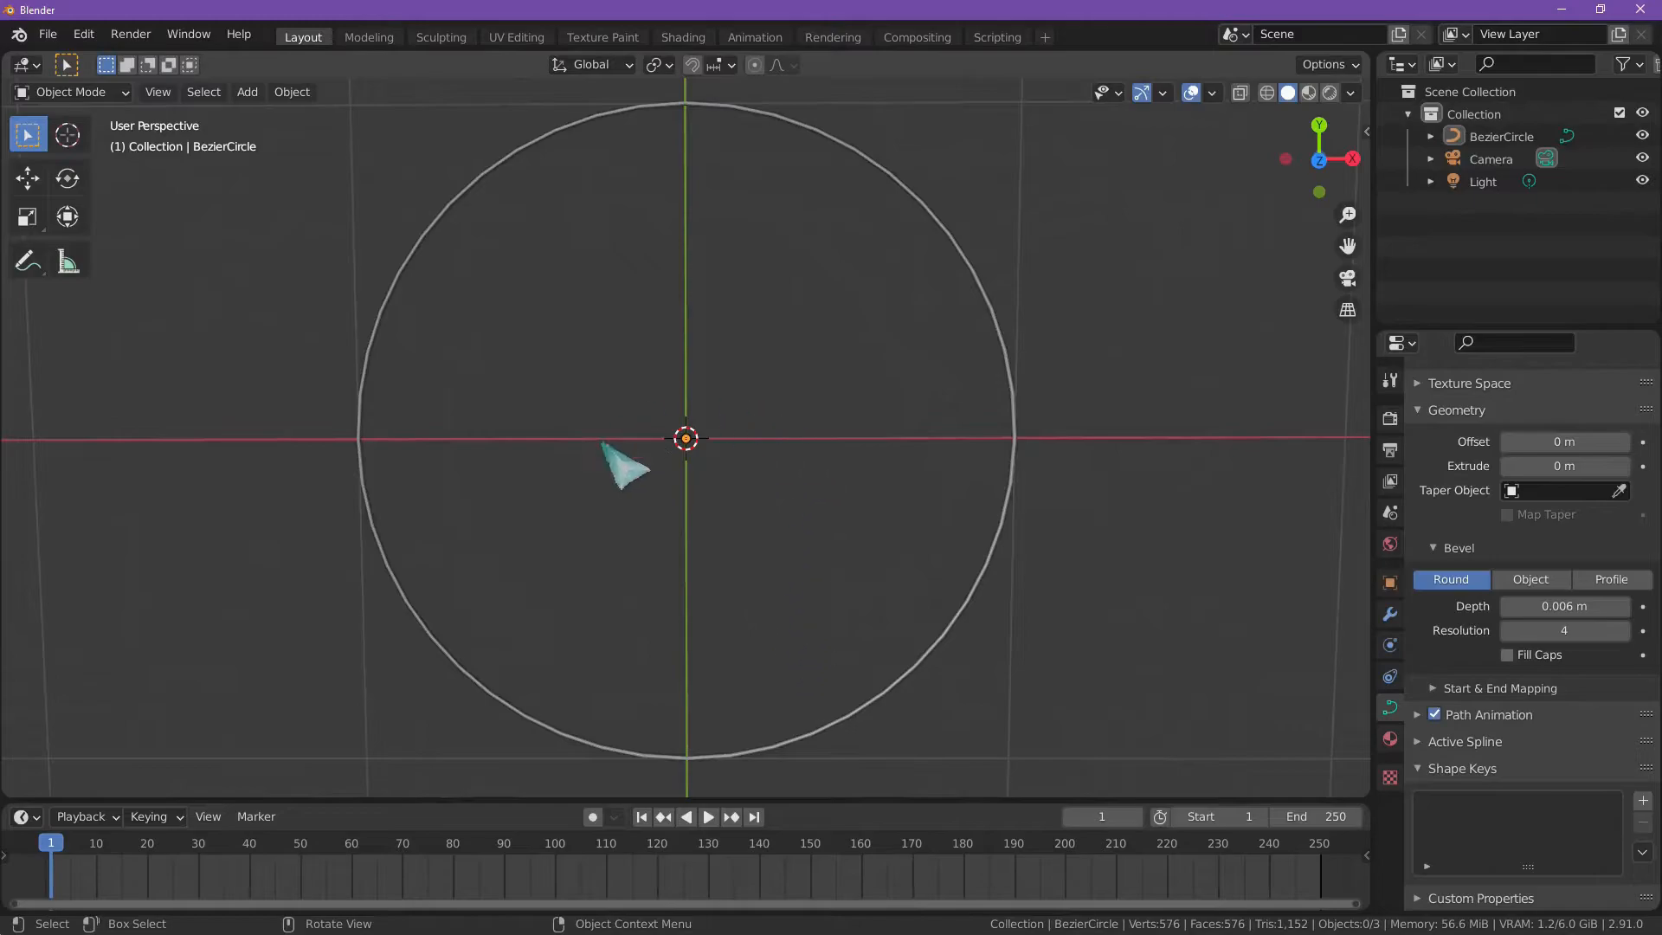
pyautogui.scroll(-2, 753, 380)
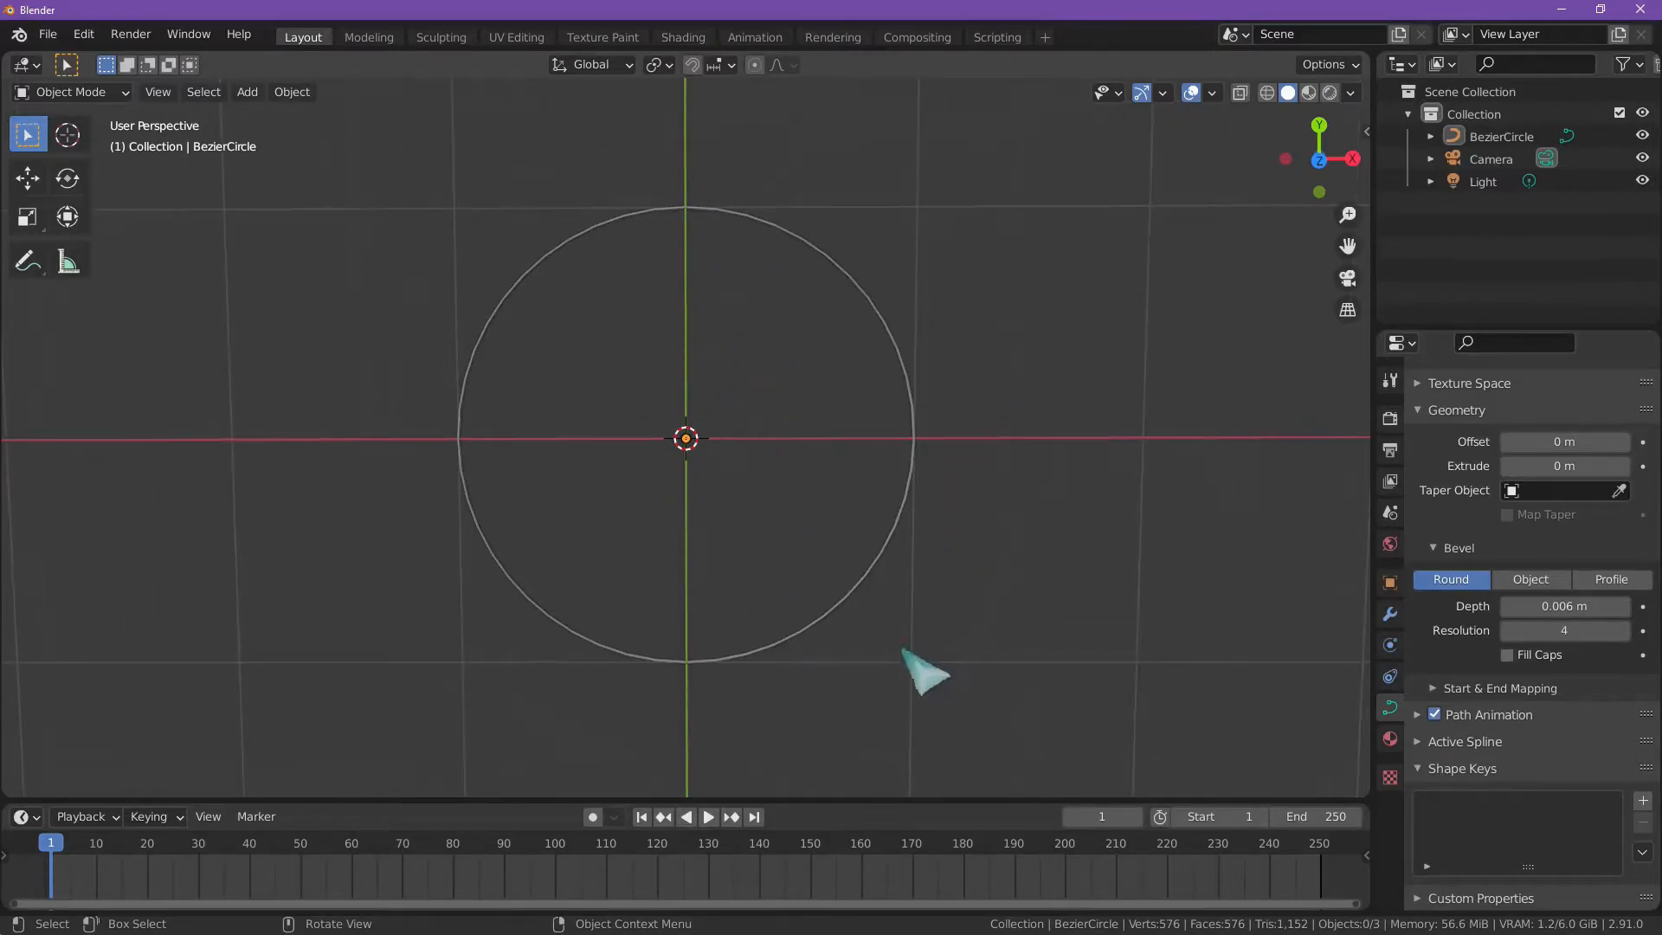
pyautogui.scroll(3, 790, 489)
pyautogui.scroll(-2, 776, 530)
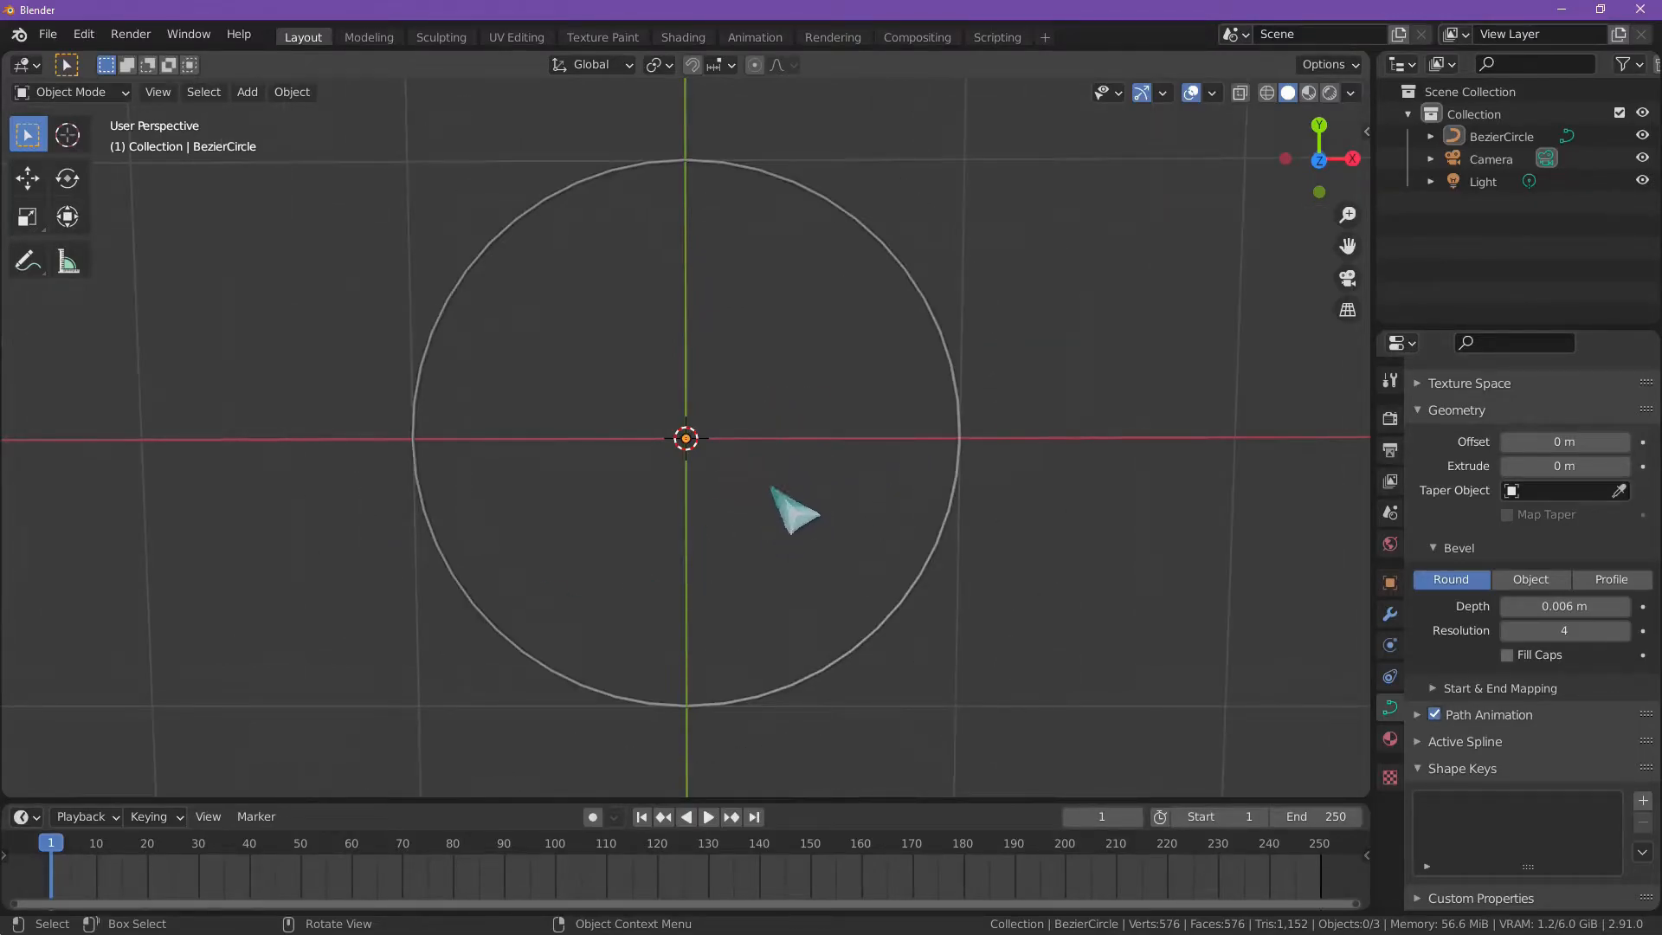
pyautogui.click(517, 38)
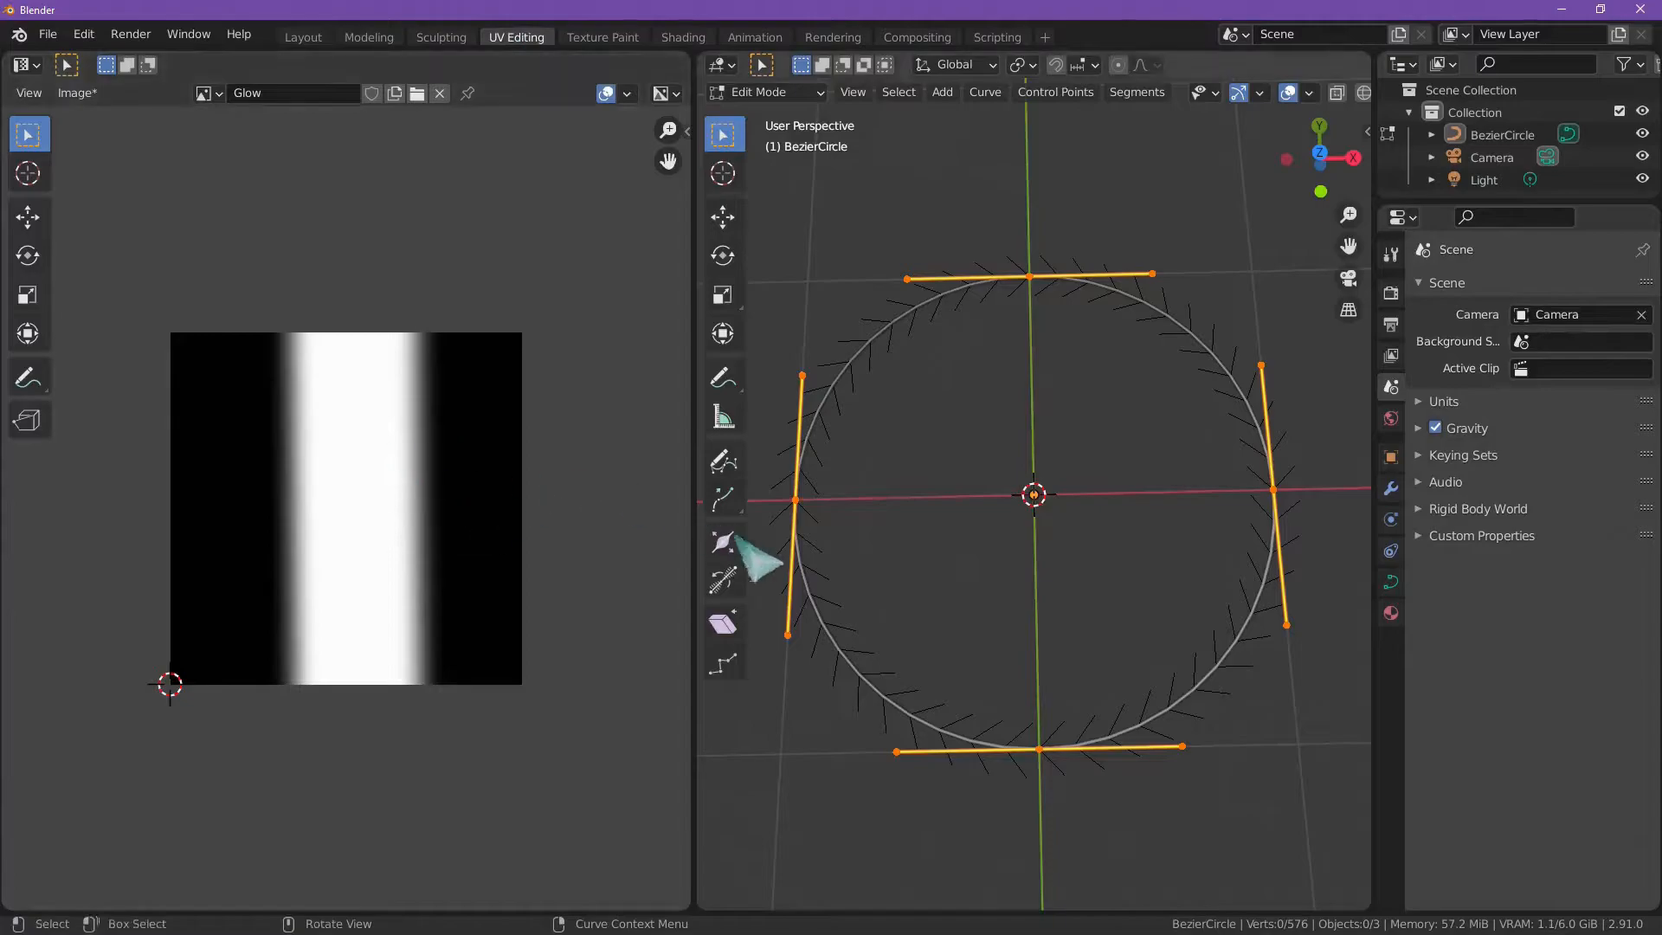
pyautogui.click(305, 37)
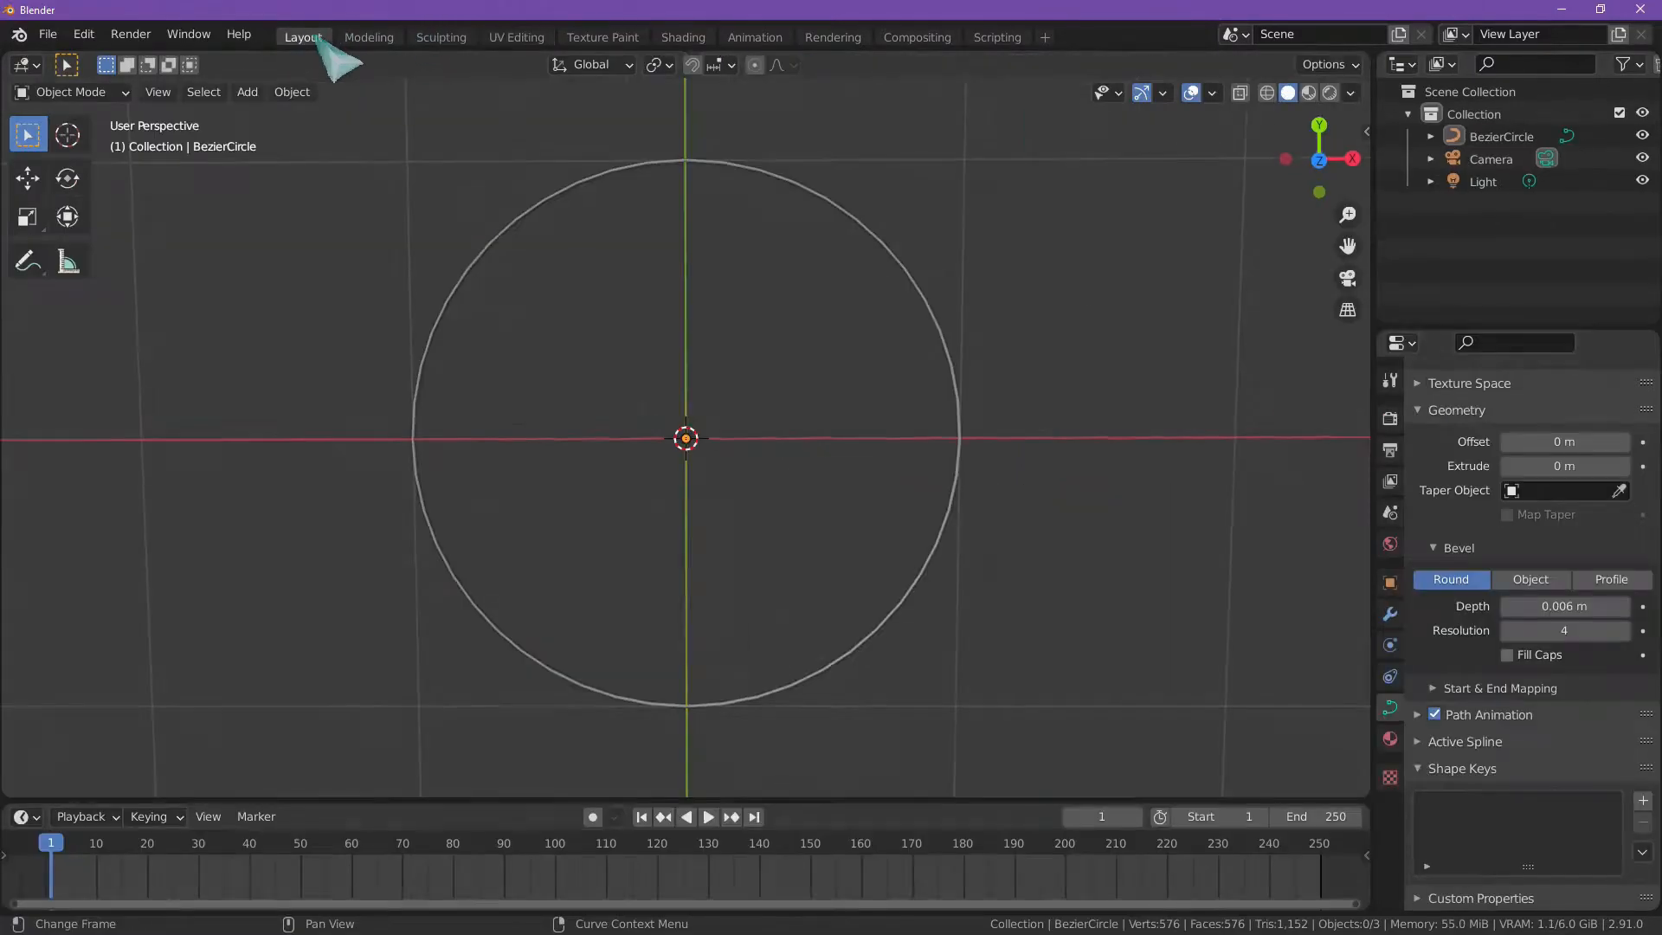
# Step: Select the beveled circle in the Layout workspace and convert the curve to a mesh
pyautogui.click(937, 543)
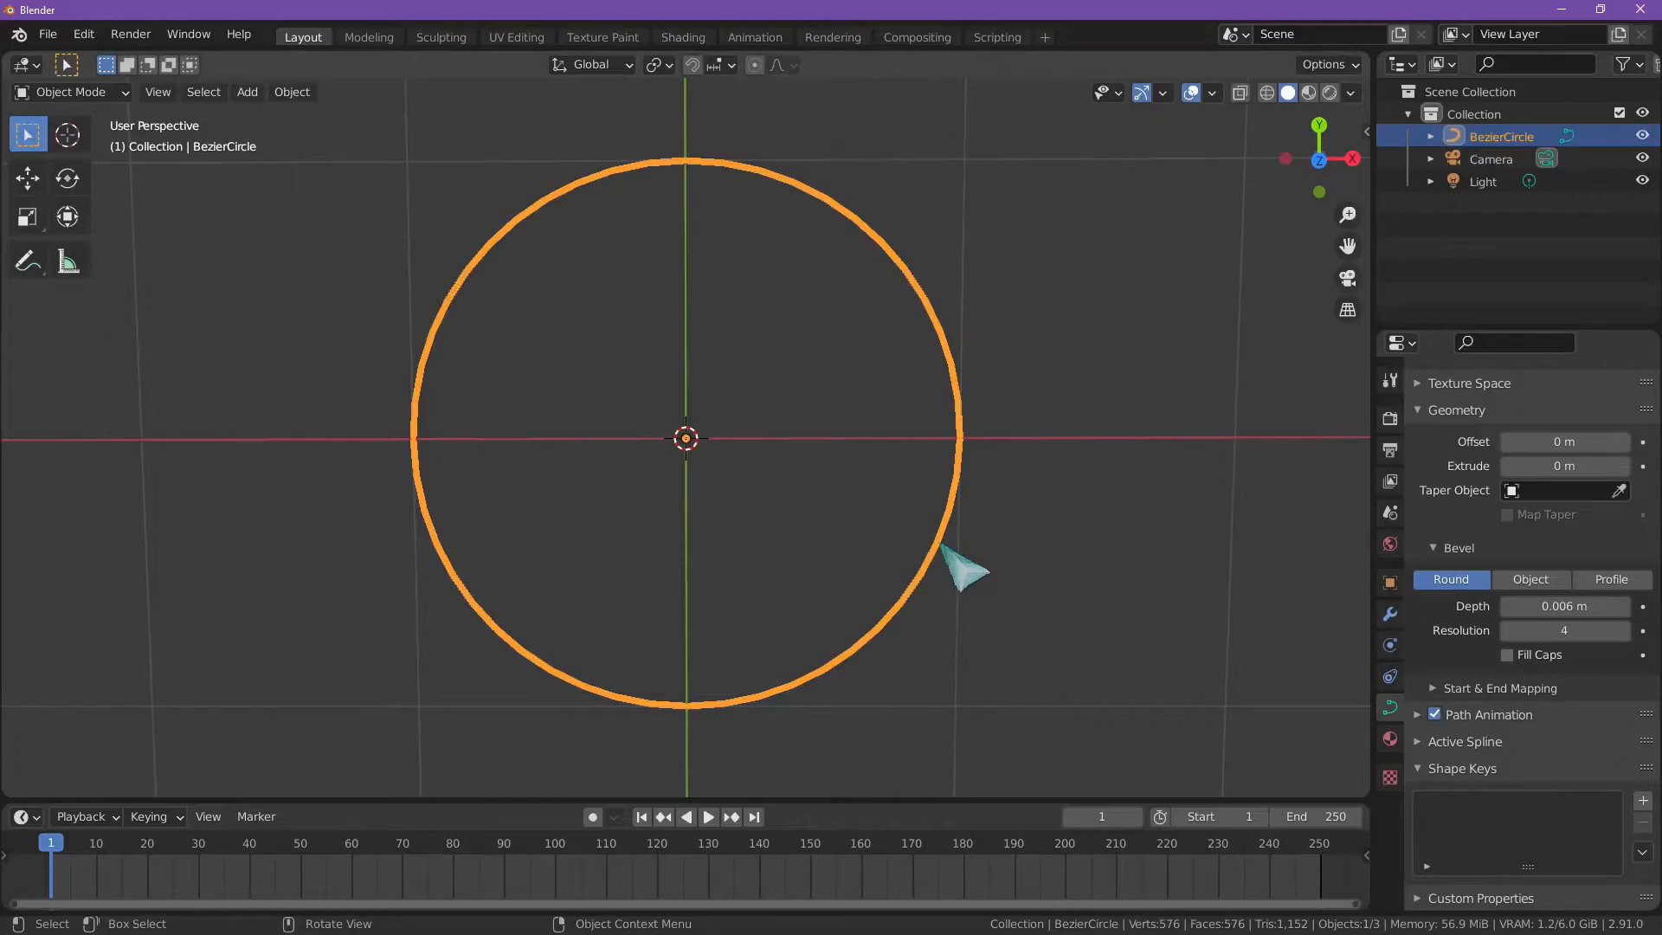
pyautogui.rightClick(942, 546)
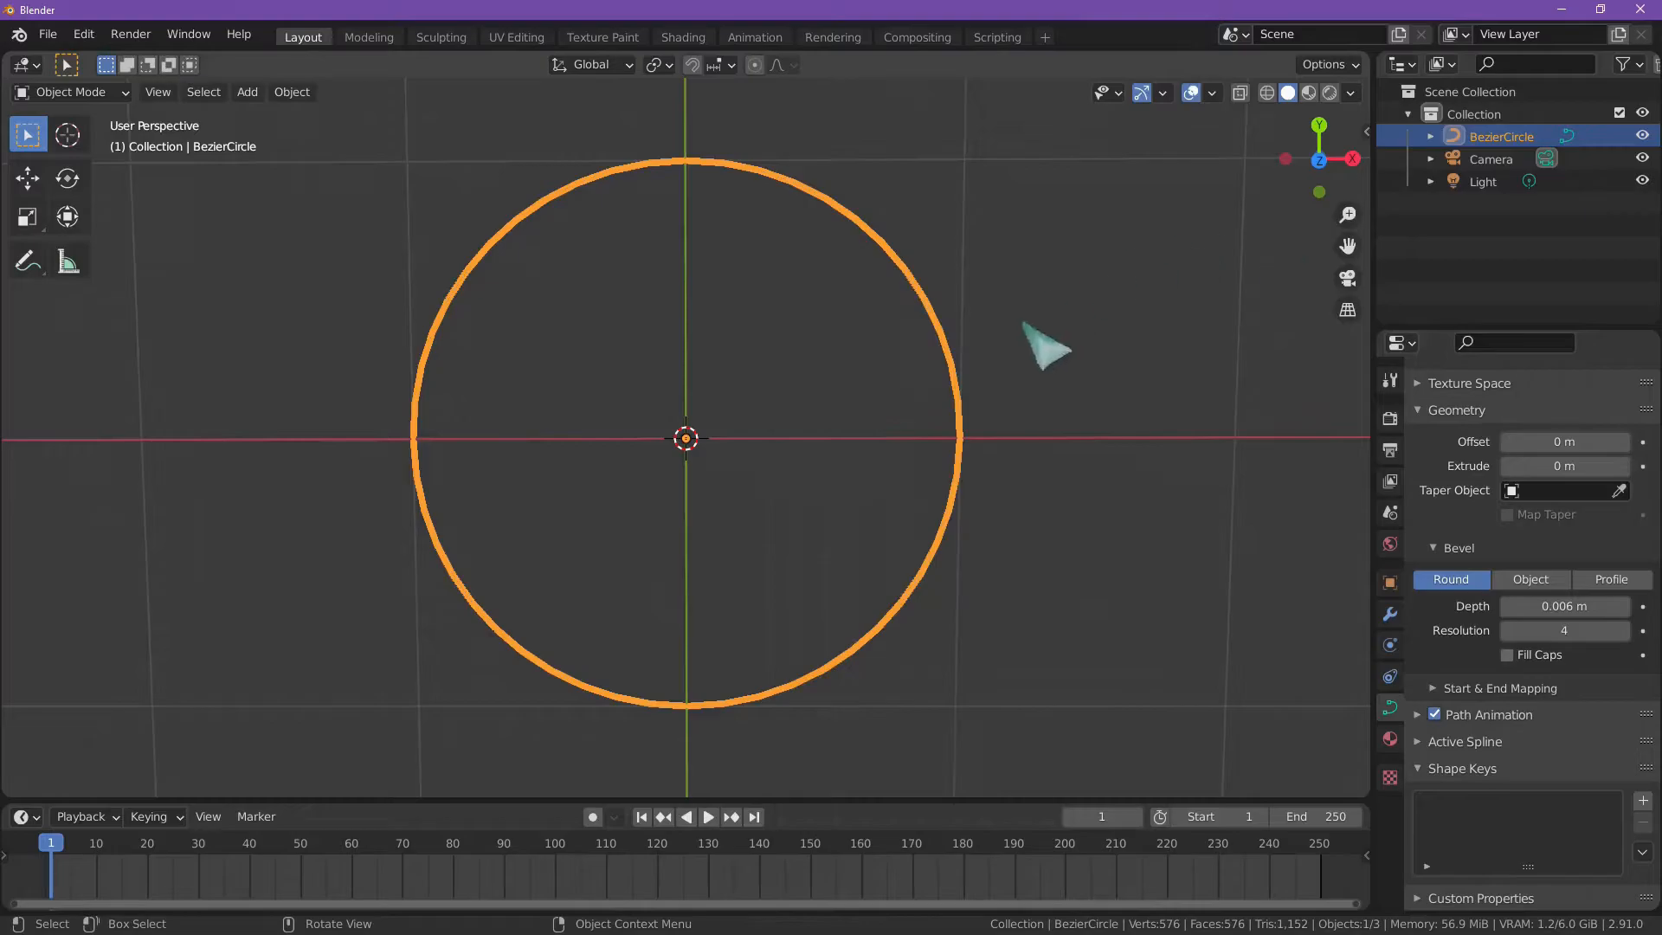
pyautogui.rightClick(938, 551)
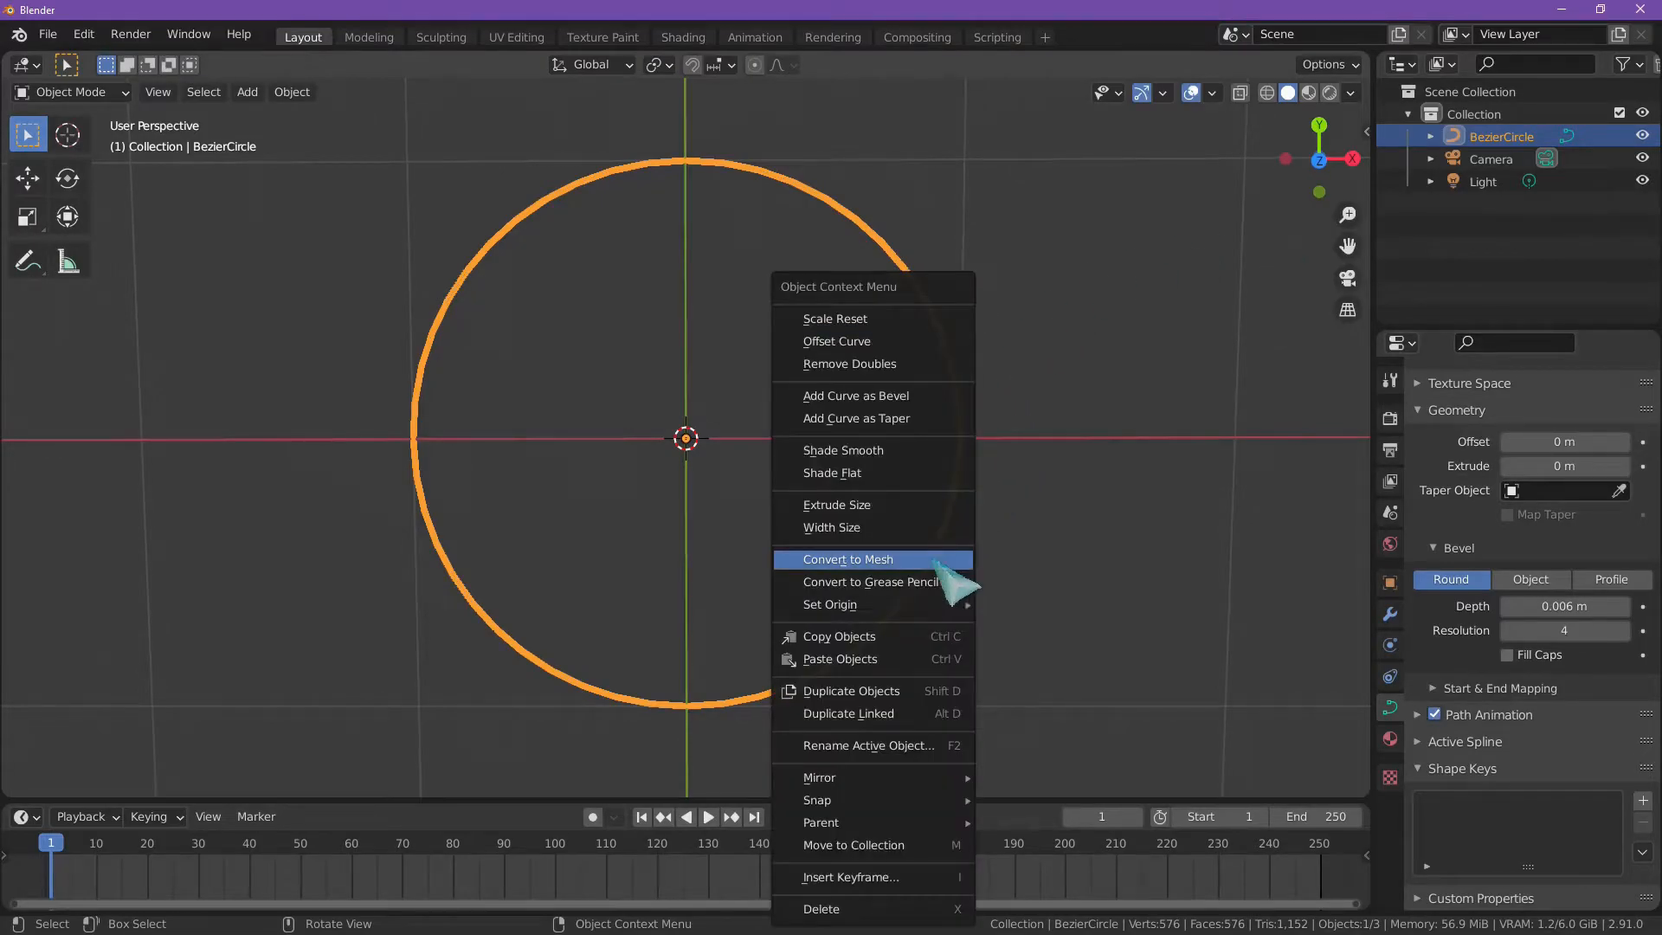
pyautogui.click(935, 561)
# Step: Examine the converted ring from an angle and in top view, close up where its tube crosses the Y axis
pyautogui.scroll(3, 844, 595)
pyautogui.moveTo(831, 594); pyautogui.dragTo(974, 567, button='middle')
pyautogui.scroll(2, 943, 575)
pyautogui.scroll(-3, 927, 583)
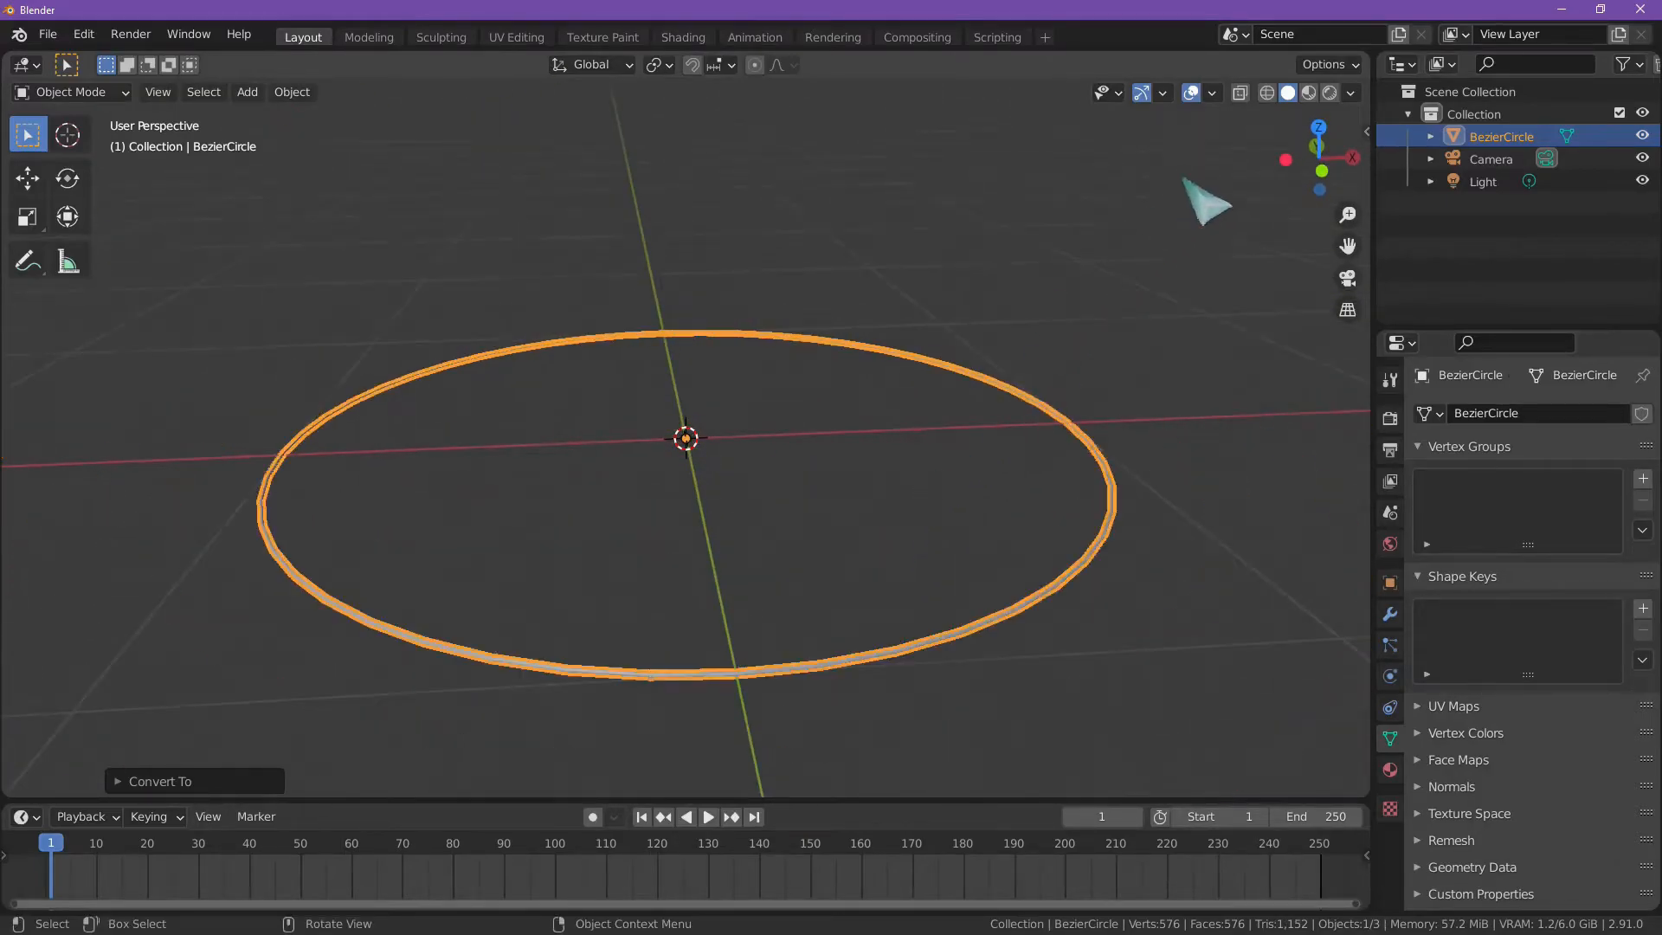
pyautogui.keyDown('shift'); pyautogui.moveTo(812, 494); pyautogui.dragTo(905, 120, button='middle'); pyautogui.keyUp('shift')
pyautogui.scroll(12, 871, 337)
pyautogui.scroll(-3, 963, 435)
pyautogui.keyDown('shift'); pyautogui.moveTo(1022, 427); pyautogui.dragTo(689, 444, button='middle'); pyautogui.keyUp('shift')
pyautogui.scroll(4, 827, 485)
pyautogui.keyDown('shift'); pyautogui.moveTo(847, 508); pyautogui.dragTo(686, 408, button='middle'); pyautogui.keyUp('shift')
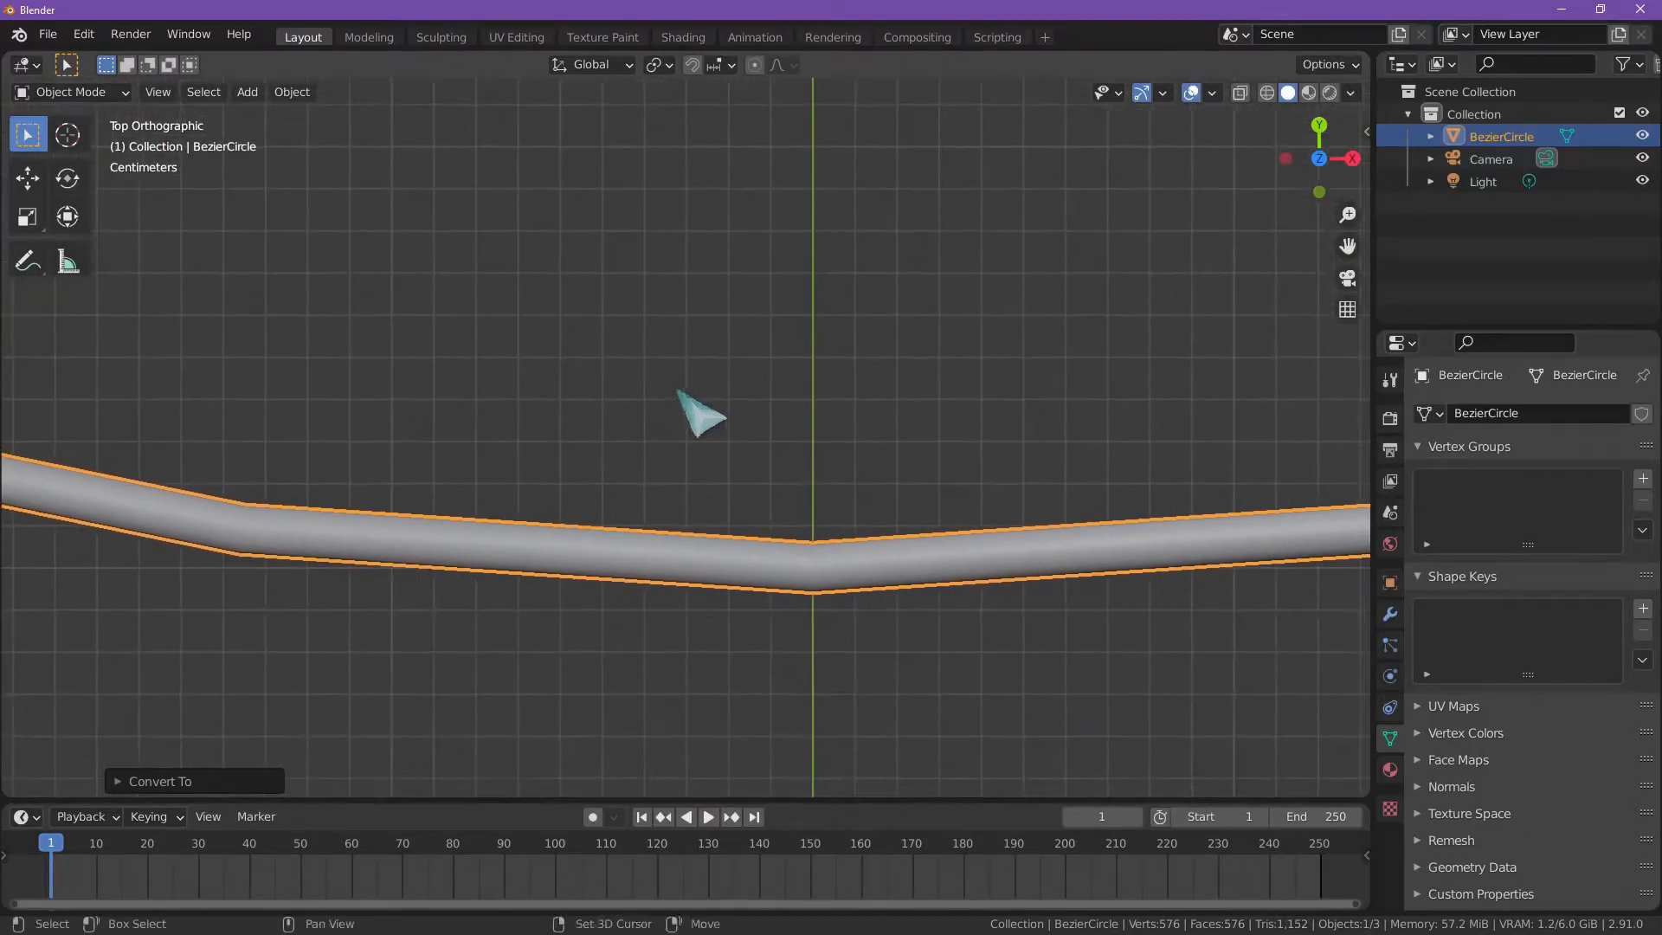
pyautogui.scroll(2, 823, 493)
pyautogui.keyDown('shift'); pyautogui.moveTo(838, 501); pyautogui.dragTo(707, 420, button='middle'); pyautogui.keyUp('shift')
# Step: Enter Edit Mode on the ring and select the cross-section edge loop around the tube at the Y axis
pyautogui.click(766, 506)
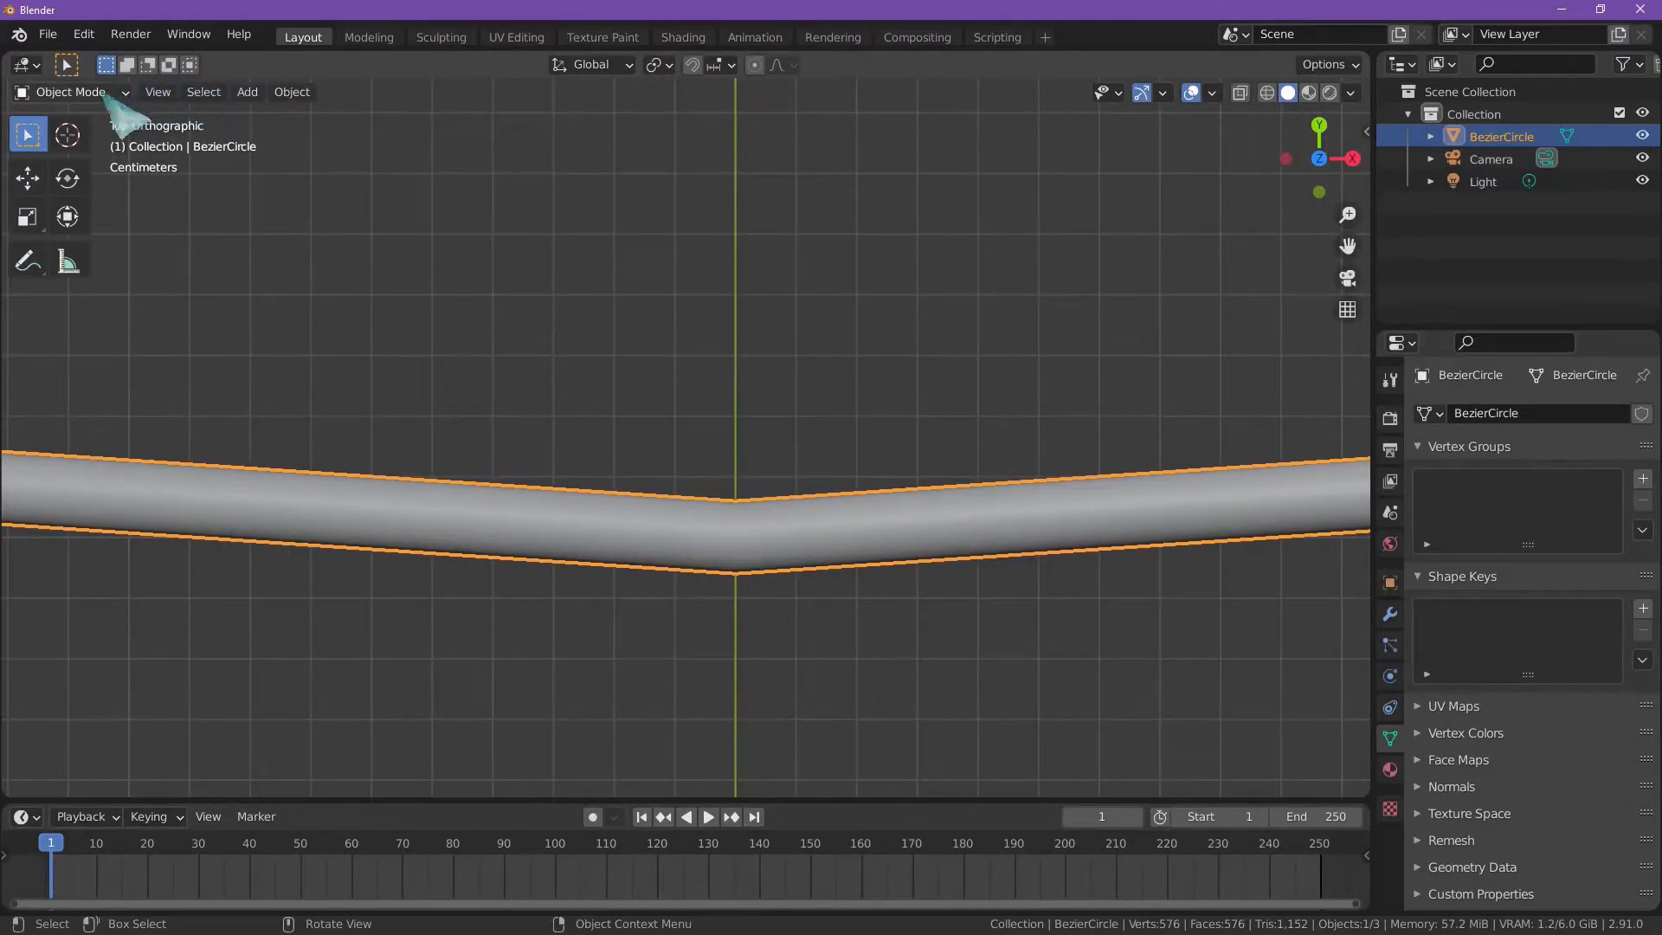
pyautogui.click(78, 92)
pyautogui.click(109, 139)
pyautogui.moveTo(748, 539); pyautogui.dragTo(794, 444, button='middle')
pyautogui.keyDown('alt'); pyautogui.click(764, 431); pyautogui.keyUp('alt')
# Step: Try selecting a lengthwise edge loop along the ring's lower edge, and reselect the cross-section loop at the Y axis
pyautogui.scroll(2, 727, 460)
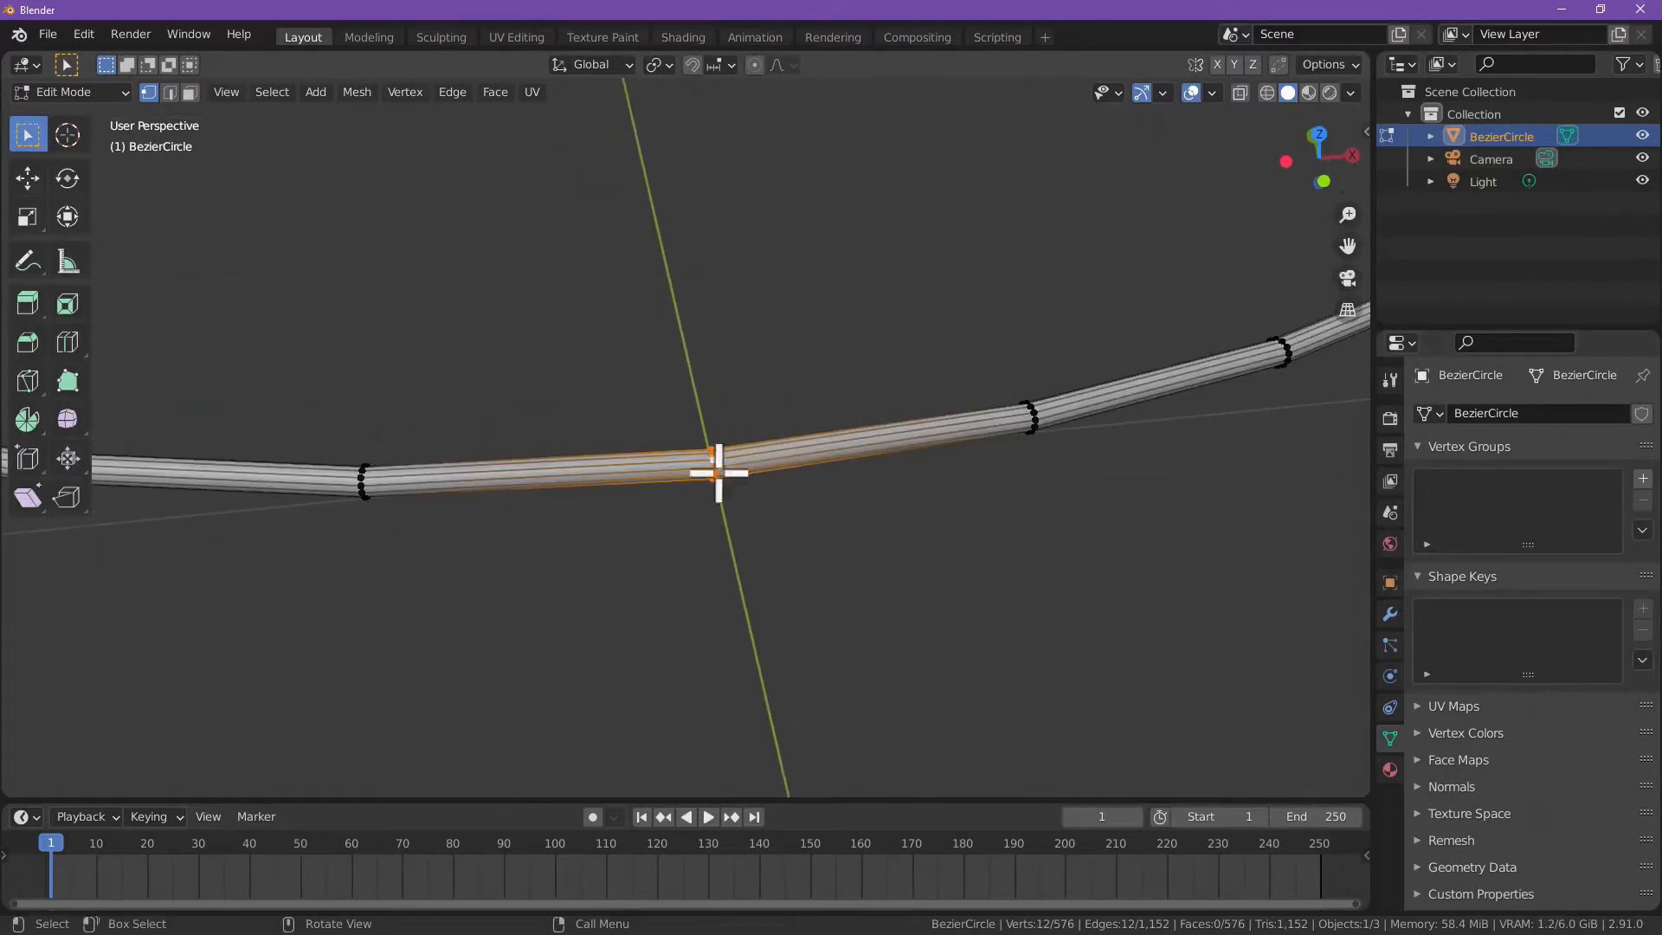
pyautogui.scroll(2, 779, 476)
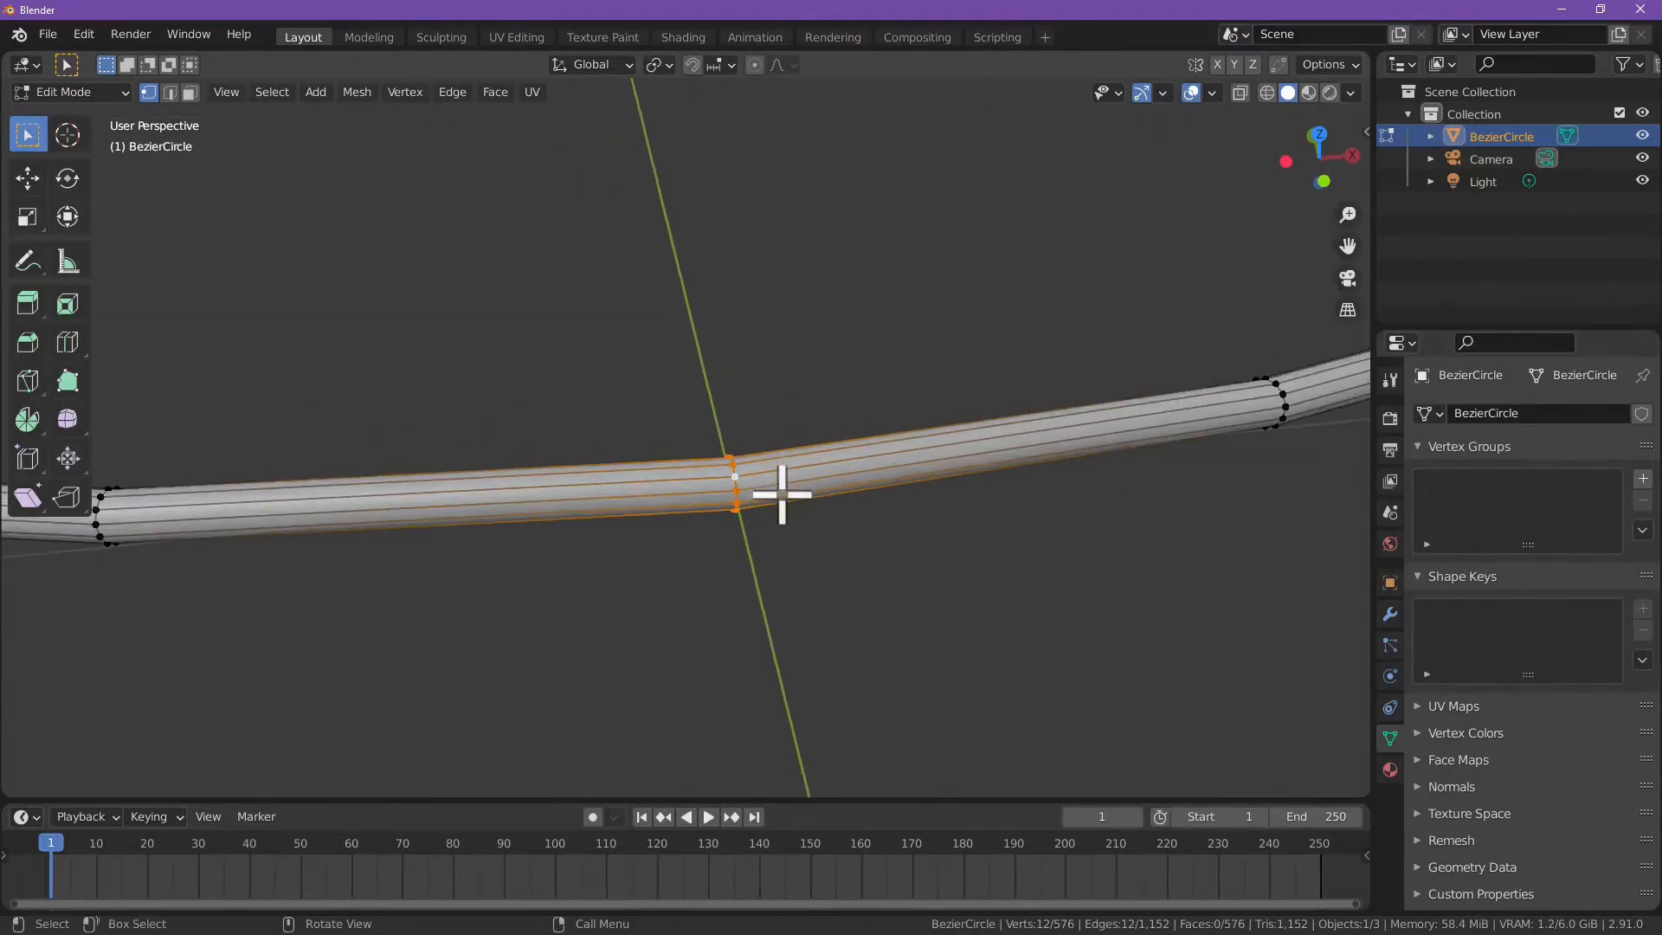
pyautogui.keyDown('alt'); pyautogui.click(796, 494); pyautogui.keyUp('alt')
pyautogui.scroll(-4, 800, 497)
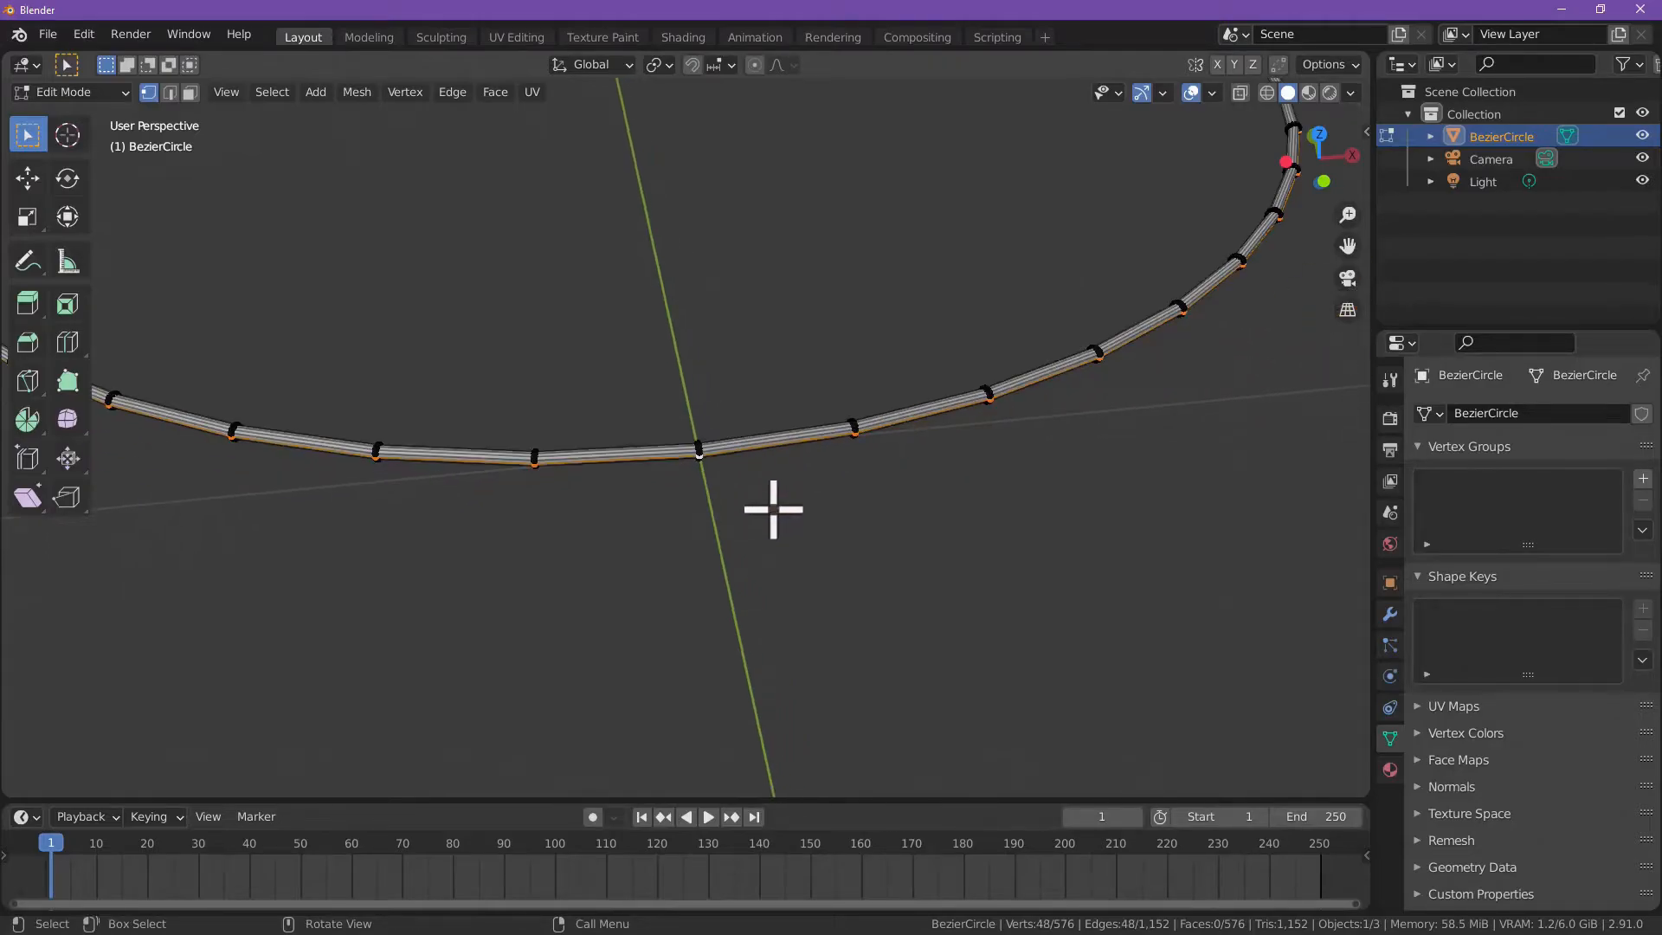
pyautogui.scroll(-3, 766, 485)
pyautogui.scroll(7, 736, 472)
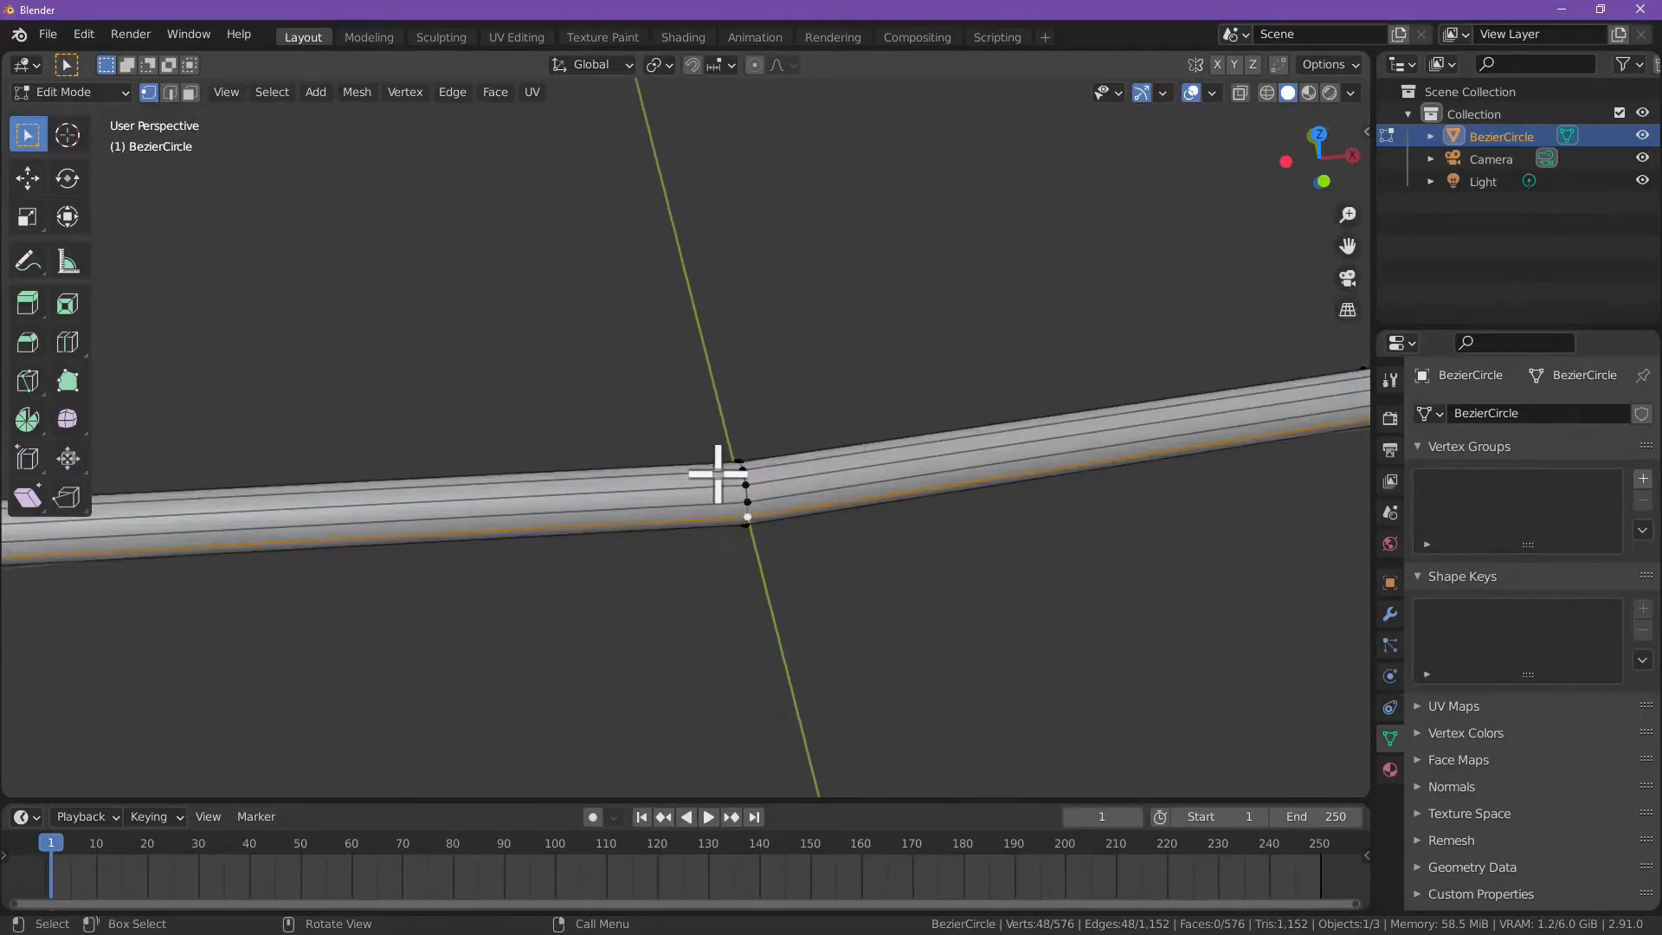
pyautogui.keyDown('alt'); pyautogui.click(746, 476); pyautogui.keyUp('alt')
pyautogui.scroll(-2, 753, 498)
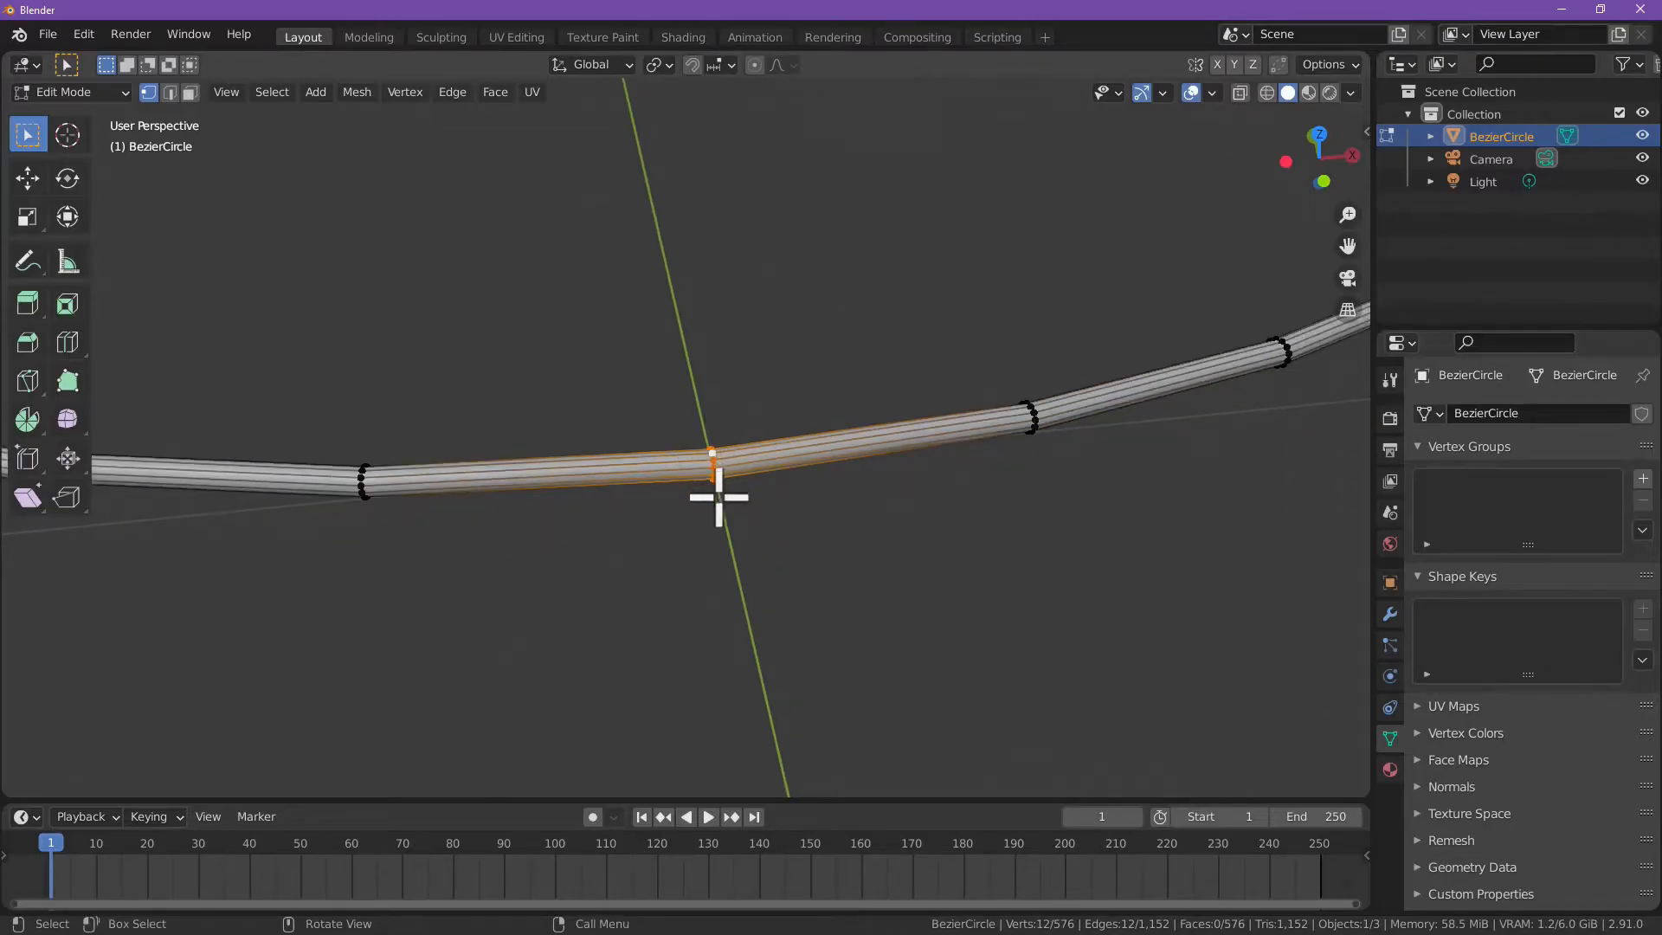
# Step: Try two other lengthwise edge loops near the tube's middle, and return to the cross-section loop at the Y axis
pyautogui.keyDown('alt'); pyautogui.click(791, 459); pyautogui.keyUp('alt')
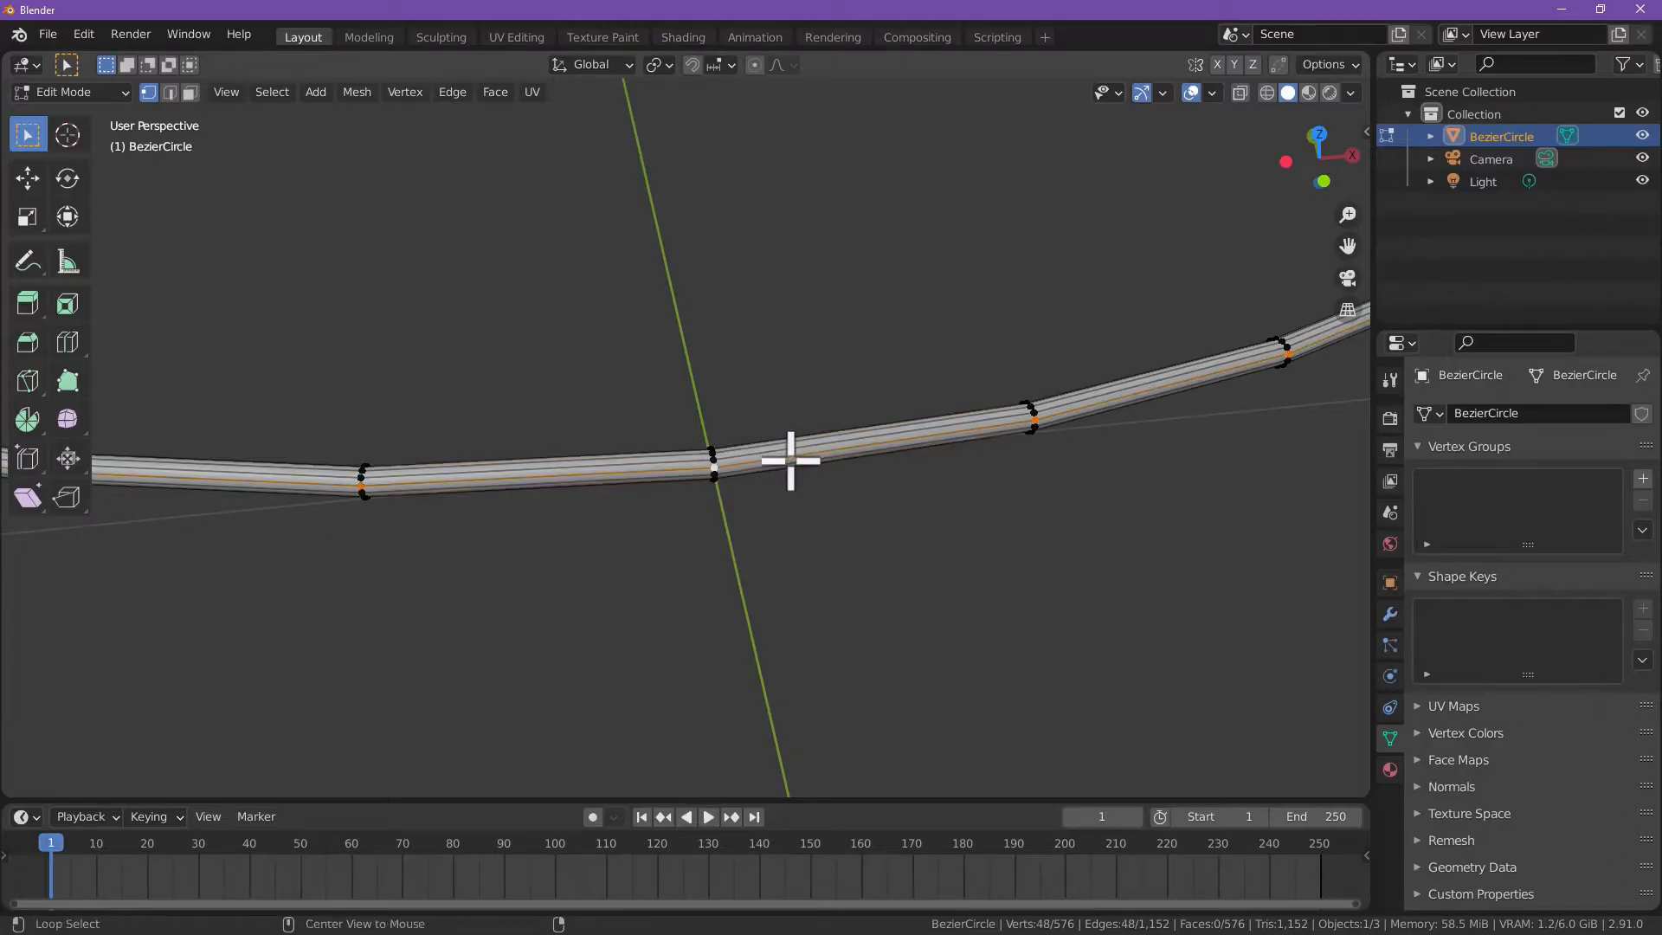
pyautogui.scroll(-3, 784, 463)
pyautogui.scroll(6, 753, 472)
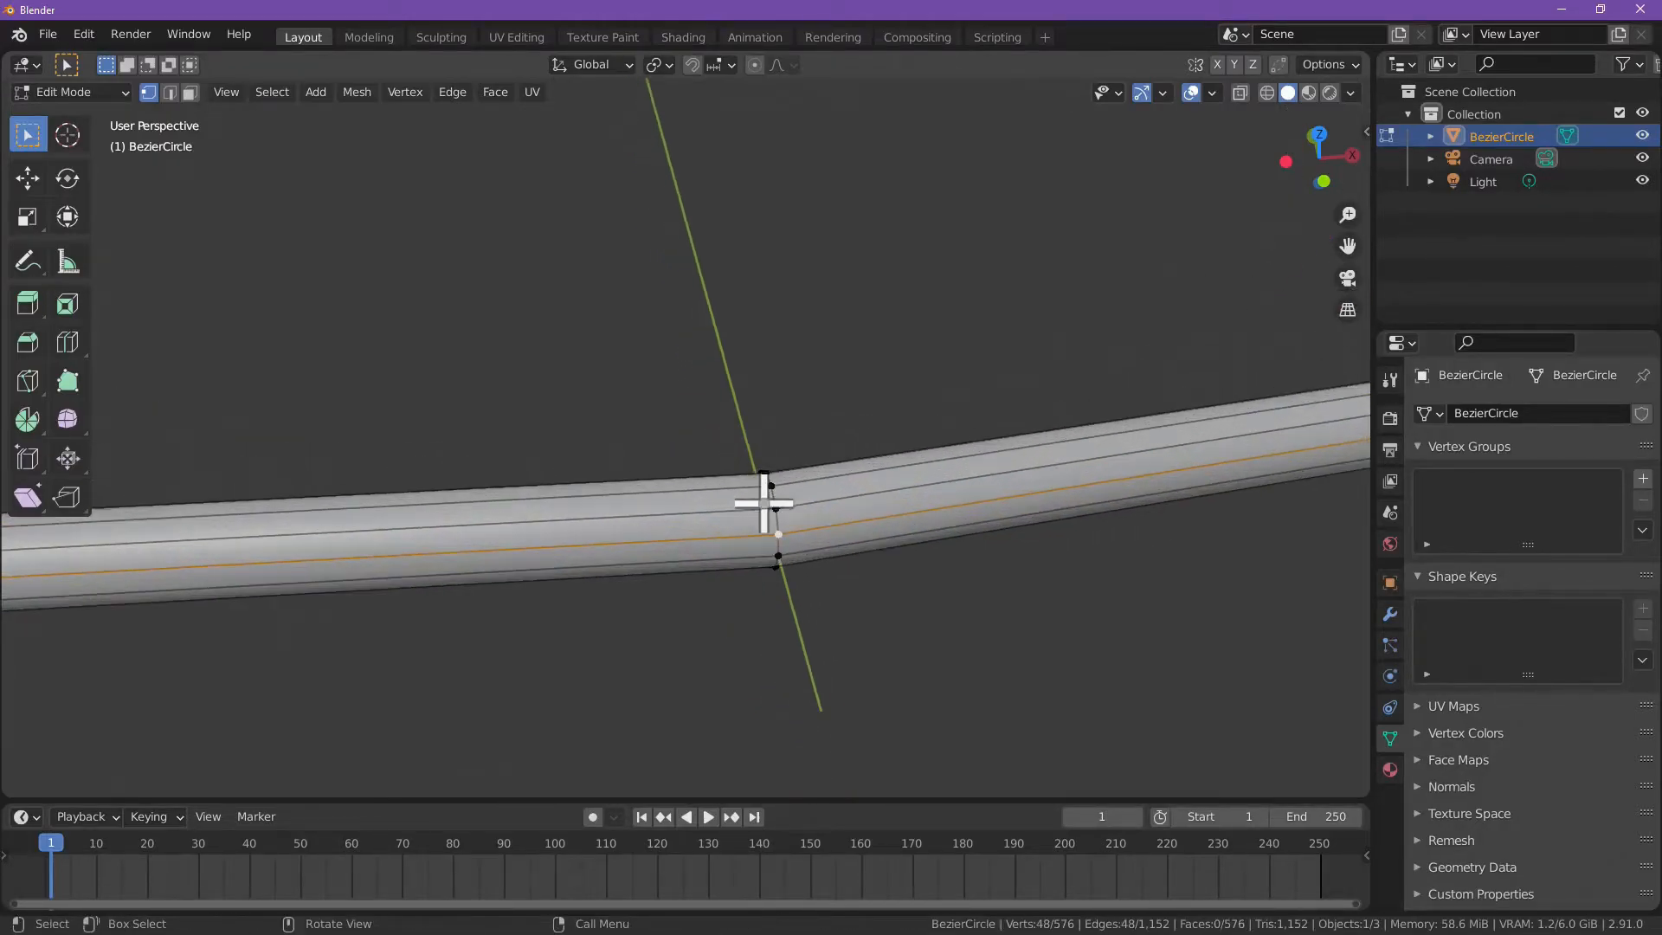
pyautogui.keyDown('alt'); pyautogui.click(775, 509); pyautogui.keyUp('alt')
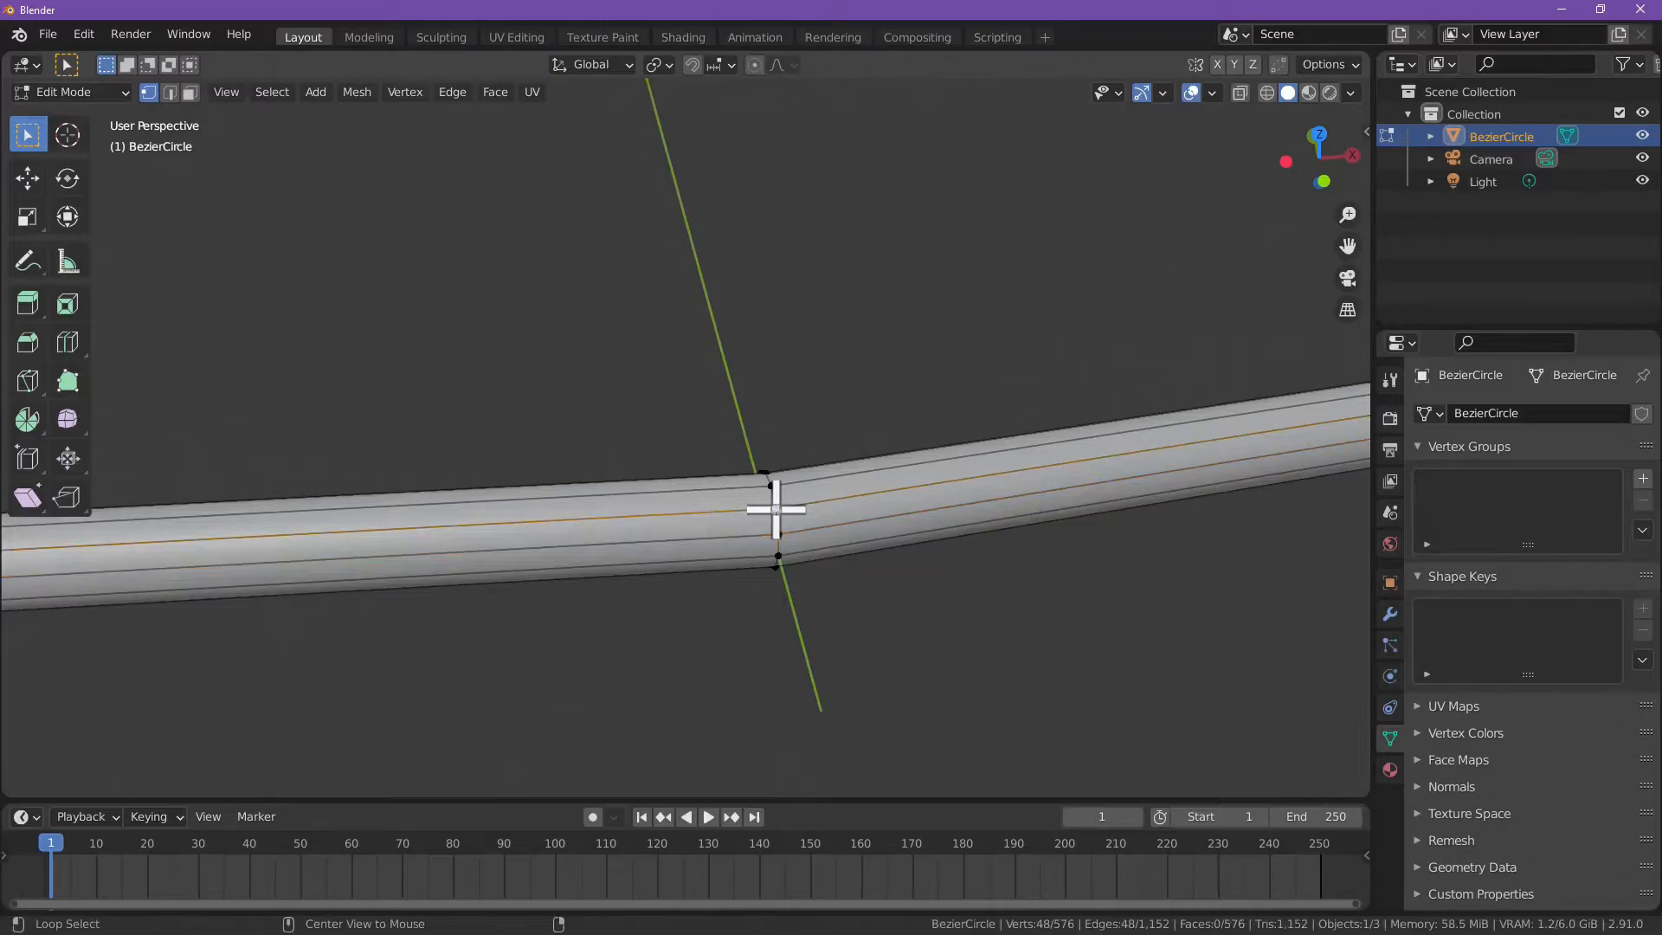
pyautogui.keyDown('alt'); pyautogui.click(779, 533); pyautogui.keyUp('alt')
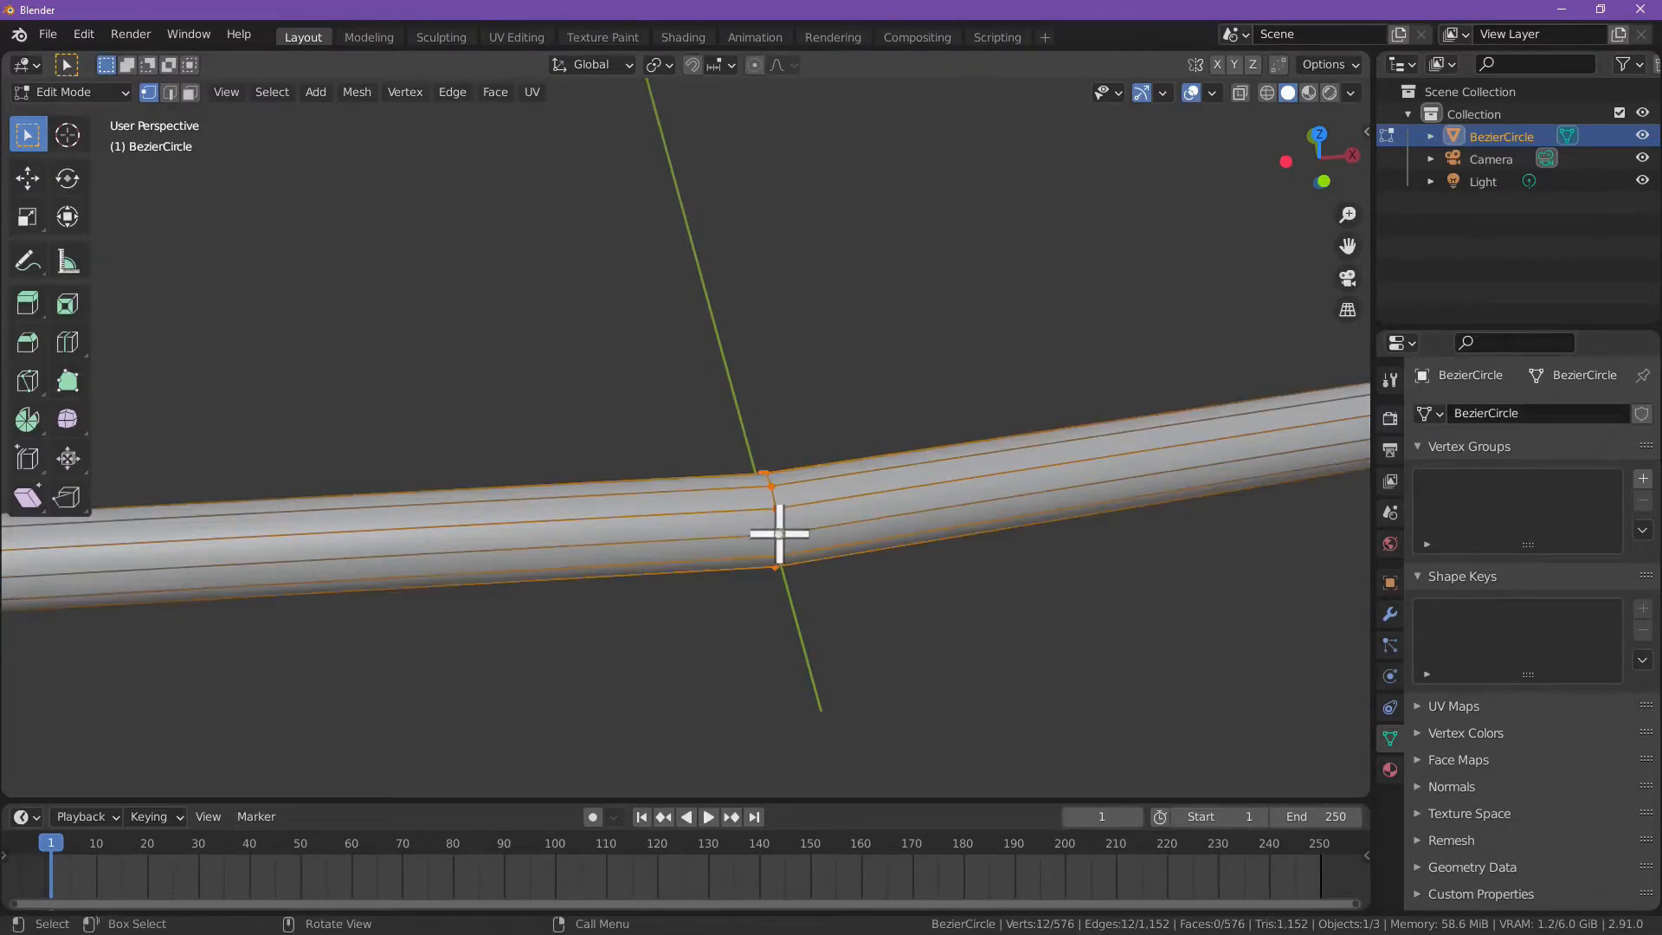
# Step: Mark the selected cross-section edge loop at the Y axis as a seam and clear the loop selection to check it
pyautogui.rightClick(792, 530)
pyautogui.scroll(-4, 849, 612)
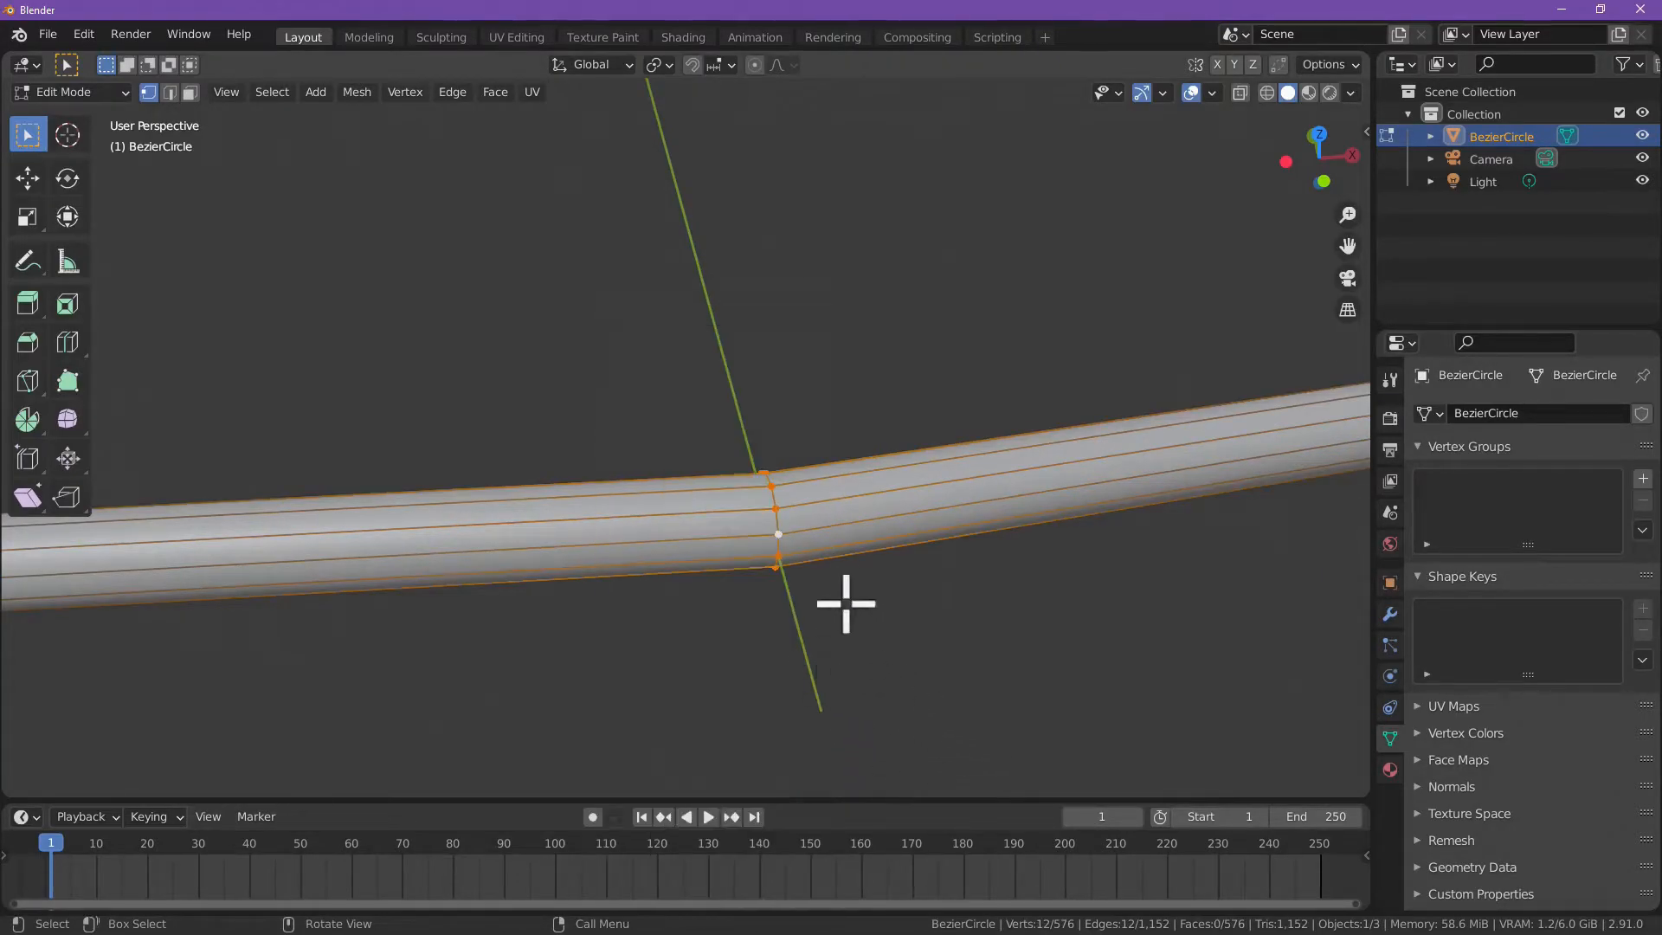
pyautogui.rightClick(734, 486)
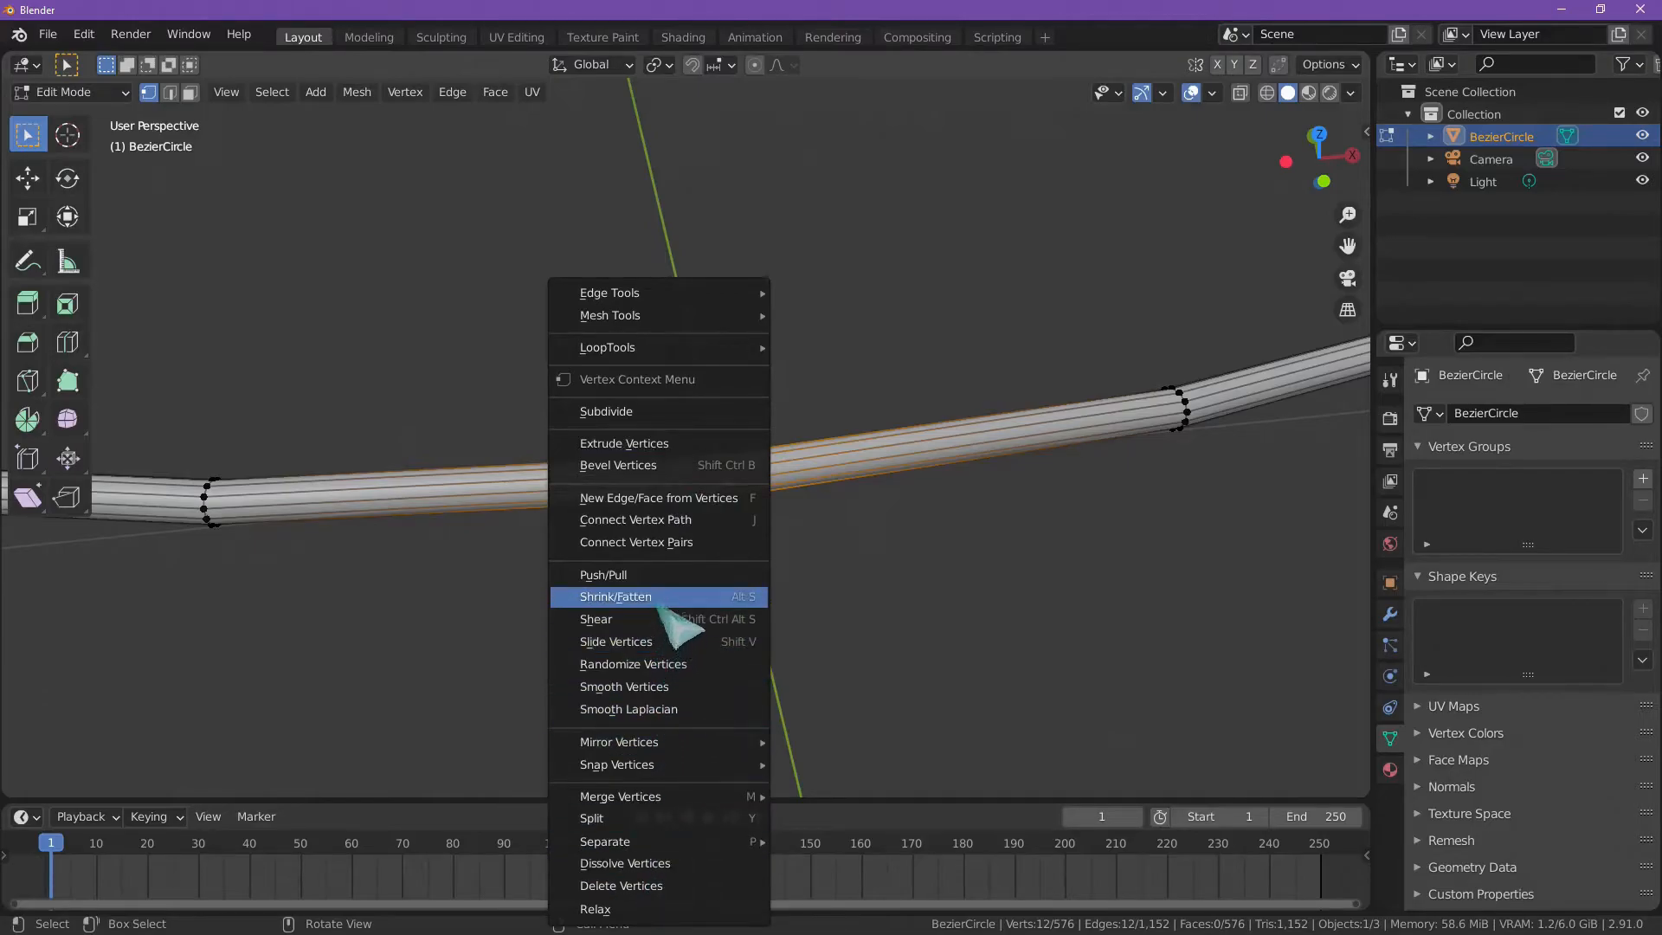
pyautogui.click(454, 97)
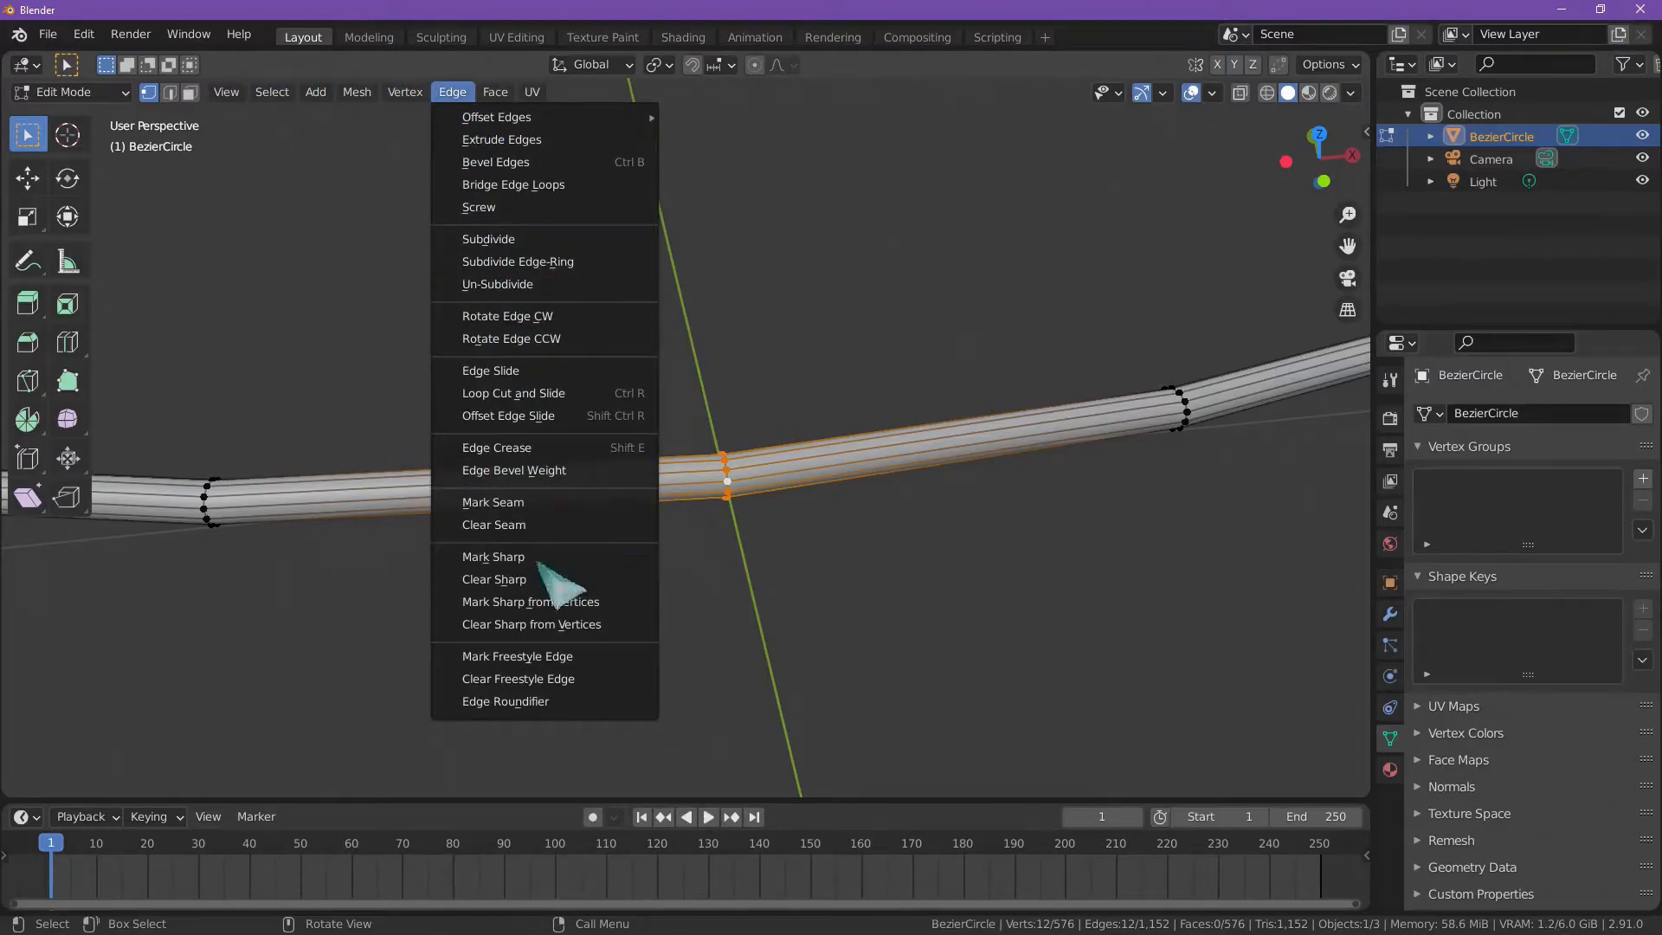
pyautogui.click(554, 502)
pyautogui.scroll(-2, 779, 517)
pyautogui.click(791, 530)
pyautogui.scroll(4, 822, 562)
pyautogui.scroll(2, 916, 623)
pyautogui.scroll(-3, 866, 610)
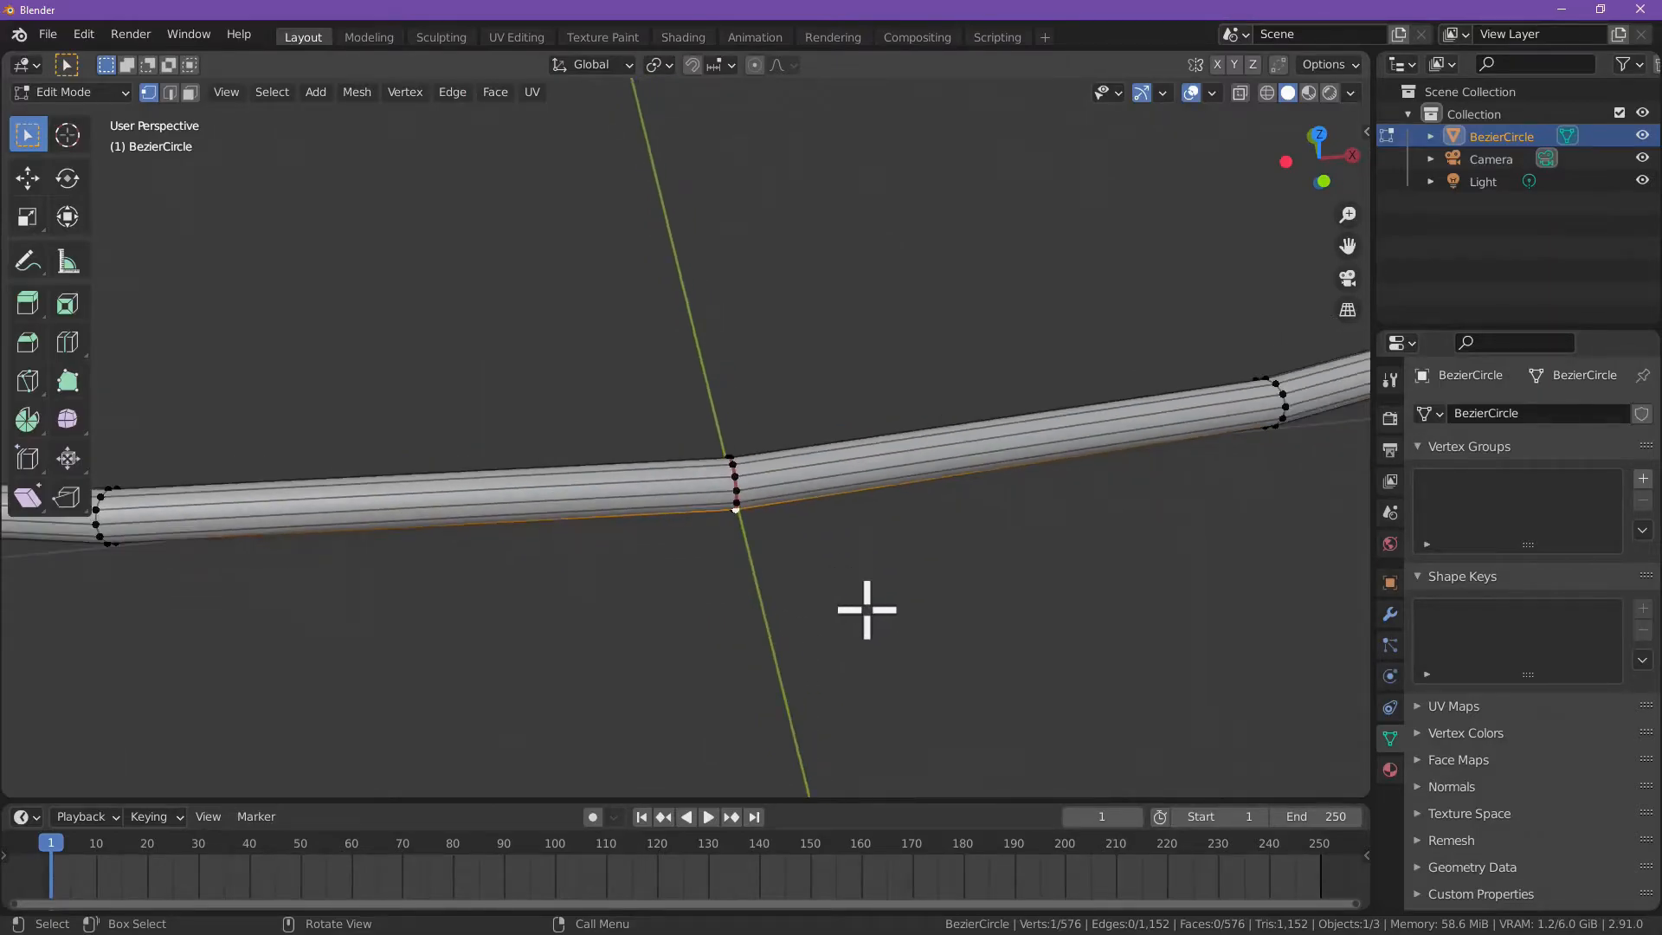
# Step: Select the lengthwise edge loop along the ring's outer lower side and mark it as a seam
pyautogui.moveTo(818, 571); pyautogui.dragTo(884, 491, button='middle')
pyautogui.click(1094, 509)
pyautogui.scroll(-2, 1056, 509)
pyautogui.scroll(3, 793, 464)
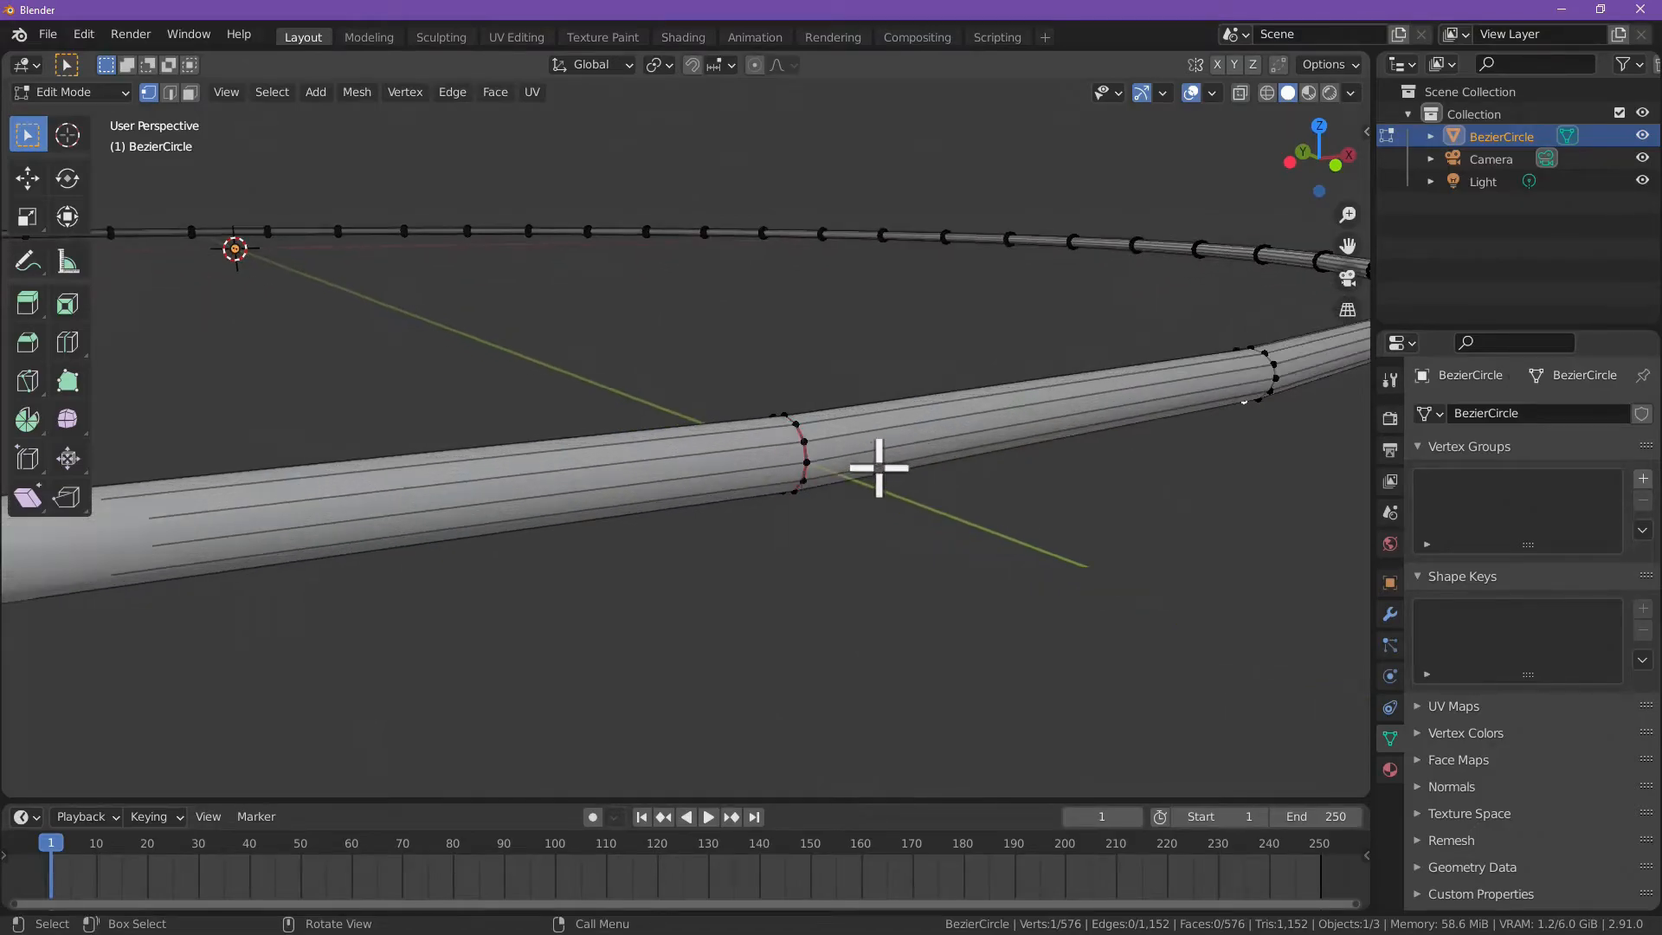
pyautogui.keyDown('alt'); pyautogui.click(867, 456); pyautogui.keyUp('alt')
pyautogui.scroll(-3, 975, 497)
pyautogui.scroll(-1, 823, 467)
pyautogui.scroll(2, 742, 445)
pyautogui.scroll(1, 800, 454)
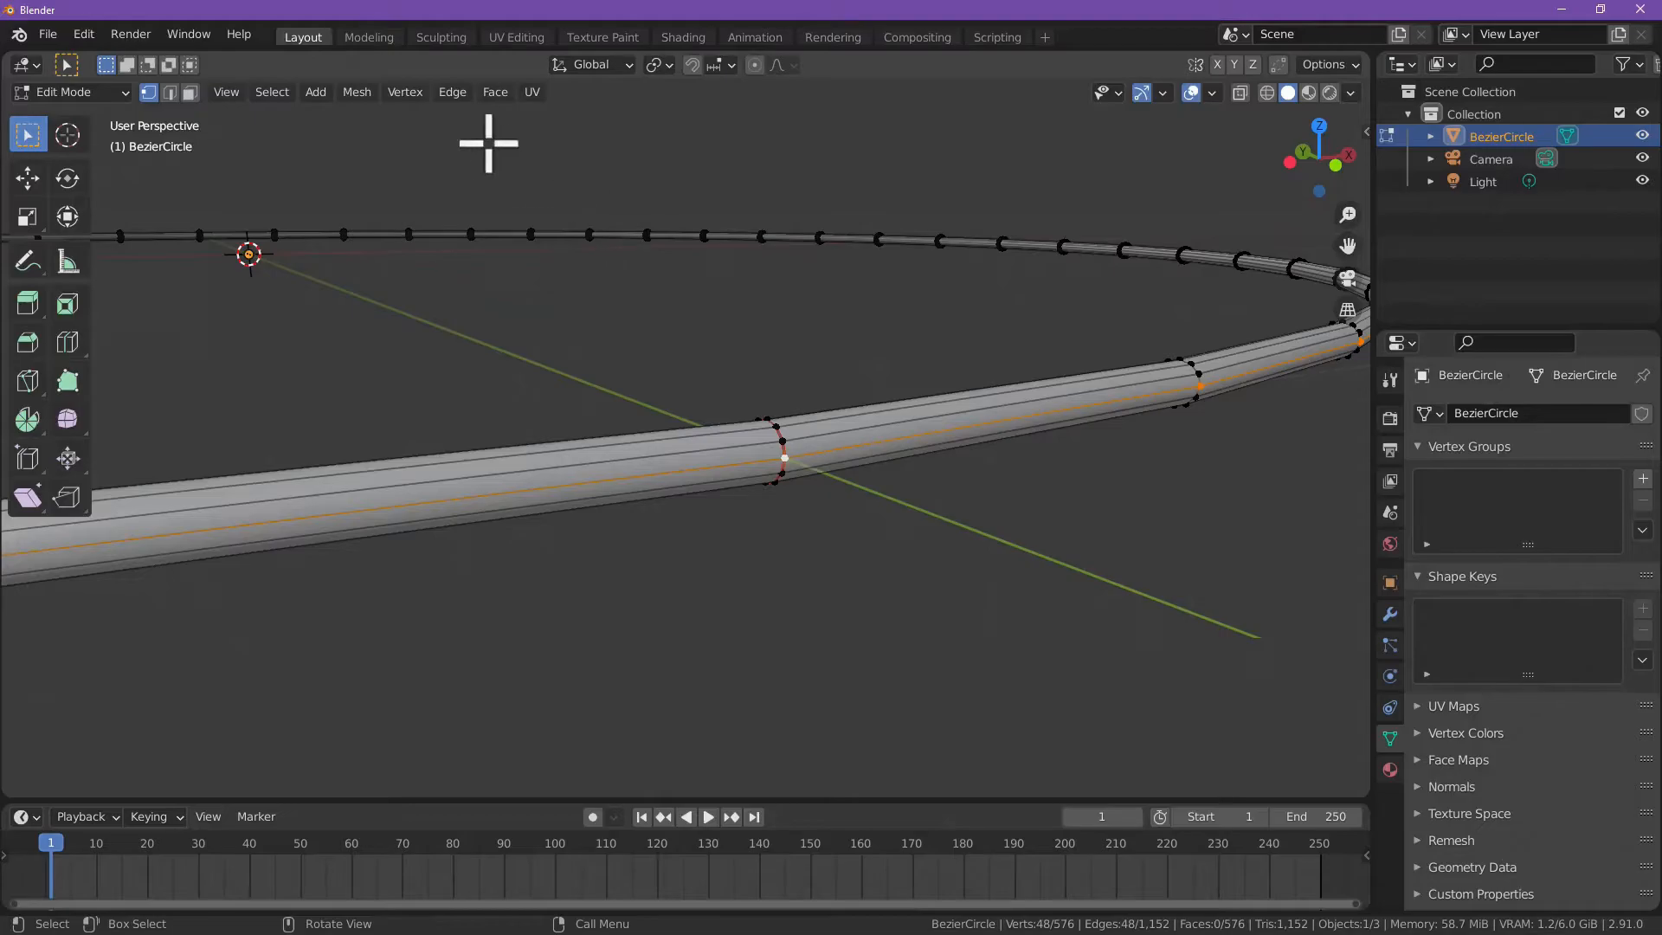
pyautogui.click(452, 92)
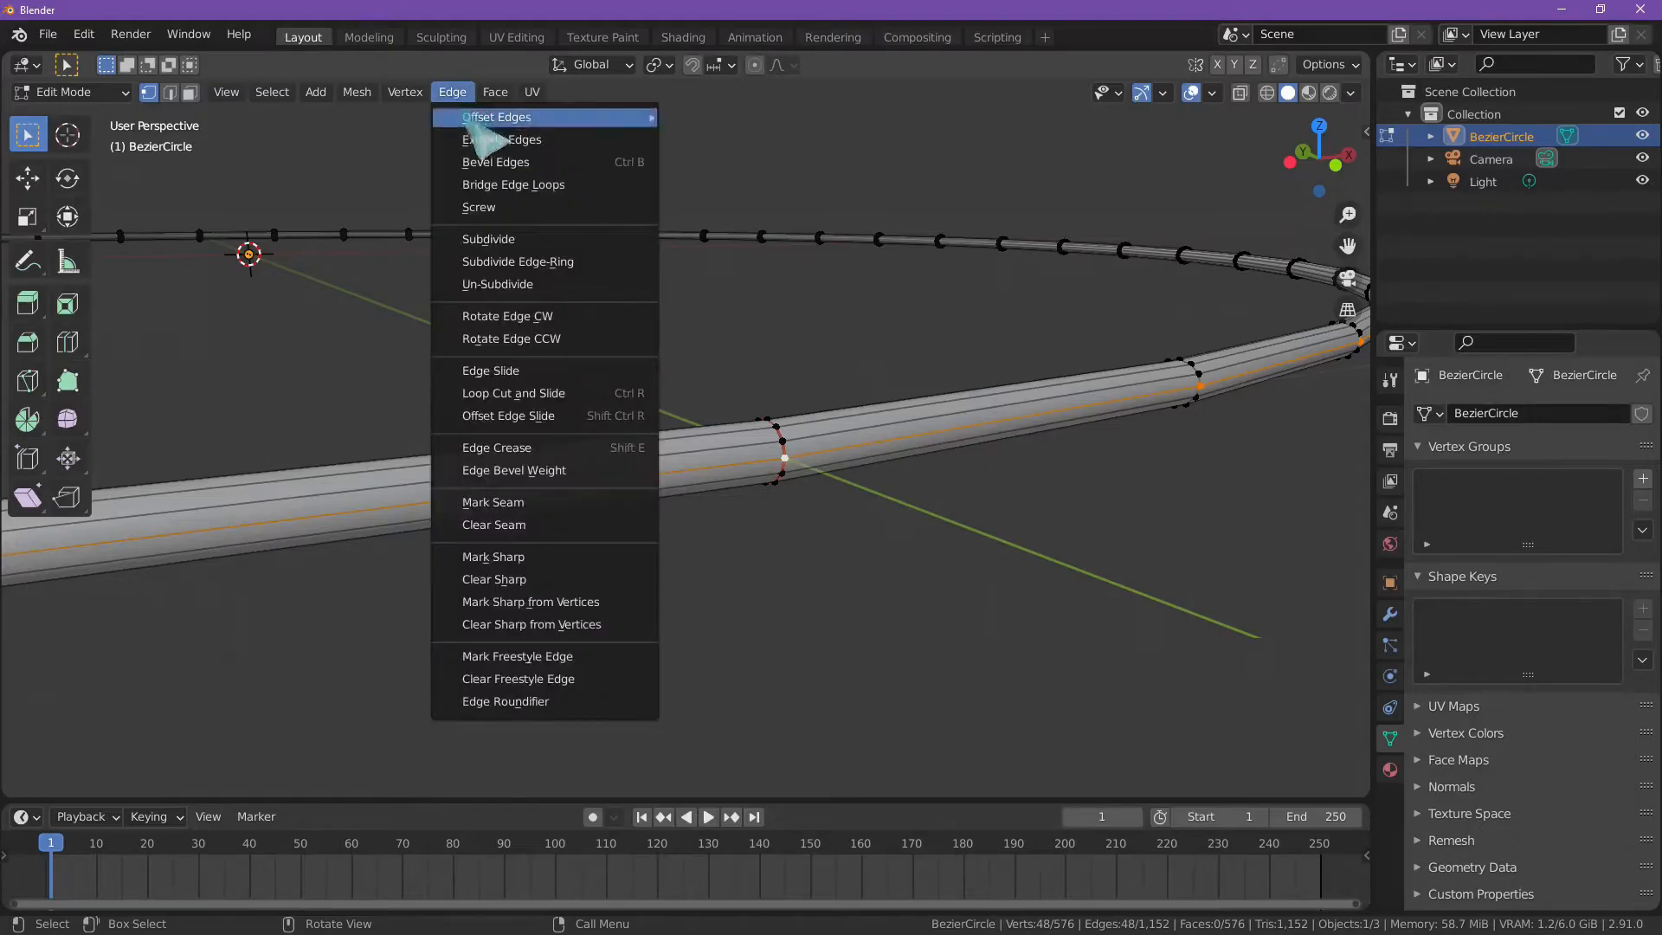
pyautogui.click(555, 507)
# Step: Deselect the mesh and examine both seams, close up at the Y axis and around the whole ring
pyautogui.scroll(-3, 710, 542)
pyautogui.click(749, 554)
pyautogui.moveTo(750, 551); pyautogui.dragTo(709, 470, button='middle')
pyautogui.scroll(-4, 709, 470)
pyautogui.scroll(-1, 697, 471)
pyautogui.scroll(1, 690, 471)
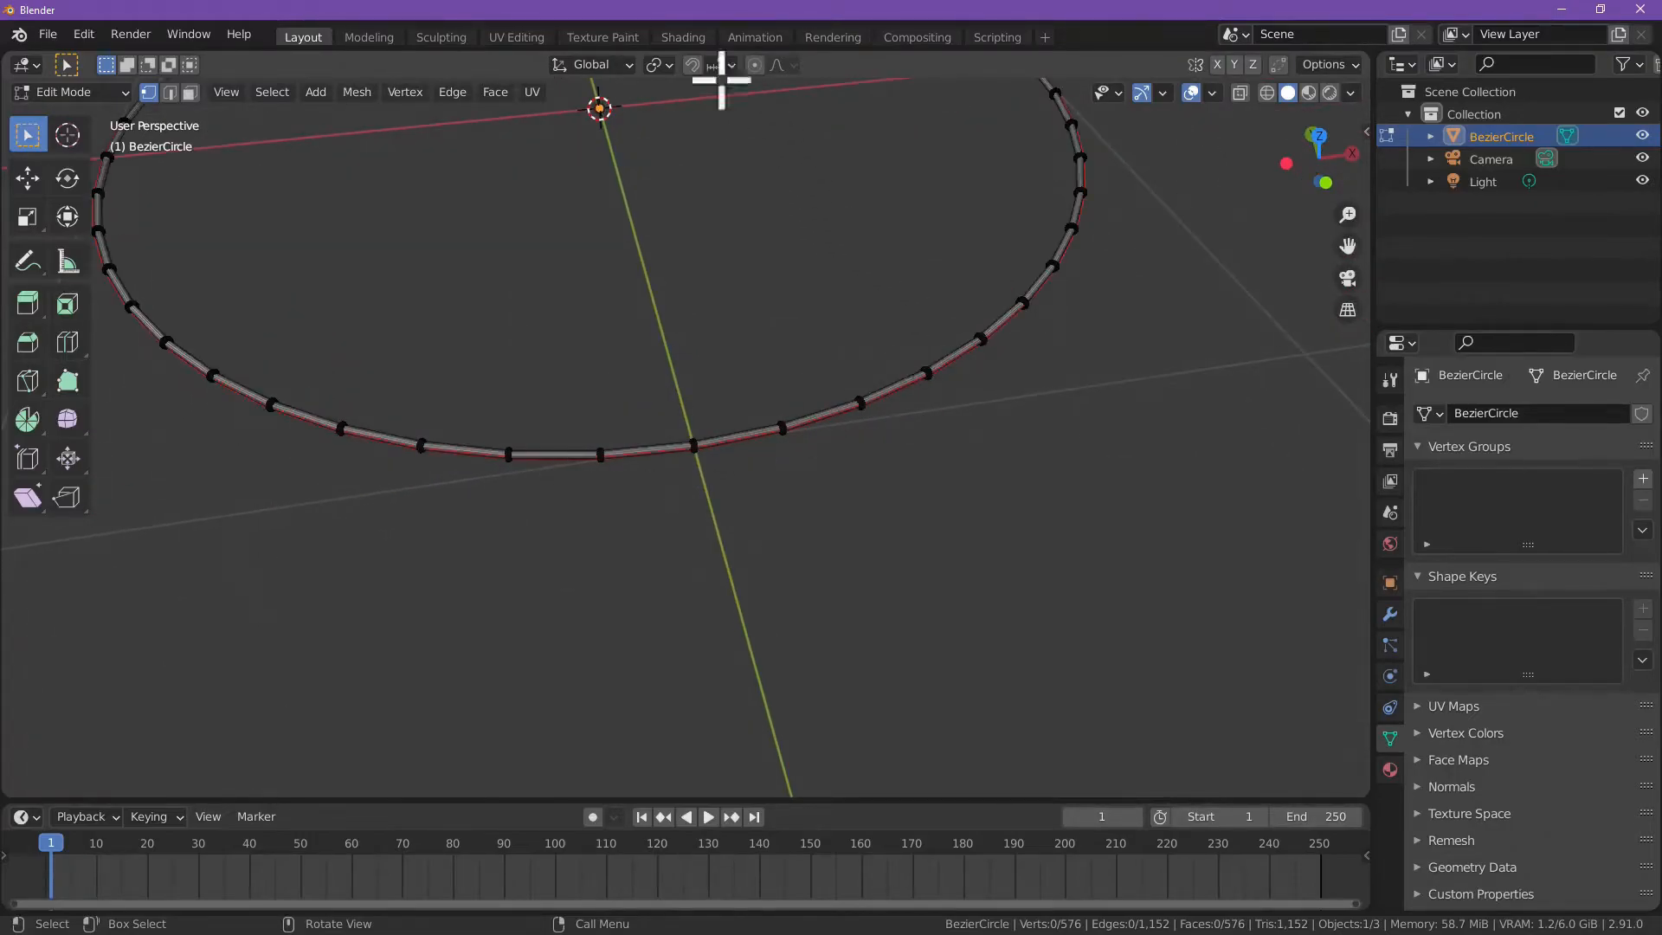
pyautogui.scroll(5, 721, 473)
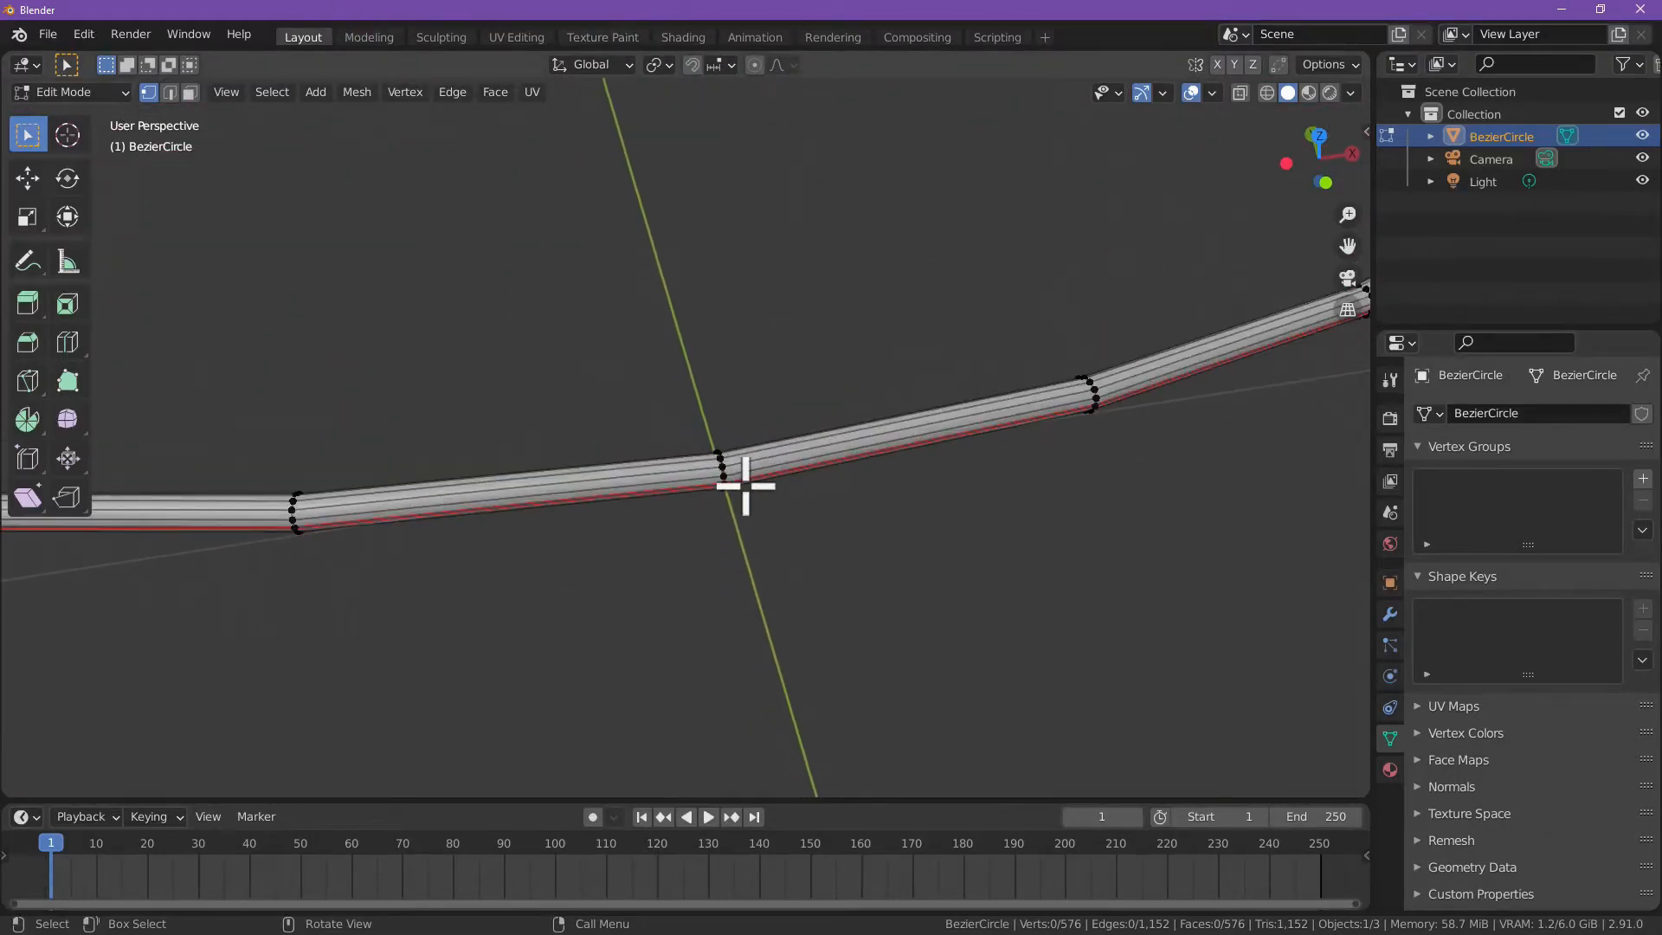
pyautogui.scroll(-6, 812, 481)
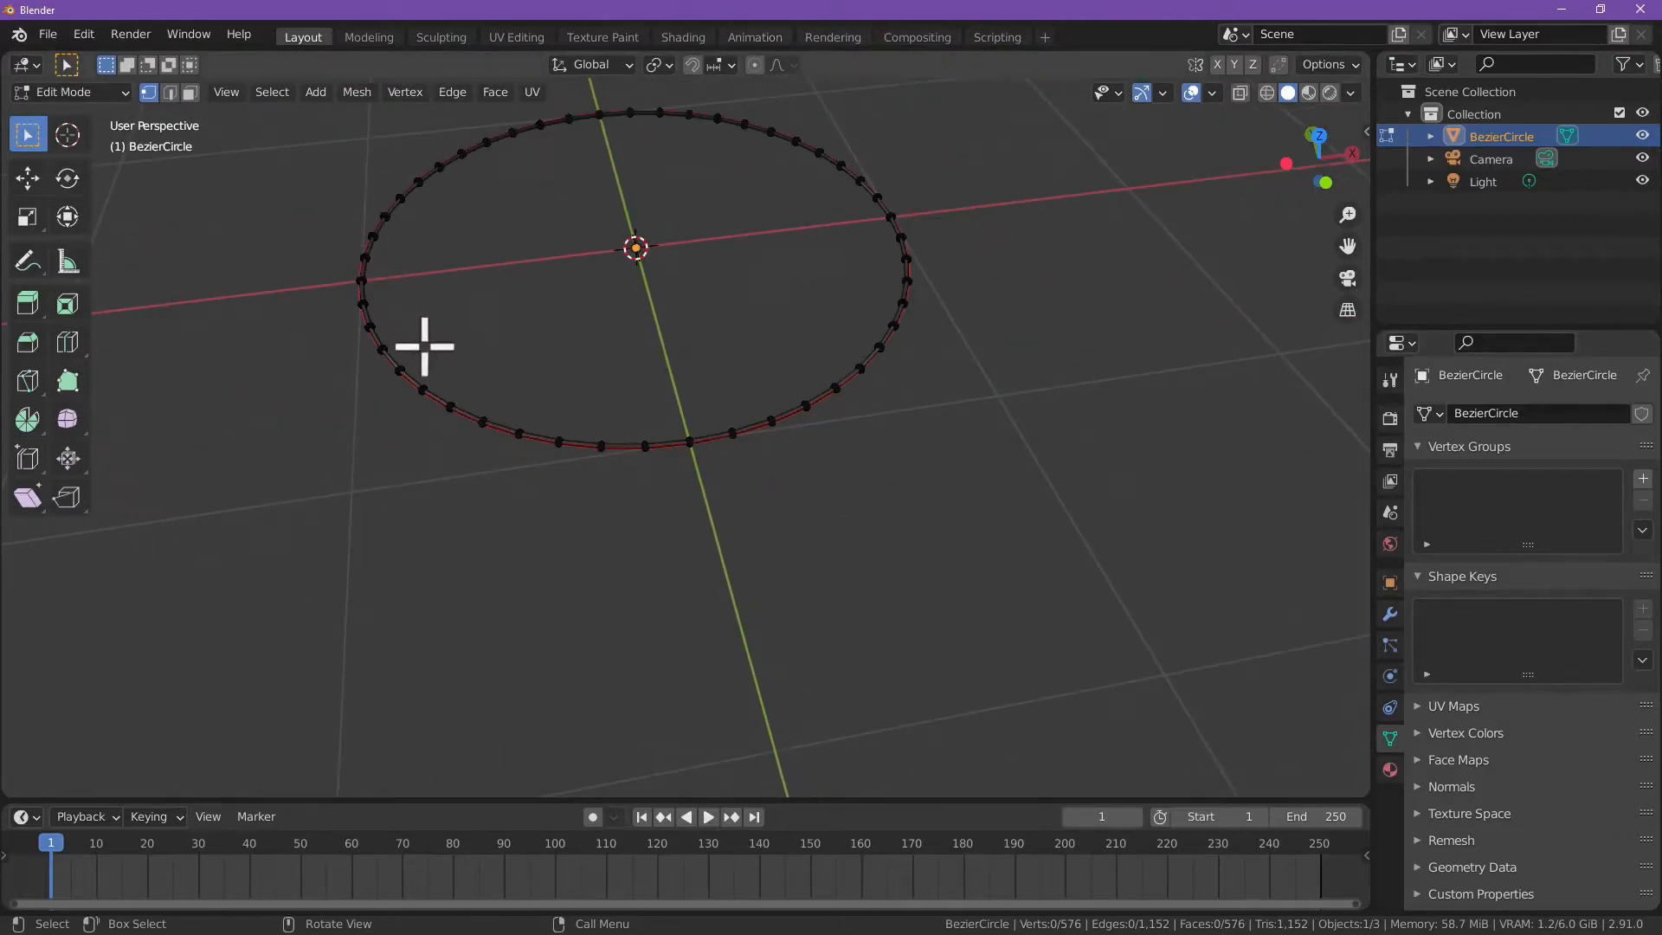
pyautogui.scroll(6, 683, 374)
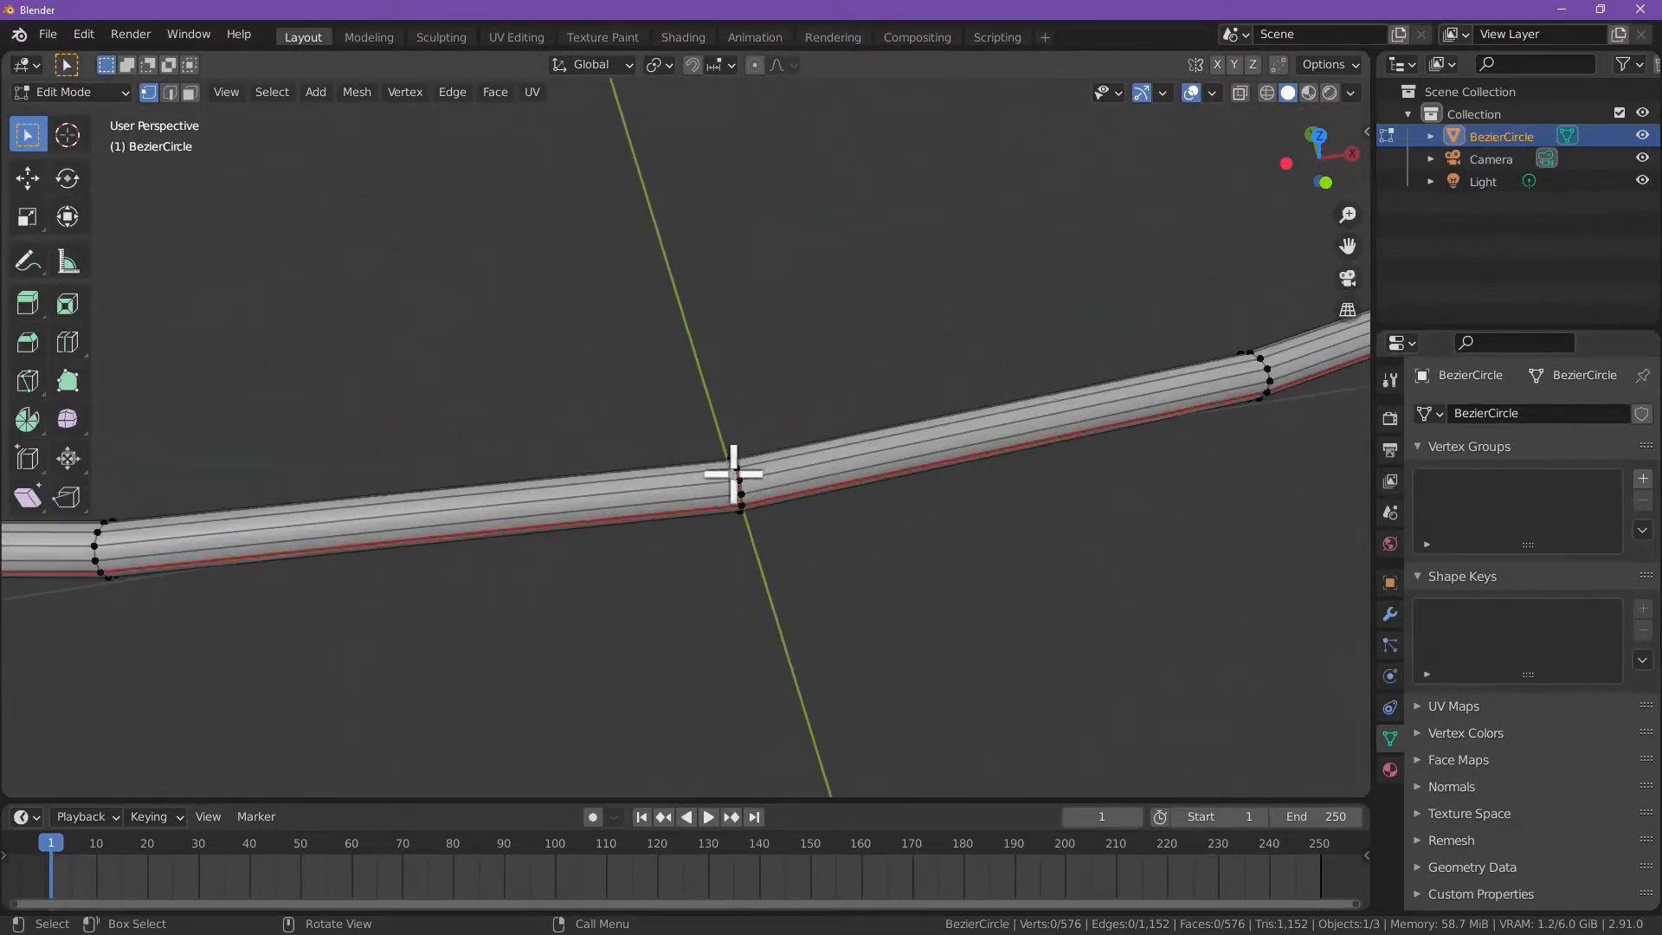
pyautogui.scroll(-4, 678, 498)
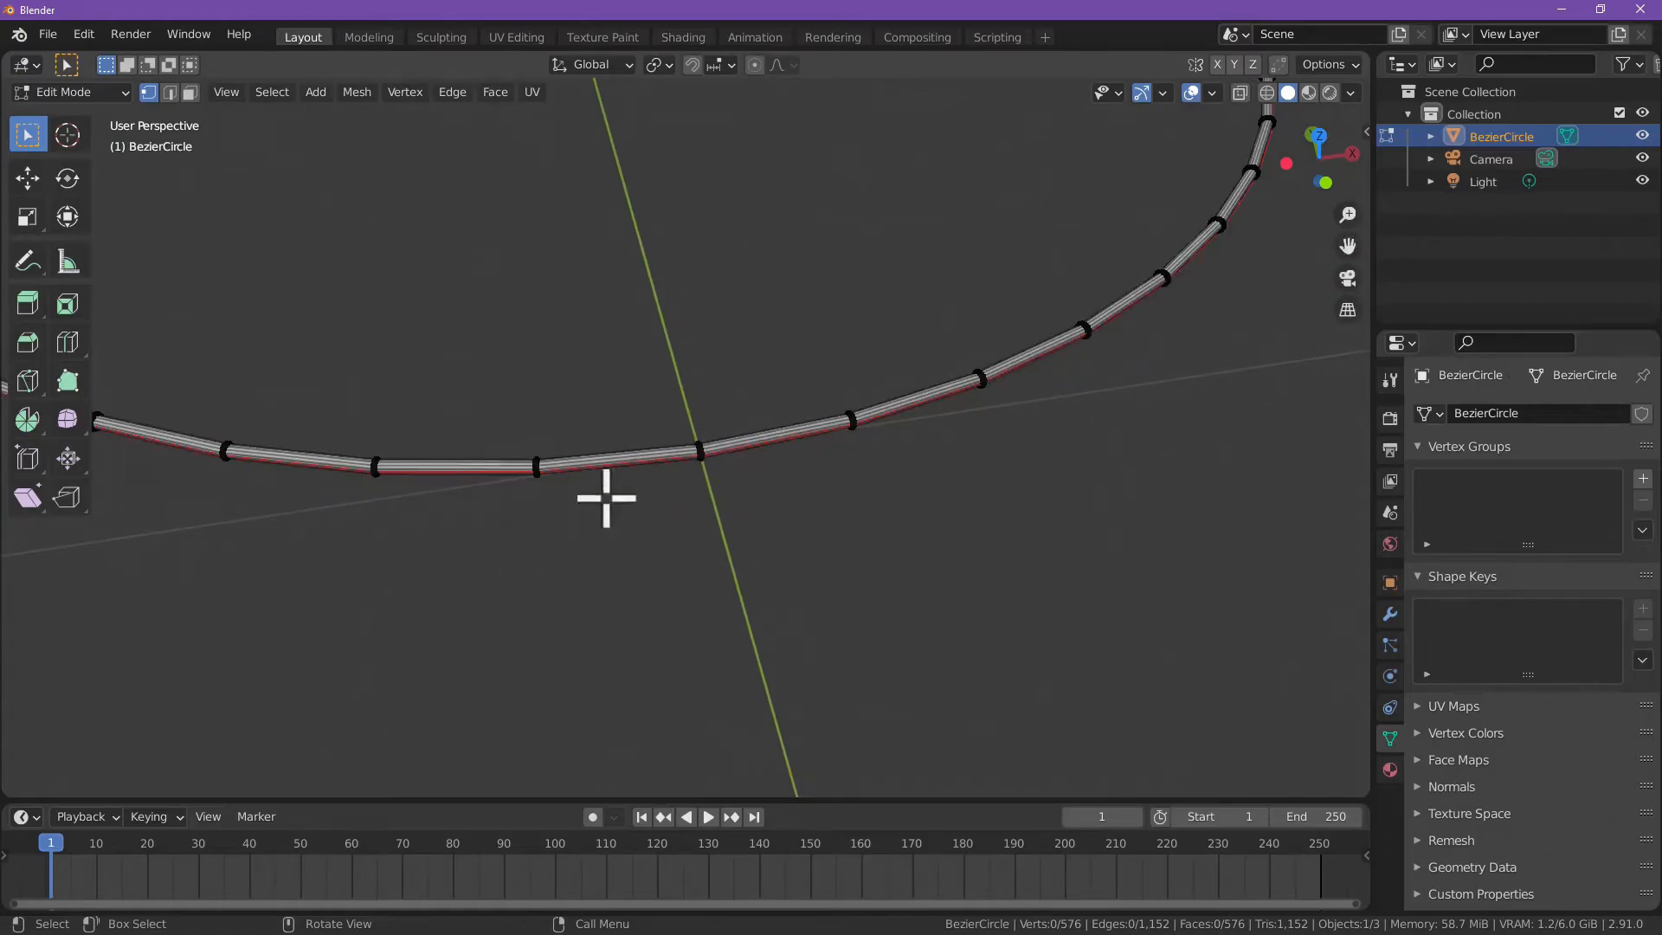
pyautogui.scroll(-1, 610, 486)
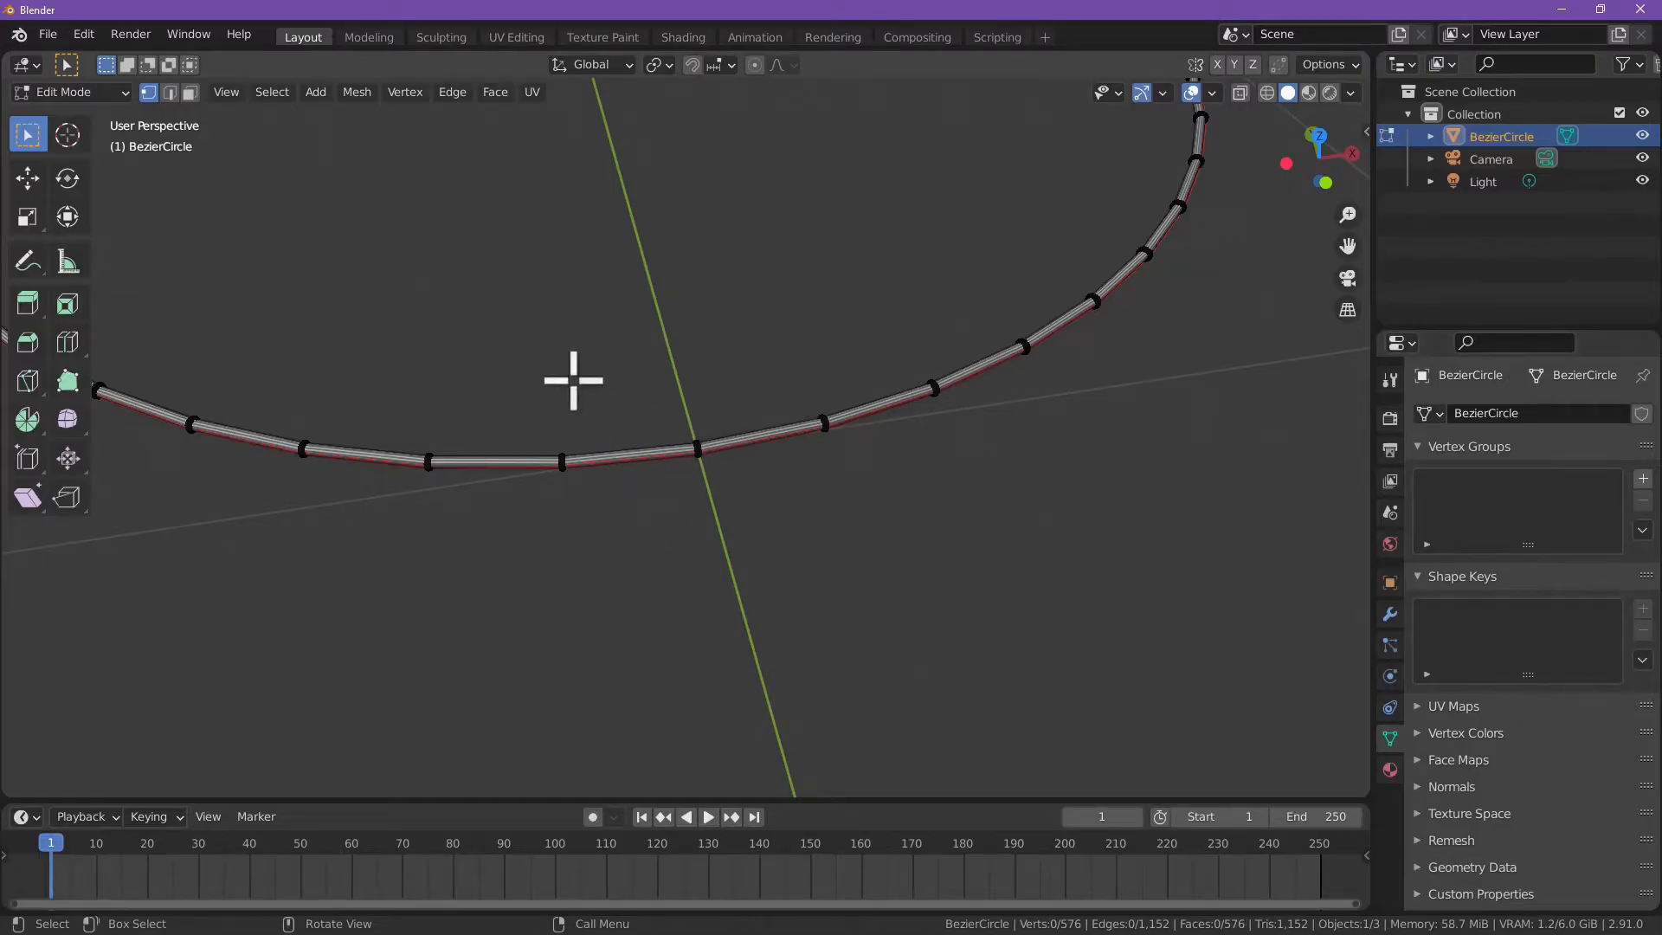
pyautogui.scroll(-4, 640, 384)
pyautogui.scroll(6, 641, 383)
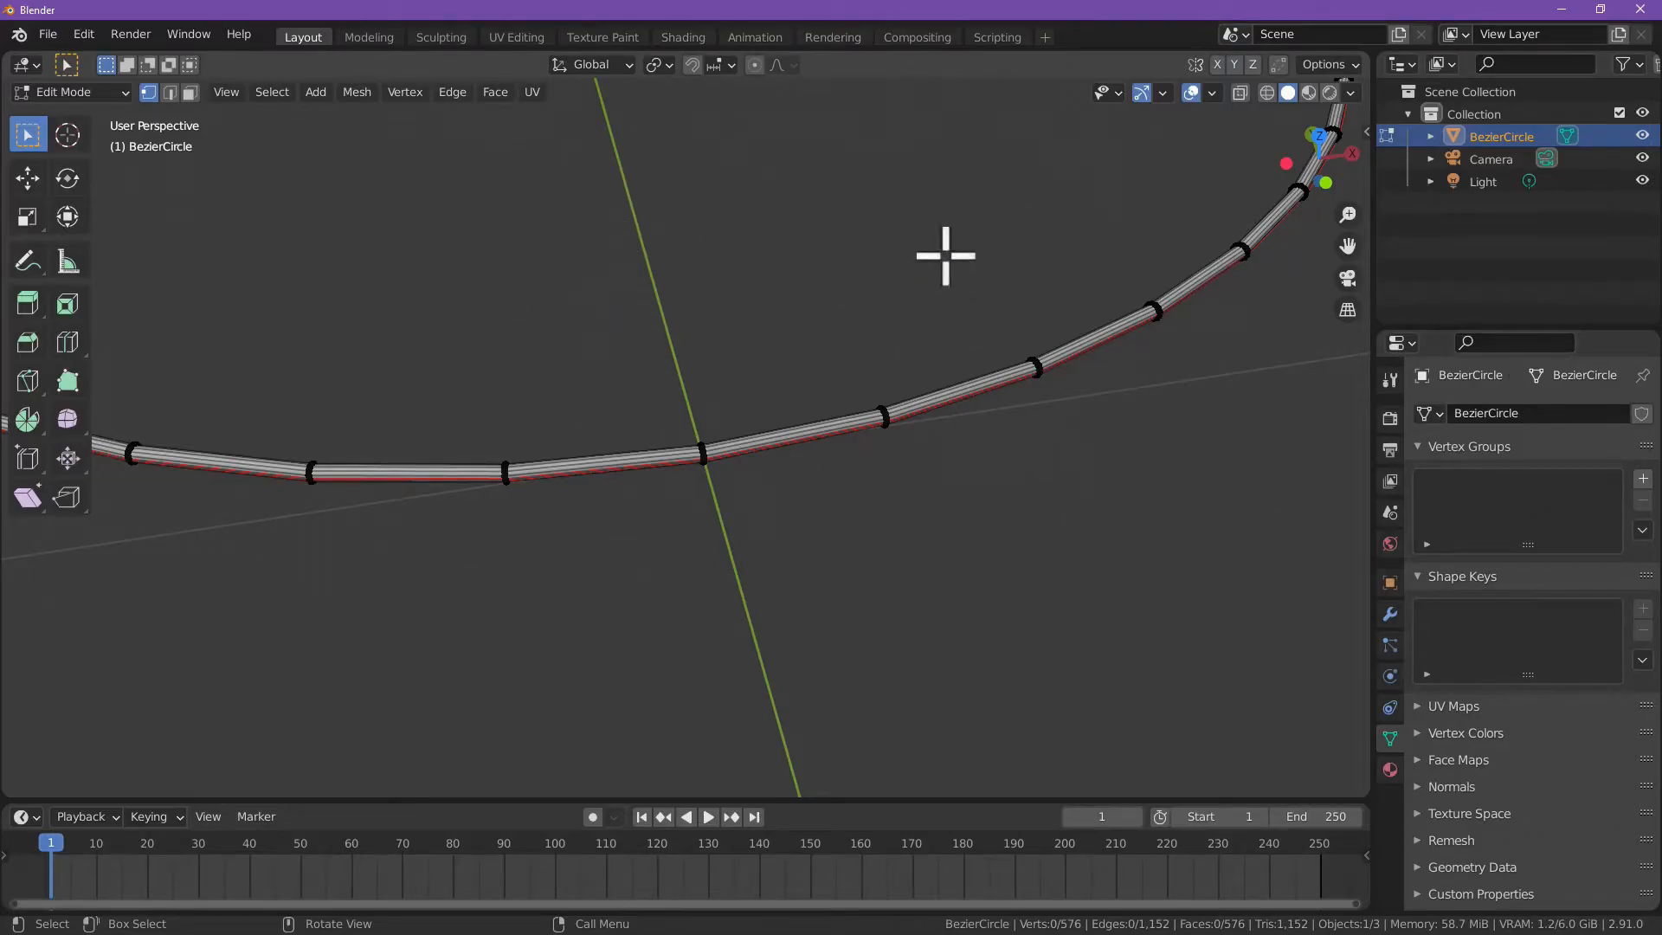
pyautogui.scroll(-4, 660, 301)
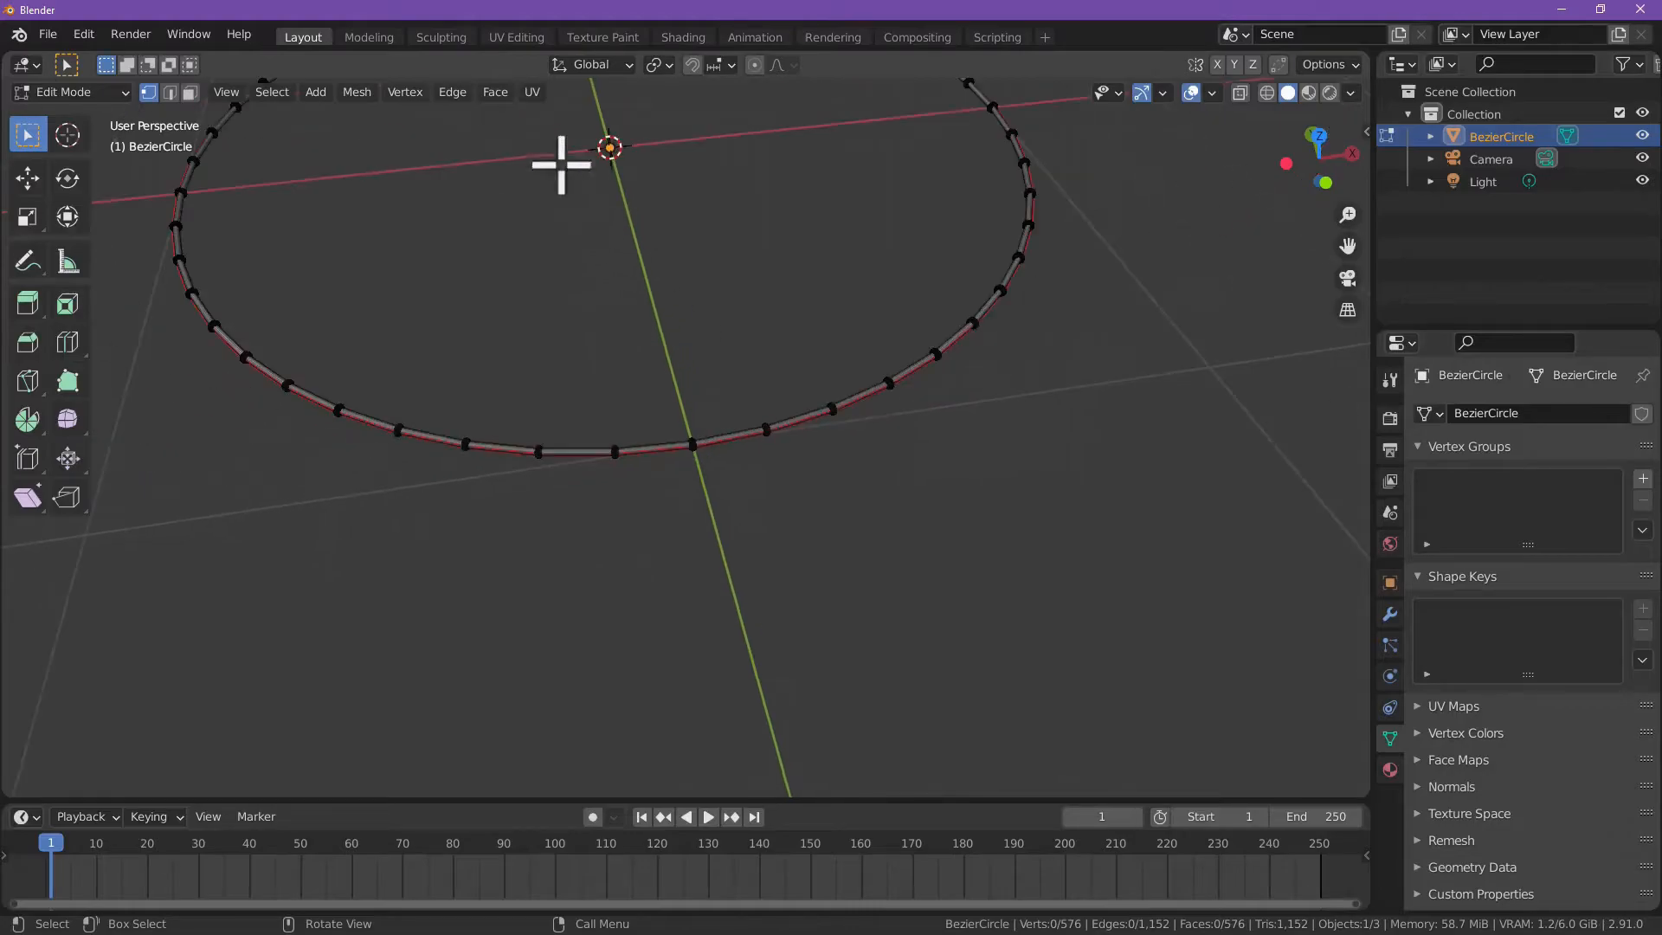
# Step: Switch to the UV Editing workspace and select the ring's entire mesh
pyautogui.click(517, 37)
pyautogui.click(967, 92)
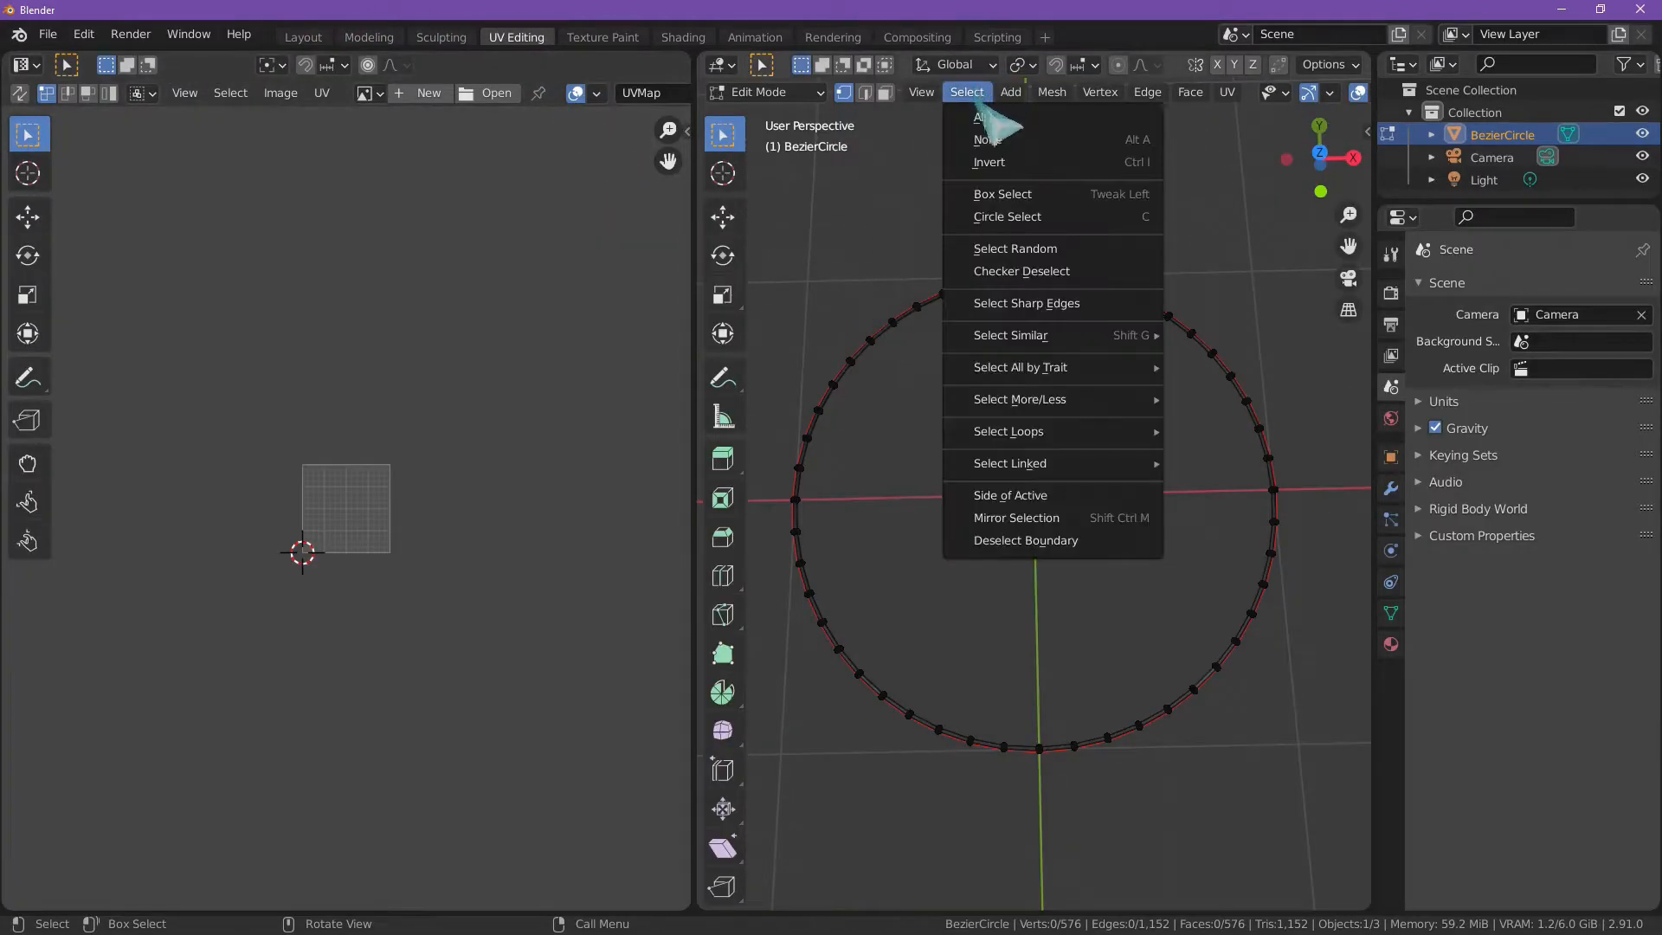
pyautogui.click(975, 119)
pyautogui.scroll(7, 322, 511)
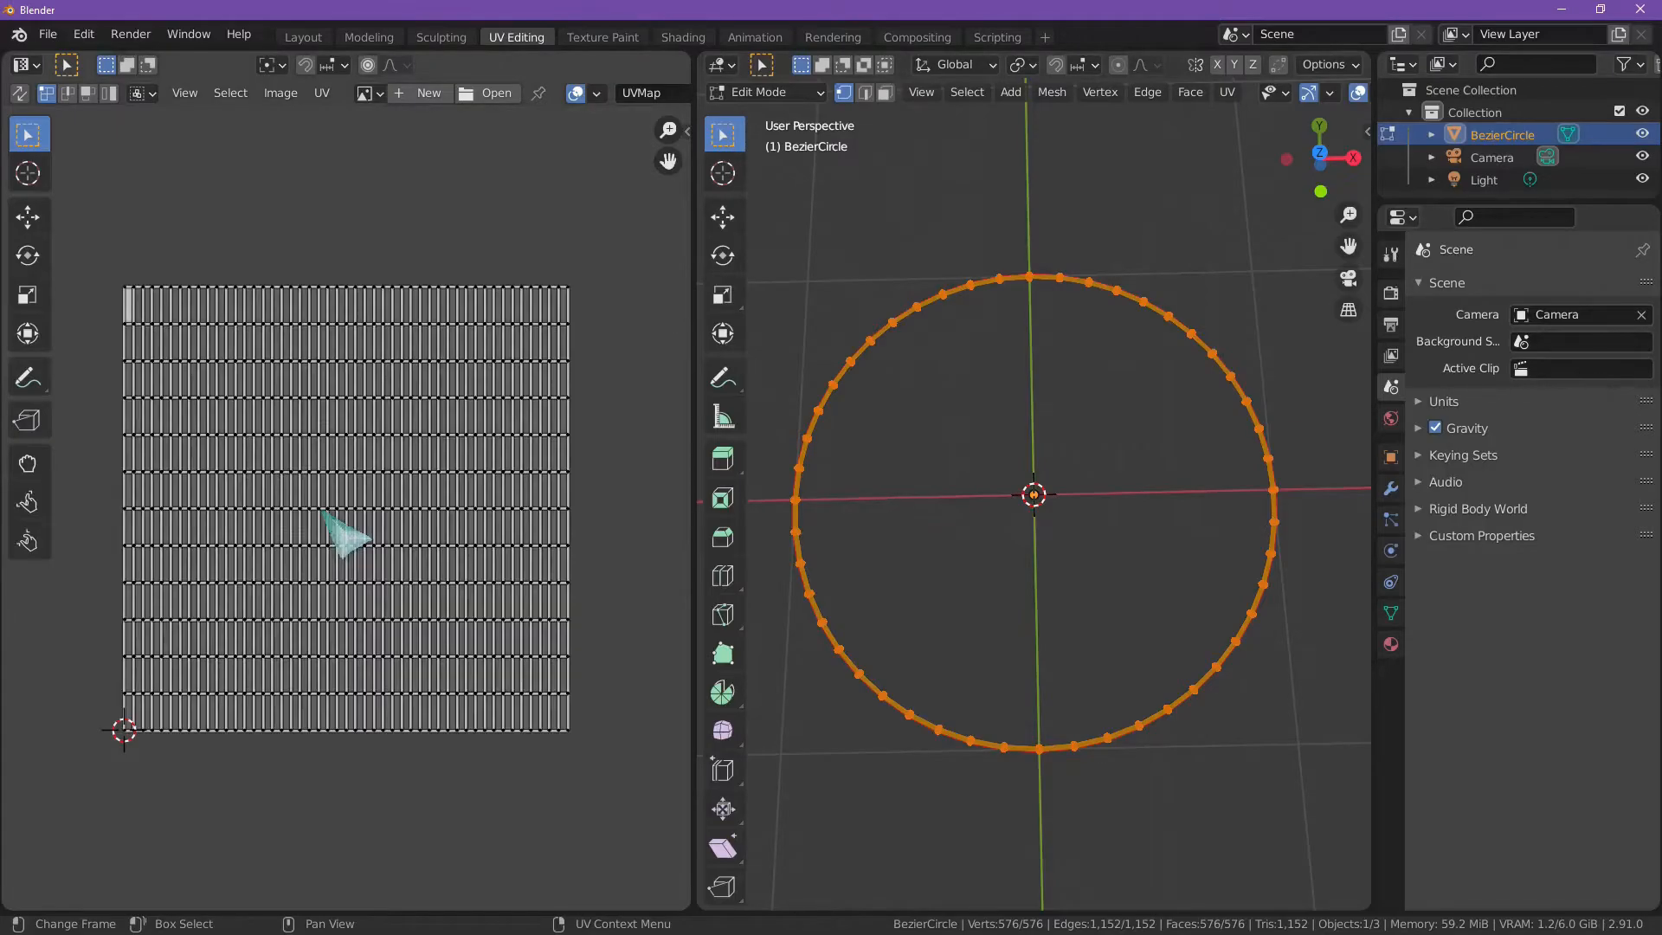
# Step: Compare the ring's existing UV grid with its tube faces near the Y axis
pyautogui.scroll(5, 805, 517)
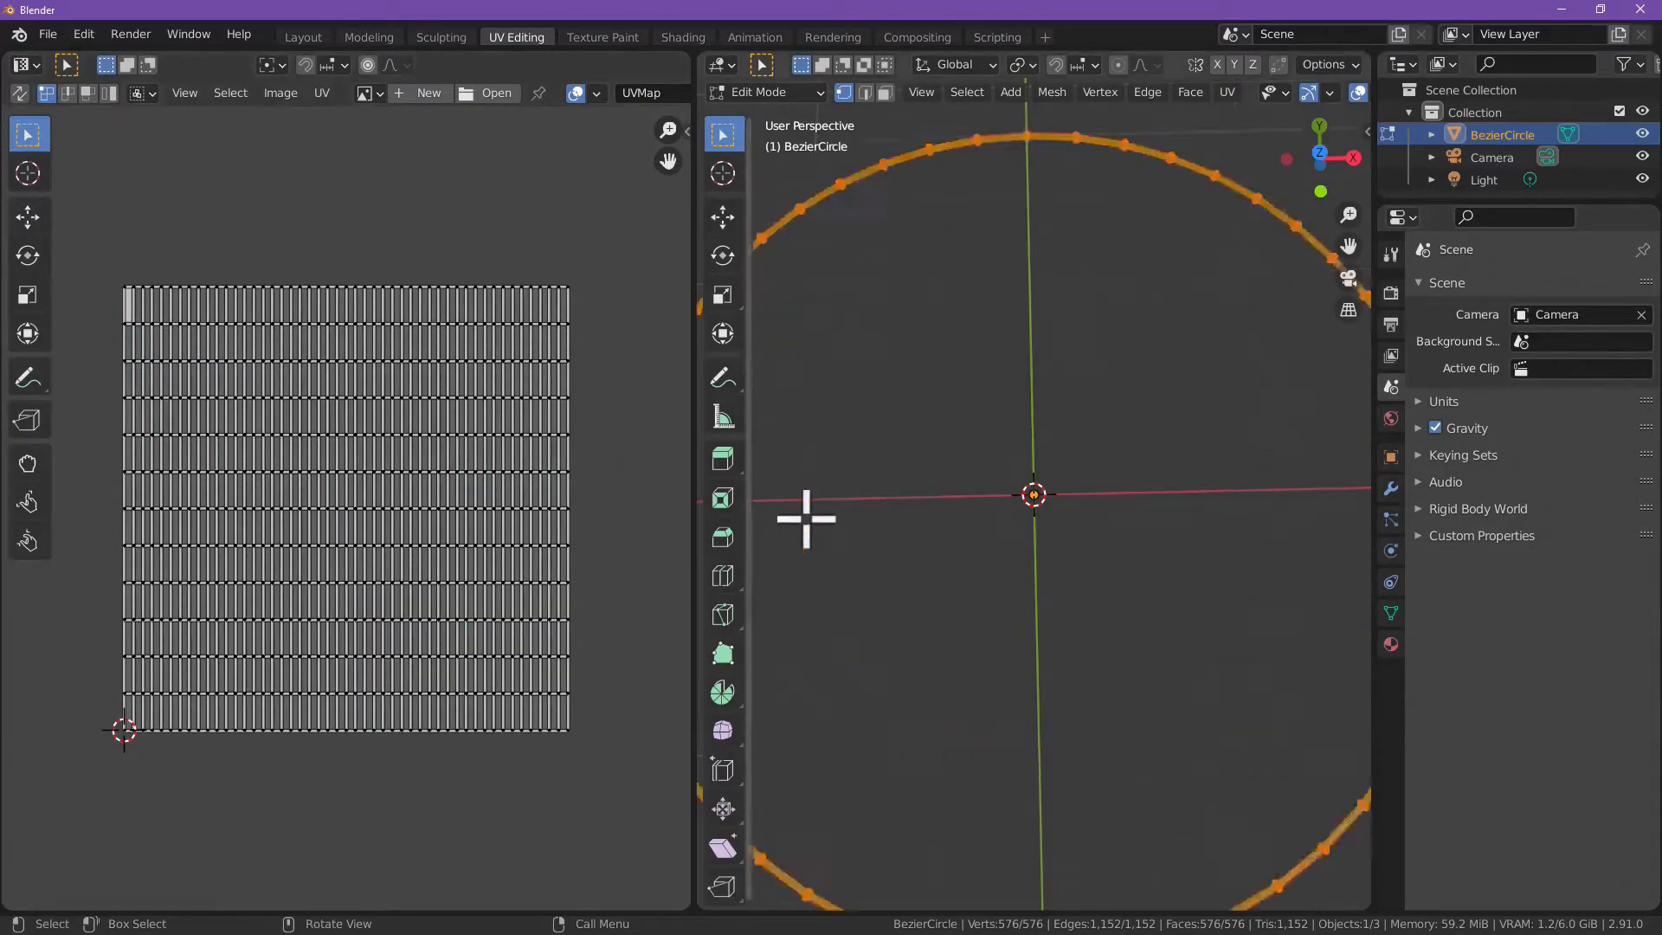
pyautogui.scroll(-1, 842, 564)
pyautogui.keyDown('shift'); pyautogui.moveTo(993, 637); pyautogui.dragTo(872, 217, button='middle'); pyautogui.keyUp('shift')
pyautogui.scroll(9, 1042, 512)
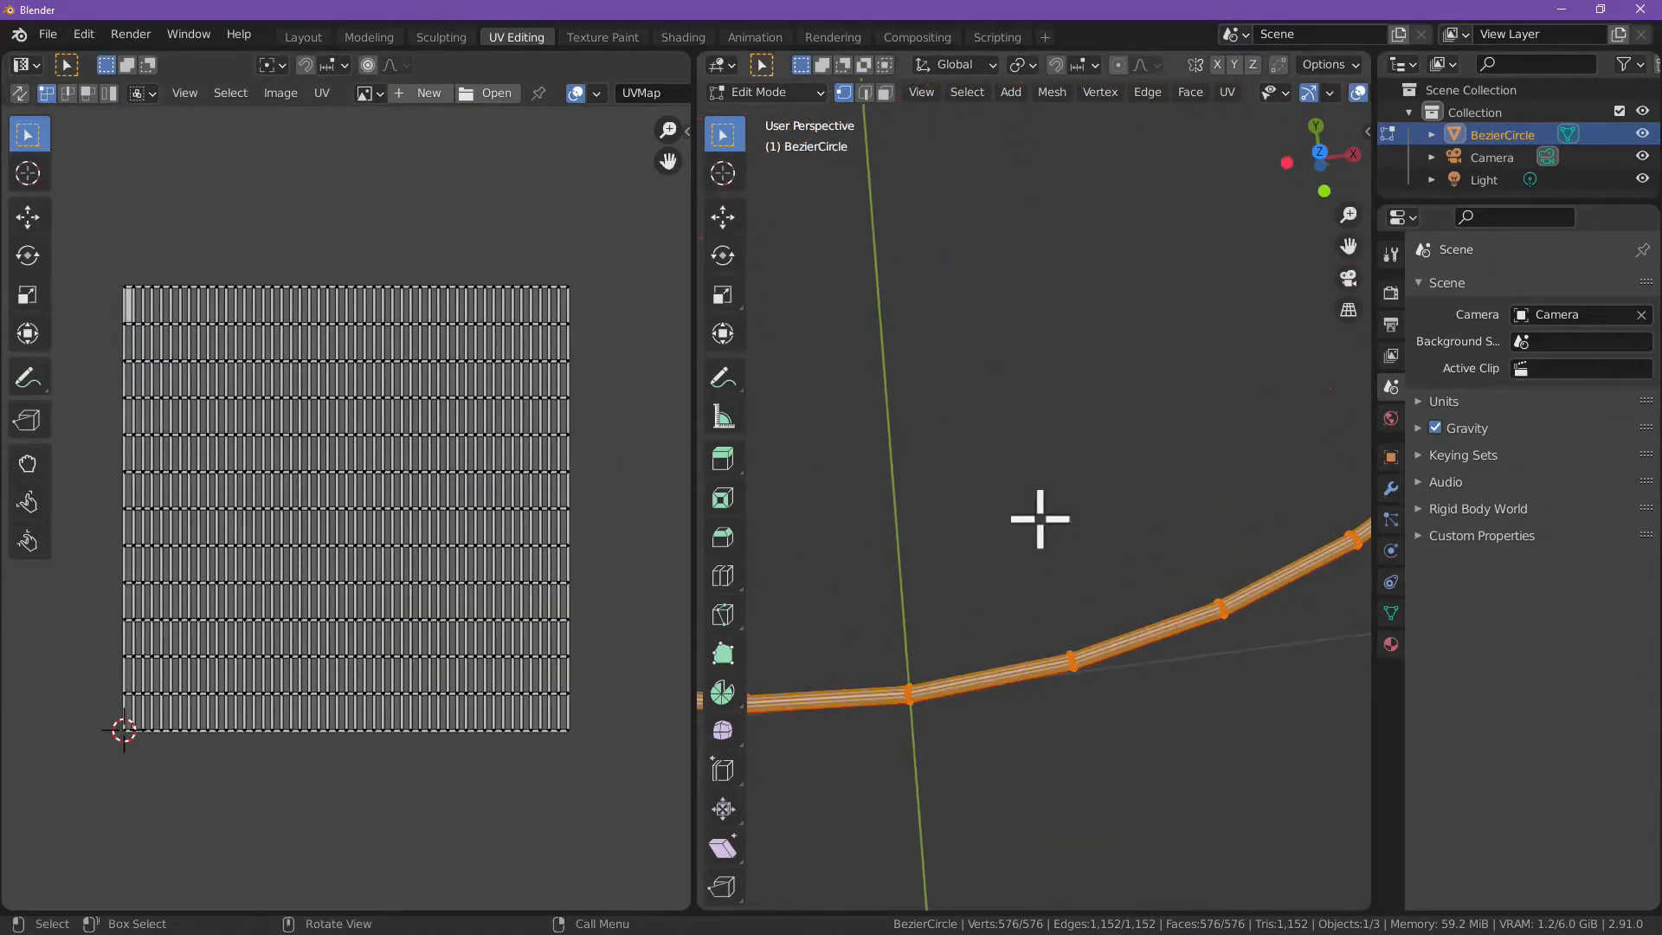
pyautogui.keyDown('shift'); pyautogui.moveTo(1002, 582); pyautogui.dragTo(1056, 178, button='middle'); pyautogui.keyUp('shift')
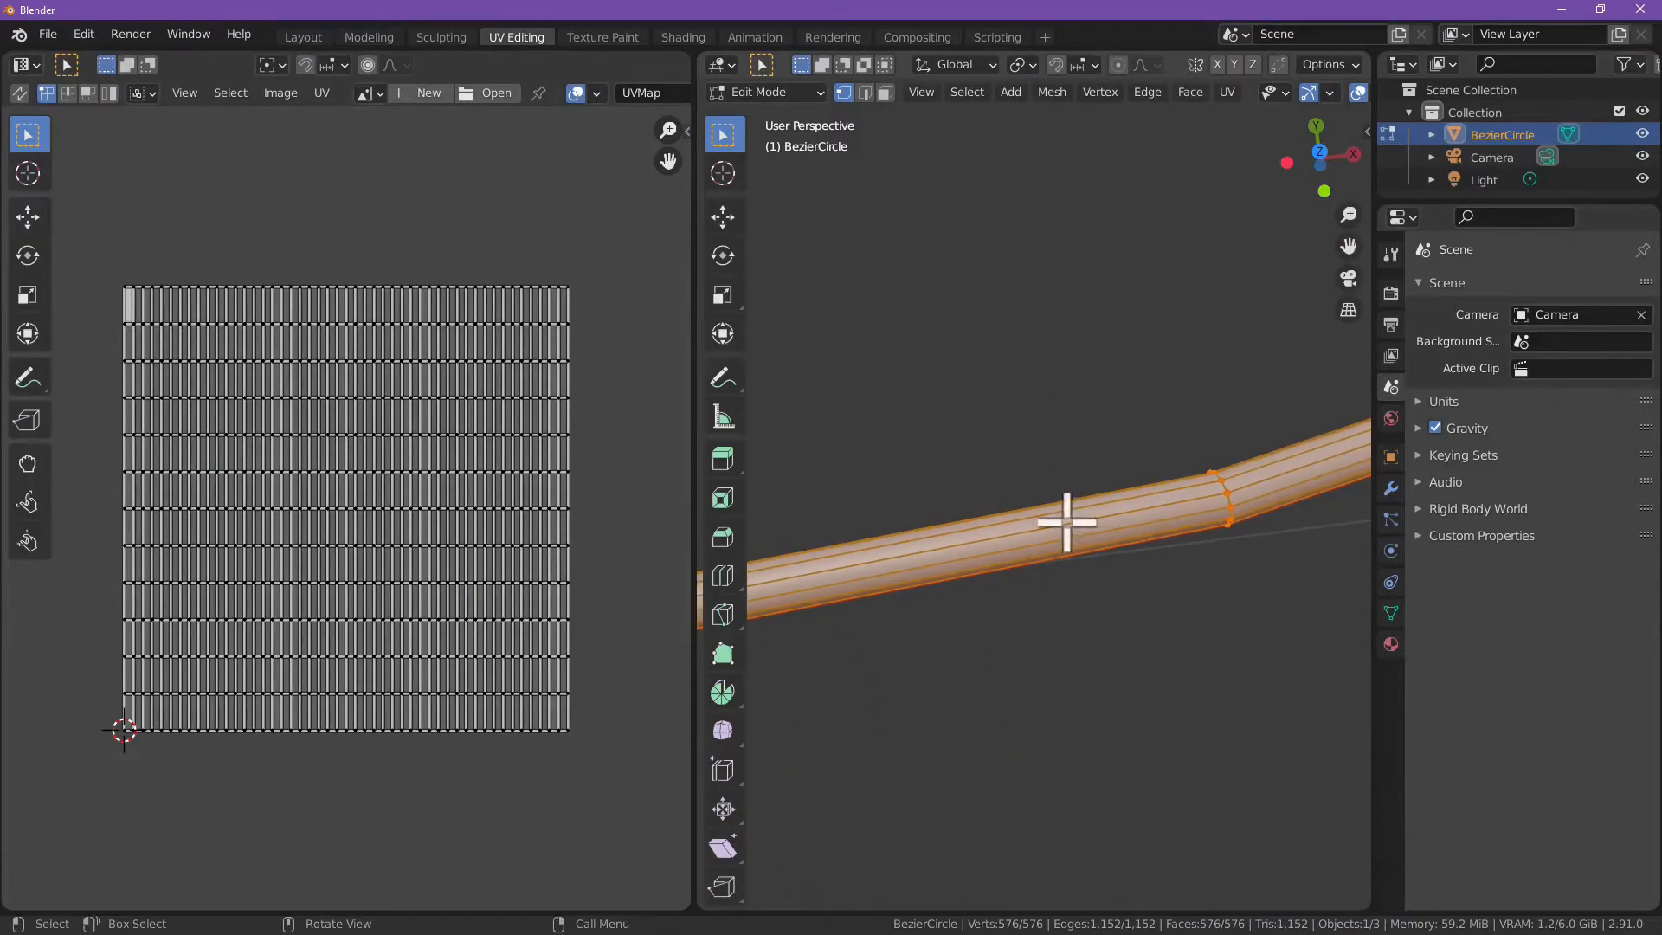
pyautogui.scroll(-3, 1039, 517)
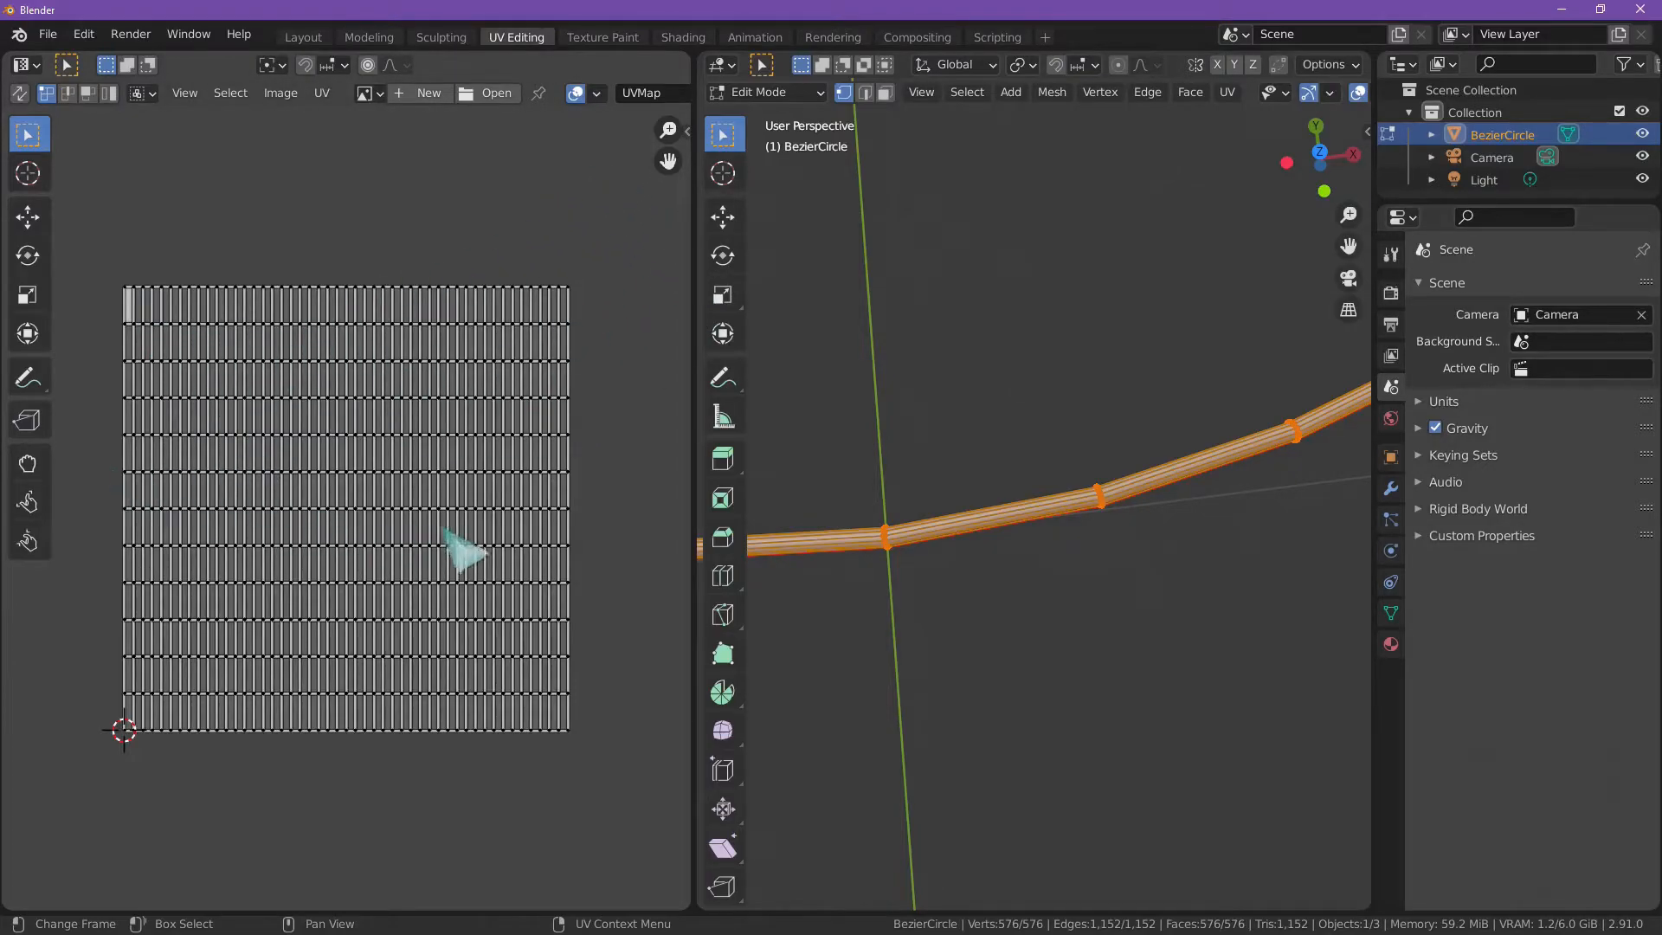
pyautogui.scroll(-3, 613, 383)
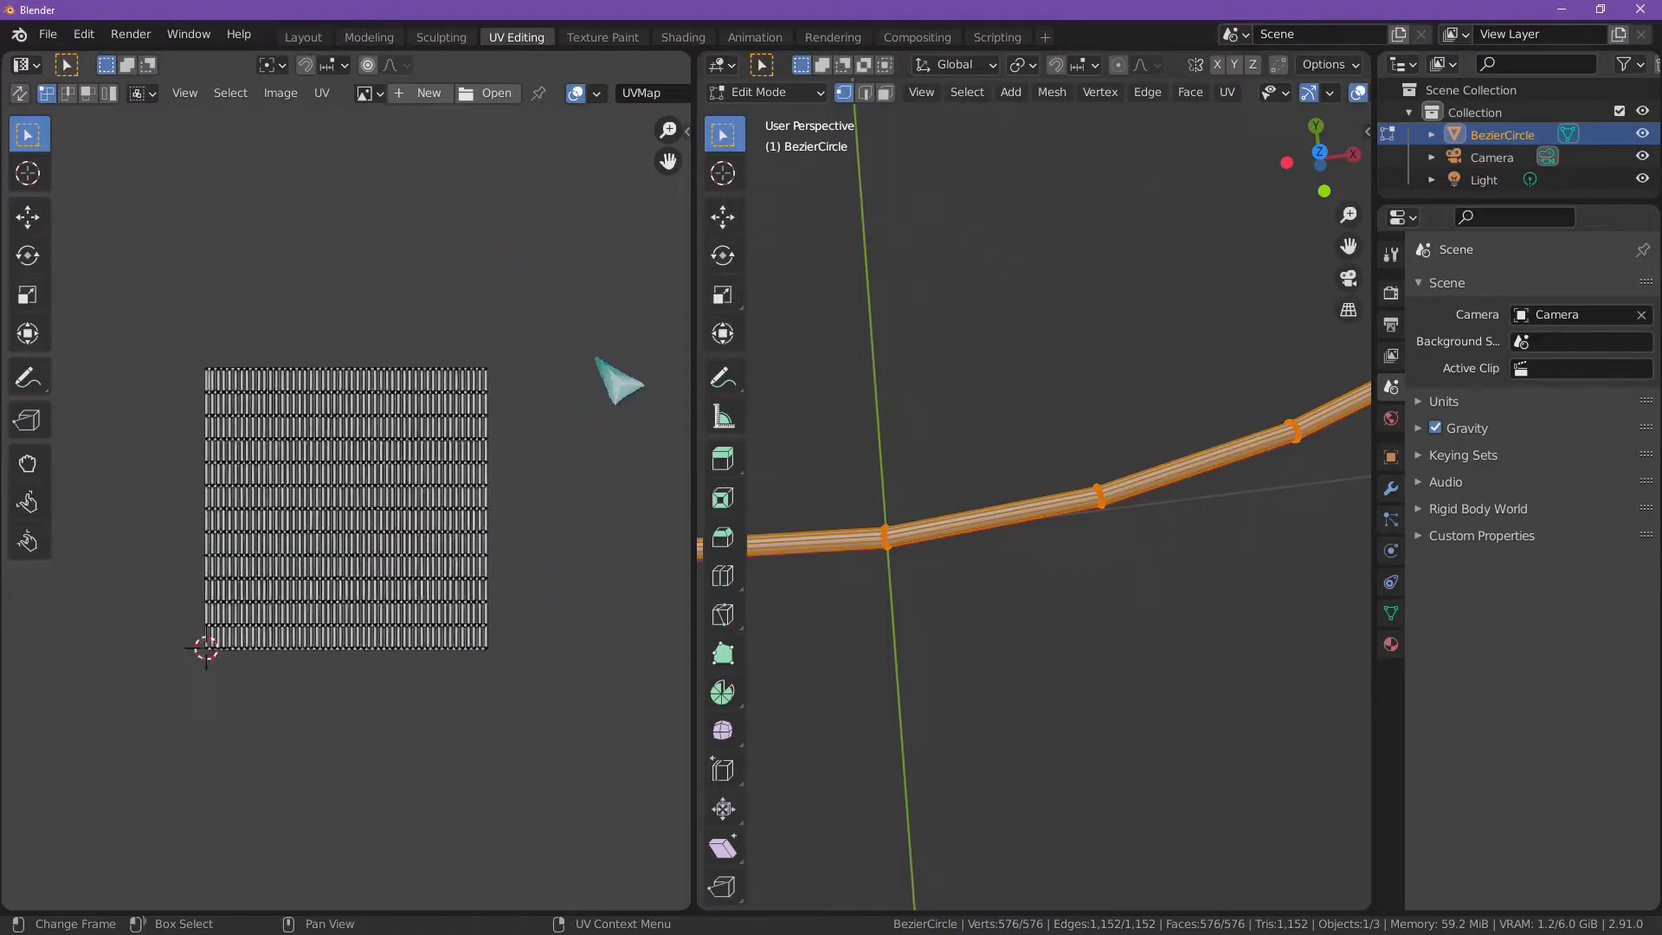
pyautogui.scroll(1, 594, 381)
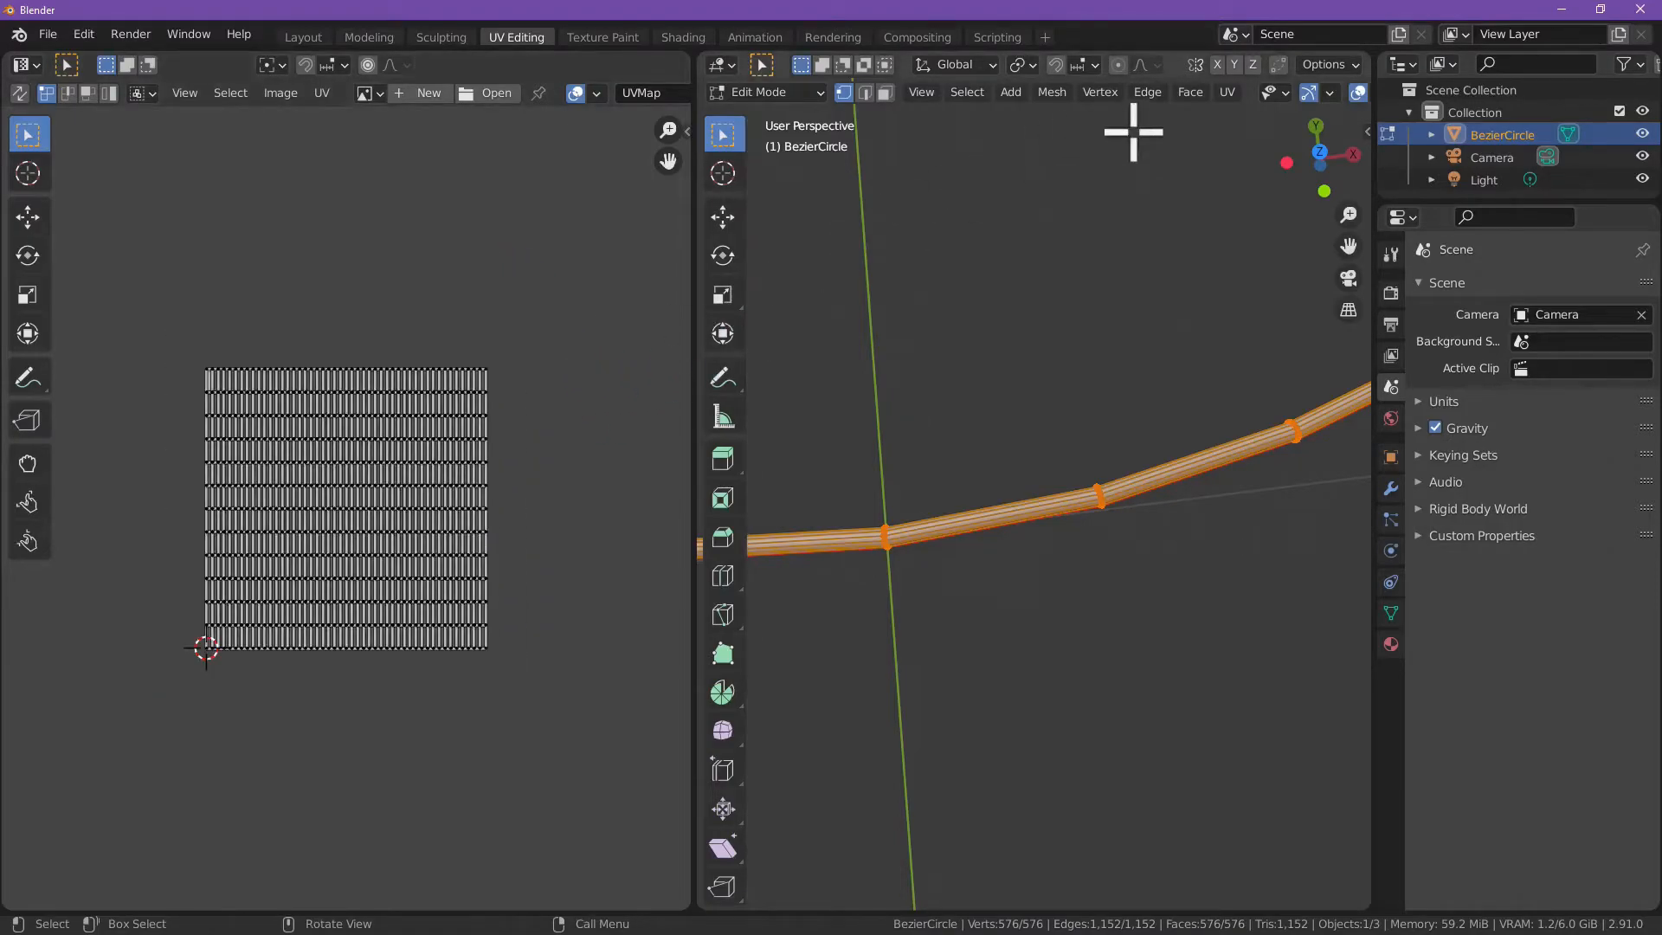
# Step: Unwrap the whole ring along its marked seams
pyautogui.click(1228, 92)
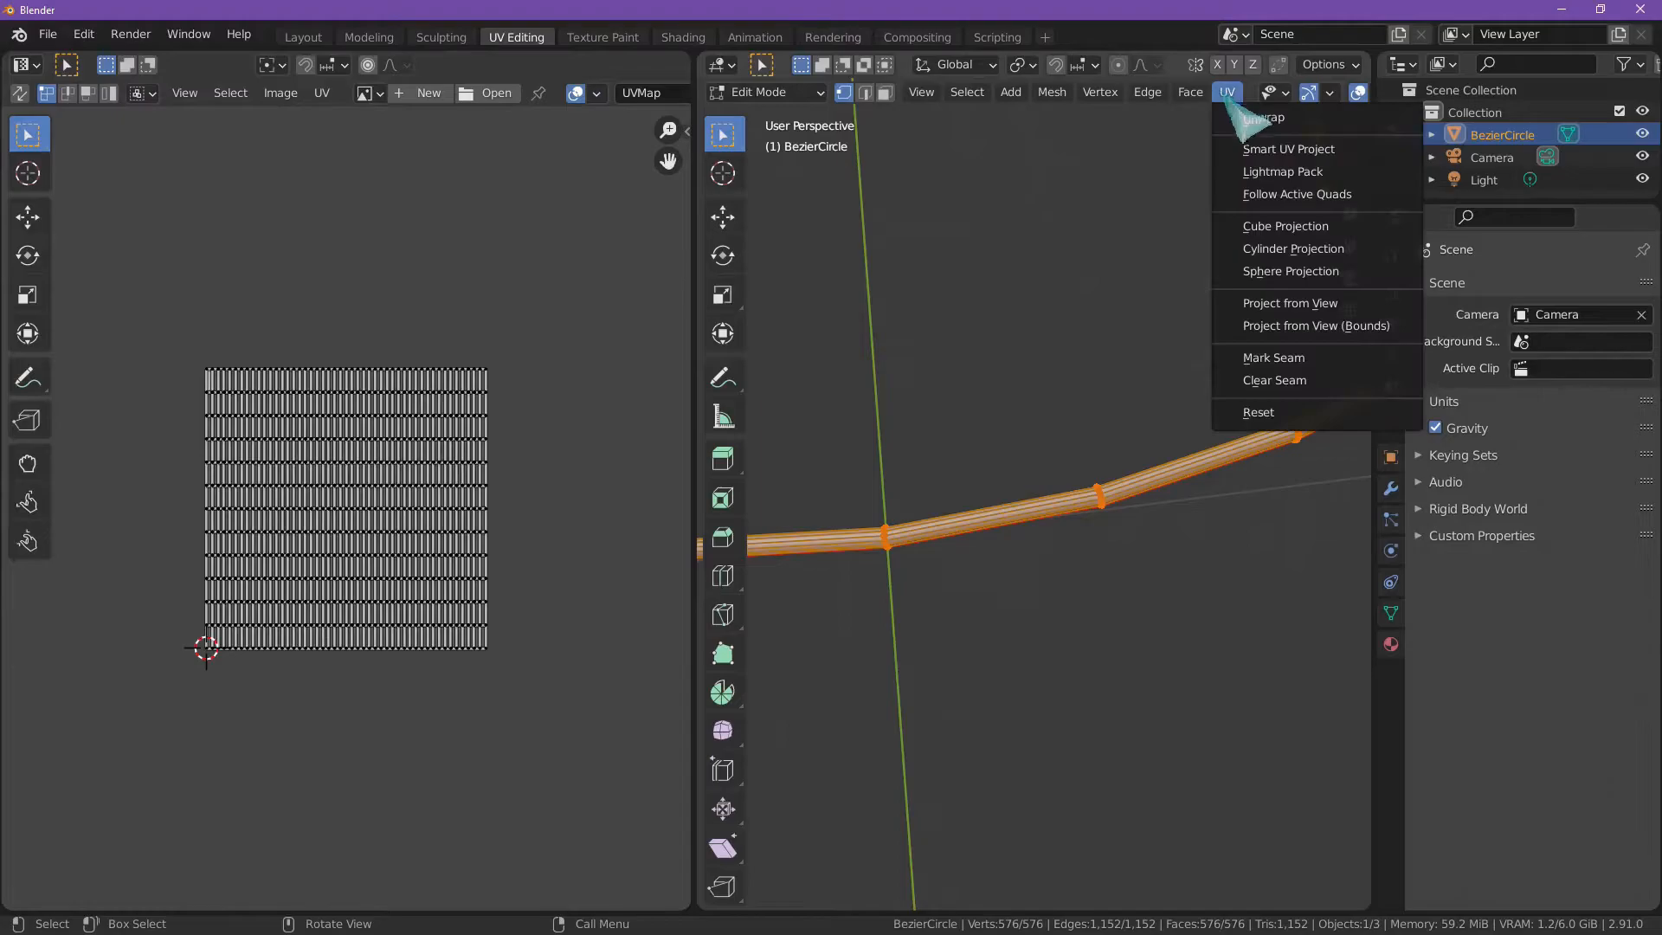
pyautogui.click(1255, 117)
pyautogui.scroll(3, 297, 482)
pyautogui.scroll(-2, 364, 482)
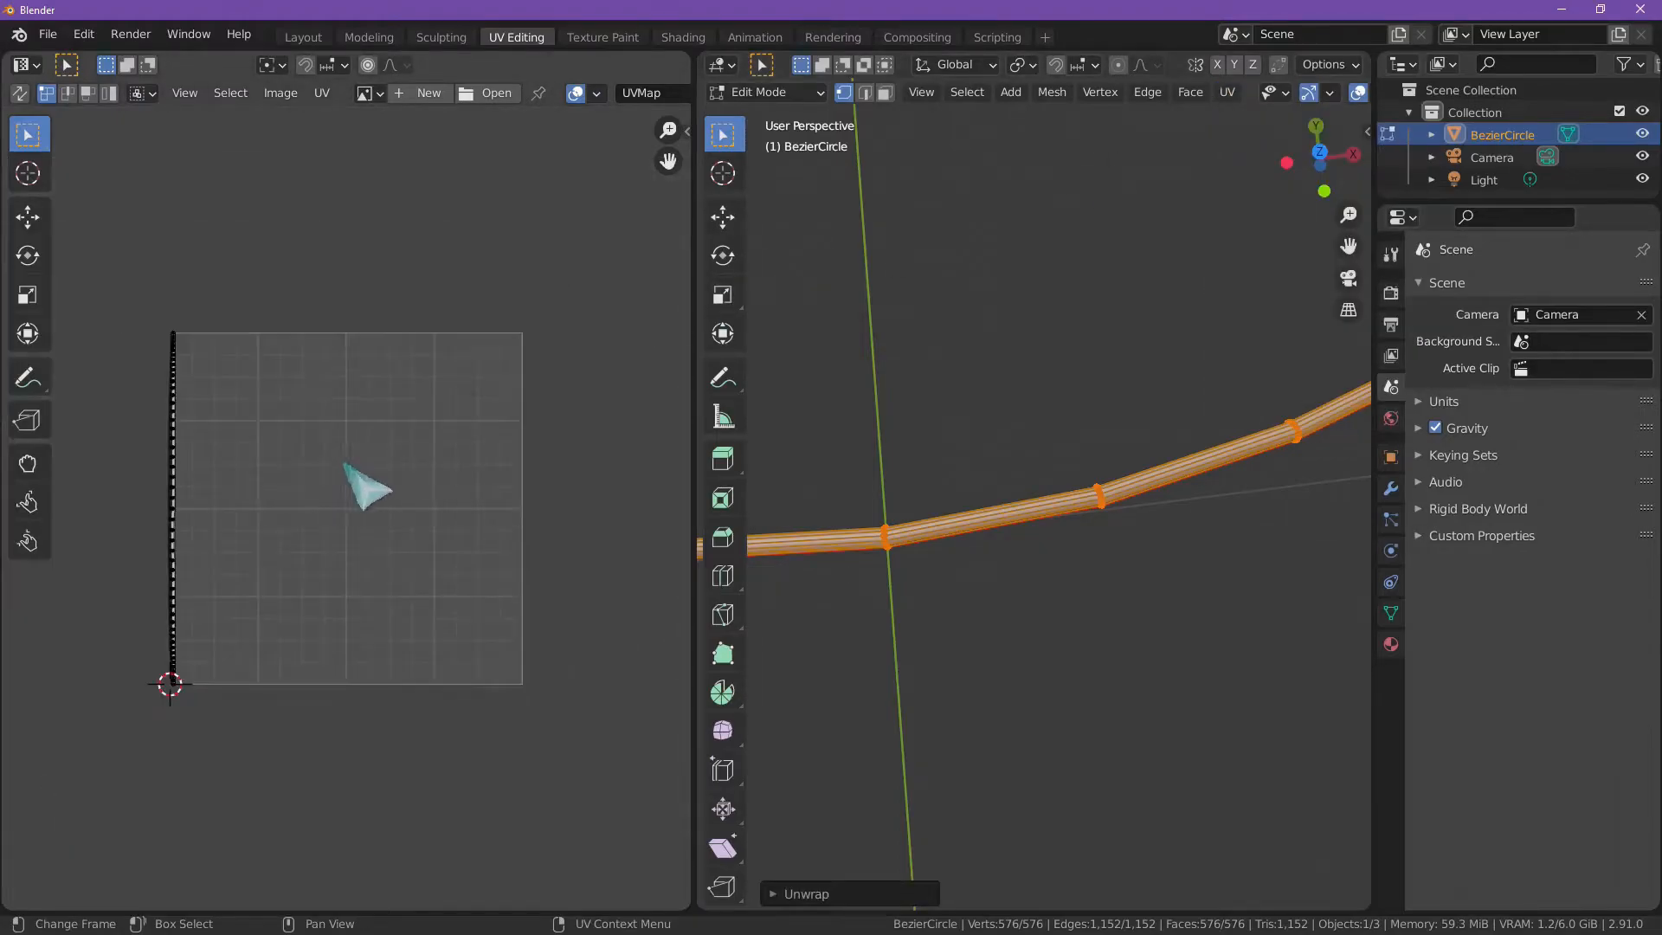
pyautogui.moveTo(909, 562); pyautogui.dragTo(905, 367, button='middle')
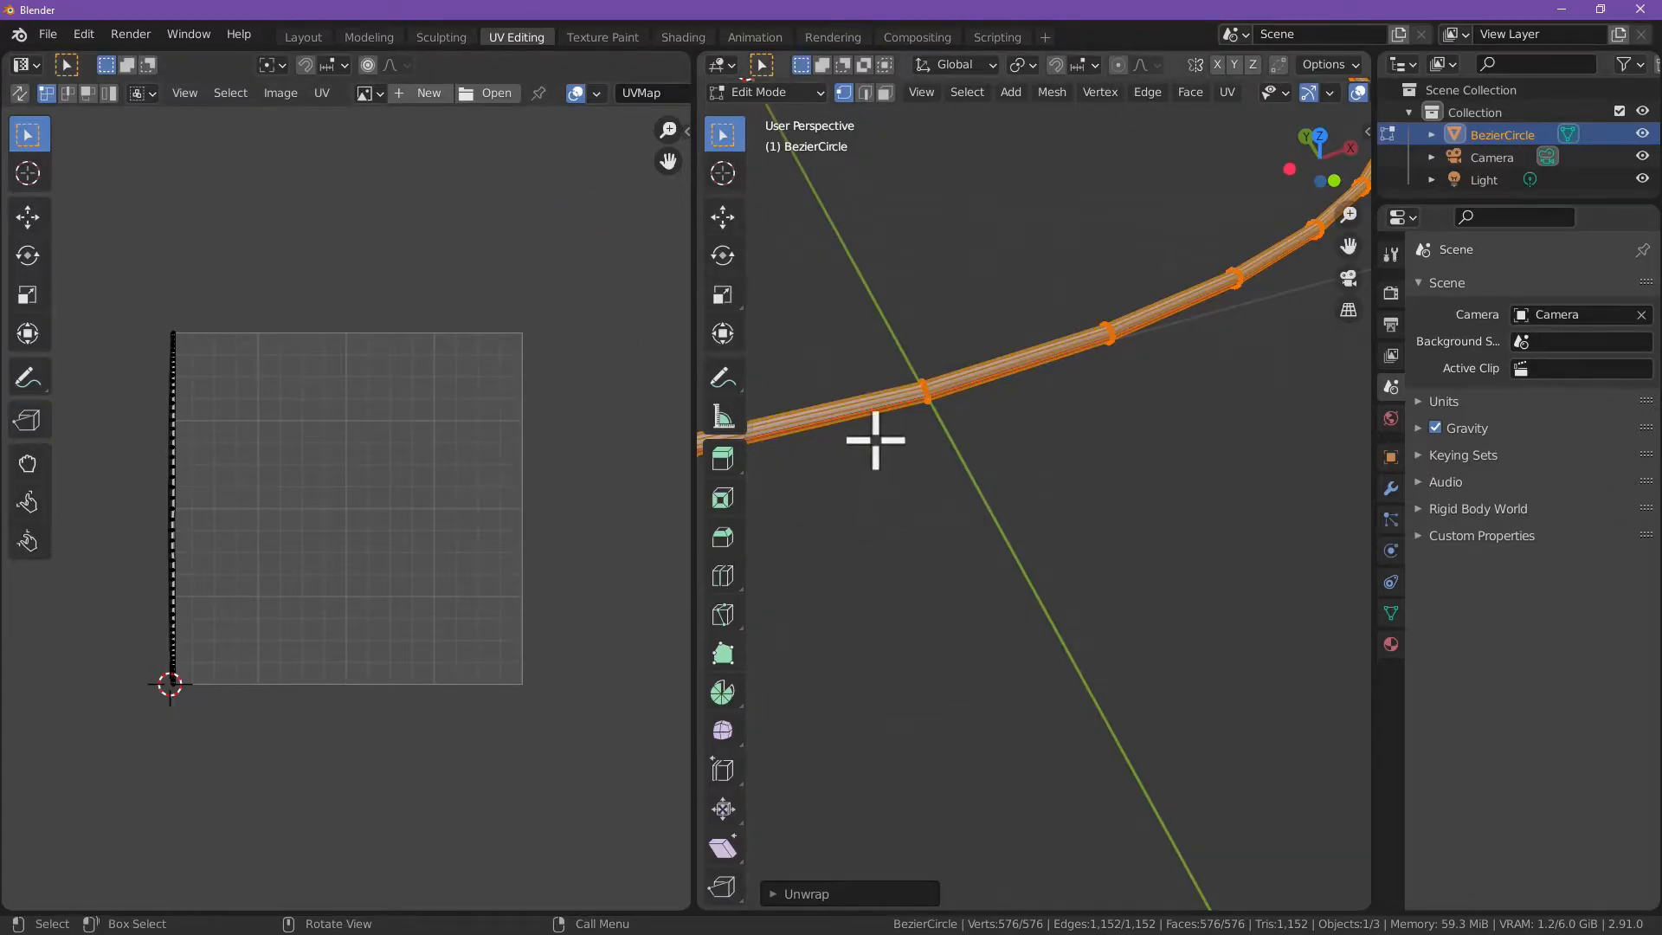
# Step: Select all UVs of the unwrapped vertical strip and move it to the middle of the UV square
pyautogui.scroll(-1, 323, 445)
pyautogui.scroll(4, 296, 464)
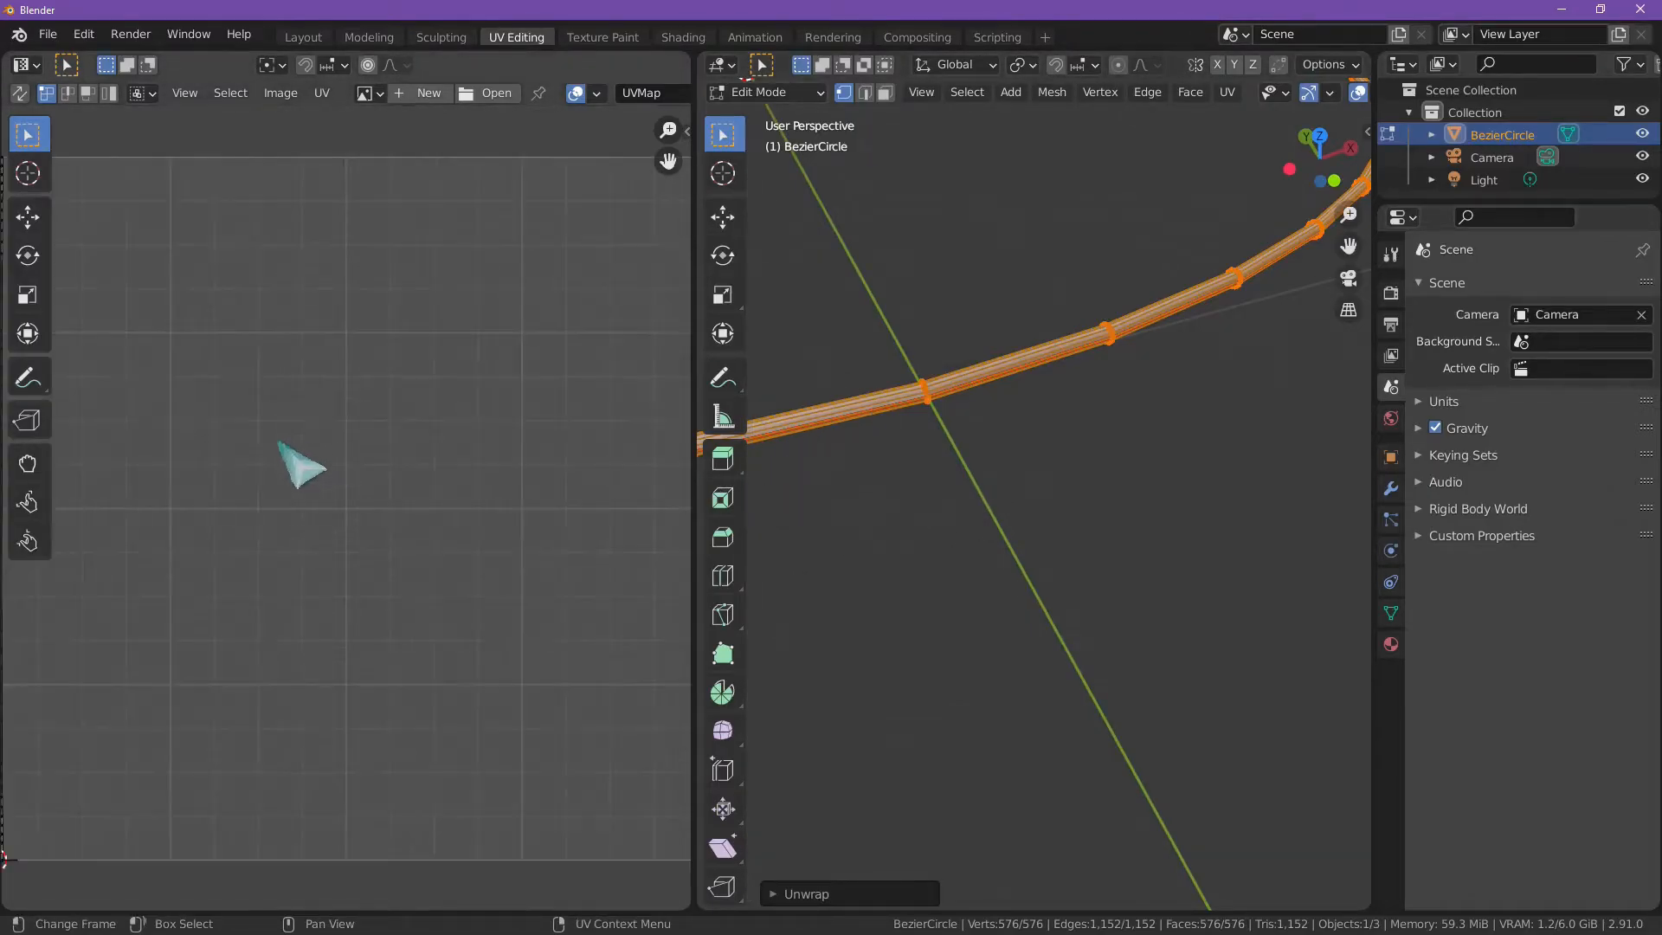
pyautogui.moveTo(292, 432); pyautogui.dragTo(571, 439, button='middle')
pyautogui.scroll(-2, 554, 437)
pyautogui.moveTo(228, 247); pyautogui.dragTo(369, 781)
pyautogui.scroll(-4, 458, 641)
pyautogui.scroll(6, 446, 598)
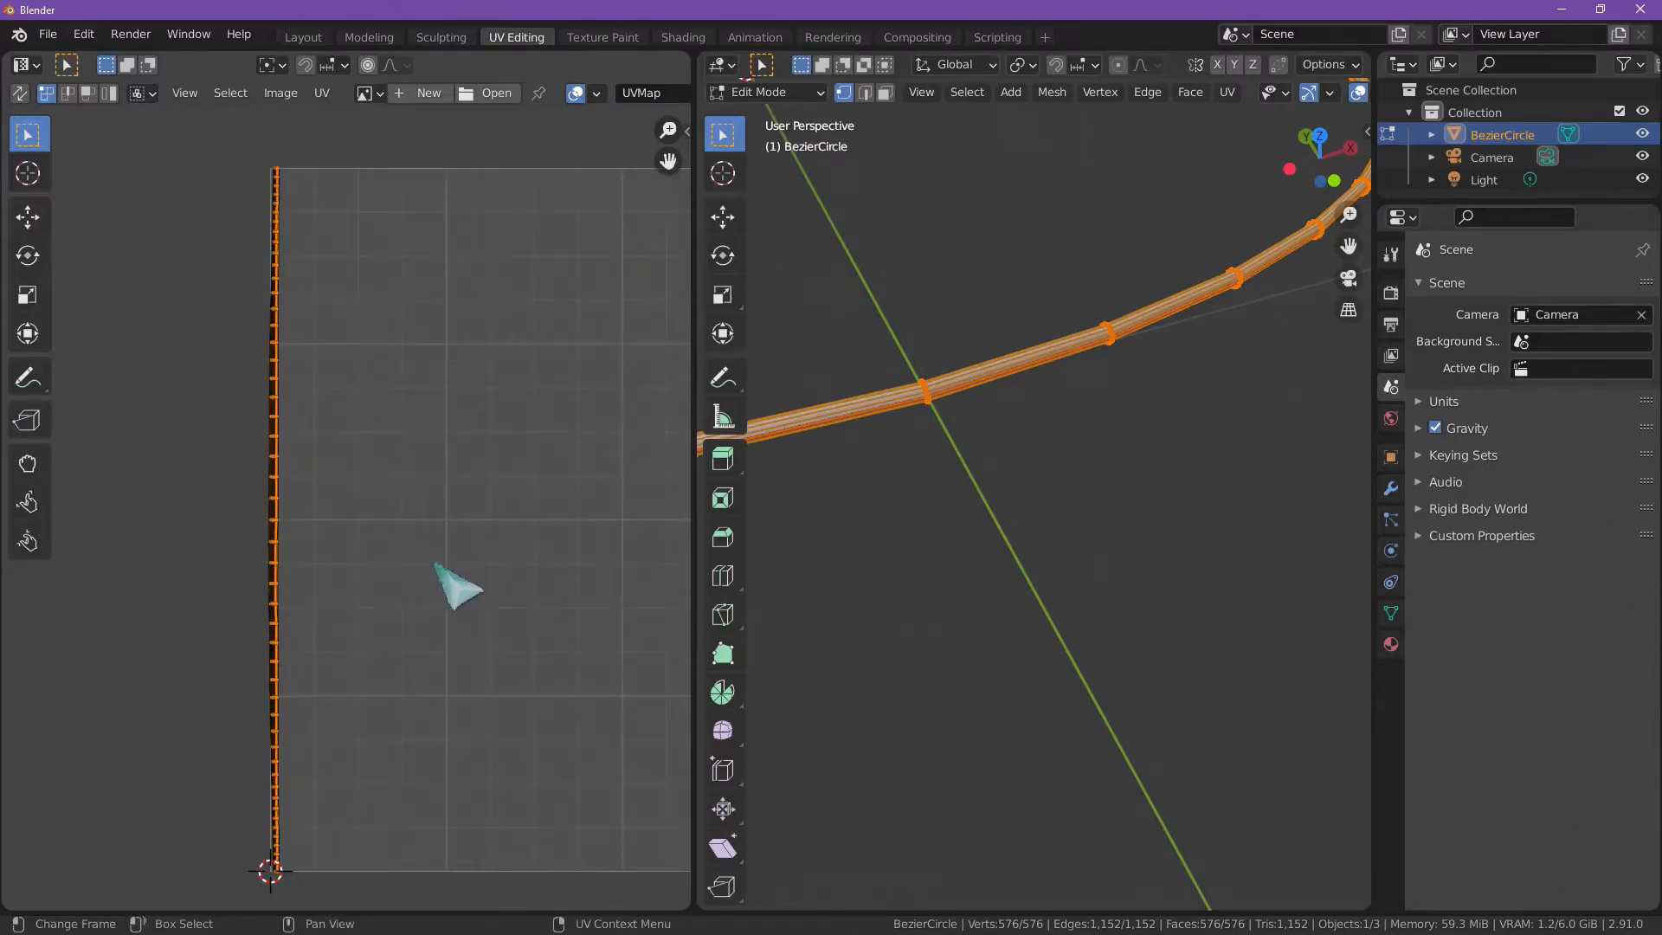
pyautogui.press('g')
pyautogui.click(671, 576)
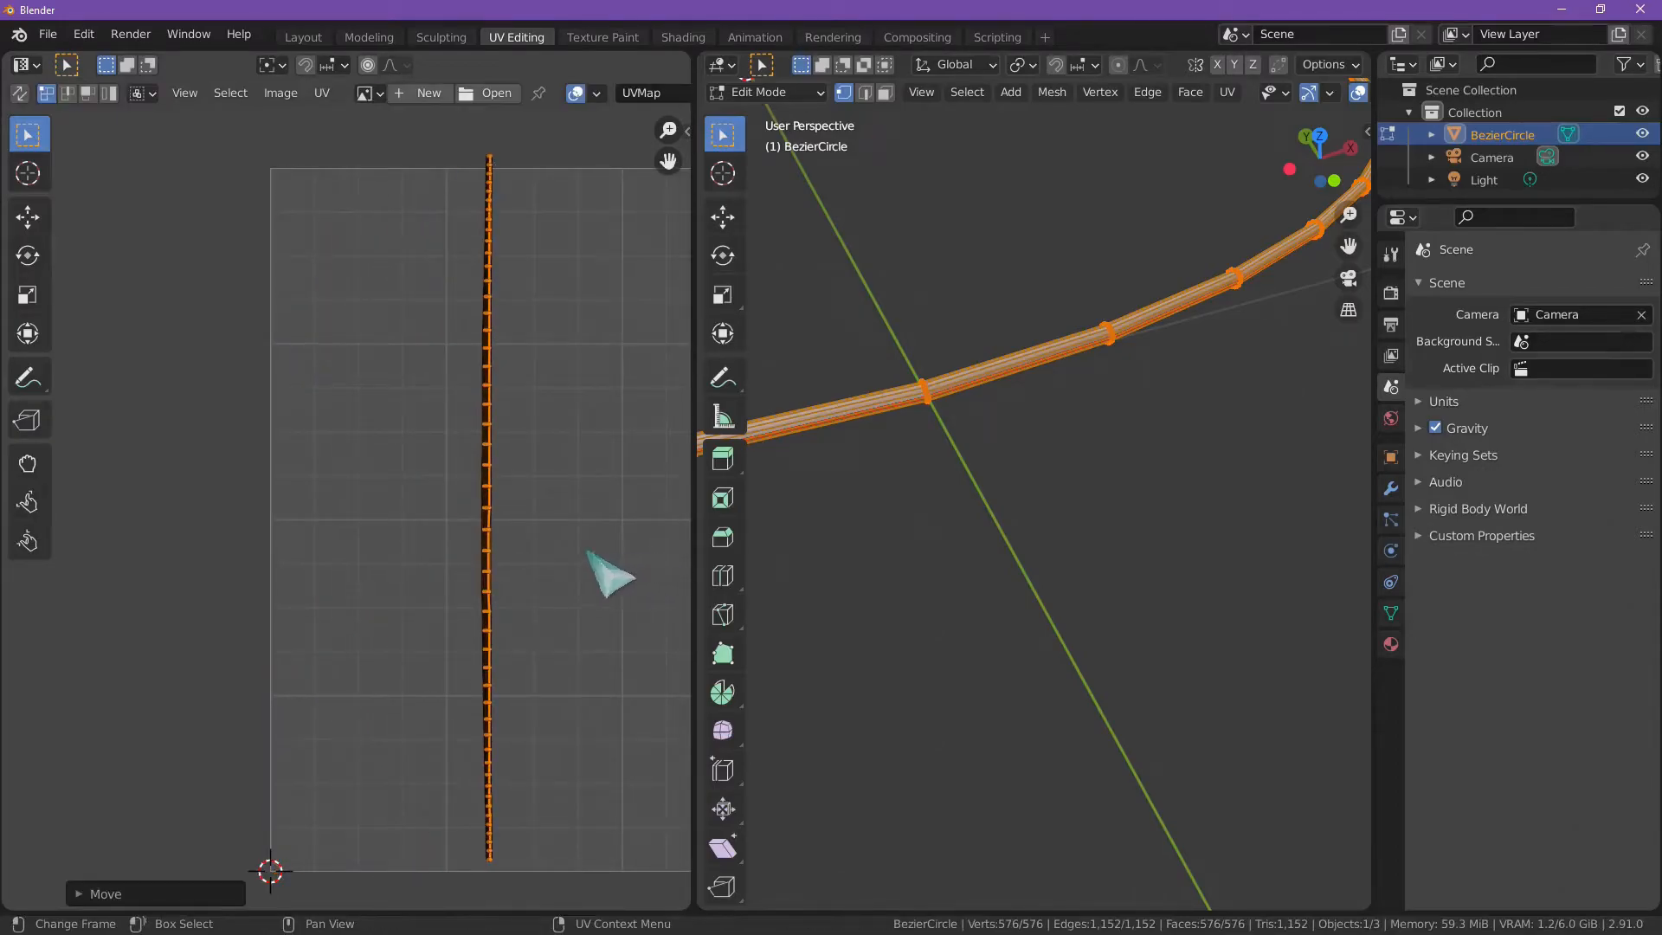
pyautogui.scroll(-3, 587, 550)
pyautogui.press('g')
pyautogui.click(614, 542)
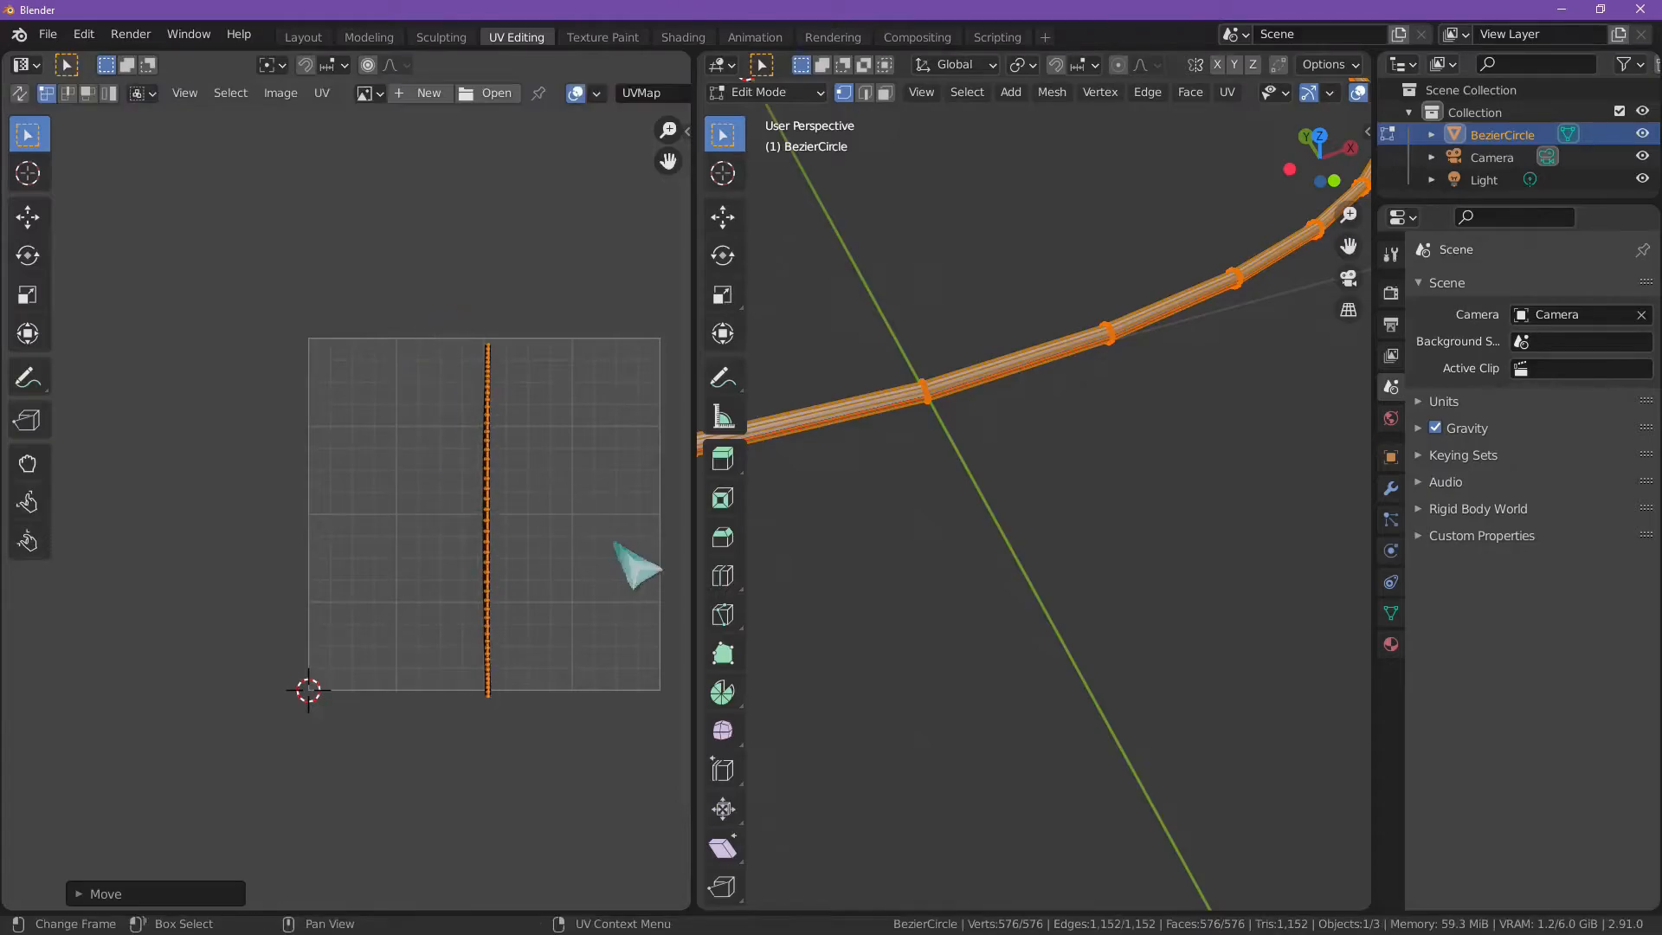
# Step: Rotate the UV strip to horizontal and scale it to fit just inside the UV square's width
pyautogui.press('r')
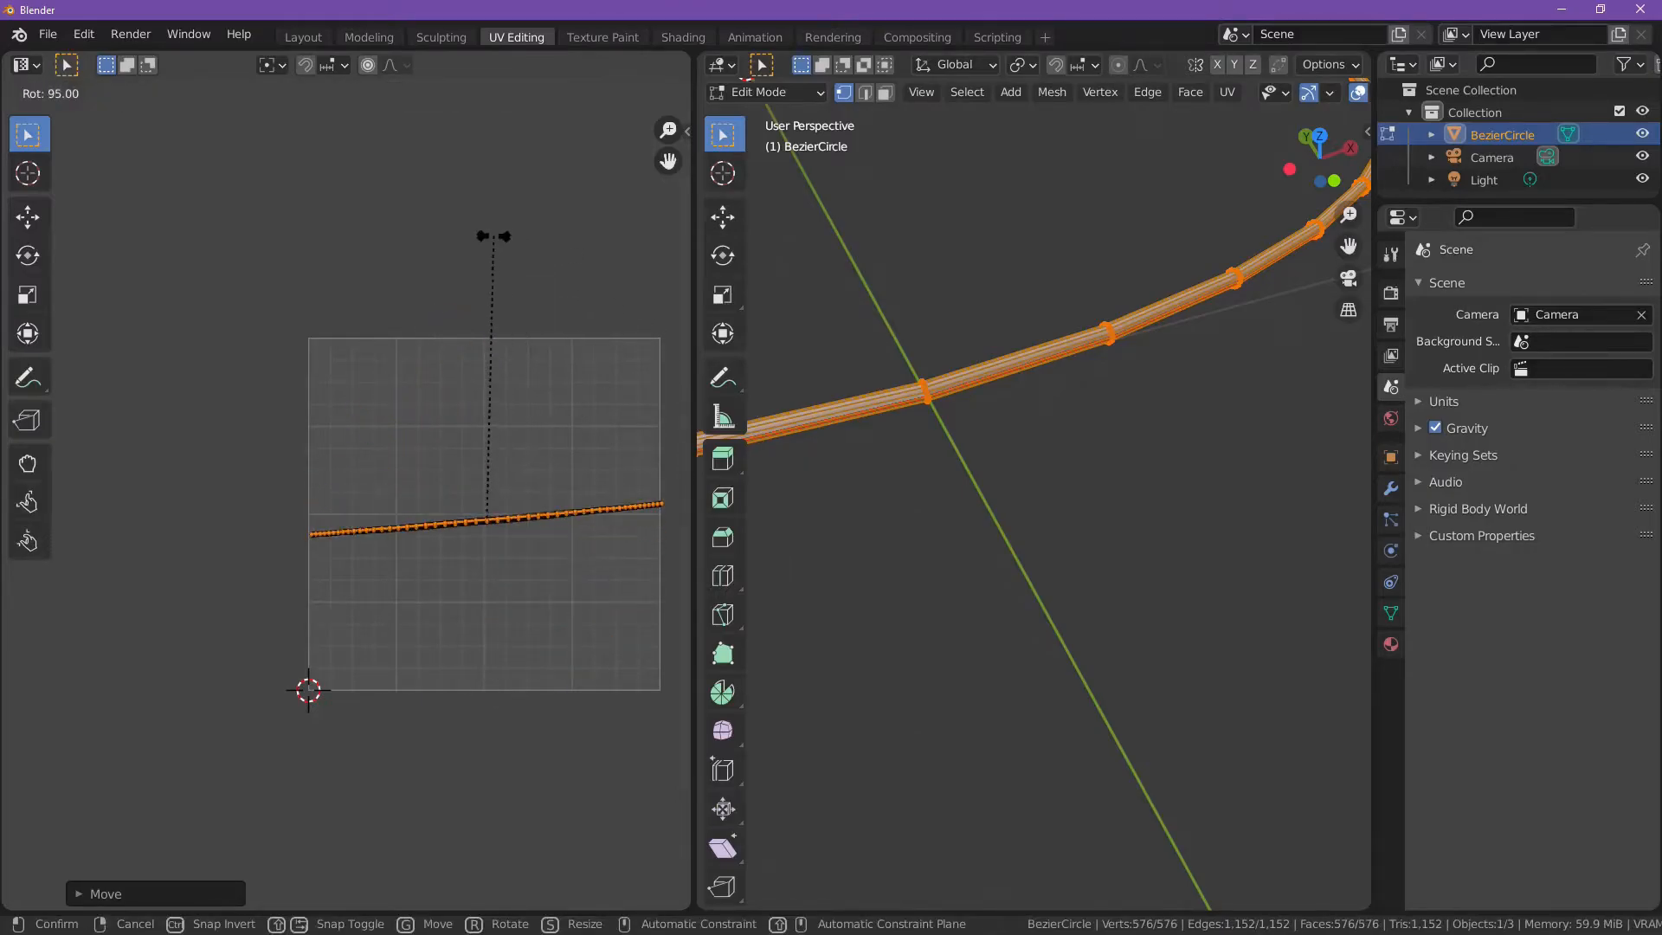
pyautogui.click(524, 256)
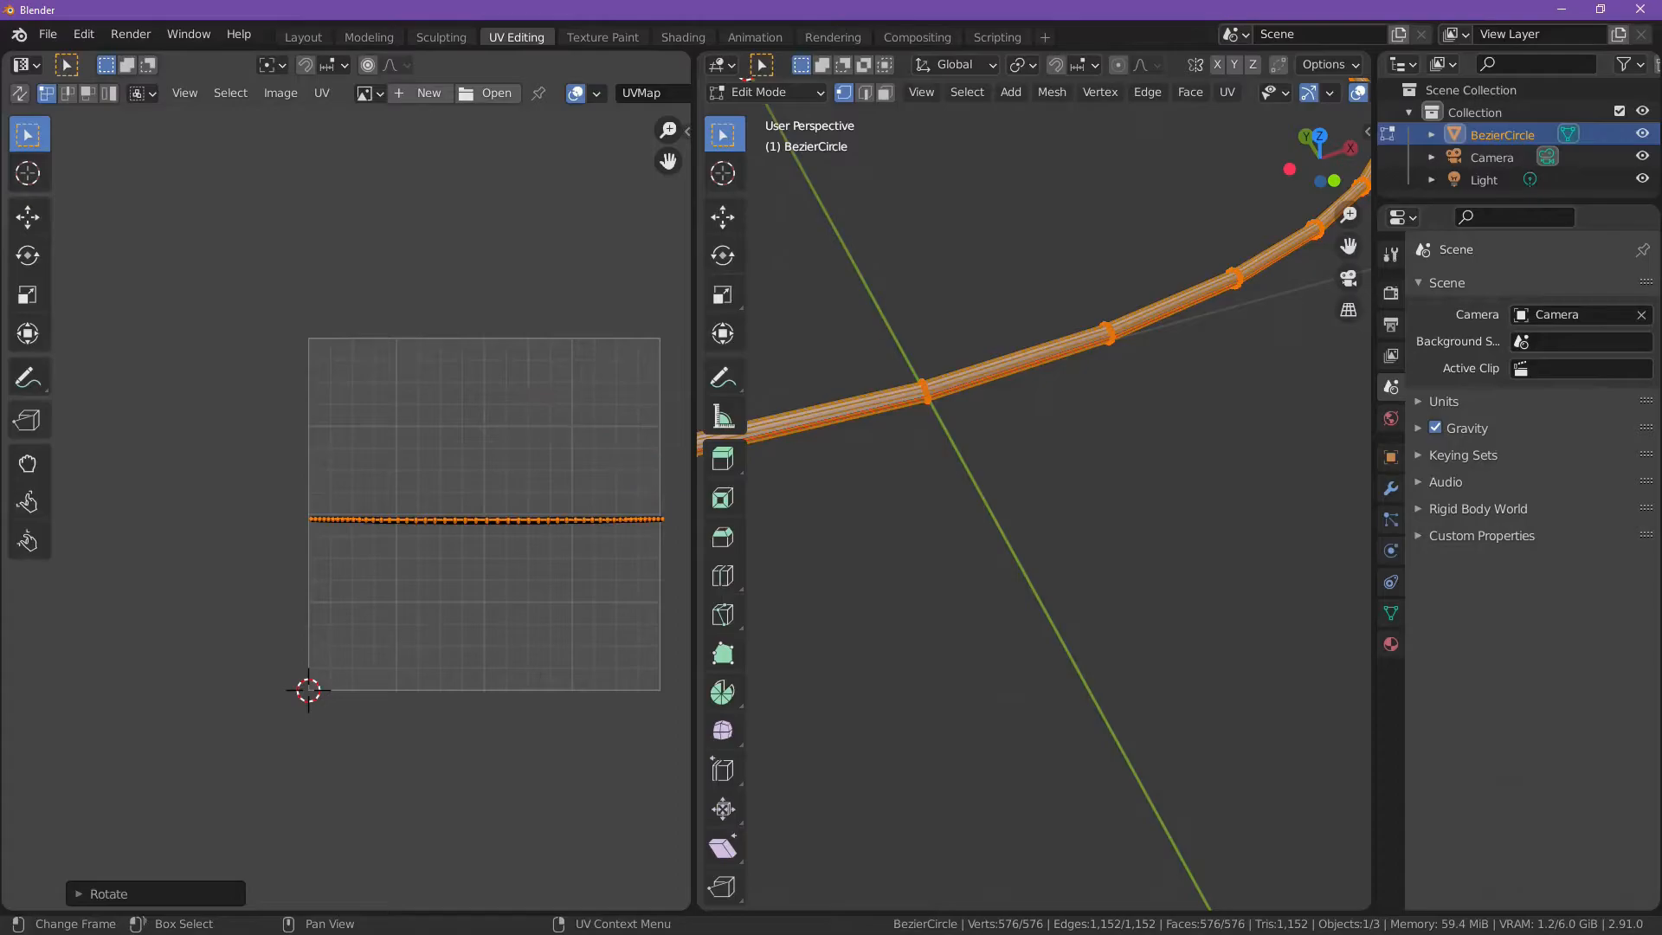
pyautogui.press('s')
pyautogui.click(610, 472)
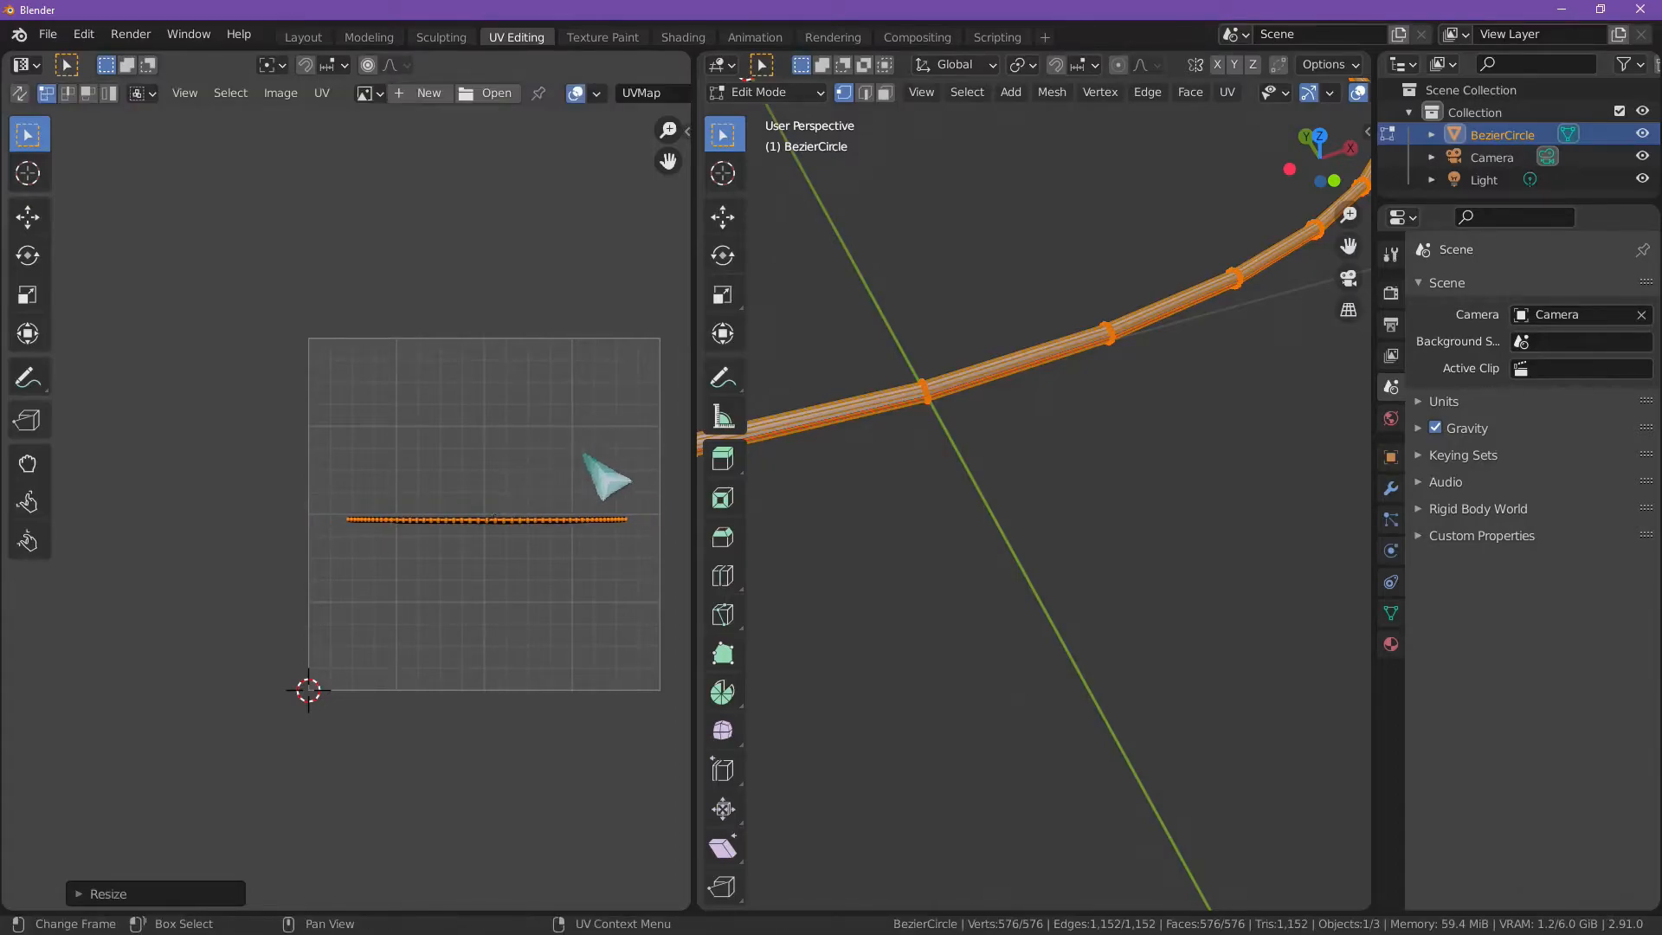
pyautogui.press('s')
pyautogui.click(630, 489)
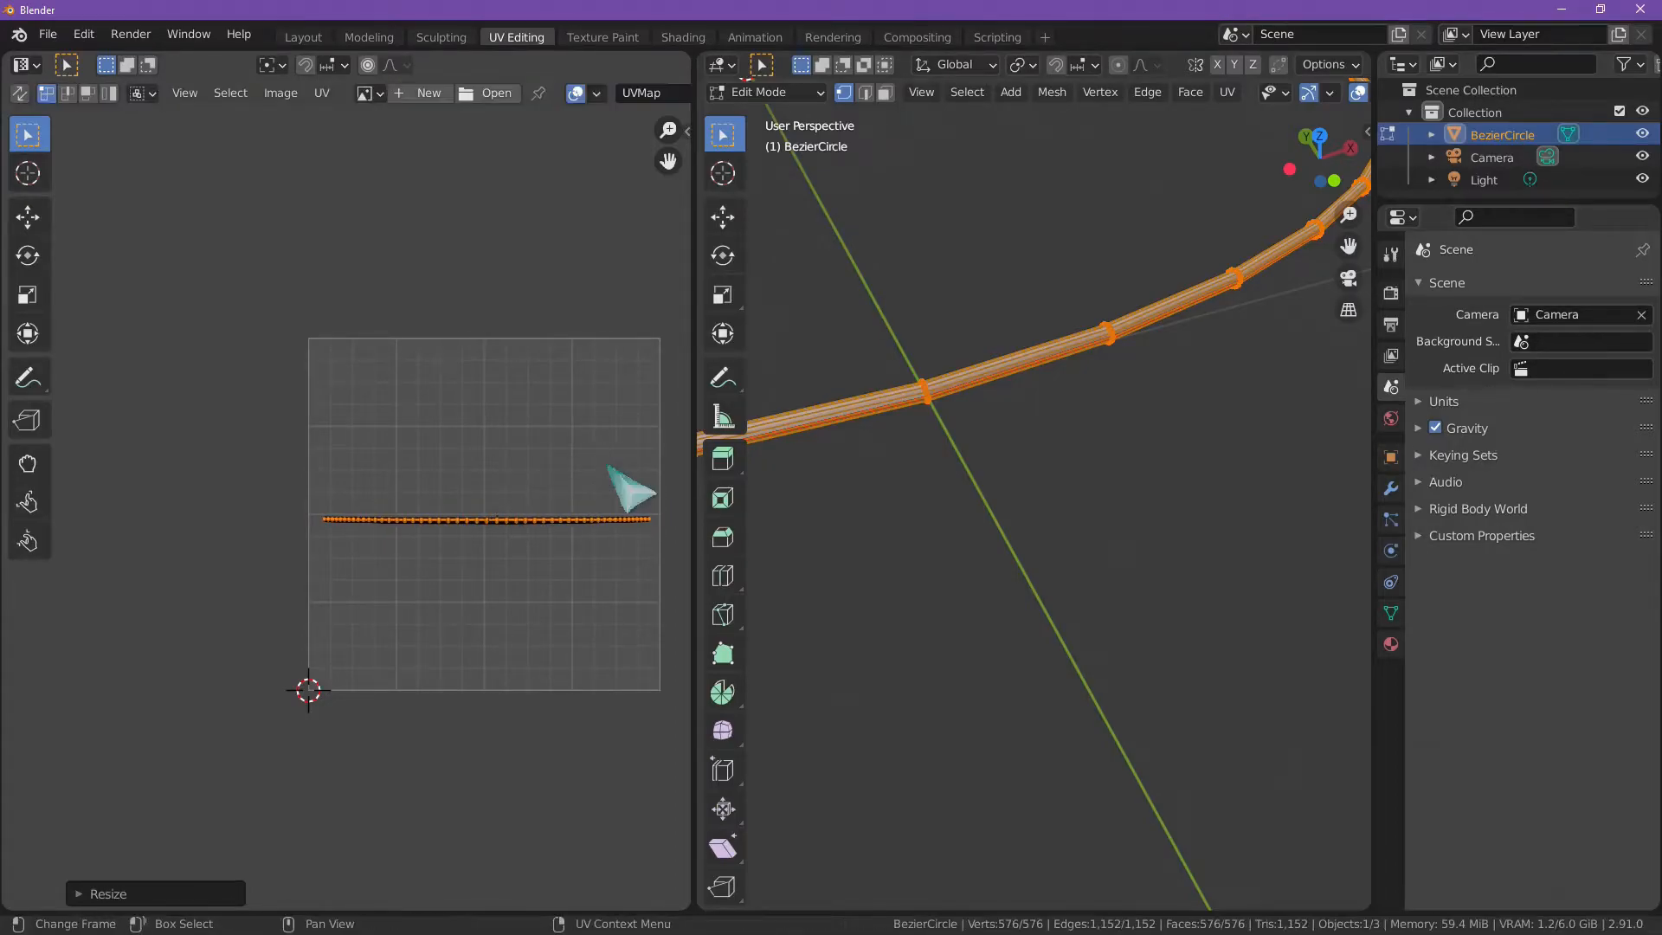
pyautogui.click(922, 487)
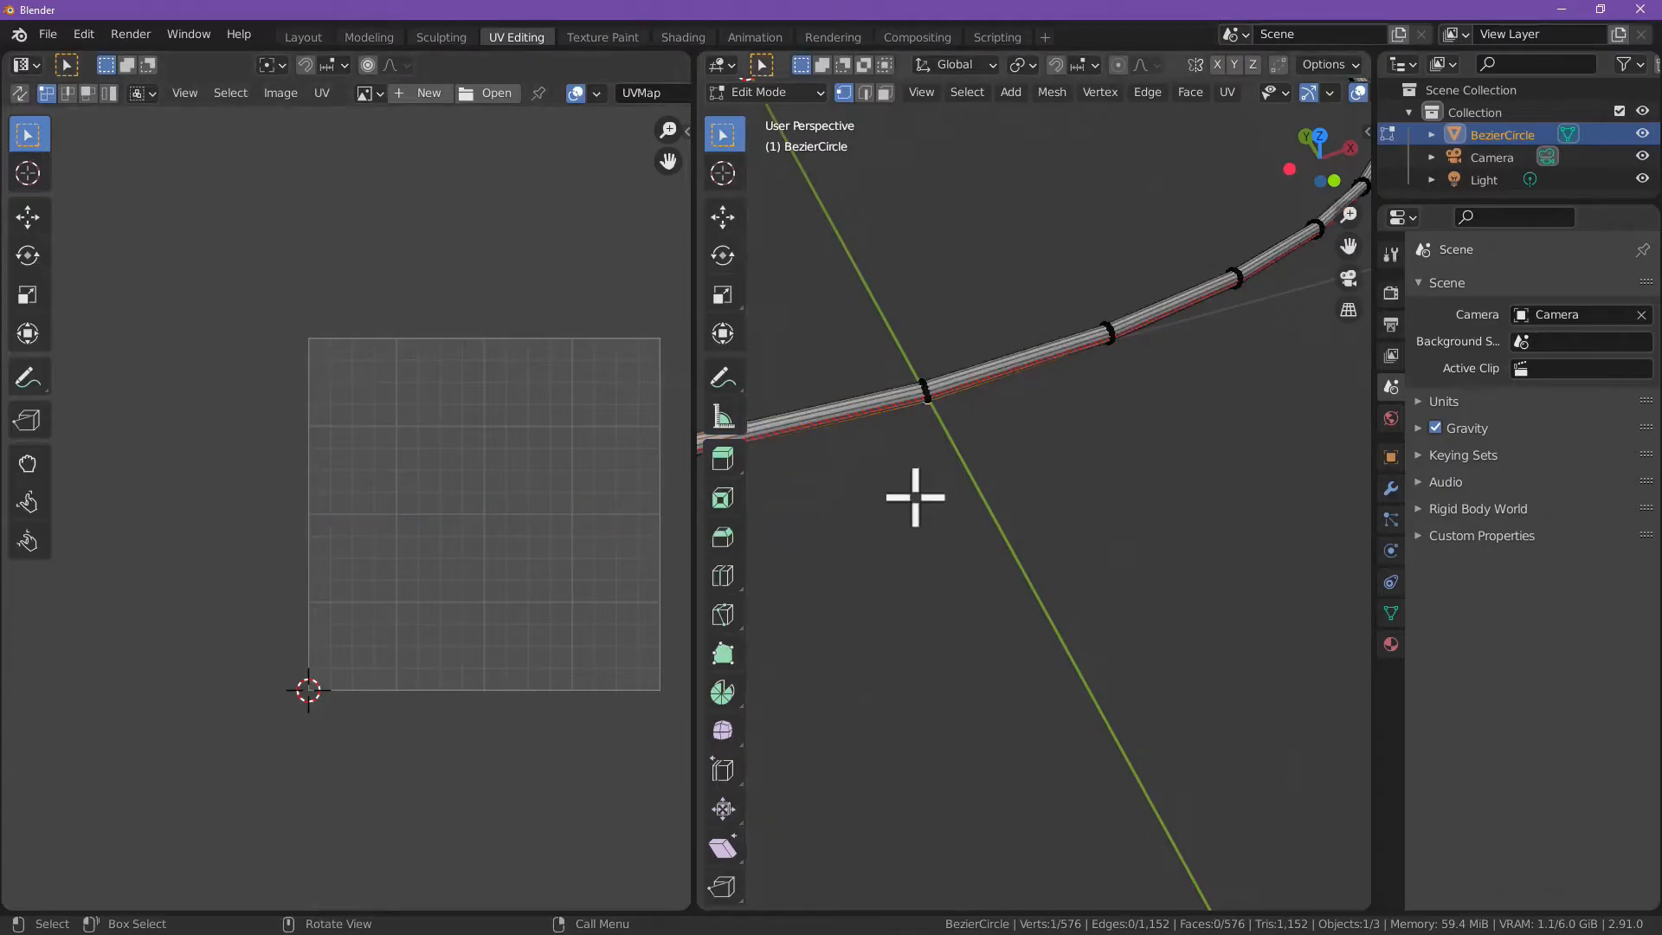
# Step: Display the Glow image in the UV editor behind the ring's UVs
pyautogui.scroll(1, 689, 514)
pyautogui.scroll(-1, 834, 464)
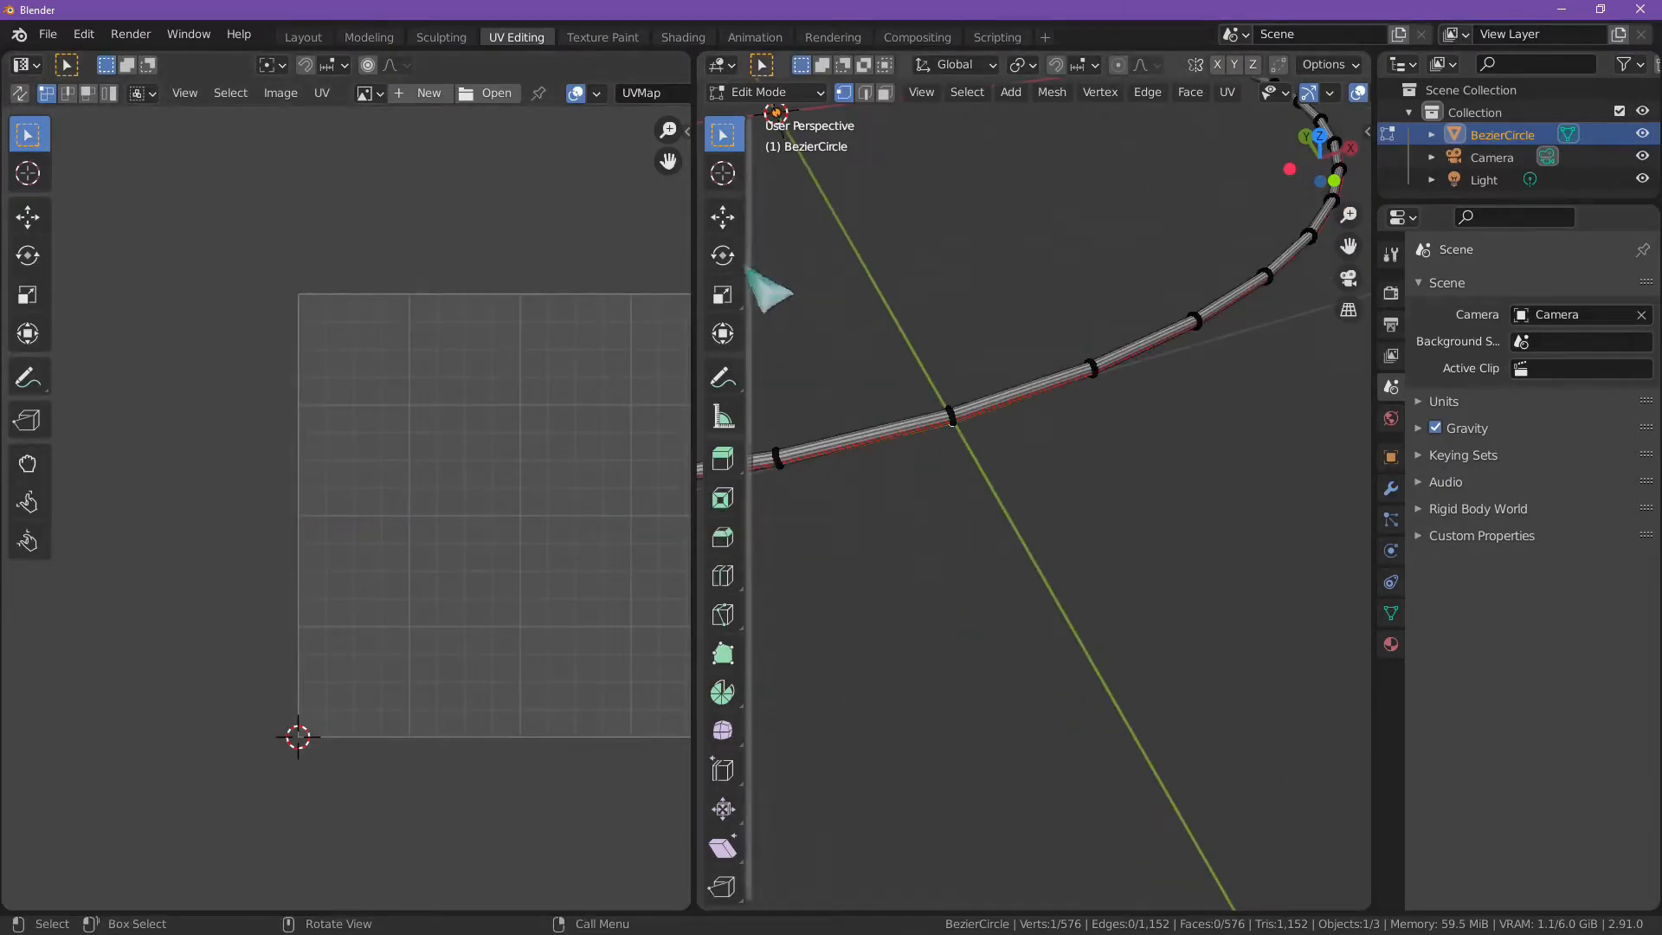
pyautogui.click(603, 37)
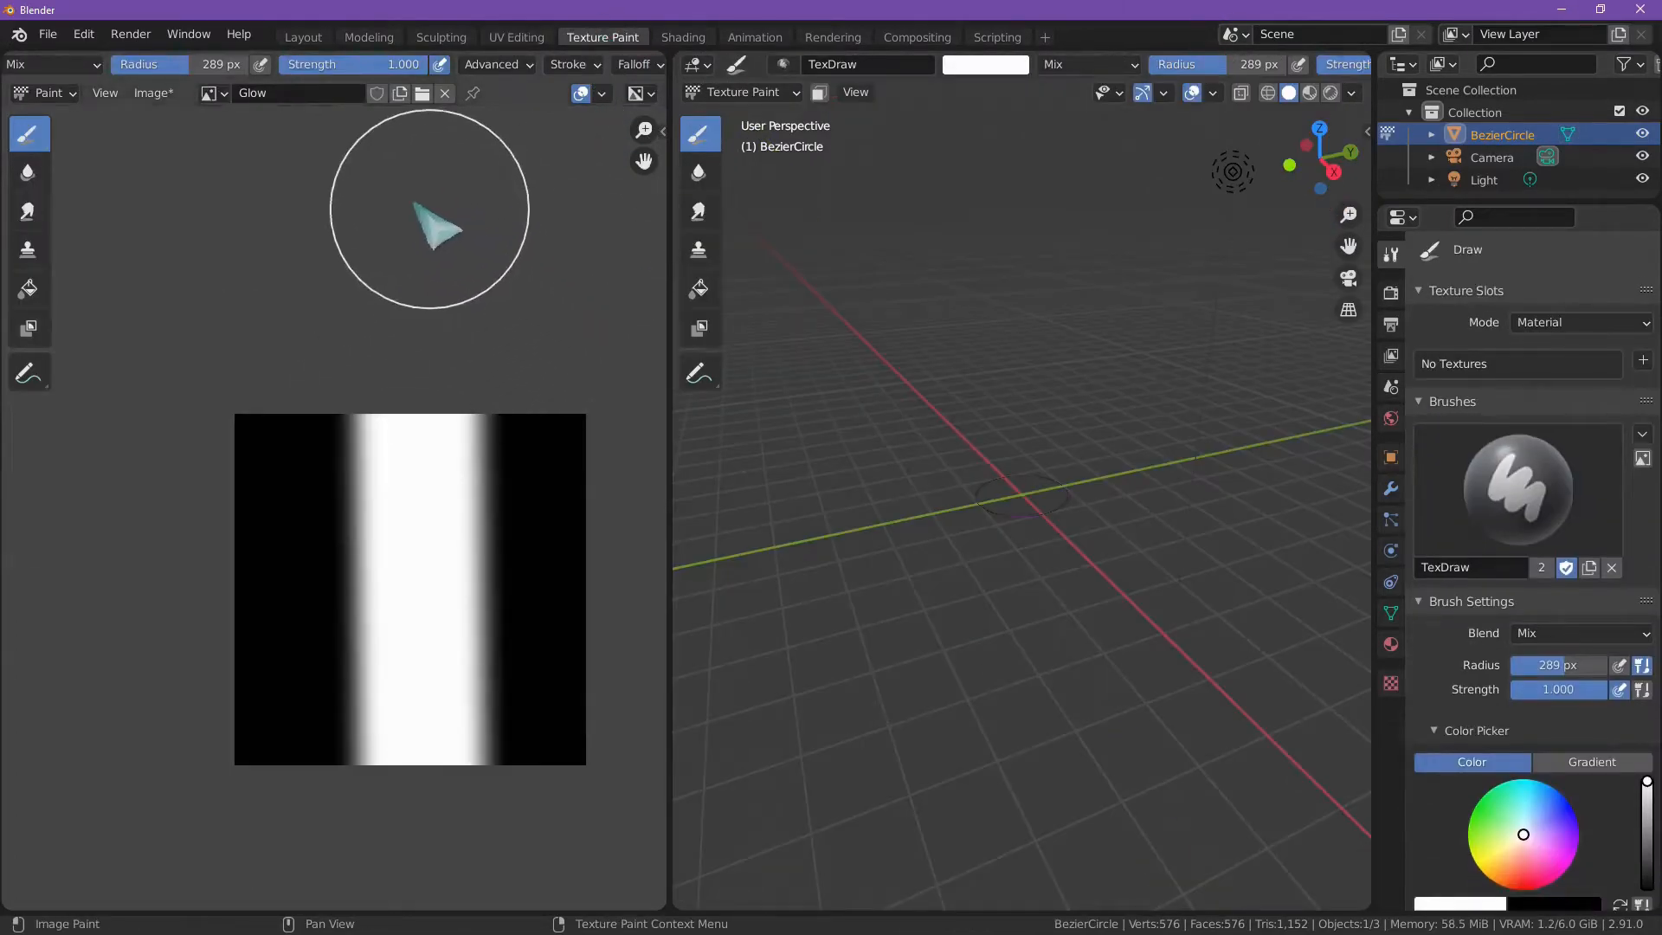
pyautogui.click(517, 37)
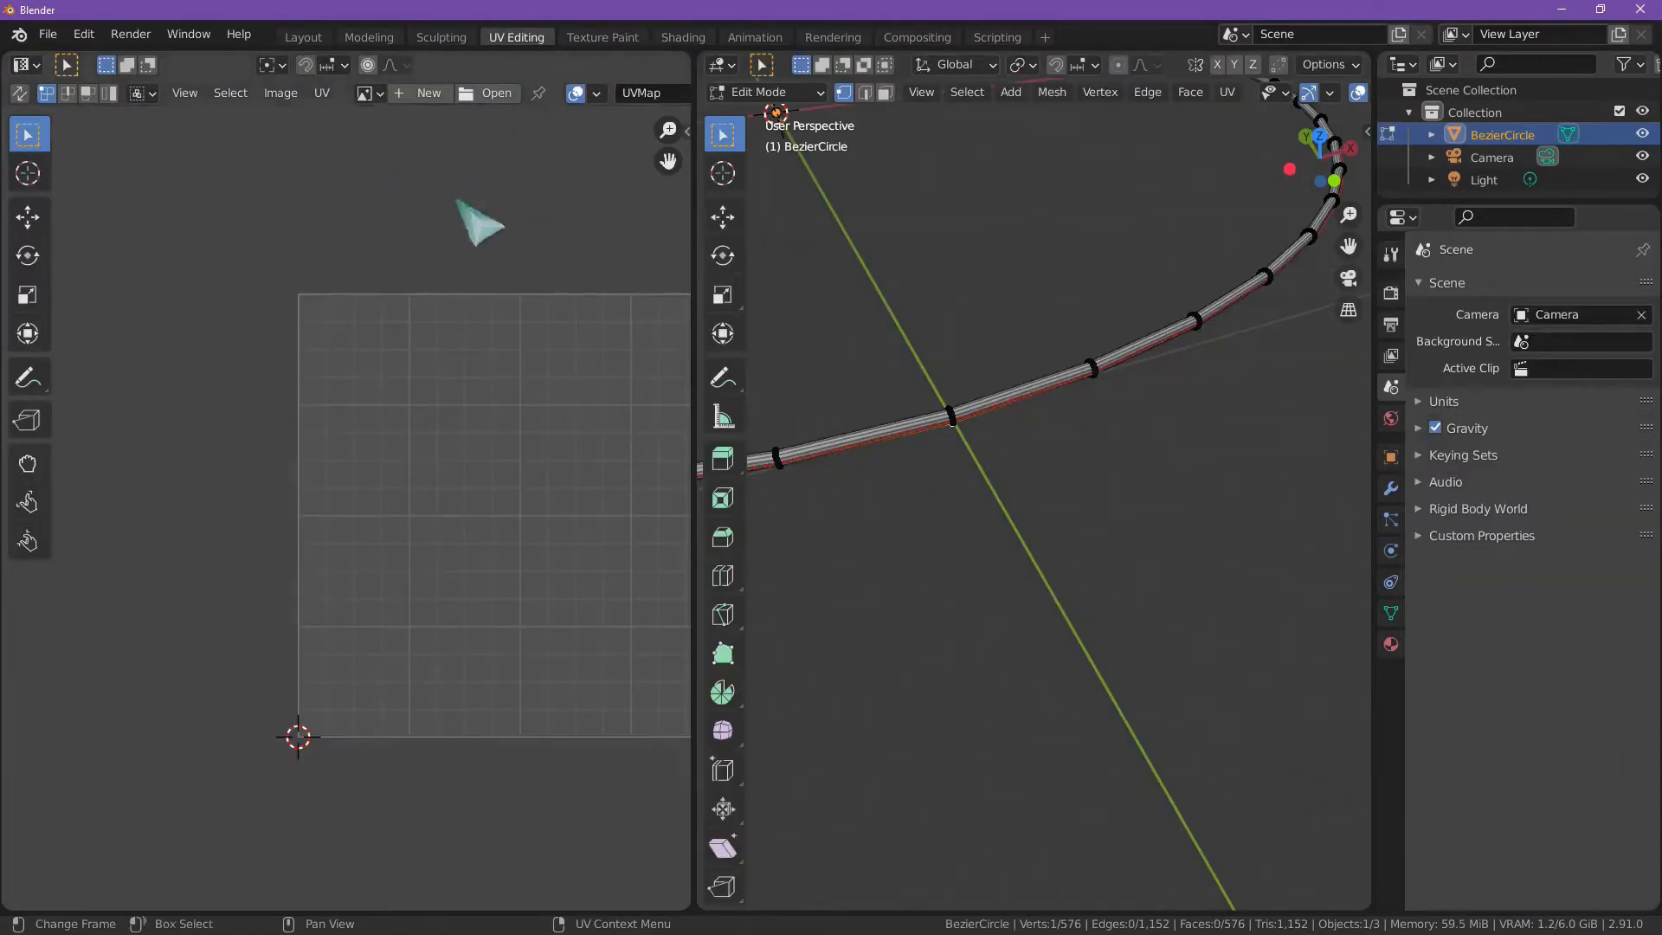
pyautogui.click(374, 93)
pyautogui.click(396, 125)
pyautogui.scroll(-6, 386, 381)
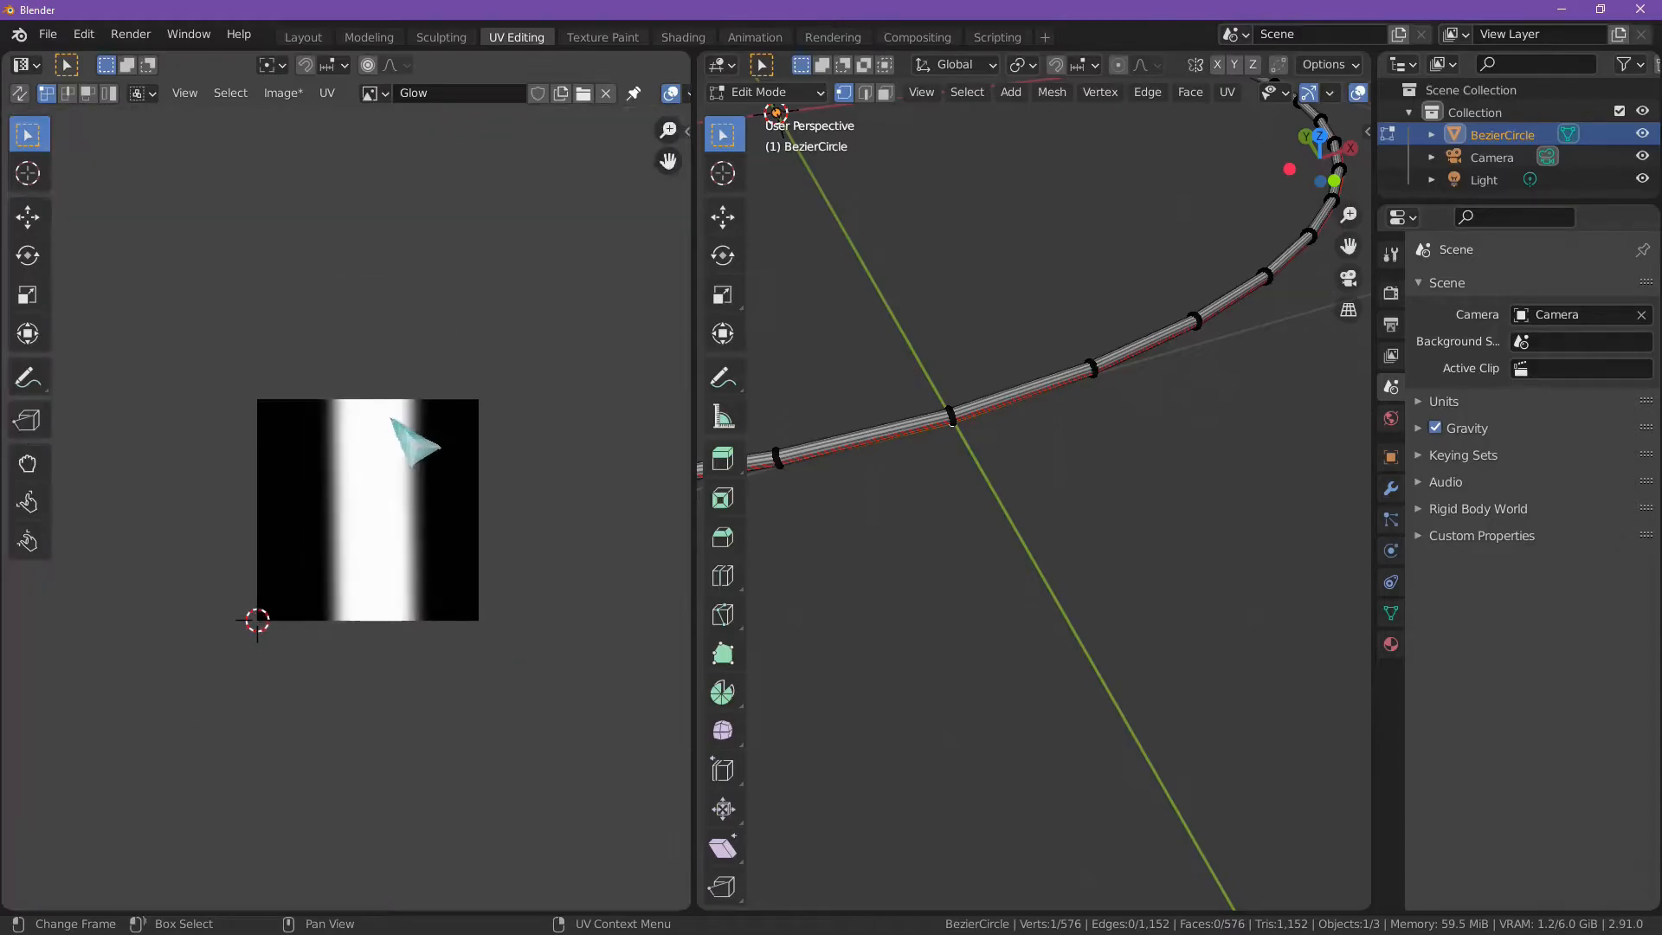
# Step: Select the whole ring mesh and all UVs of its strip, and check how the strip crosses the white band of the texture
pyautogui.click(967, 91)
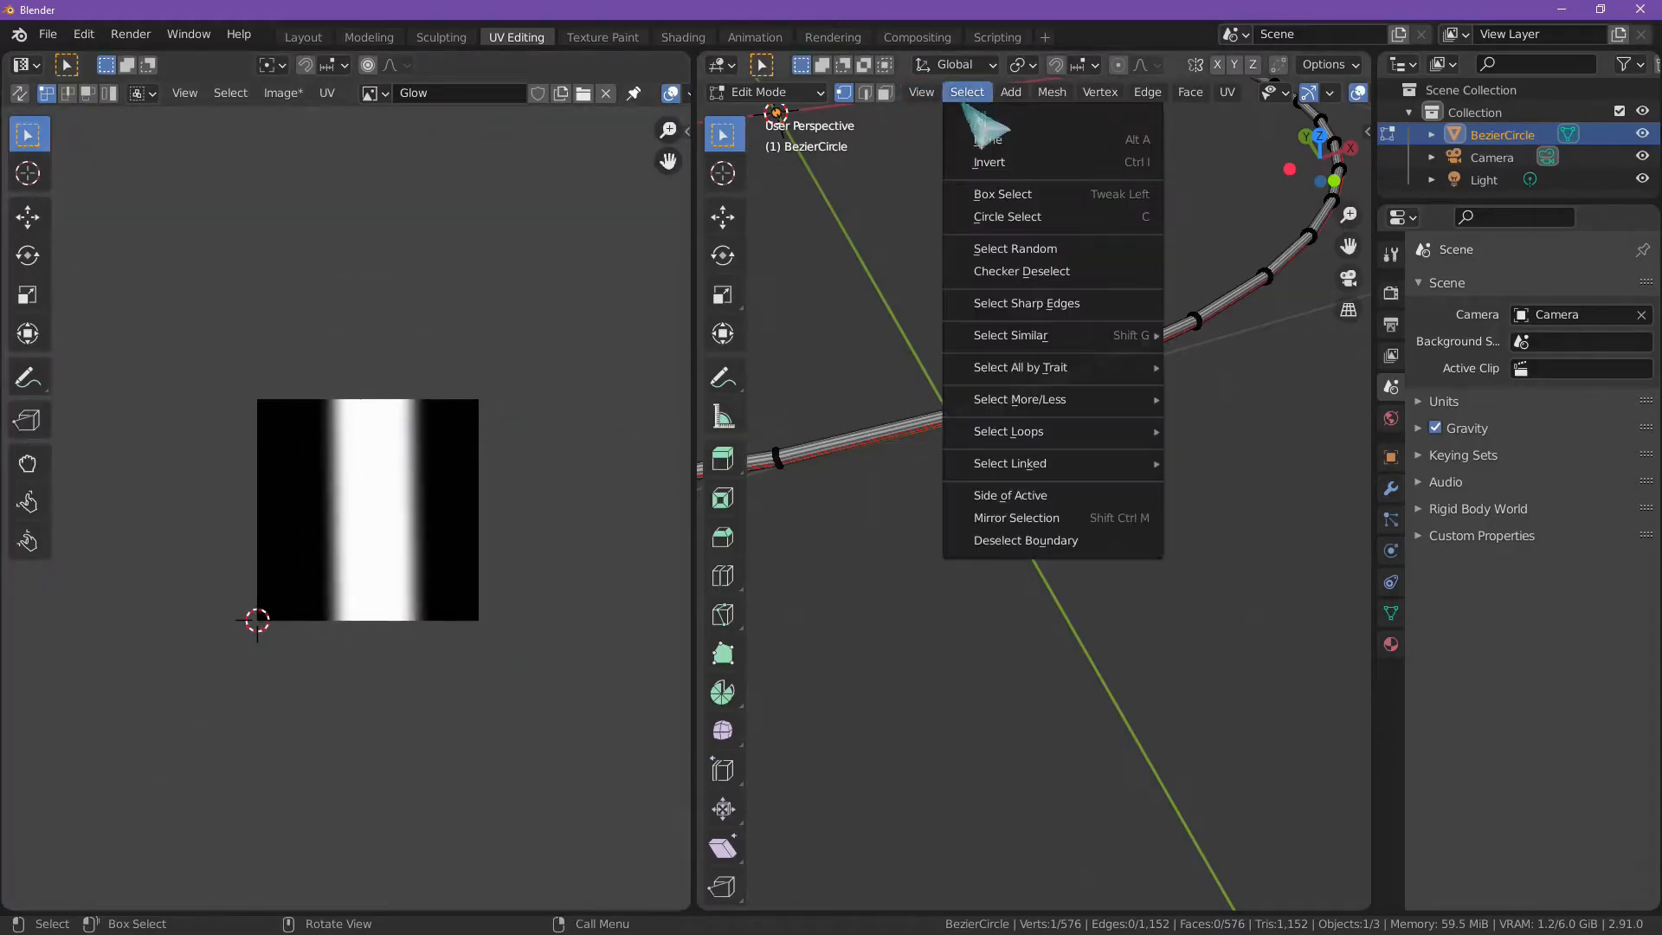
pyautogui.click(975, 121)
pyautogui.scroll(7, 519, 490)
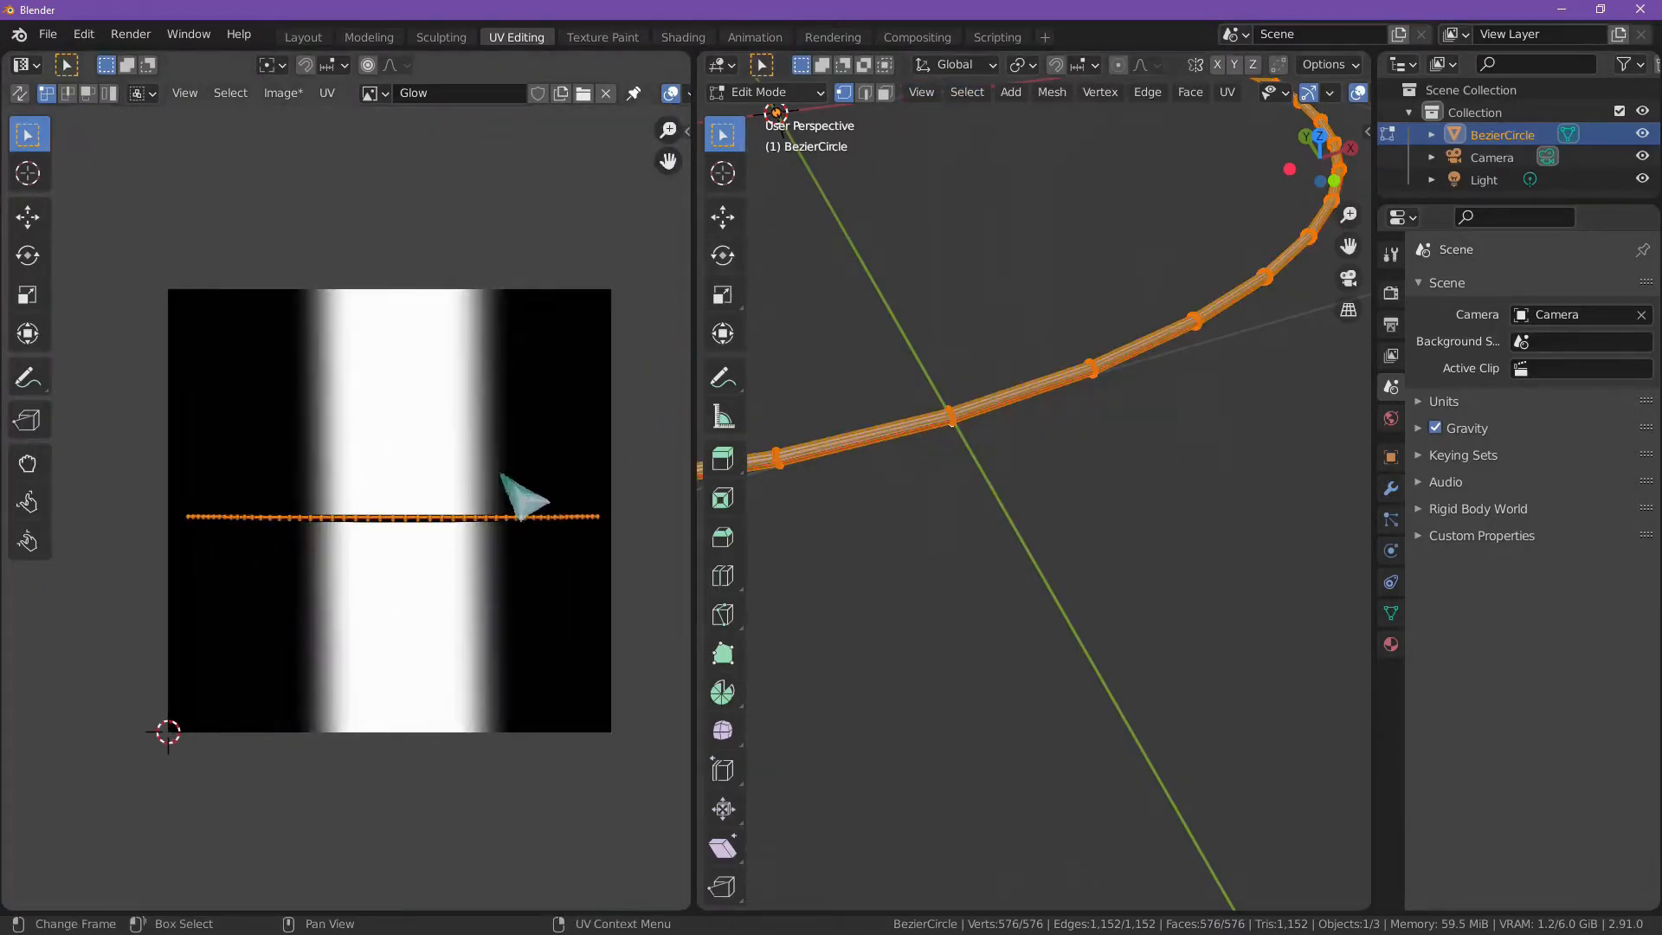
pyautogui.scroll(-2, 345, 534)
pyautogui.moveTo(102, 470); pyautogui.dragTo(616, 583)
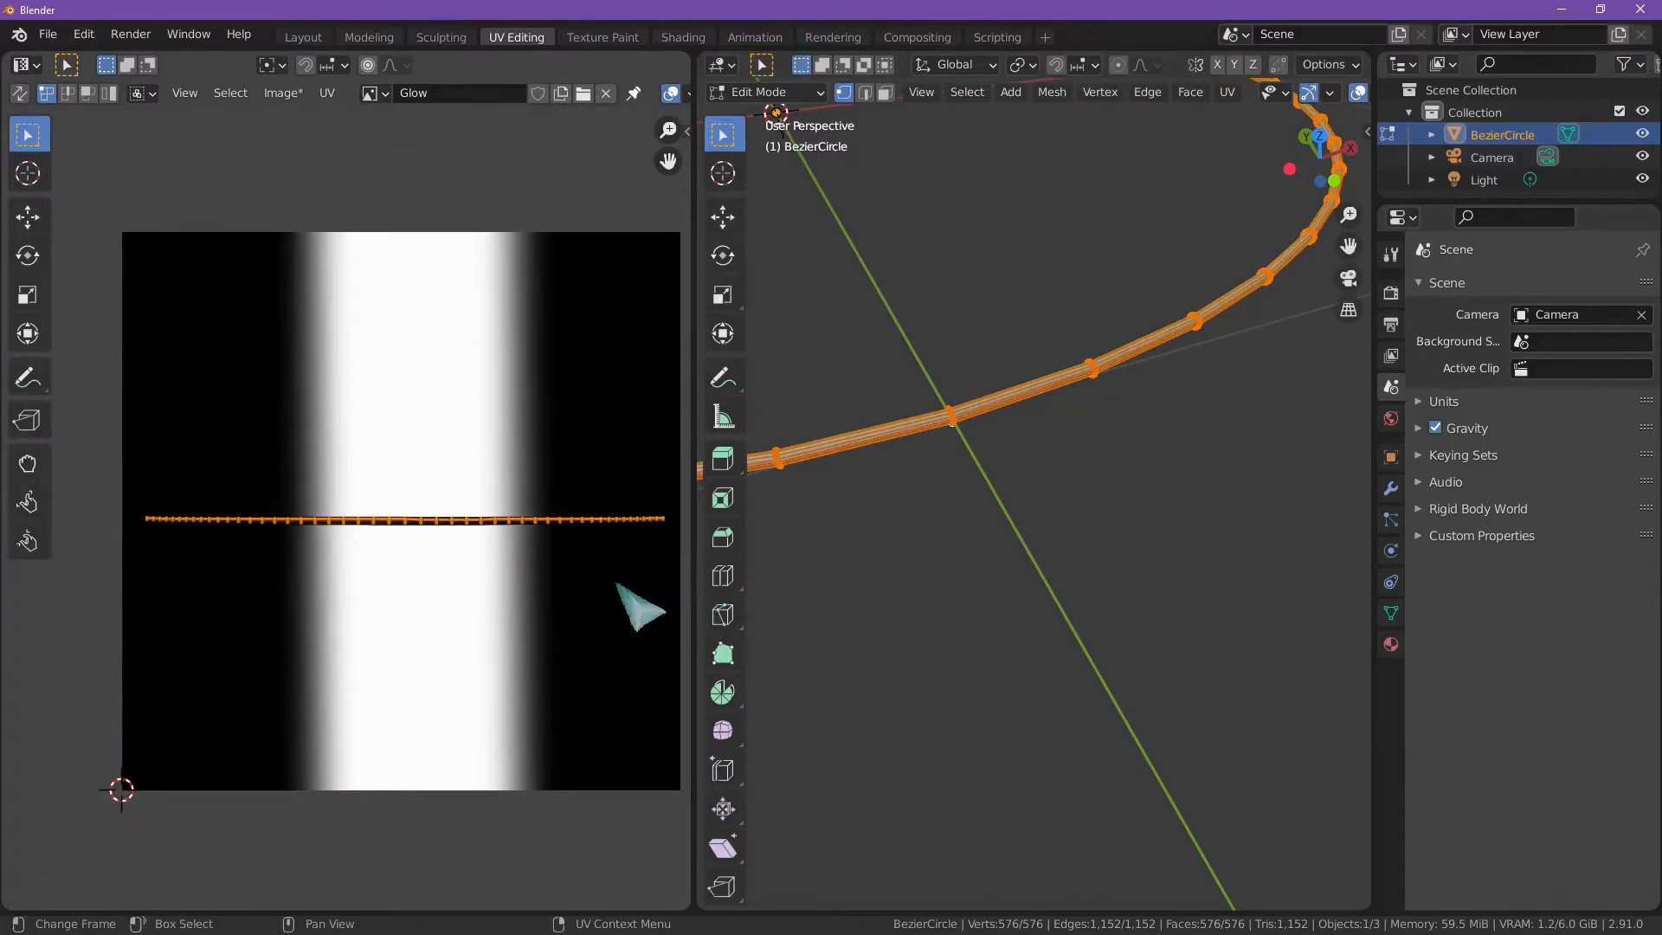
pyautogui.scroll(8, 334, 574)
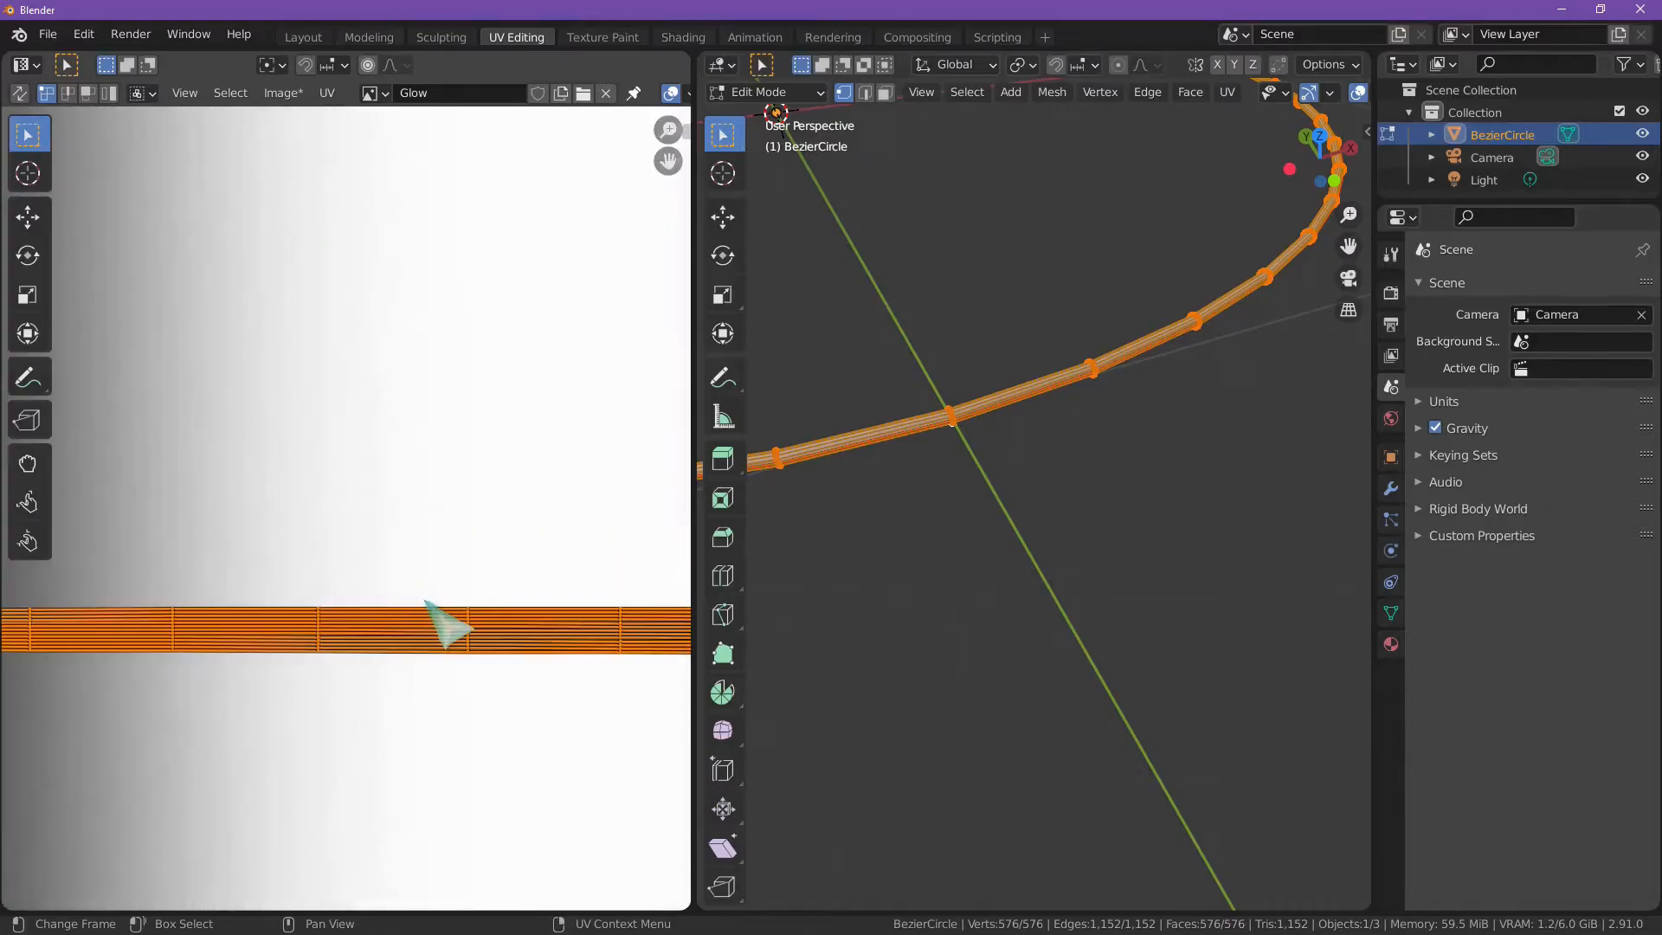
pyautogui.scroll(-9, 467, 554)
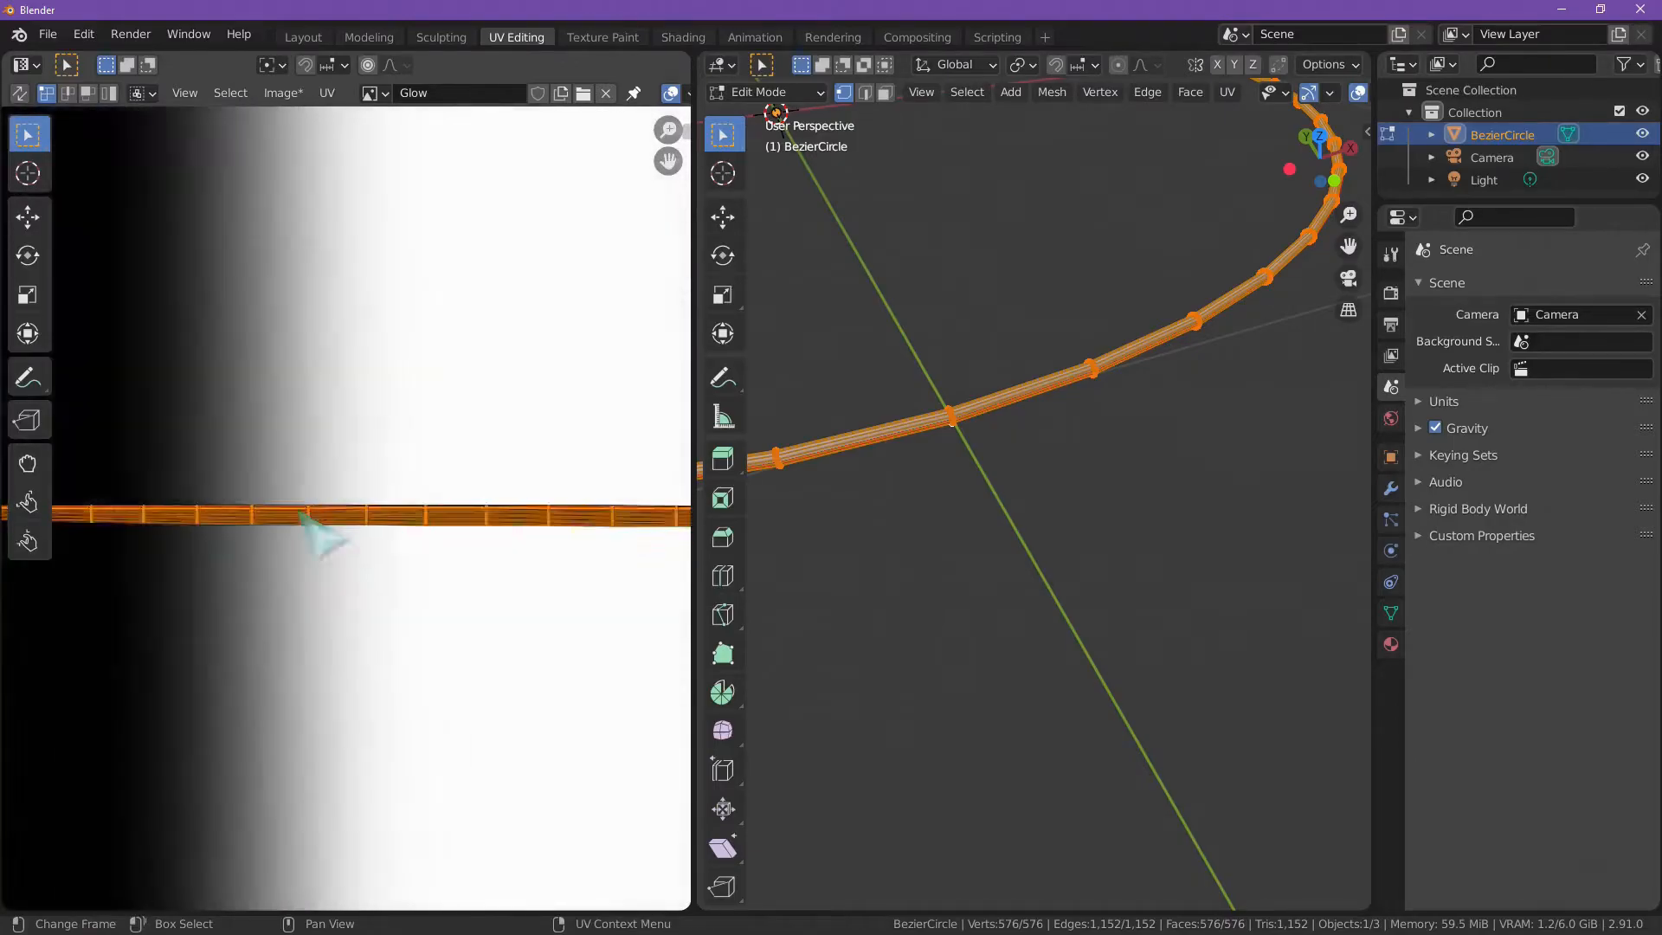
pyautogui.scroll(-2, 450, 528)
pyautogui.scroll(6, 472, 562)
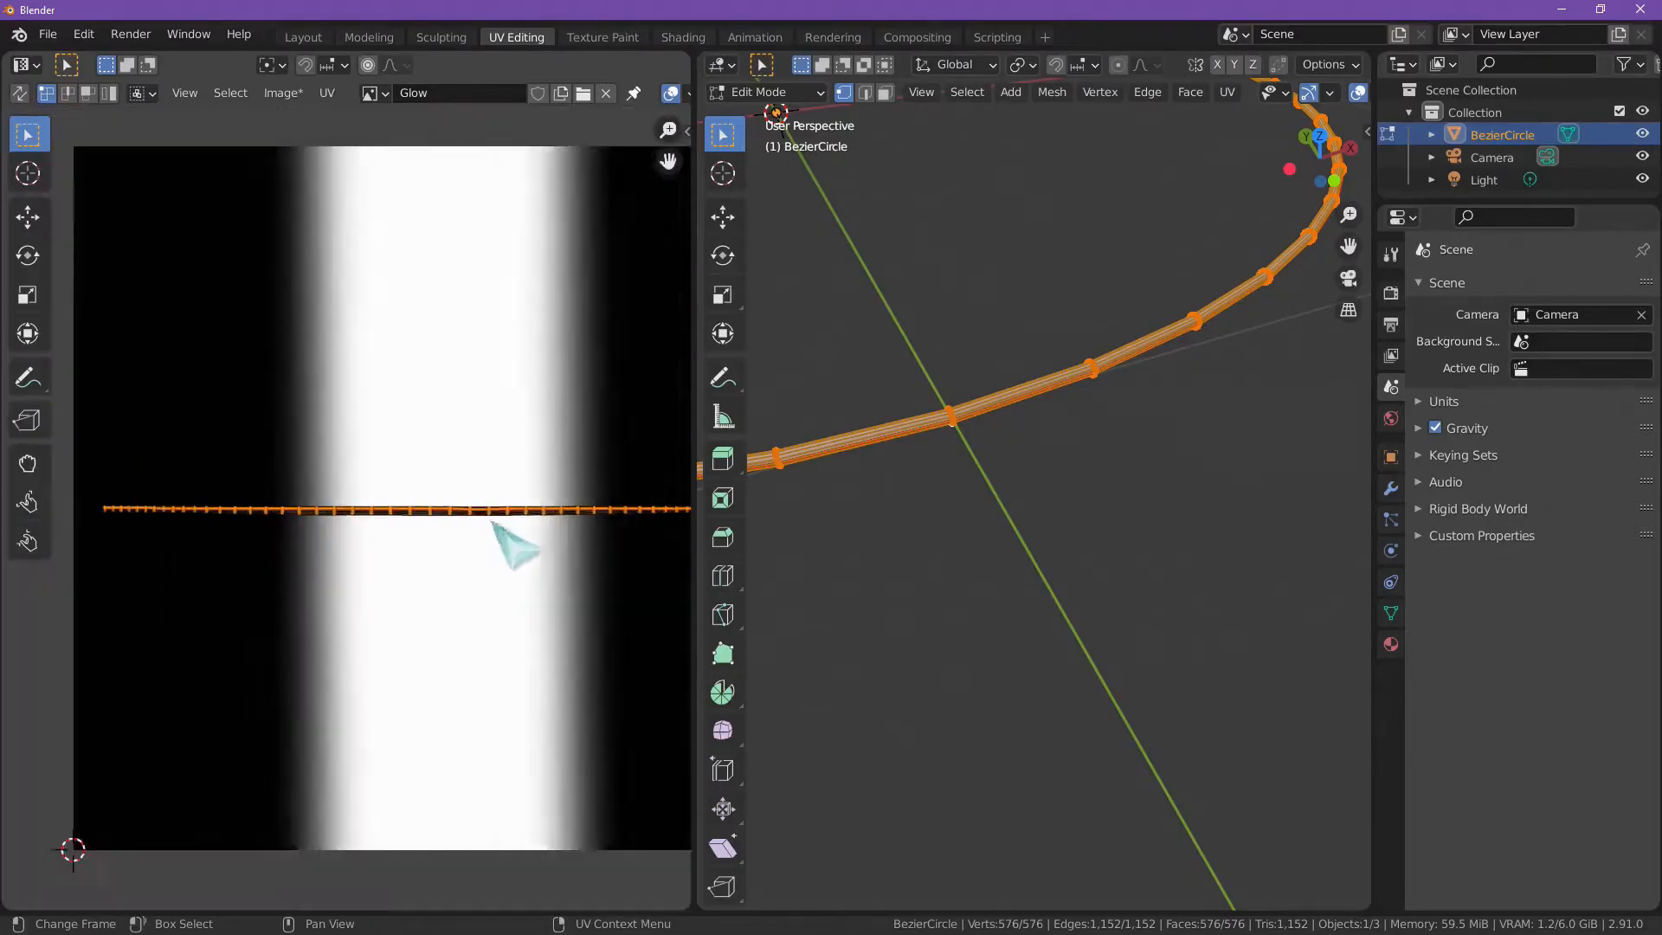
pyautogui.scroll(-4, 508, 537)
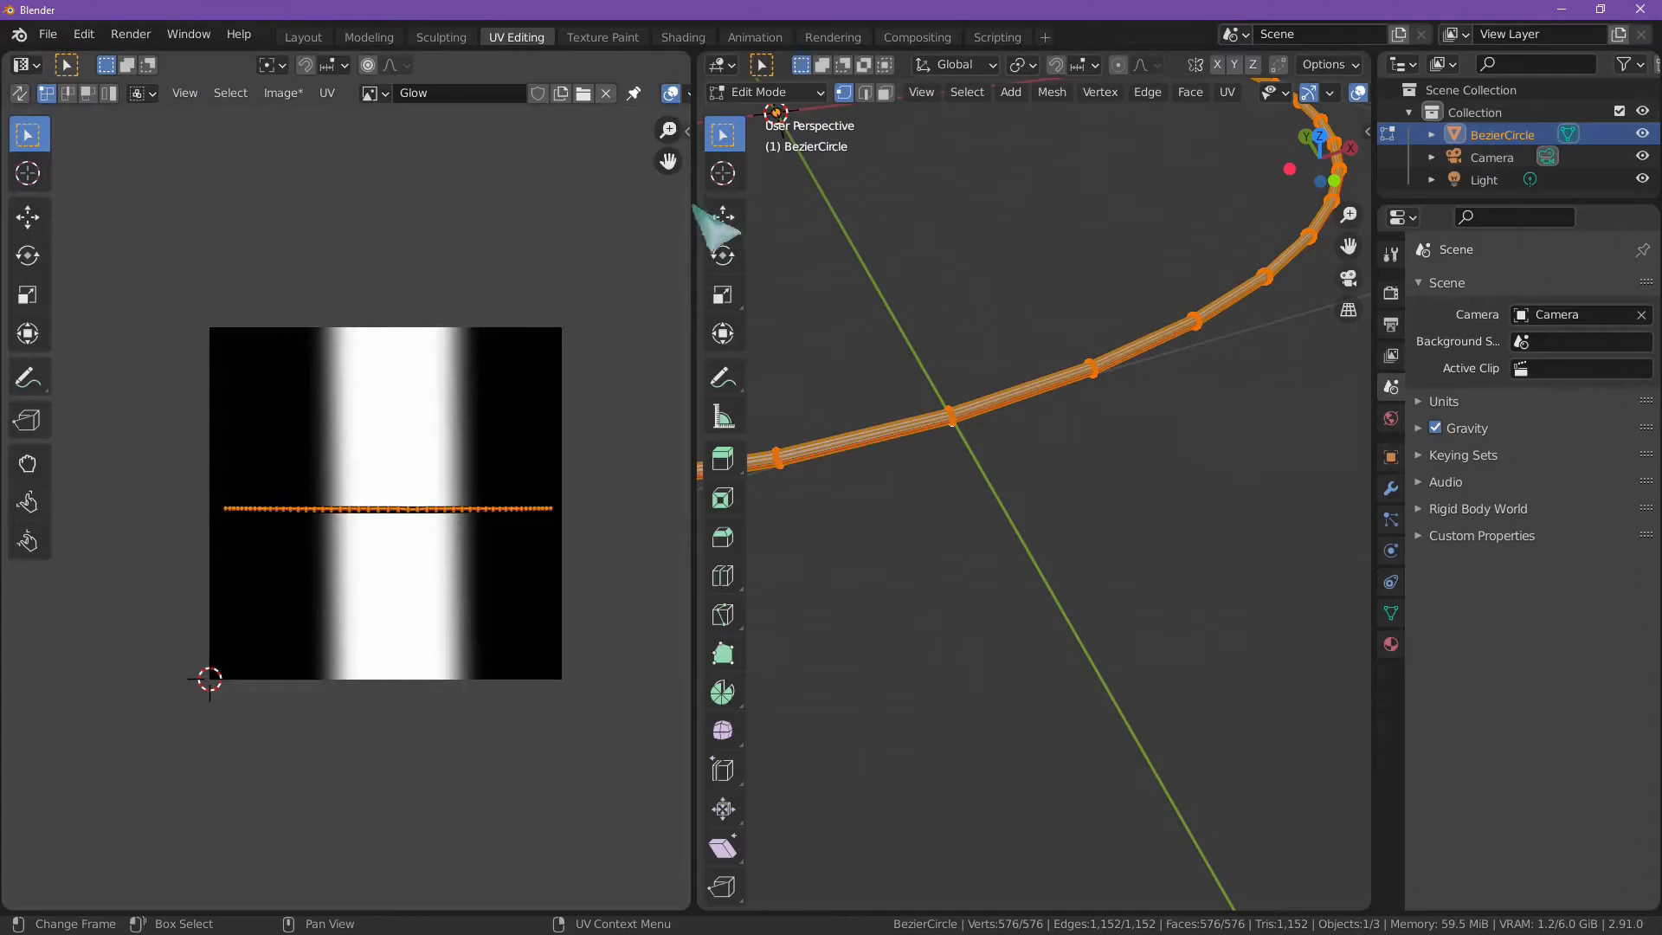
# Step: Switch to the Shading workspace and show the whole ring in solid viewport shading
pyautogui.click(683, 37)
pyautogui.scroll(4, 838, 367)
pyautogui.scroll(-2, 844, 365)
pyautogui.scroll(3, 900, 368)
pyautogui.moveTo(957, 367); pyautogui.dragTo(947, 245, button='middle')
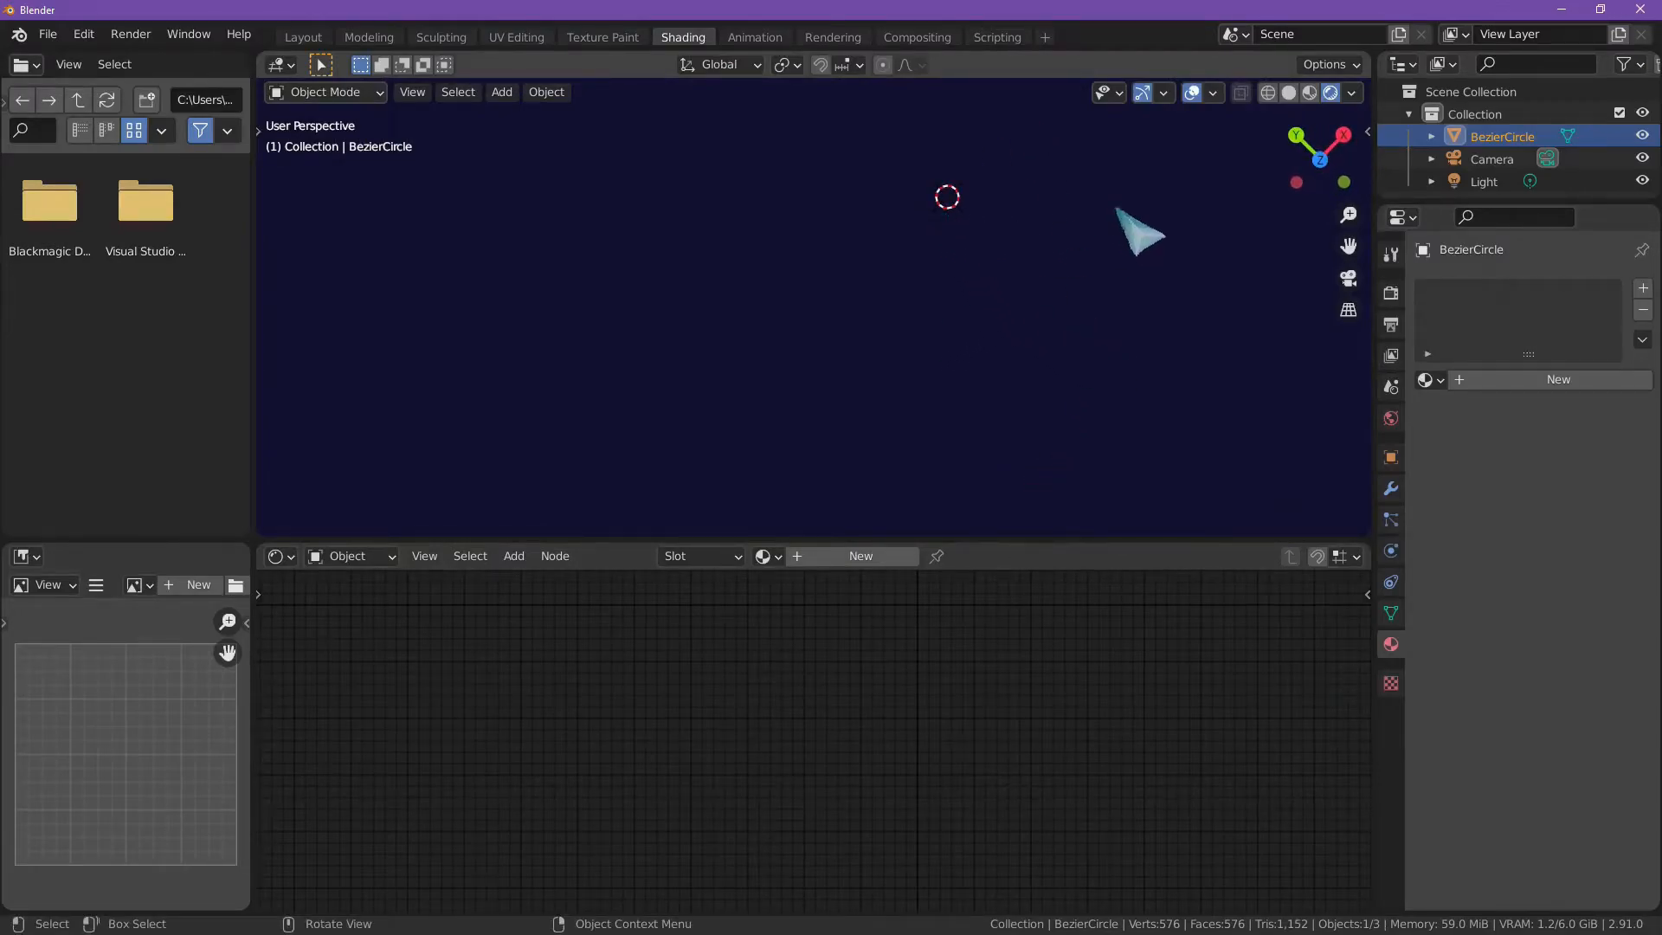
pyautogui.click(1288, 93)
pyautogui.scroll(-8, 1064, 271)
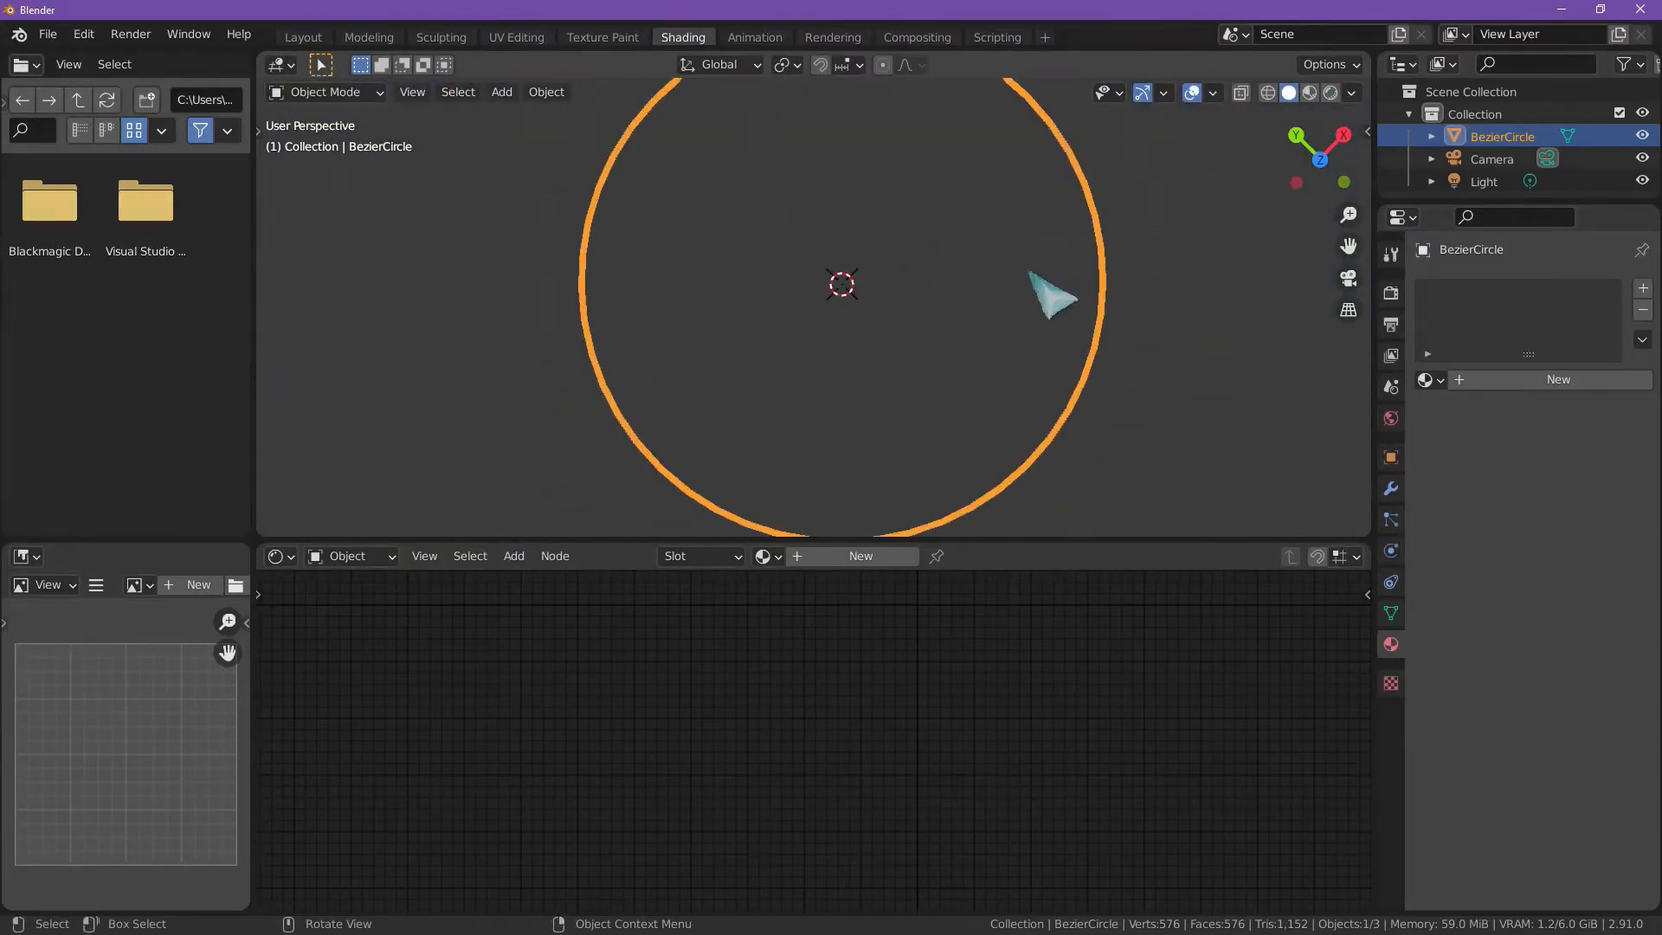
pyautogui.scroll(-3, 952, 318)
pyautogui.moveTo(931, 327); pyautogui.dragTo(883, 315, button='middle')
pyautogui.scroll(3, 883, 315)
pyautogui.scroll(-2, 878, 324)
pyautogui.scroll(2, 876, 334)
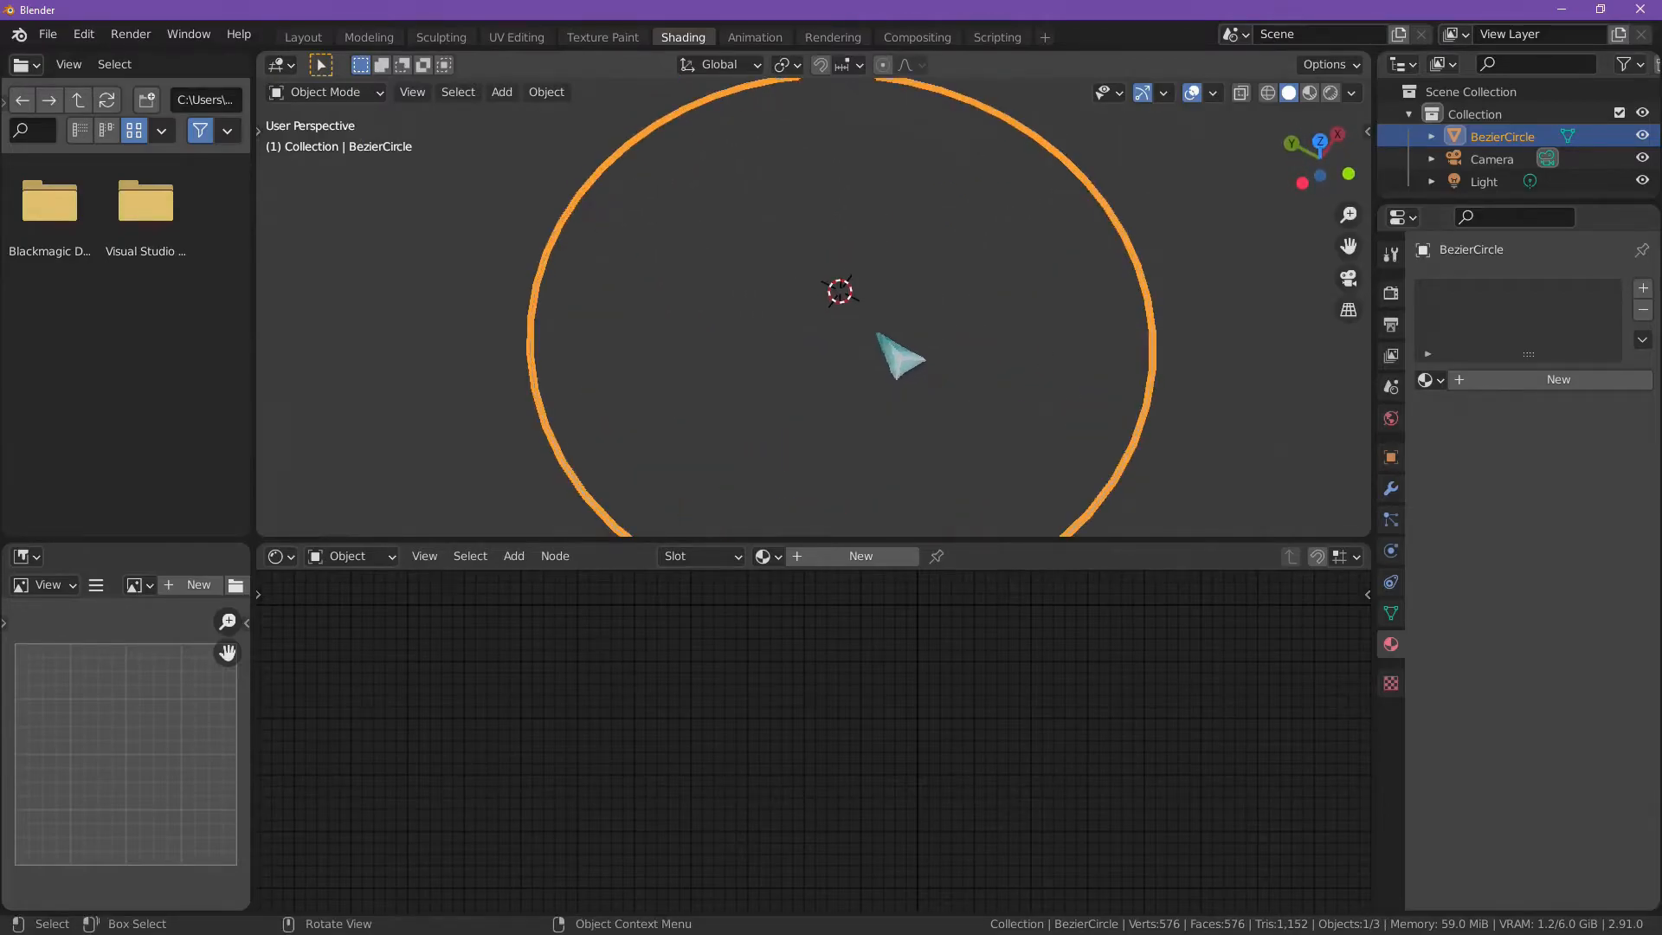
pyautogui.scroll(-2, 876, 332)
# Step: Assign the existing glow material Material.001 to the ring
pyautogui.click(491, 285)
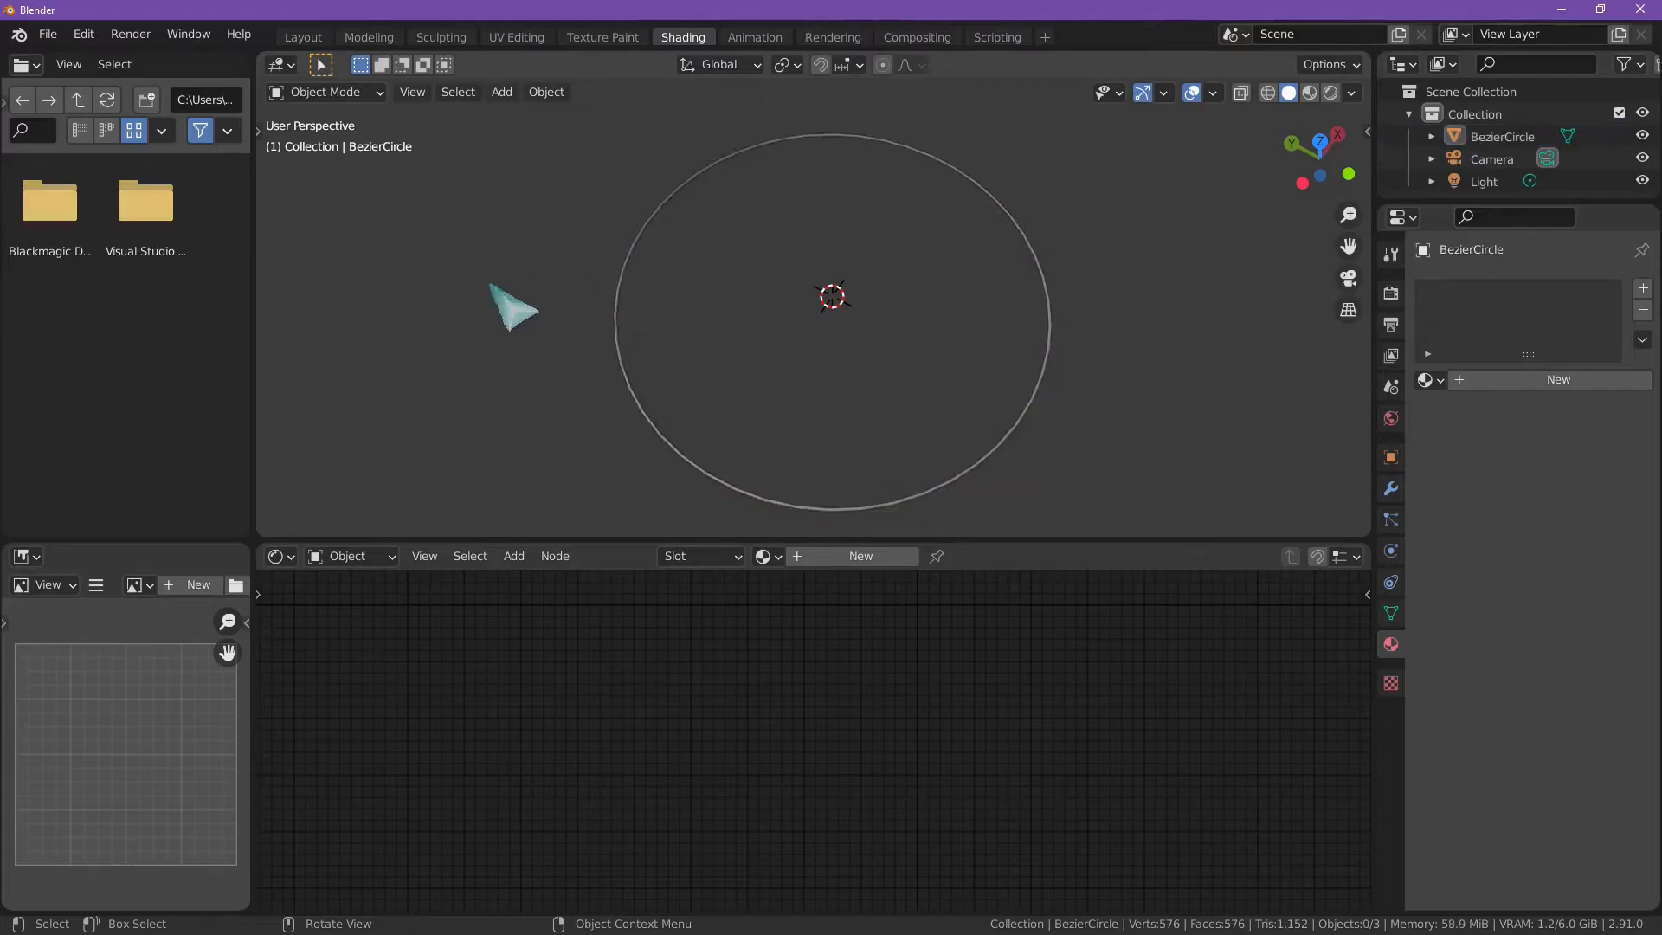
pyautogui.click(744, 492)
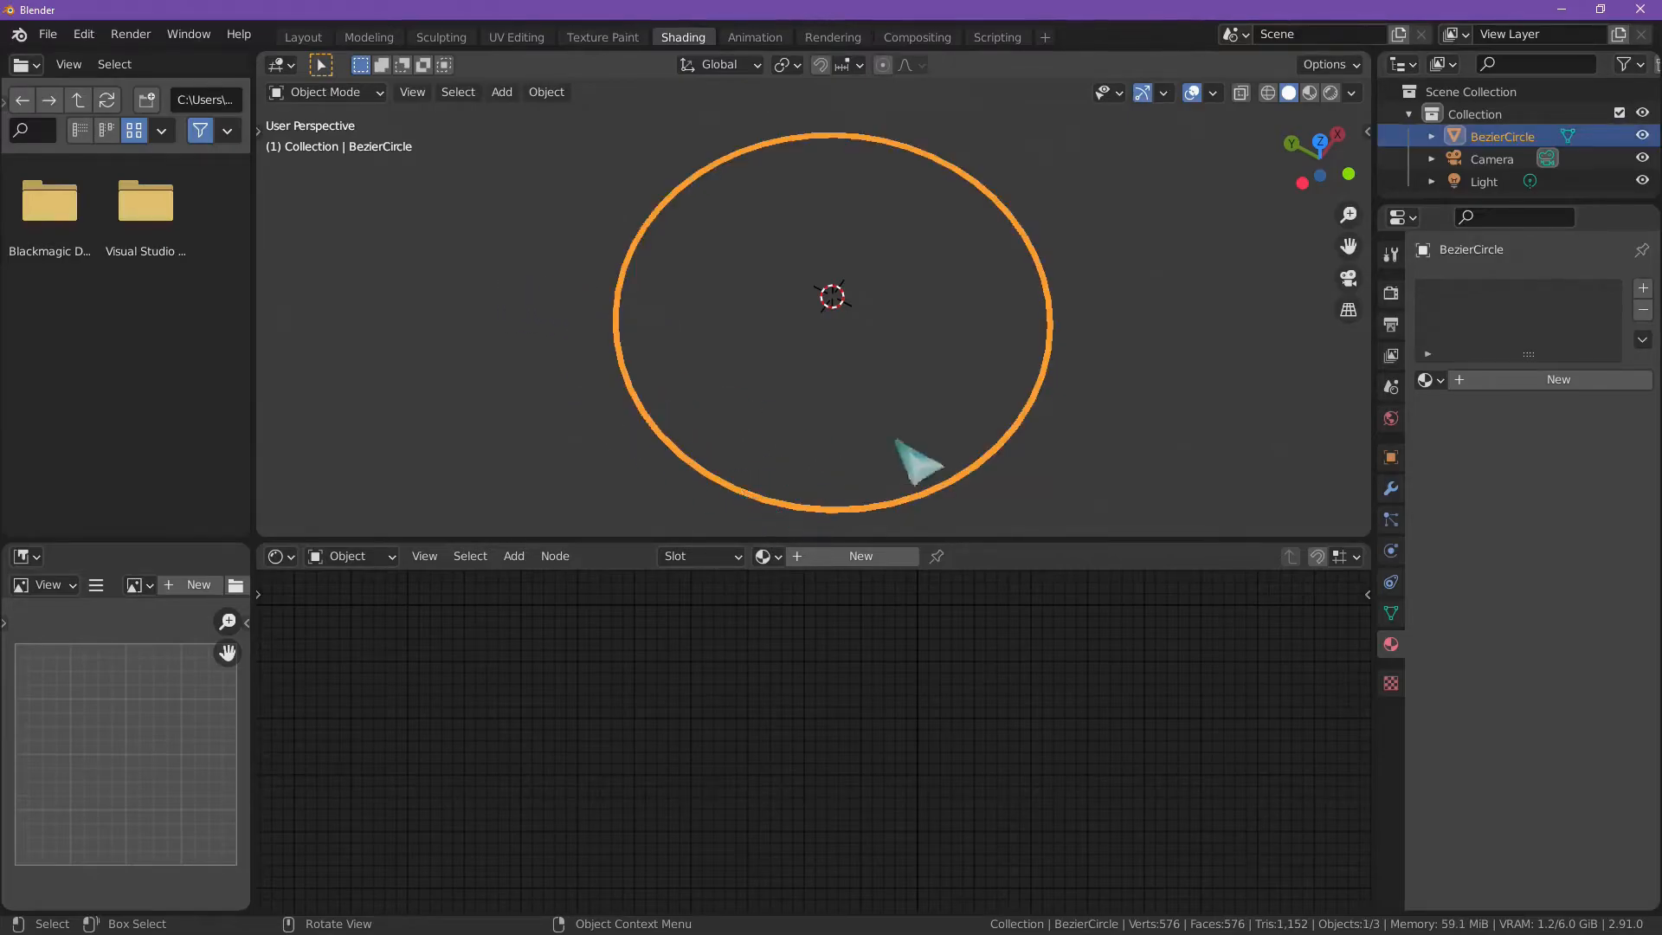
pyautogui.click(772, 556)
pyautogui.click(813, 605)
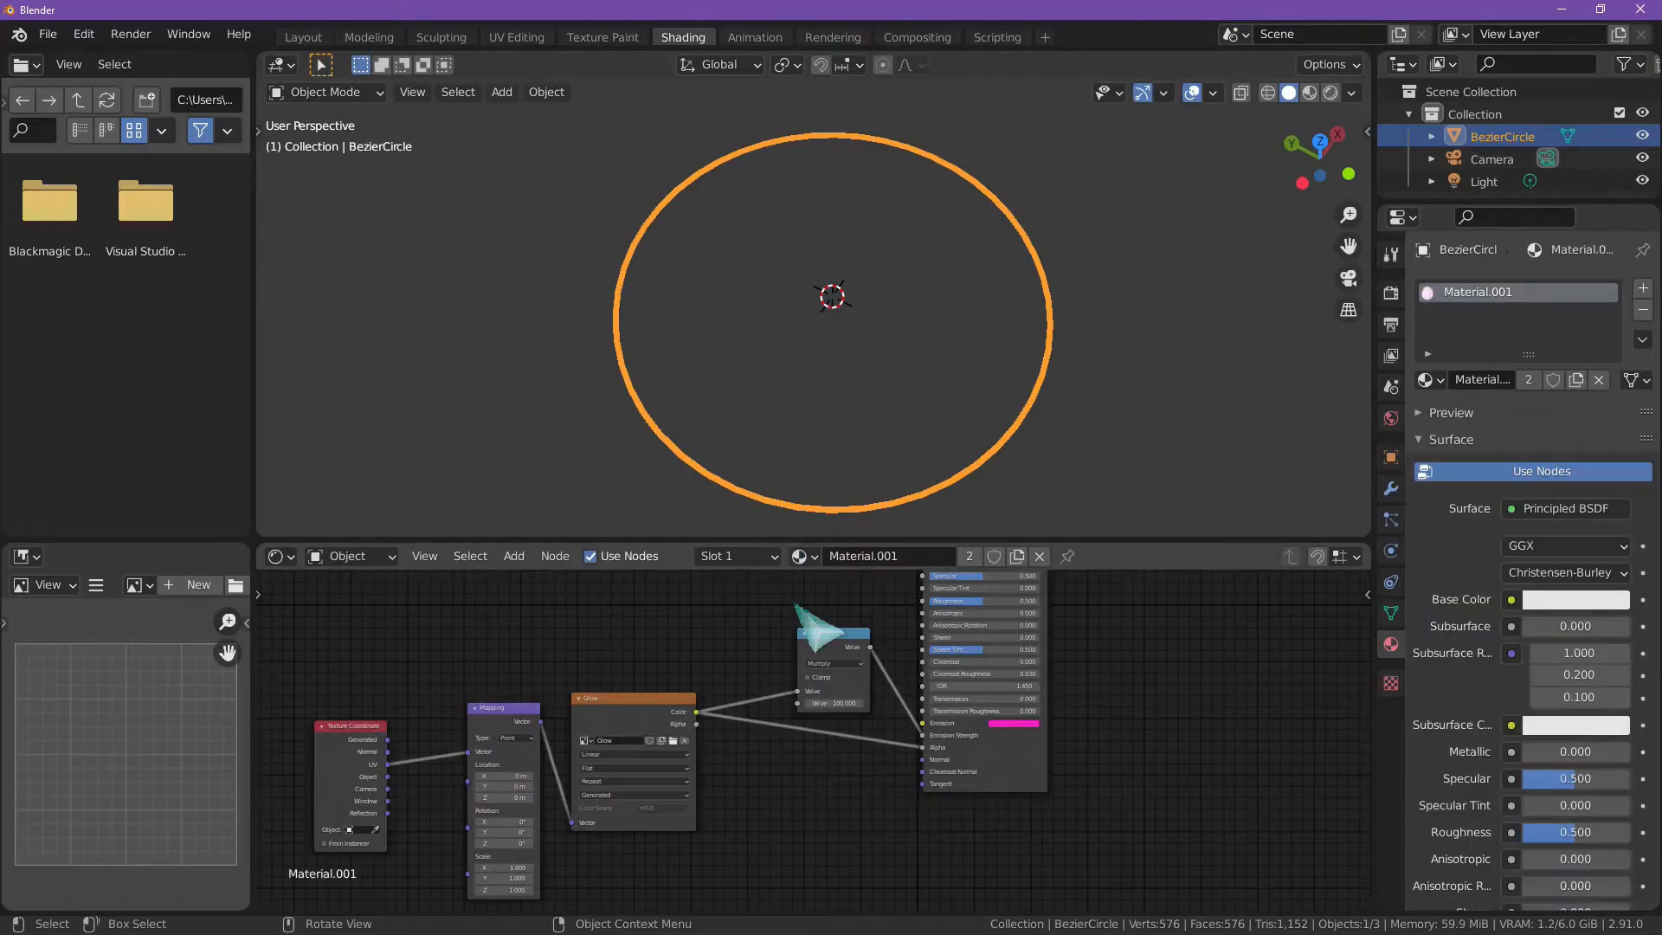
# Step: Preview the ring in rendered shading and try sliding the Mapping node's X location to shift the glow along it
pyautogui.click(1066, 485)
pyautogui.scroll(2, 983, 494)
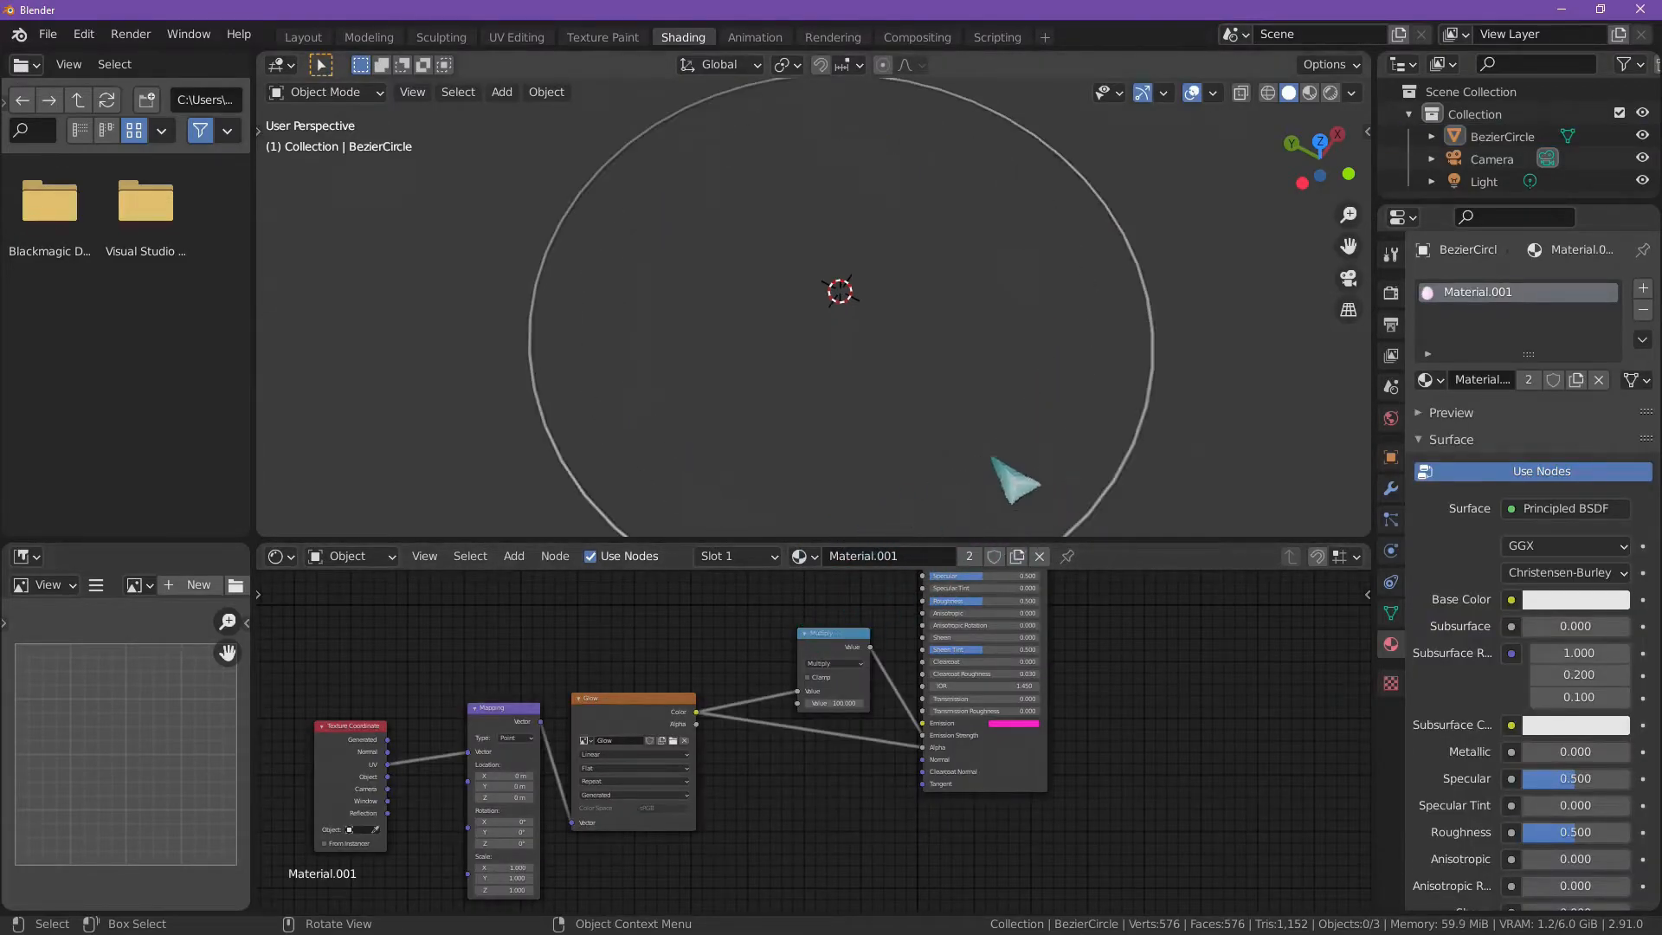
pyautogui.click(1331, 94)
pyautogui.scroll(-3, 1036, 323)
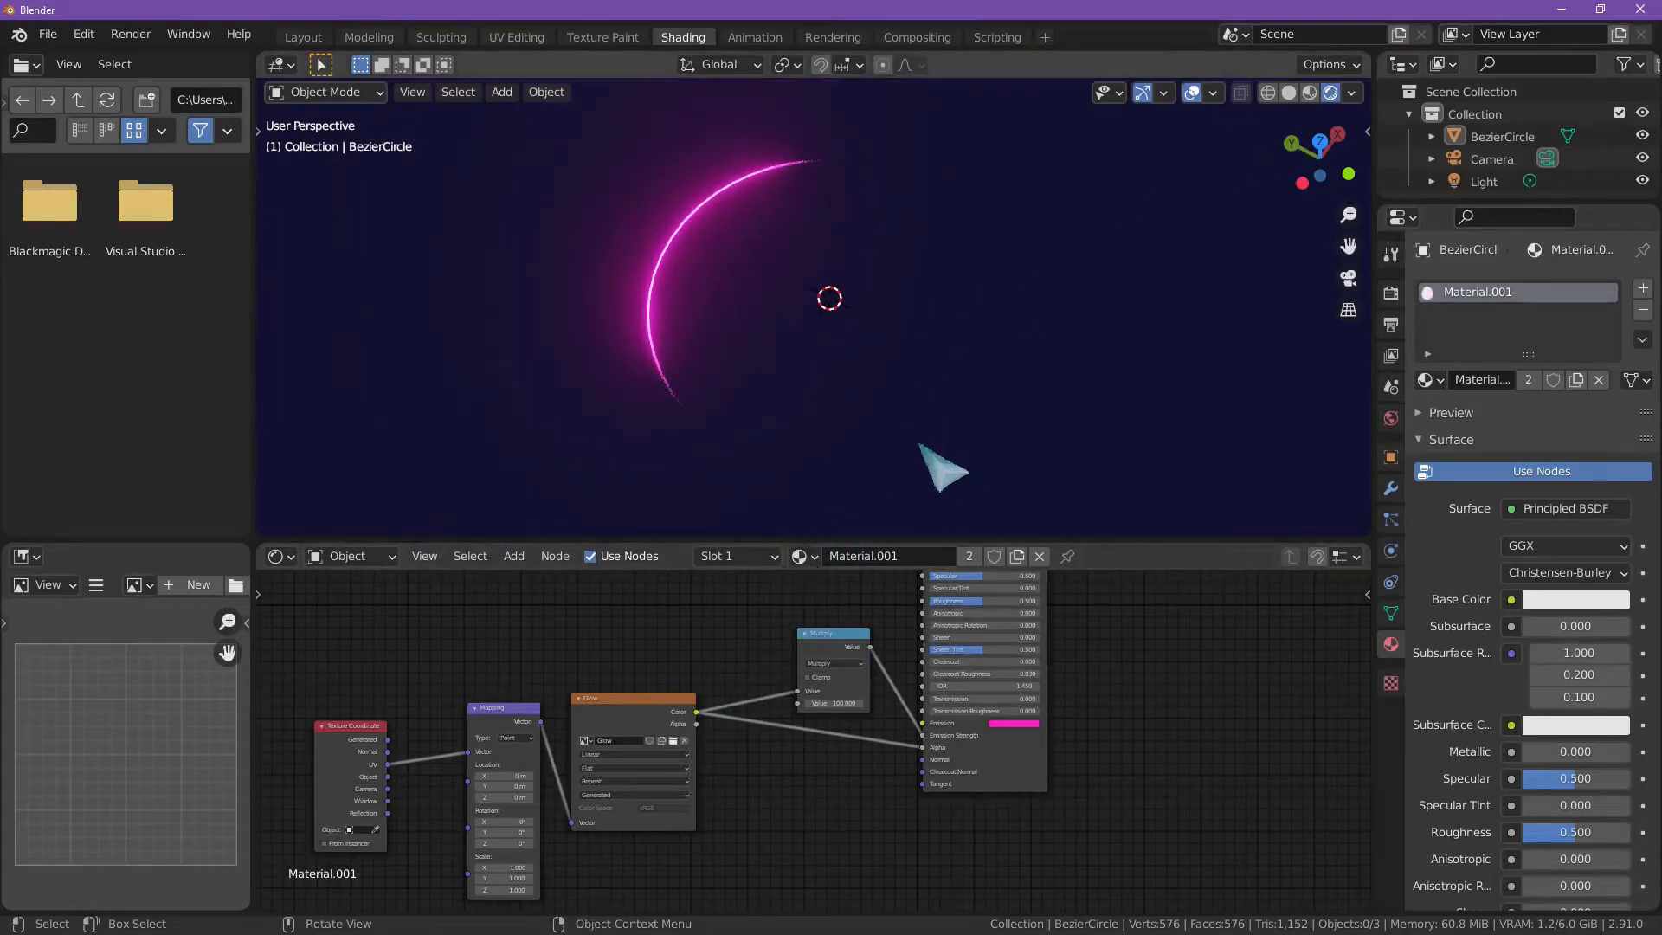
pyautogui.moveTo(568, 151); pyautogui.dragTo(838, 381)
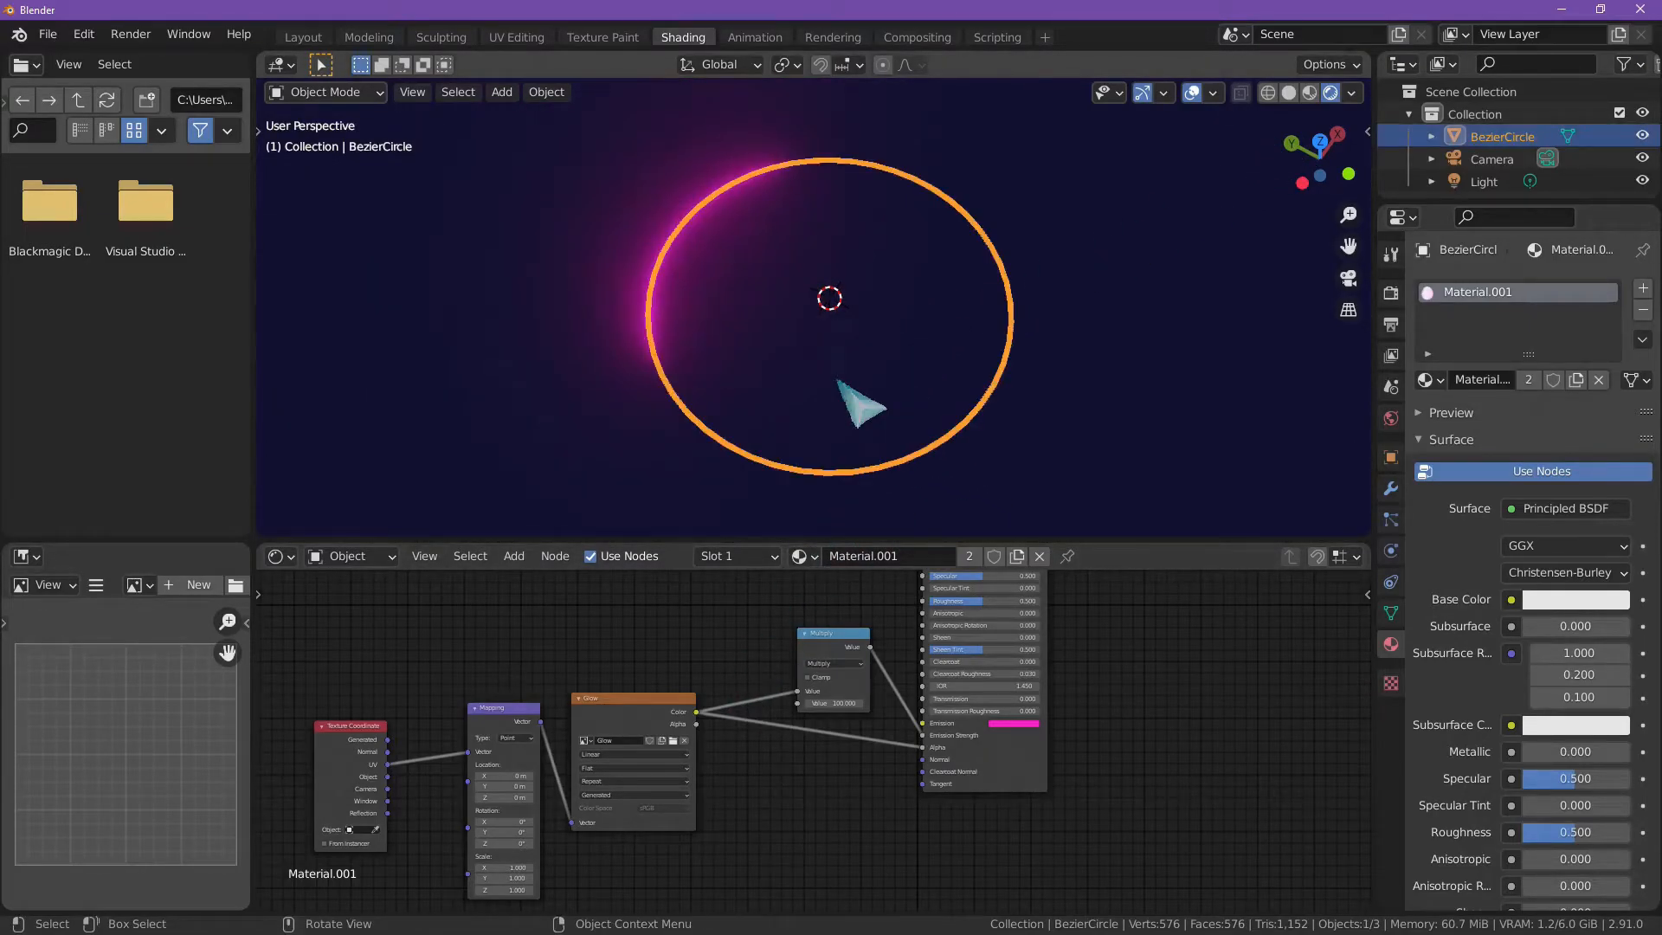
pyautogui.click(1118, 379)
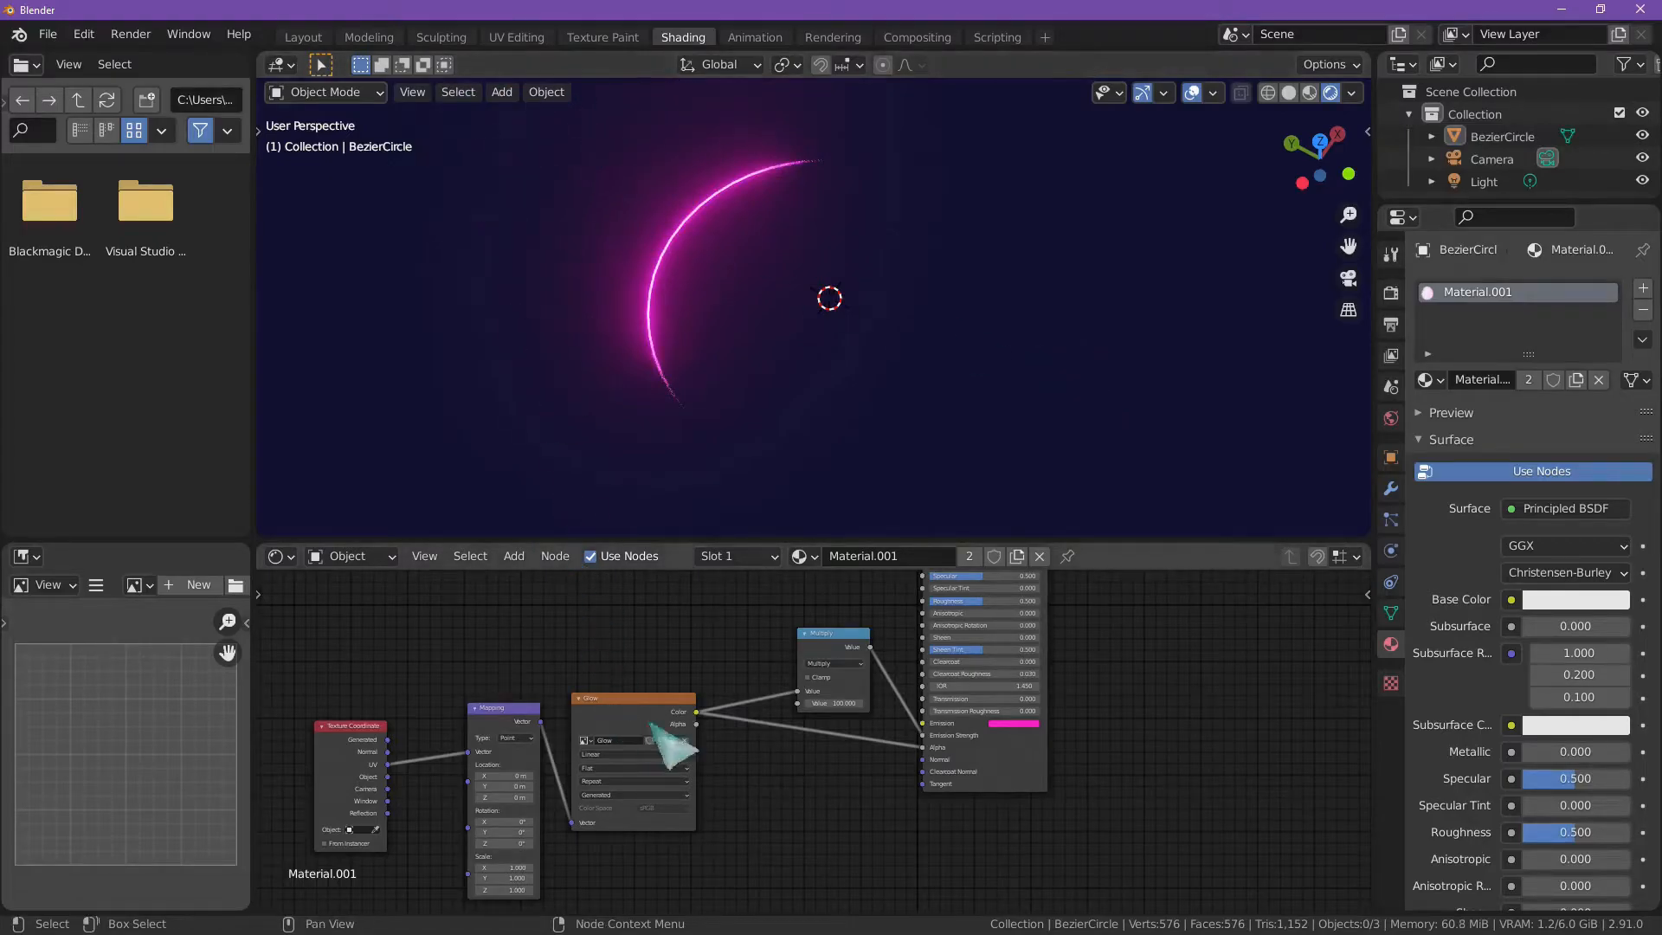
pyautogui.moveTo(502, 779)
pyautogui.mouseDown()
pyautogui.moveTo(623, 779)
pyautogui.moveTo(505, 776)
pyautogui.mouseUp()
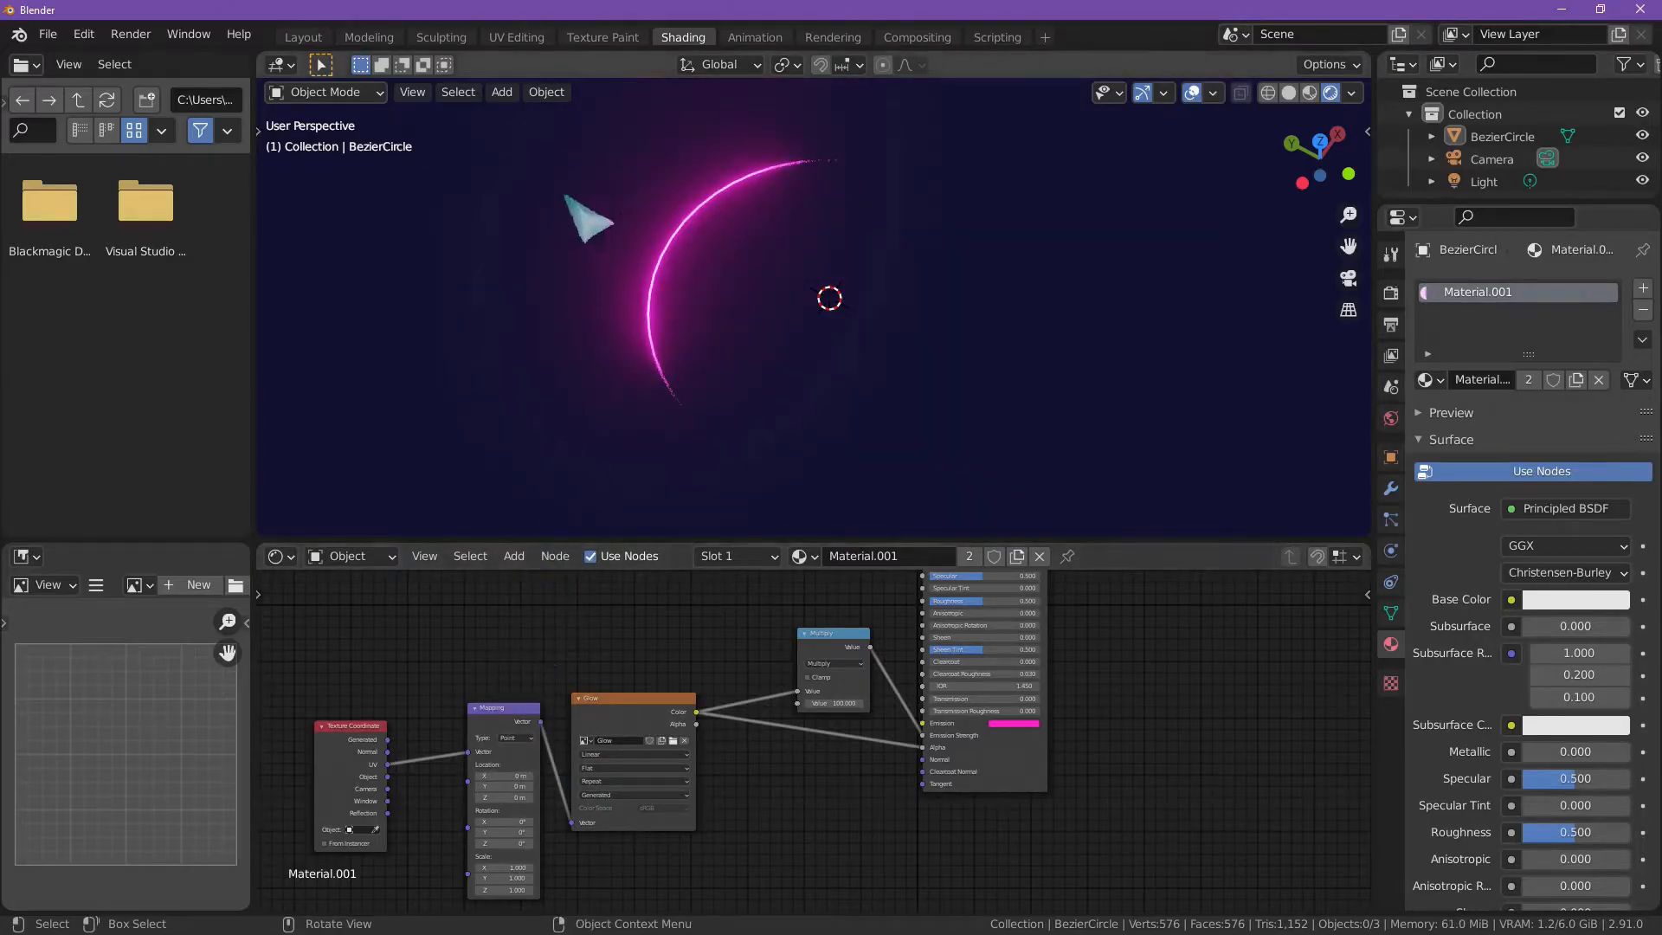
# Step: Inspect the ring mesh from the top in the UV Editing workspace
pyautogui.click(528, 38)
pyautogui.scroll(-5, 790, 541)
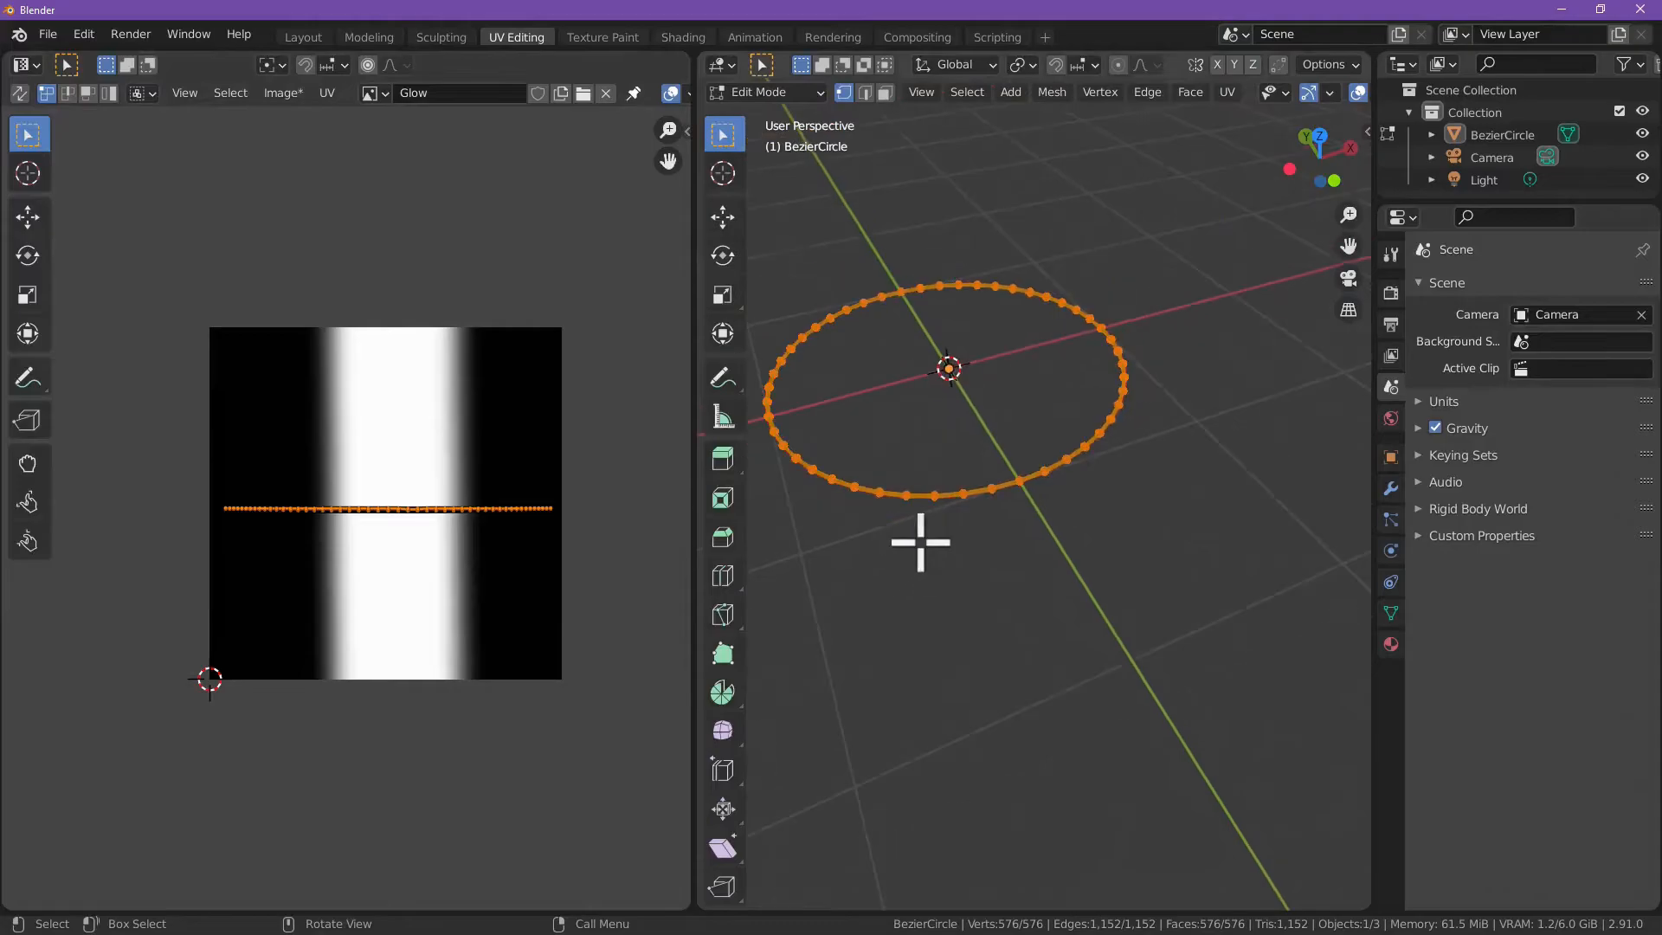
pyautogui.click(1318, 136)
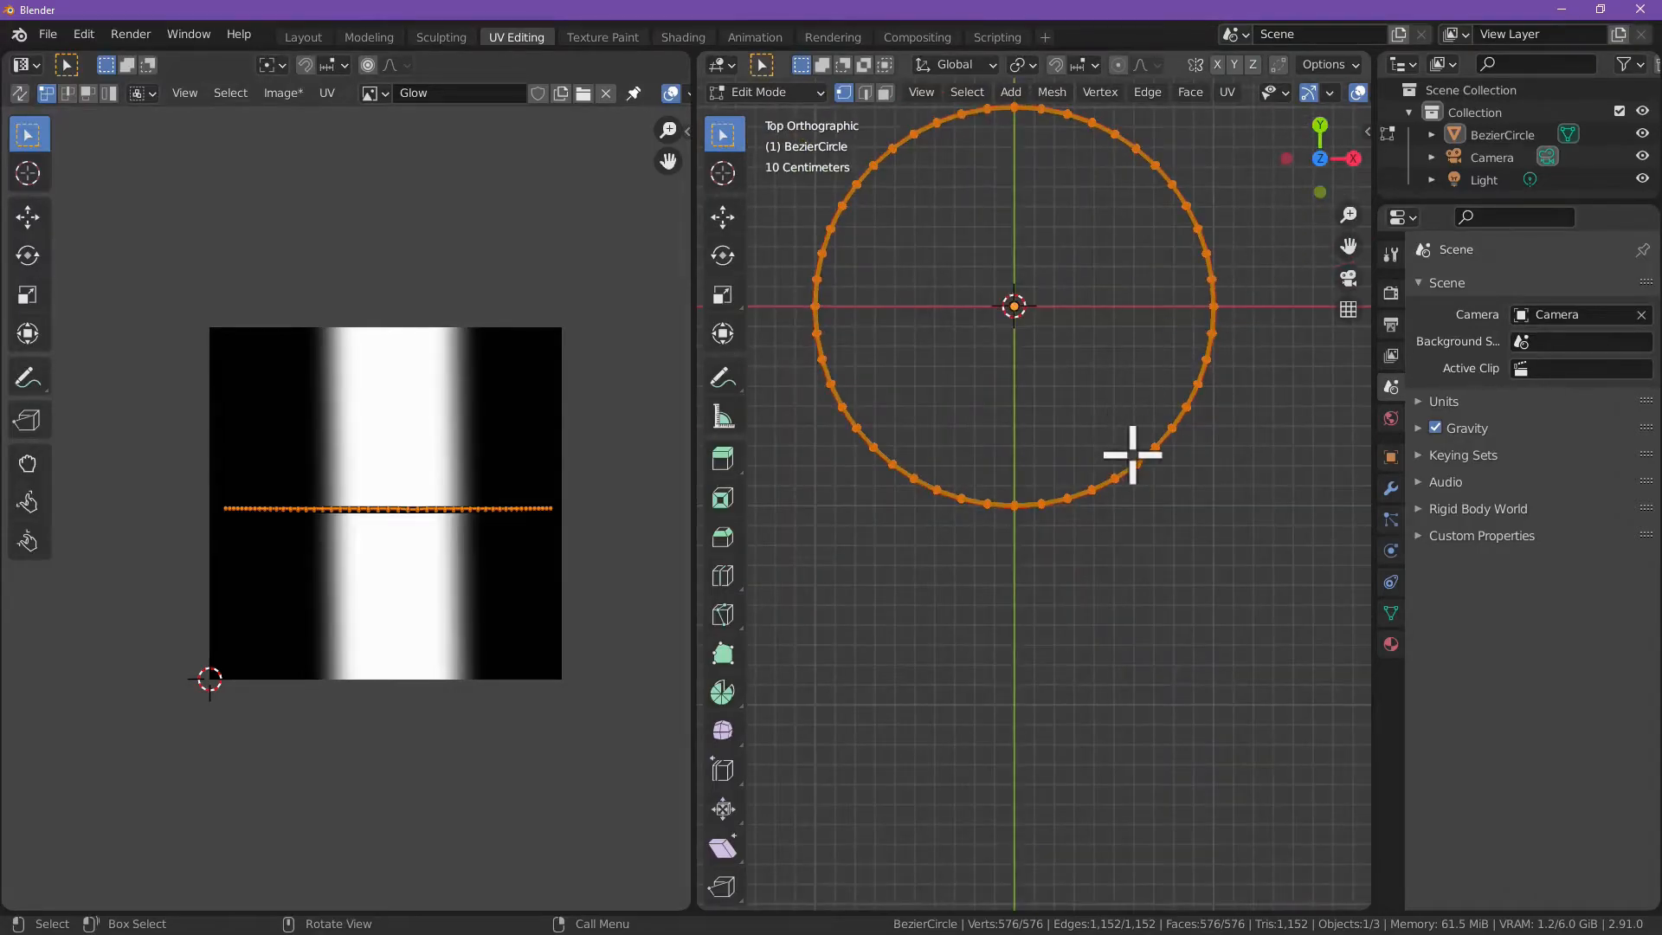
pyautogui.scroll(4, 1132, 453)
pyautogui.keyDown('shift'); pyautogui.moveTo(1114, 390); pyautogui.dragTo(1083, 646, button='middle'); pyautogui.keyUp('shift')
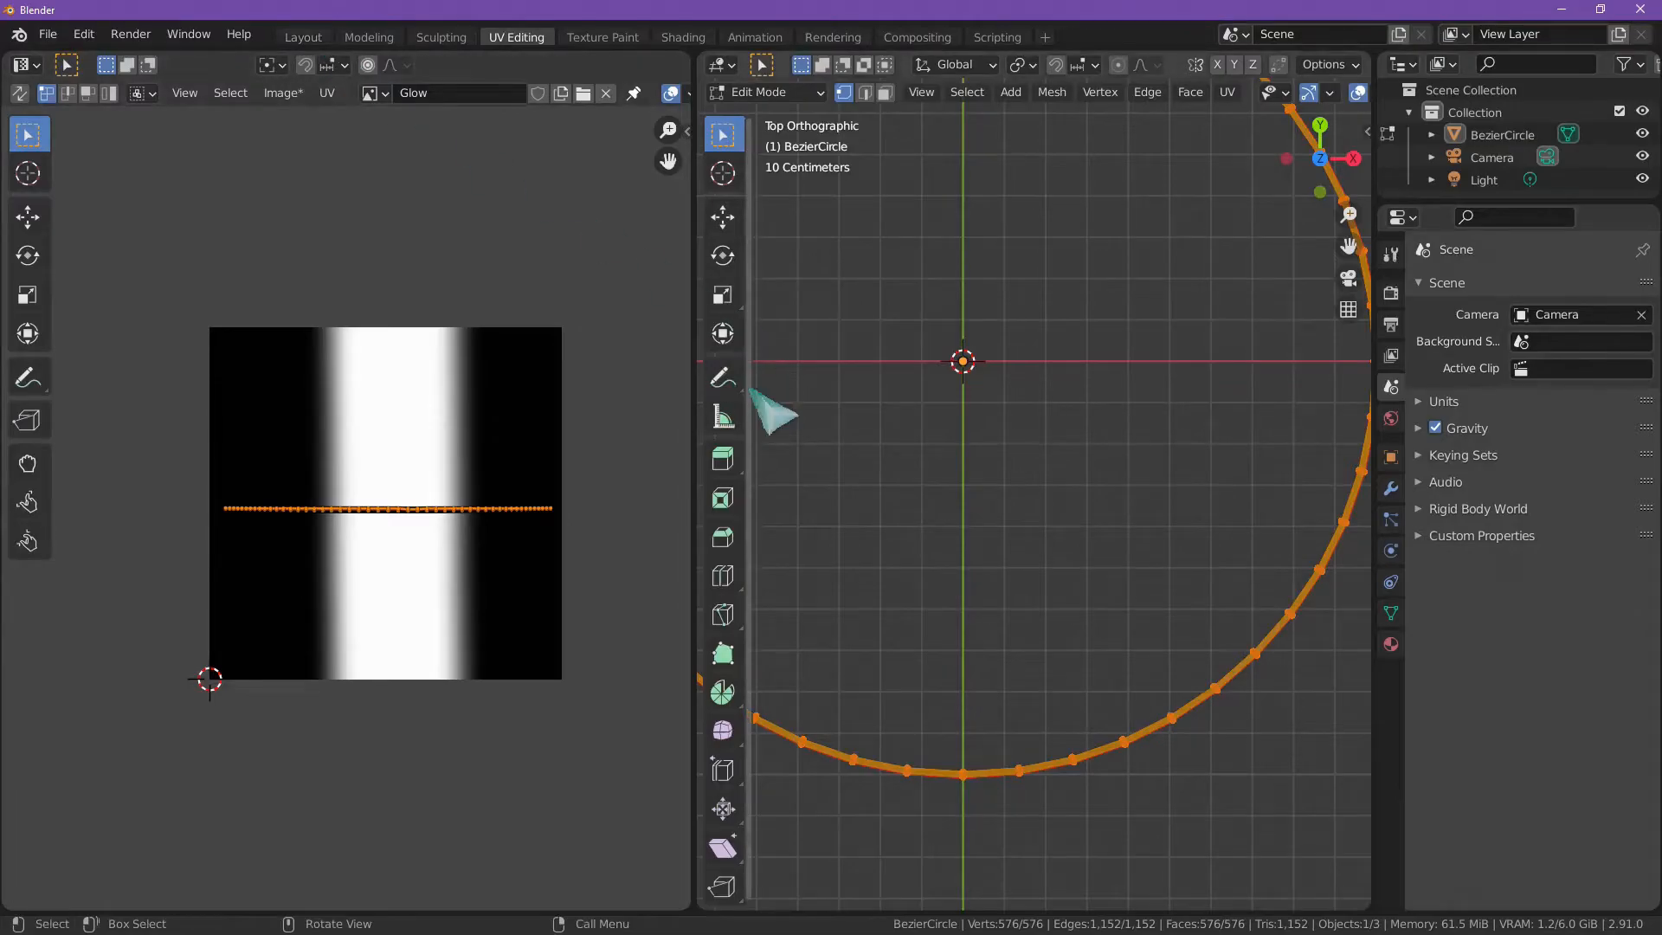
# Step: Open the ring in Edit Mode in the Layout workspace and view the full circle from the top
pyautogui.click(305, 37)
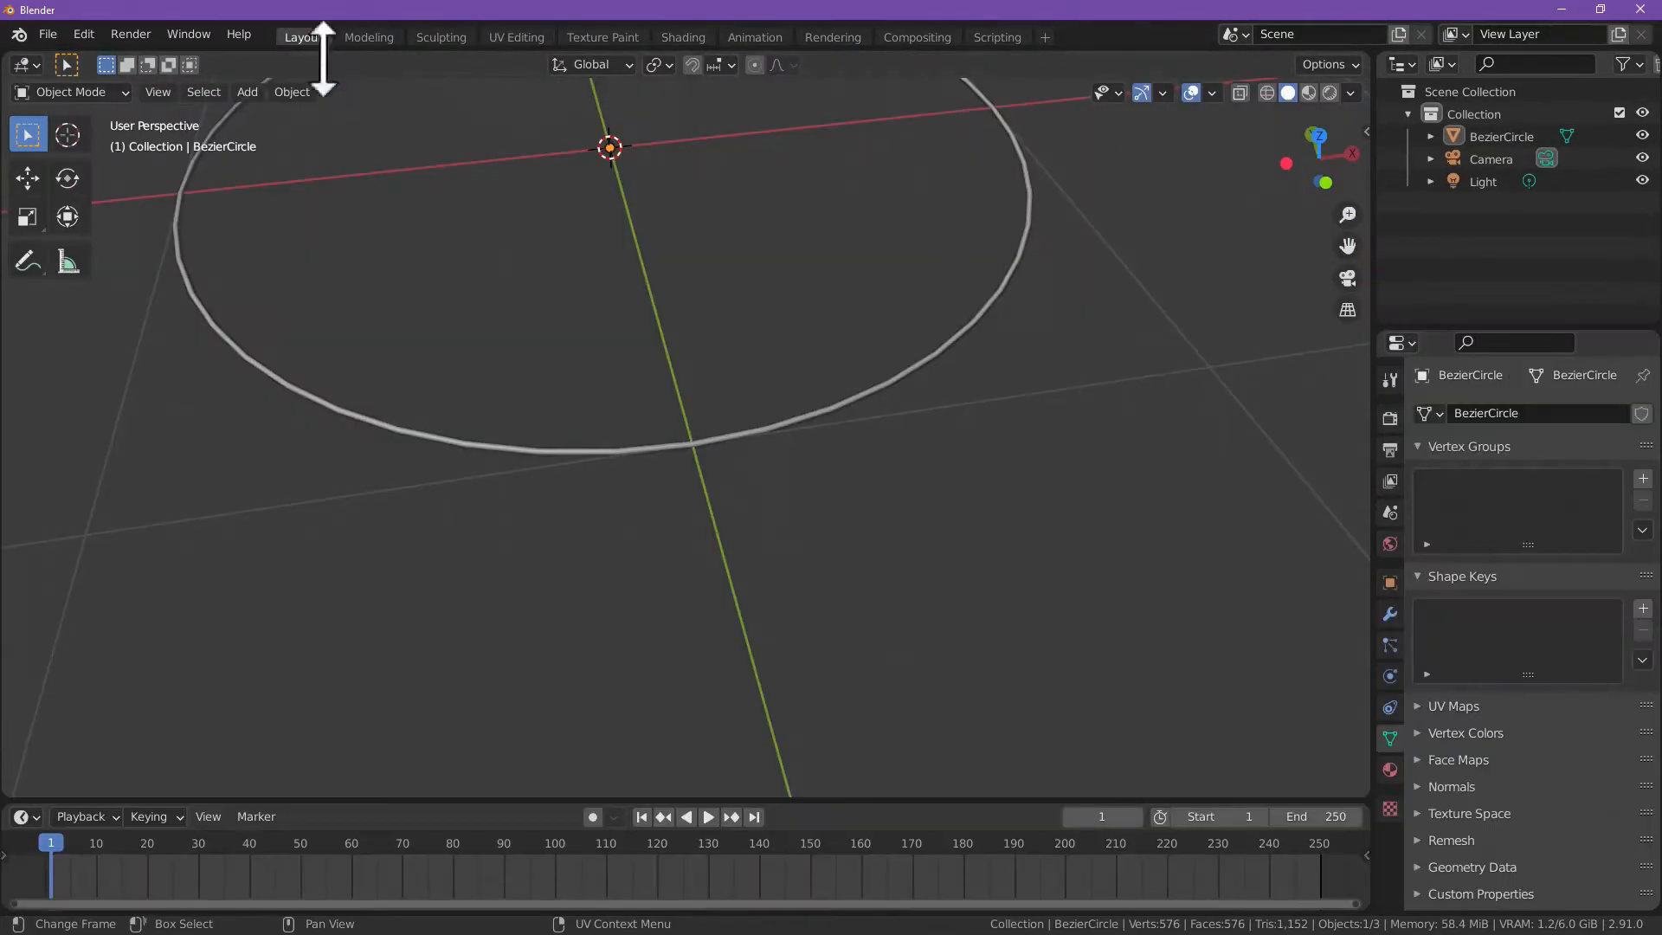
pyautogui.click(648, 449)
pyautogui.hotkey('ctrl', 'Tab')
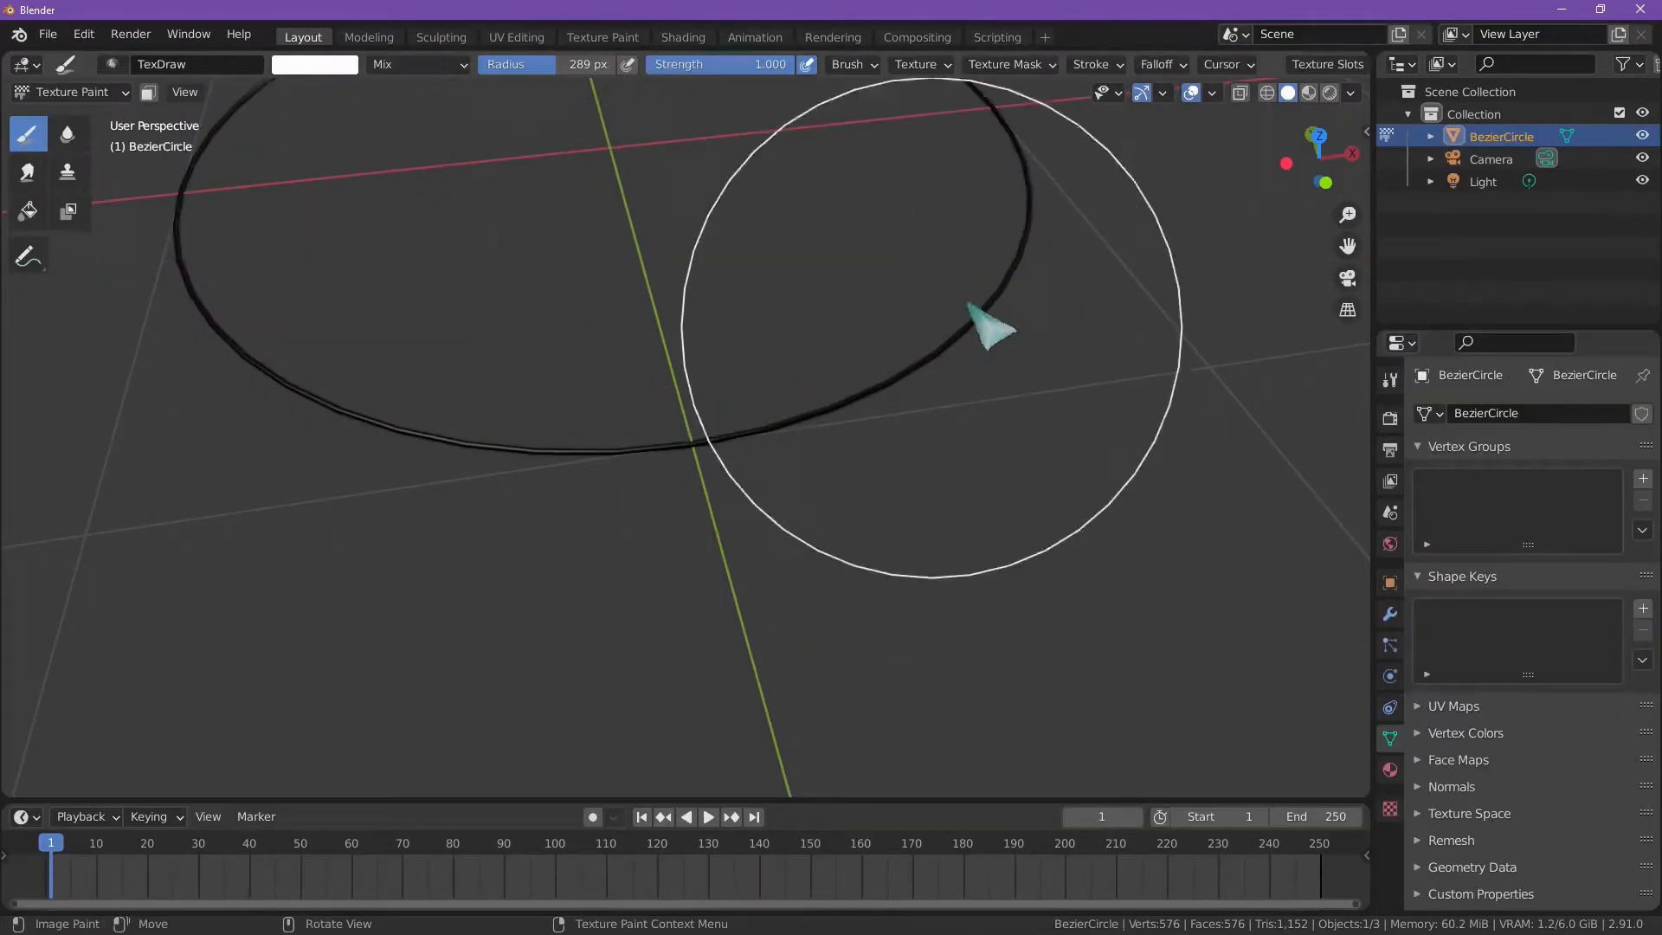
pyautogui.rightClick(708, 394)
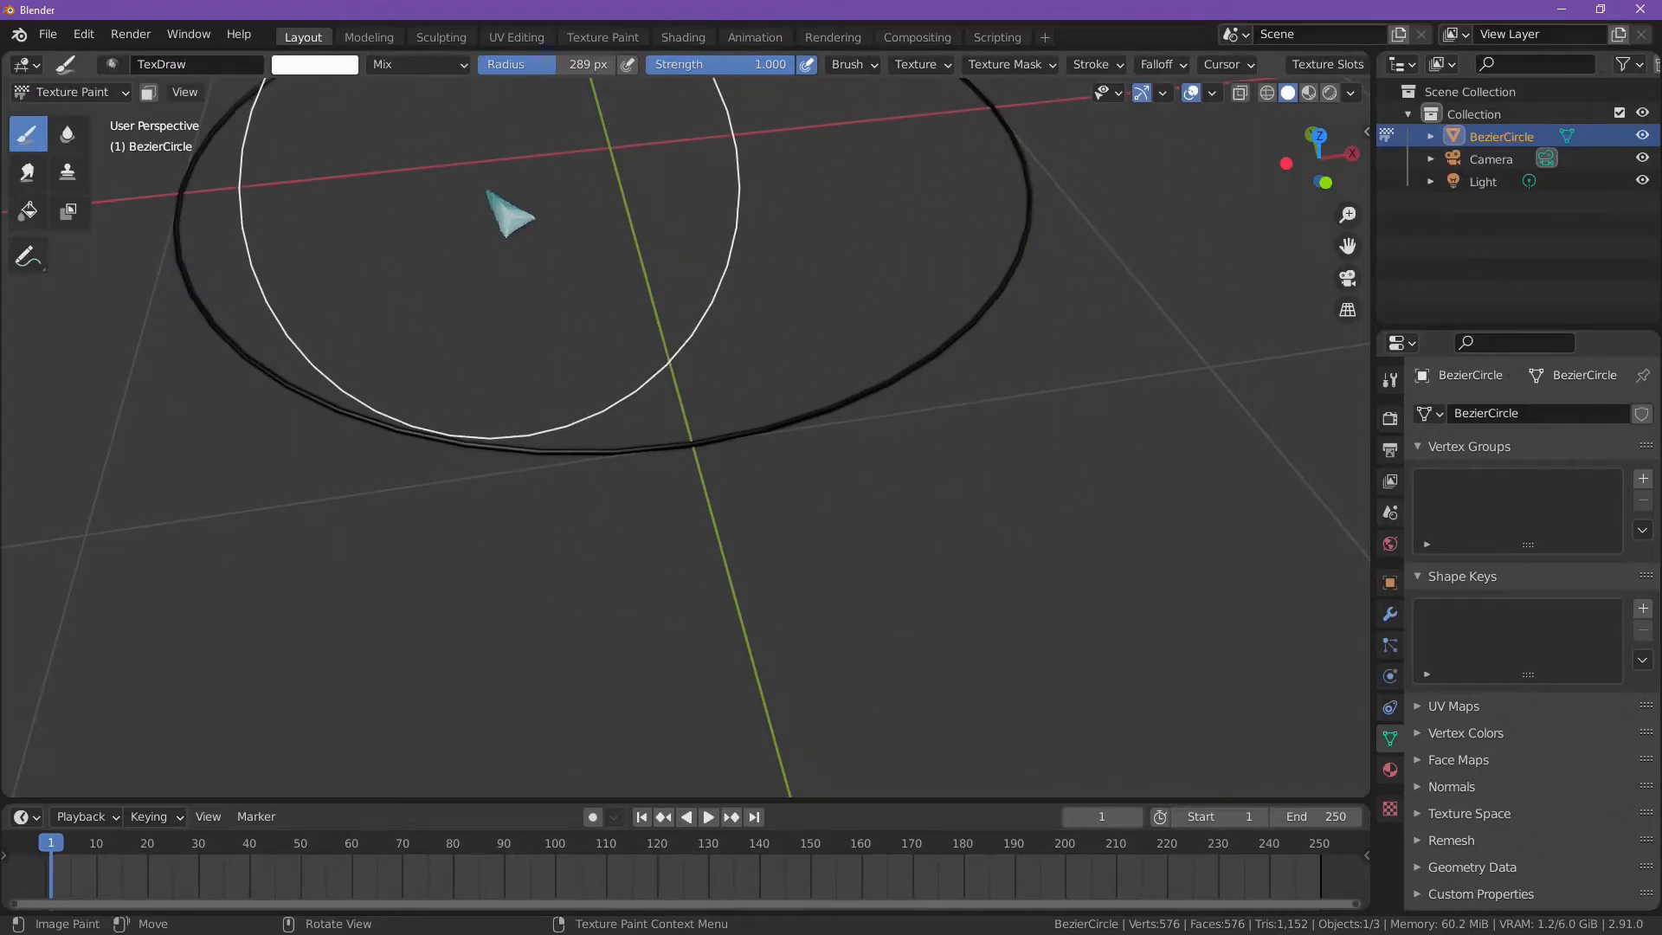
pyautogui.click(74, 91)
pyautogui.click(91, 141)
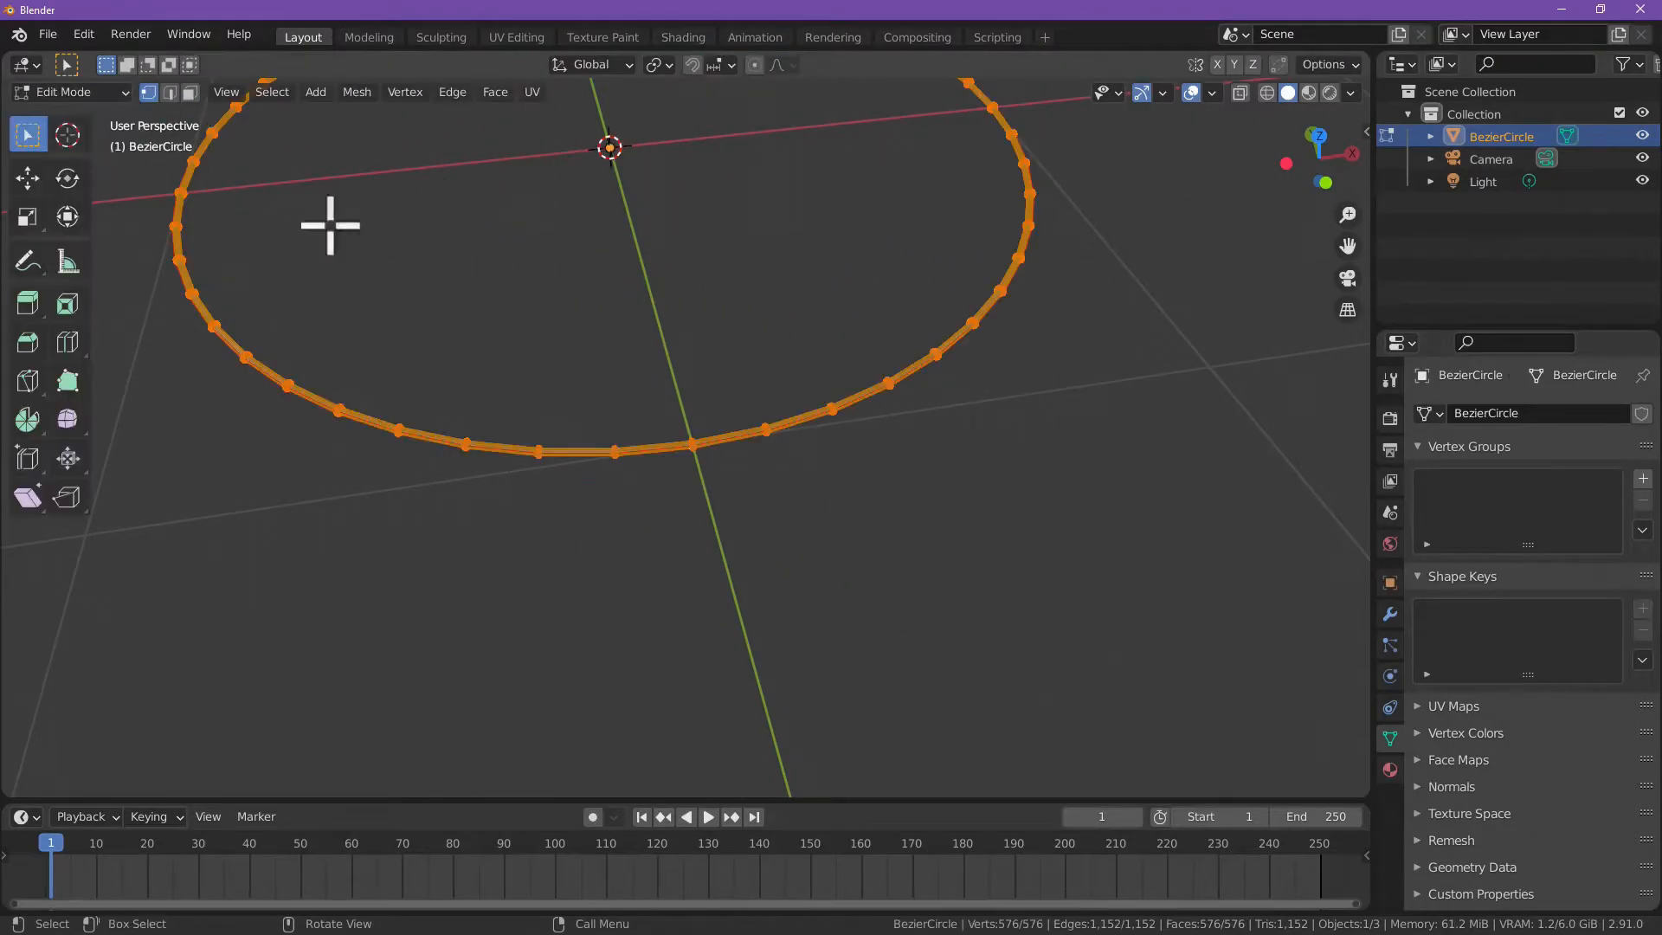
pyautogui.click(1317, 136)
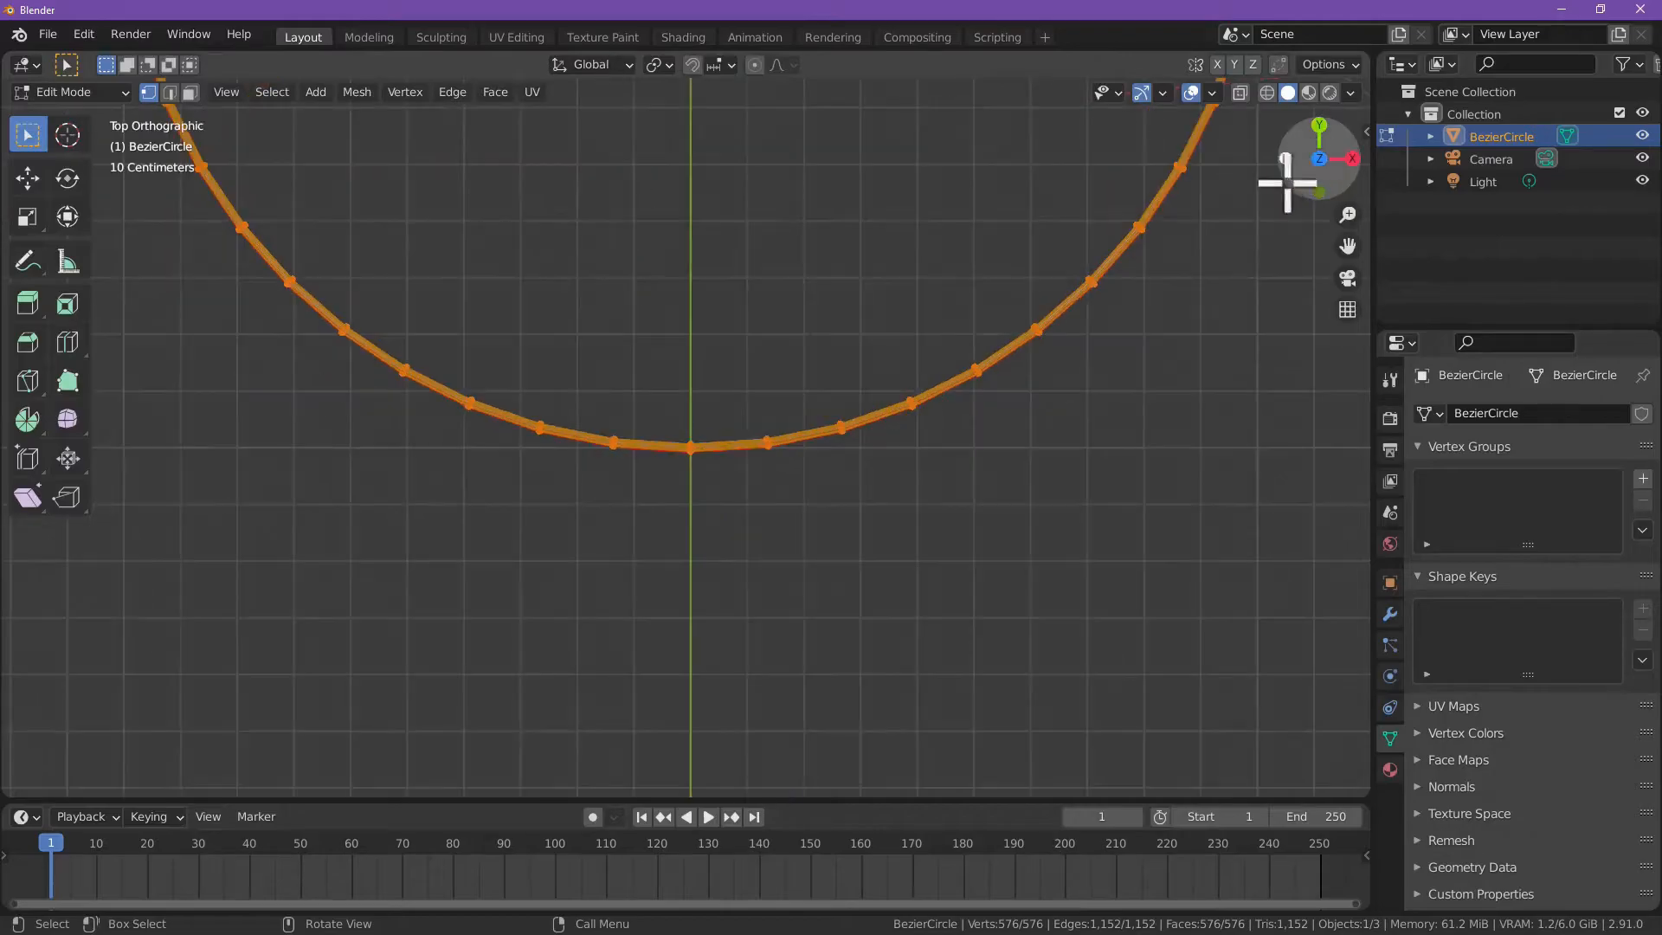
pyautogui.keyDown('shift'); pyautogui.moveTo(851, 332); pyautogui.dragTo(838, 537, button='middle'); pyautogui.keyUp('shift')
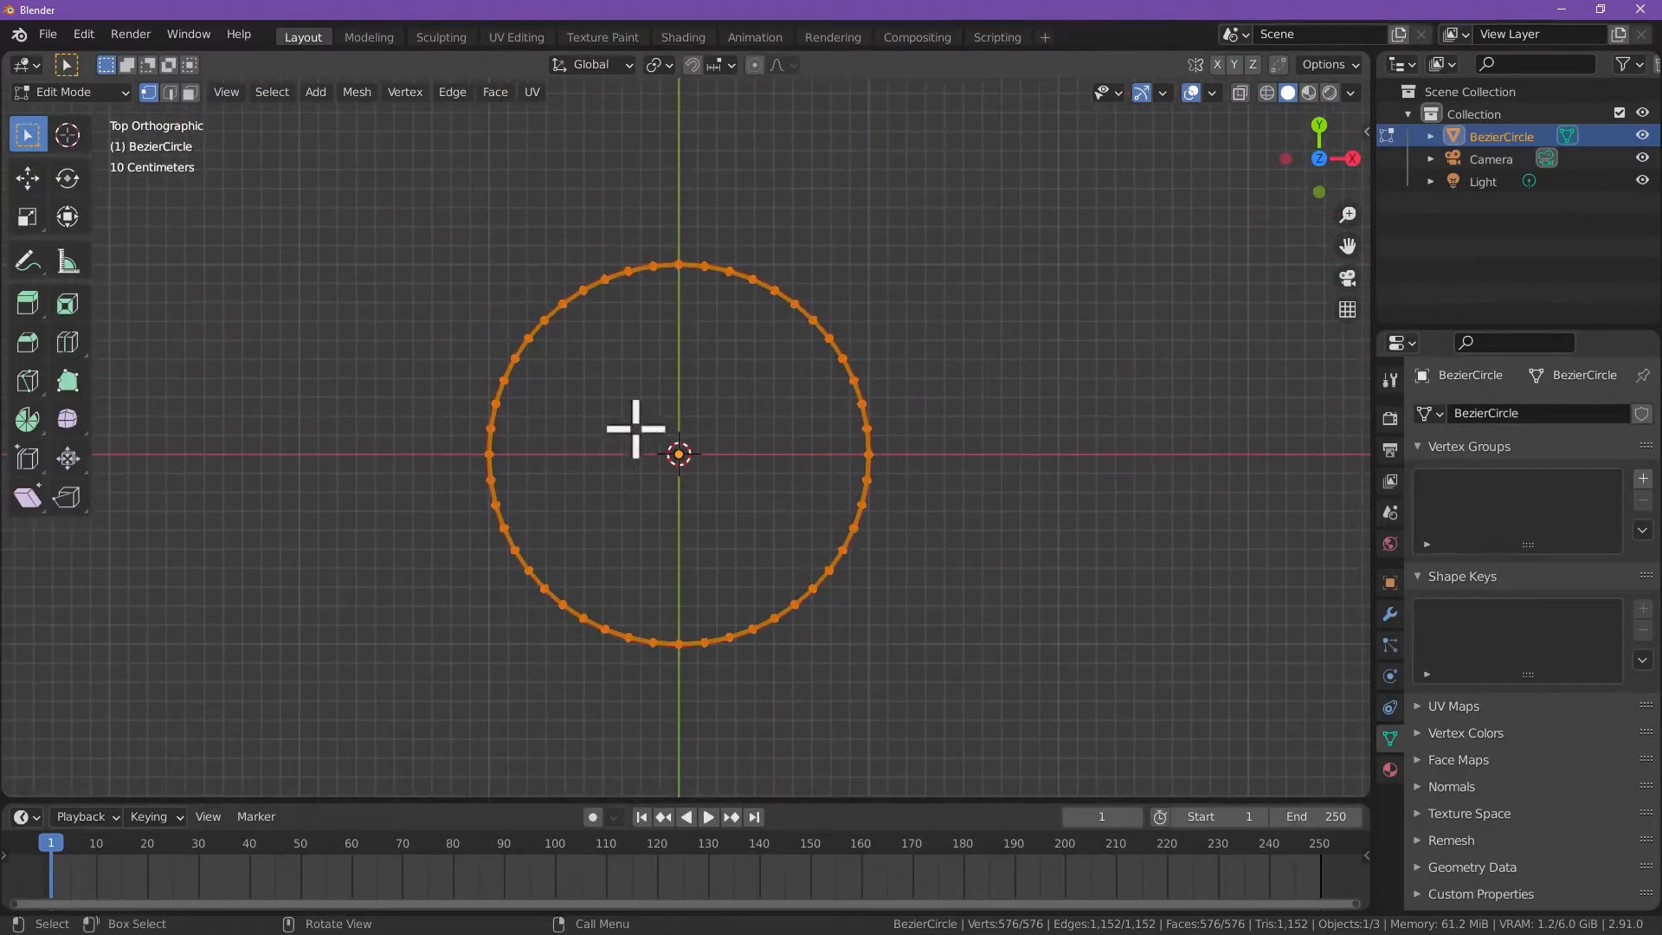
pyautogui.scroll(4, 645, 437)
pyautogui.scroll(-2, 648, 430)
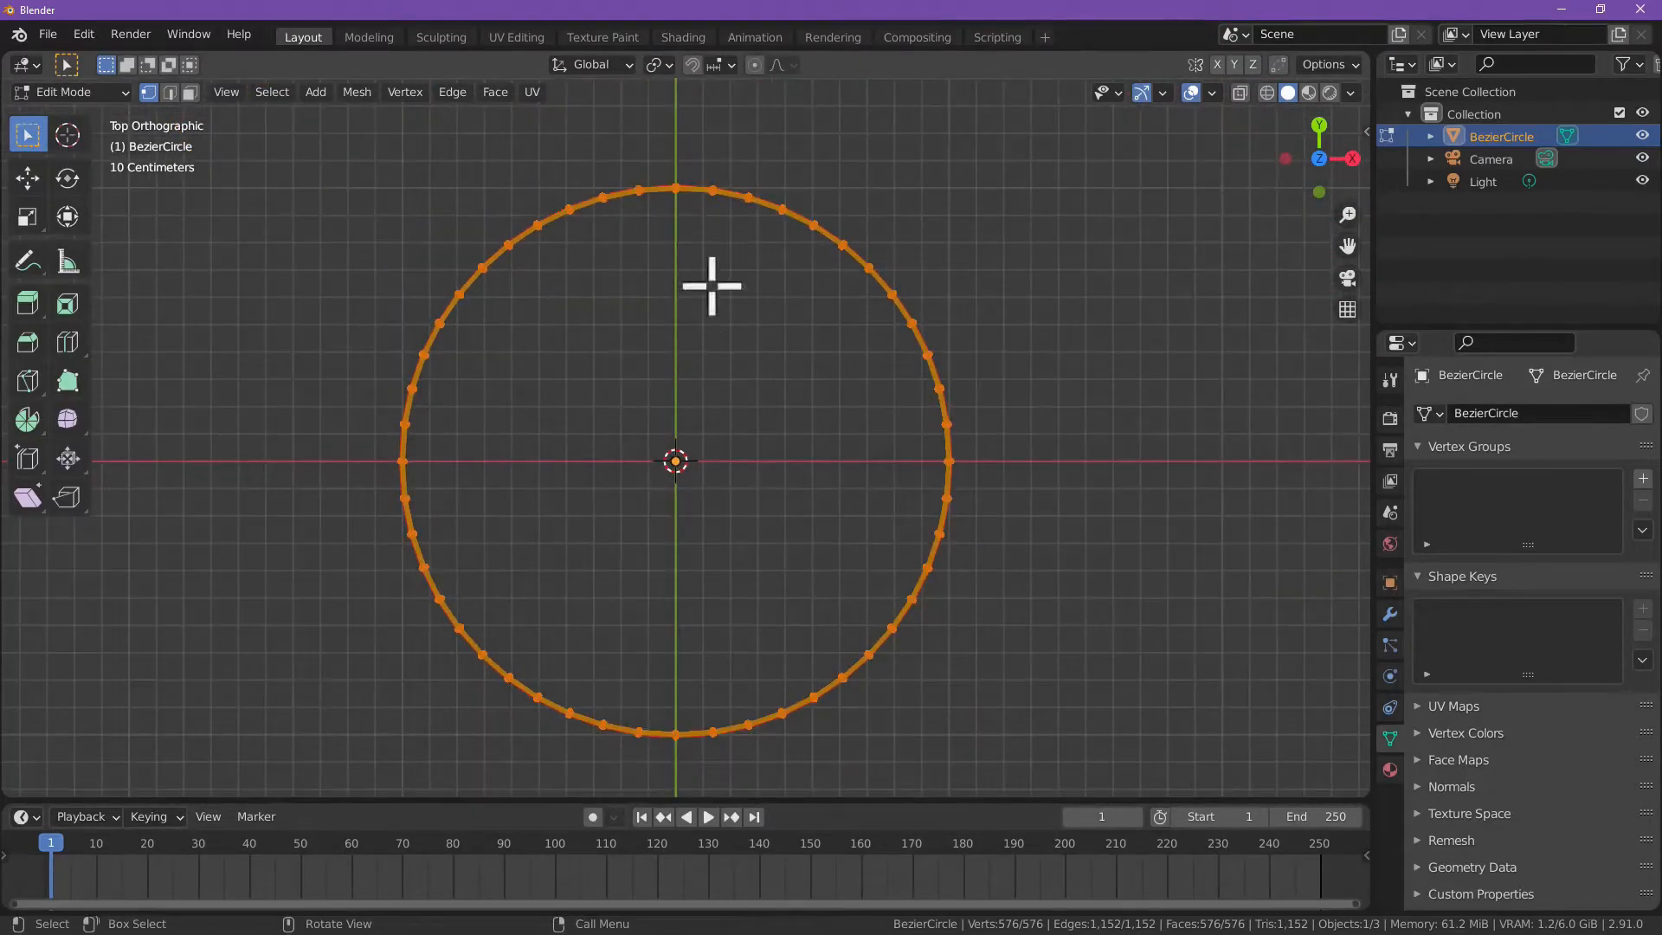
# Step: Move the whole ring mesh along the positive Y axis until the object origin lies just outside the circle
pyautogui.click(30, 179)
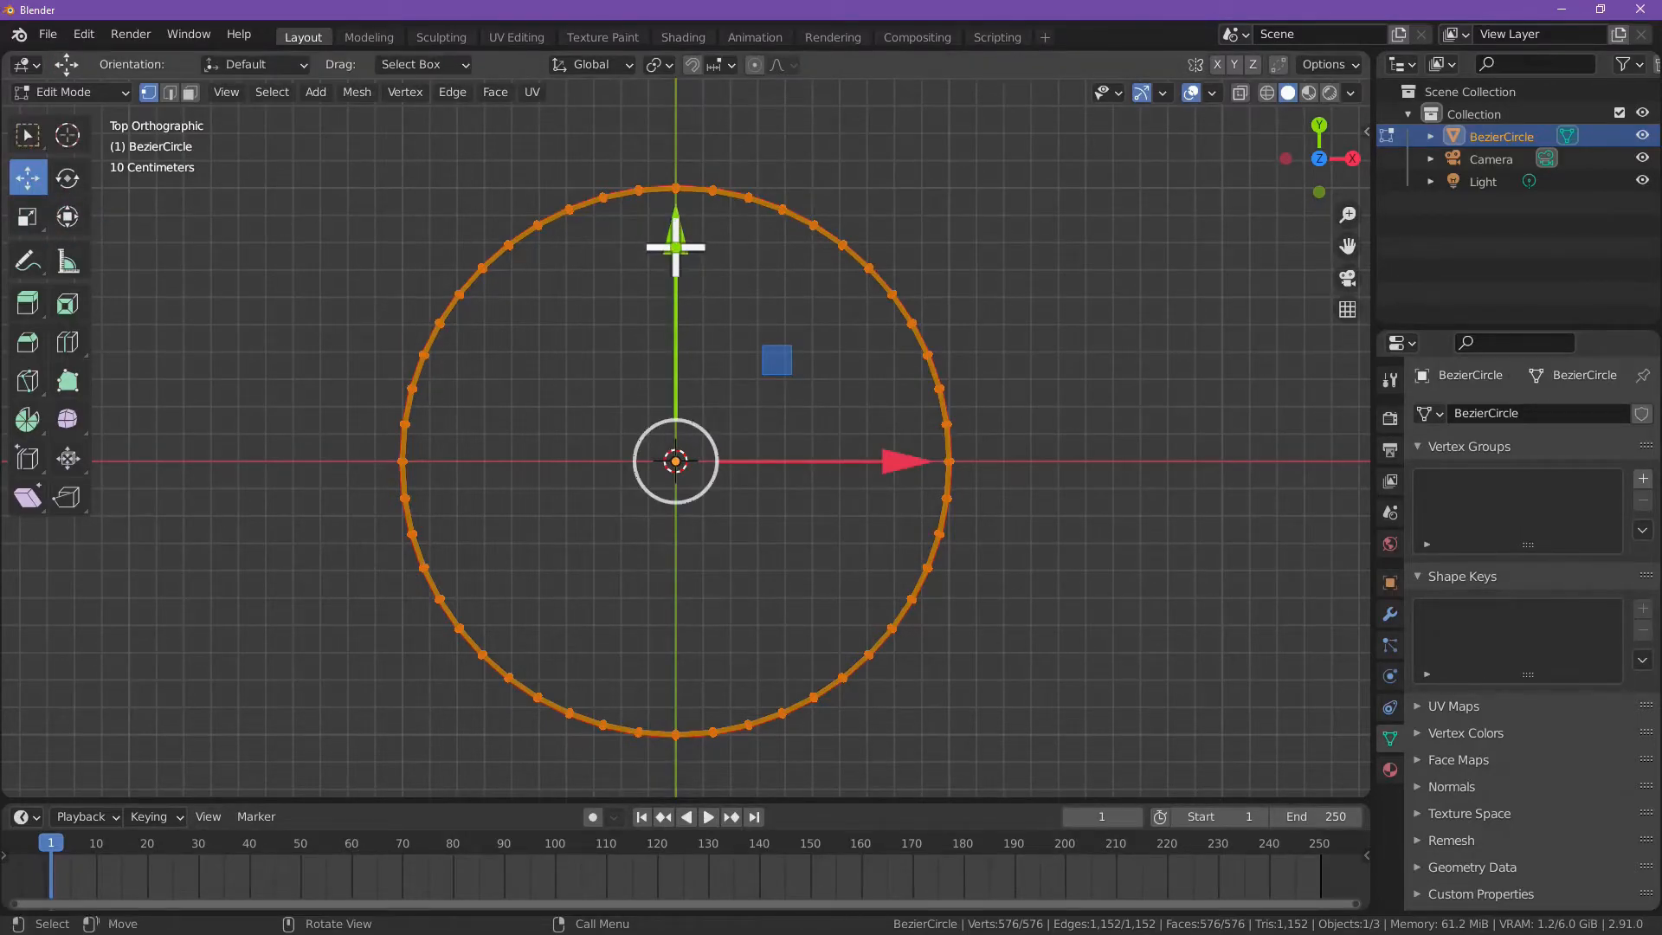
pyautogui.scroll(1, 681, 240)
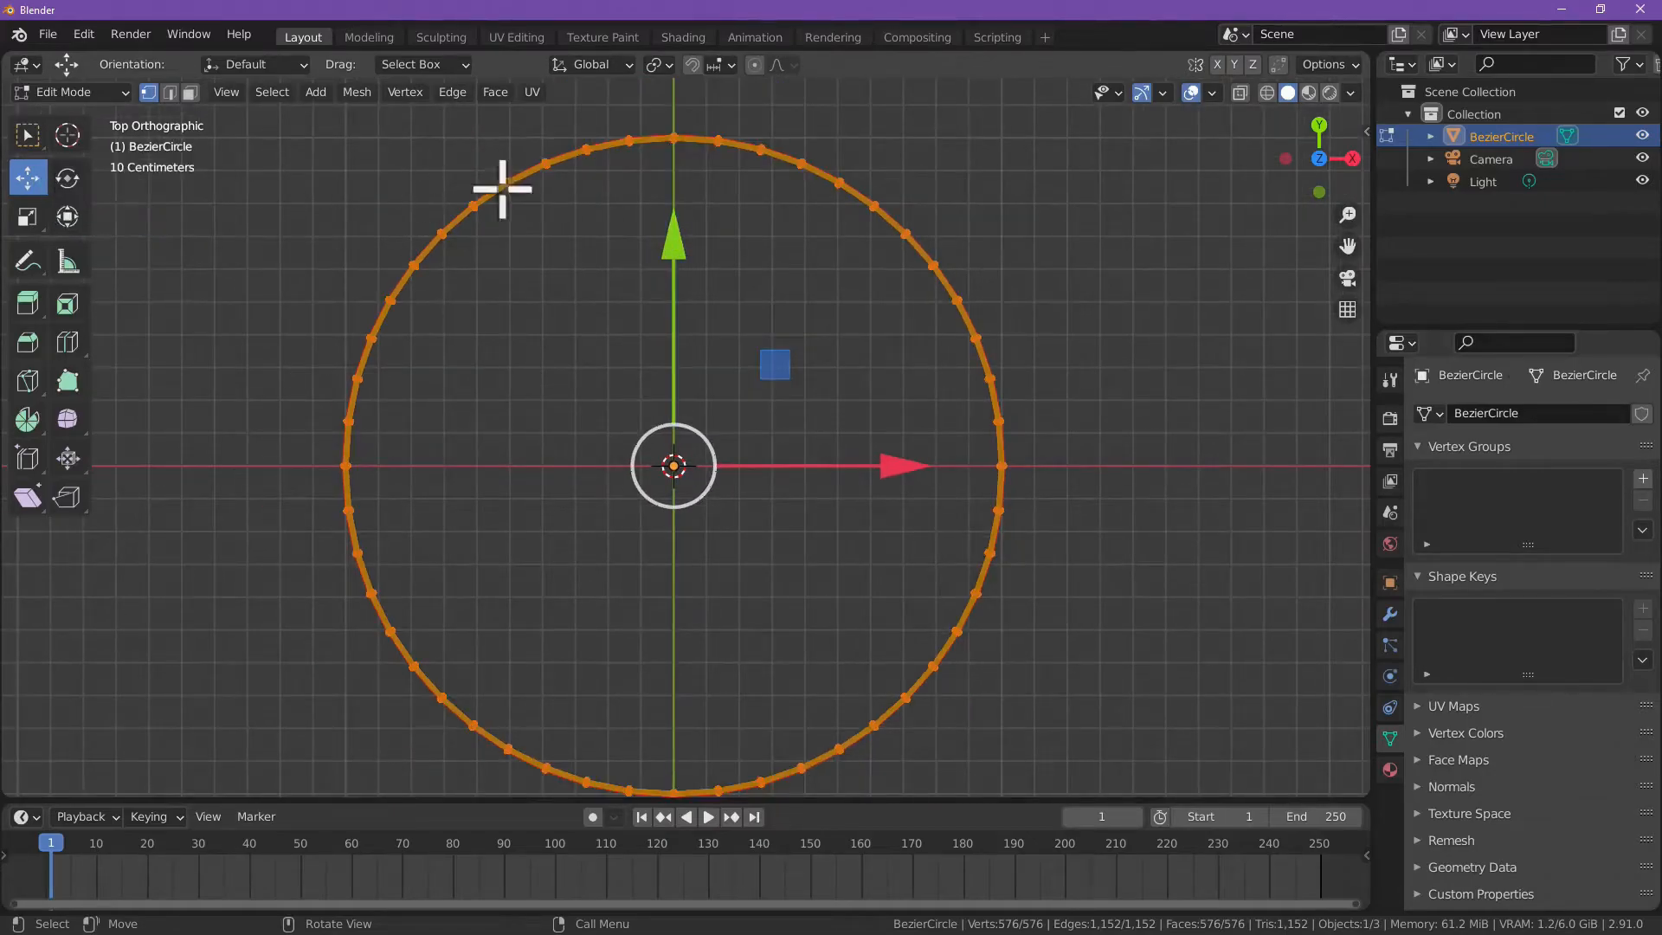
pyautogui.moveTo(679, 249); pyautogui.dragTo(683, 578)
pyautogui.scroll(-6, 709, 619)
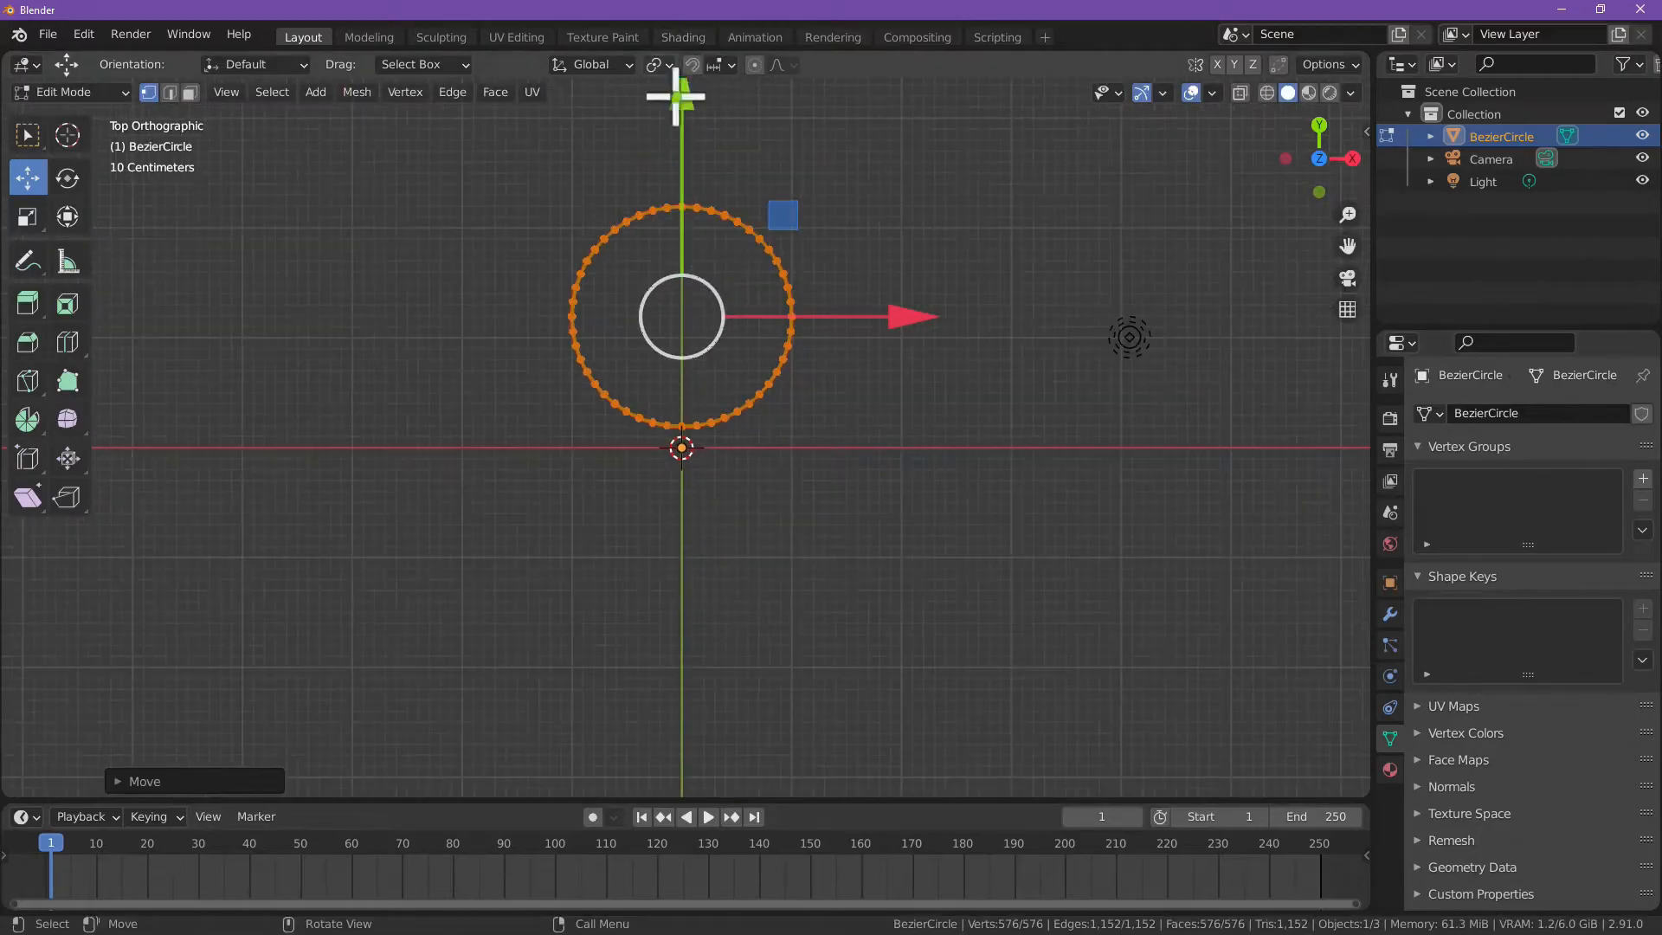
# Step: Move the whole ring slightly farther along the positive Y axis and tilt it about 5° clockwise in the front view
pyautogui.moveTo(682, 96); pyautogui.dragTo(1029, 779)
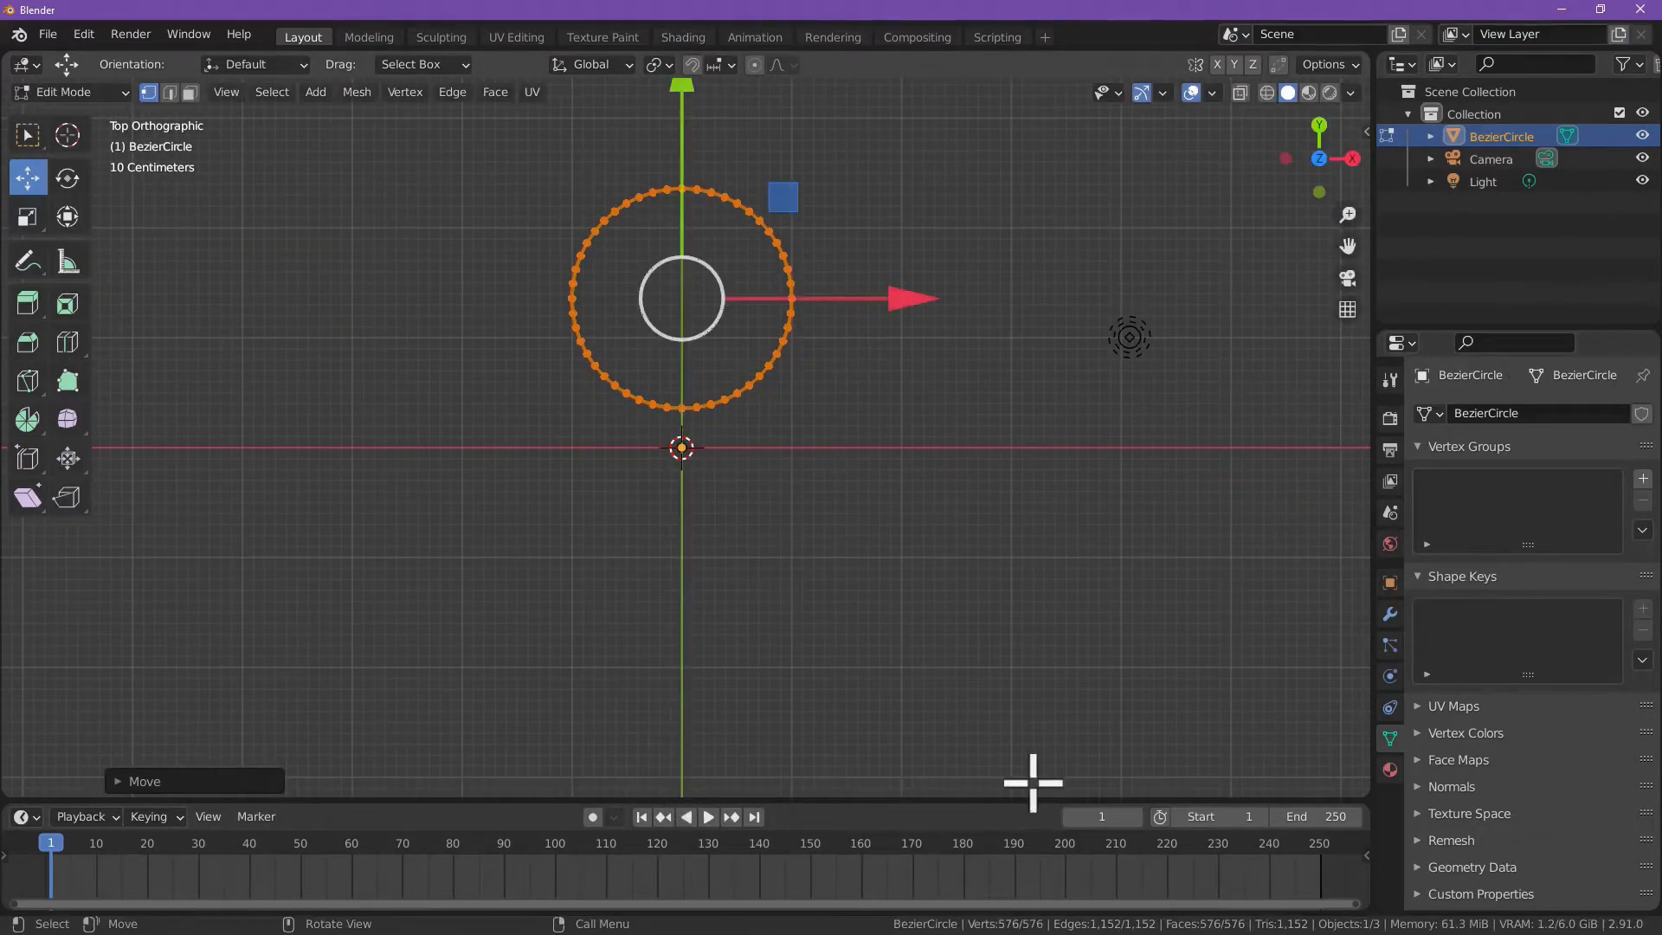
pyautogui.click(1319, 192)
pyautogui.scroll(6, 897, 462)
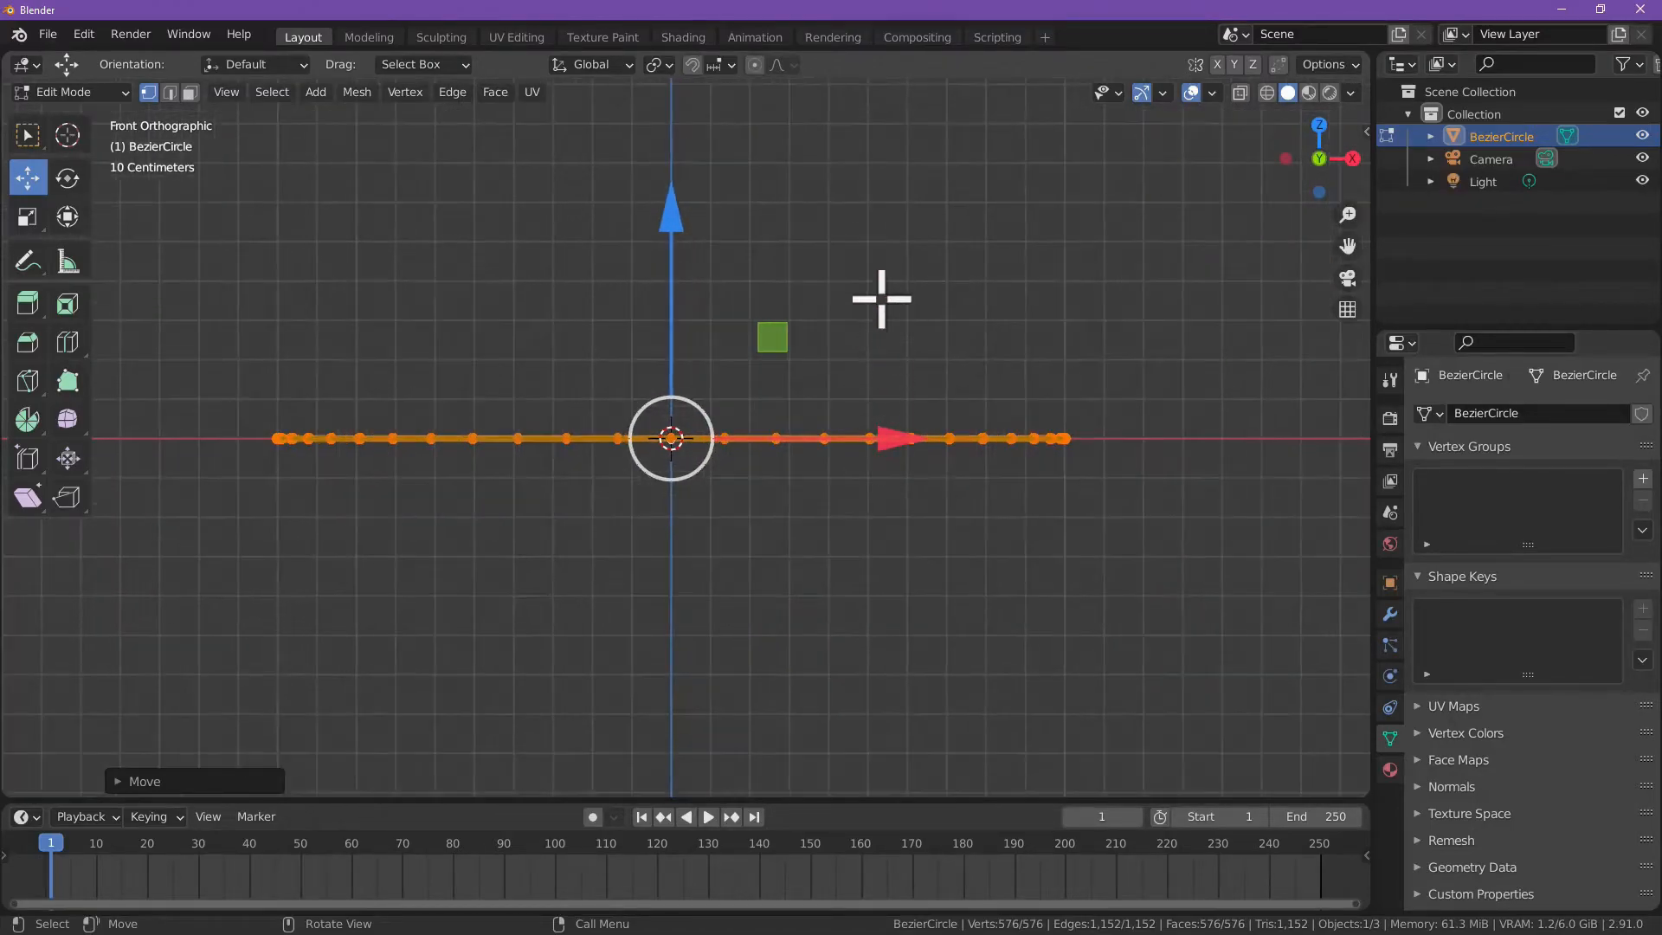
pyautogui.press('r')
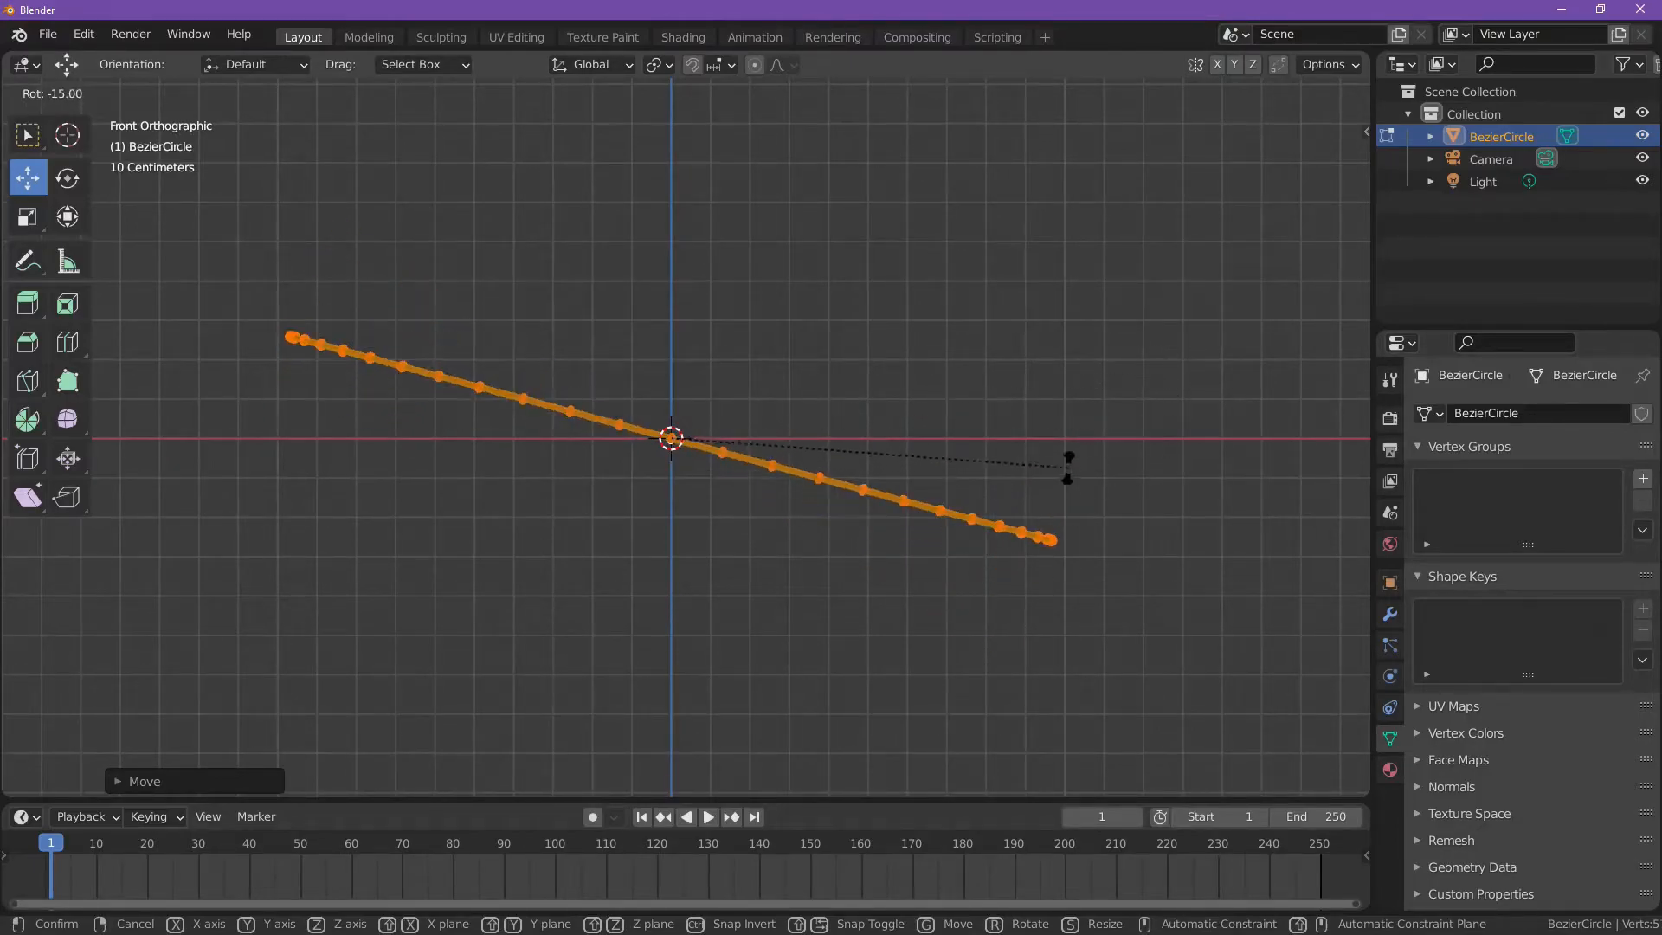
pyautogui.click(1116, 369)
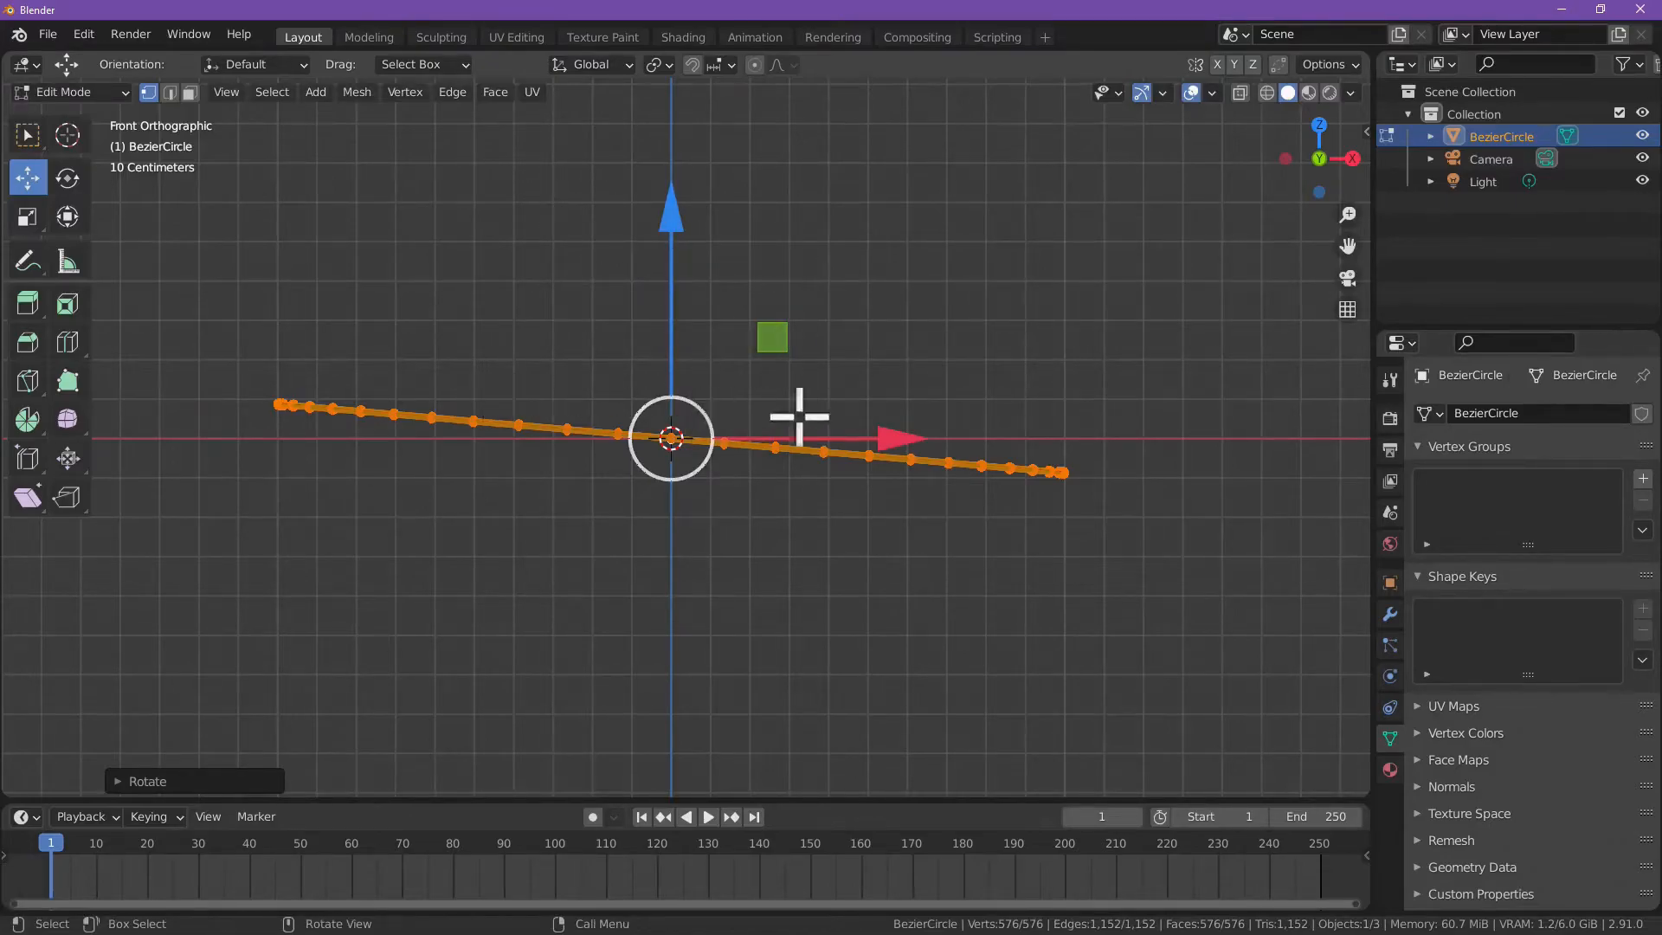
# Step: Spin duplicates of the tilted ring around the origin about the Z axis with 12 steps, forming a flower-like pattern
pyautogui.click(1318, 124)
pyautogui.scroll(-4, 1057, 335)
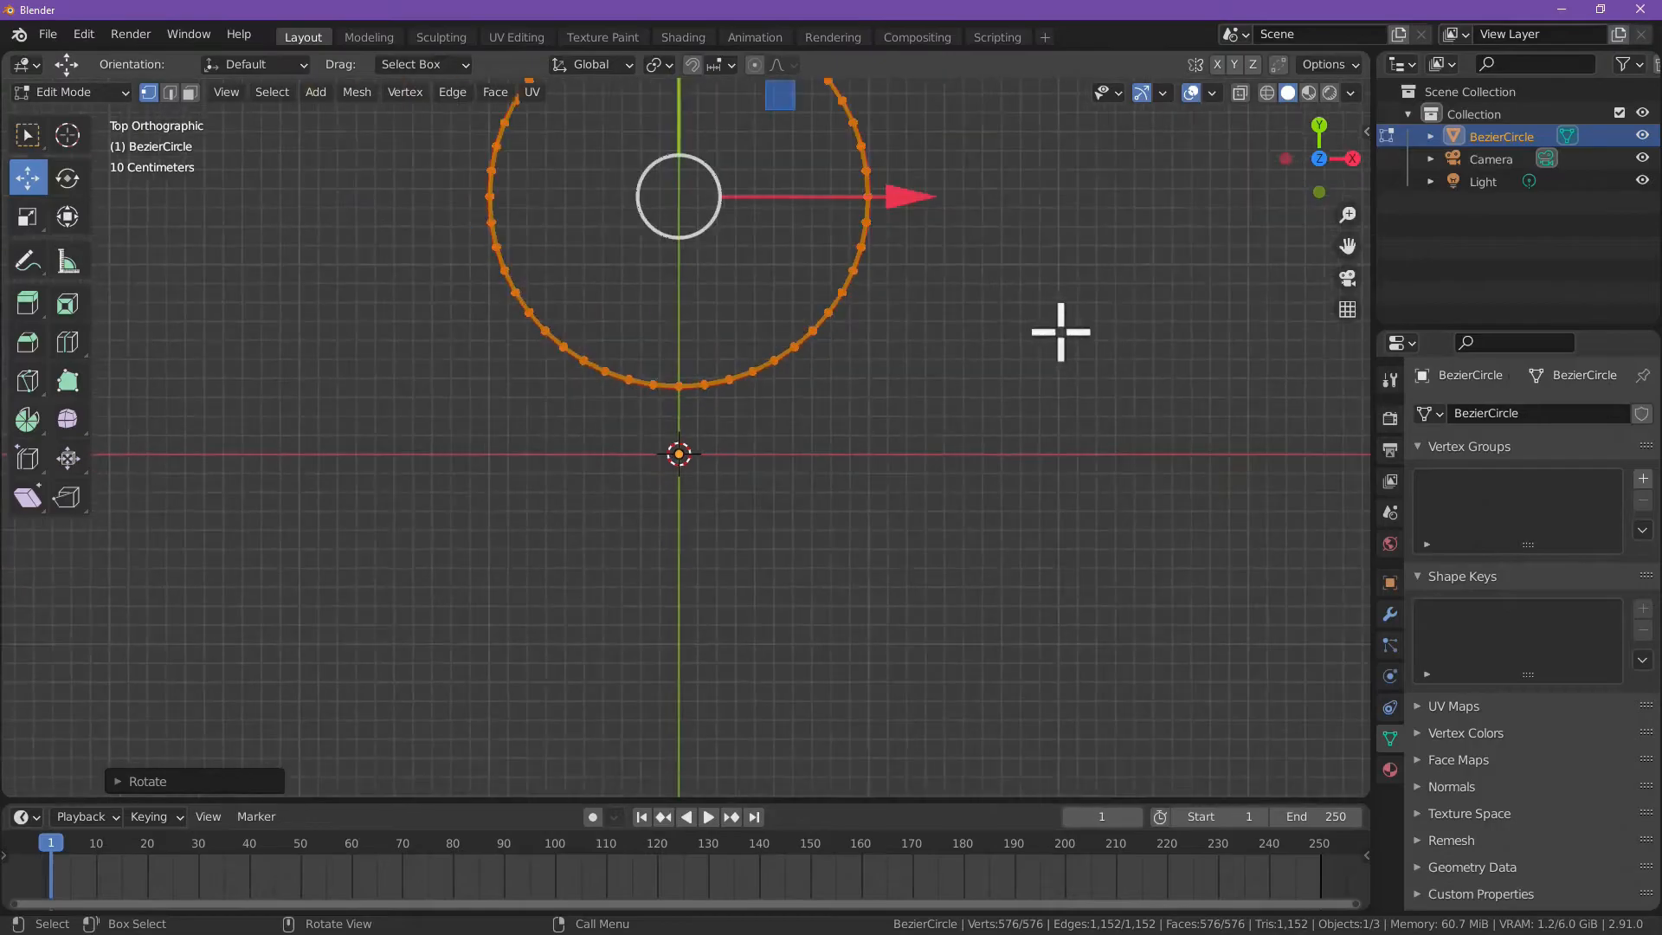
pyautogui.scroll(-4, 853, 334)
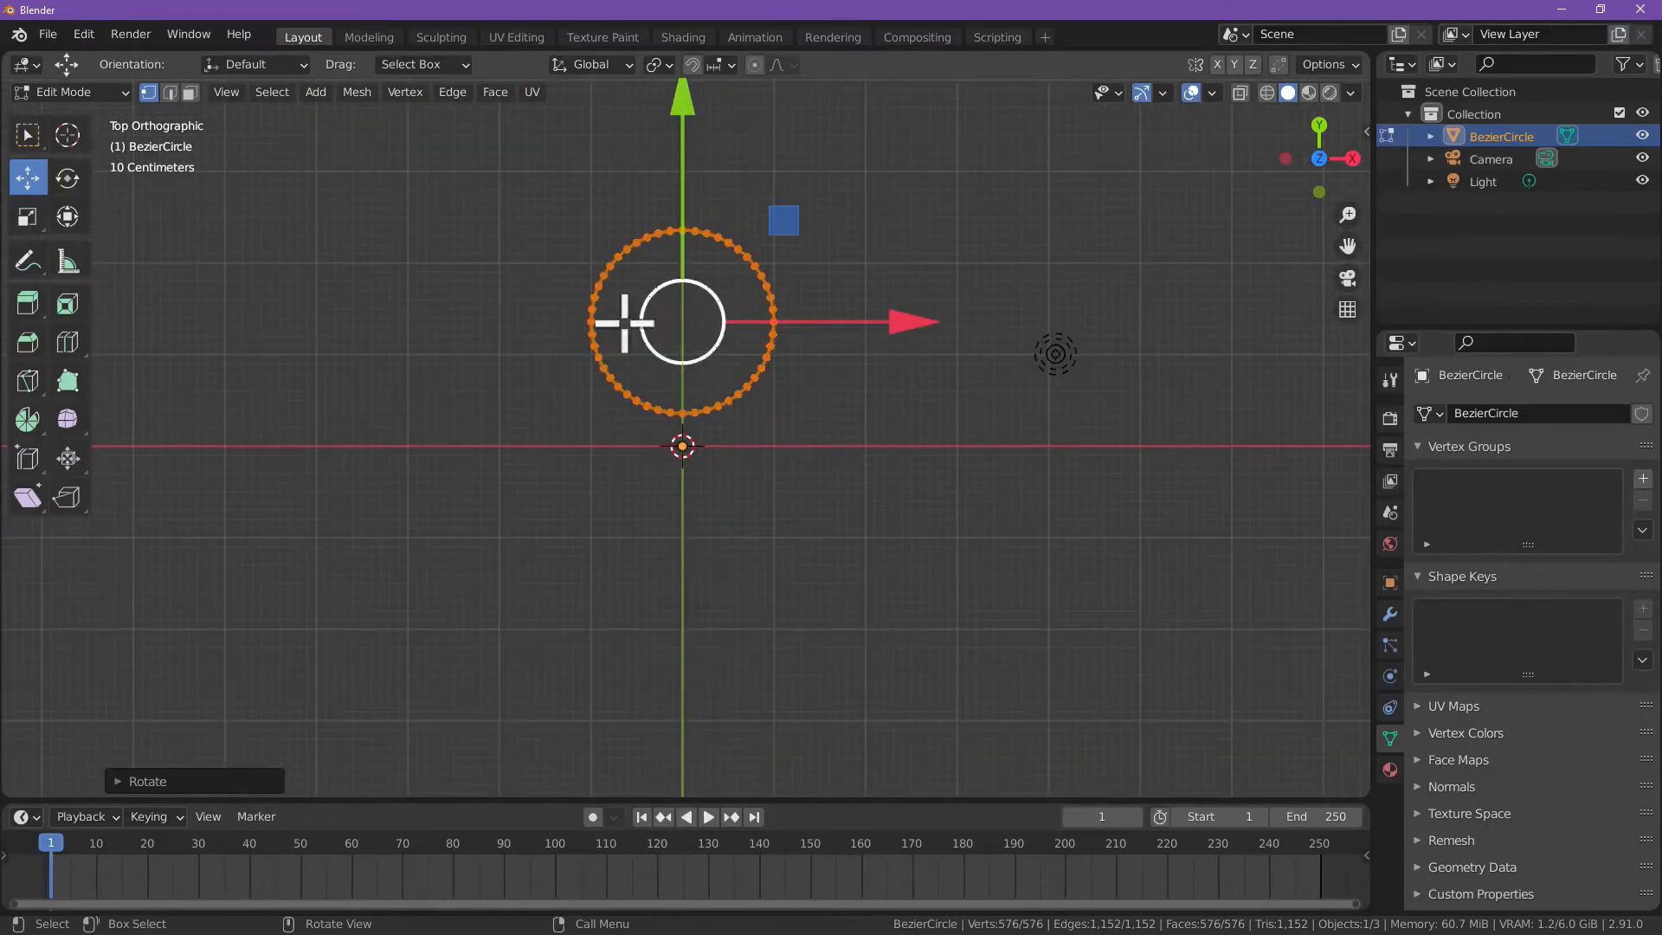
pyautogui.click(27, 419)
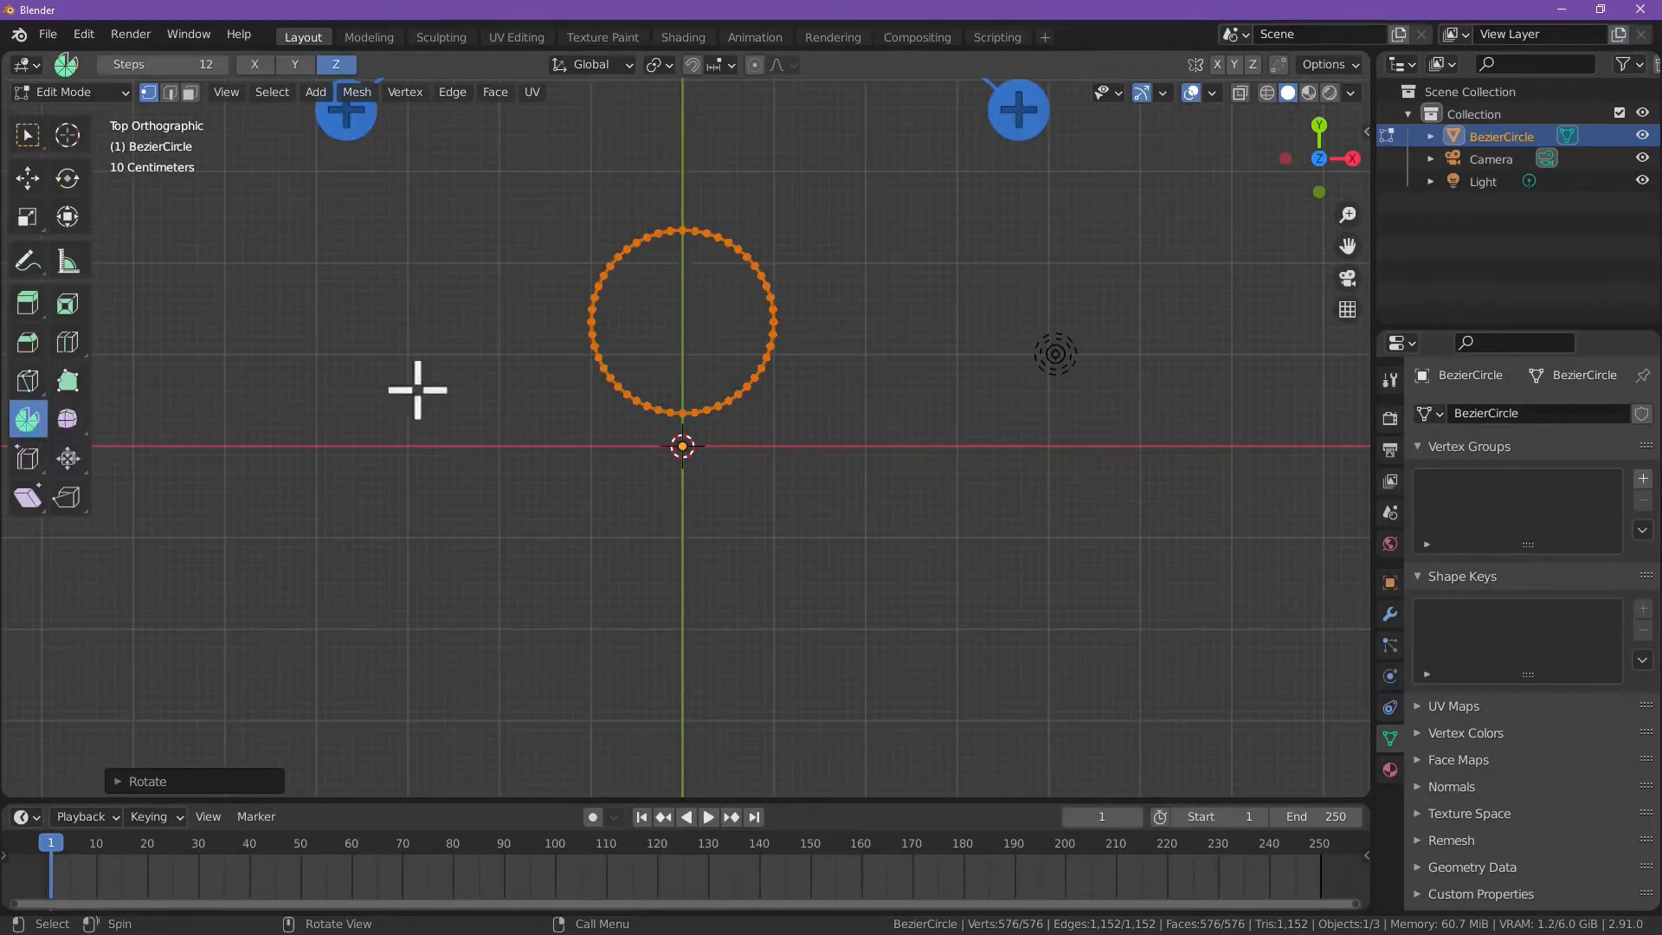
pyautogui.moveTo(903, 405); pyautogui.dragTo(916, 297, button='middle')
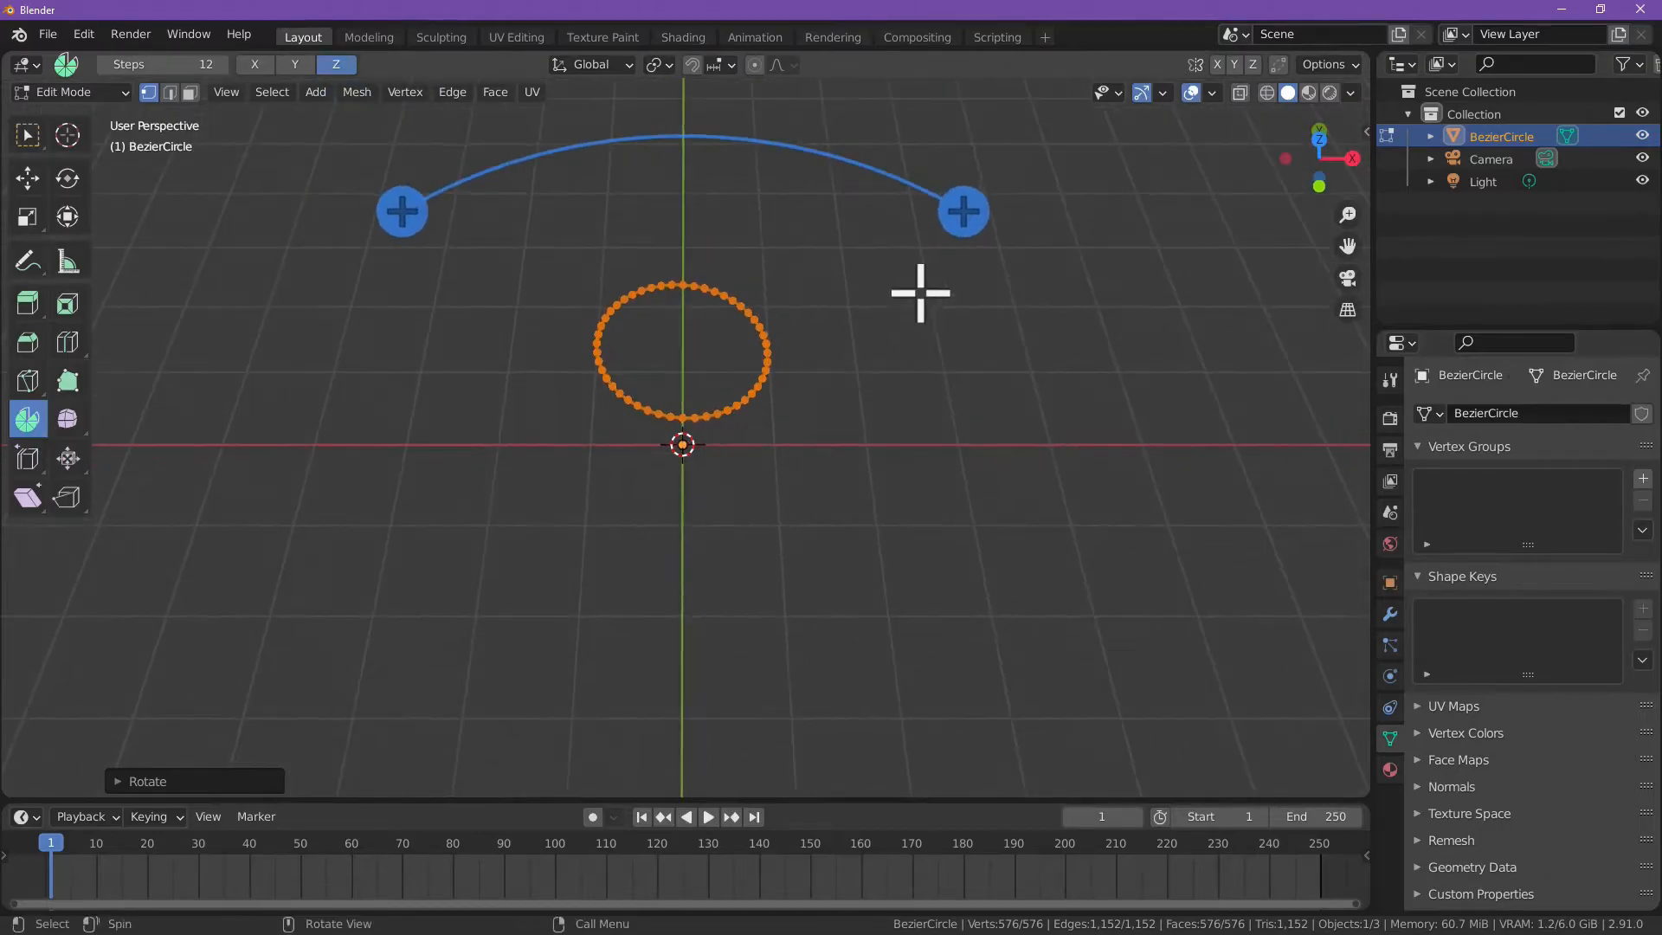
pyautogui.moveTo(964, 211); pyautogui.dragTo(515, 118)
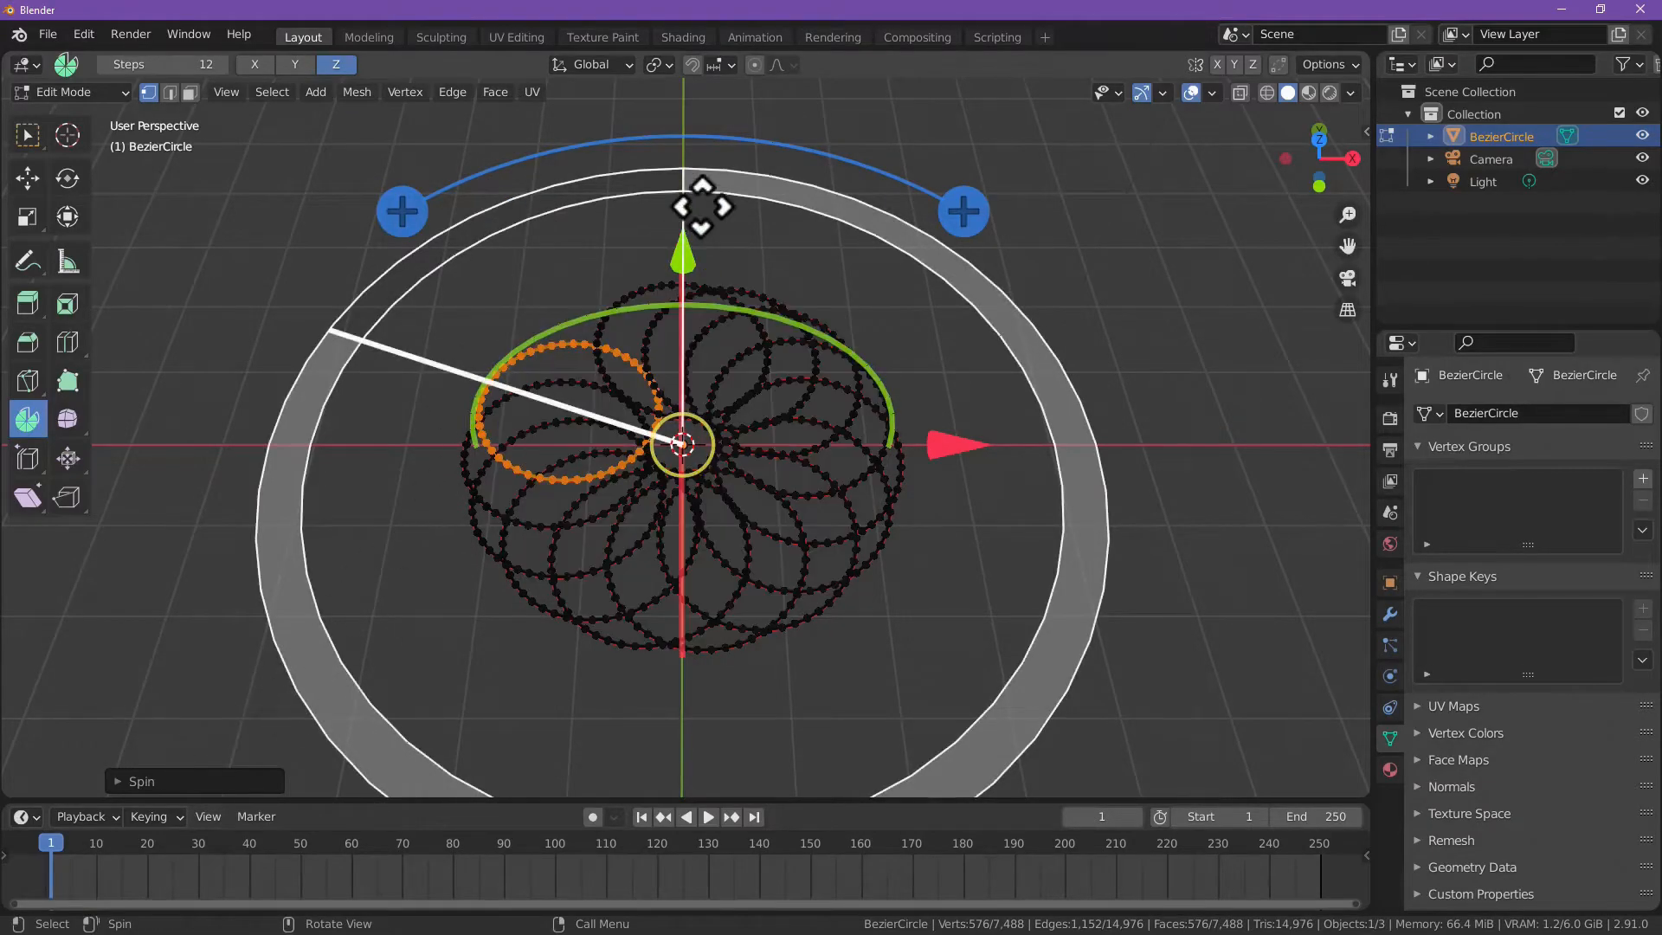
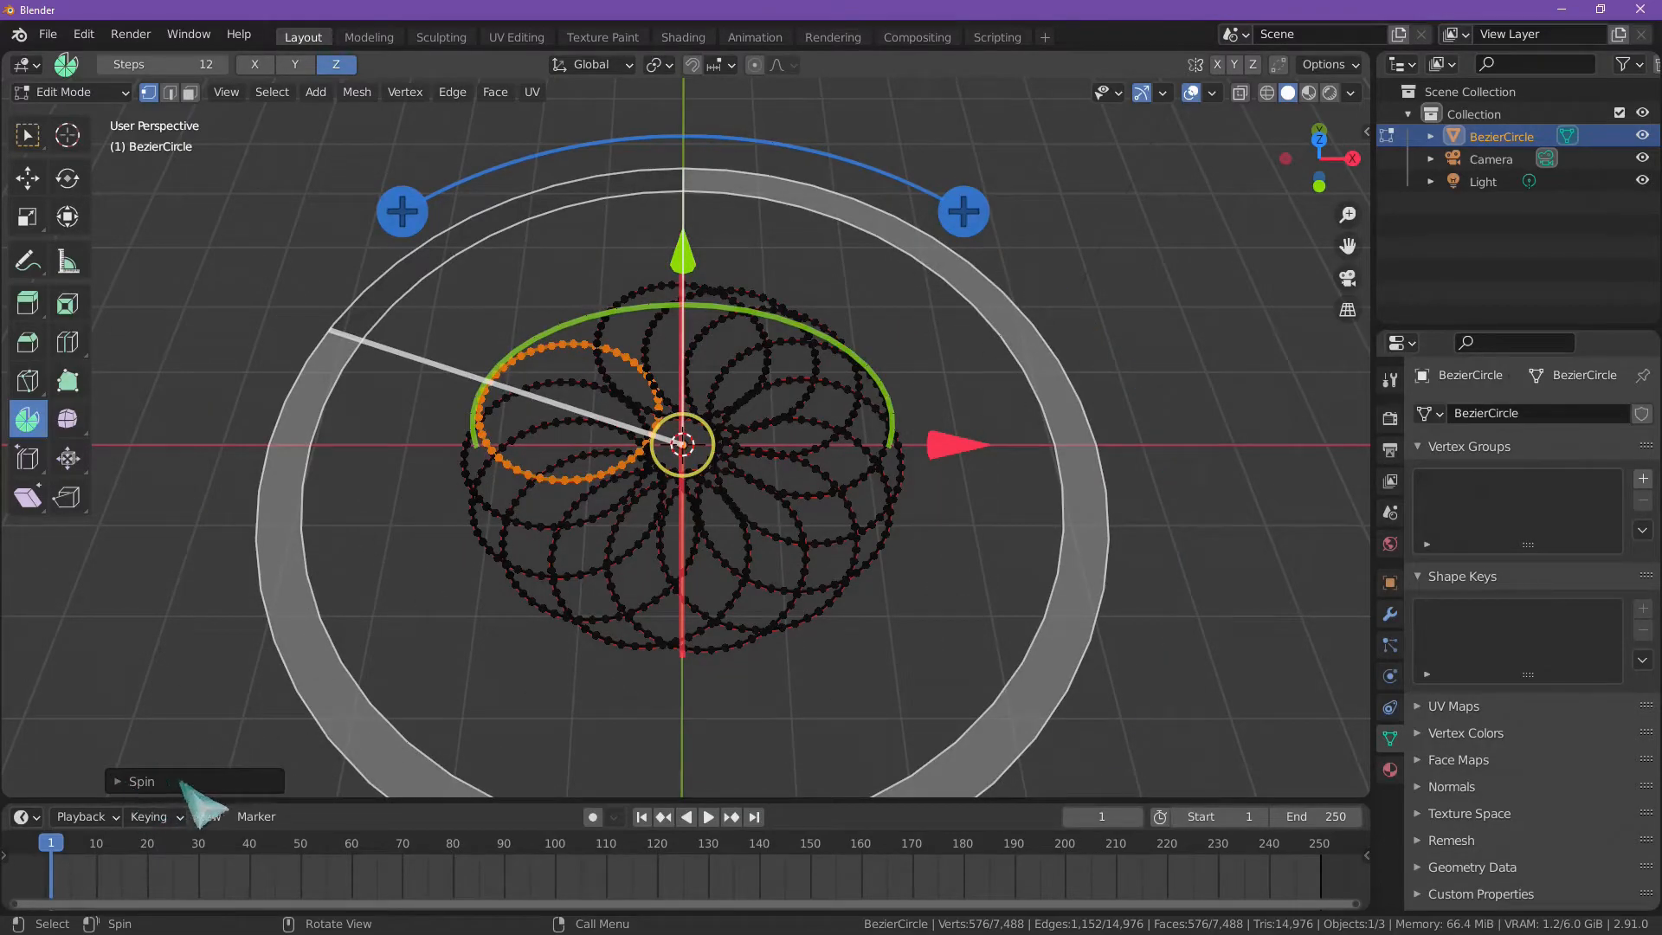
# Step: Set the spin to 8 steps over a 360° angle and enable Use Duplicates
pyautogui.click(126, 782)
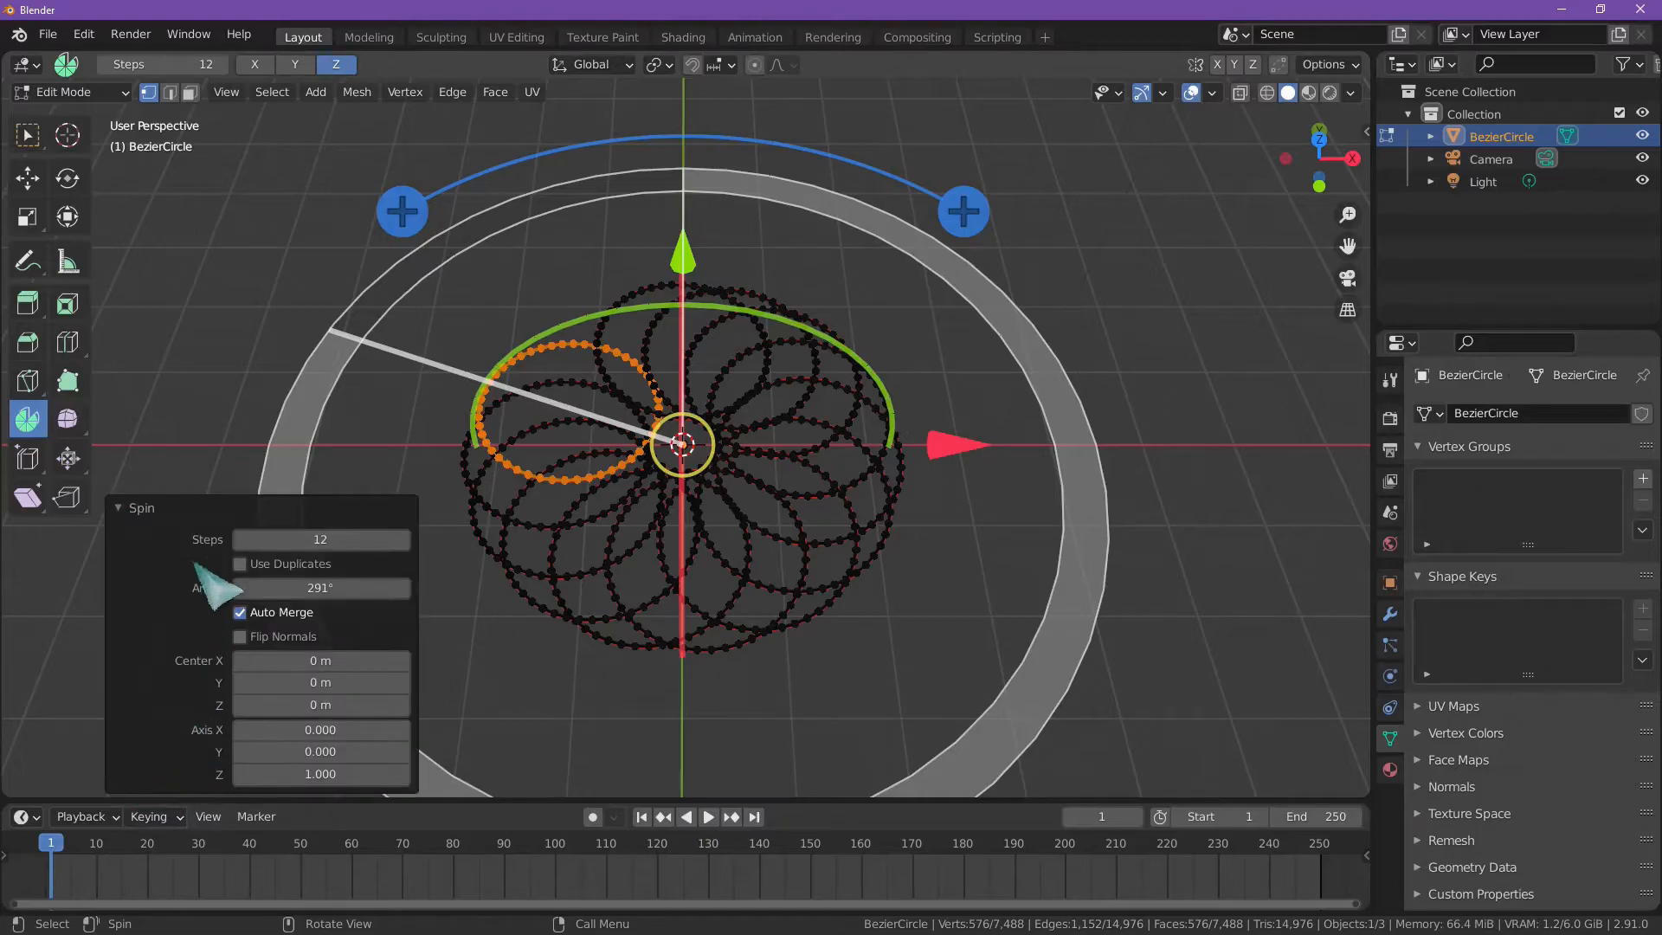
pyautogui.click(298, 540)
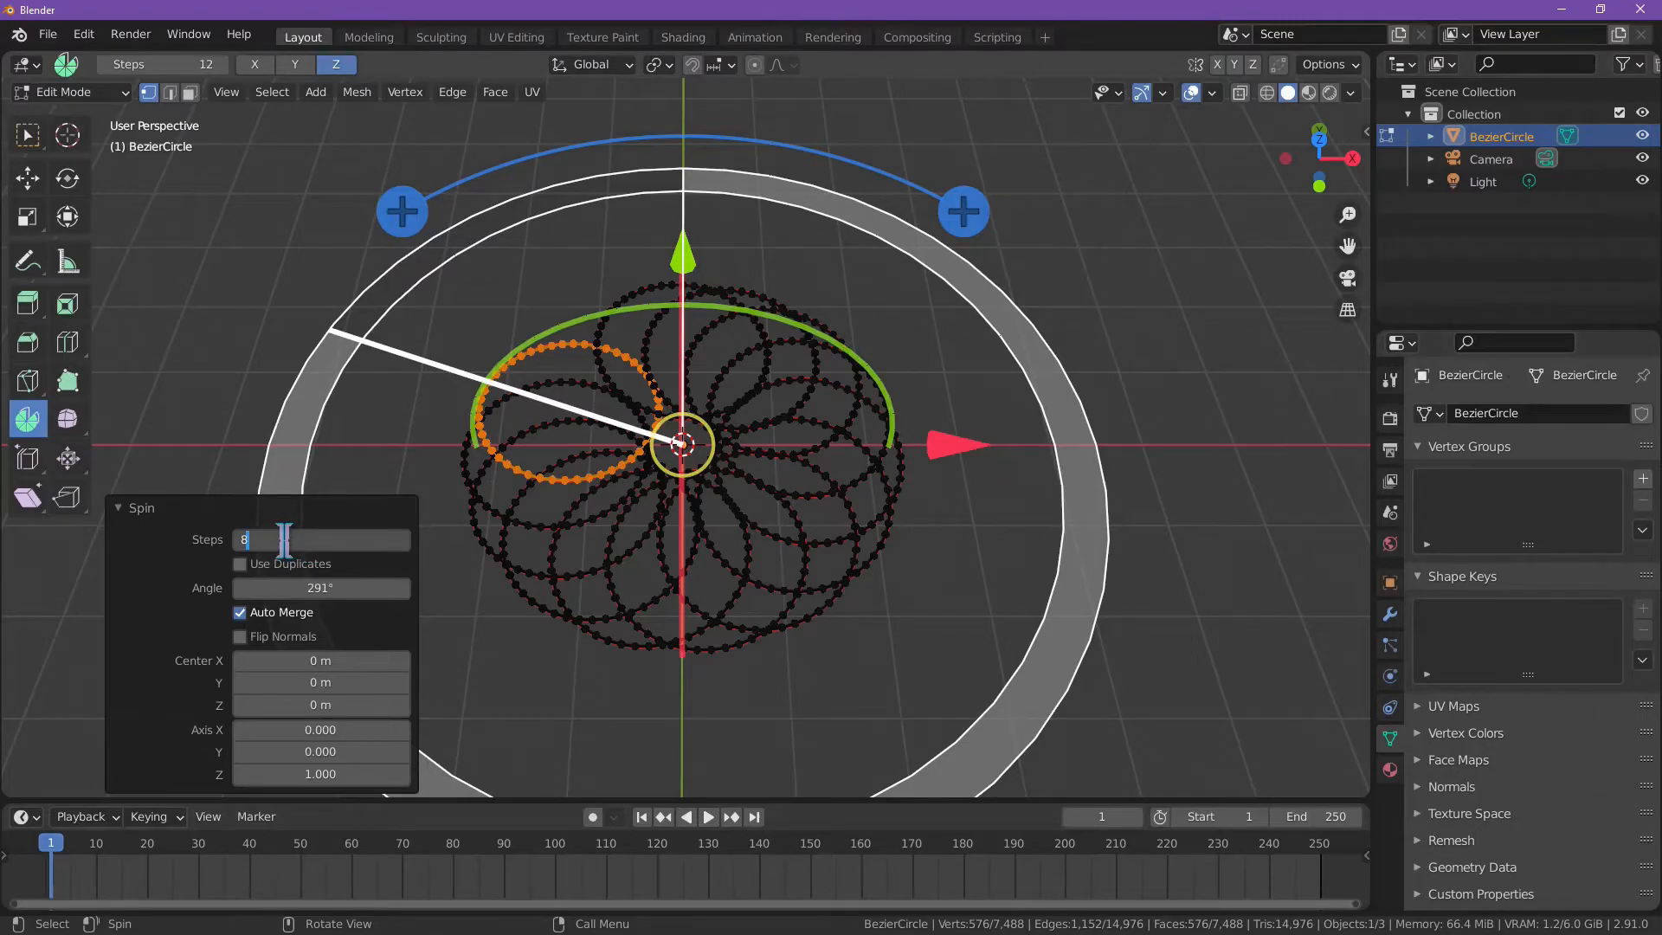
pyautogui.press('Tab')
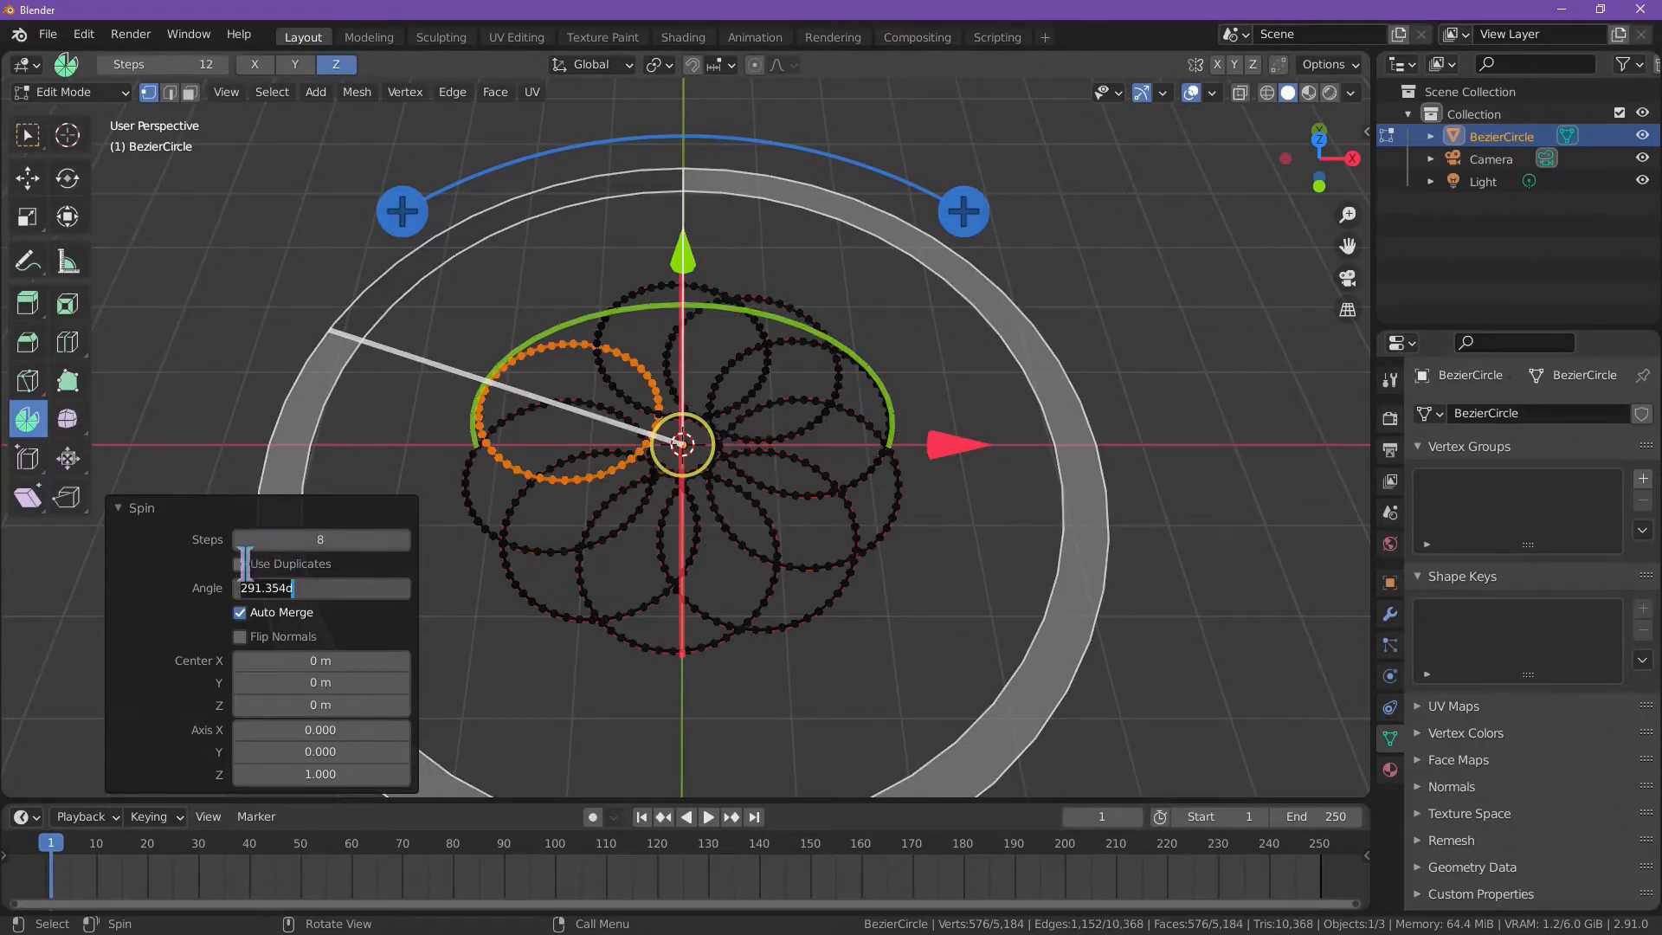
pyautogui.press('Return')
pyautogui.click(247, 568)
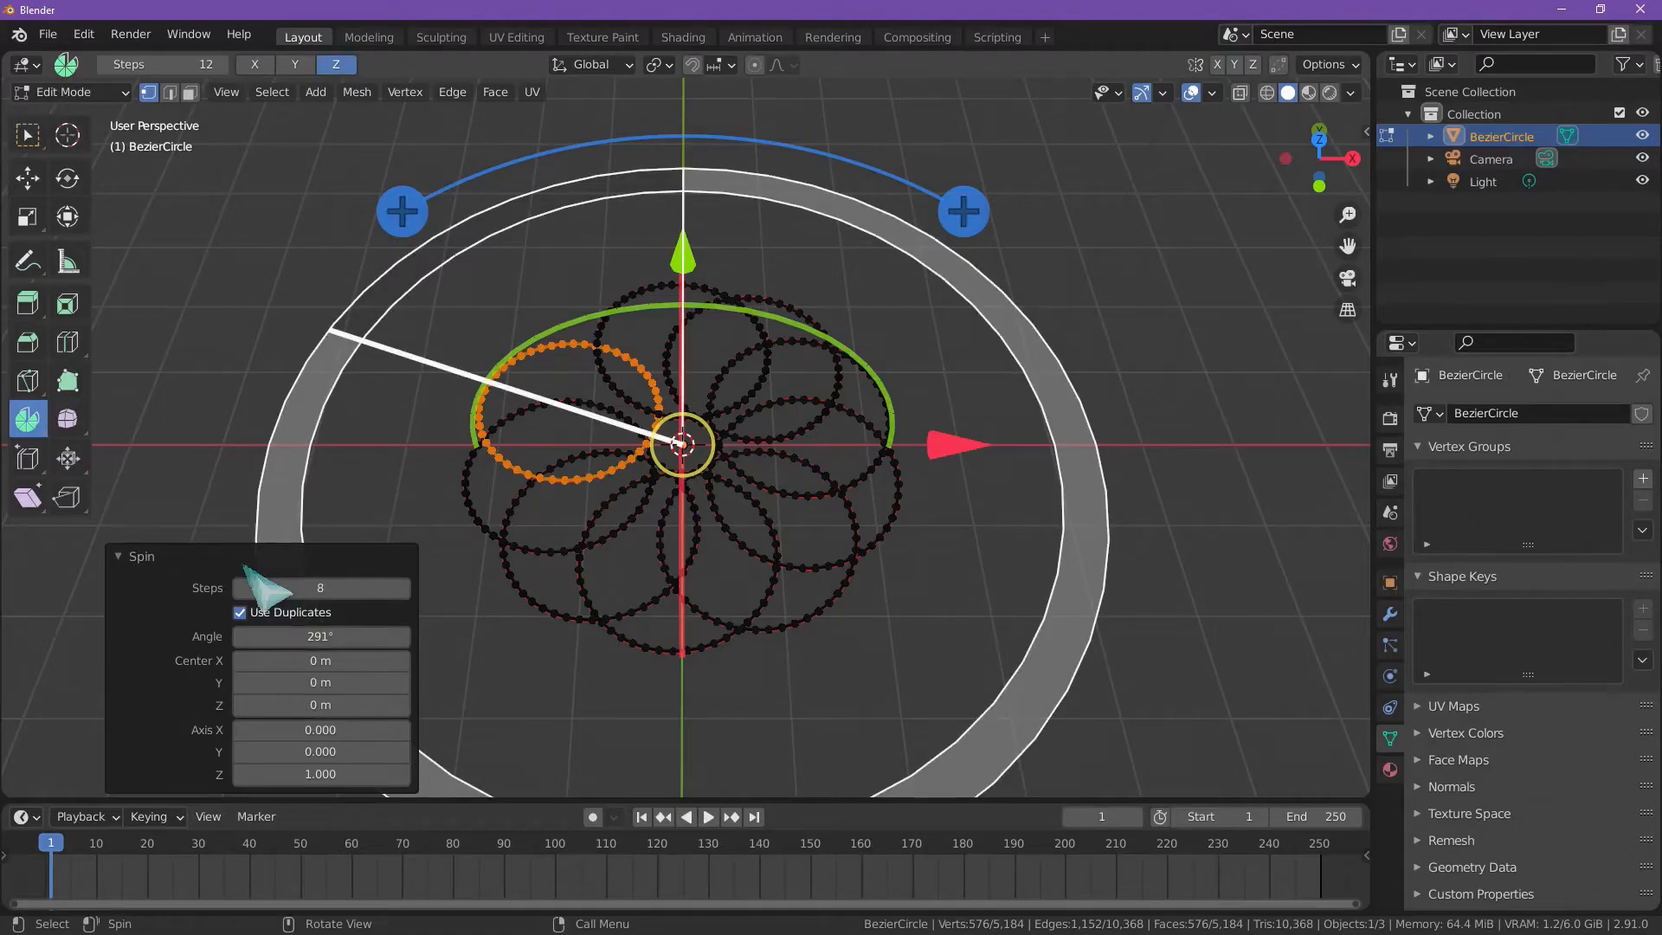
pyautogui.click(277, 637)
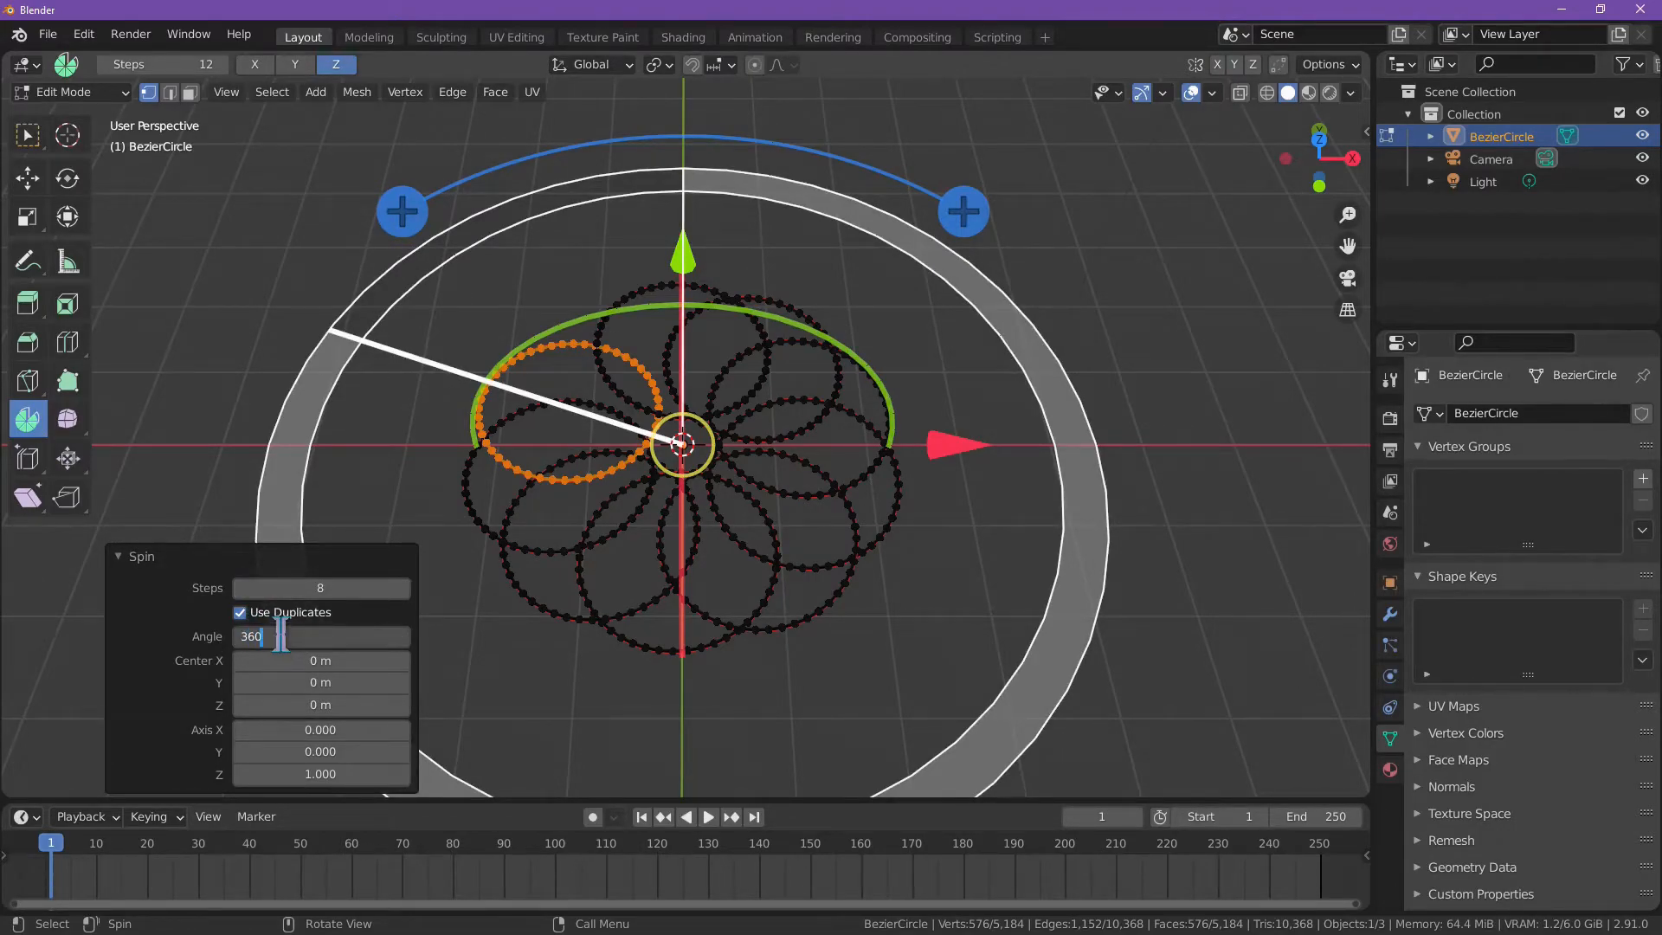
pyautogui.write('360')
pyautogui.press('Tab')
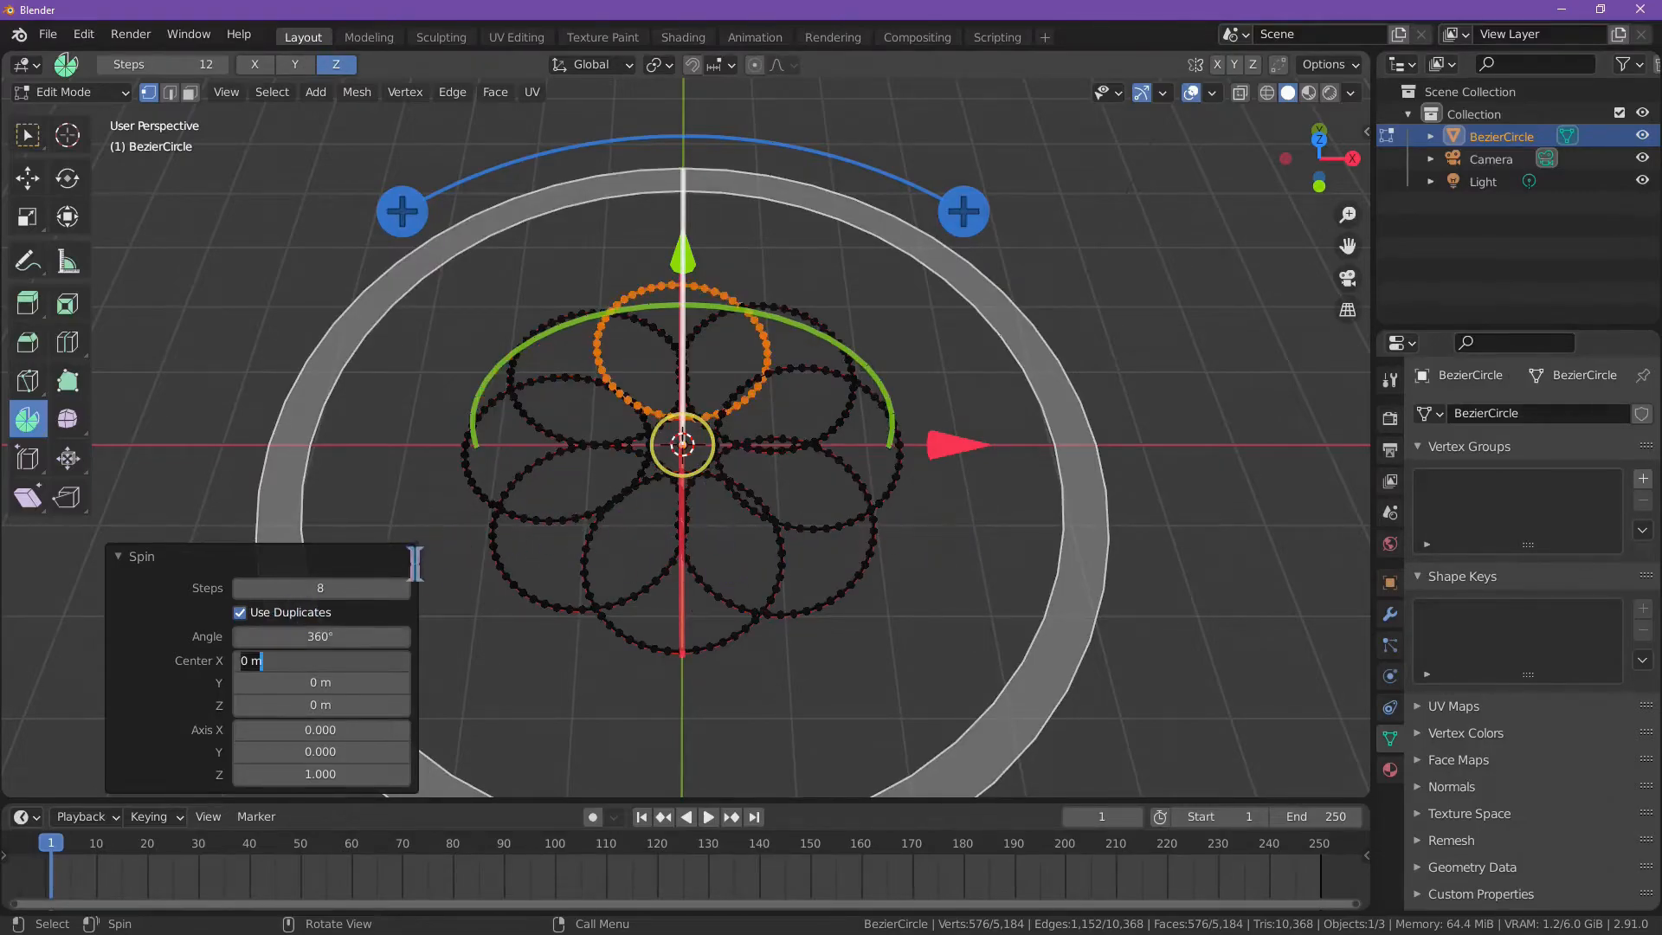
pyautogui.press('Return')
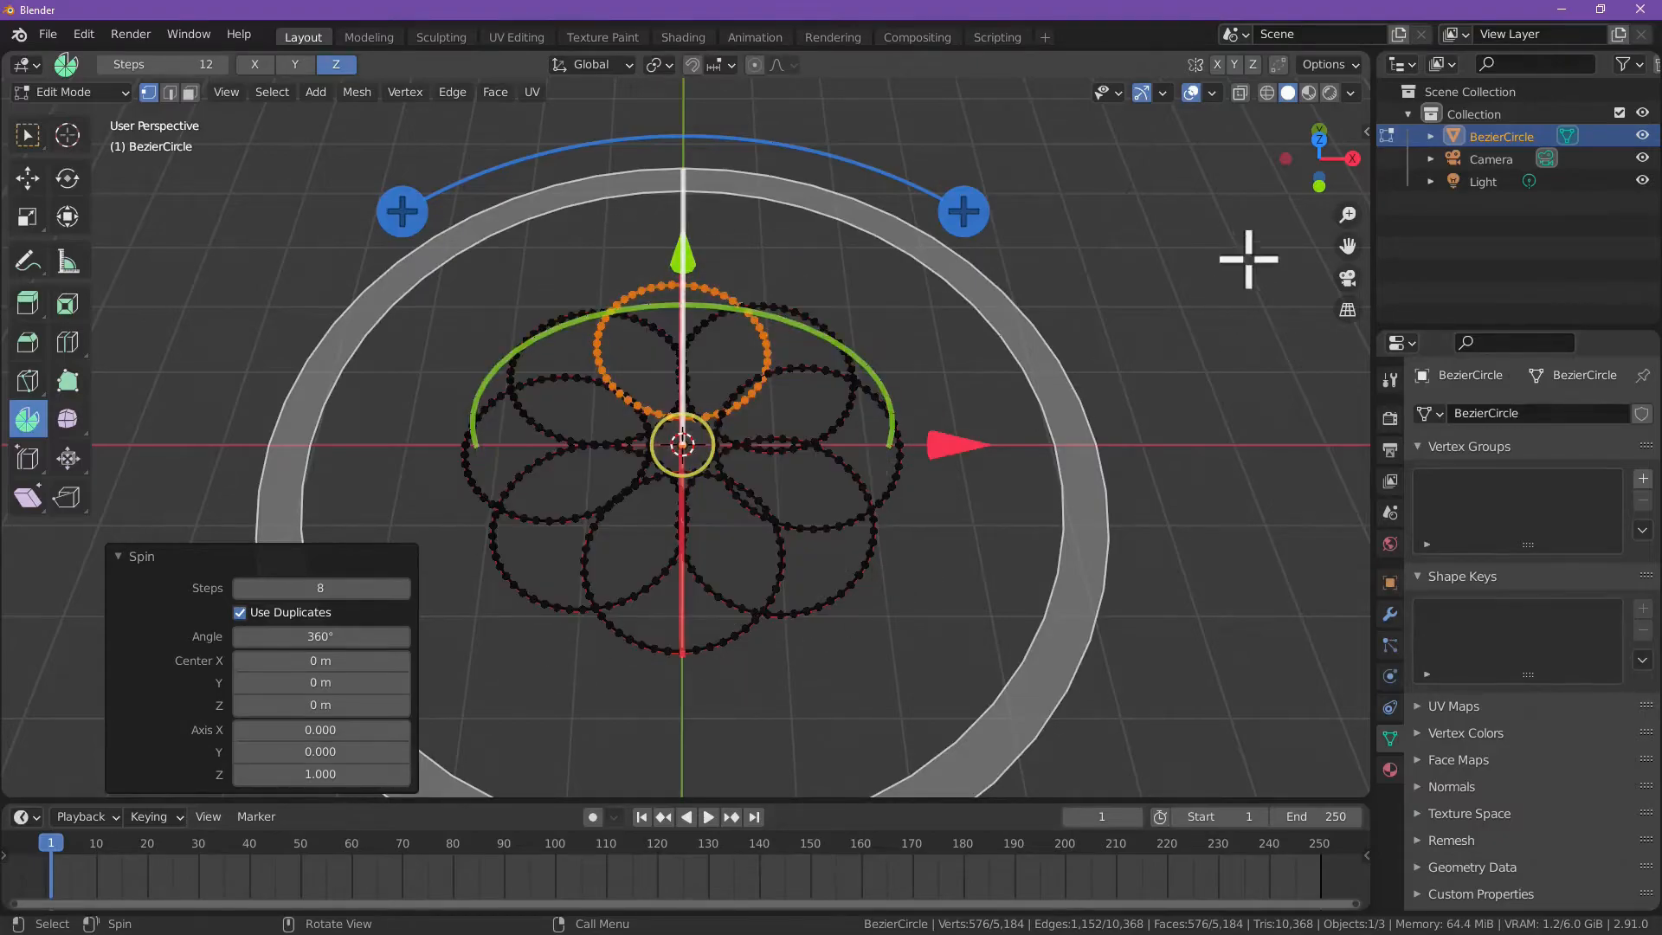
# Step: Finish the spin by clearing the ring selection and switch from the Spin tool back to the selection tool
pyautogui.click(1318, 140)
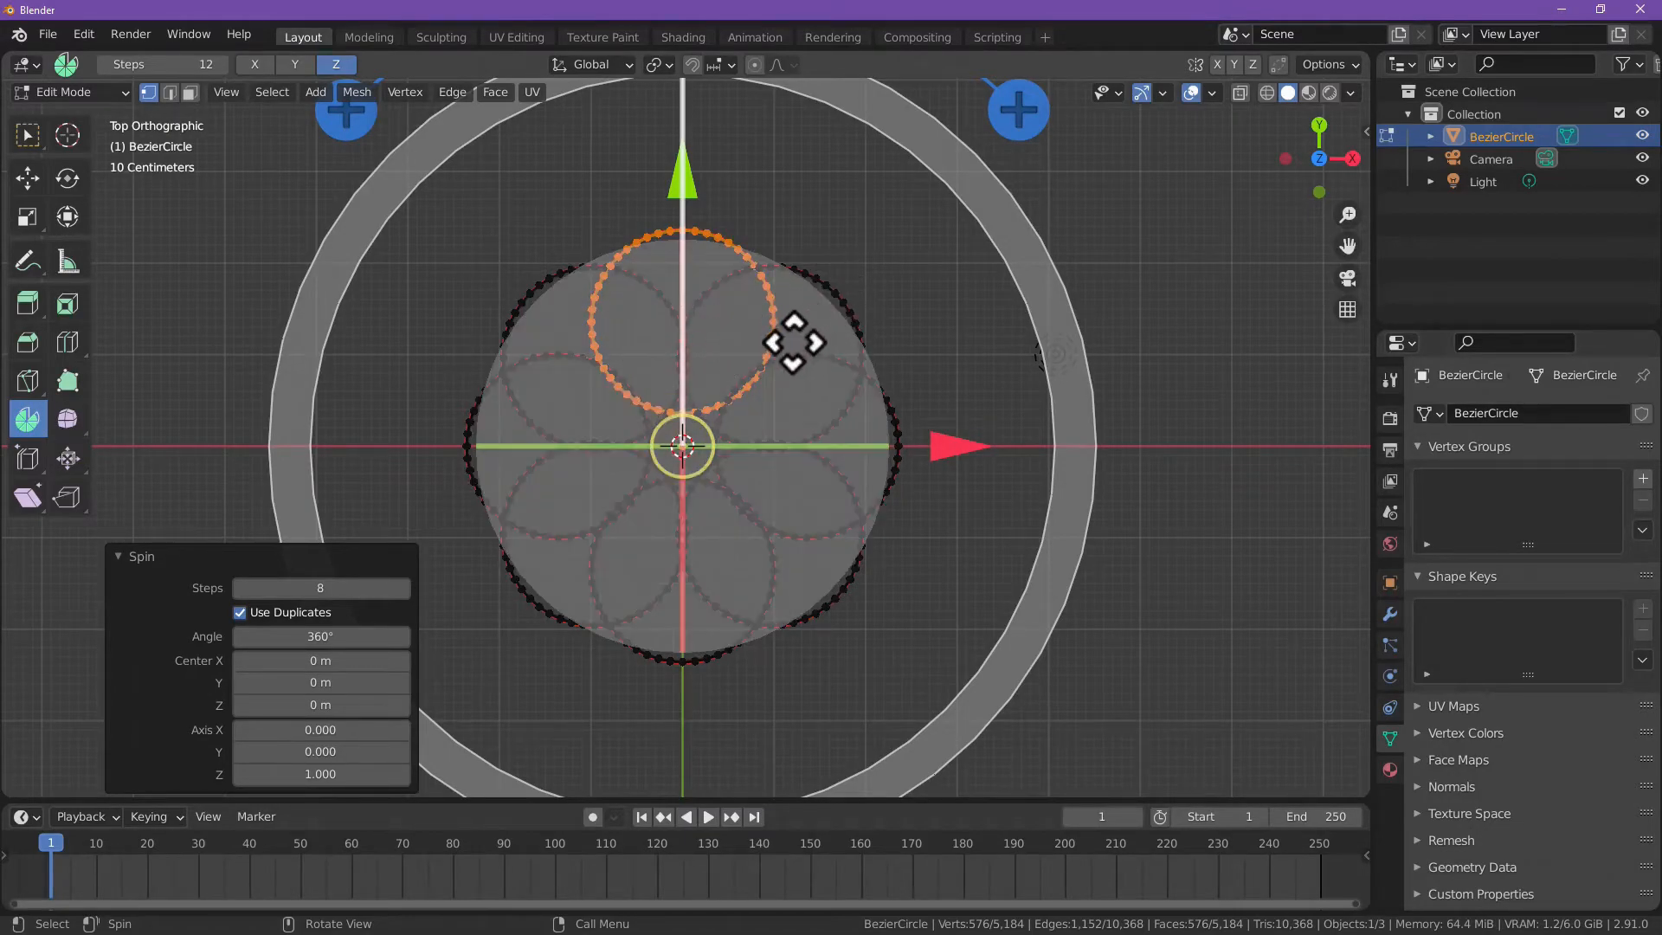
pyautogui.click(935, 329)
pyautogui.moveTo(810, 486); pyautogui.dragTo(775, 377, button='middle')
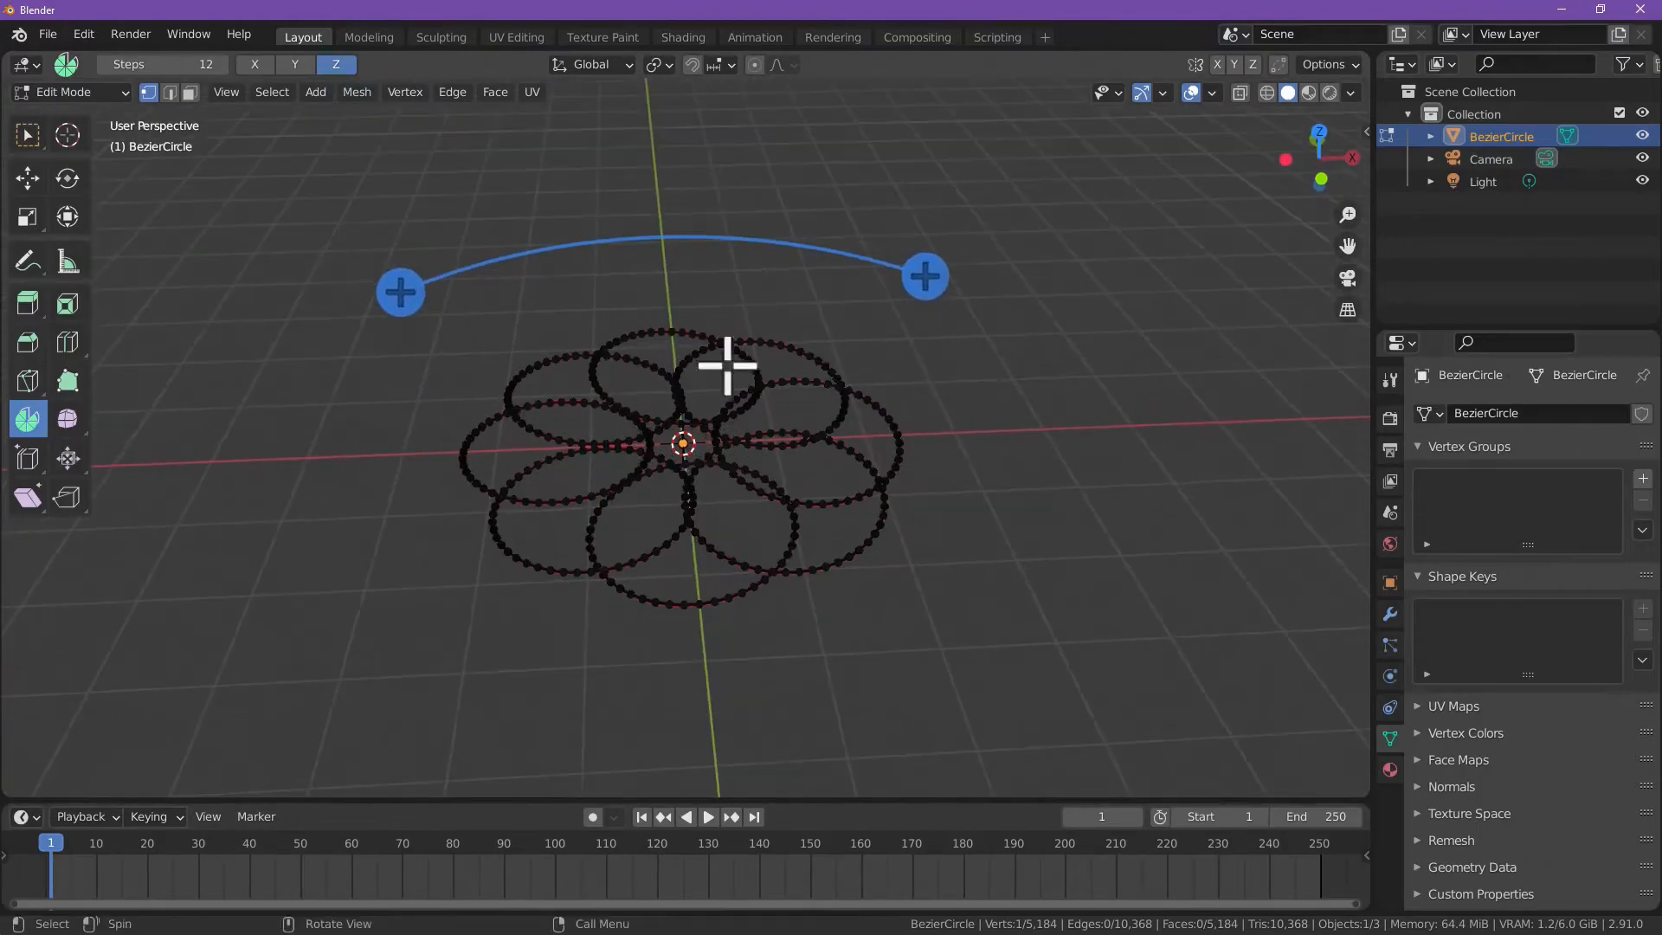
pyautogui.click(29, 136)
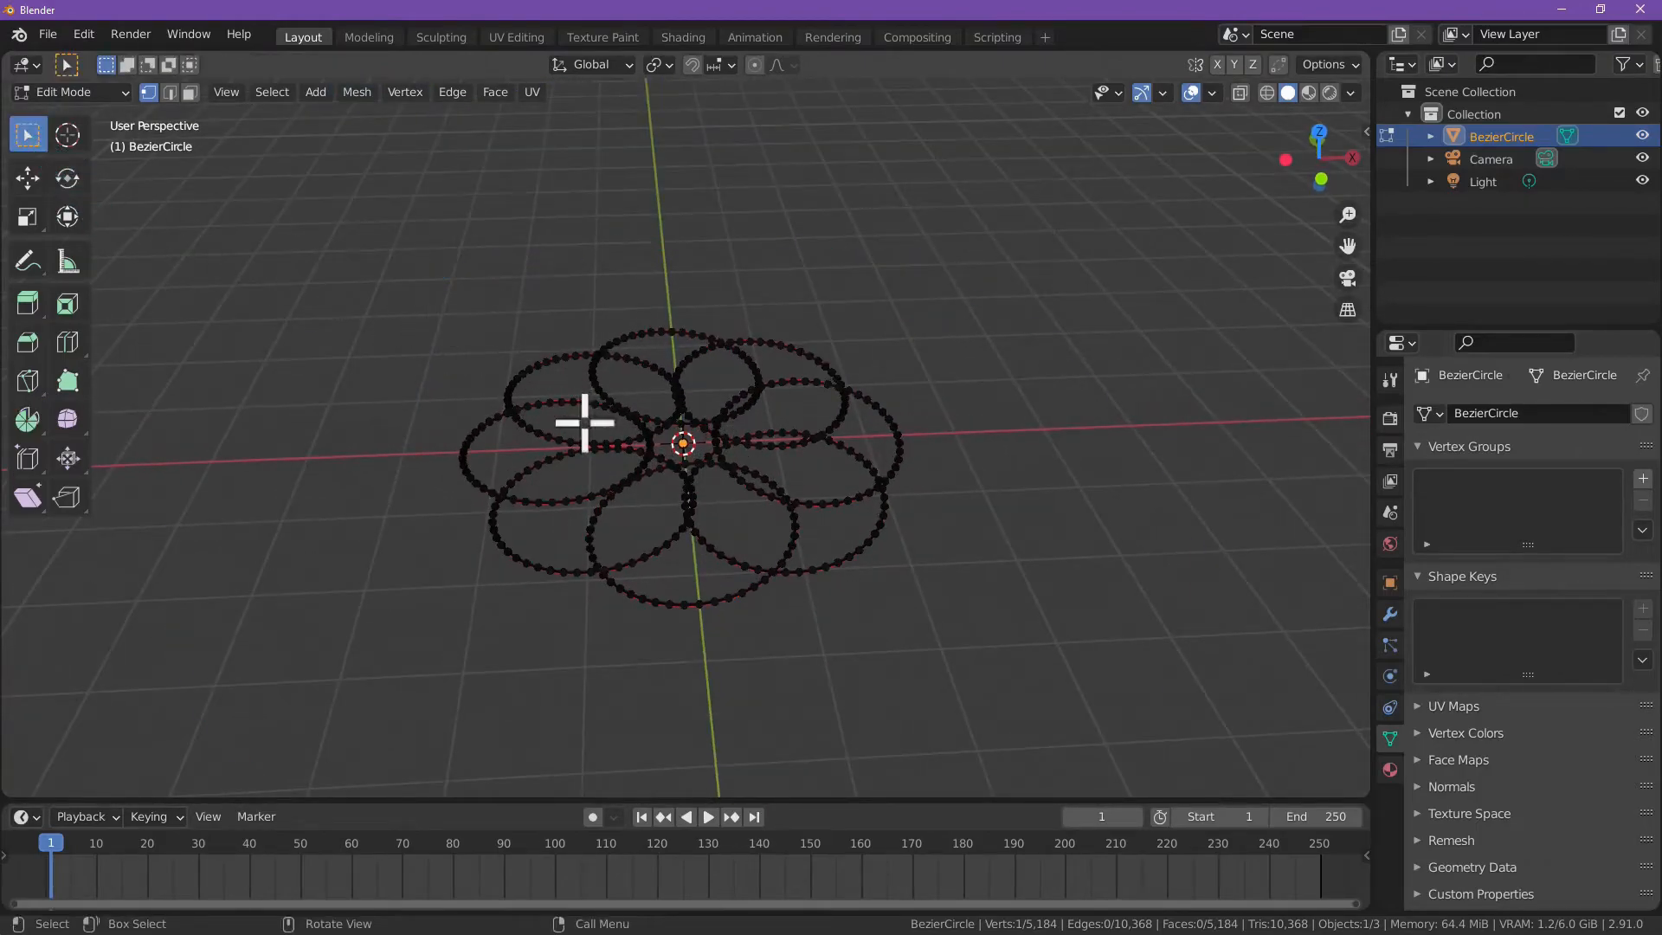
# Step: Examine how the spun rings overlap around the origin, in perspective and from the top
pyautogui.scroll(6, 705, 445)
pyautogui.scroll(-6, 738, 433)
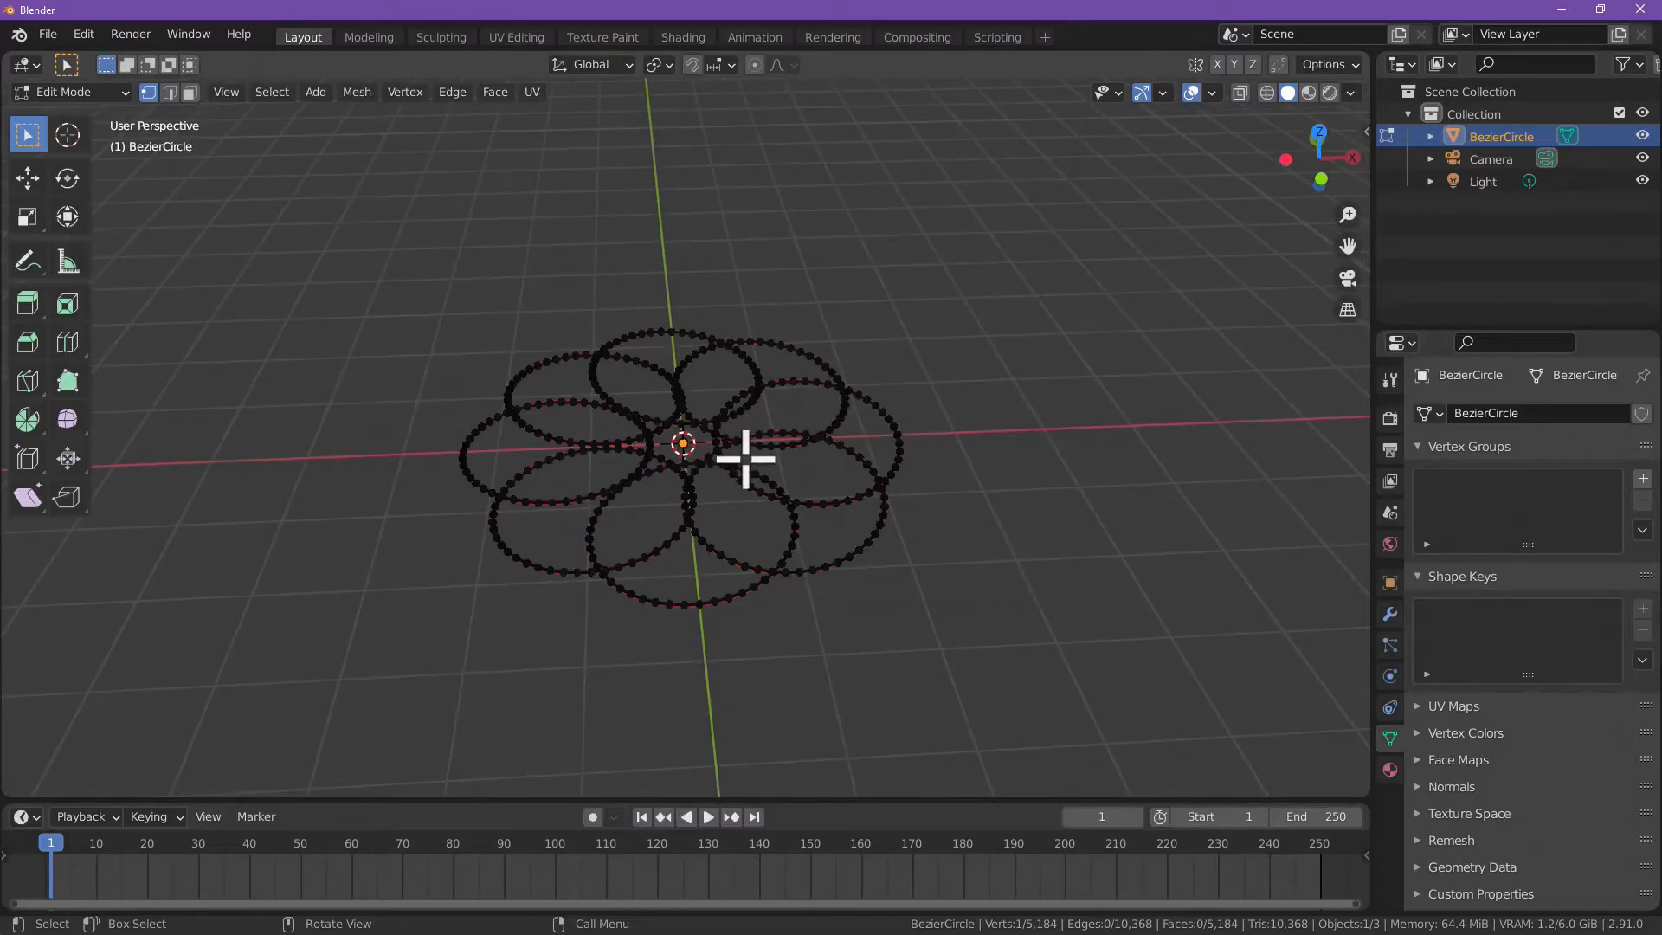
pyautogui.scroll(4, 821, 483)
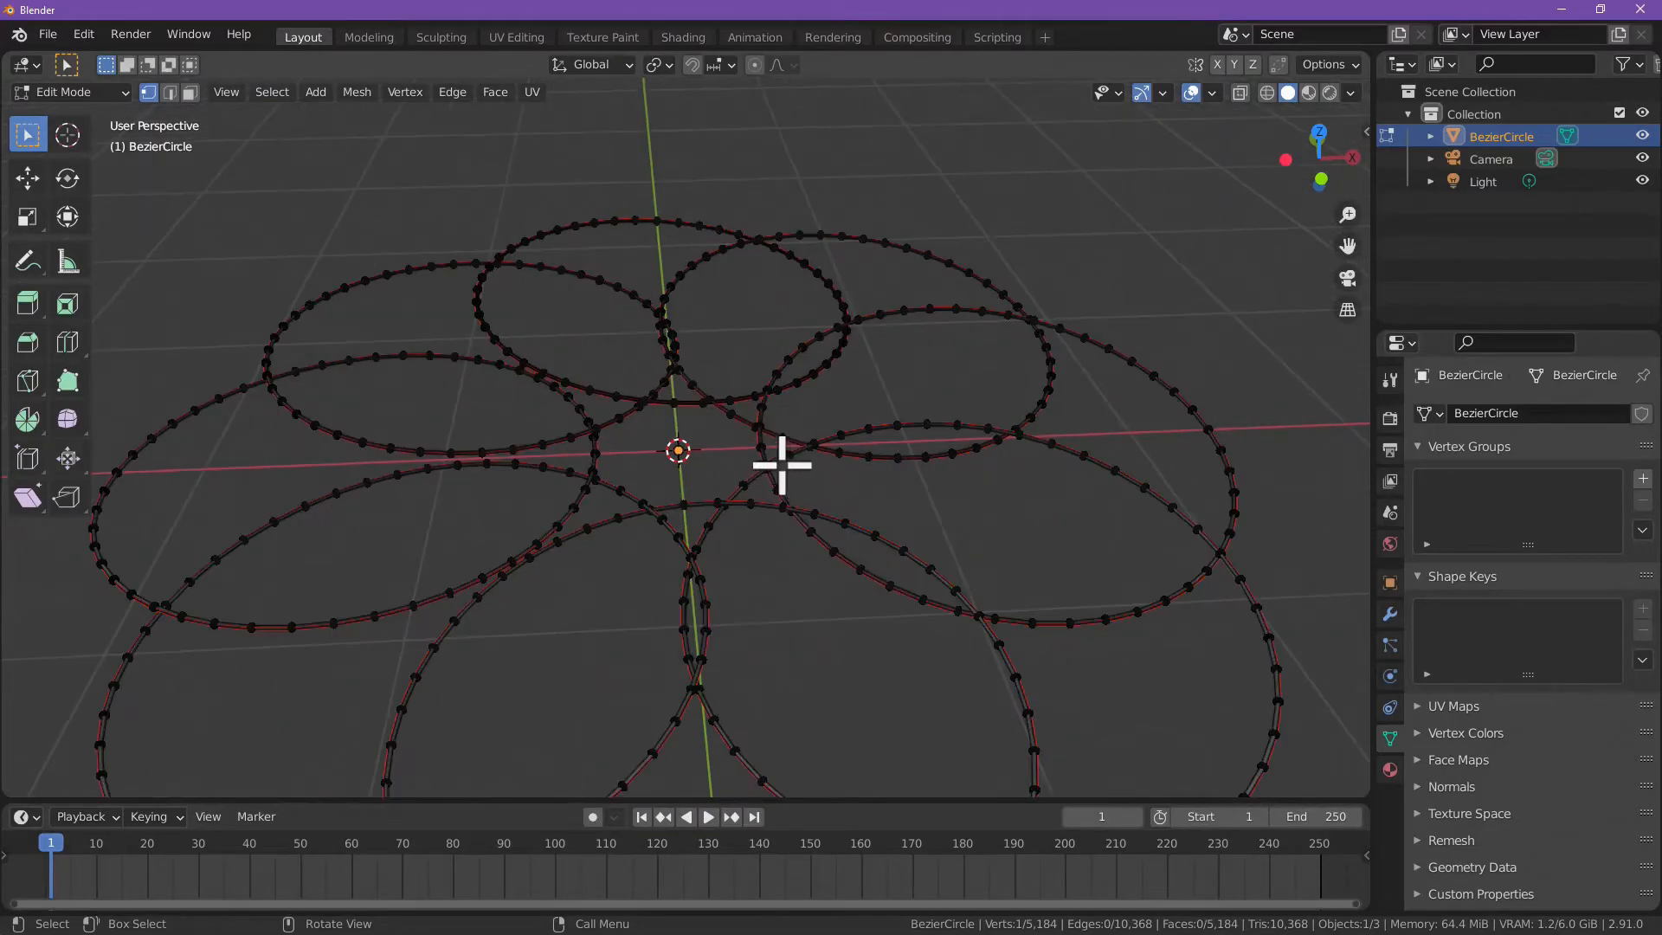
pyautogui.scroll(2, 766, 446)
pyautogui.moveTo(757, 446); pyautogui.dragTo(723, 450, button='middle')
pyautogui.moveTo(746, 377); pyautogui.dragTo(709, 332, button='middle')
pyautogui.moveTo(560, 437); pyautogui.dragTo(908, 434, button='middle')
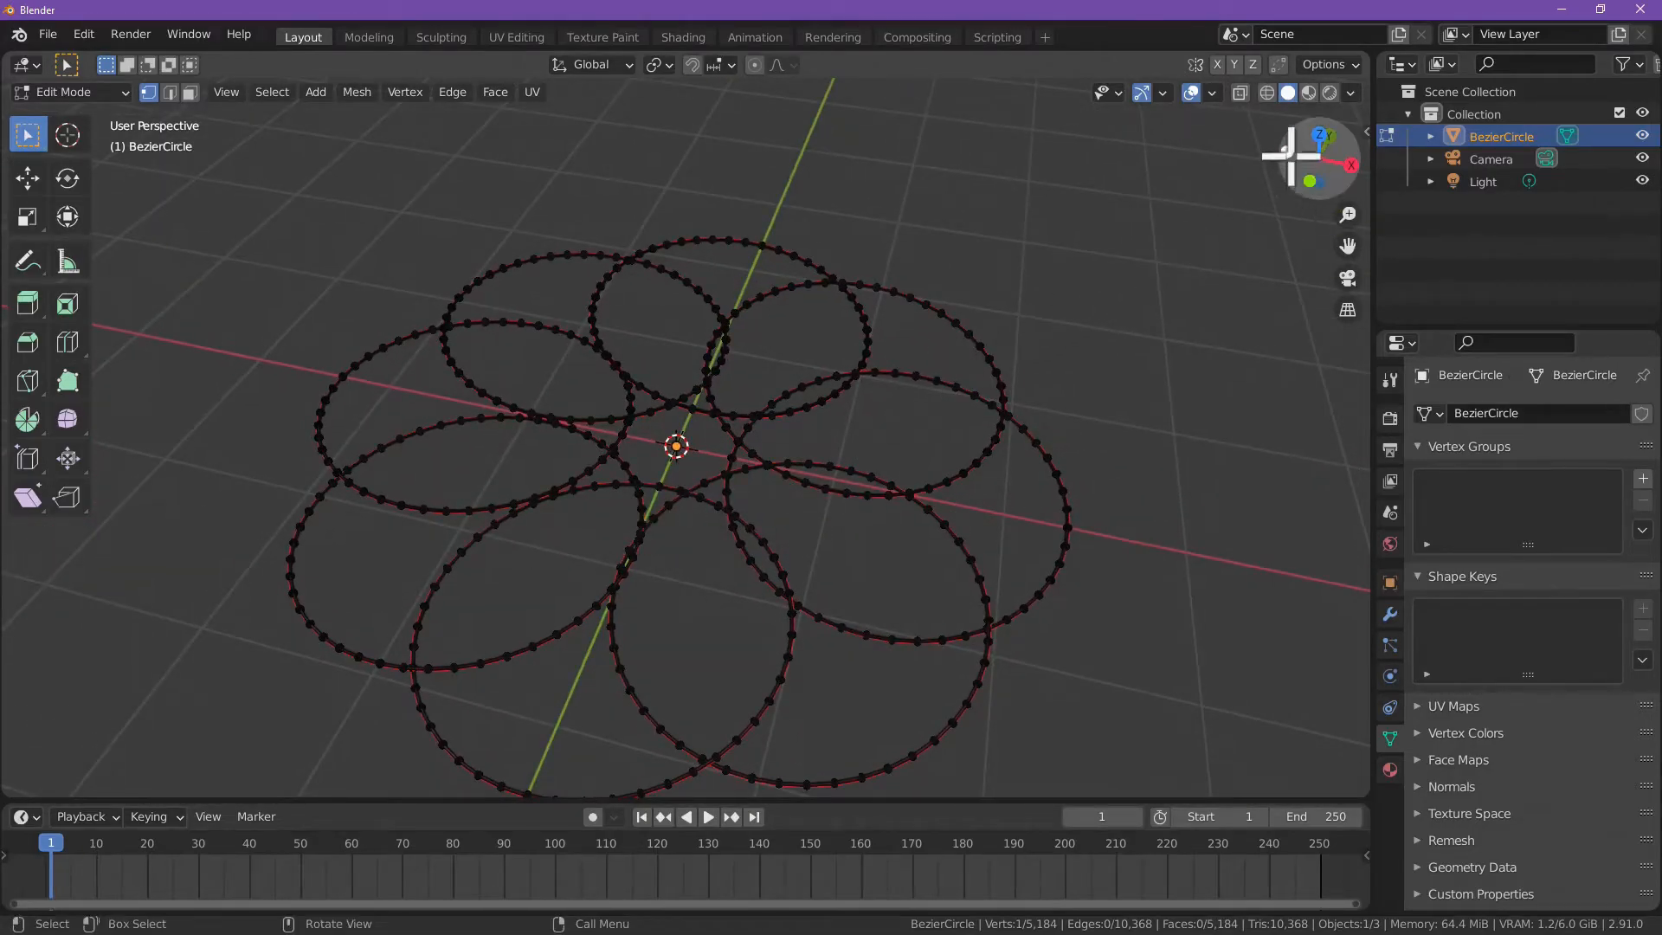
pyautogui.click(1320, 134)
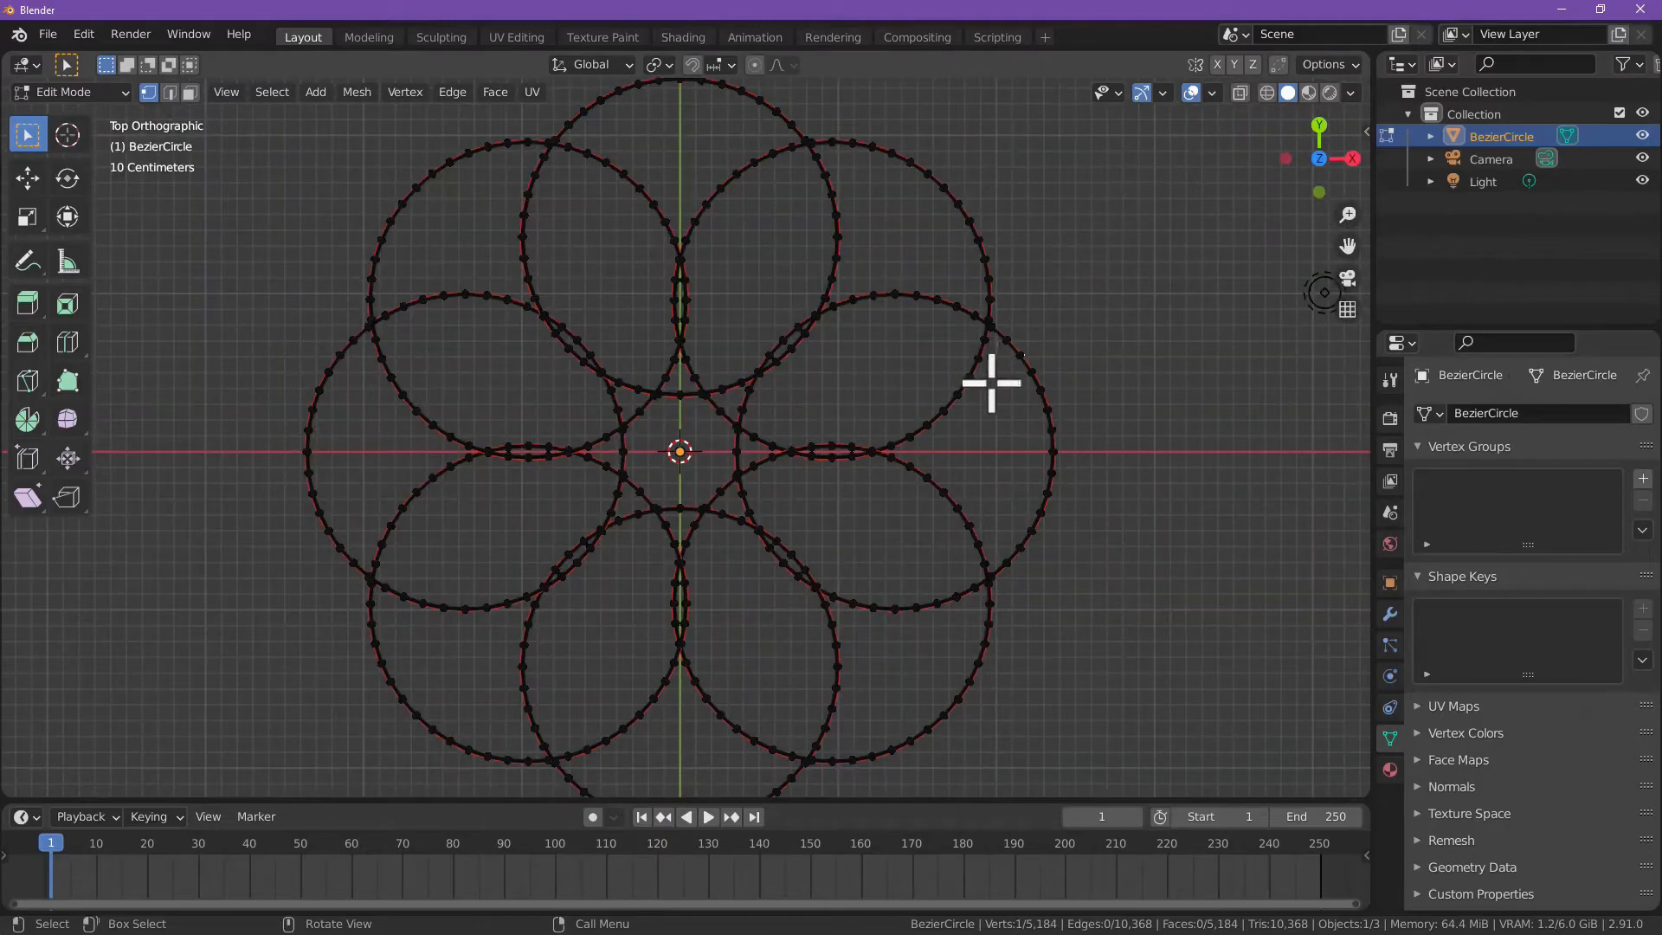
pyautogui.scroll(-3, 771, 397)
pyautogui.scroll(3, 735, 396)
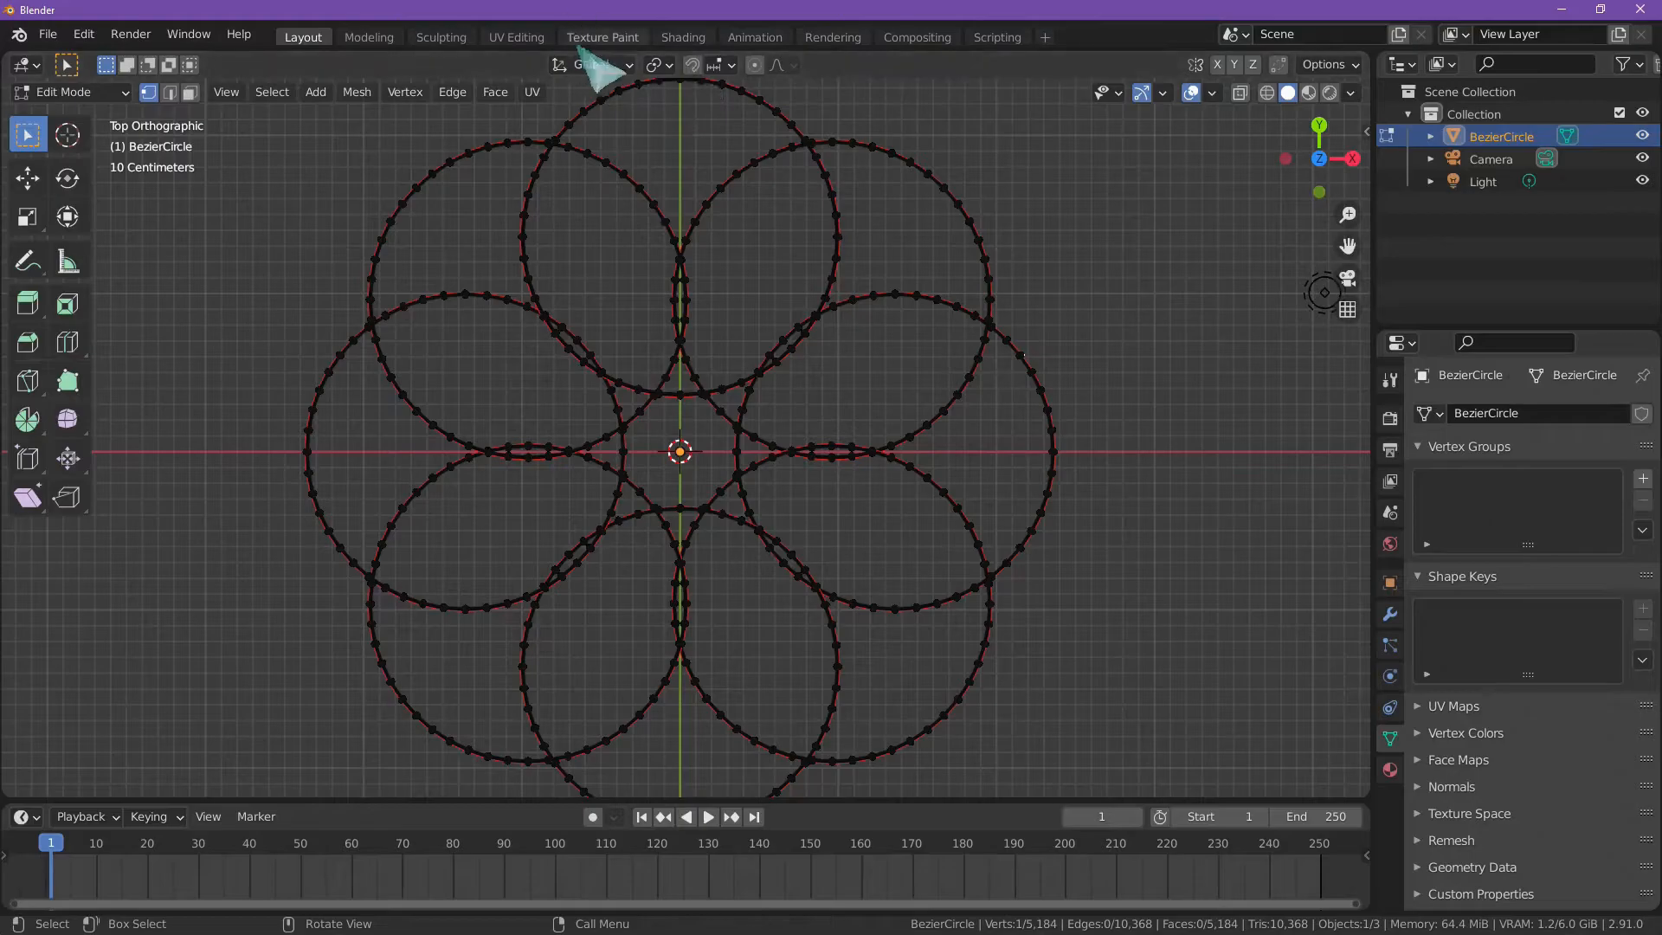
# Step: Select the entire flower mesh in the UV Editing workspace and inspect its UVs over the Glow texture
pyautogui.click(511, 38)
pyautogui.scroll(-6, 839, 268)
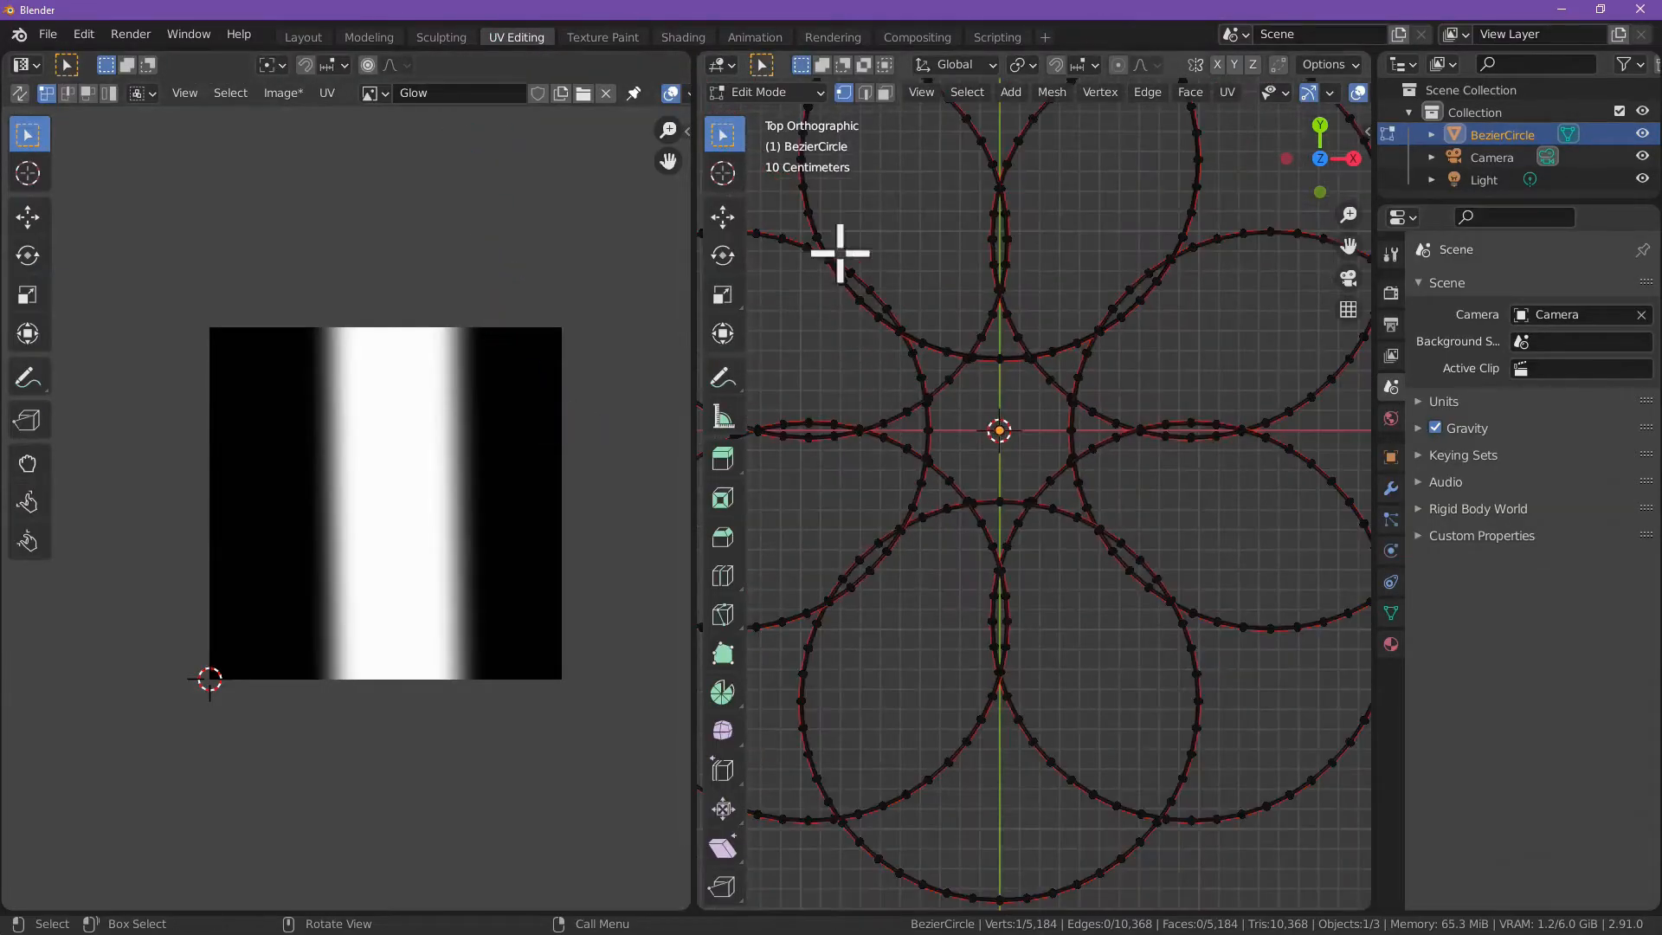
pyautogui.click(967, 92)
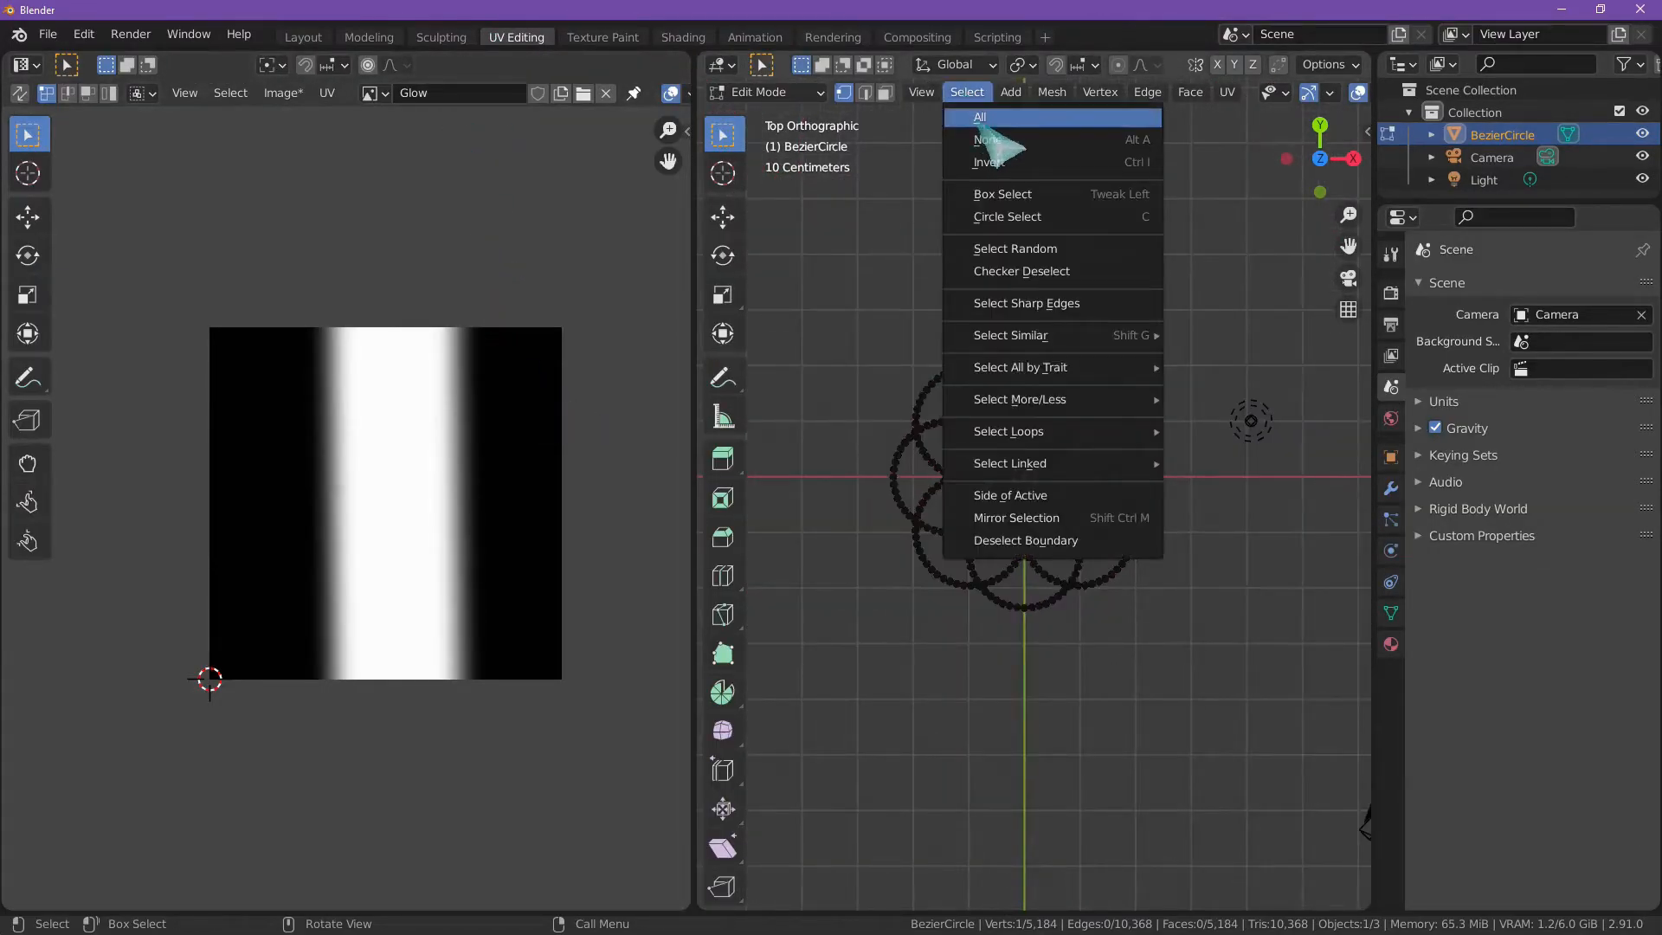
pyautogui.click(975, 117)
pyautogui.scroll(6, 251, 544)
pyautogui.scroll(-3, 299, 554)
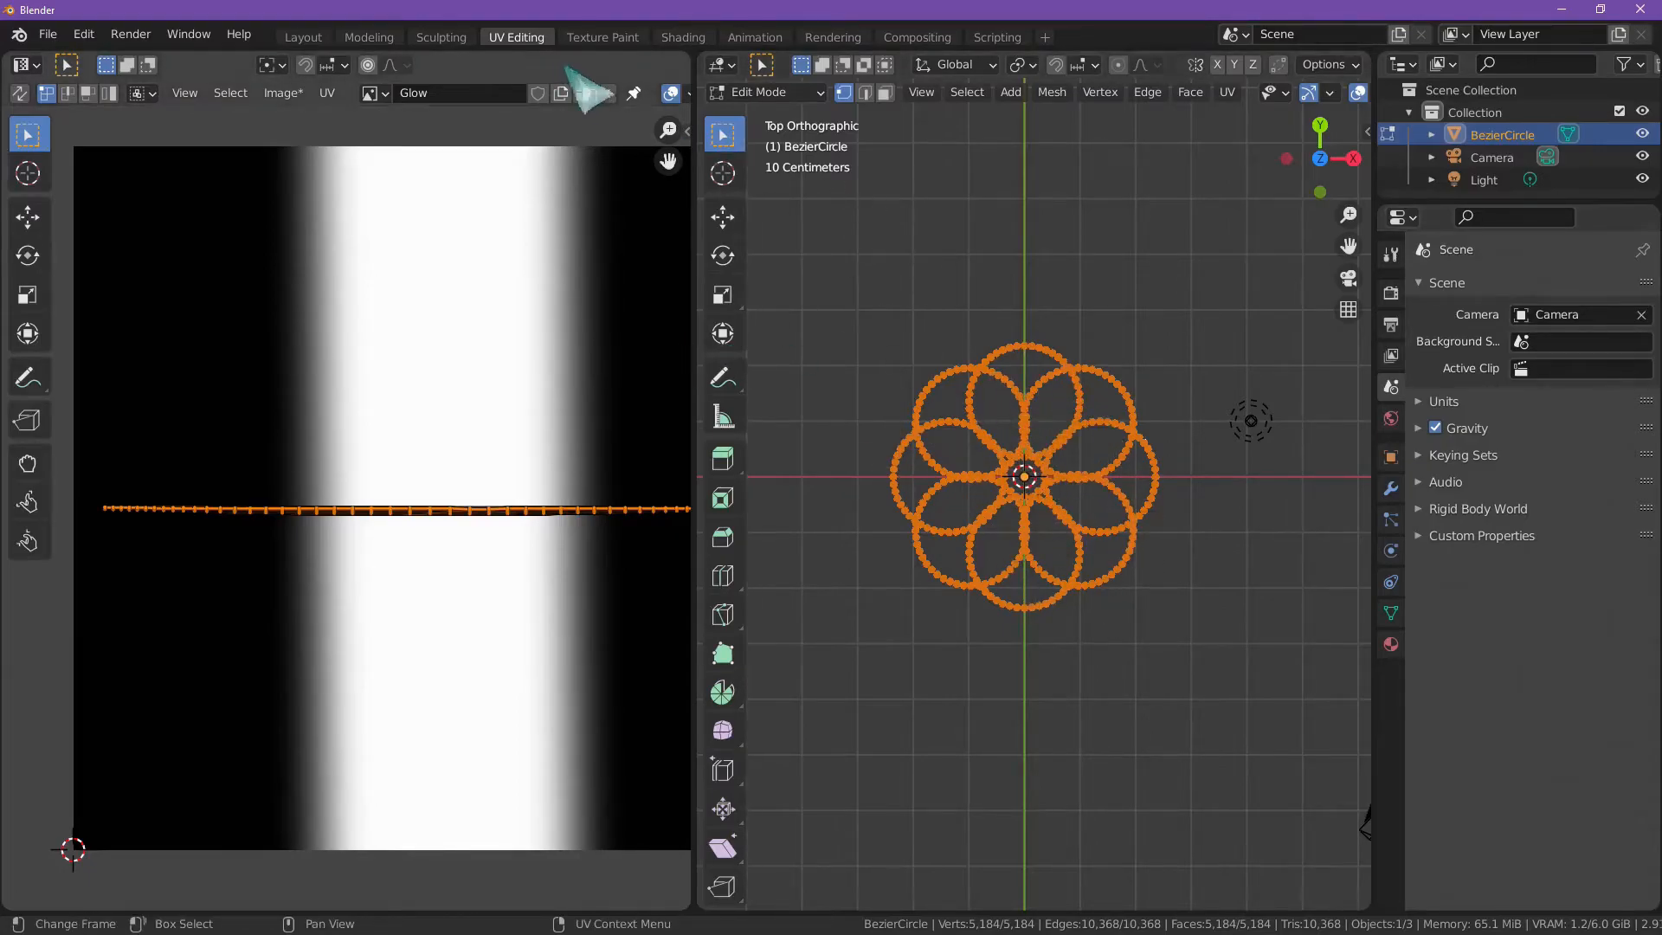
# Step: In the Shading workspace, deselect the flower and shift the glow texture's Mapping X location to about 3.3 m
pyautogui.click(681, 38)
pyautogui.scroll(-8, 793, 277)
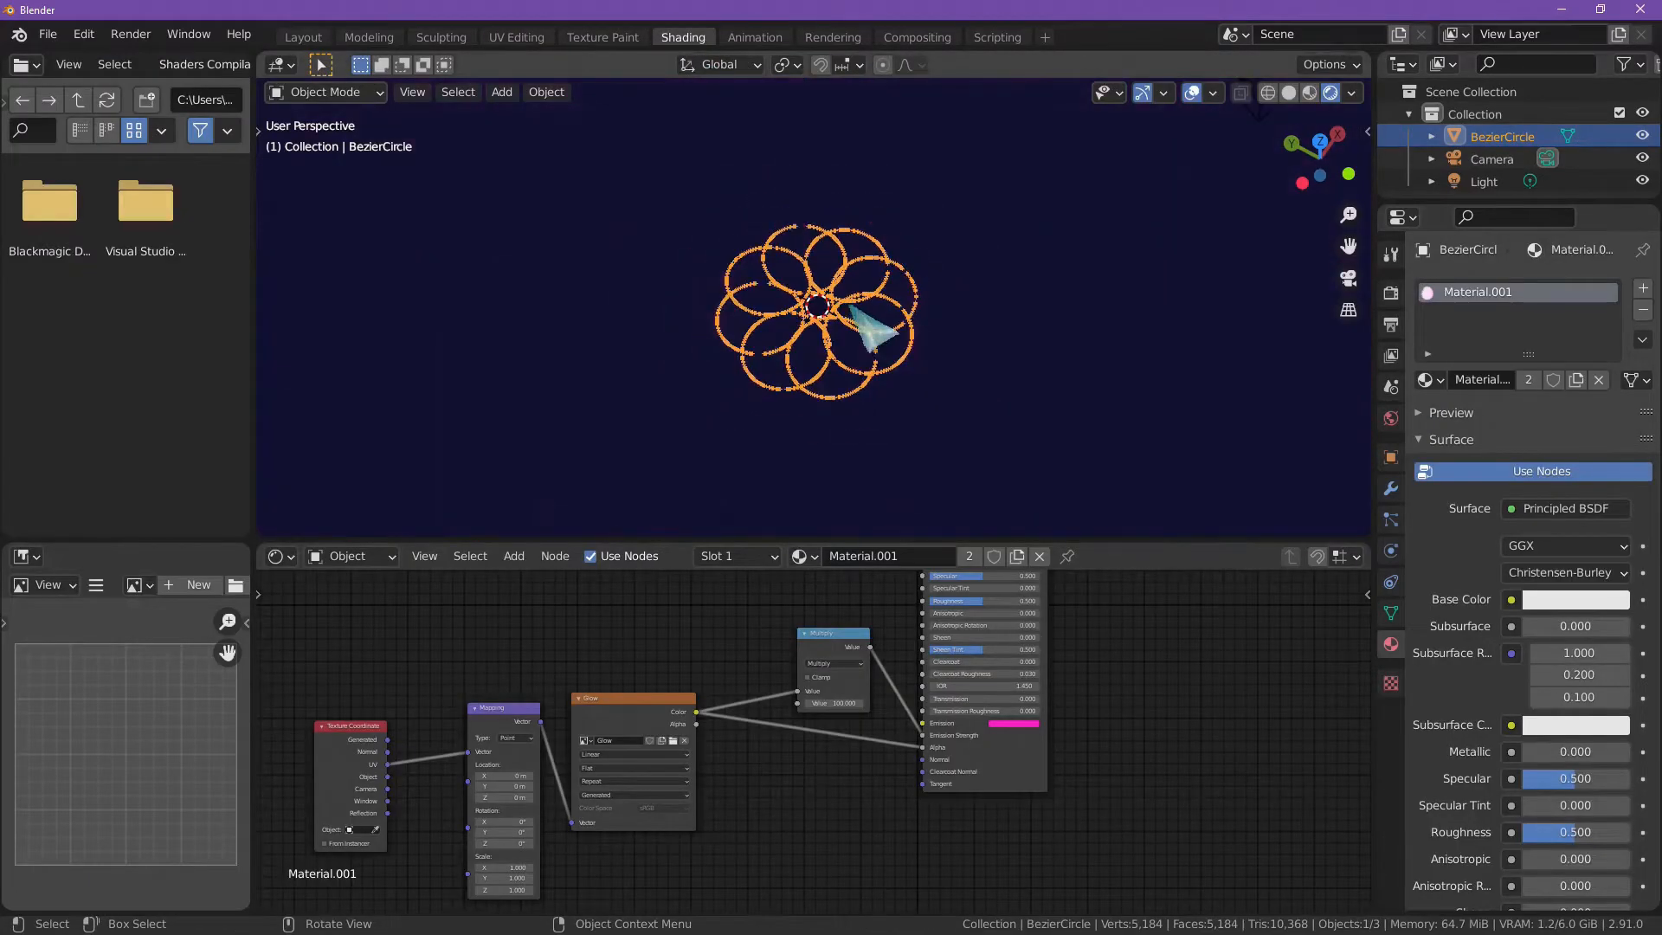
pyautogui.click(1086, 300)
pyautogui.scroll(2, 1042, 348)
pyautogui.moveTo(1026, 351); pyautogui.dragTo(1065, 408, button='middle')
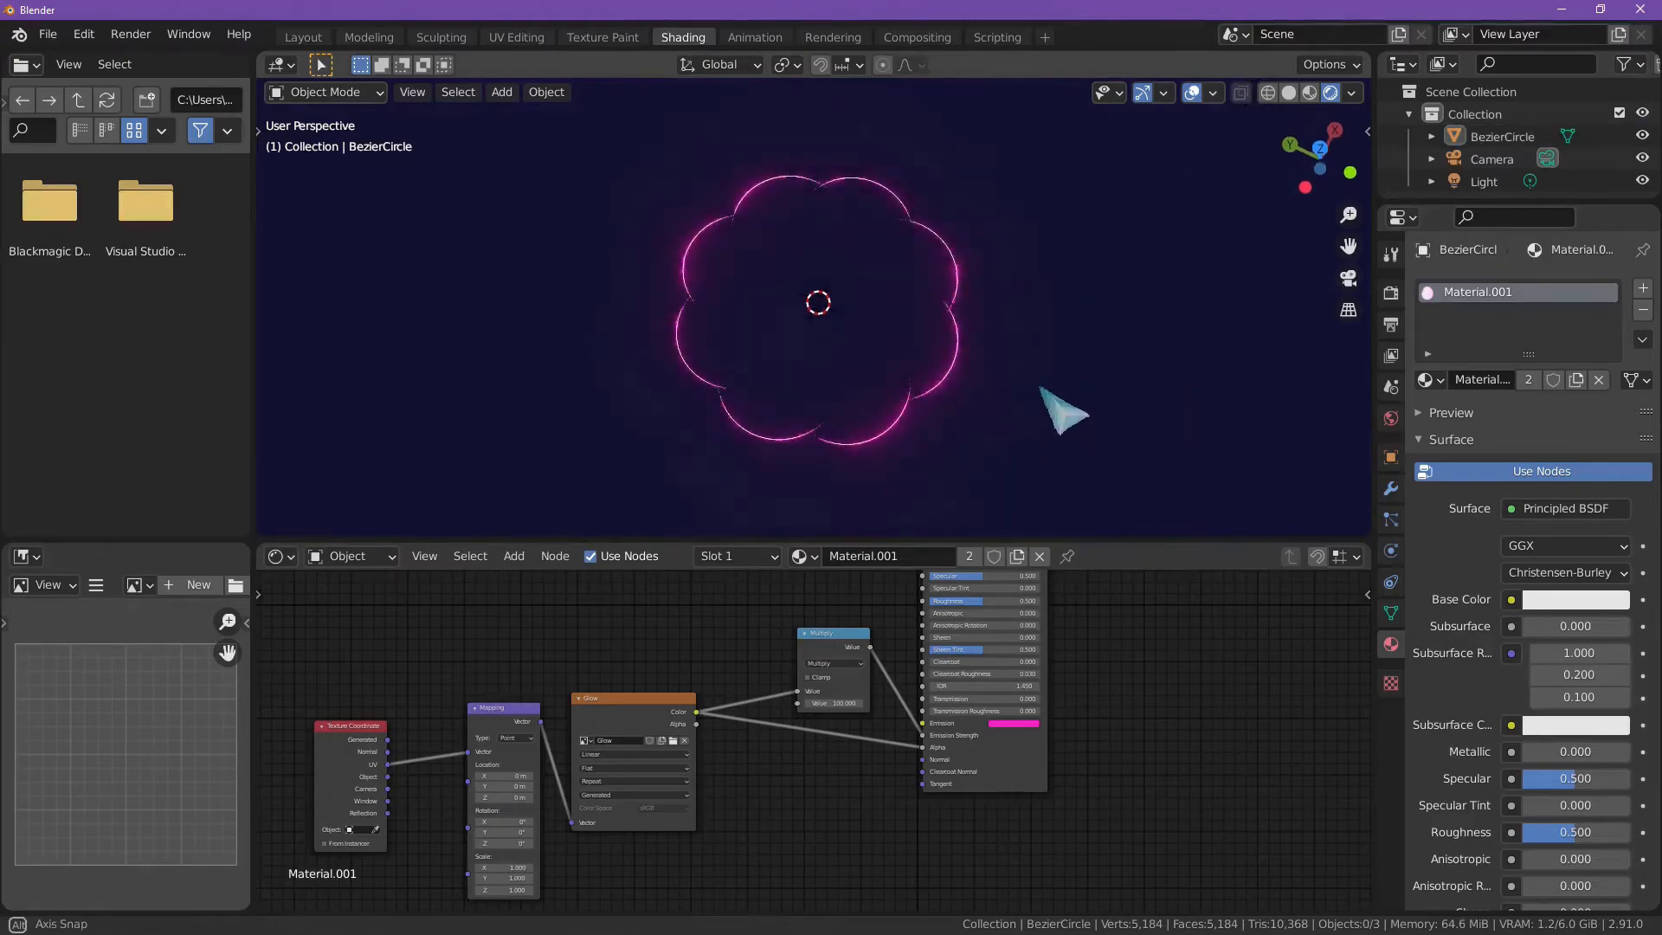
pyautogui.moveTo(511, 776); pyautogui.dragTo(779, 775)
pyautogui.moveTo(515, 775); pyautogui.dragTo(518, 776)
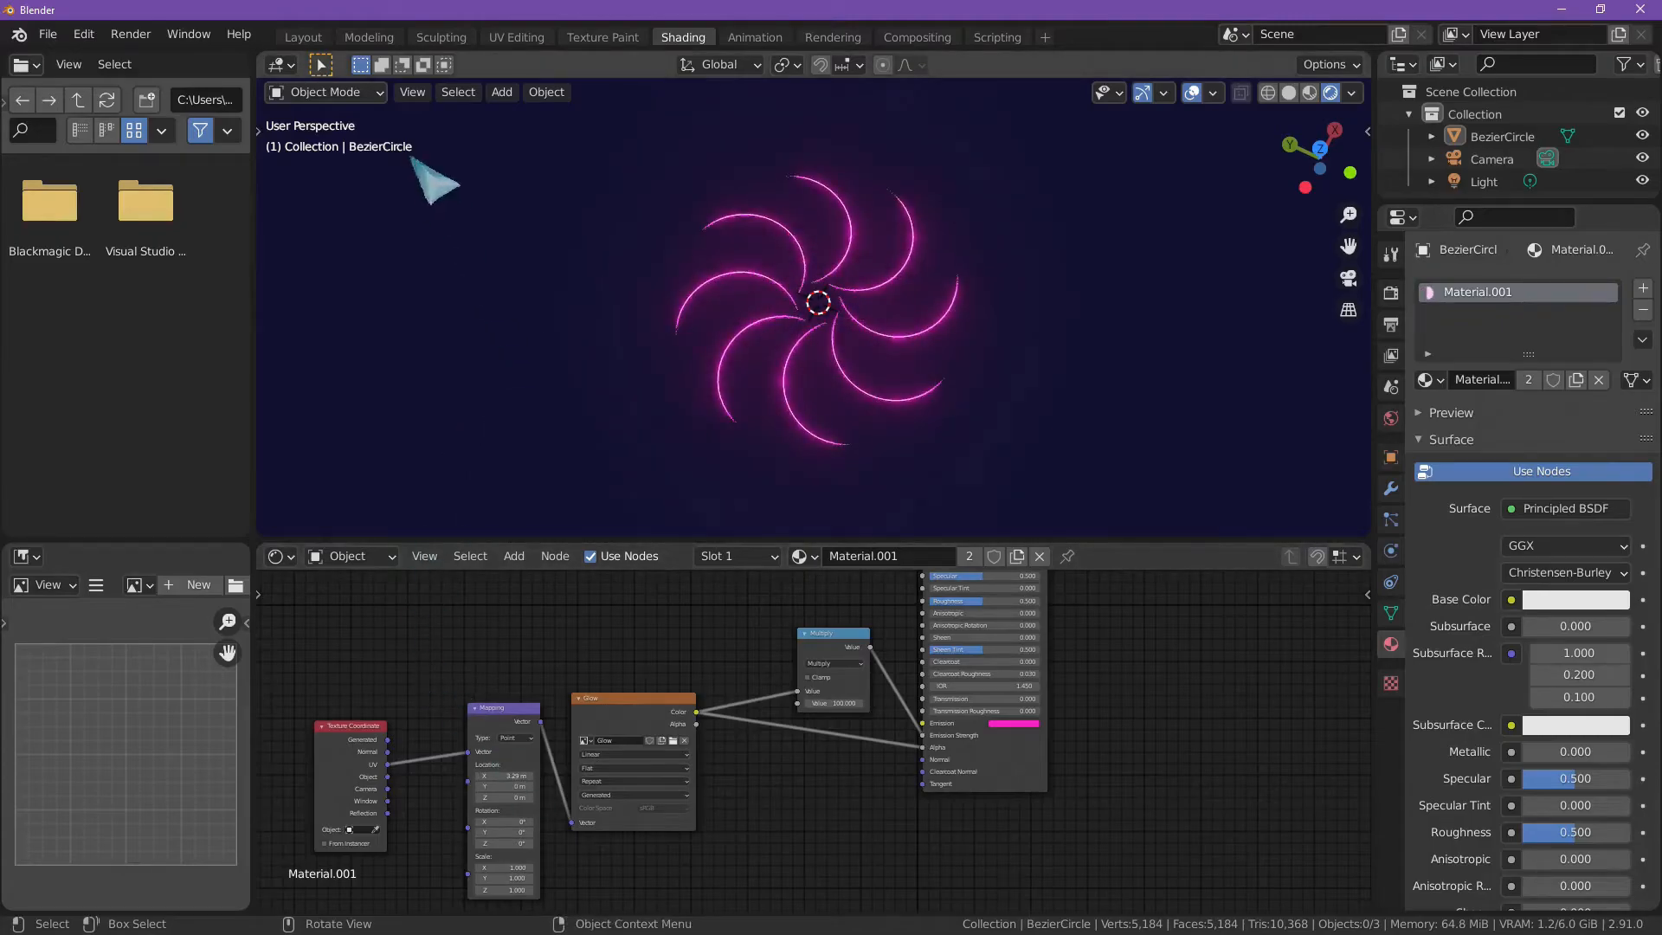
# Step: Open the flower in Edit Mode in the Layout workspace and deselect all of its geometry
pyautogui.click(303, 37)
pyautogui.click(610, 376)
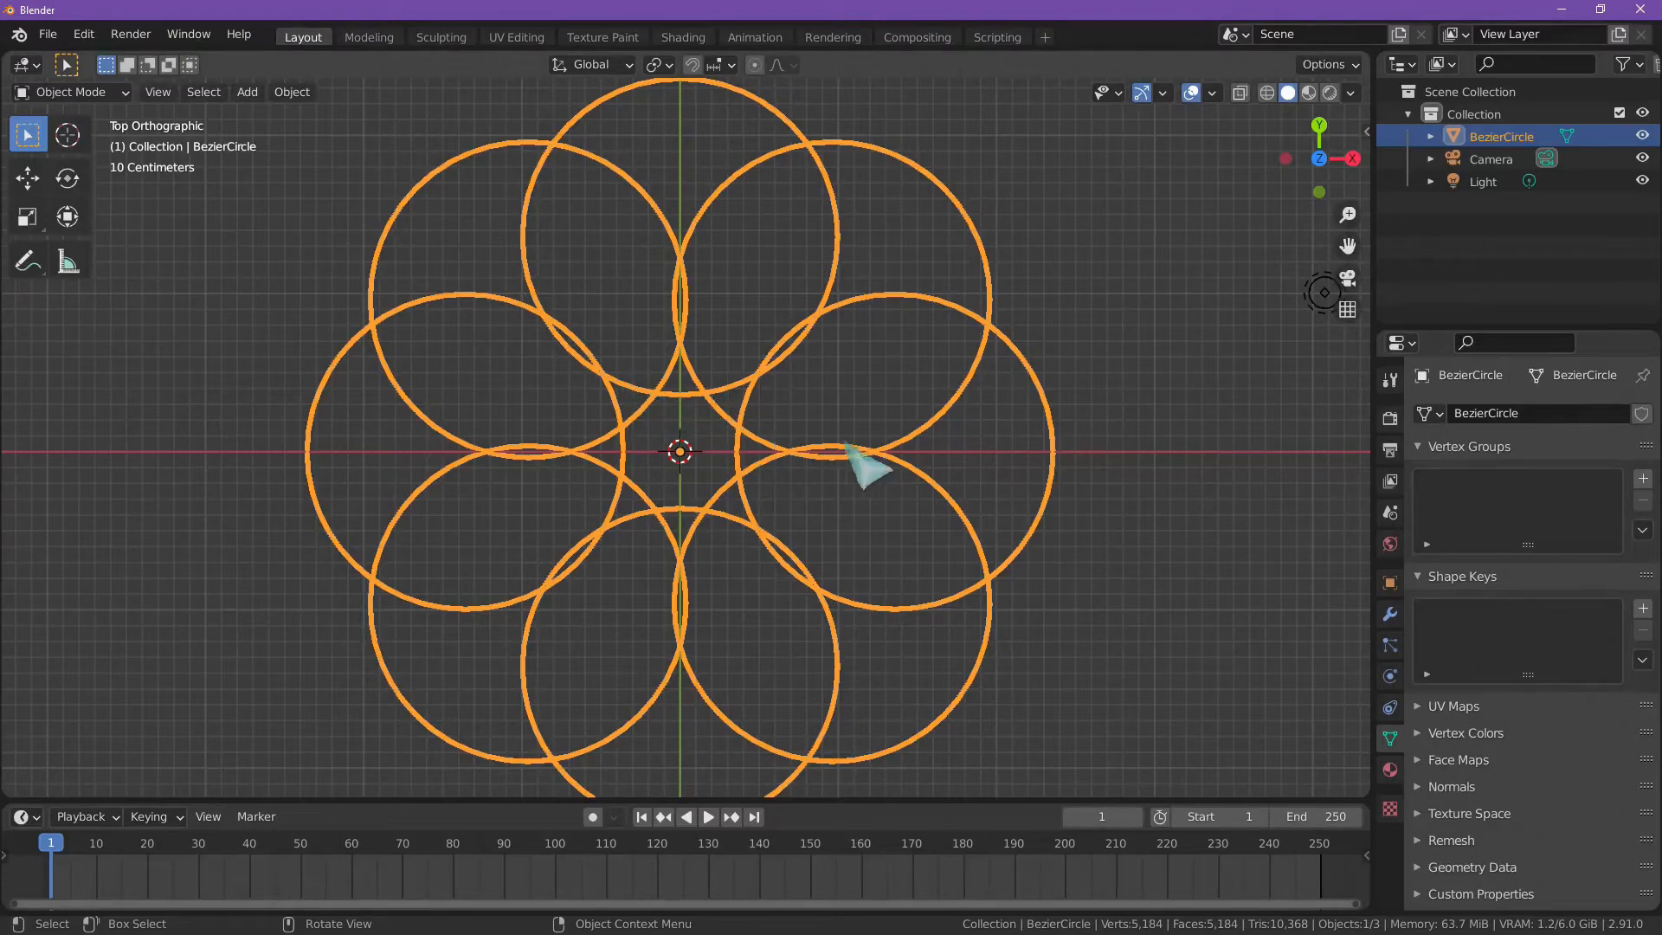
pyautogui.press('Tab')
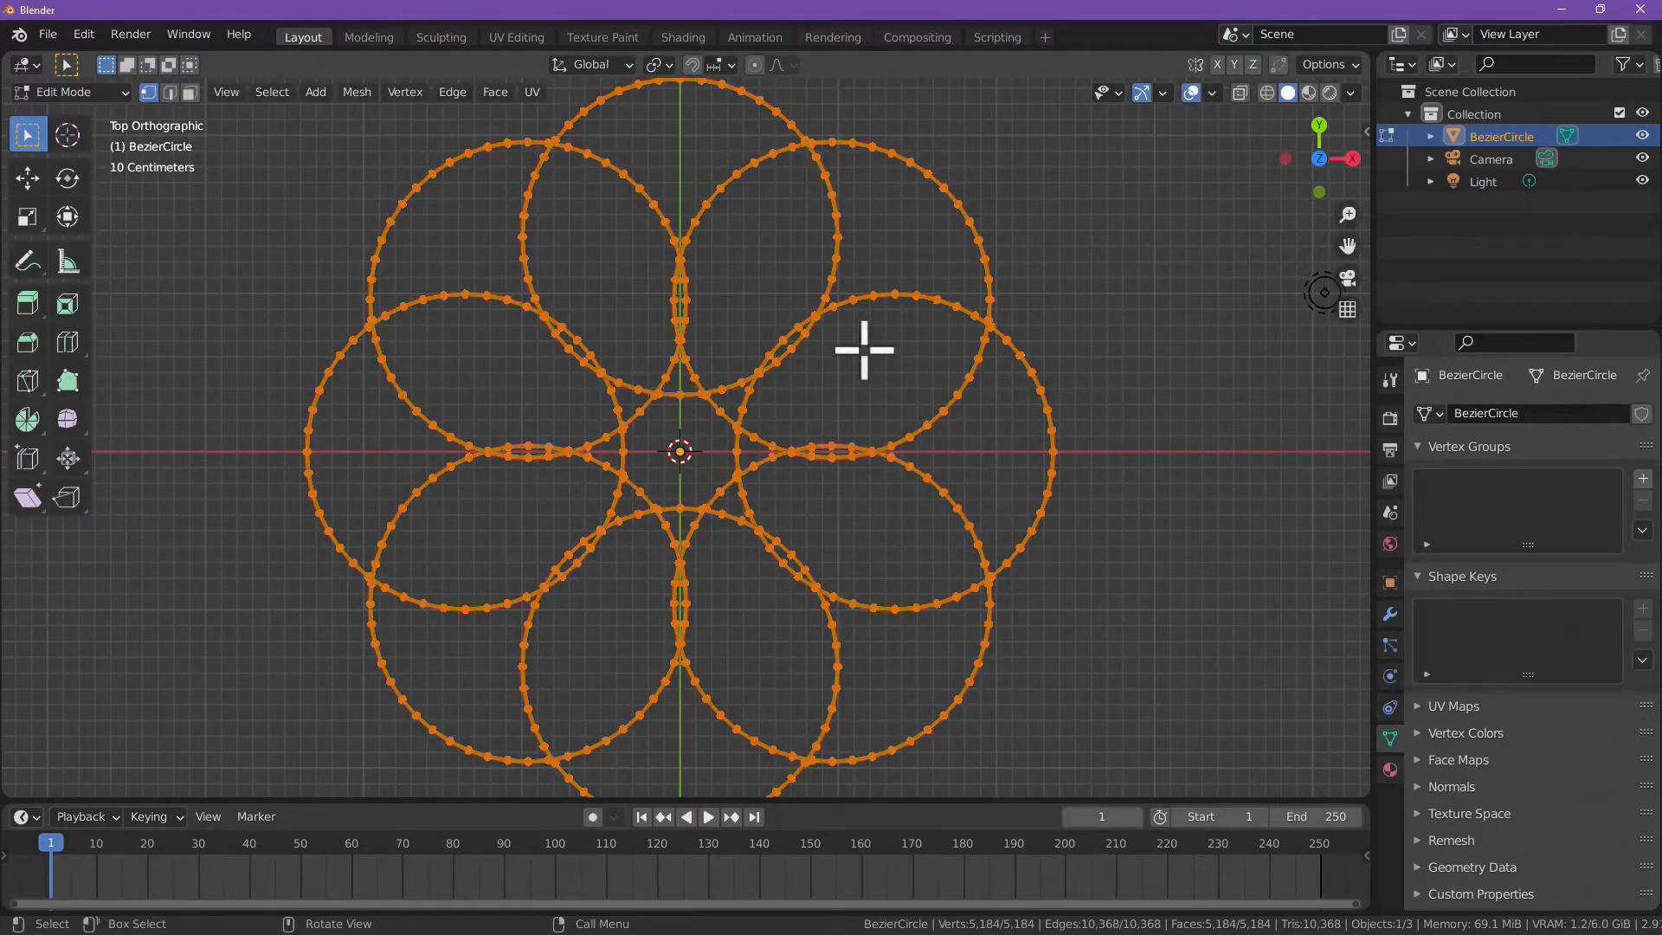
pyautogui.scroll(8, 770, 441)
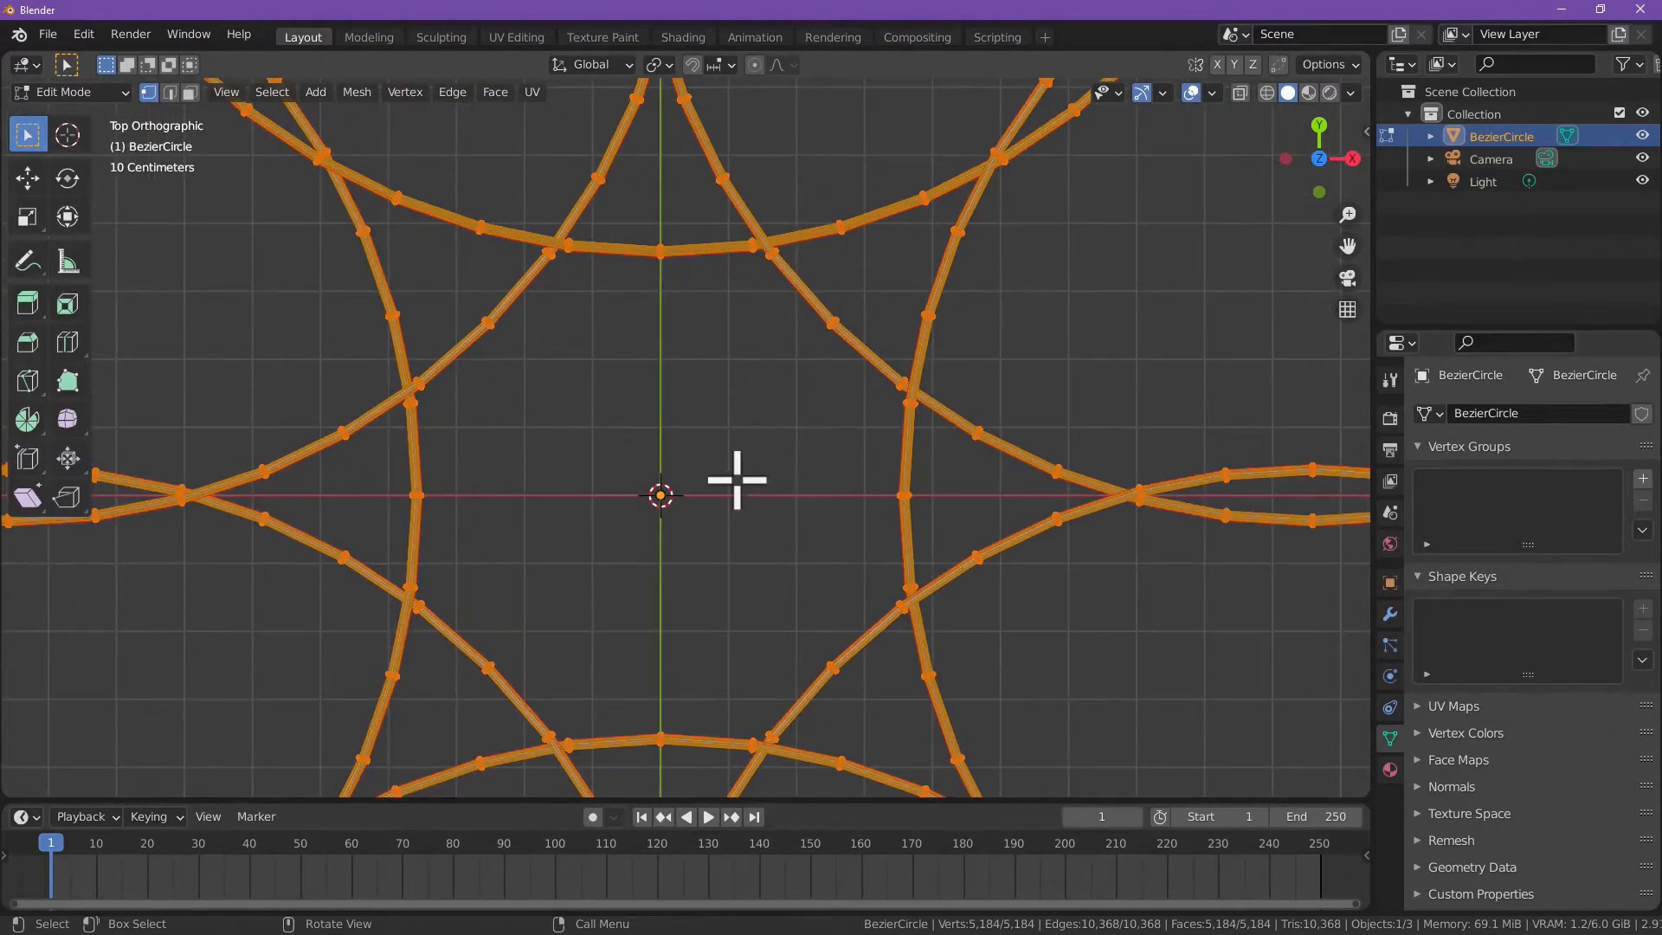
pyautogui.hotkey('alt', 'a')
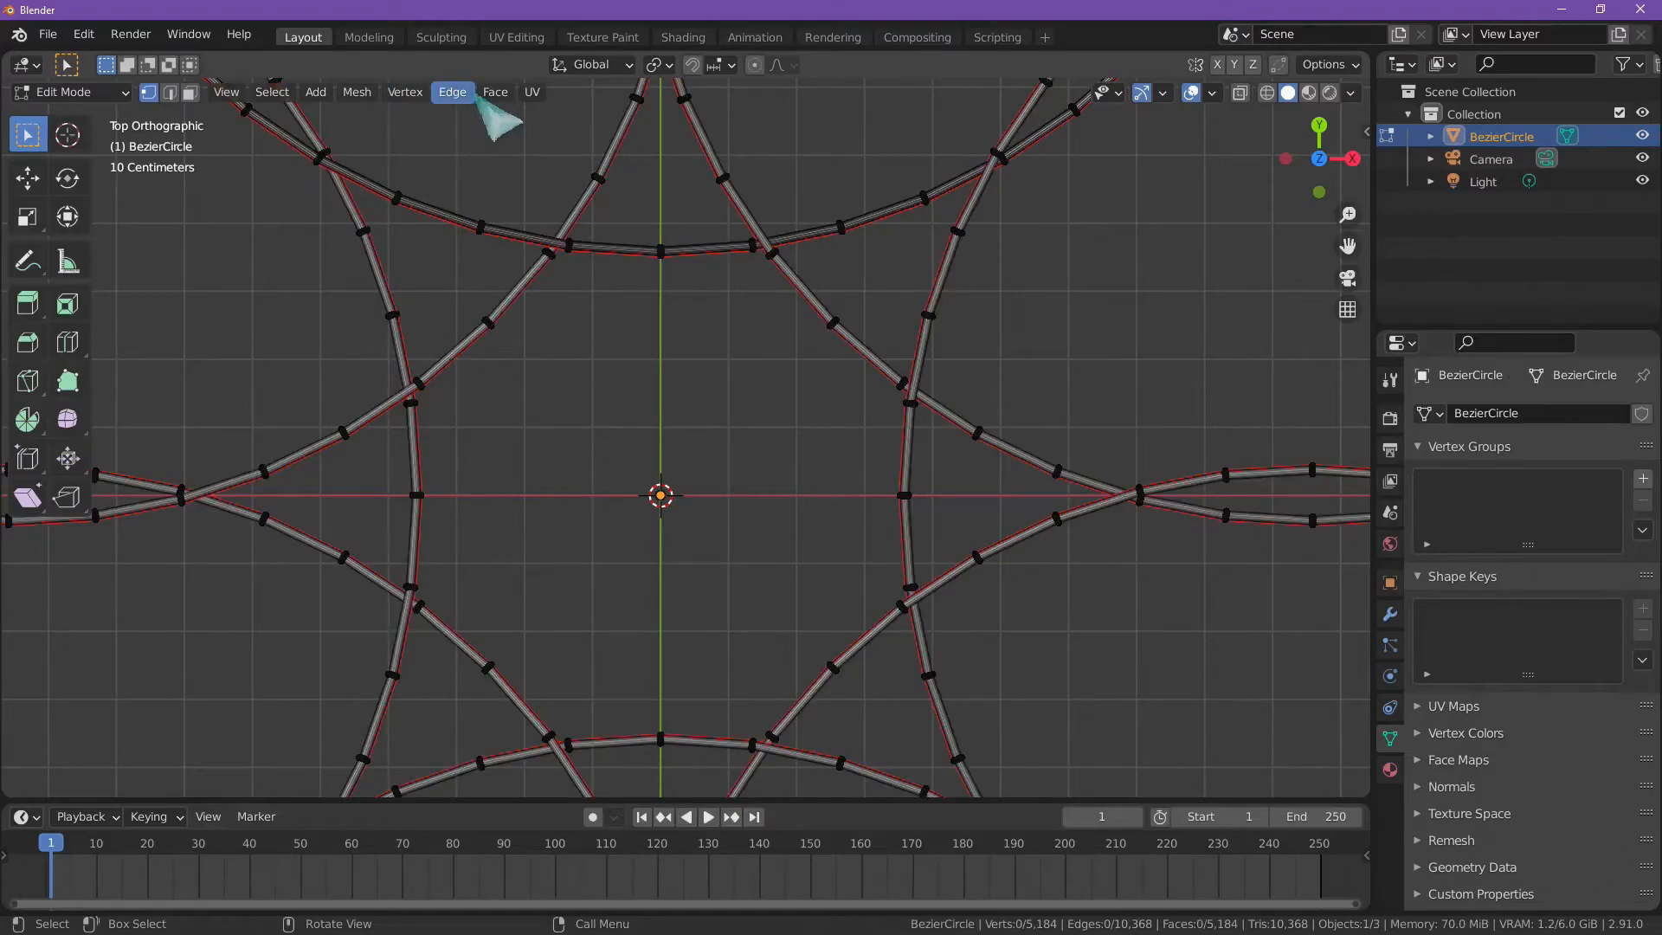
# Step: Add a 32-vertex mesh circle with 1 m radius at the flower's center and scale it down to about 0.088
pyautogui.click(317, 92)
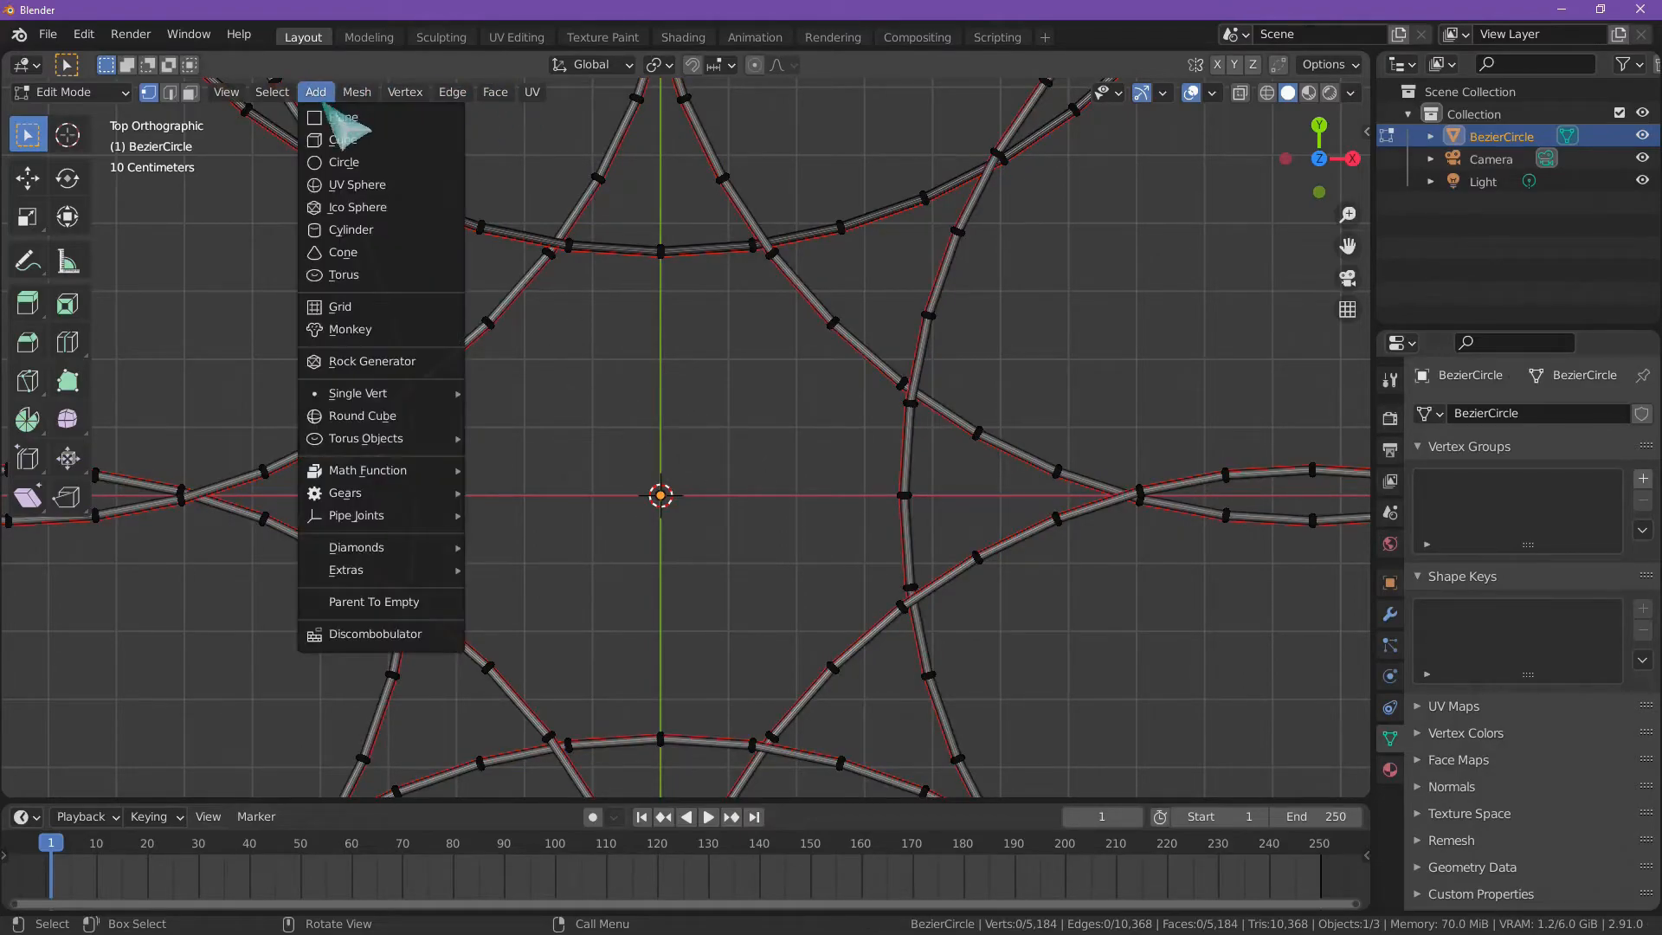
pyautogui.click(385, 167)
pyautogui.scroll(-5, 945, 334)
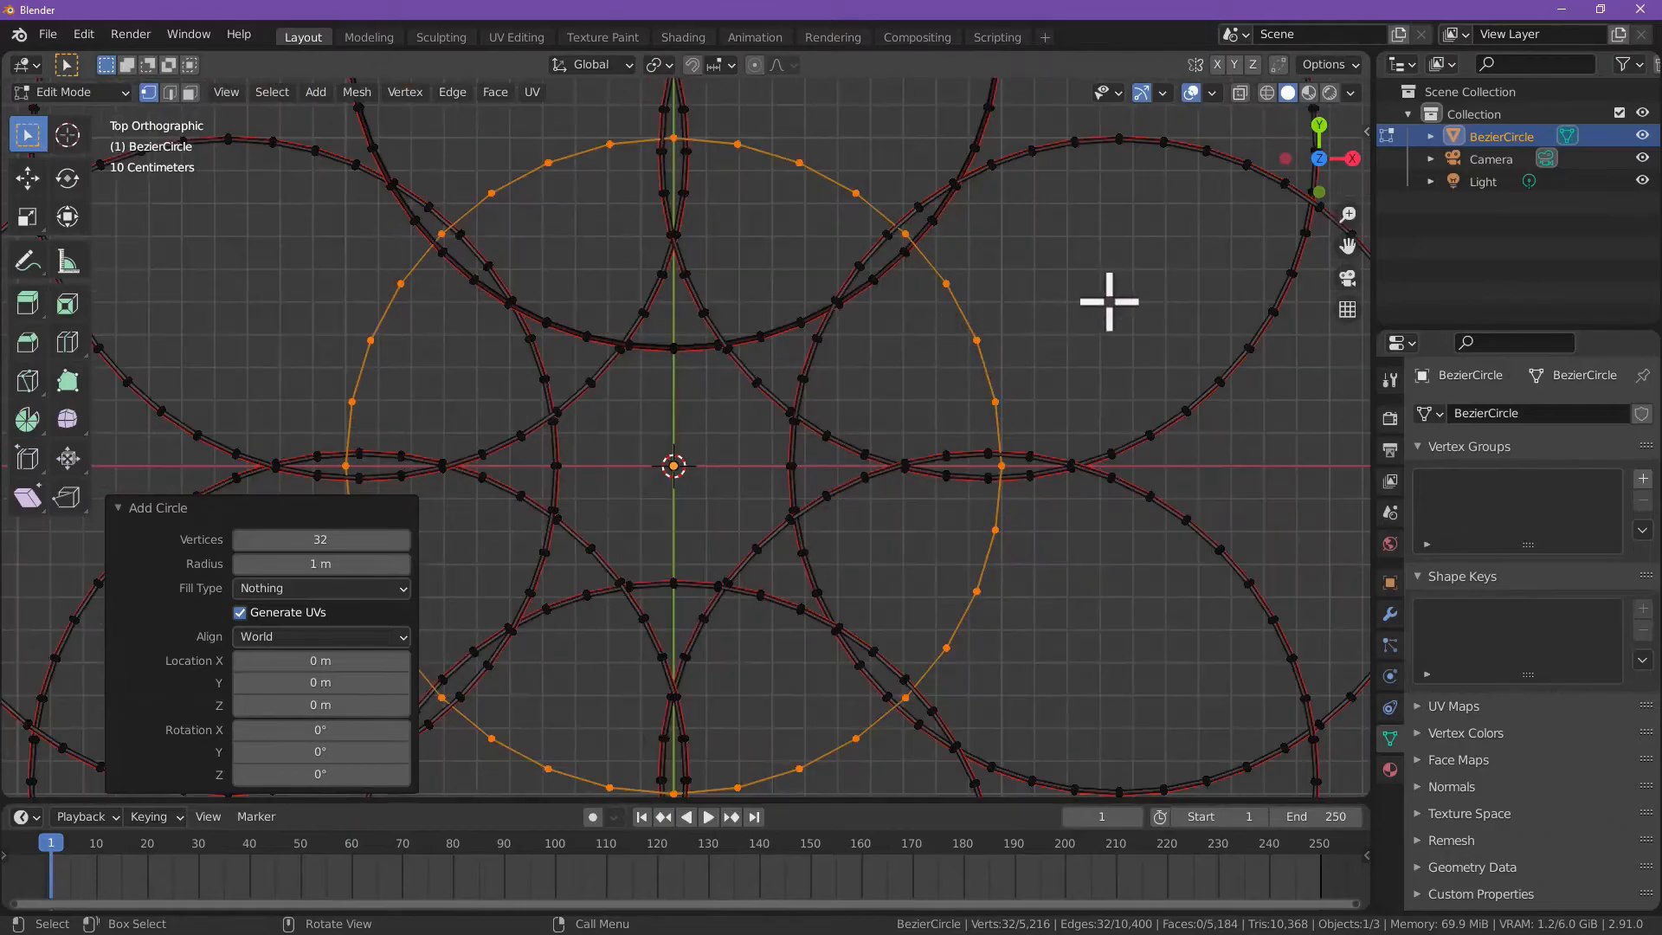
pyautogui.press('s')
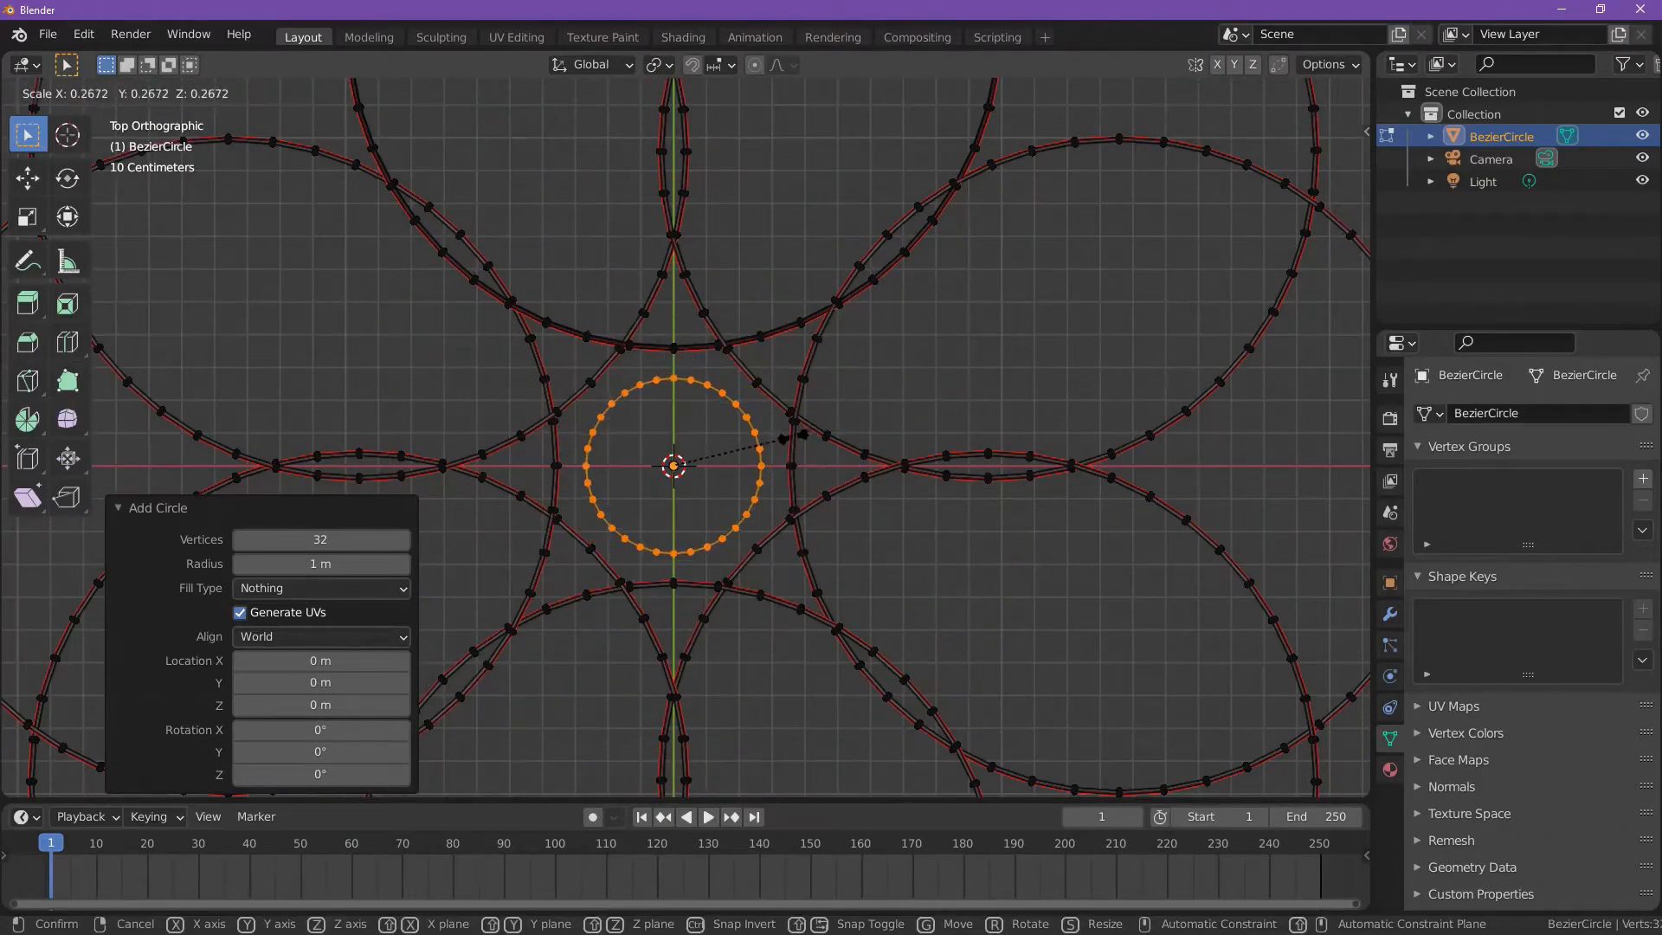
pyautogui.click(675, 437)
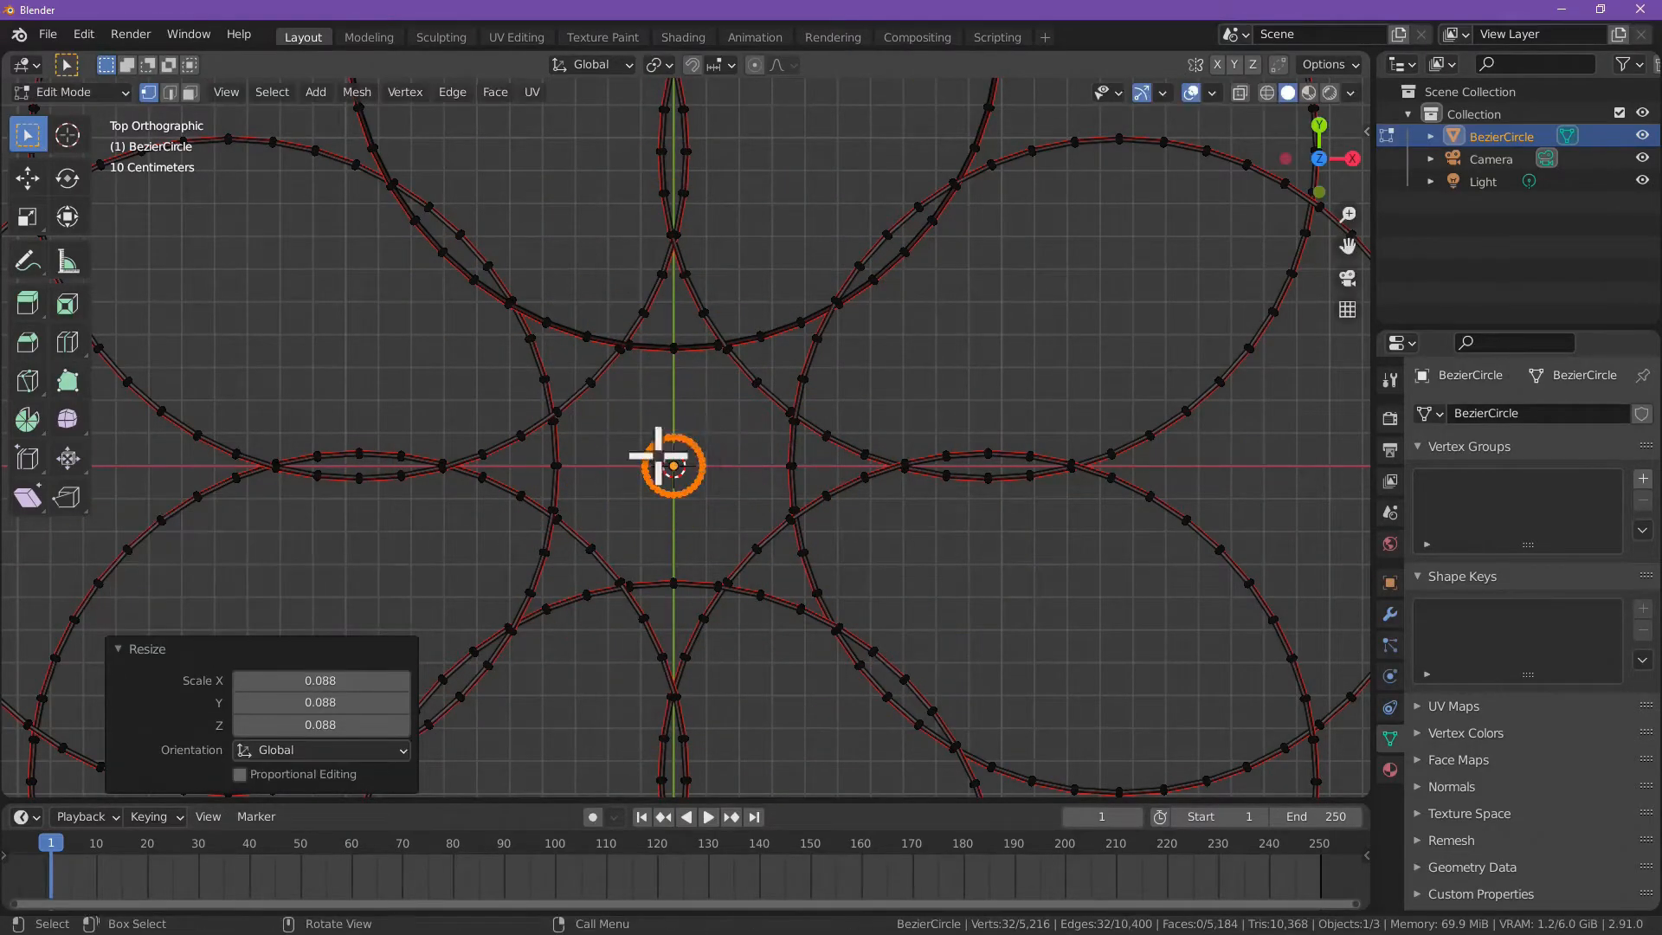
# Step: Extrude the small center circle in place and scale the new edge loop to about 1.097, forming a thin flat ring
pyautogui.scroll(6, 716, 493)
pyautogui.keyDown('shift'); pyautogui.moveTo(714, 508); pyautogui.dragTo(763, 447, button='middle'); pyautogui.keyUp('shift')
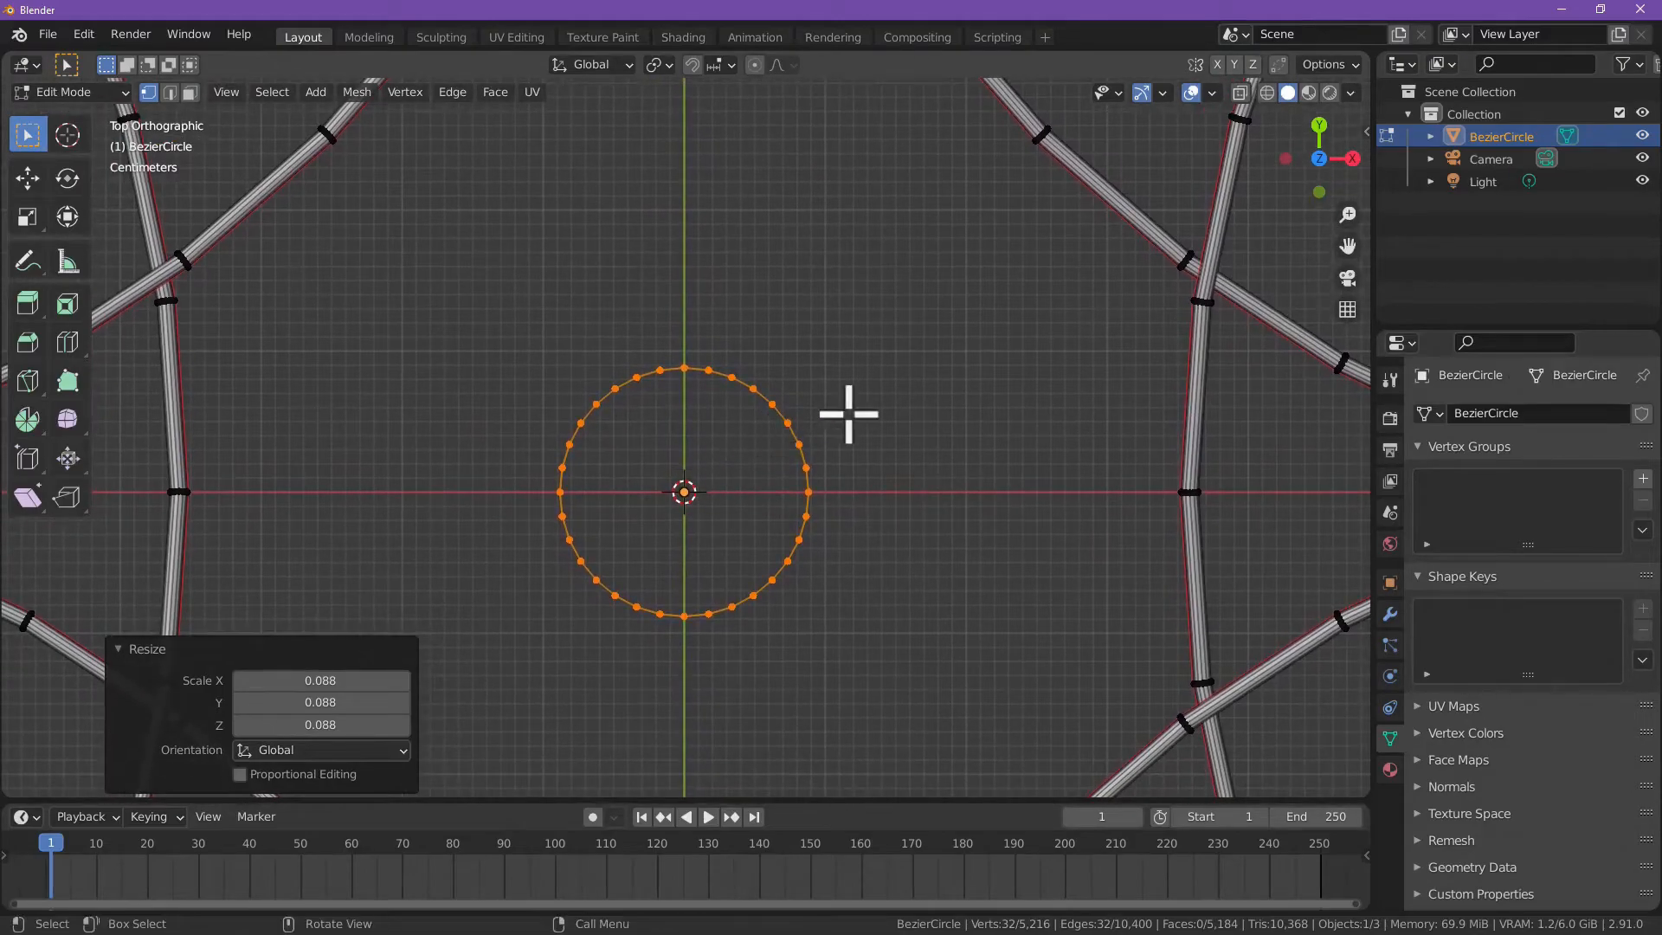
pyautogui.press('e')
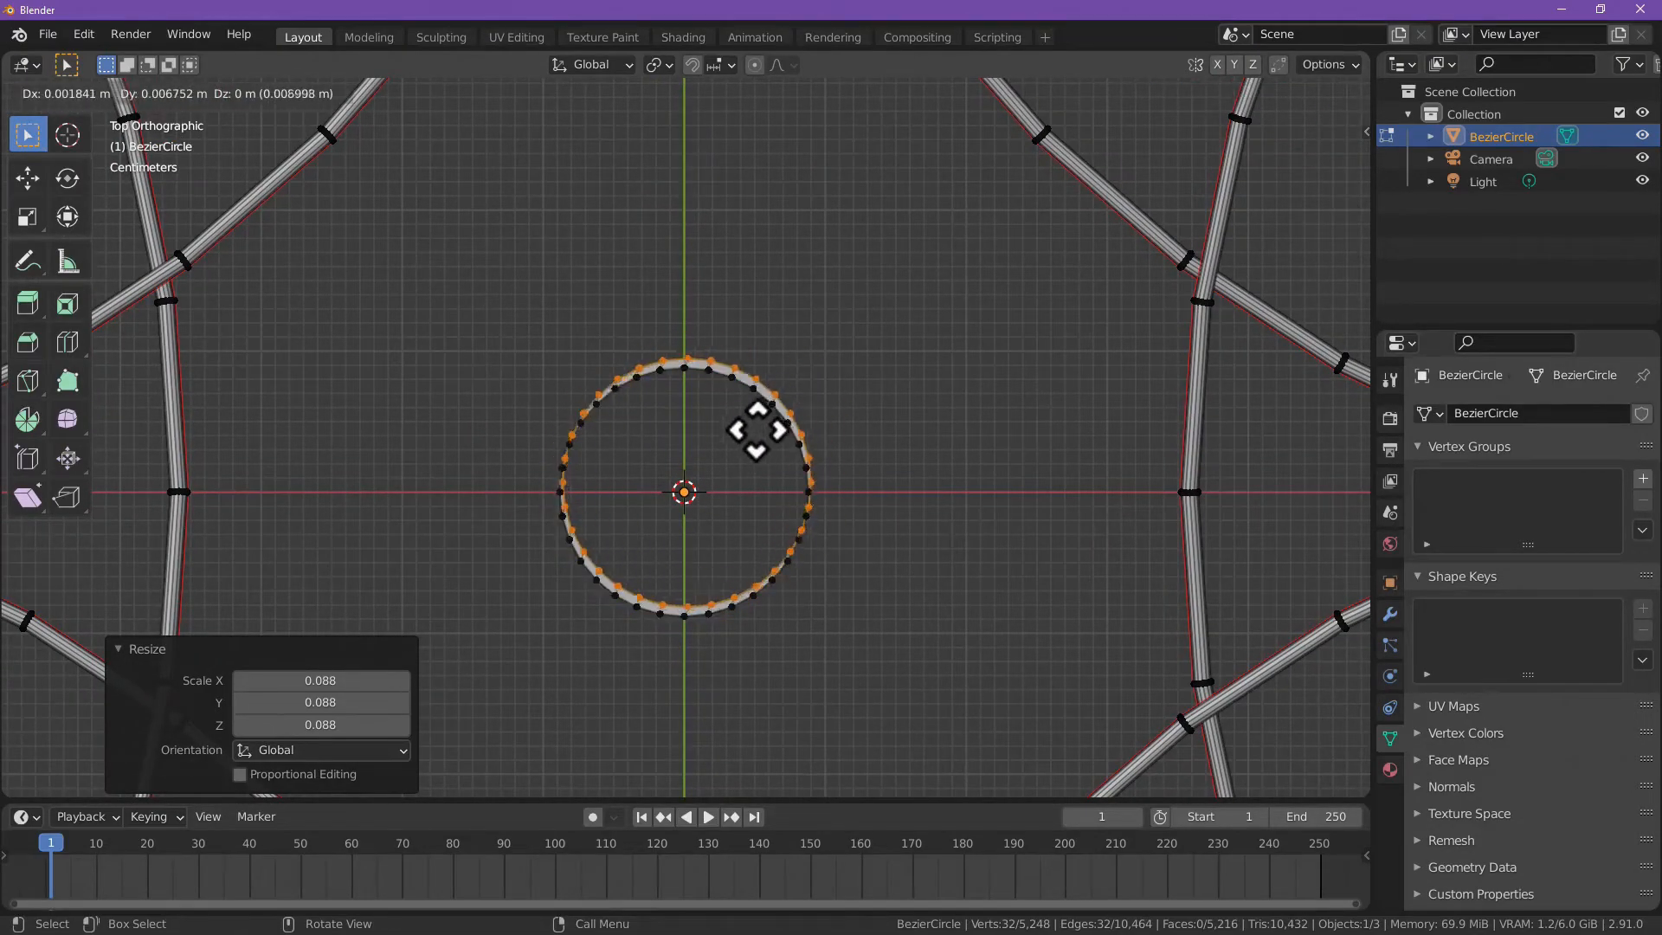
pyautogui.rightClick(751, 444)
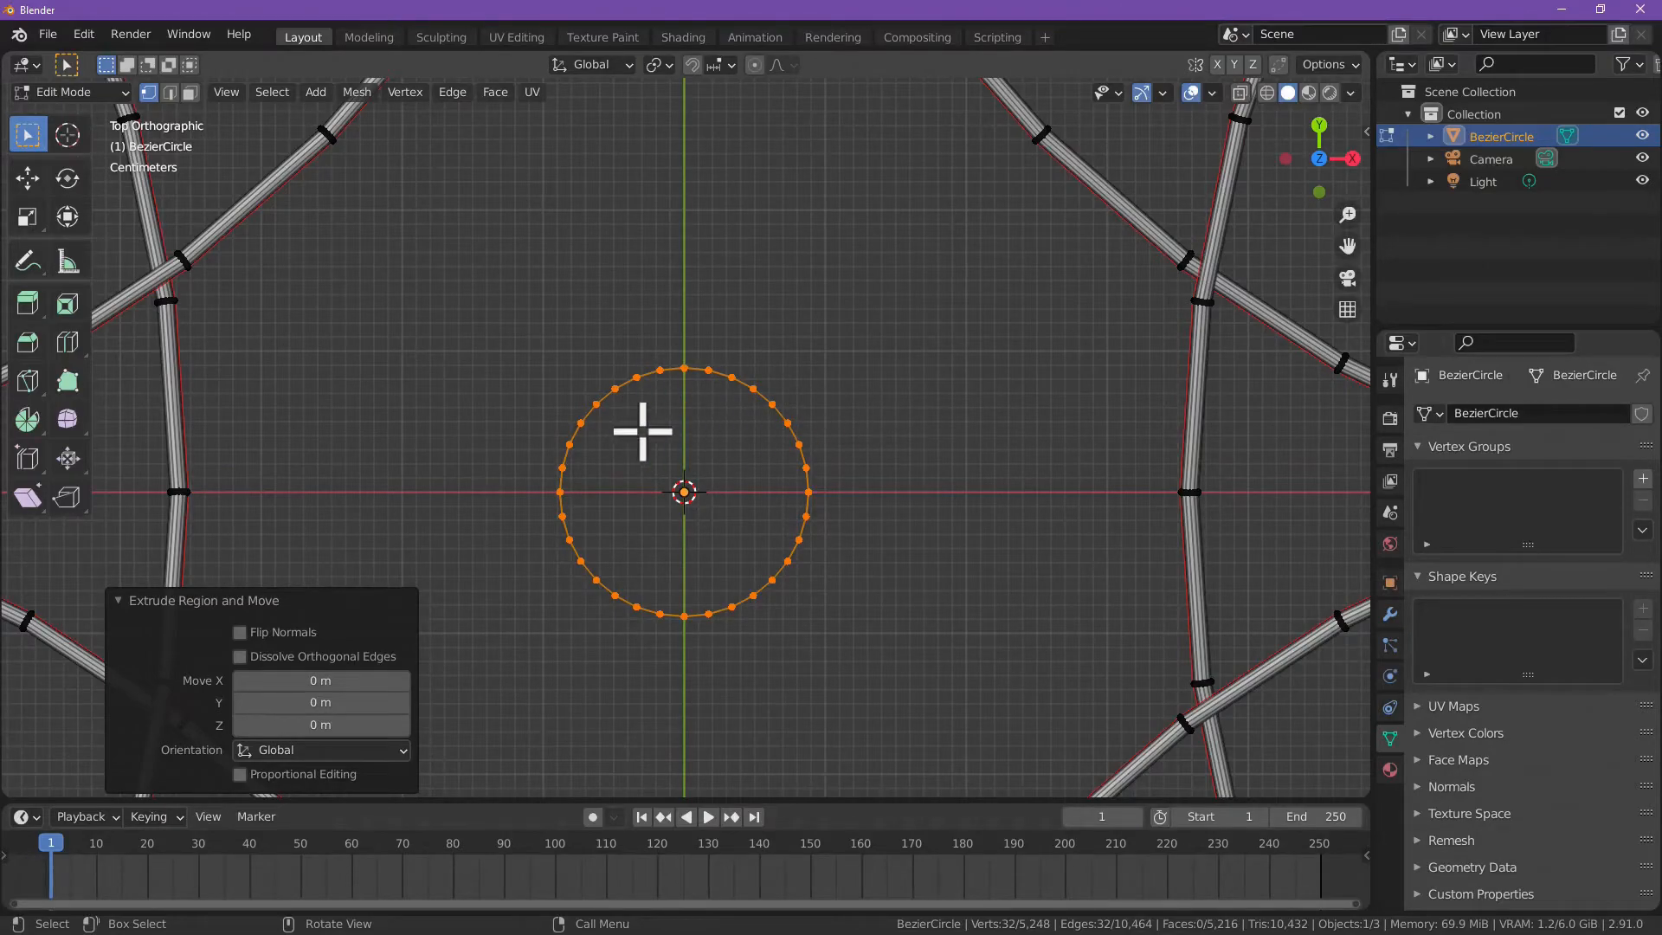
pyautogui.press('s')
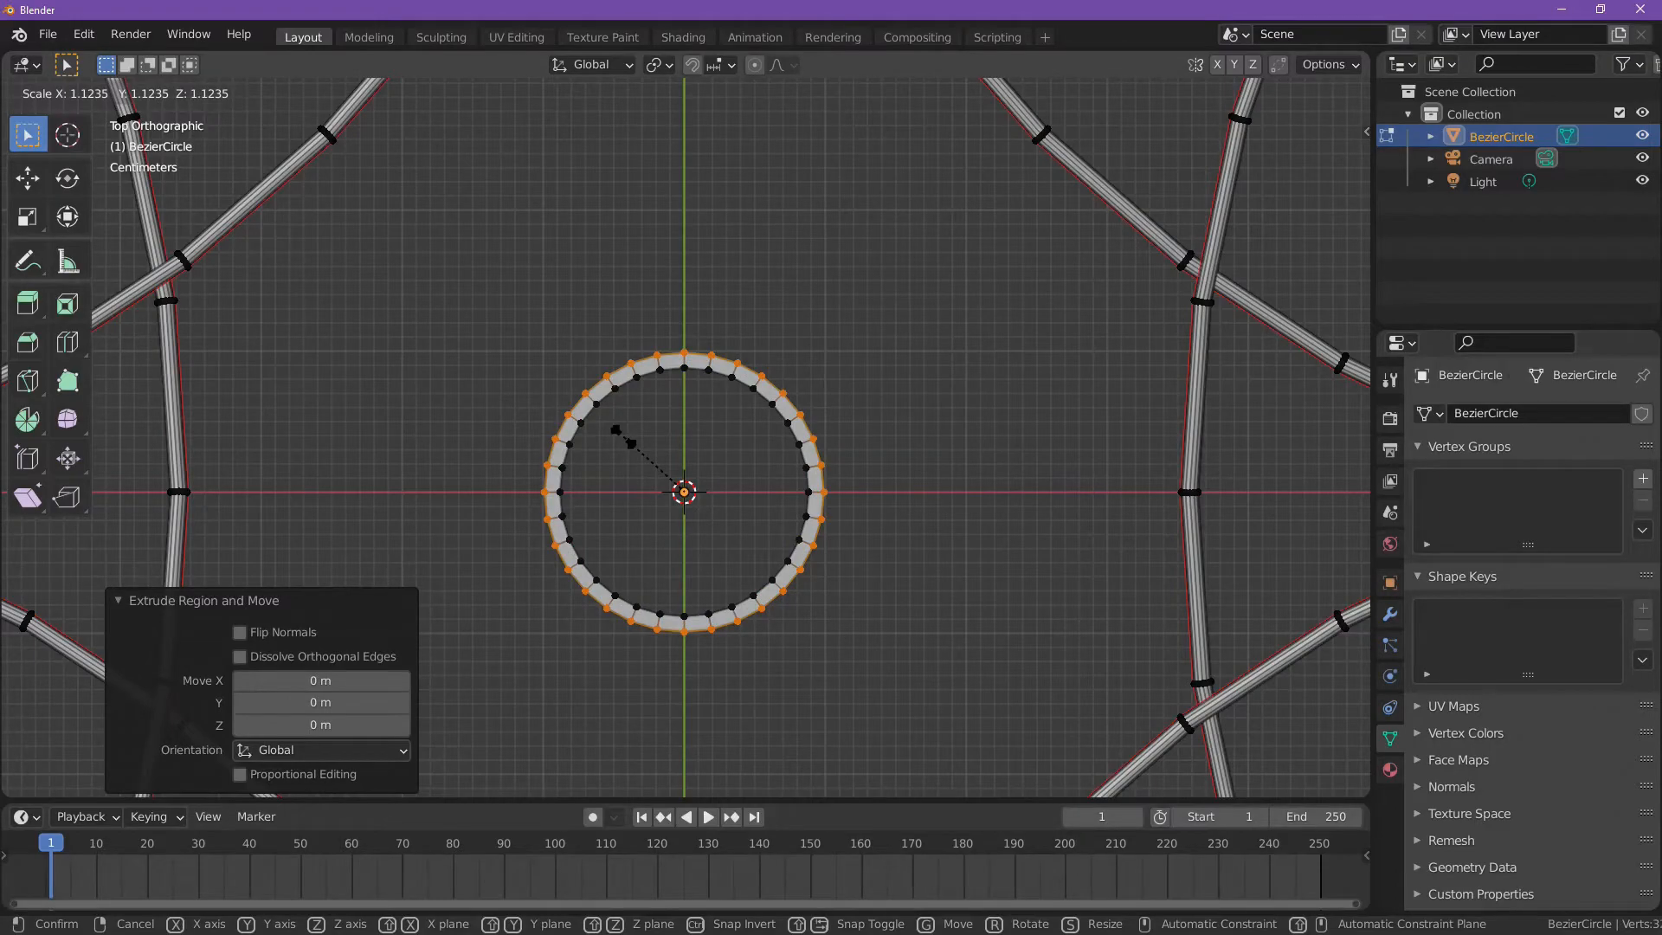
pyautogui.click(618, 430)
pyautogui.moveTo(612, 452); pyautogui.dragTo(708, 388, button='middle')
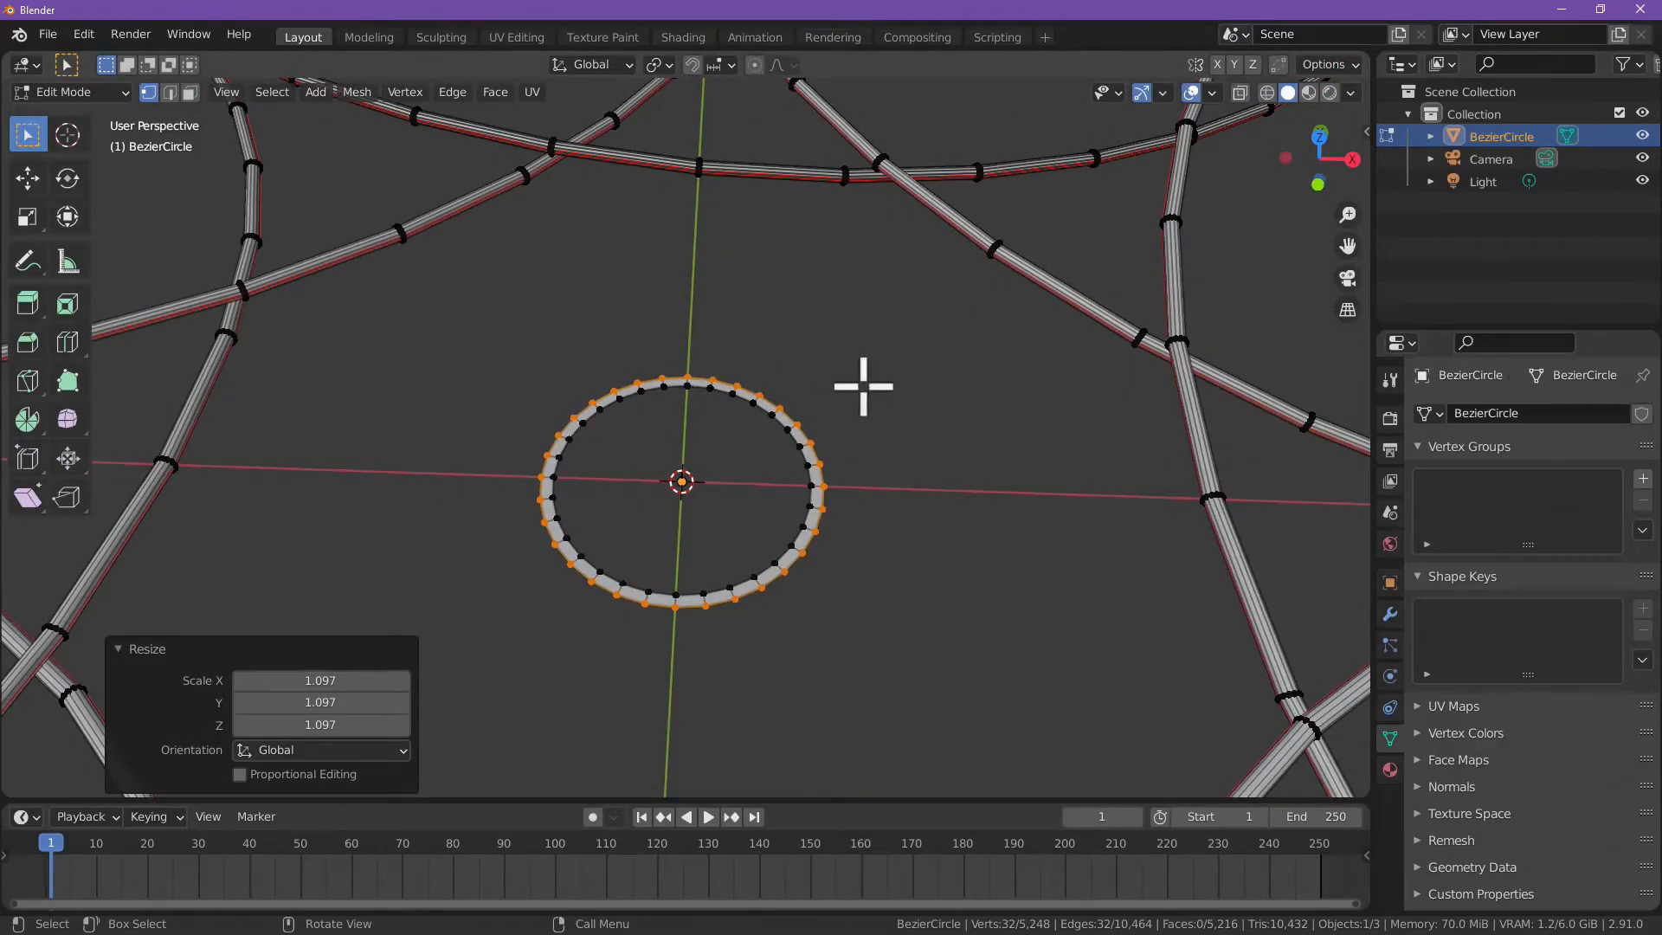
pyautogui.scroll(-6, 861, 386)
pyautogui.scroll(3, 1042, 330)
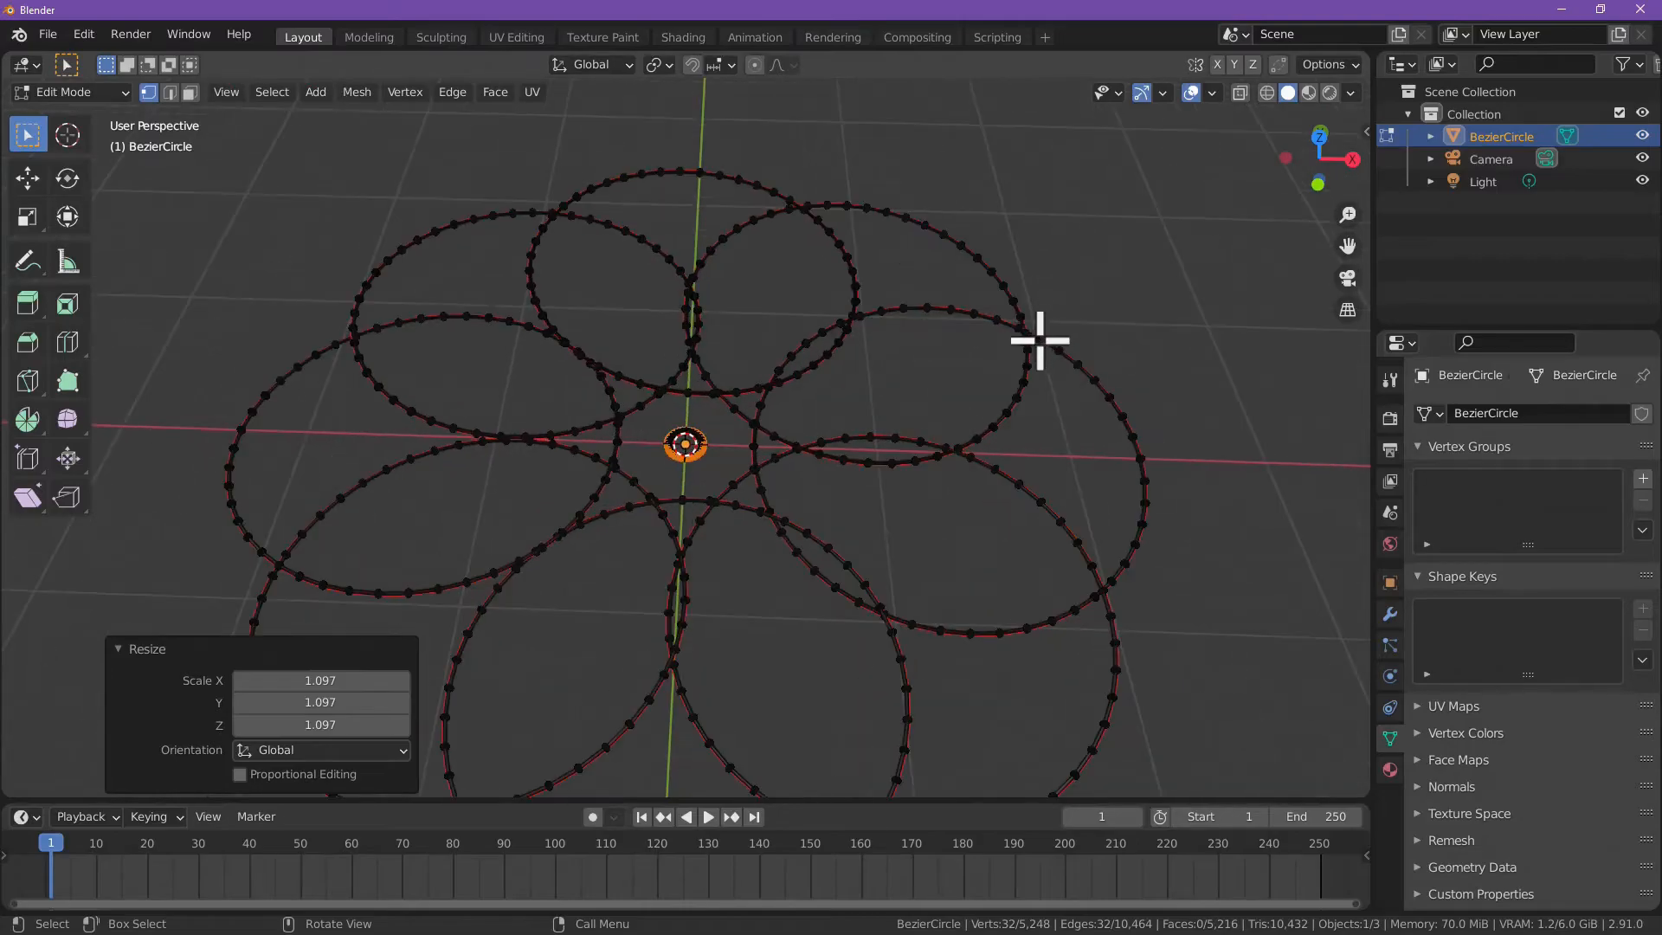
# Step: Enable proportional editing for the selected edge loop of the small center ring
pyautogui.scroll(-2, 1040, 337)
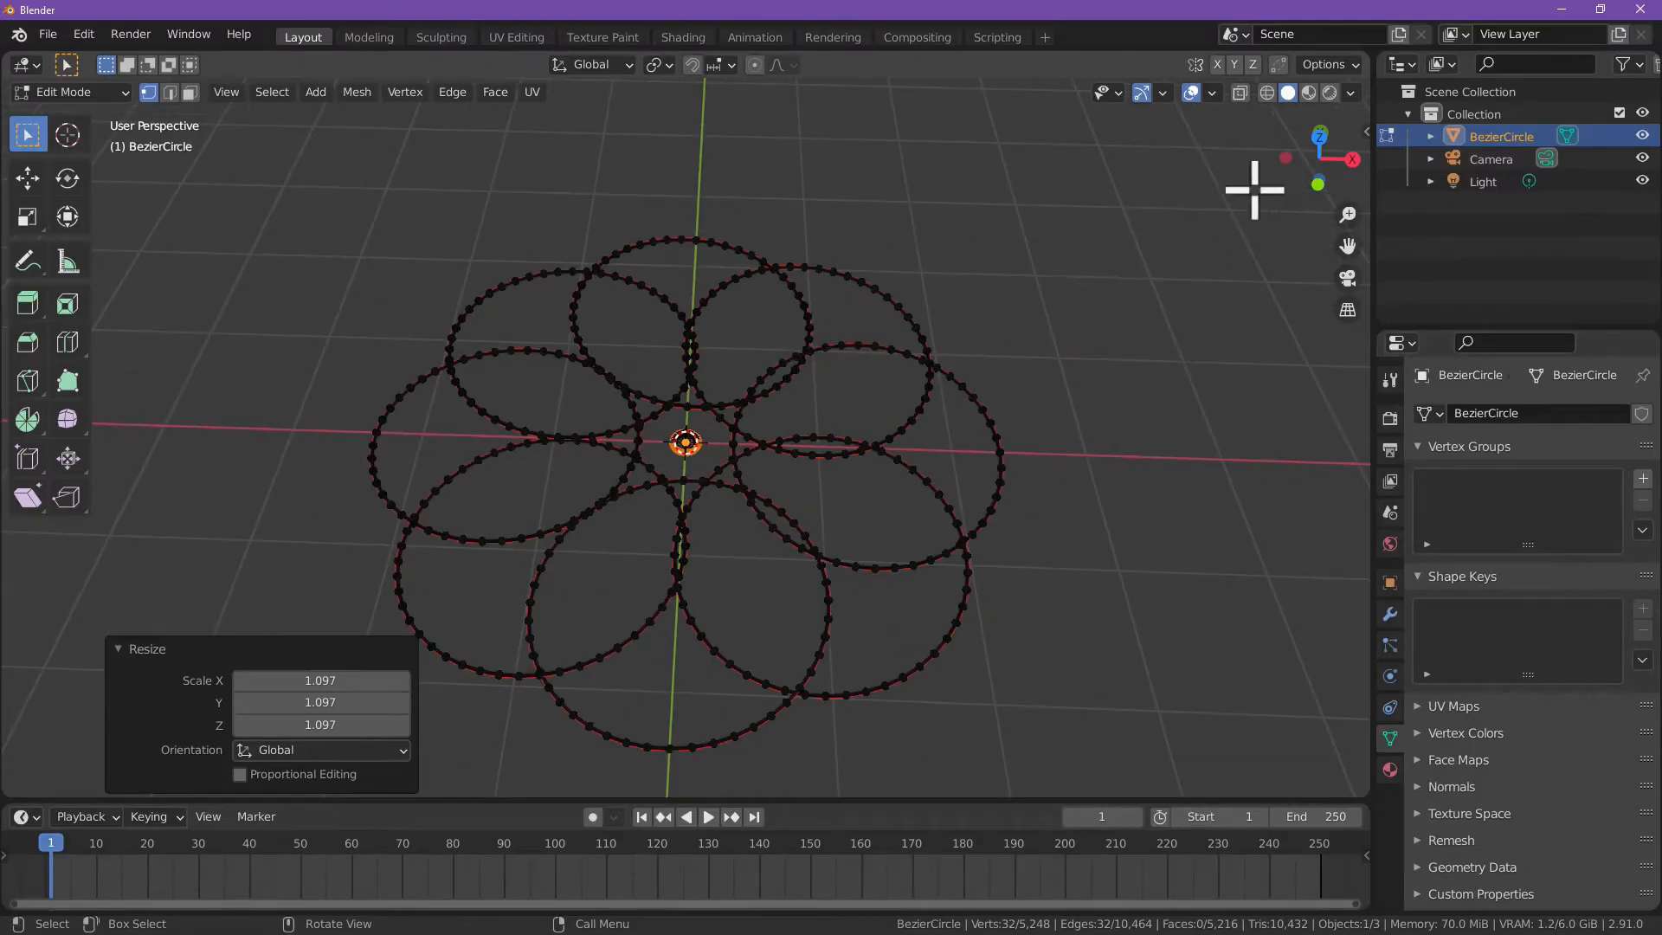
pyautogui.click(755, 65)
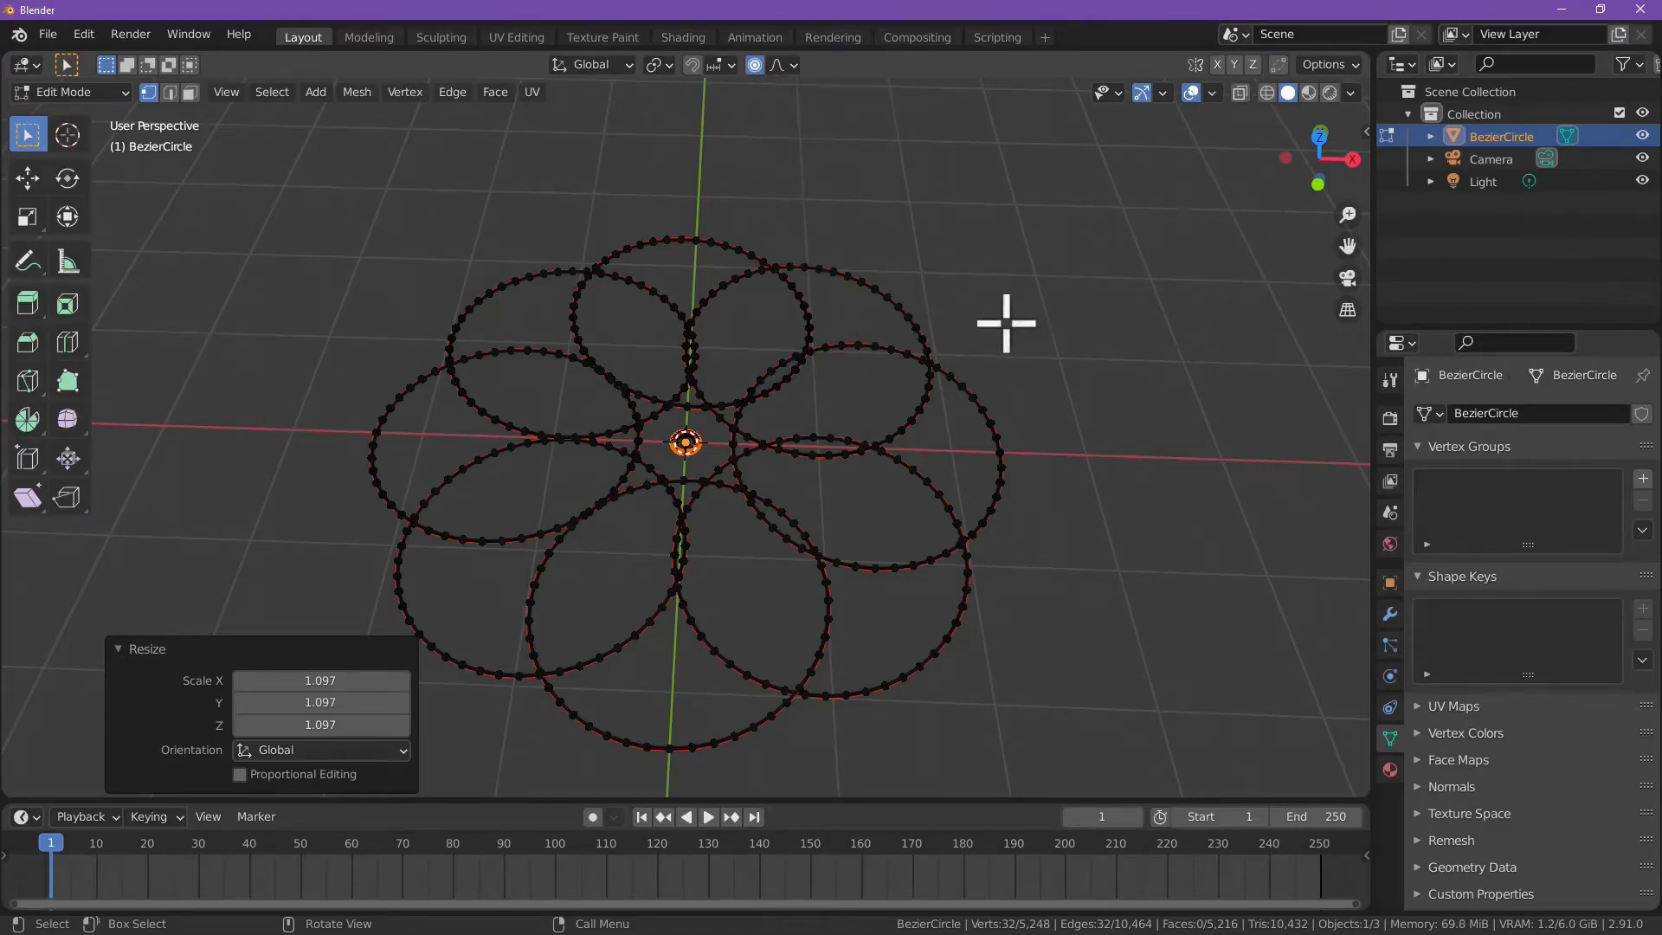
pyautogui.scroll(7, 734, 445)
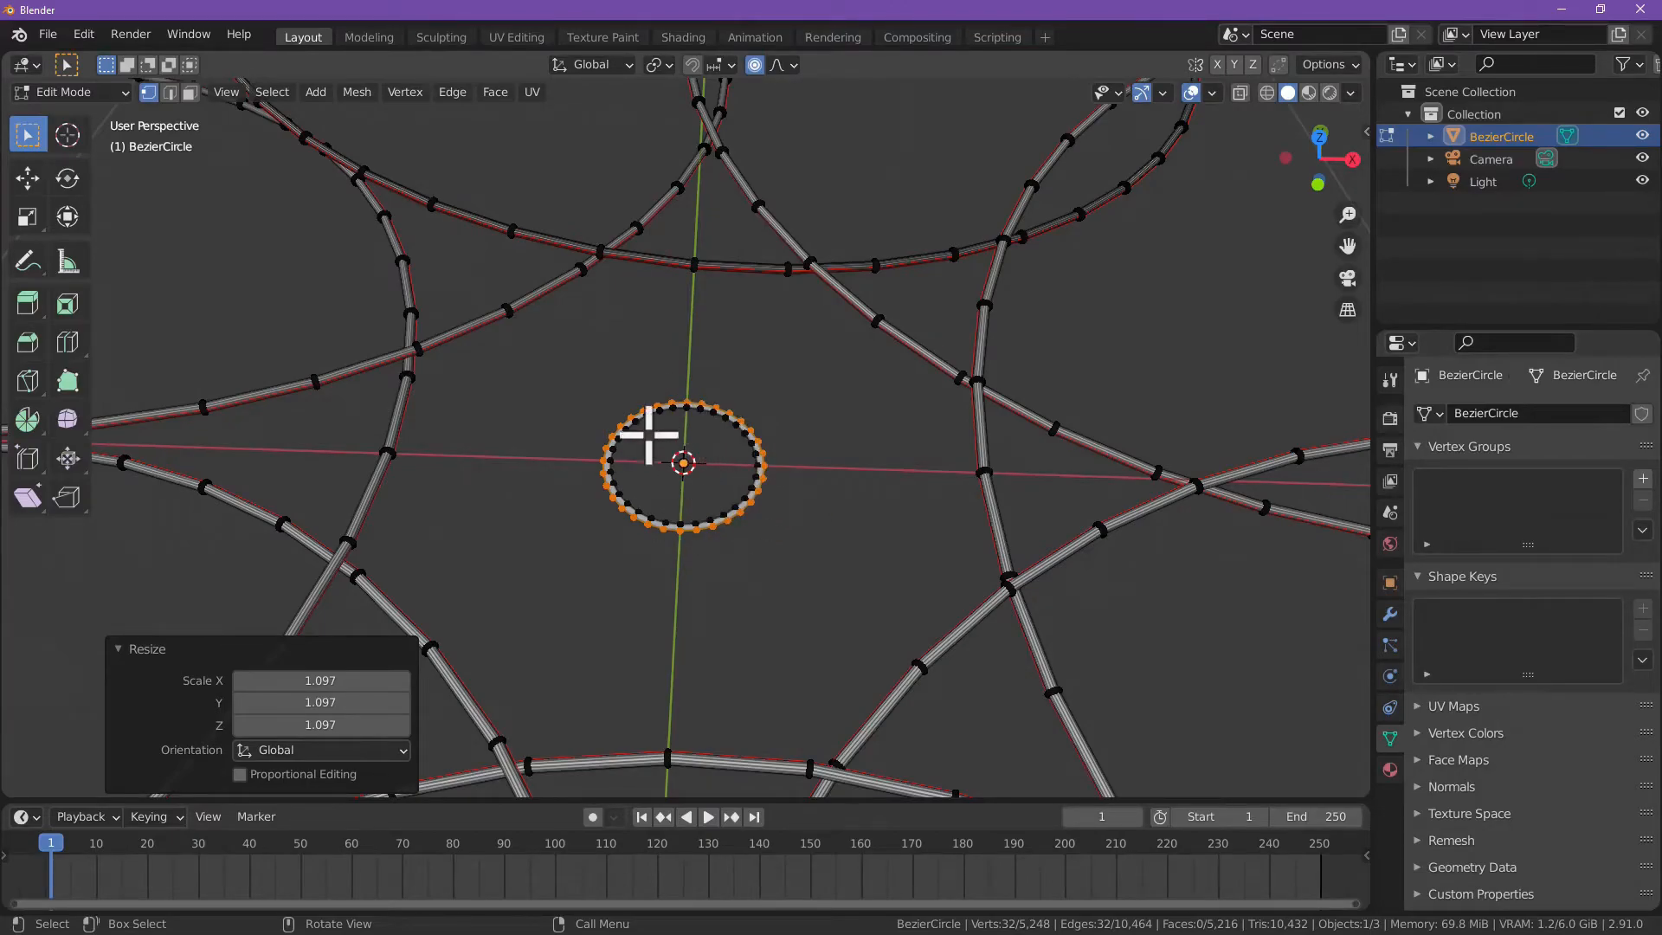
# Step: Try moving the center ring freely with proportional editing to see how it pulls the surrounding petals
pyautogui.press('g')
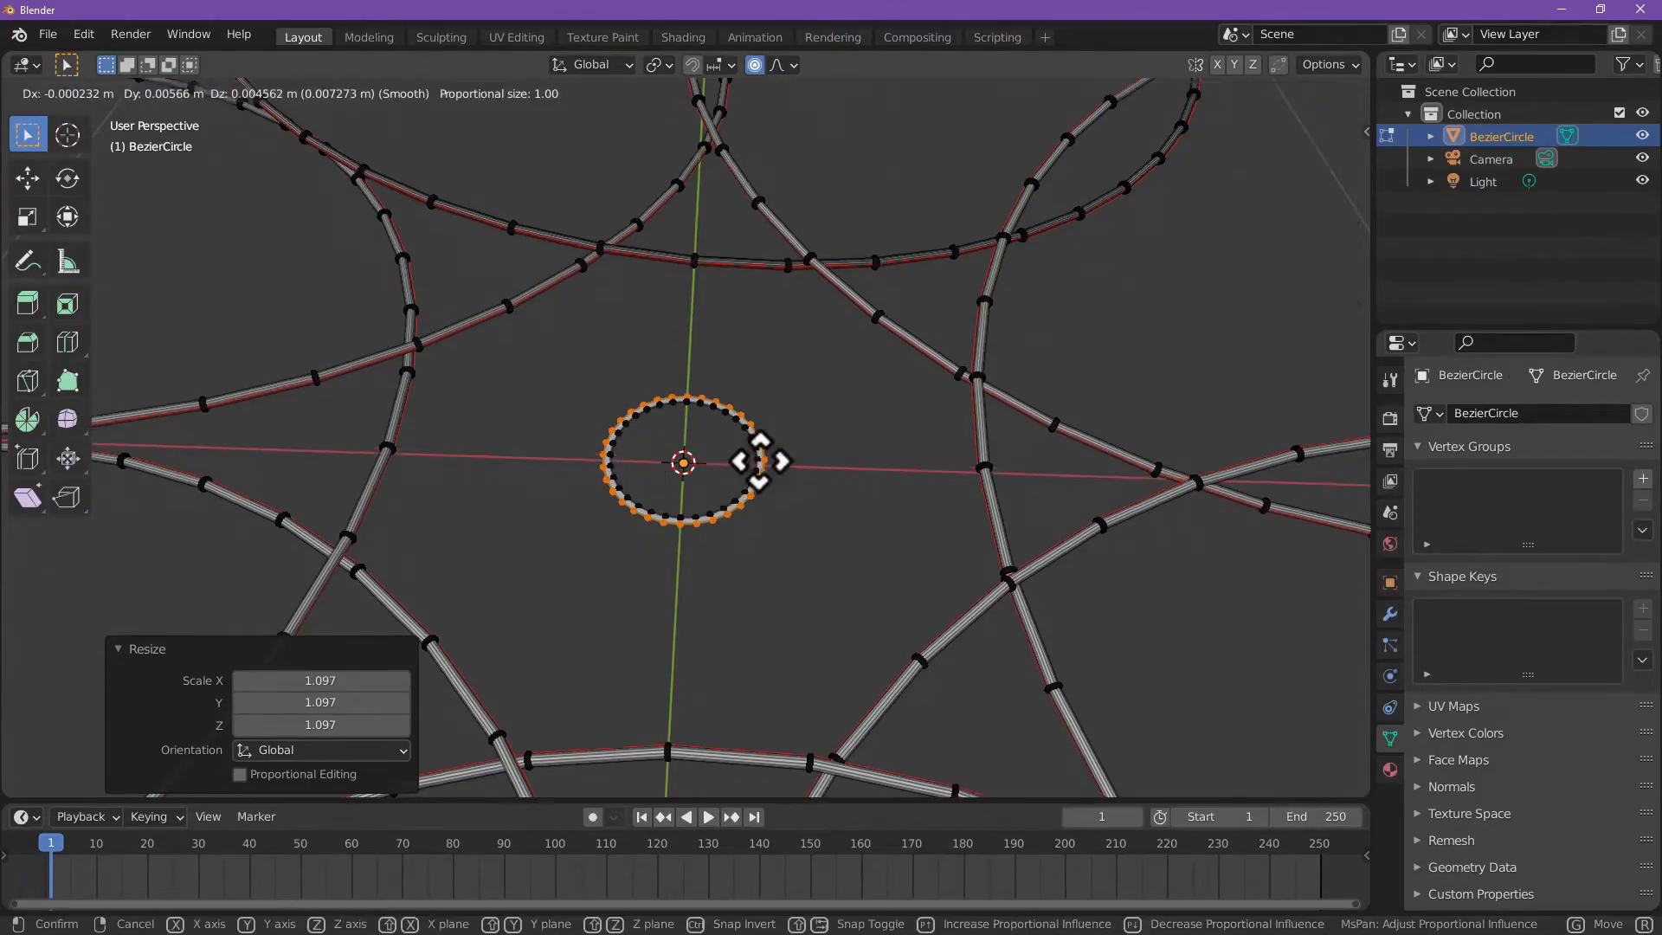
pyautogui.rightClick(782, 433)
pyautogui.scroll(-7, 814, 402)
pyautogui.press('g')
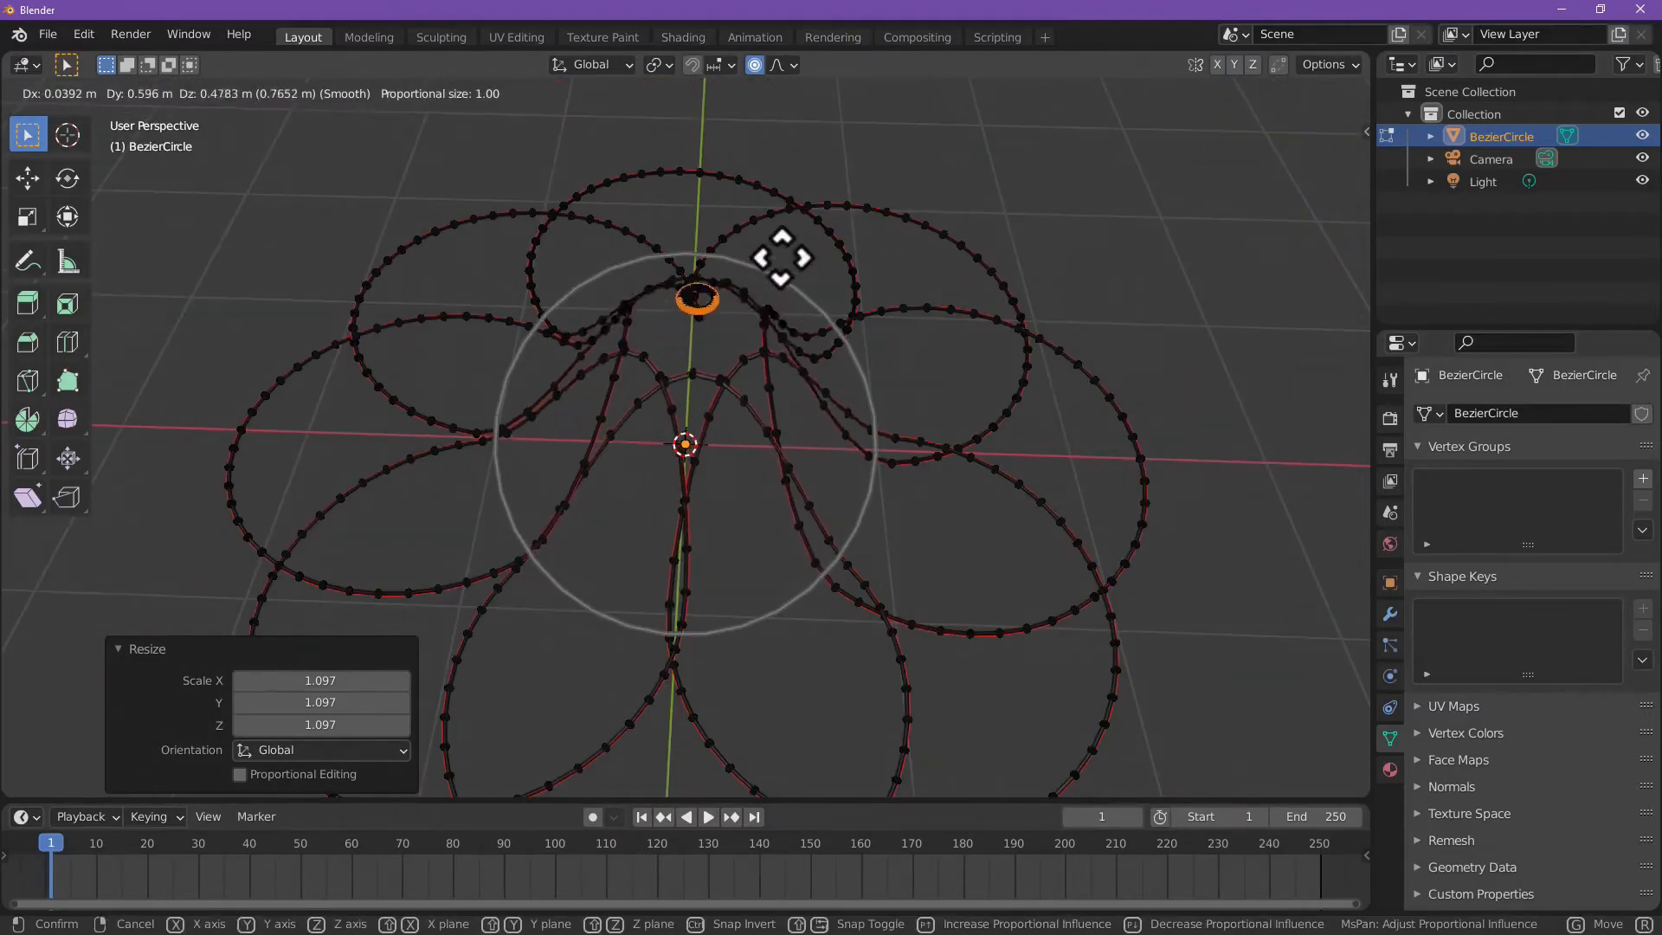
pyautogui.rightClick(737, 423)
pyautogui.press('g')
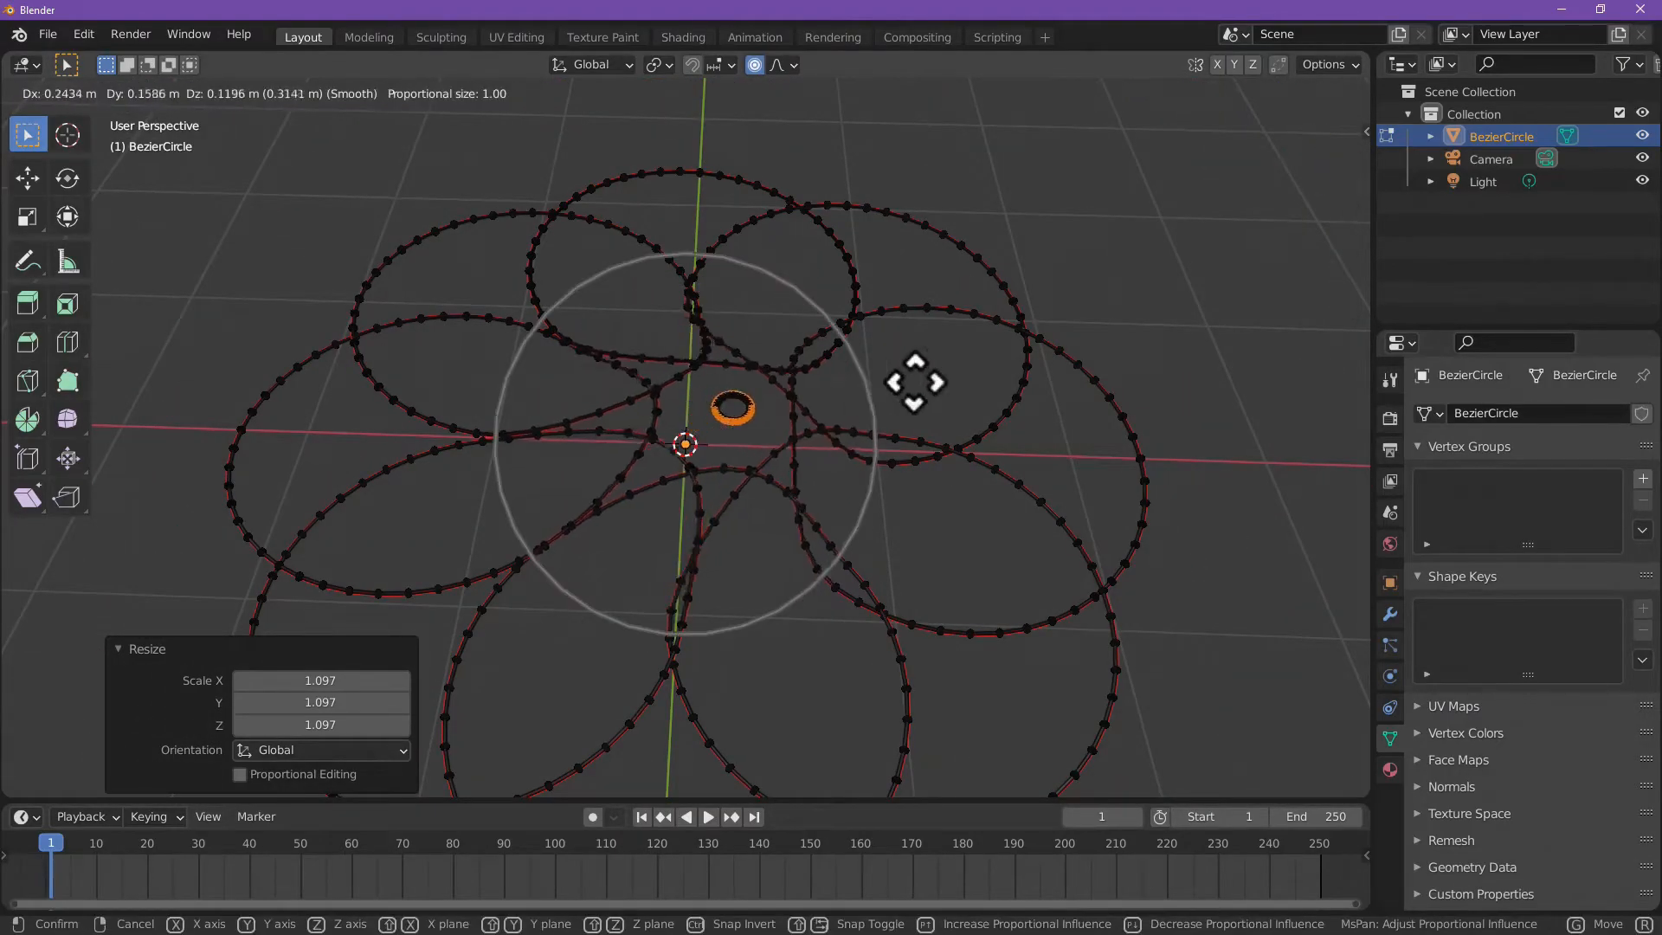
pyautogui.rightClick(745, 419)
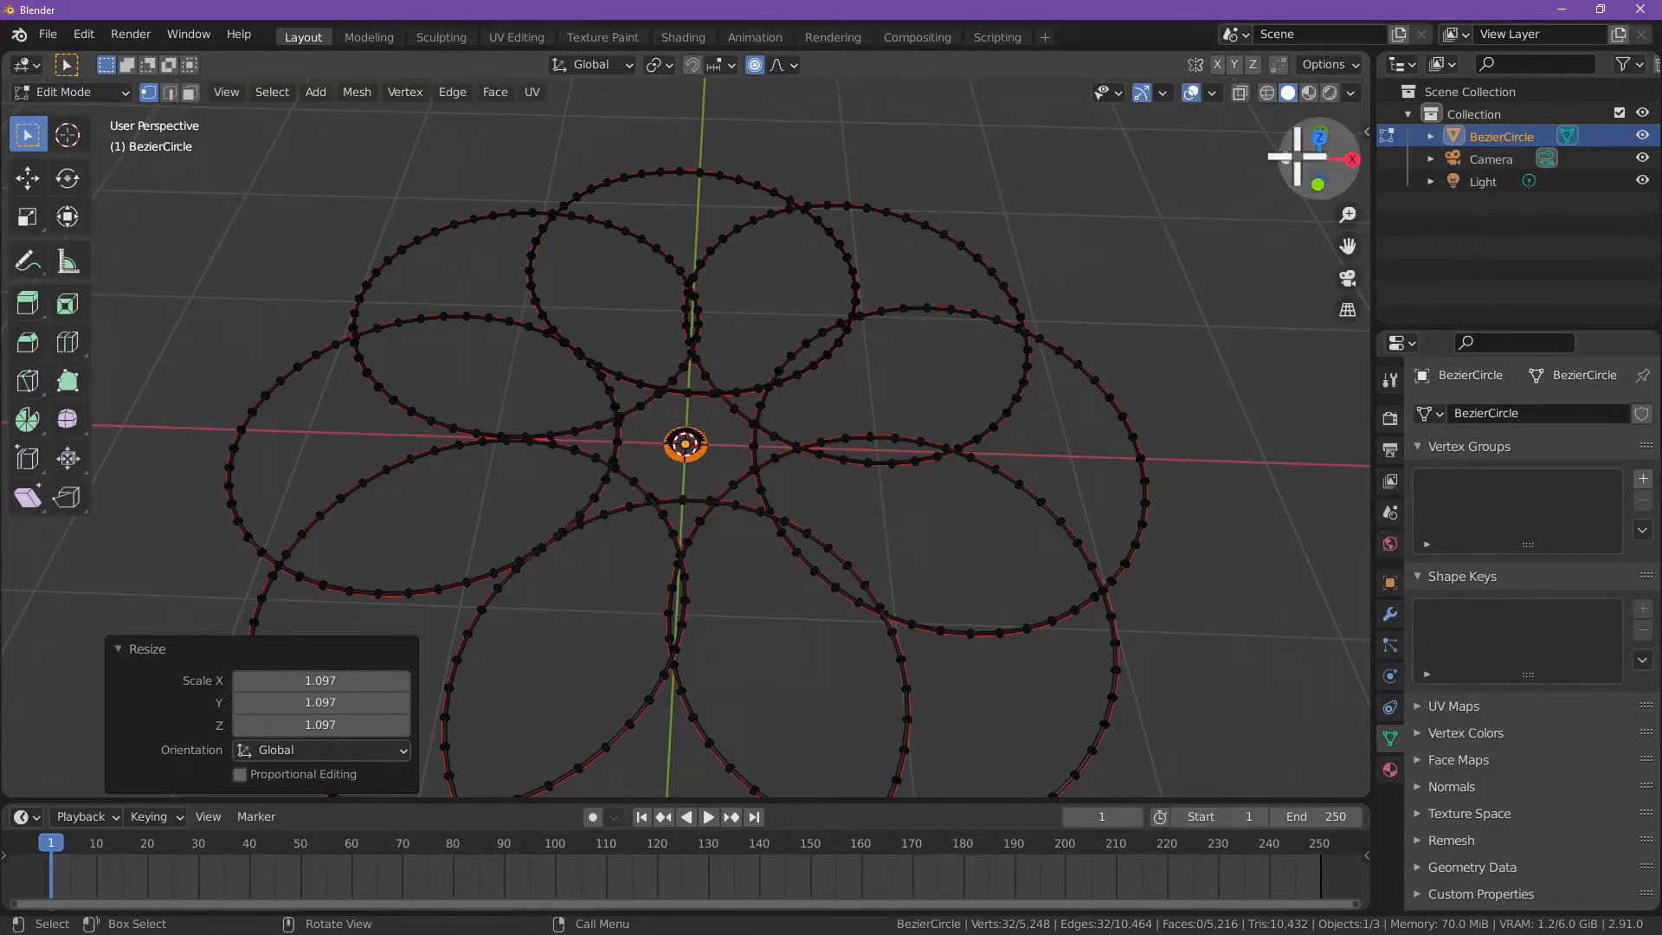
# Step: Switch to the top view and try rotating the center ring with Smooth falloff, enlarging the proportional size to about 2.85
pyautogui.click(1318, 137)
pyautogui.press('r')
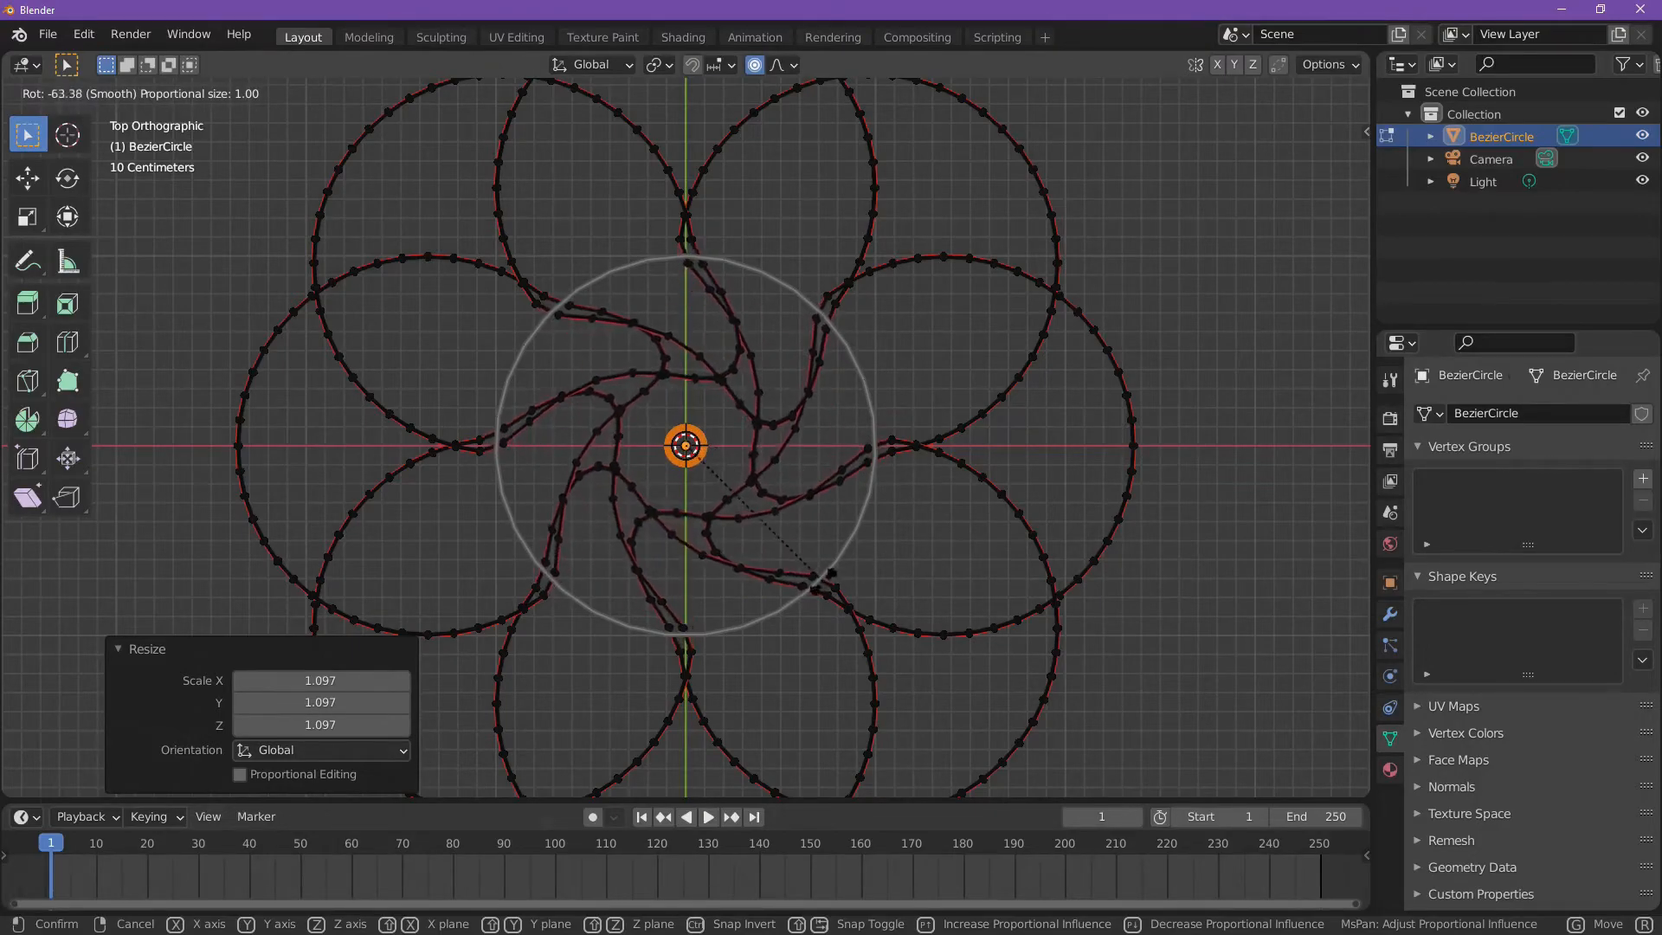
pyautogui.scroll(-8, 857, 528)
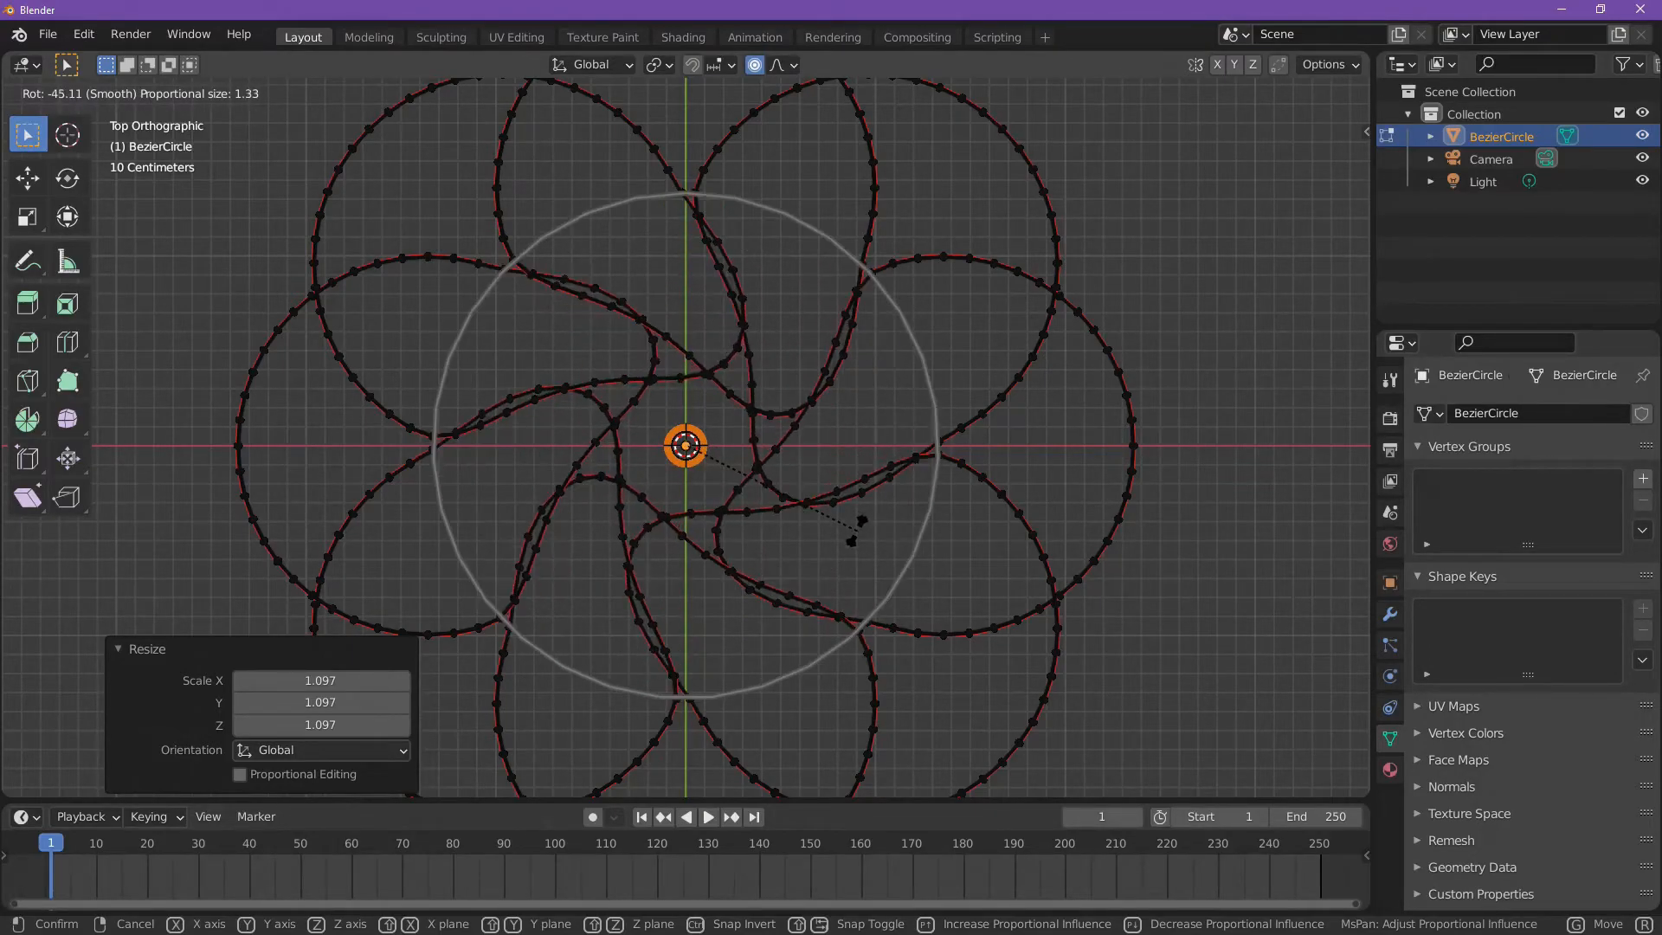
pyautogui.scroll(-2, 822, 528)
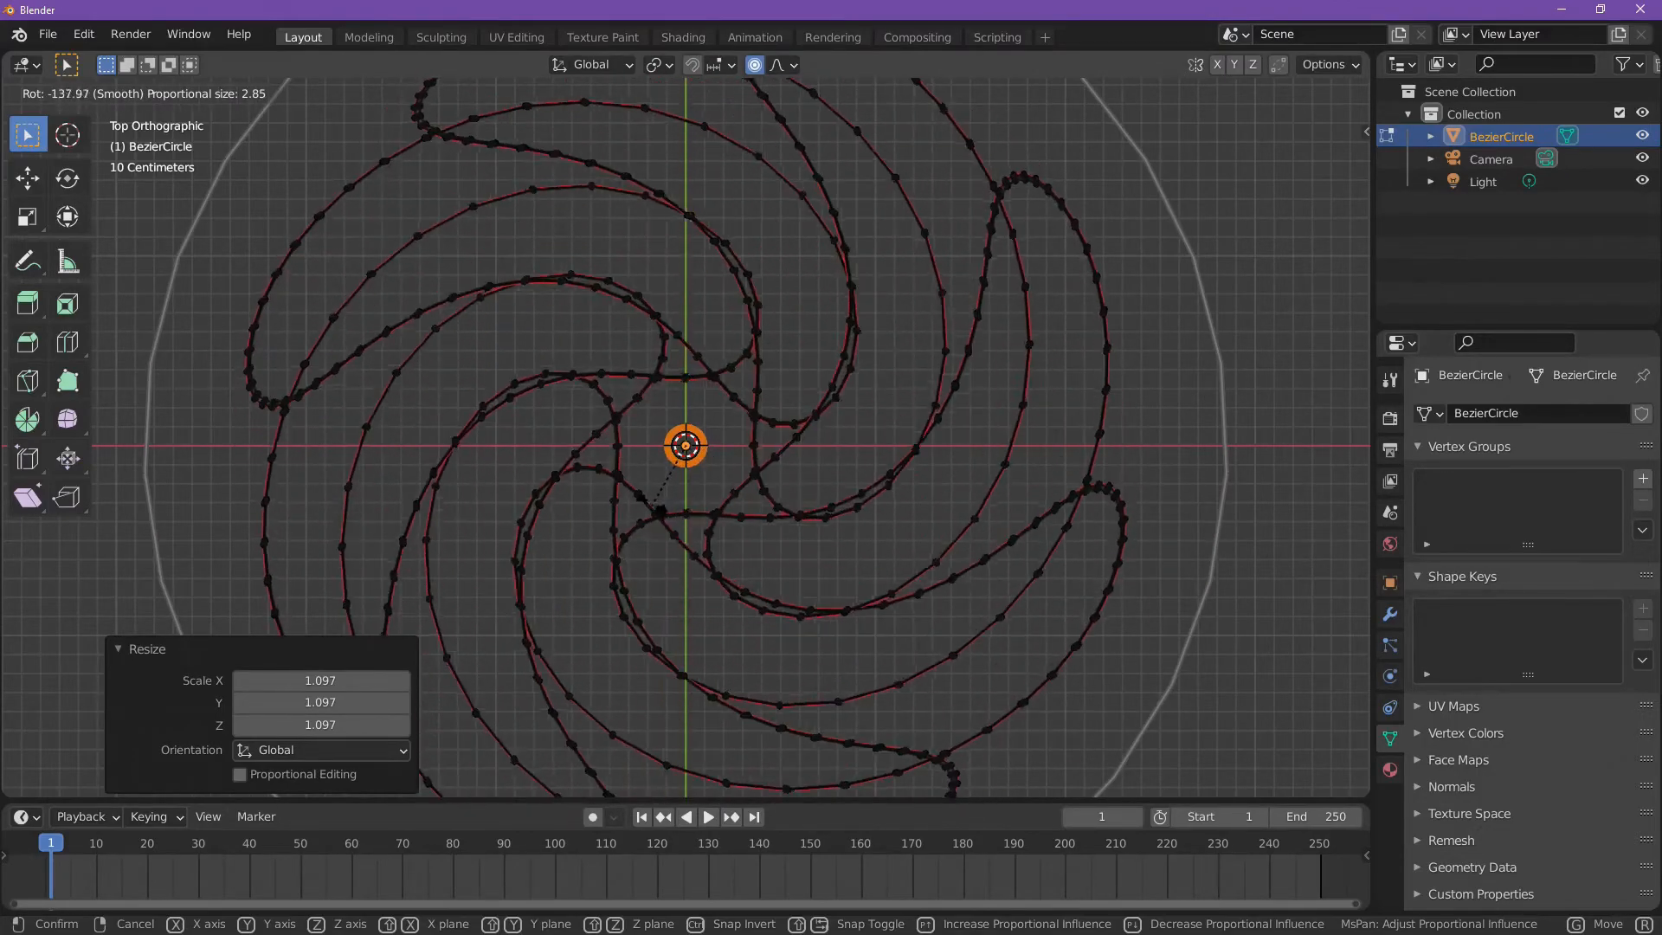
pyautogui.scroll(2, 787, 438)
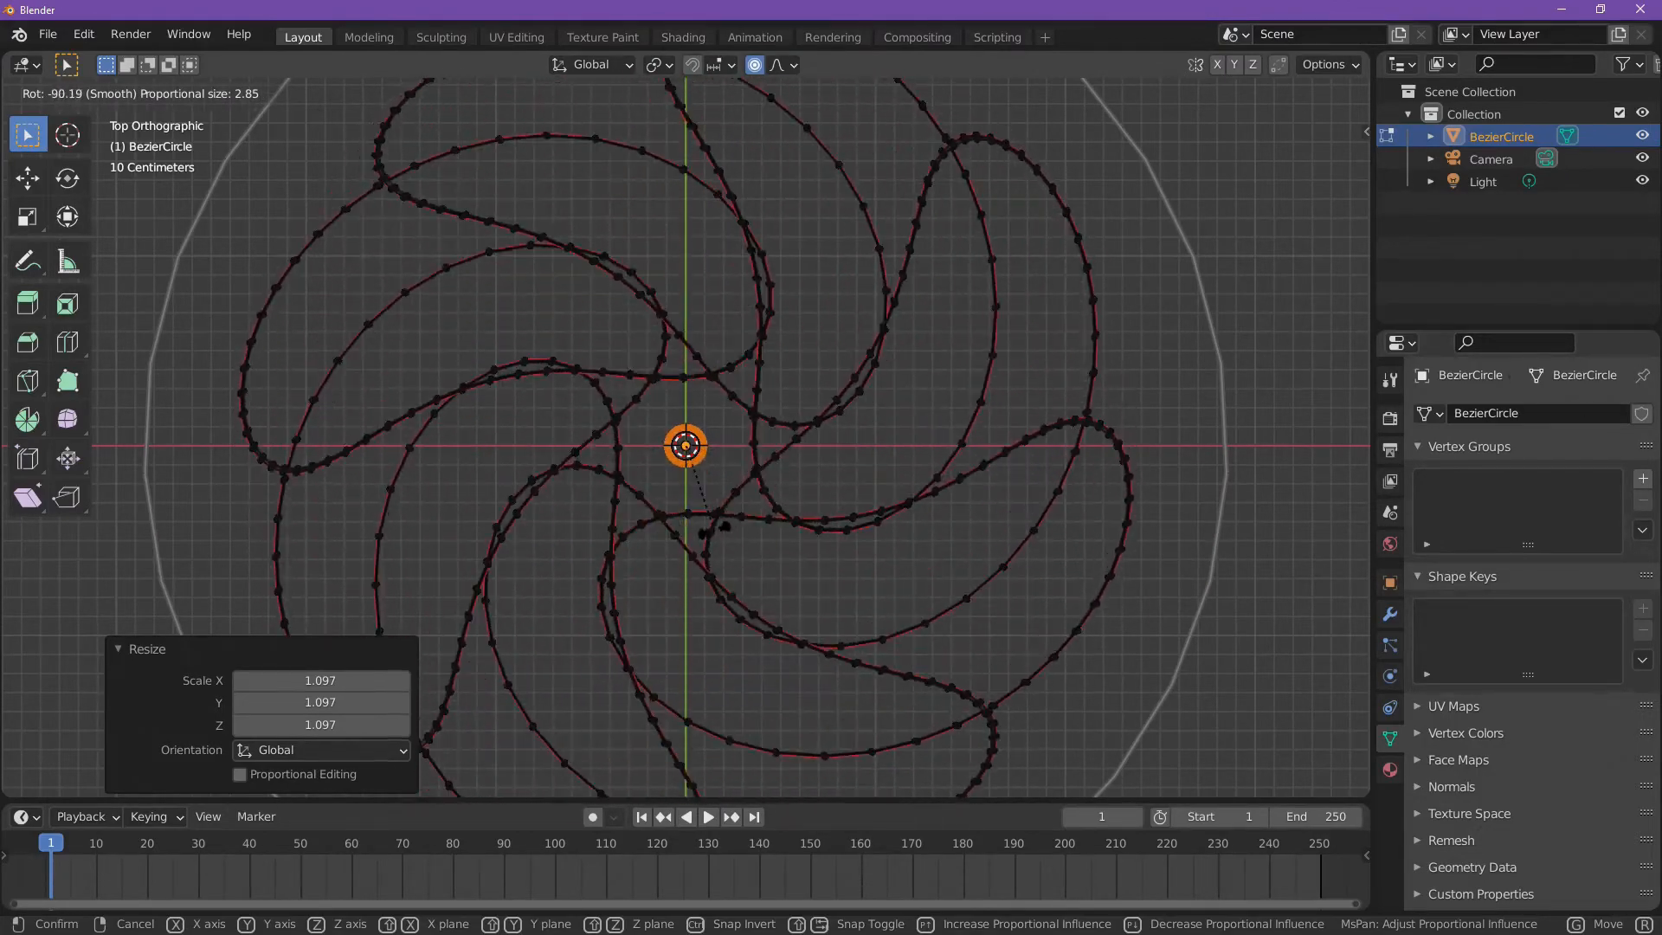
pyautogui.rightClick(783, 449)
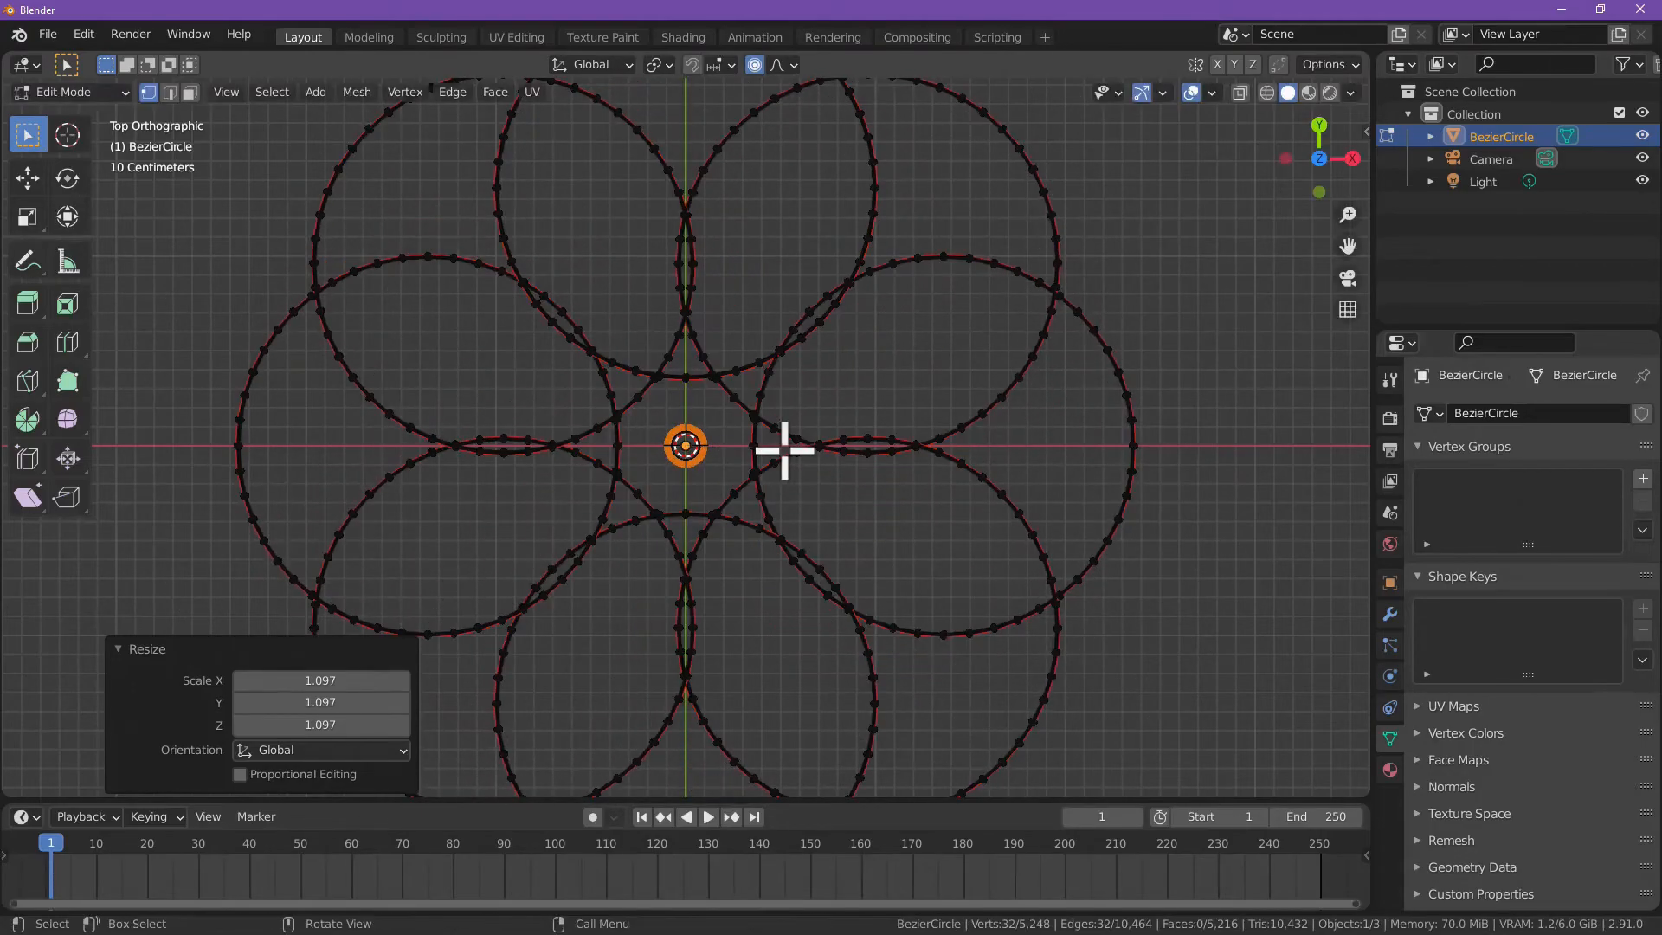
# Step: Set the proportional falloff to Sphere and try rotating the center ring with a proportional size of about 2.36
pyautogui.click(778, 67)
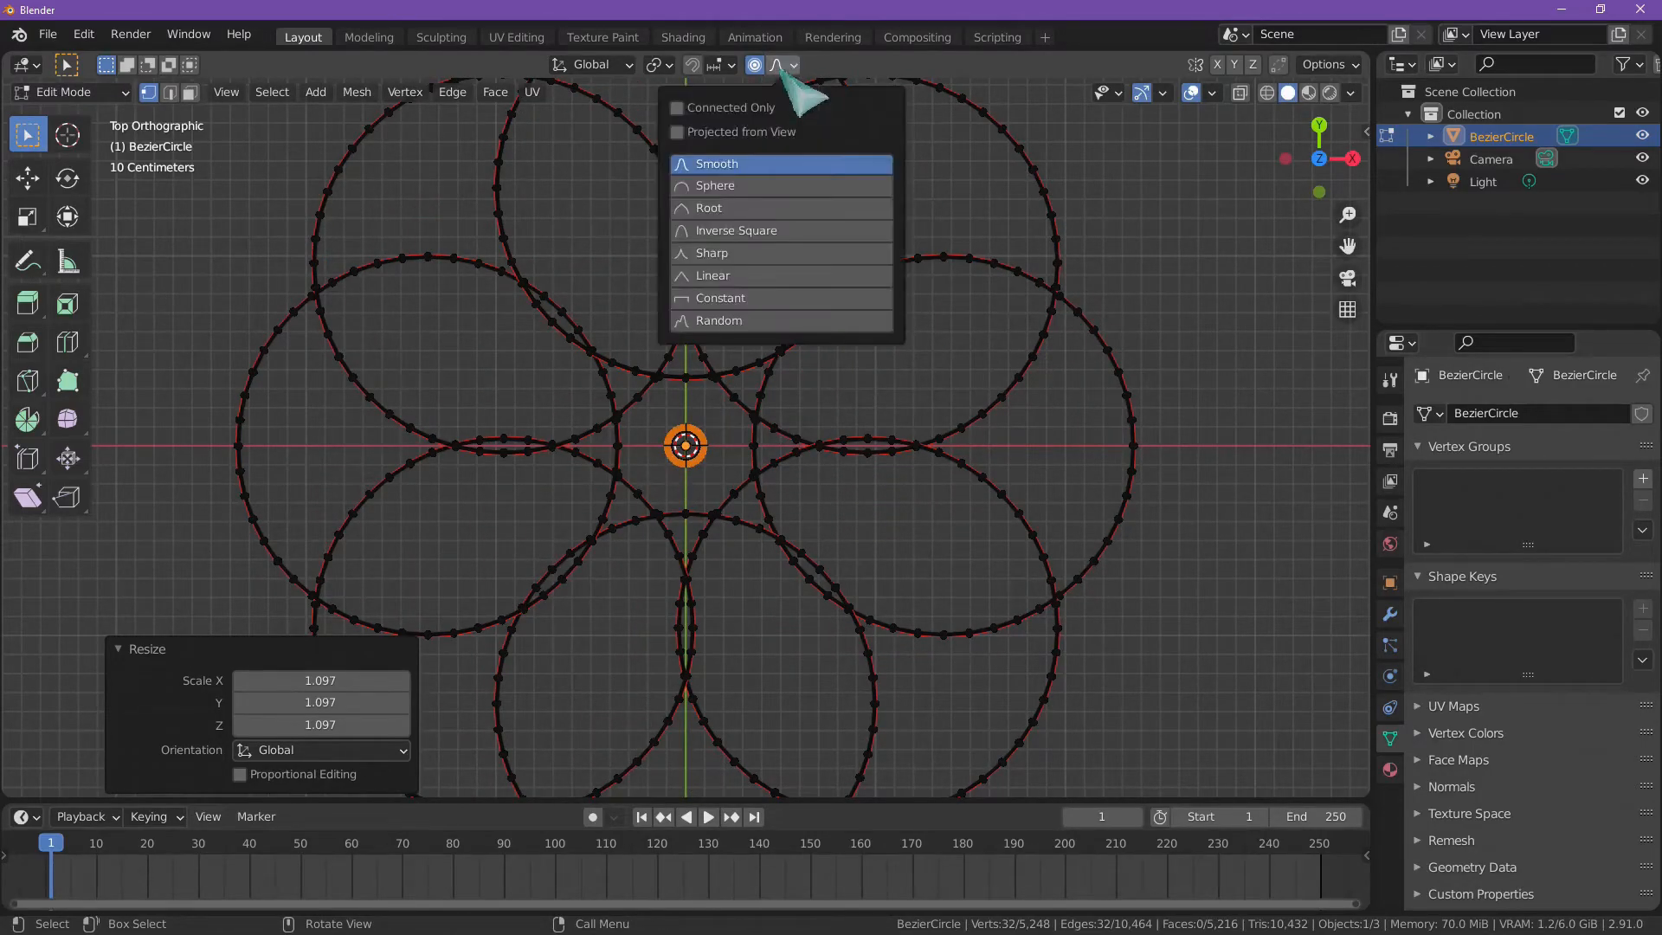
pyautogui.click(761, 186)
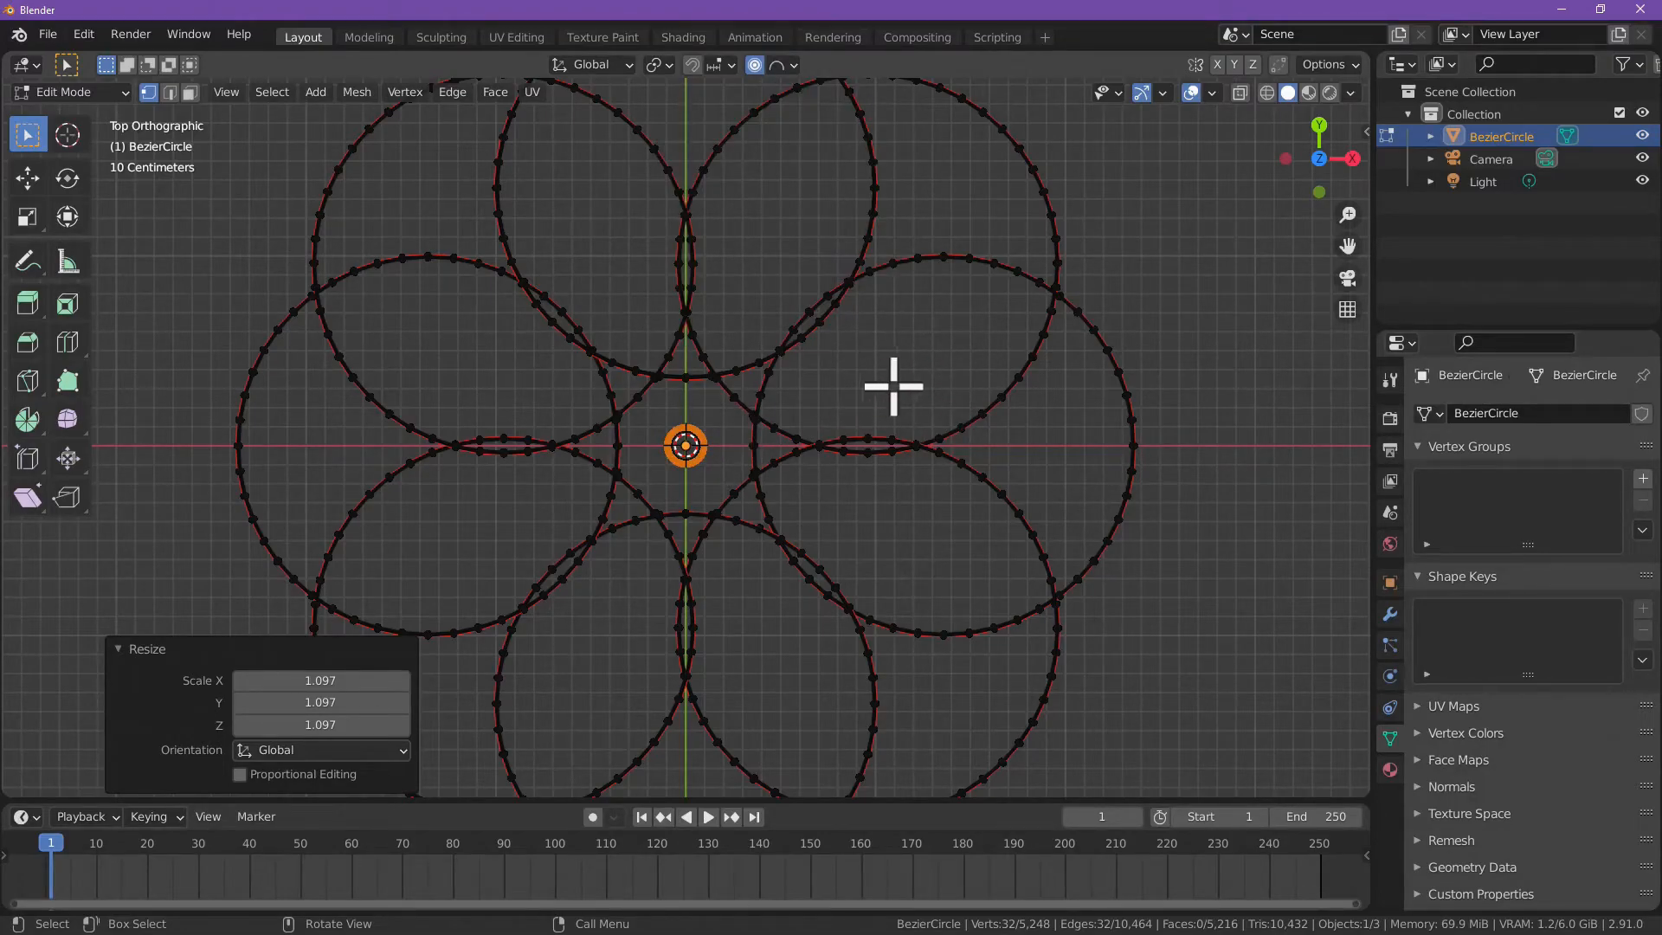
pyautogui.press('r')
pyautogui.scroll(-4, 918, 467)
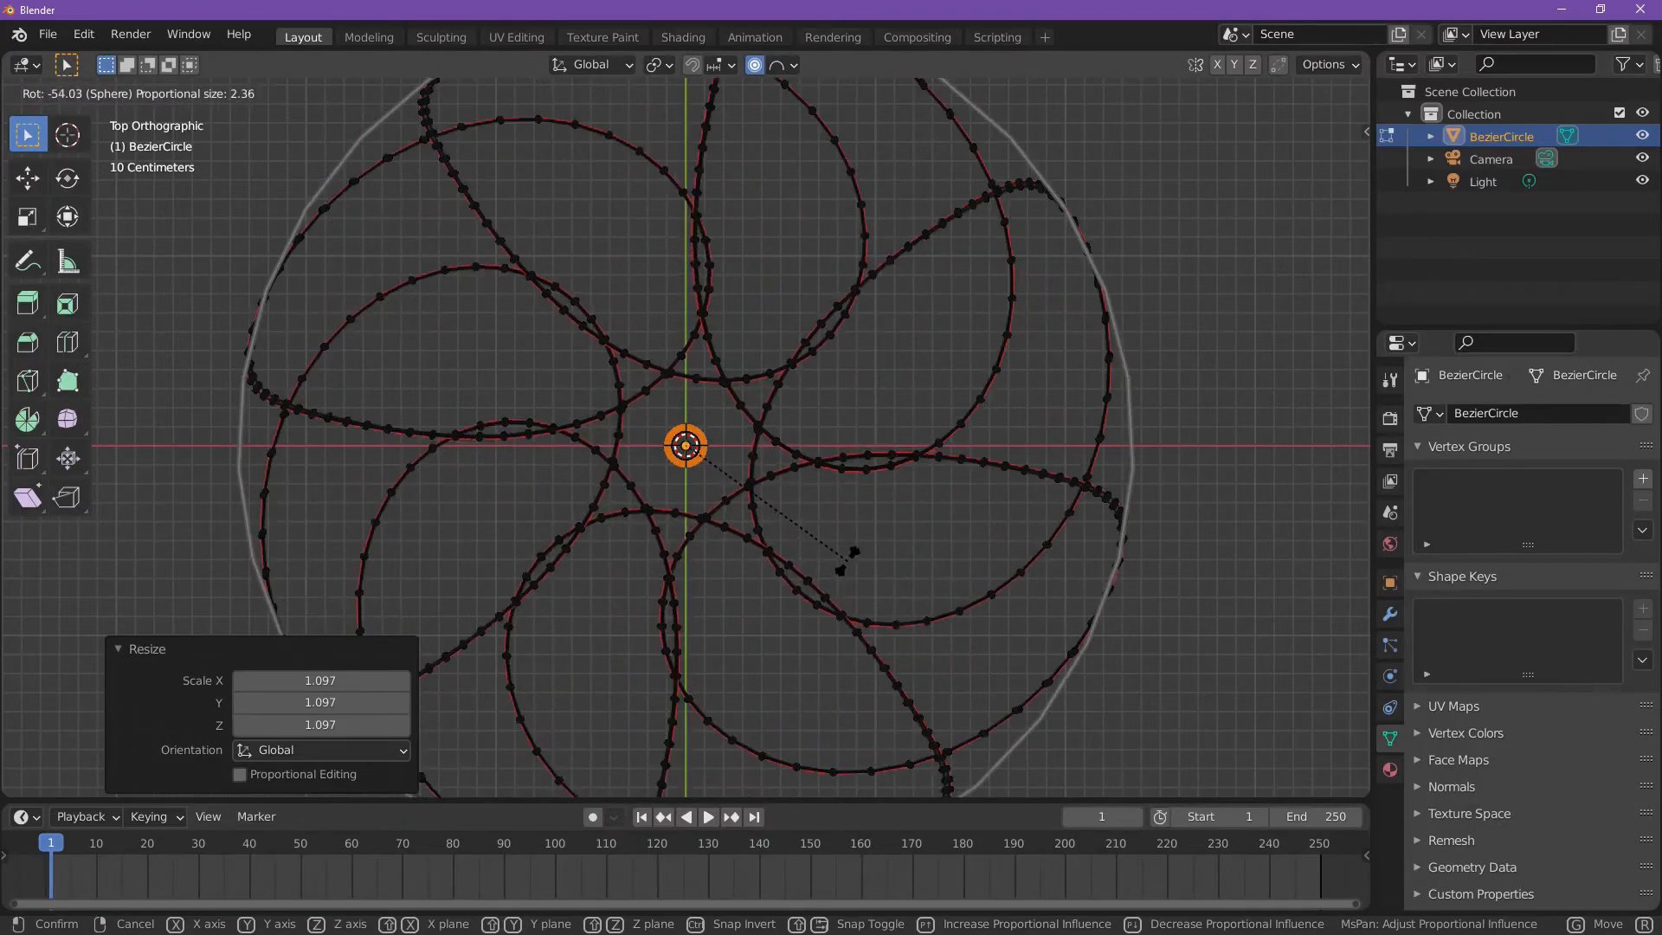
pyautogui.rightClick(901, 372)
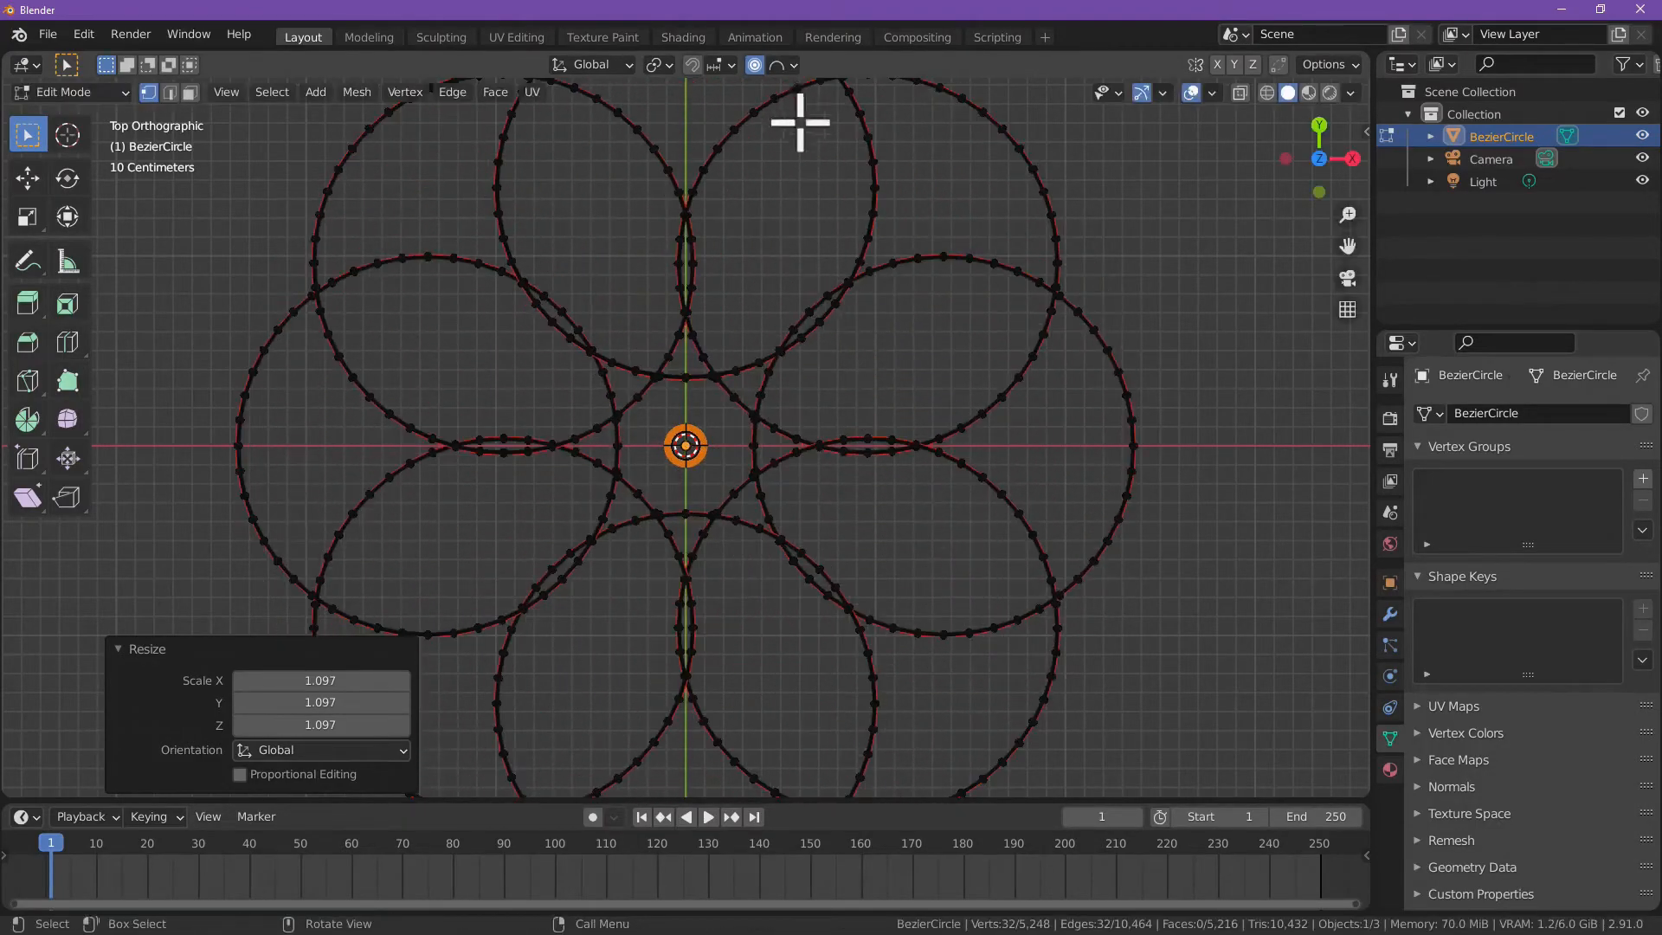
# Step: Set the proportional falloff to Linear and try rotating the center ring with a proportional size of about 1.77
pyautogui.click(789, 66)
pyautogui.click(792, 273)
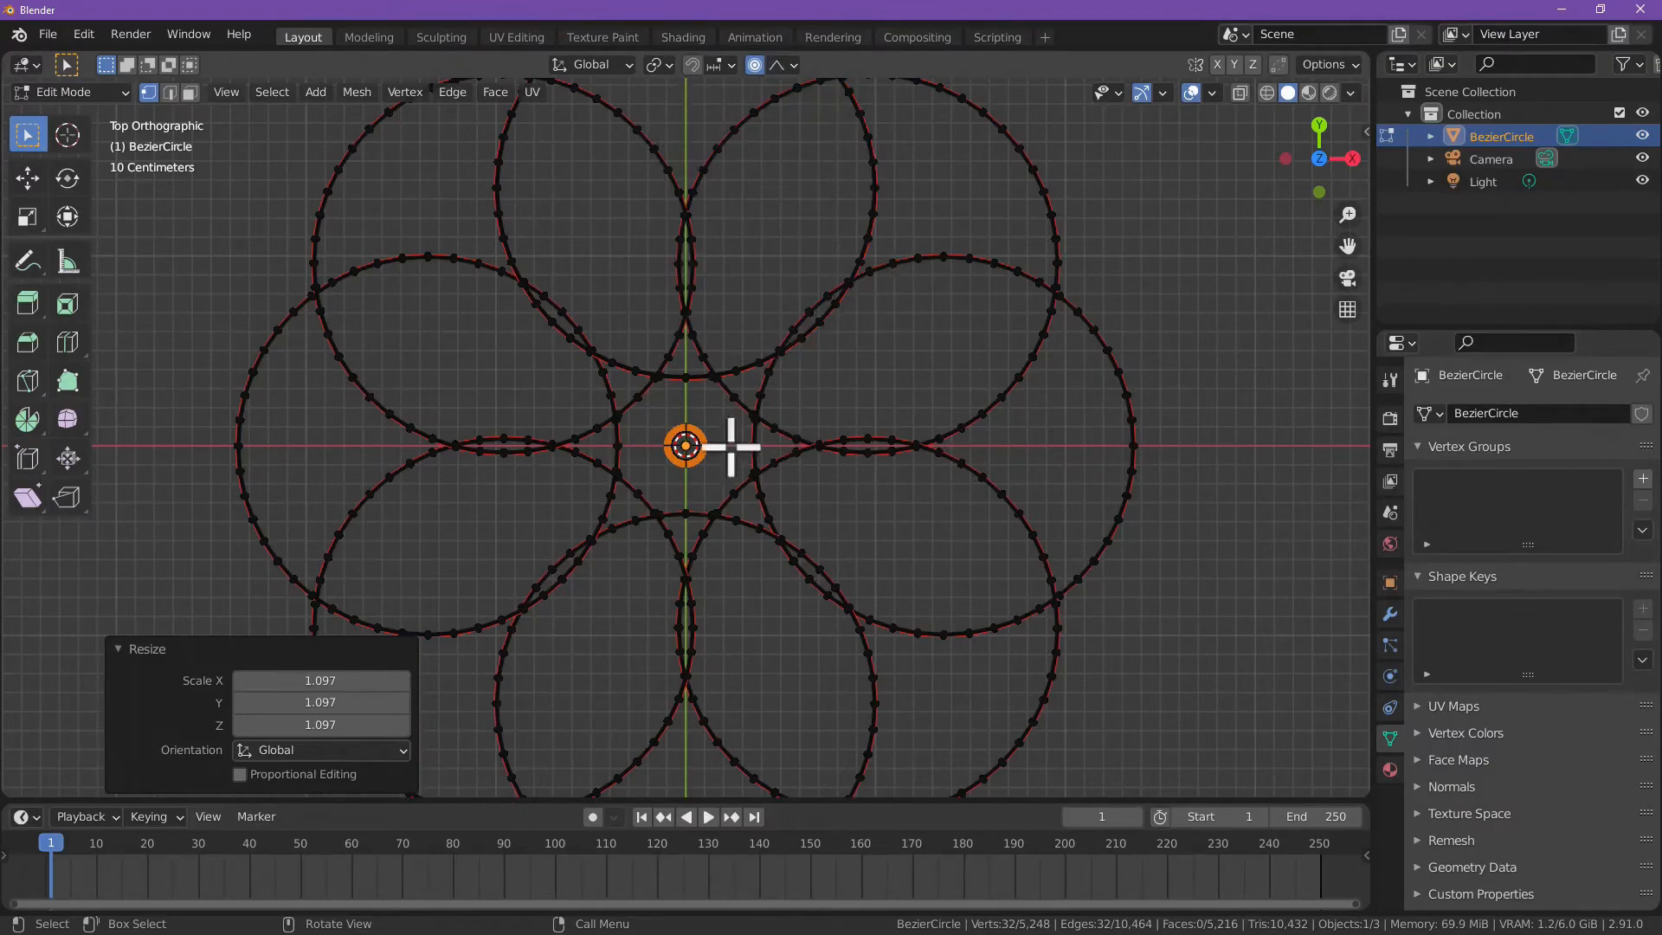
pyautogui.press('r')
pyautogui.scroll(4, 857, 476)
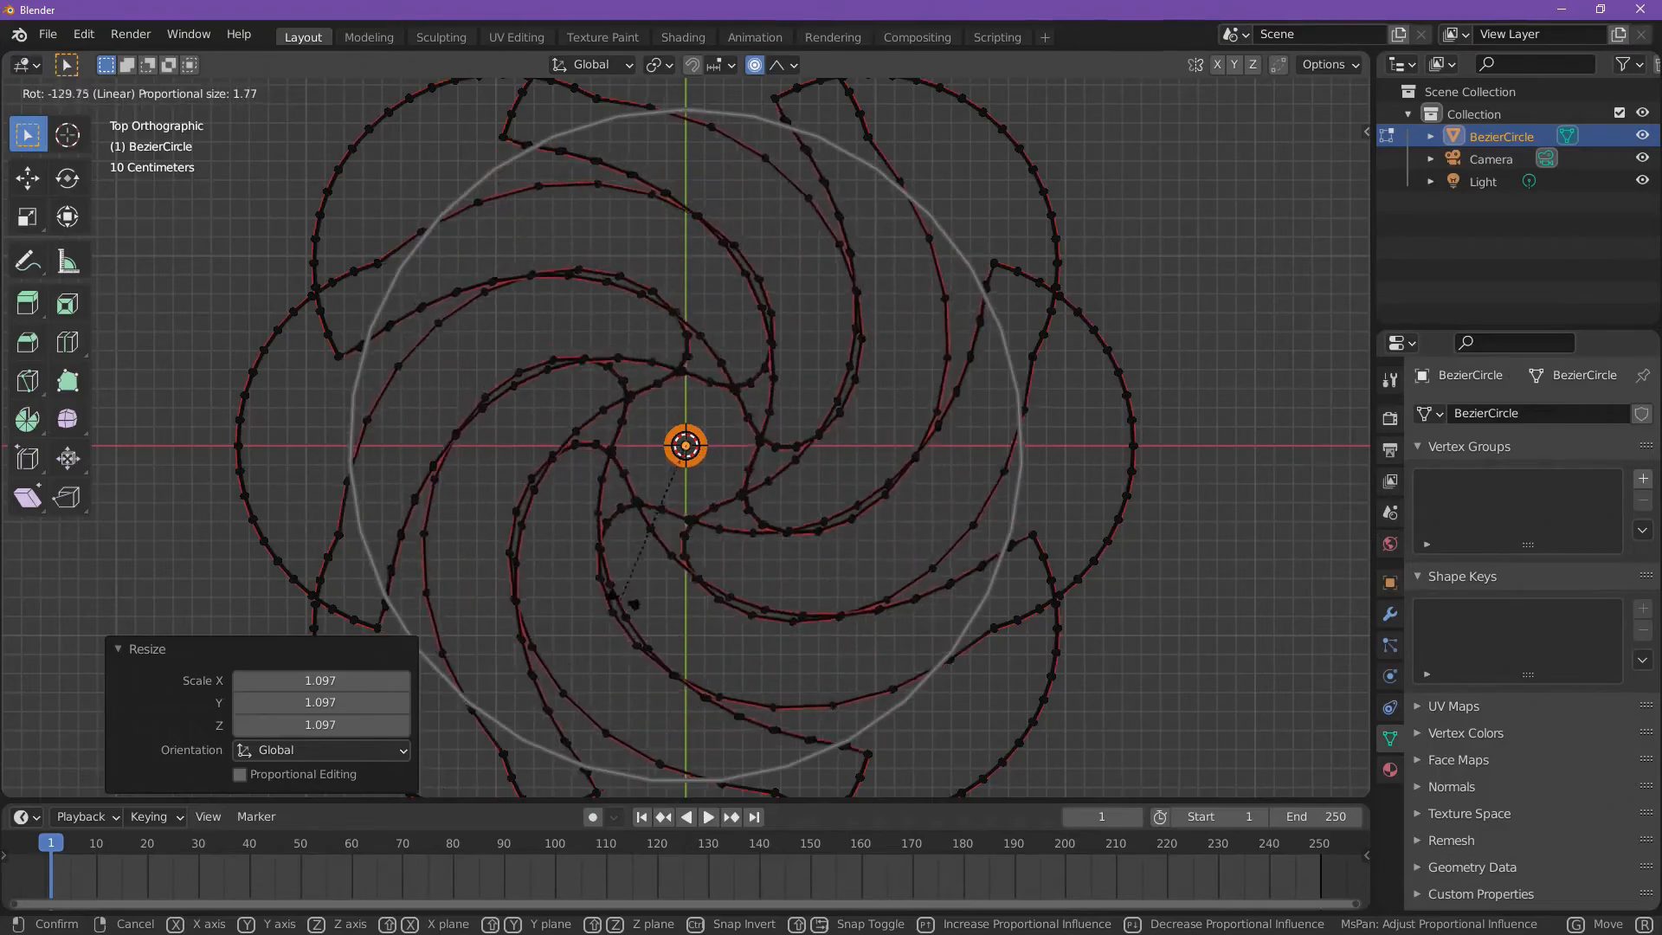
pyautogui.scroll(-2, 610, 596)
pyautogui.rightClick(588, 414)
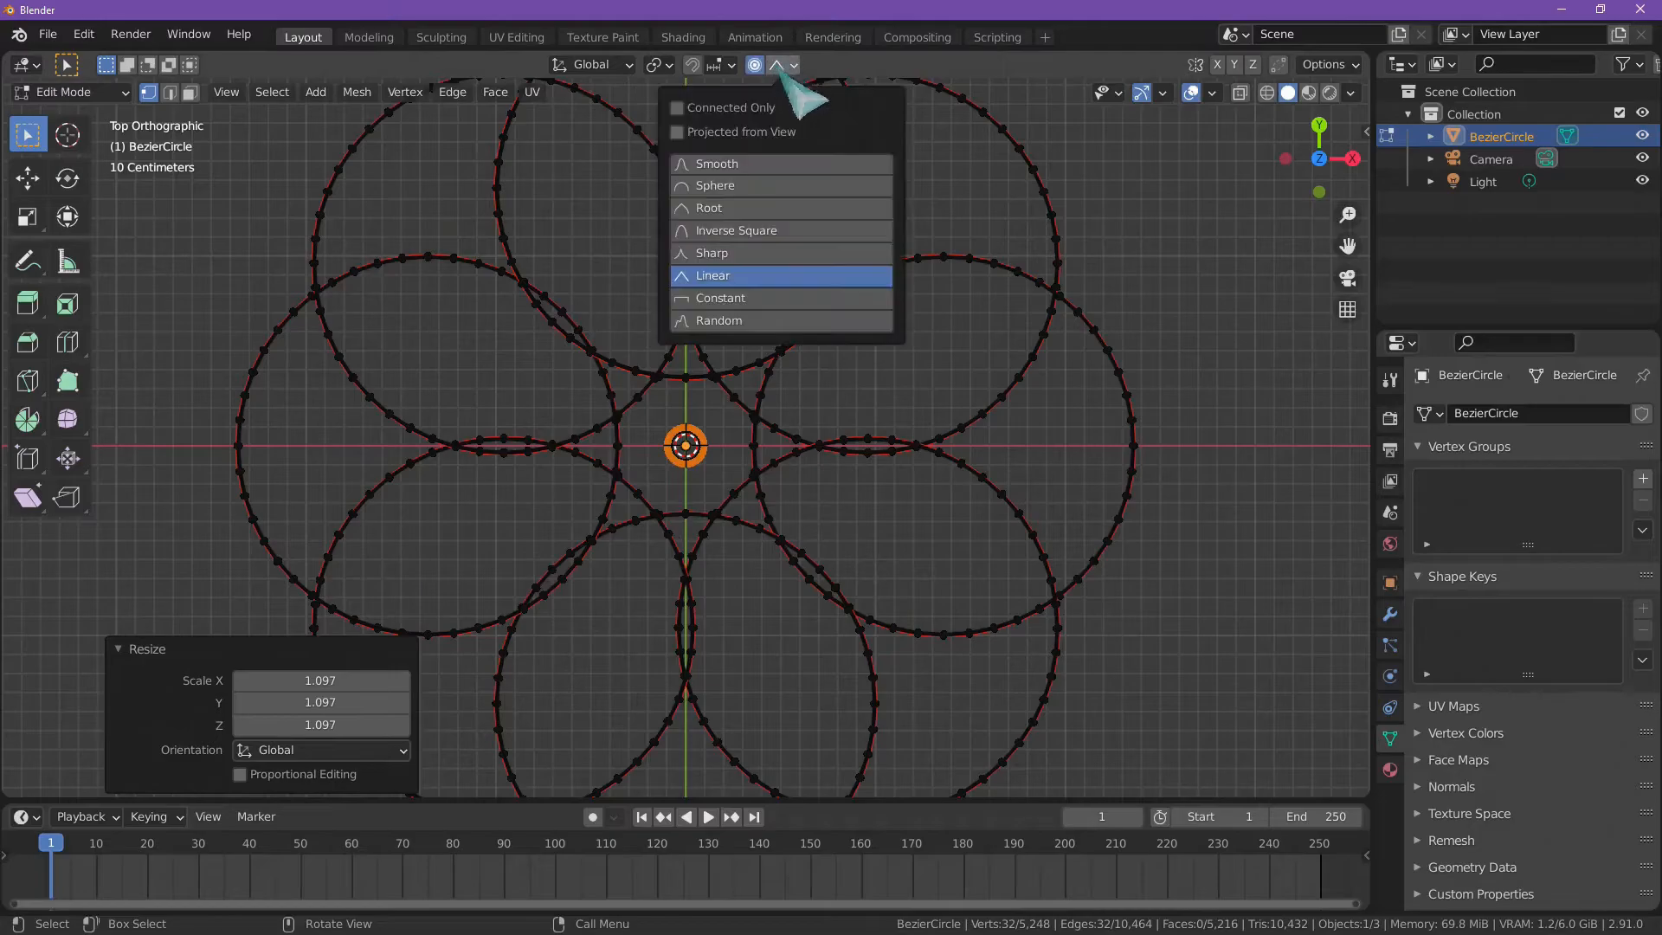
# Step: Set the proportional falloff to Constant and try rotating the center ring with proportional sizes between about 1.33 and 2.14
pyautogui.click(735, 303)
pyautogui.press('r')
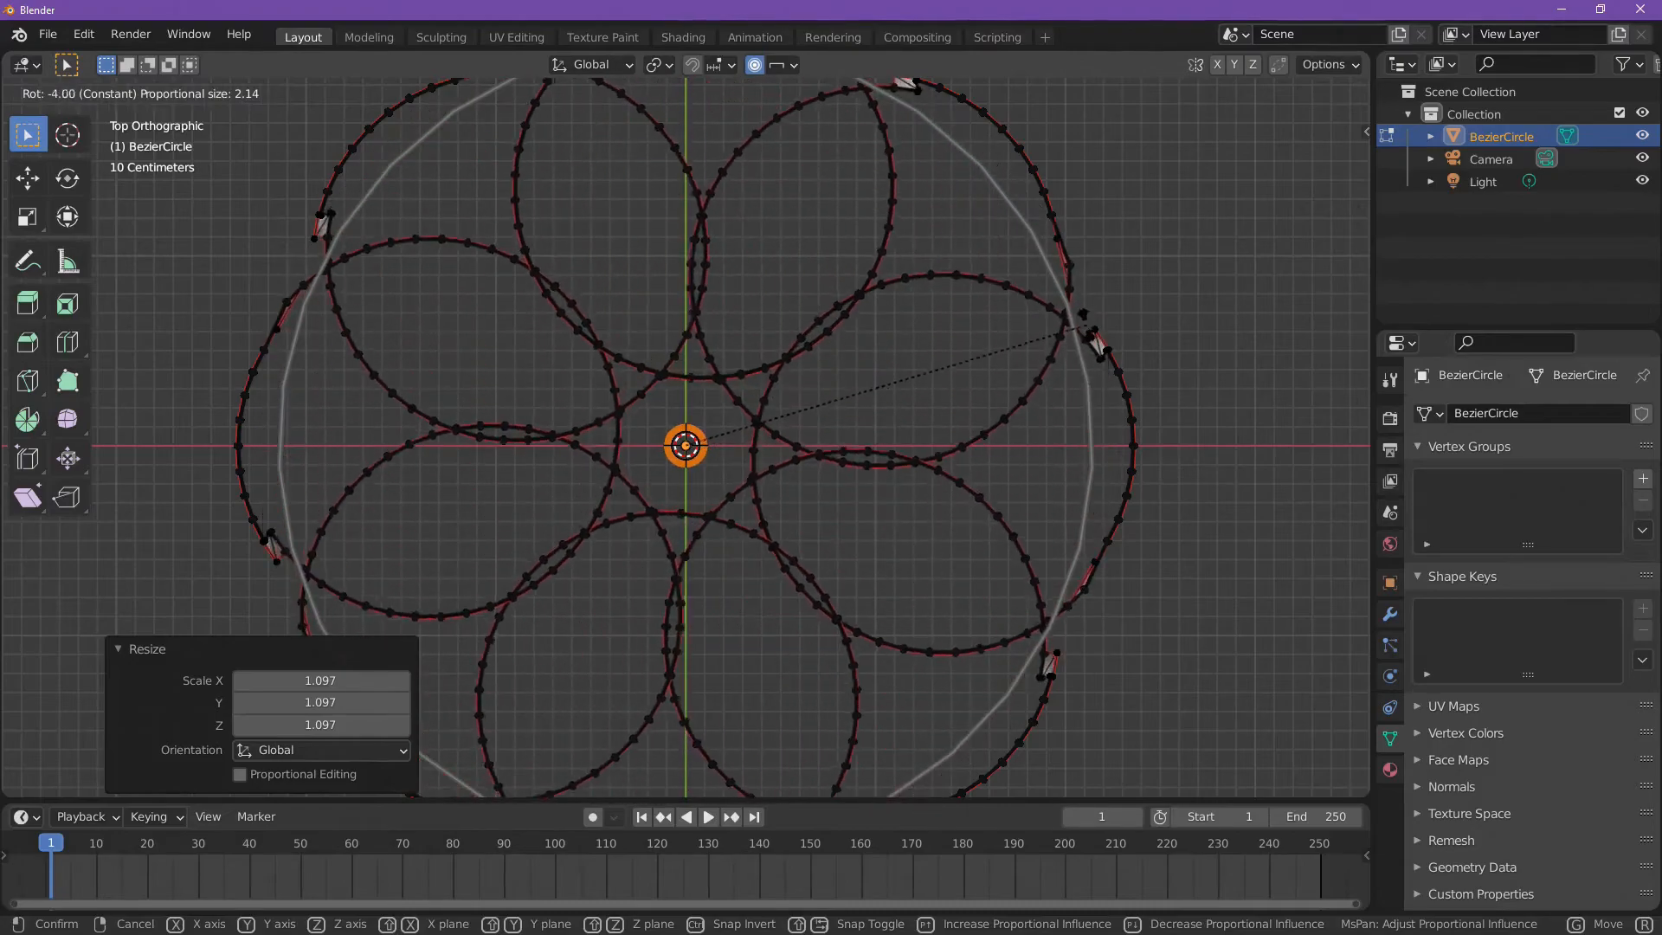
pyautogui.scroll(2, 1065, 433)
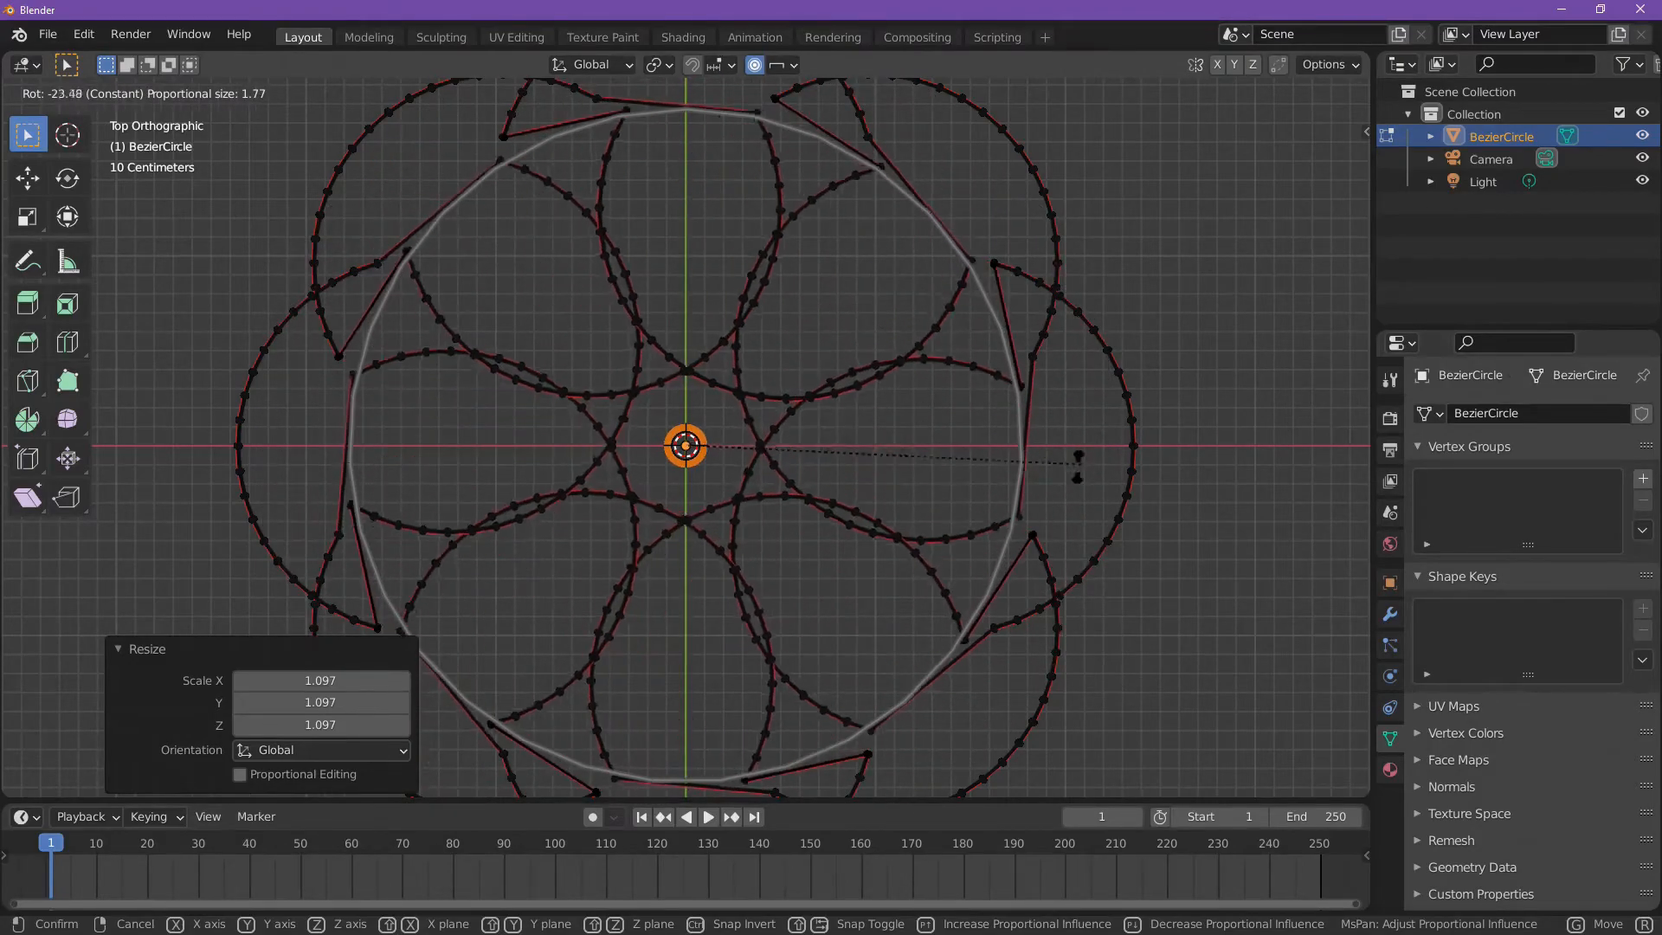
pyautogui.scroll(1, 1012, 524)
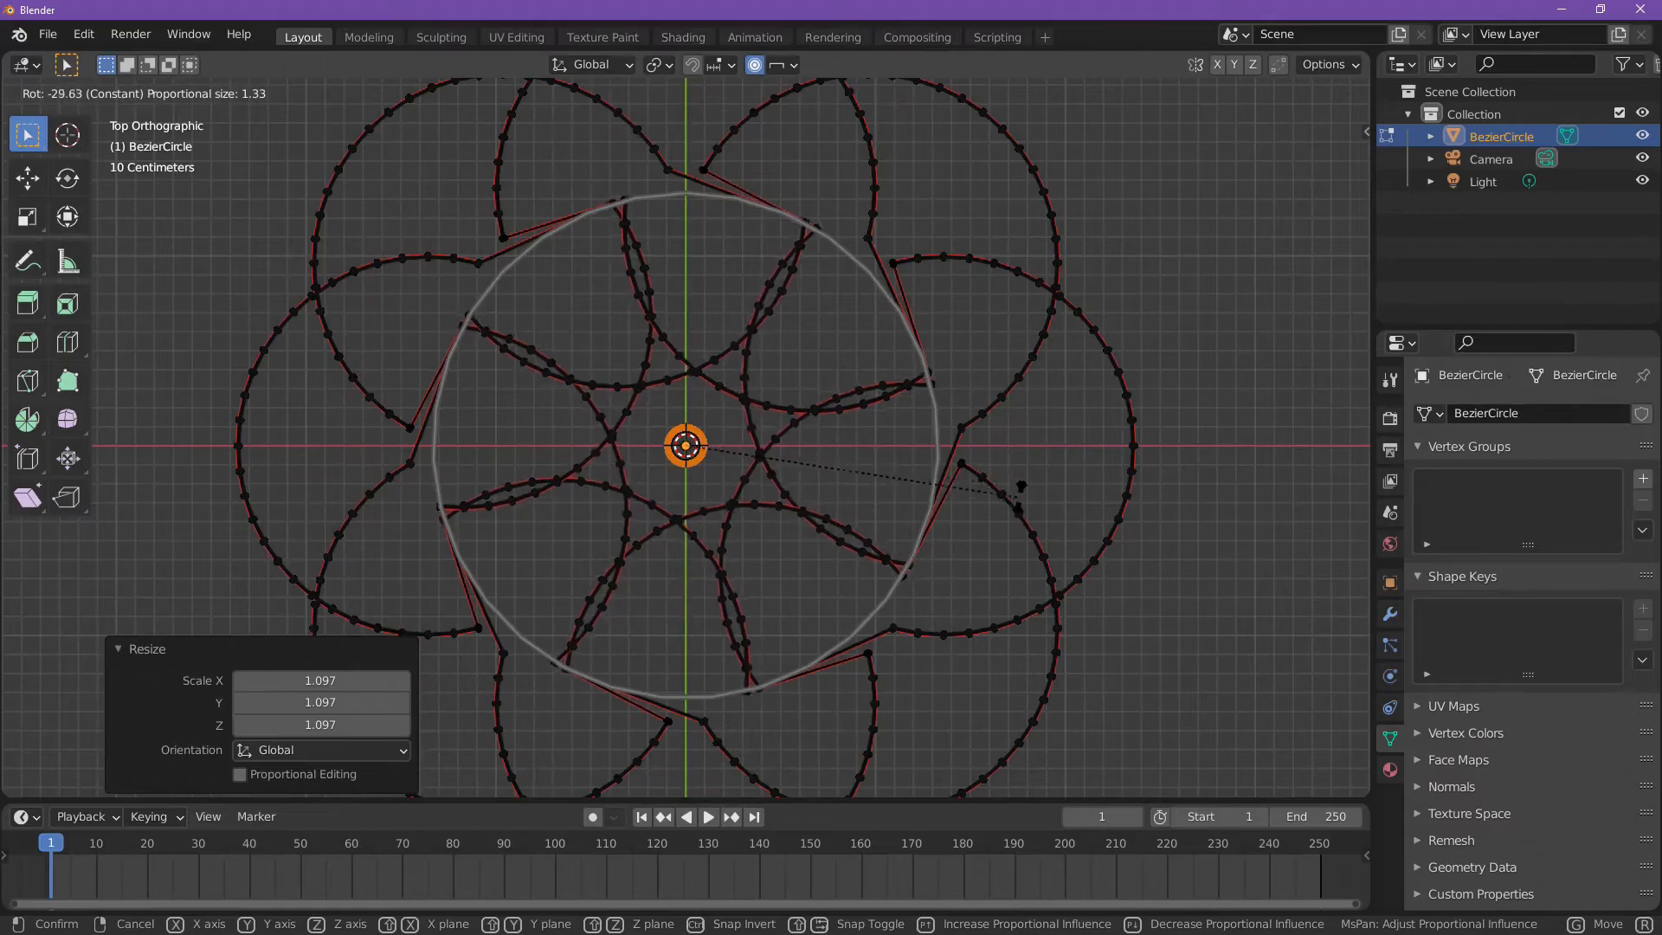
pyautogui.scroll(-1, 1012, 517)
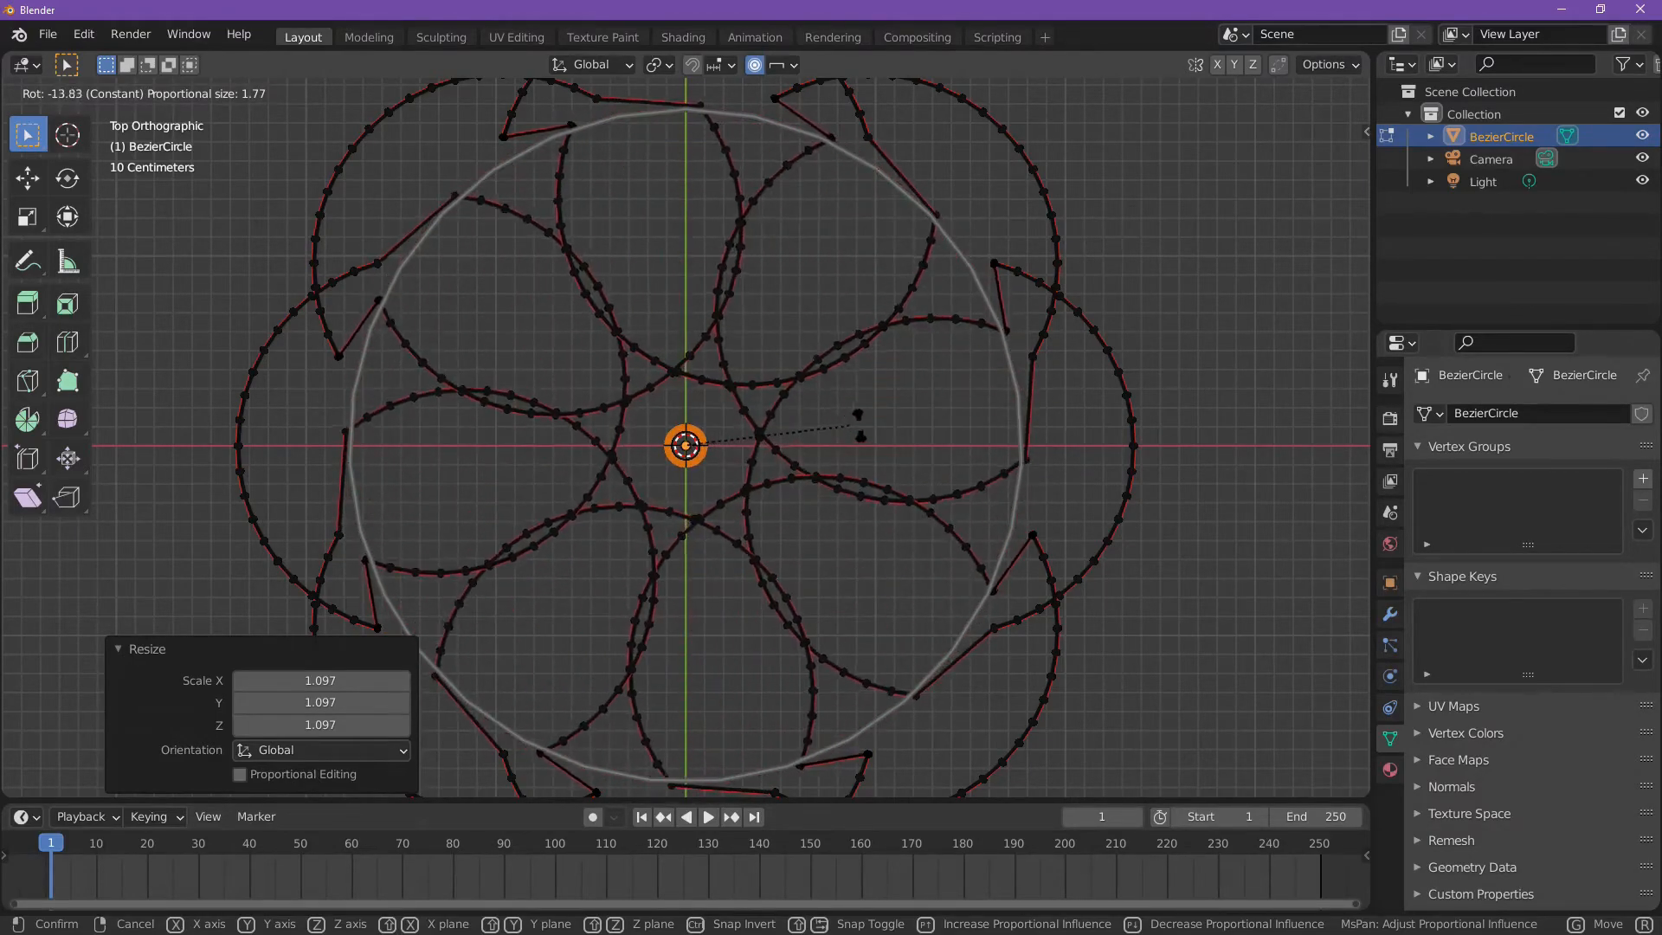
pyautogui.rightClick(868, 356)
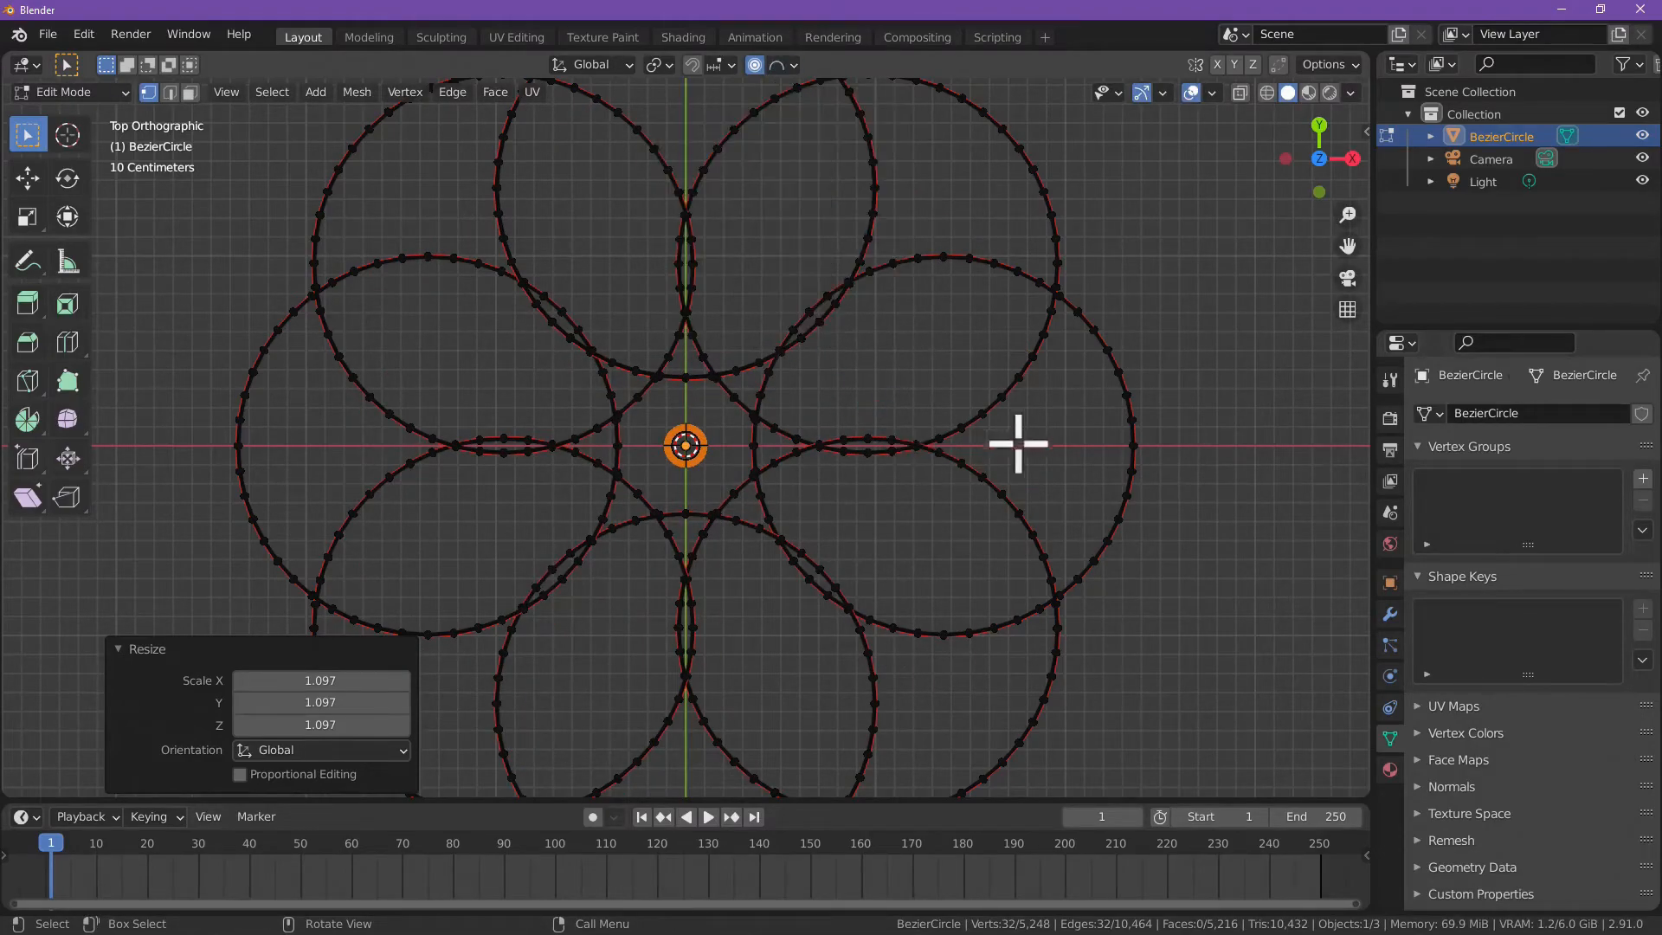
# Step: Try rotating the center ring under Sphere falloff, enlarging the proportional size from about 2.14 to 2.36
pyautogui.press('r')
pyautogui.scroll(-2, 865, 589)
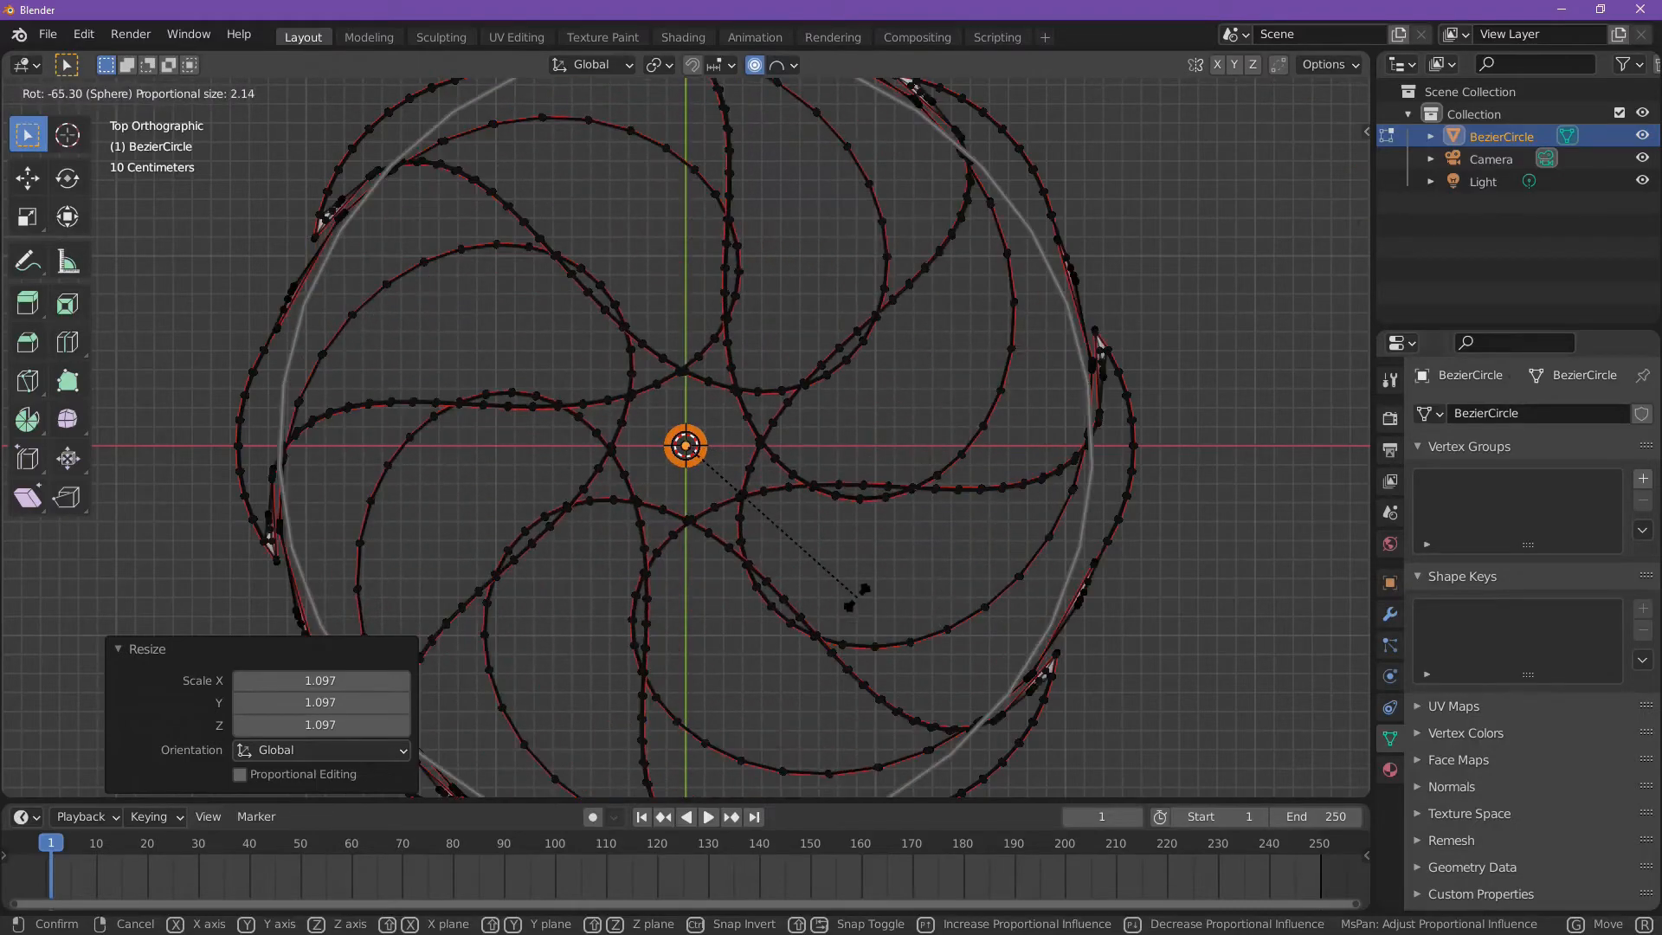
pyautogui.scroll(-1, 788, 606)
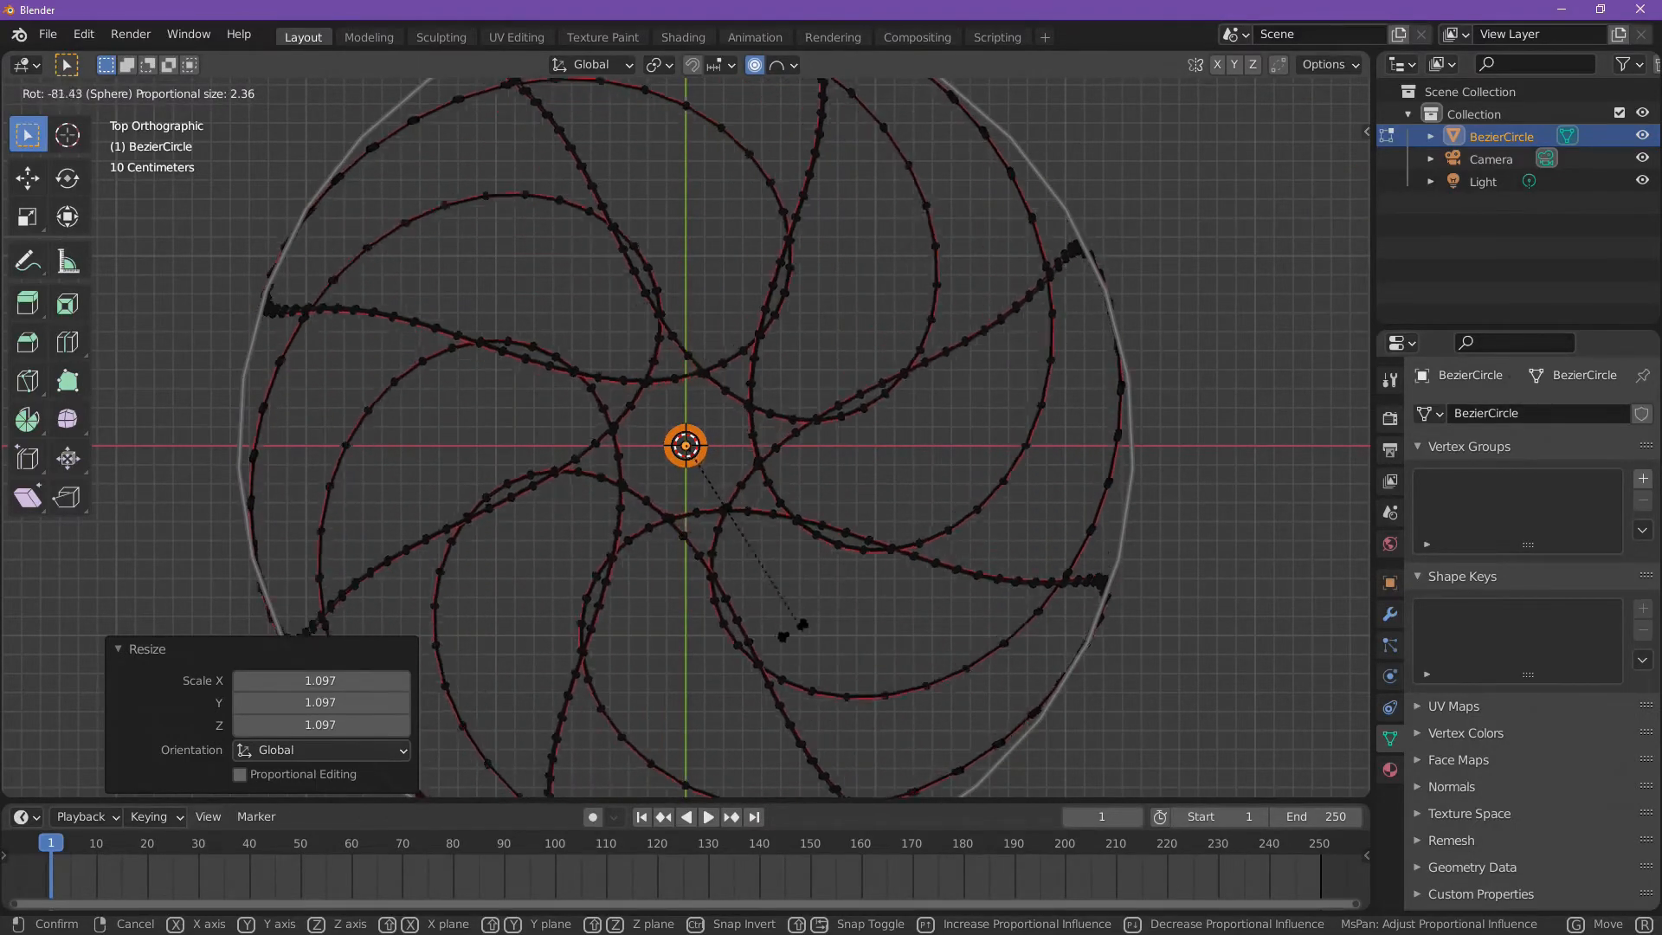
pyautogui.rightClick(804, 320)
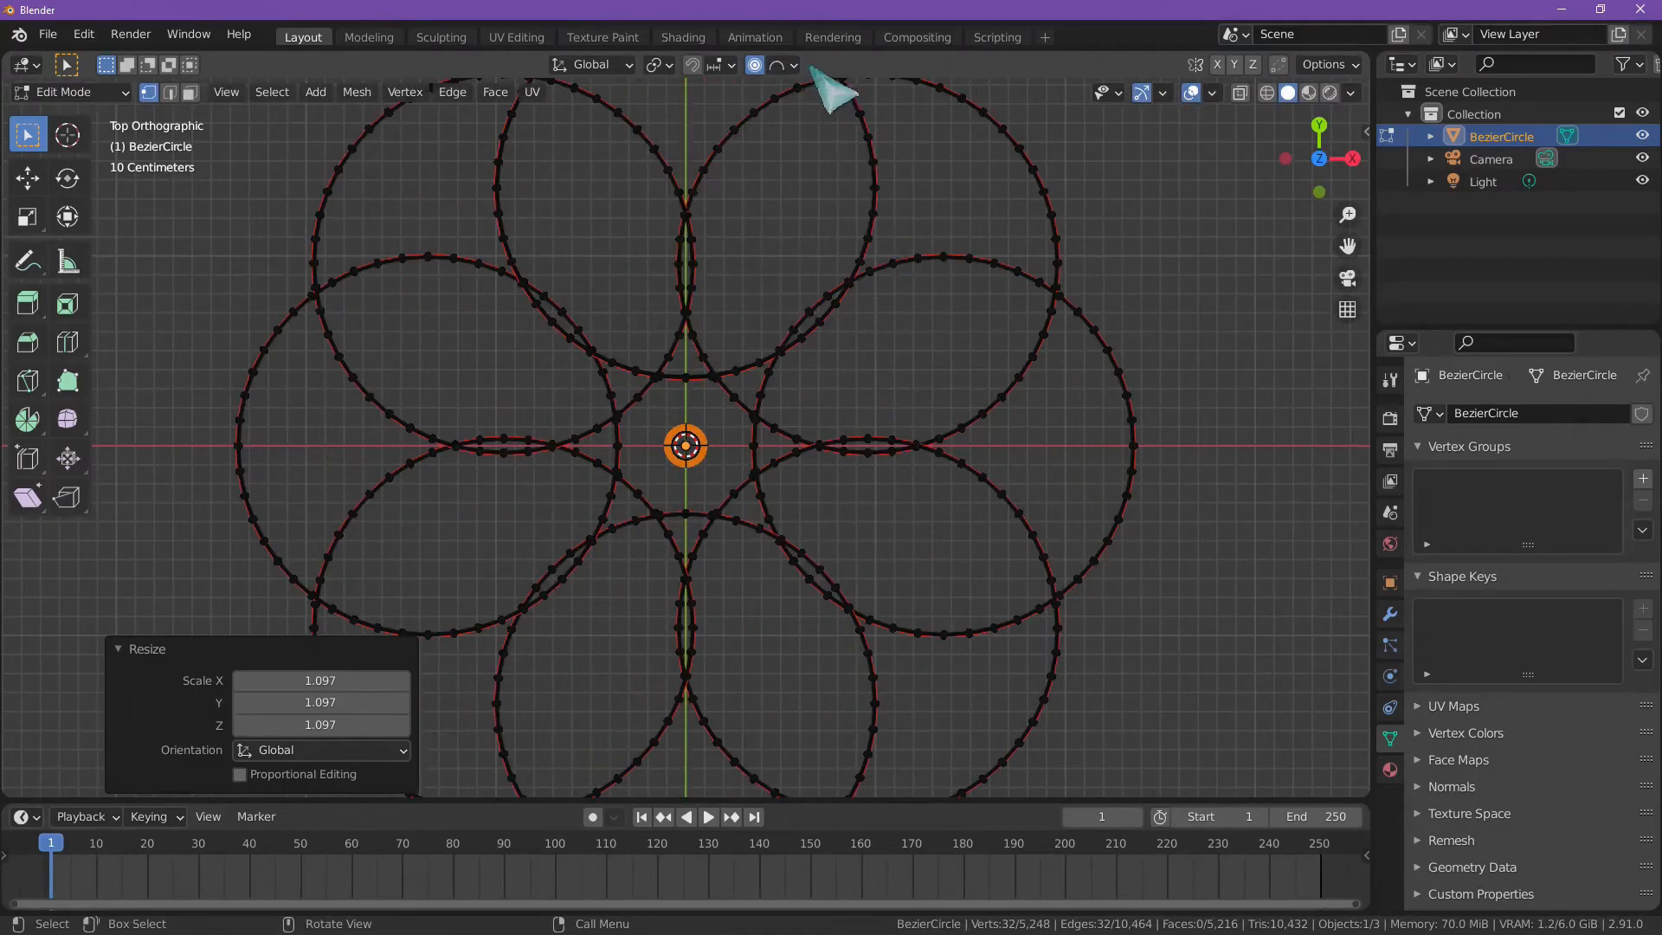
# Step: Rotate the center ring about -219° with Sphere falloff and a proportional size of about 2.36, twisting the petals into a spiral
pyautogui.press('r')
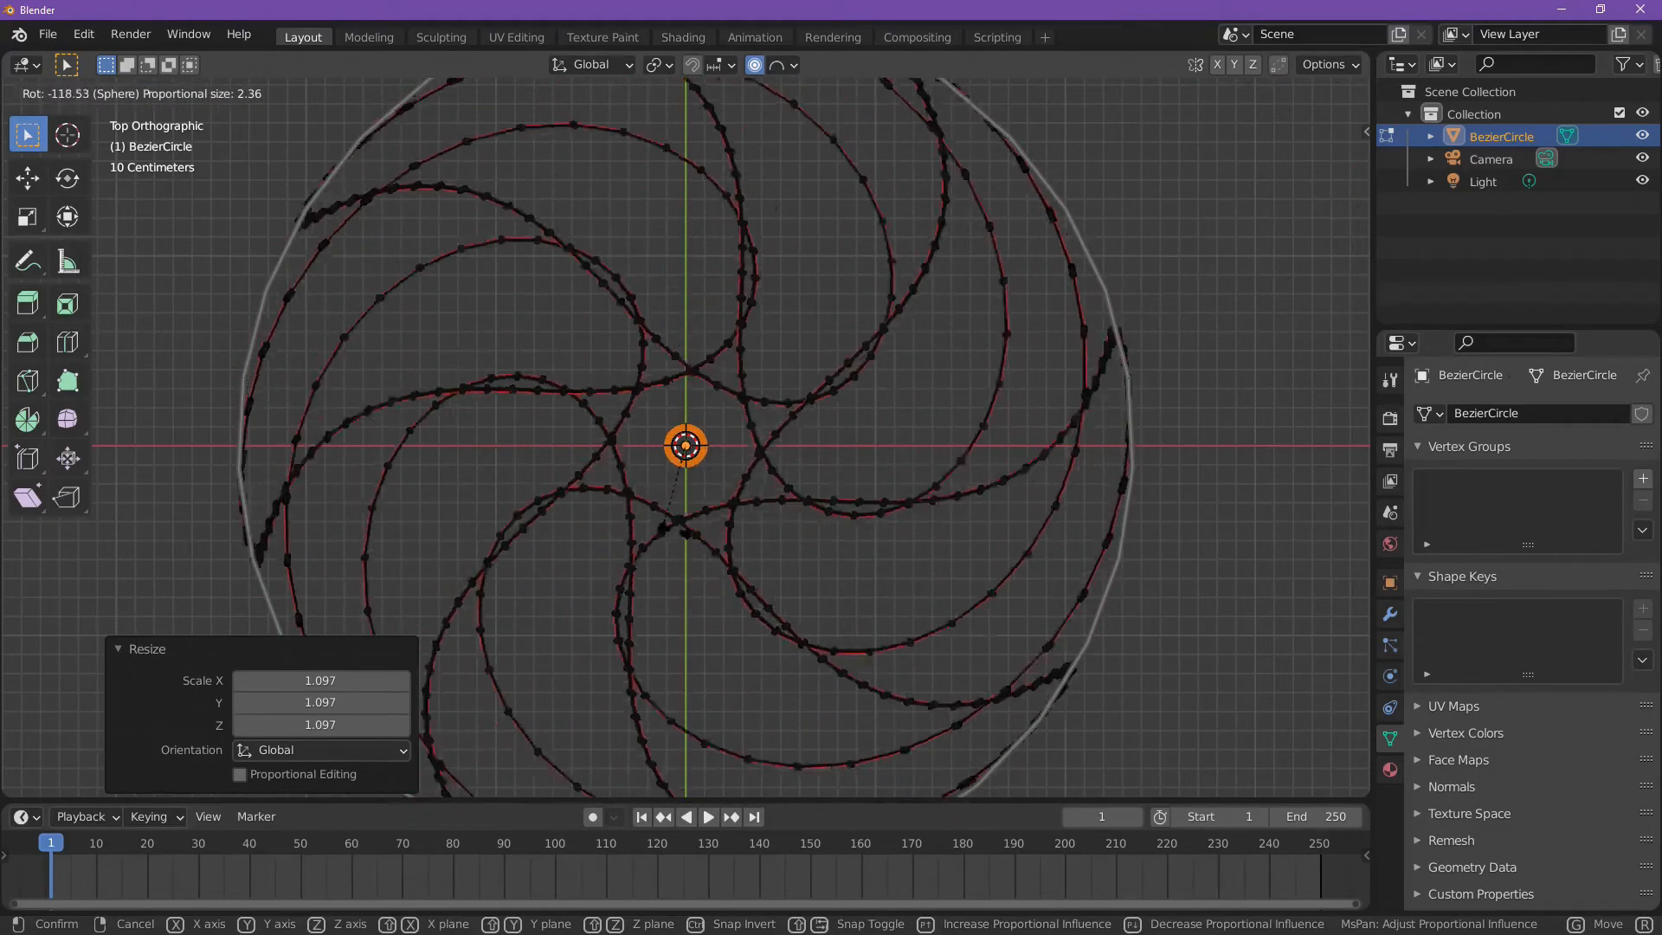
pyautogui.scroll(1, 767, 523)
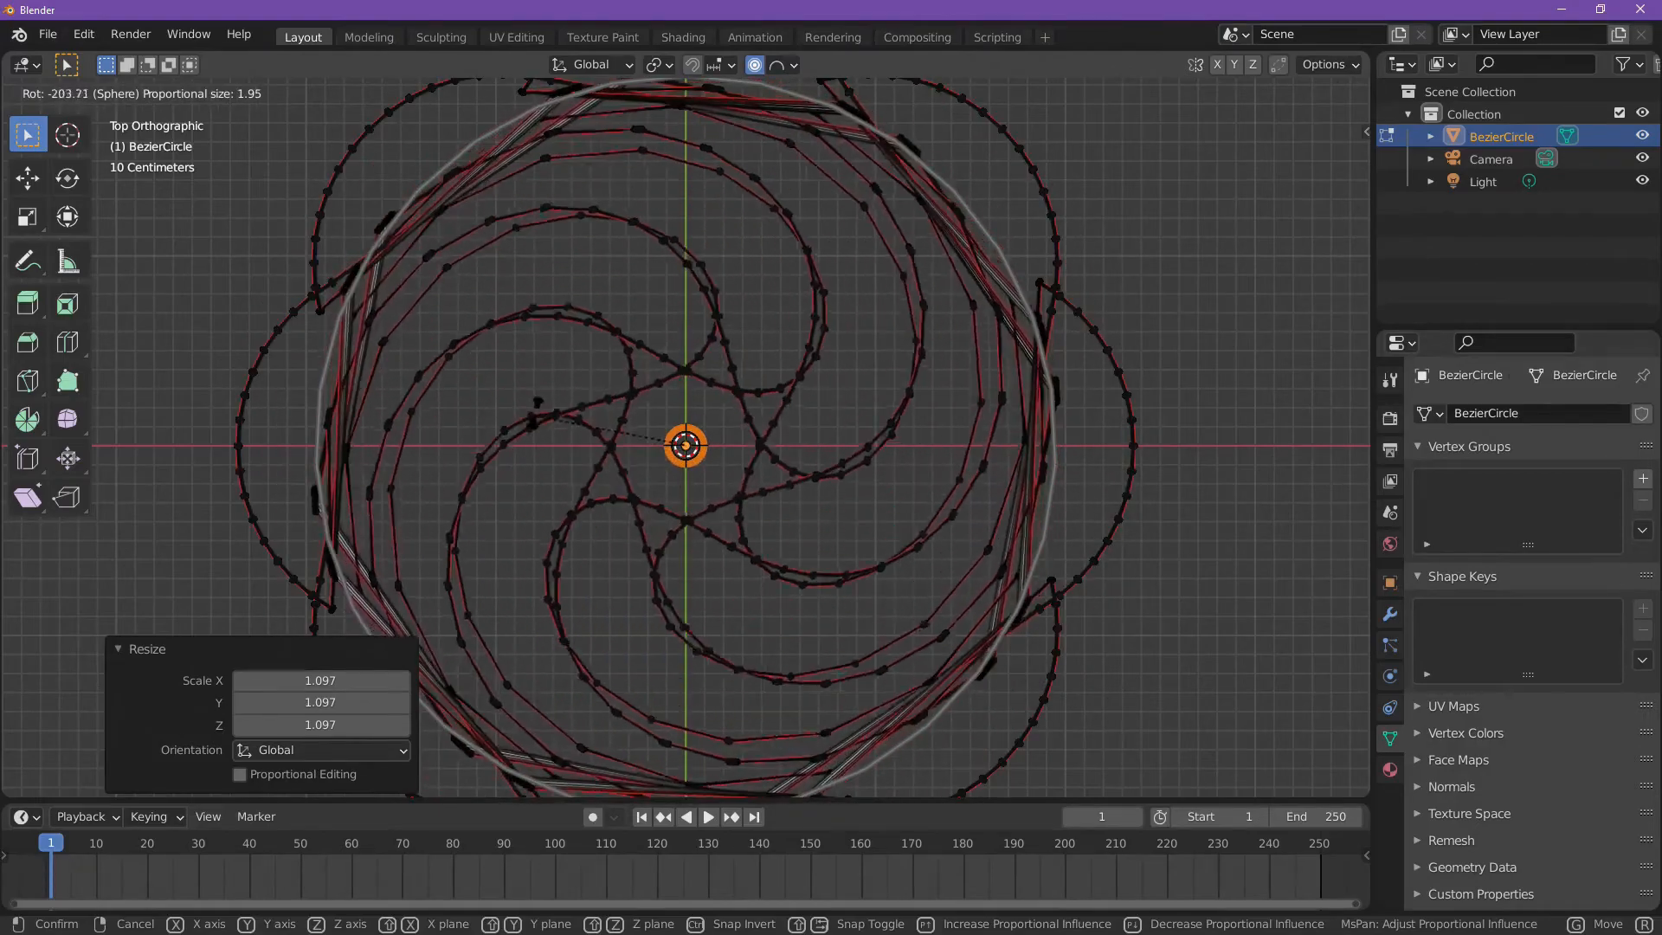
pyautogui.scroll(-2, 554, 433)
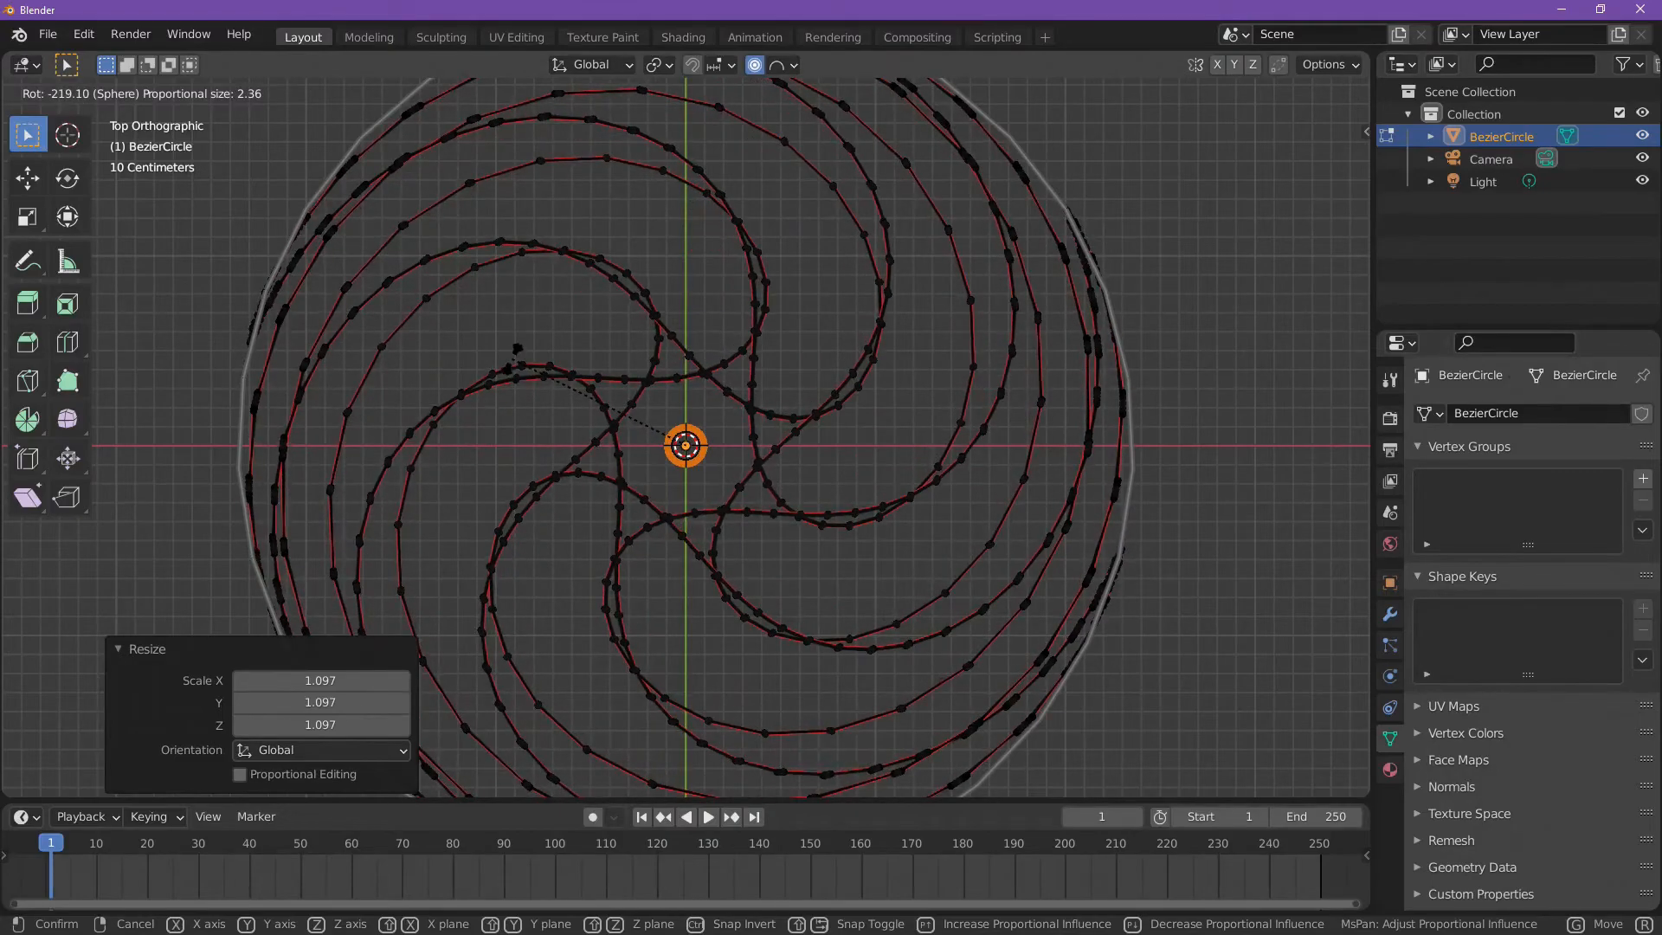
pyautogui.click(512, 359)
# Step: In the front view, raise the center ring along Z with the Move tool, using proportional editing to lift the surrounding spiral
pyautogui.moveTo(512, 359); pyautogui.dragTo(717, 350, button='middle')
pyautogui.moveTo(982, 386); pyautogui.dragTo(864, 570, button='middle')
pyautogui.moveTo(741, 576); pyautogui.dragTo(787, 554, button='middle')
pyautogui.click(1327, 184)
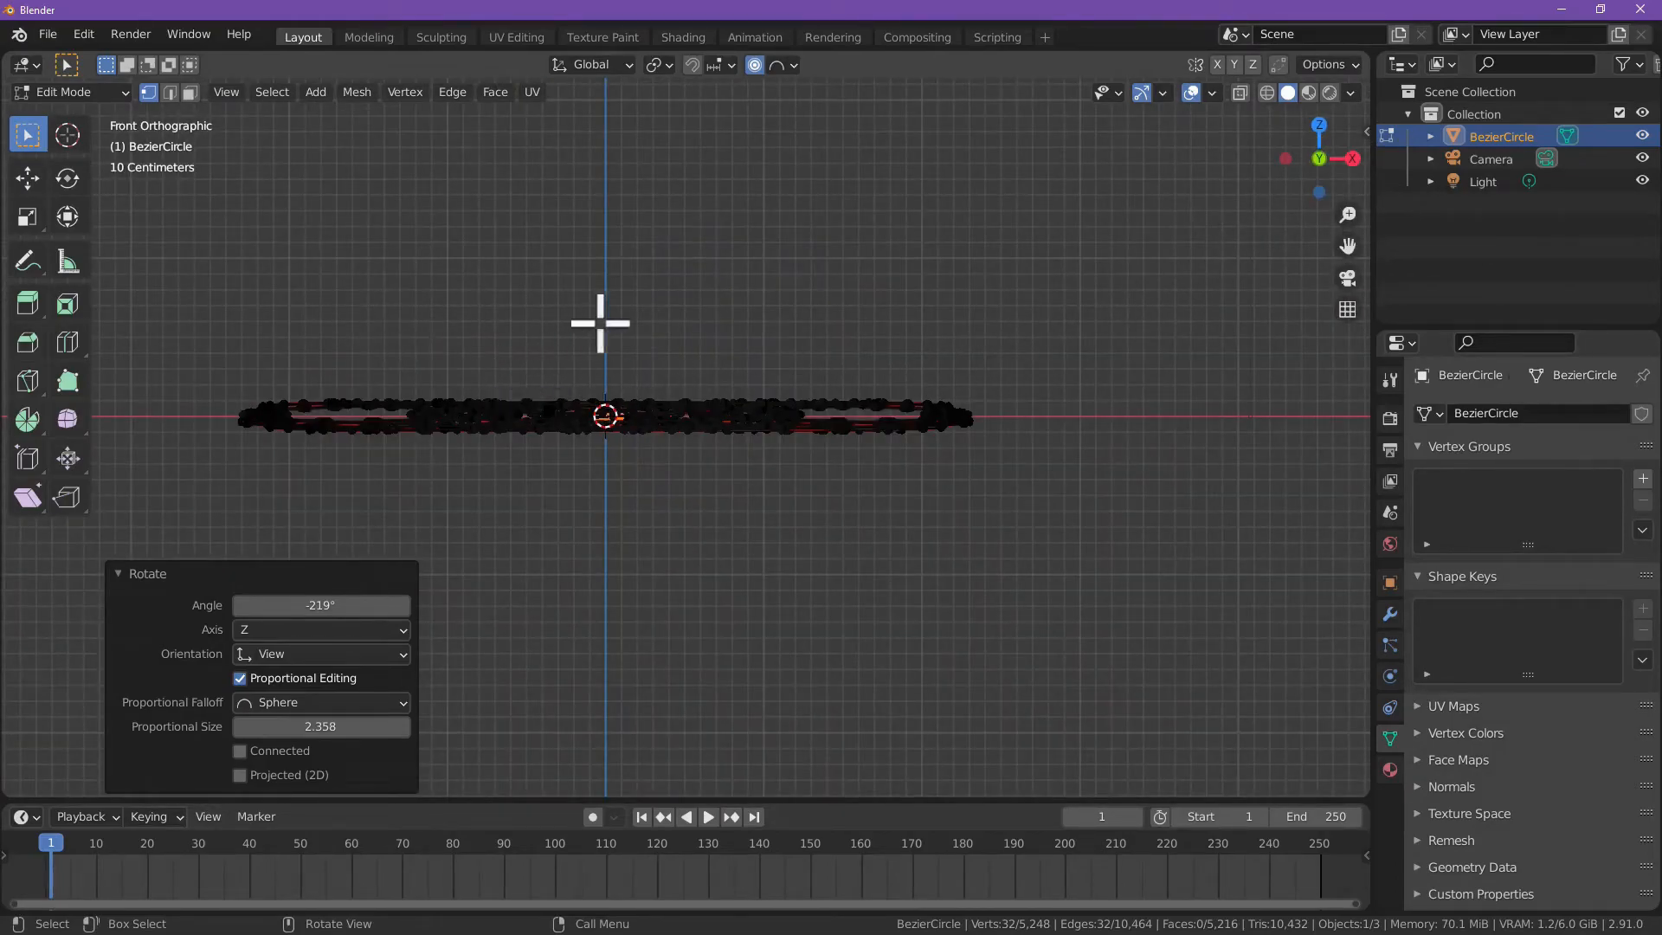
pyautogui.click(29, 180)
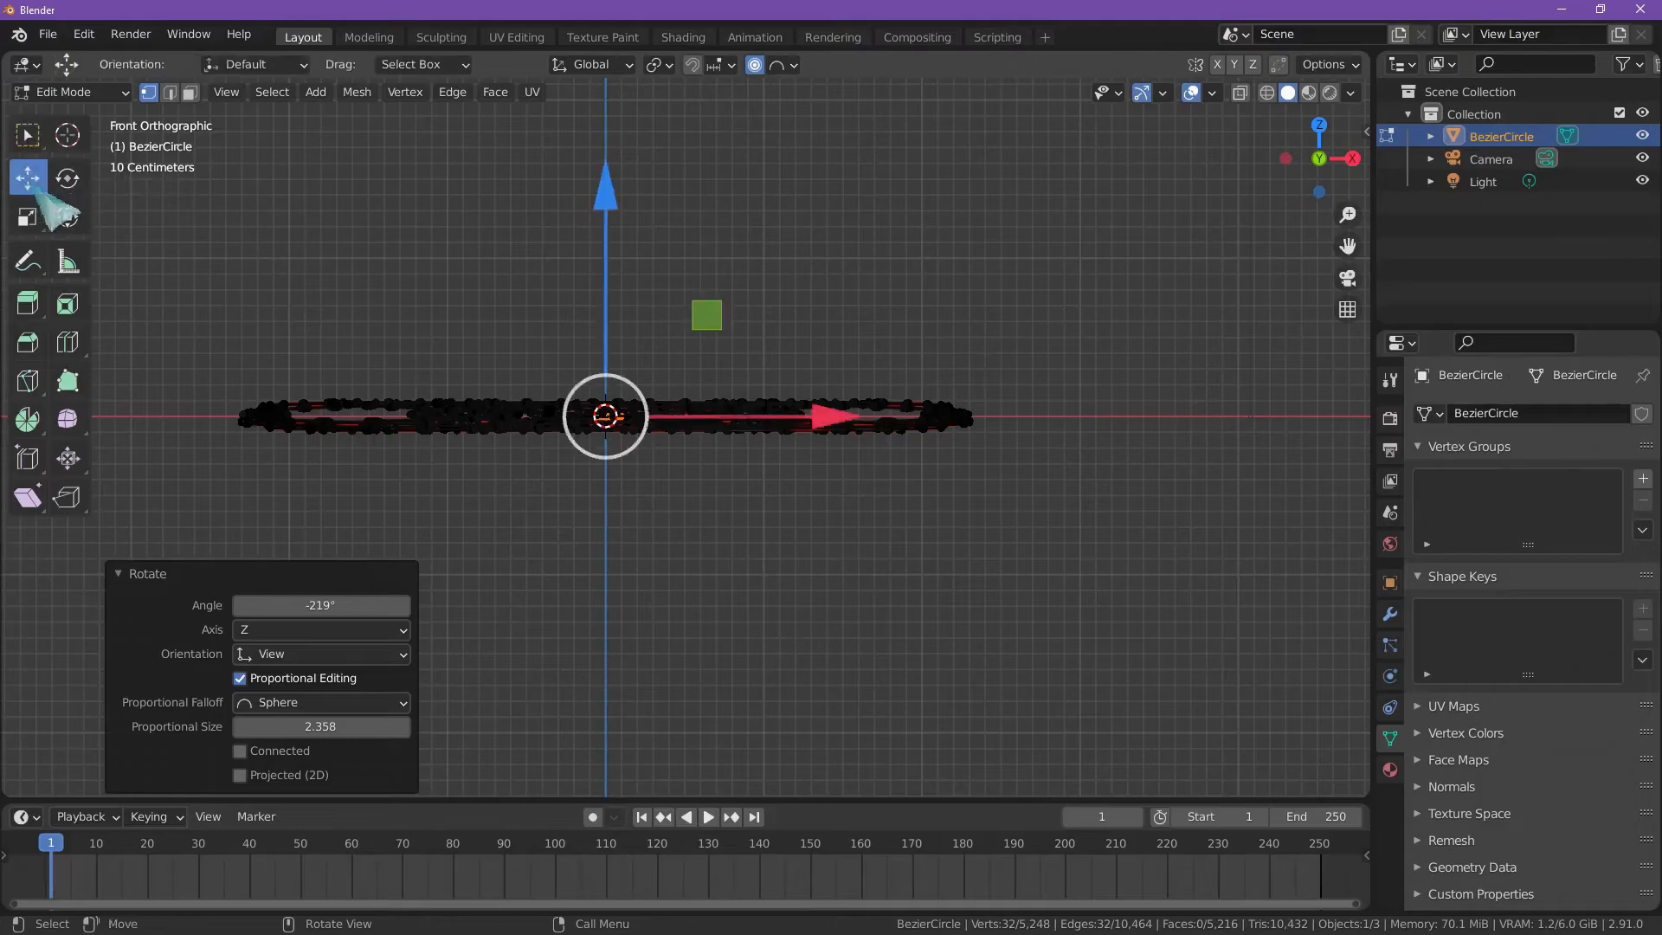
pyautogui.moveTo(606, 202); pyautogui.dragTo(620, 114)
pyautogui.scroll(-2, 688, 286)
pyautogui.moveTo(688, 293); pyautogui.dragTo(760, 365, button='middle')
# Step: Deselect all of the spiral's geometry and return to Object Mode
pyautogui.hotkey('alt', 'a')
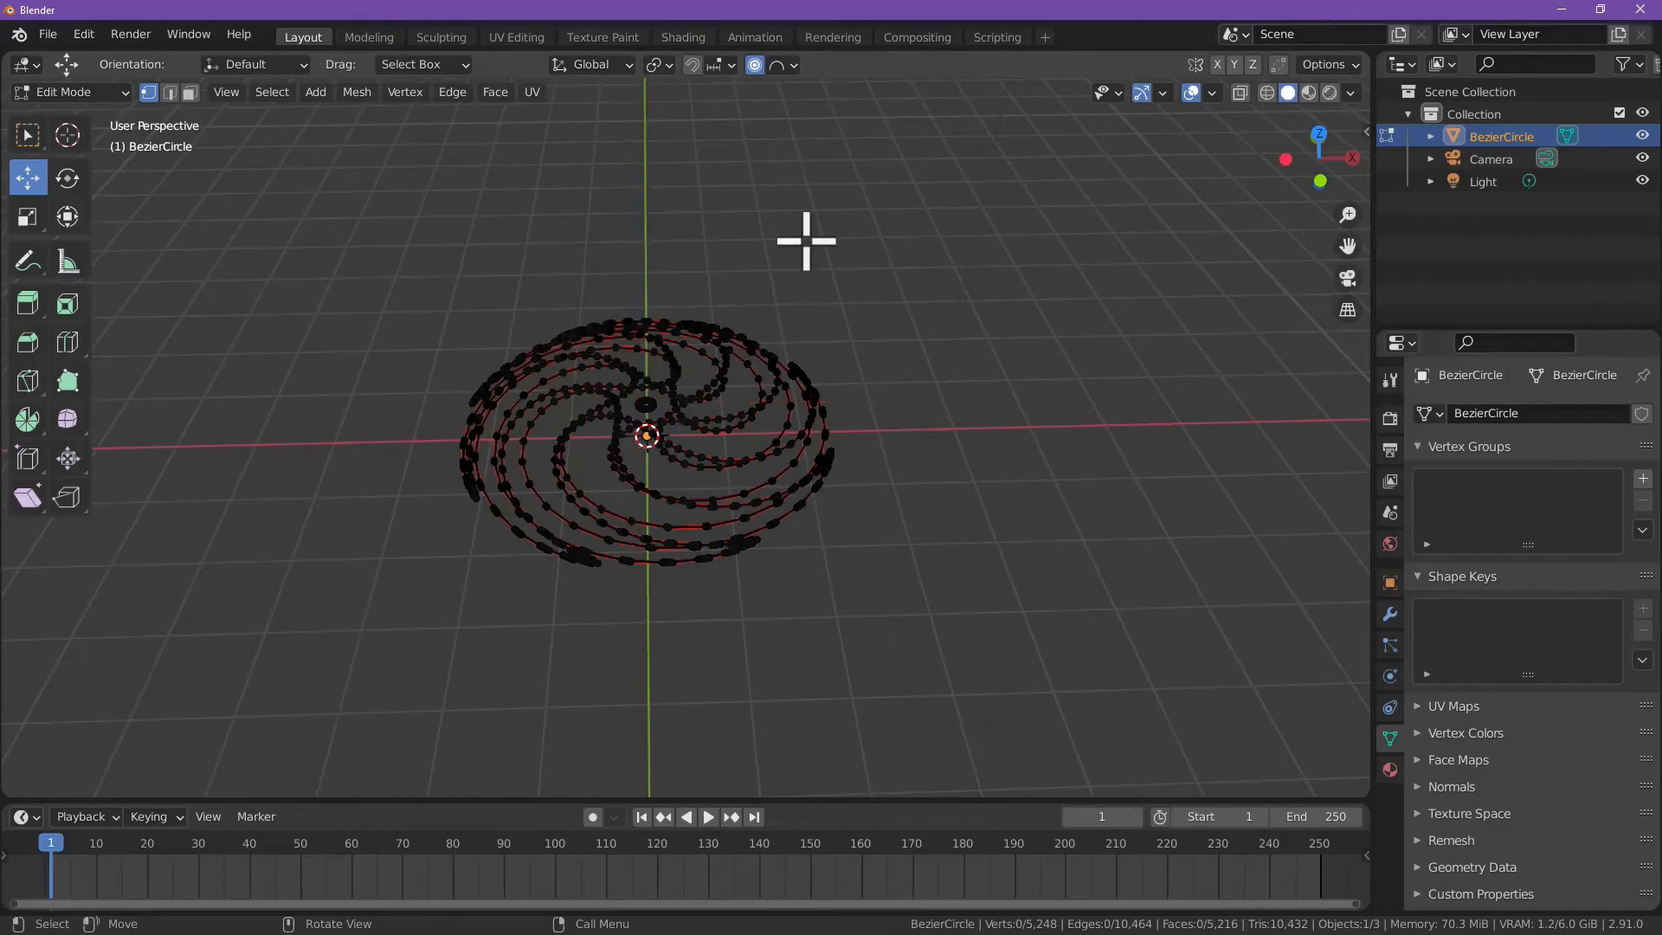
pyautogui.scroll(-3, 797, 307)
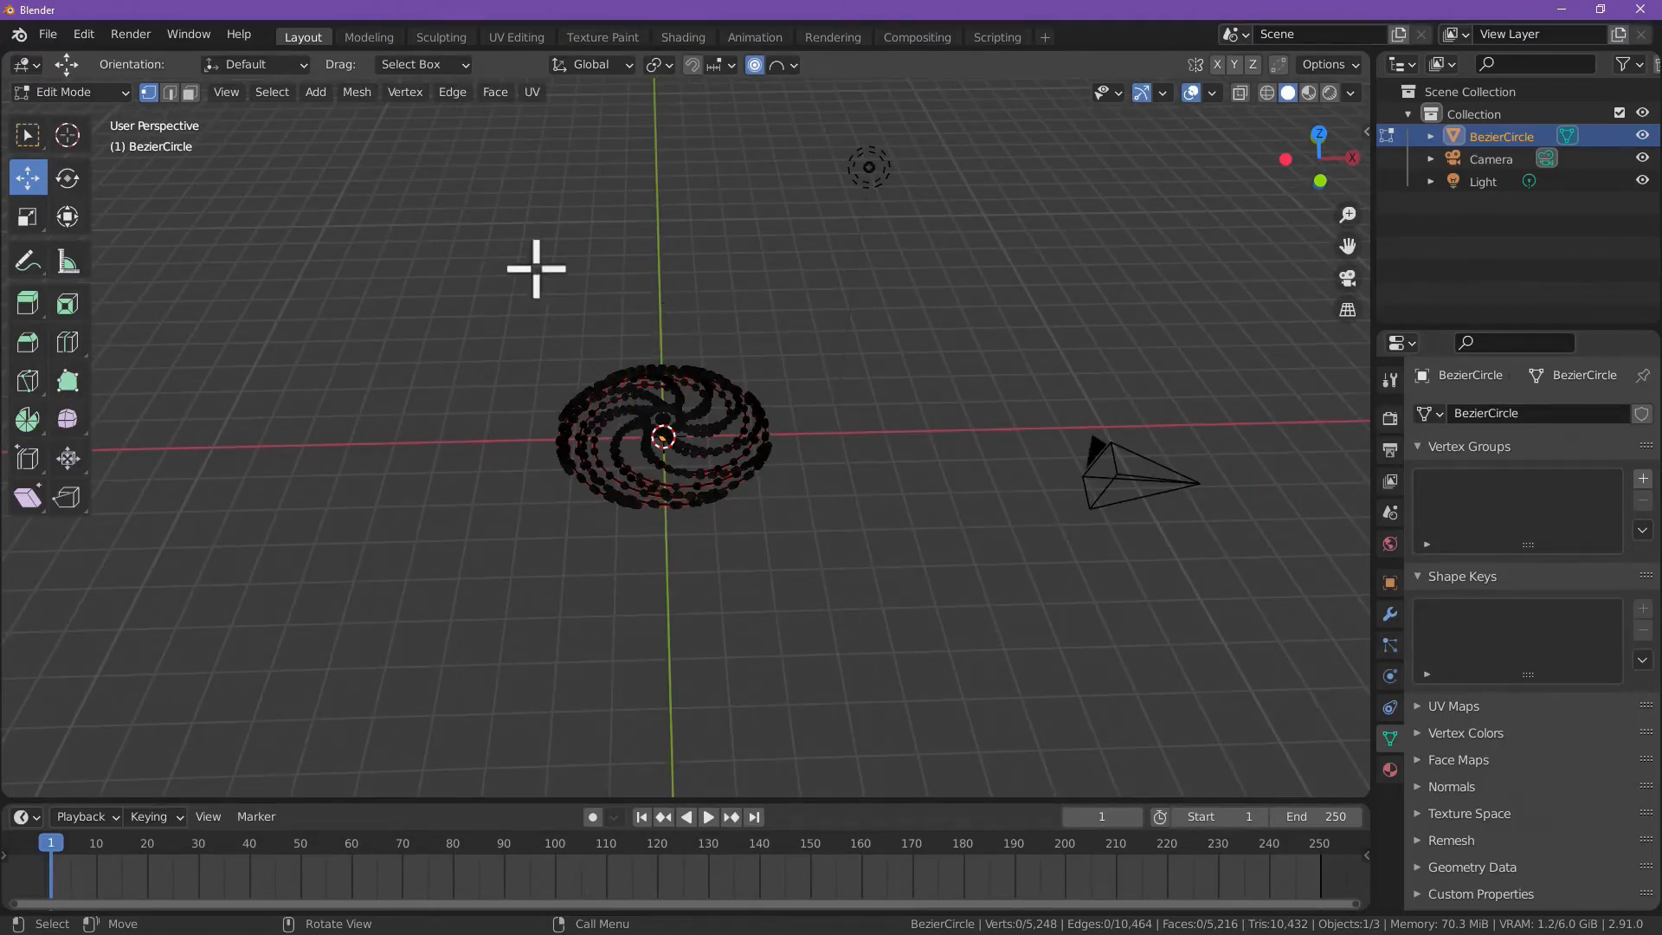
pyautogui.click(71, 92)
pyautogui.click(78, 114)
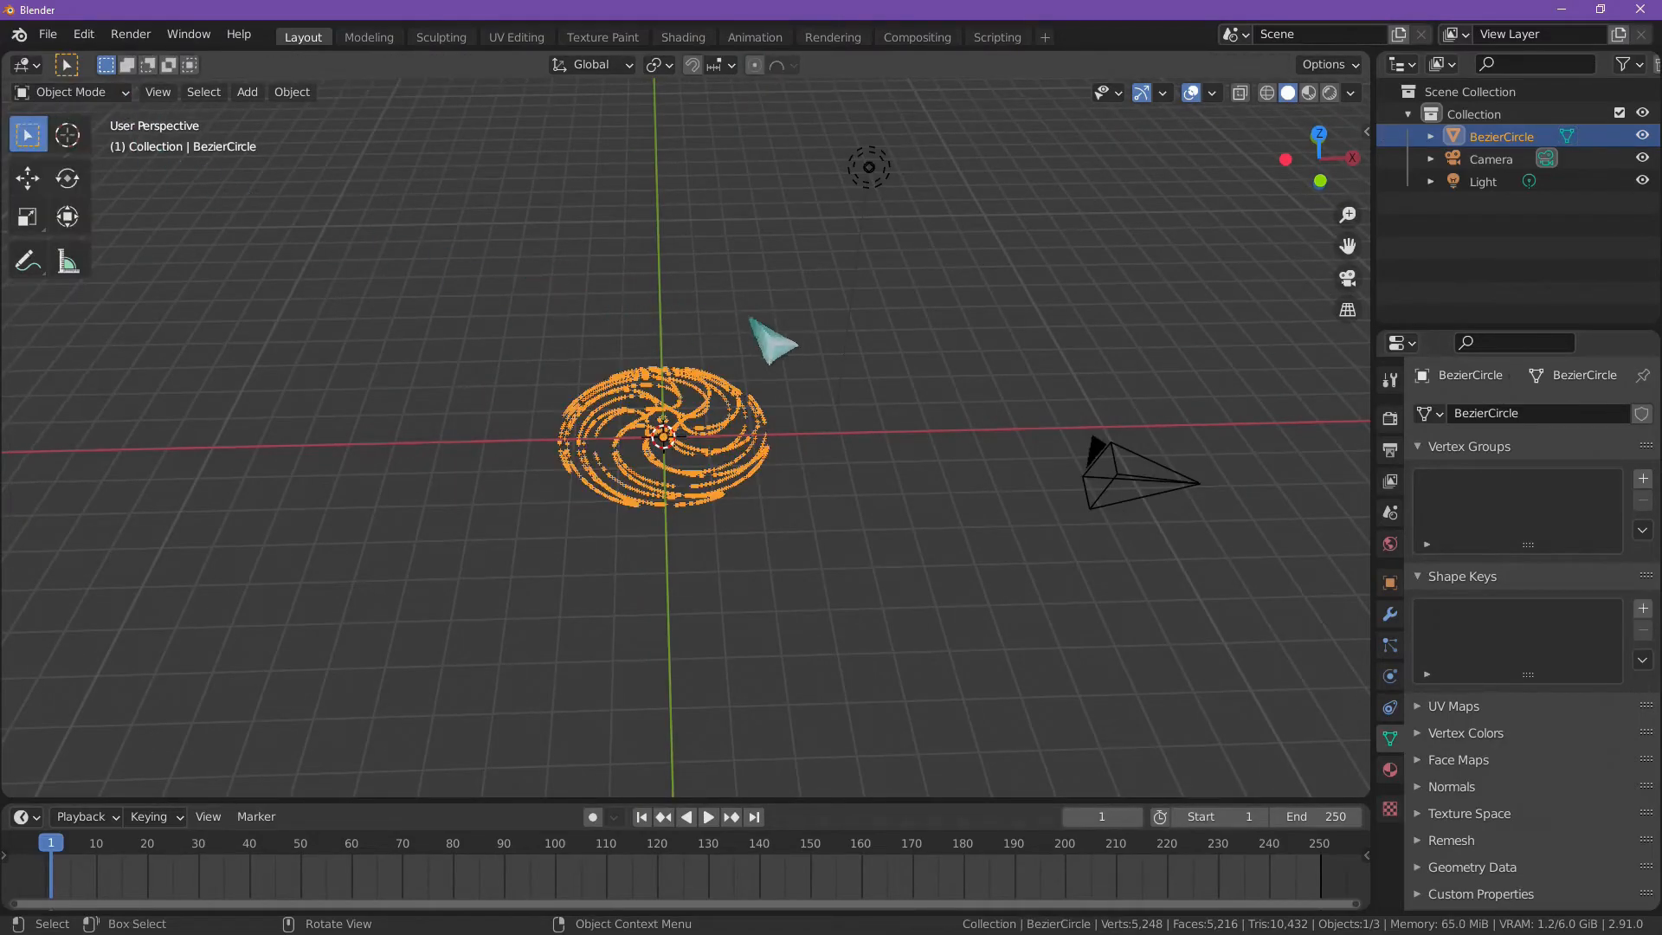
# Step: Deselect the spiral object and switch to the Shading workspace
pyautogui.click(805, 319)
pyautogui.moveTo(806, 321)
pyautogui.mouseDown(button='middle')
pyautogui.moveTo(812, 471)
pyautogui.moveTo(840, 277)
pyautogui.moveTo(750, 349)
pyautogui.moveTo(926, 474)
pyautogui.moveTo(884, 501)
pyautogui.moveTo(882, 314)
pyautogui.mouseUp(button='middle')
pyautogui.scroll(4, 751, 497)
pyautogui.click(688, 39)
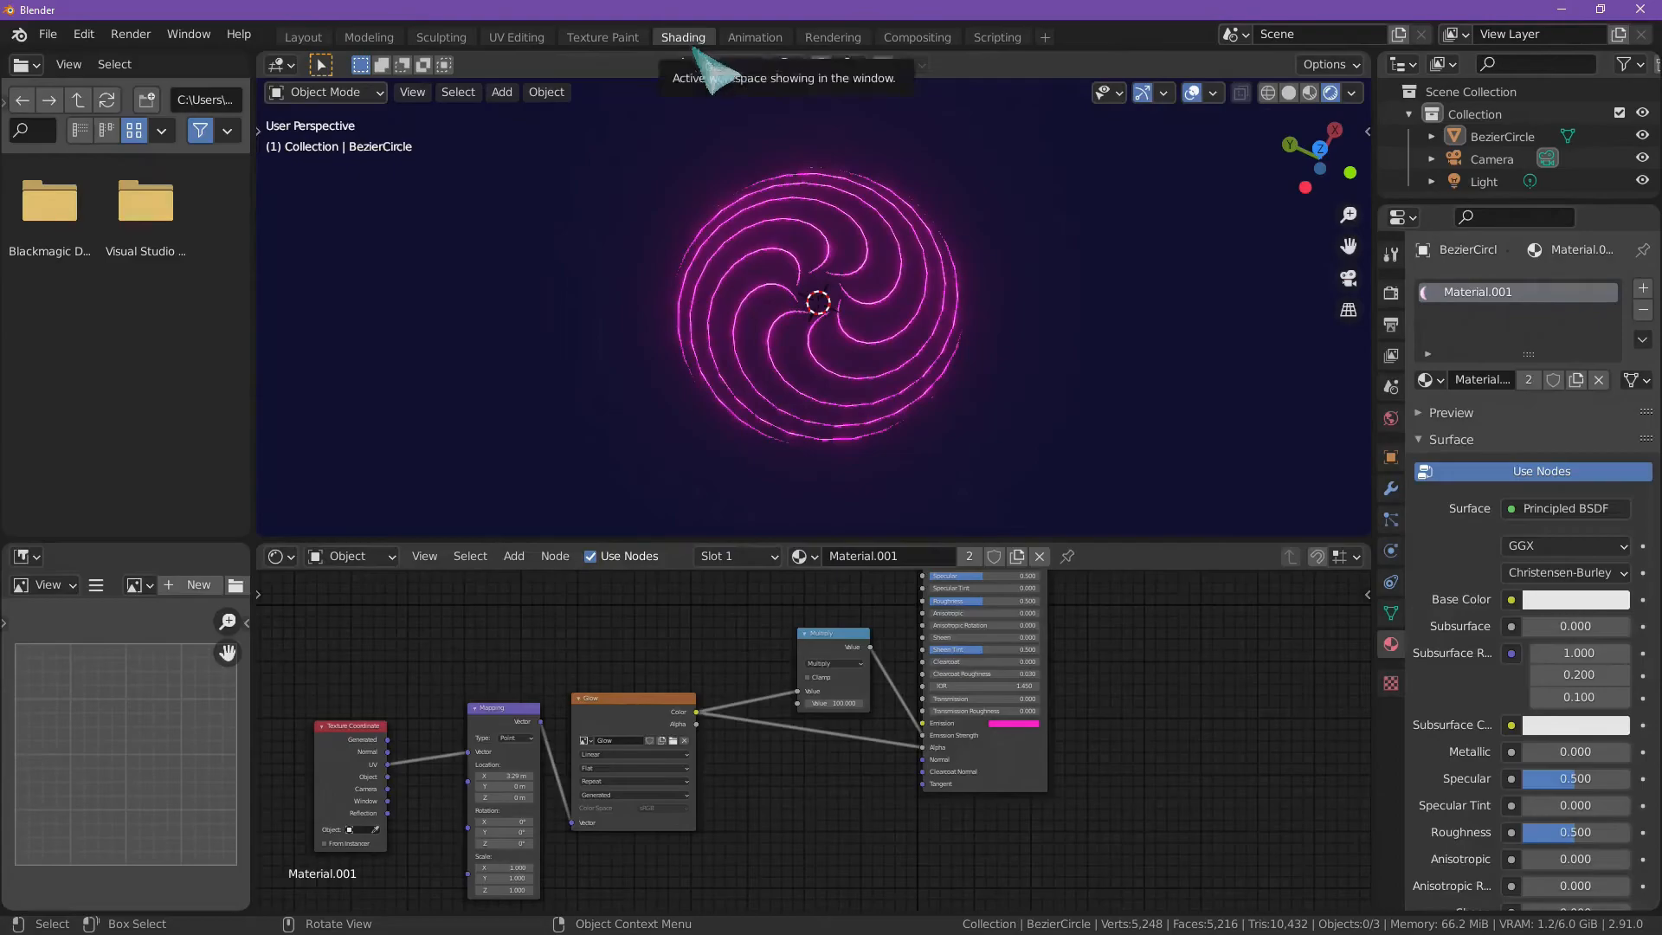
# Step: Slide the glow along the spiral by changing the Mapping node's X location to about 5.11 m
pyautogui.scroll(5, 992, 374)
pyautogui.moveTo(935, 400); pyautogui.dragTo(1009, 371, button='middle')
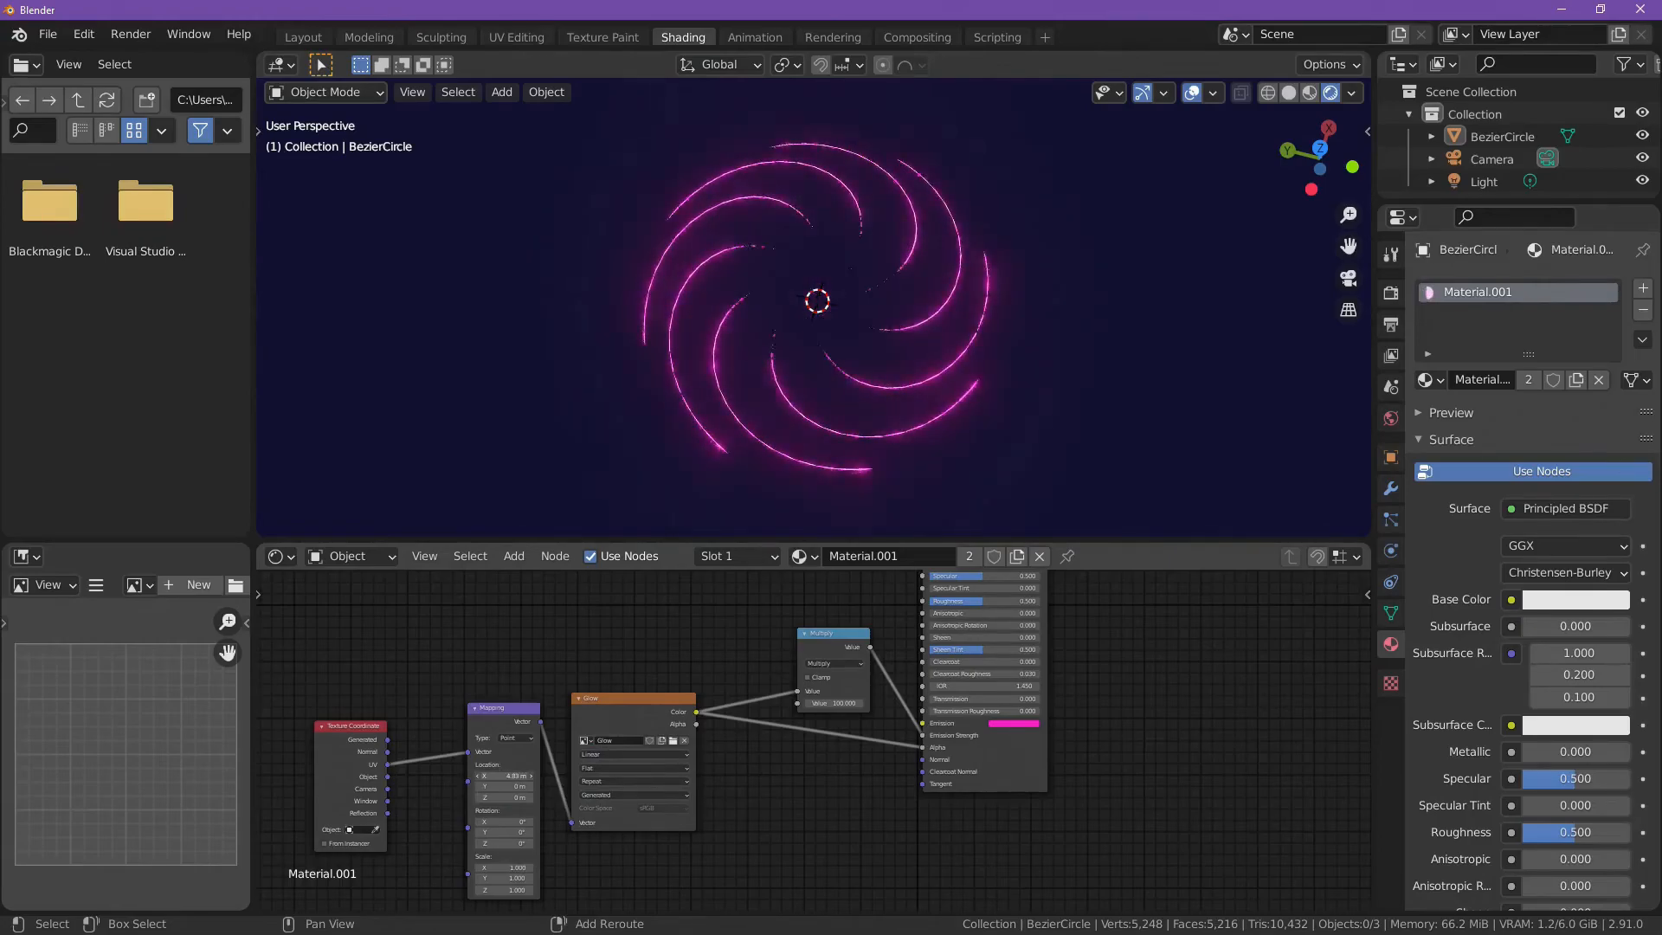
pyautogui.moveTo(823, 464); pyautogui.dragTo(876, 400, button='middle')
pyautogui.scroll(5, 892, 298)
pyautogui.scroll(-4, 966, 368)
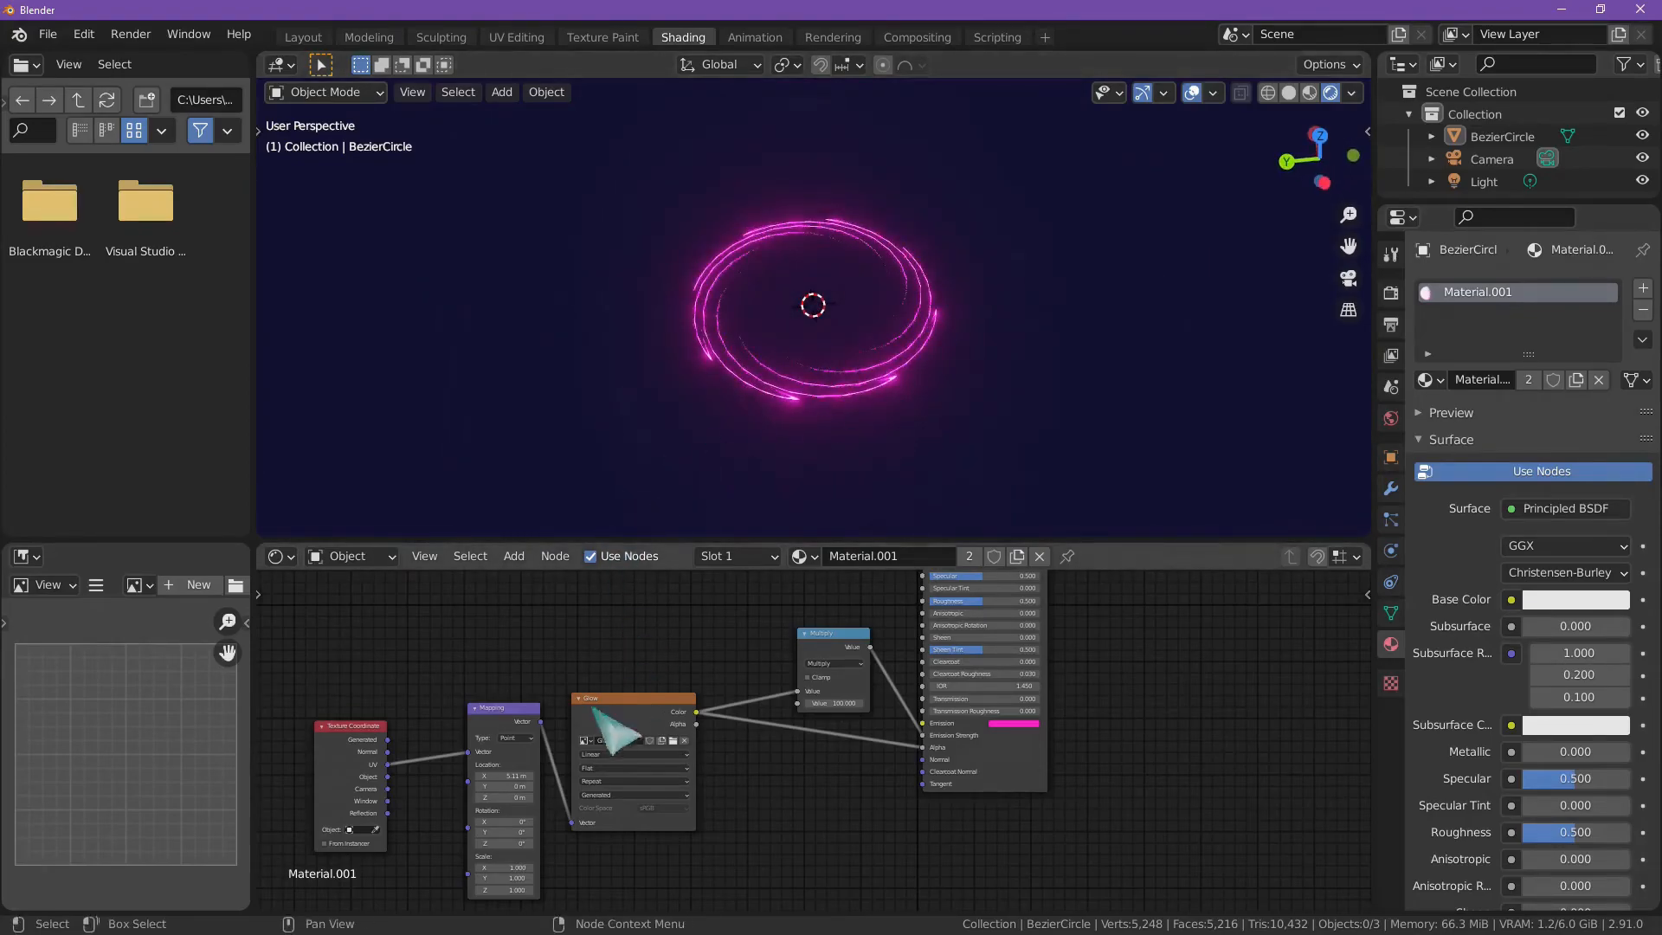
pyautogui.moveTo(497, 772); pyautogui.dragTo(564, 772)
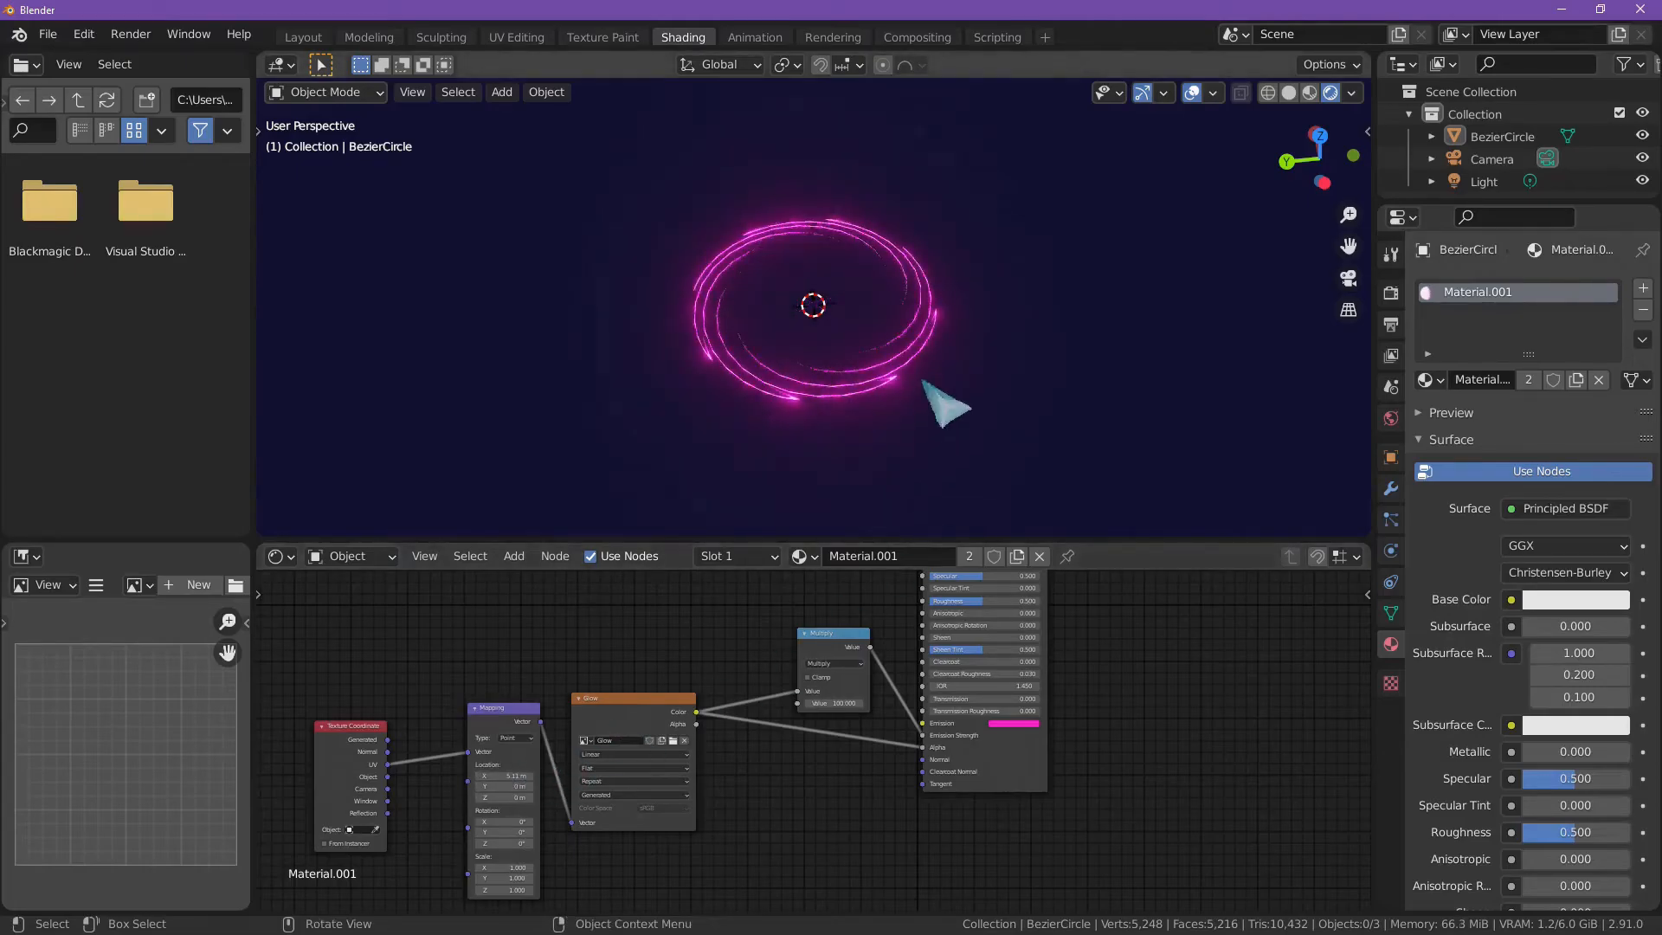
# Step: Examine the glowing spiral from the top view and from an angled perspective
pyautogui.scroll(5, 1101, 386)
pyautogui.scroll(-3, 1073, 390)
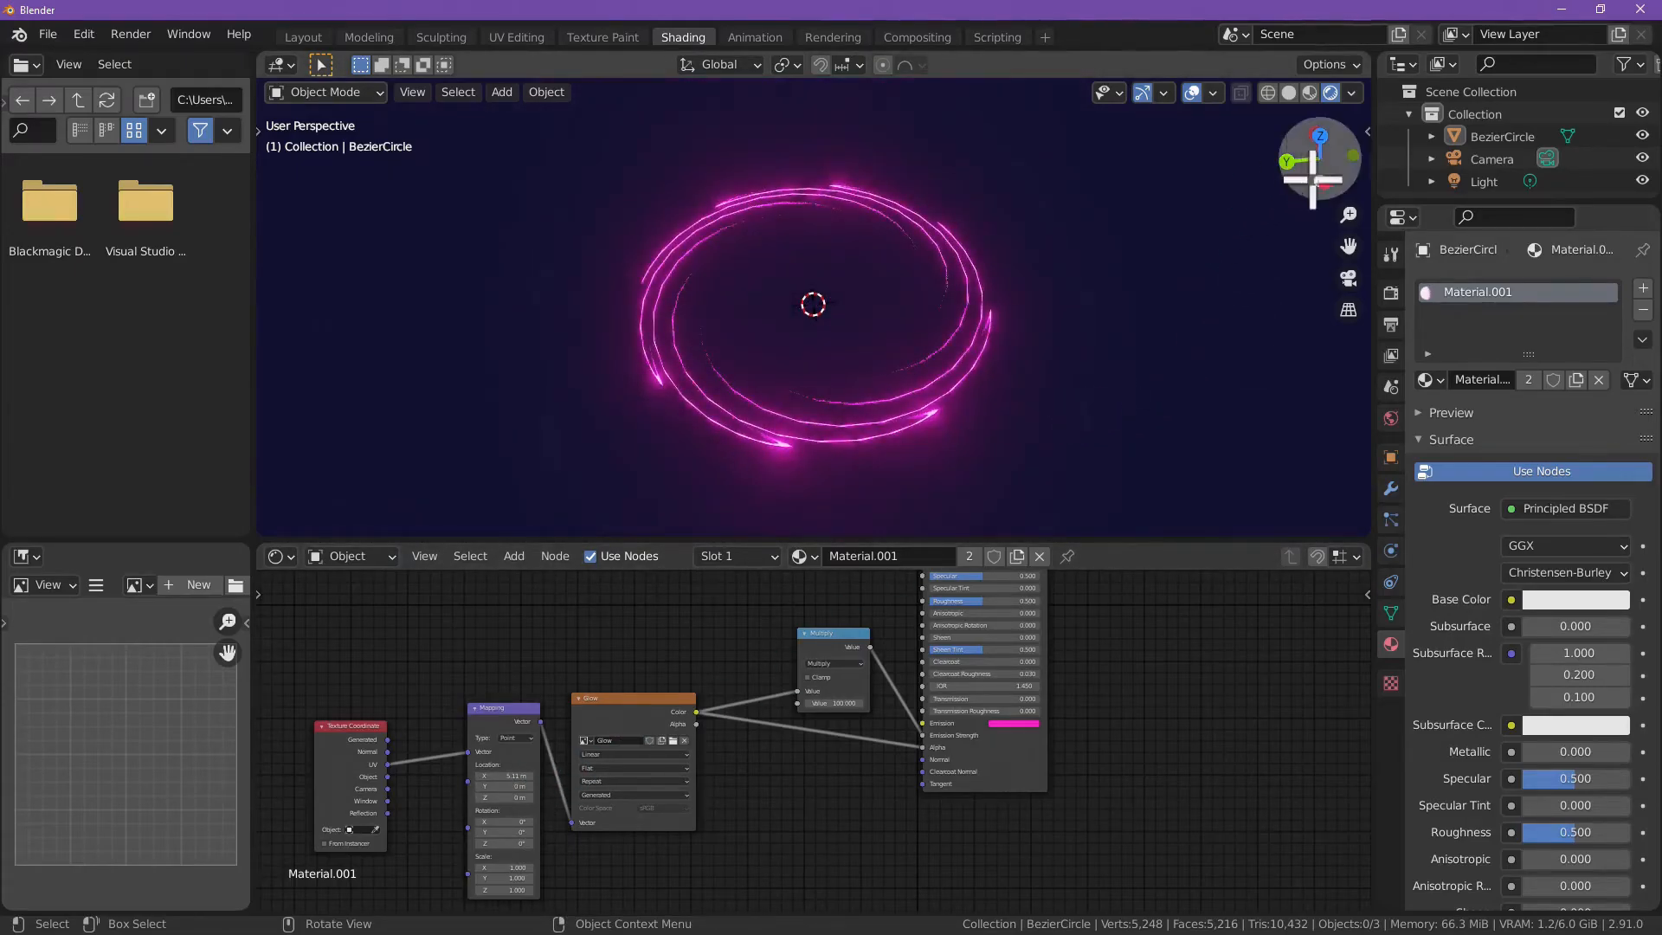
pyautogui.click(1321, 131)
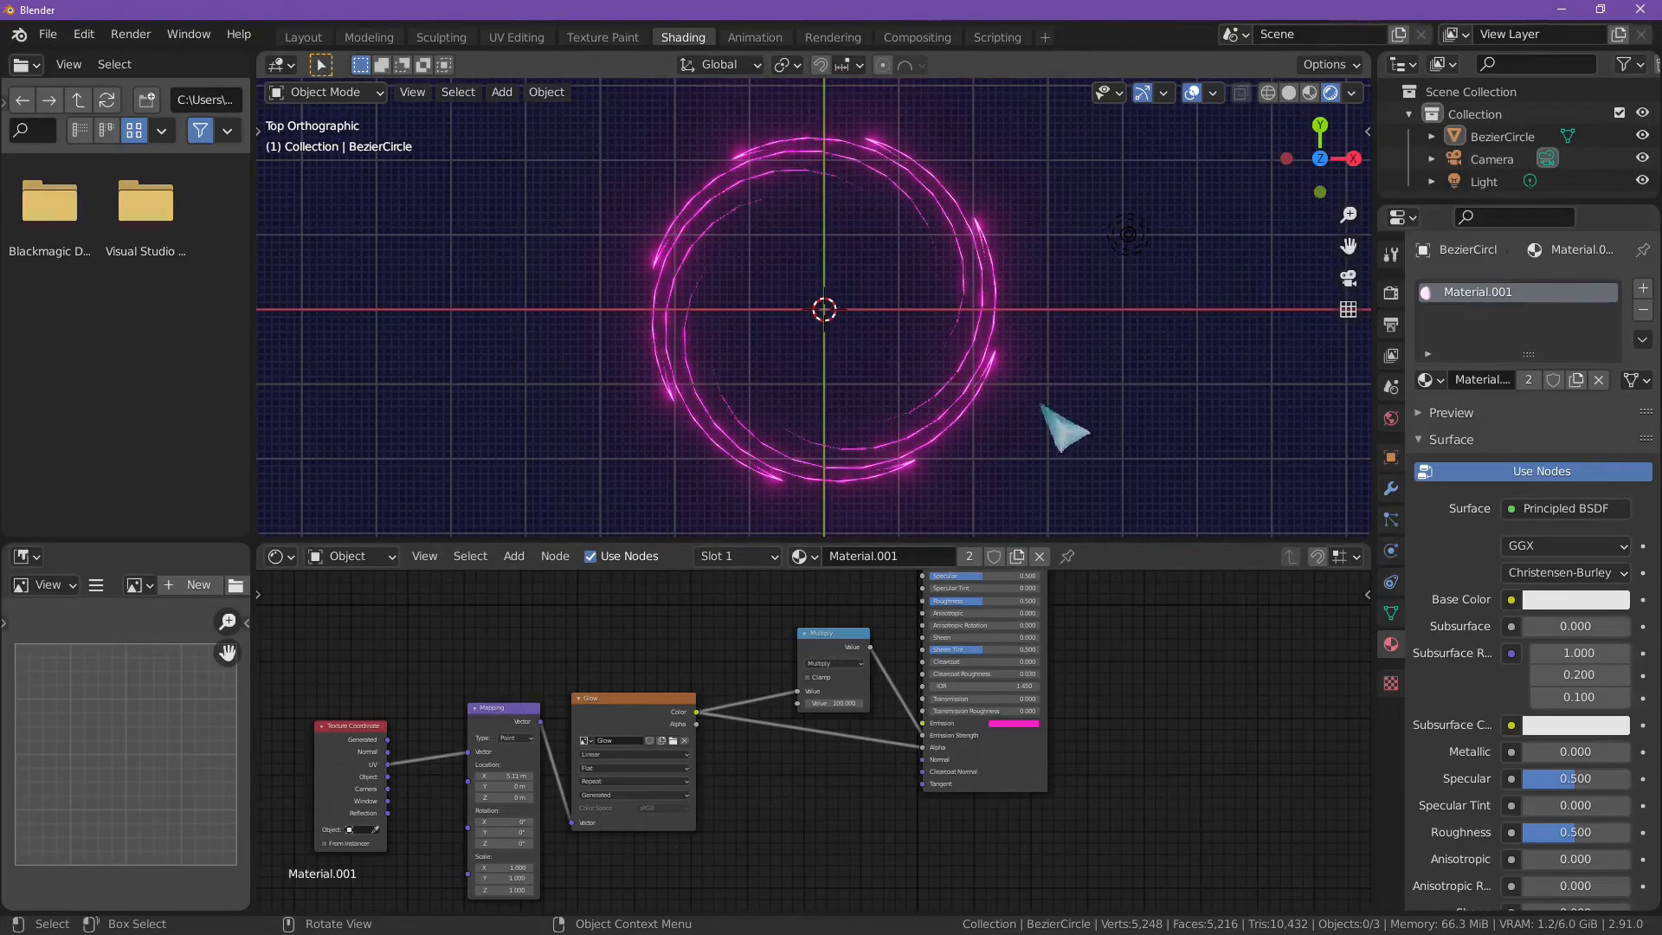
pyautogui.scroll(3, 1104, 402)
pyautogui.scroll(-4, 1090, 400)
pyautogui.moveTo(1046, 393); pyautogui.dragTo(995, 338, button='middle')
pyautogui.scroll(2, 995, 337)
pyautogui.scroll(-2, 987, 339)
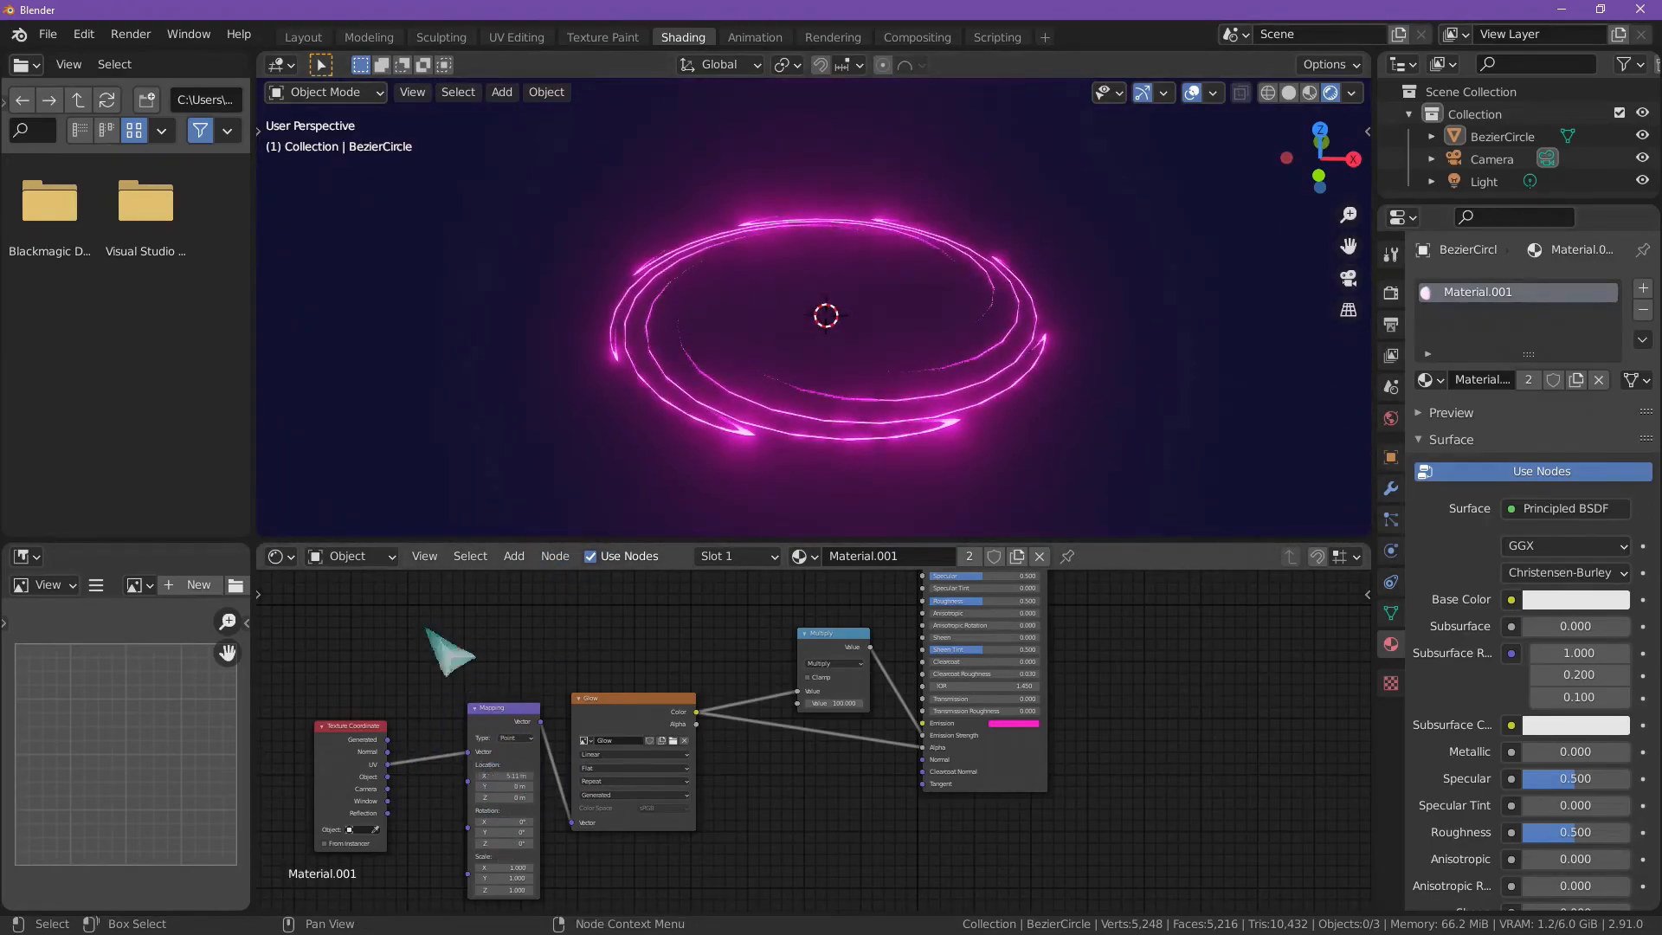
# Step: Drive the Mapping node's X location with the expression #frame/45
pyautogui.moveTo(497, 777)
pyautogui.mouseDown()
pyautogui.moveTo(554, 776)
pyautogui.moveTo(498, 777)
pyautogui.mouseUp()
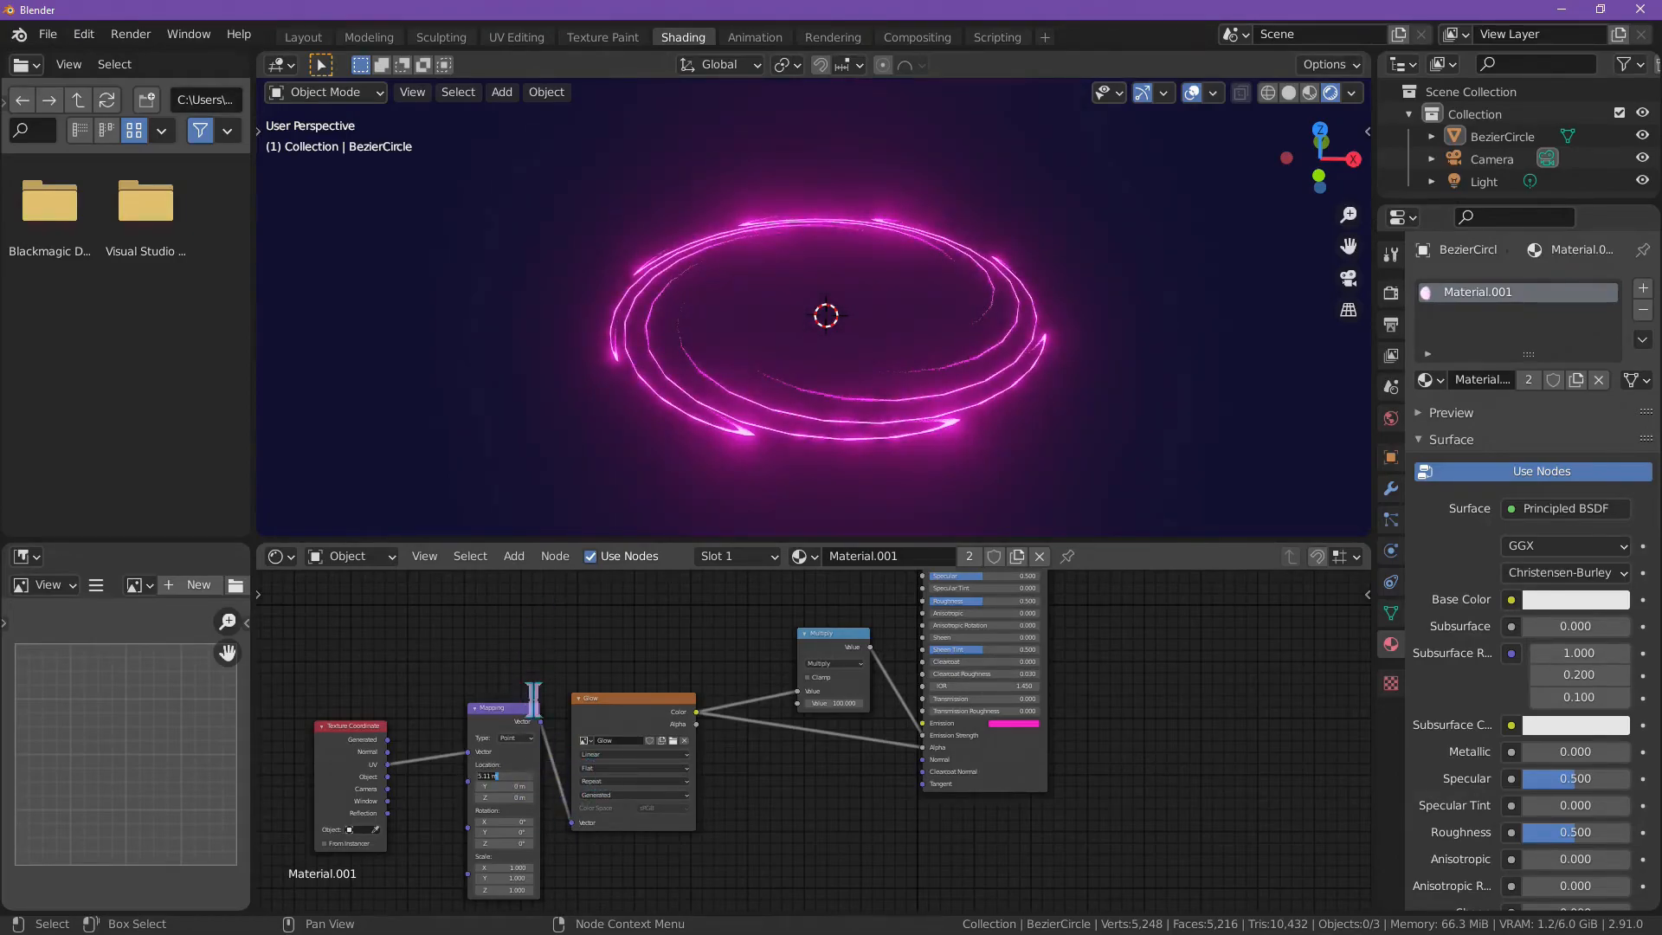
pyautogui.click(454, 693)
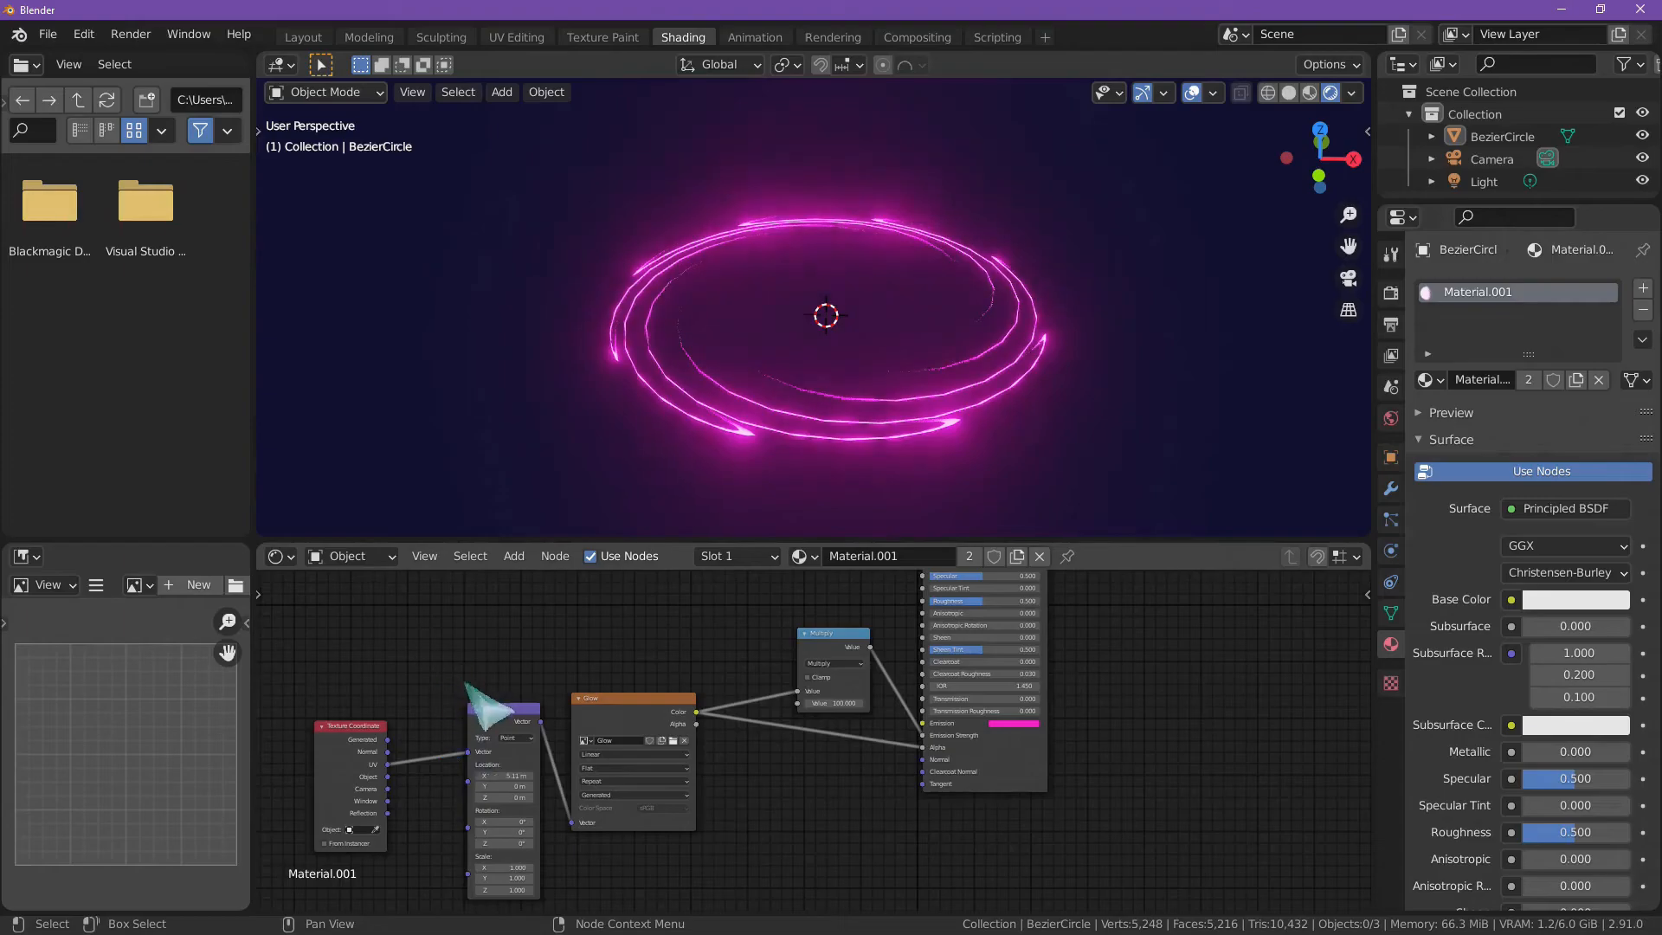
pyautogui.scroll(3, 486, 792)
pyautogui.moveTo(513, 800); pyautogui.dragTo(990, 744, button='middle')
pyautogui.scroll(1, 952, 752)
pyautogui.scroll(1, 812, 766)
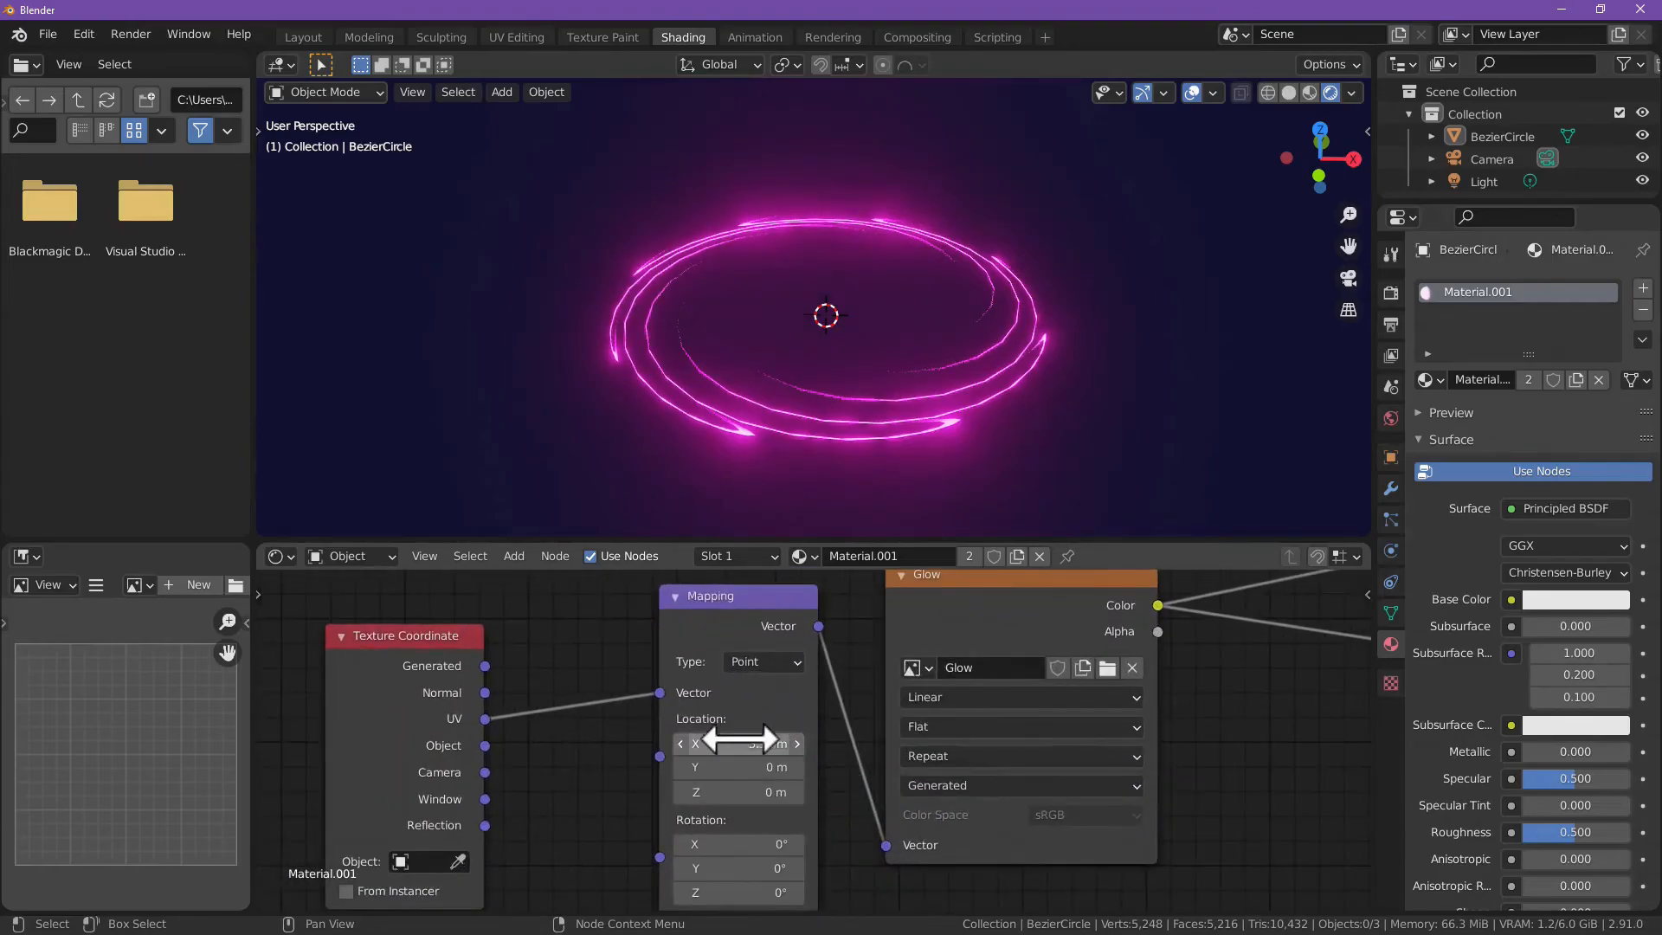
pyautogui.click(736, 742)
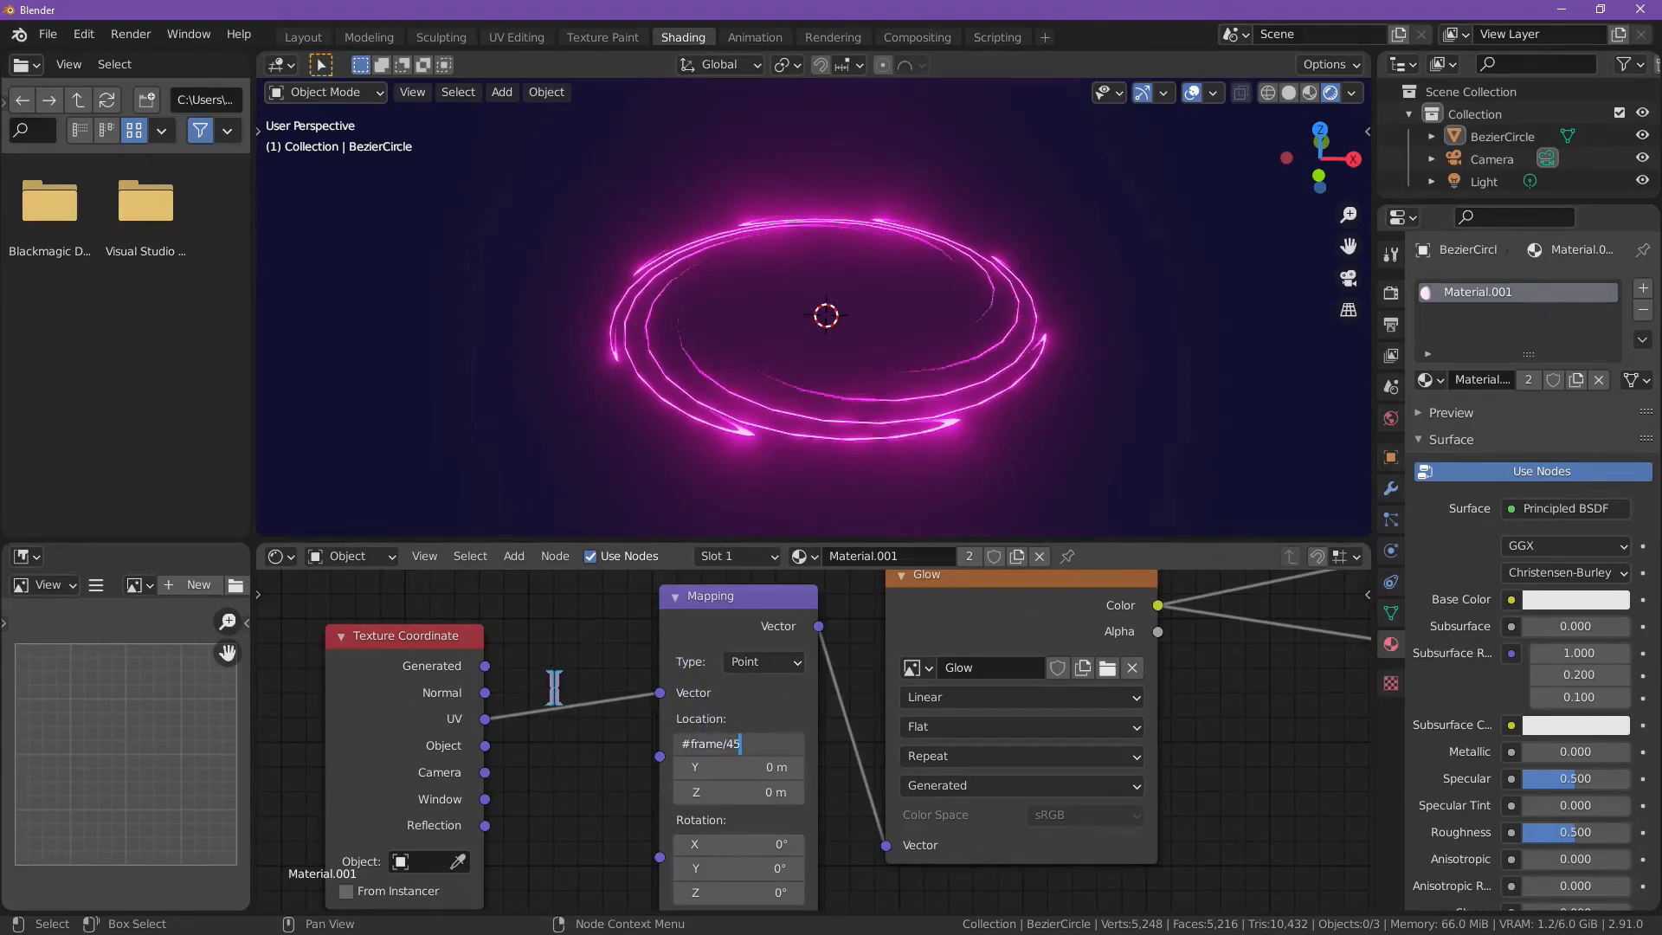
pyautogui.press('Return')
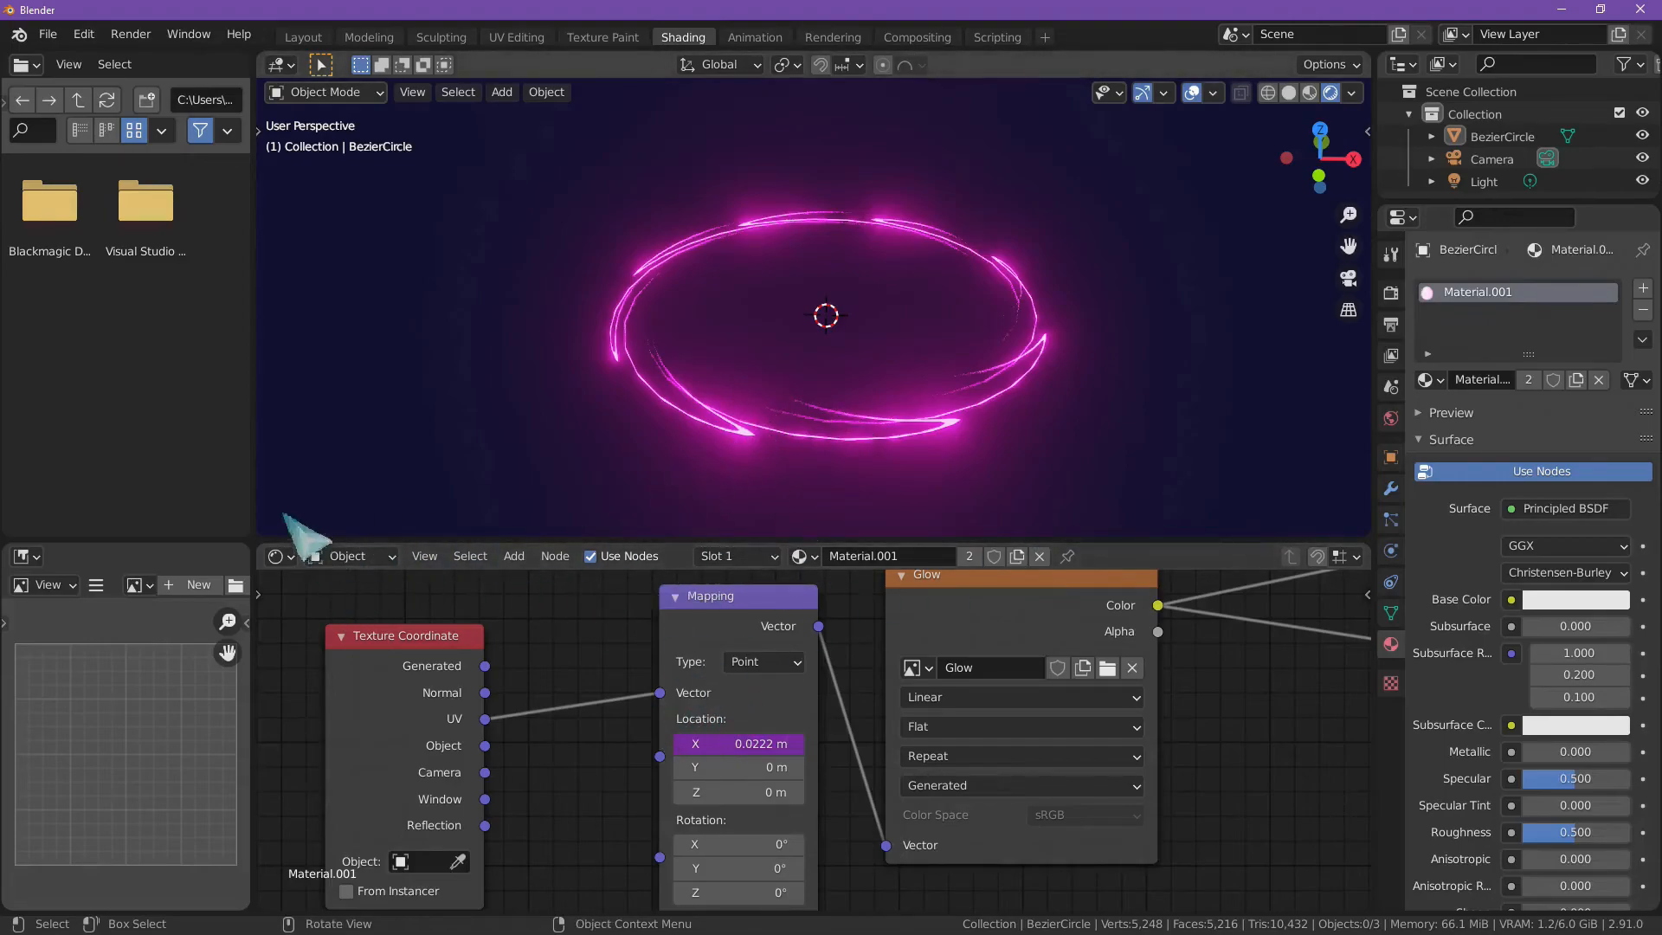
# Step: Split the node editor area and turn the narrow upper part into a Timeline
pyautogui.moveTo(261, 557)
pyautogui.mouseDown()
pyautogui.moveTo(251, 582)
pyautogui.moveTo(271, 560)
pyautogui.moveTo(264, 531)
pyautogui.moveTo(252, 548)
pyautogui.mouseUp()
pyautogui.rightClick(265, 564)
pyautogui.click(278, 557)
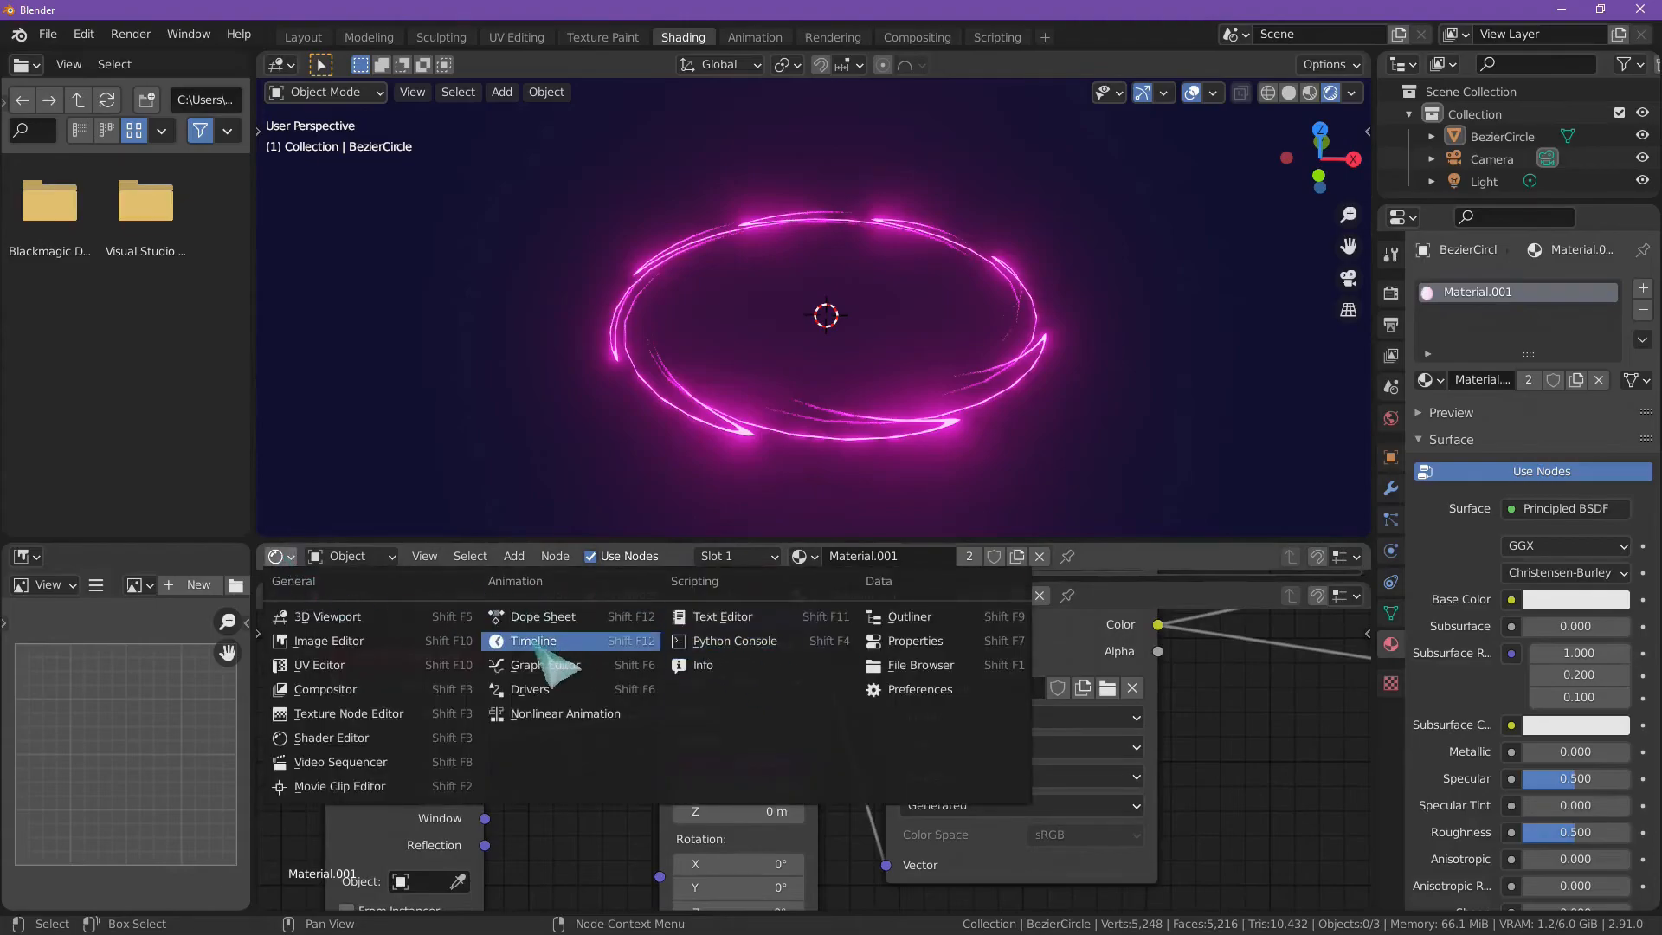
pyautogui.click(558, 643)
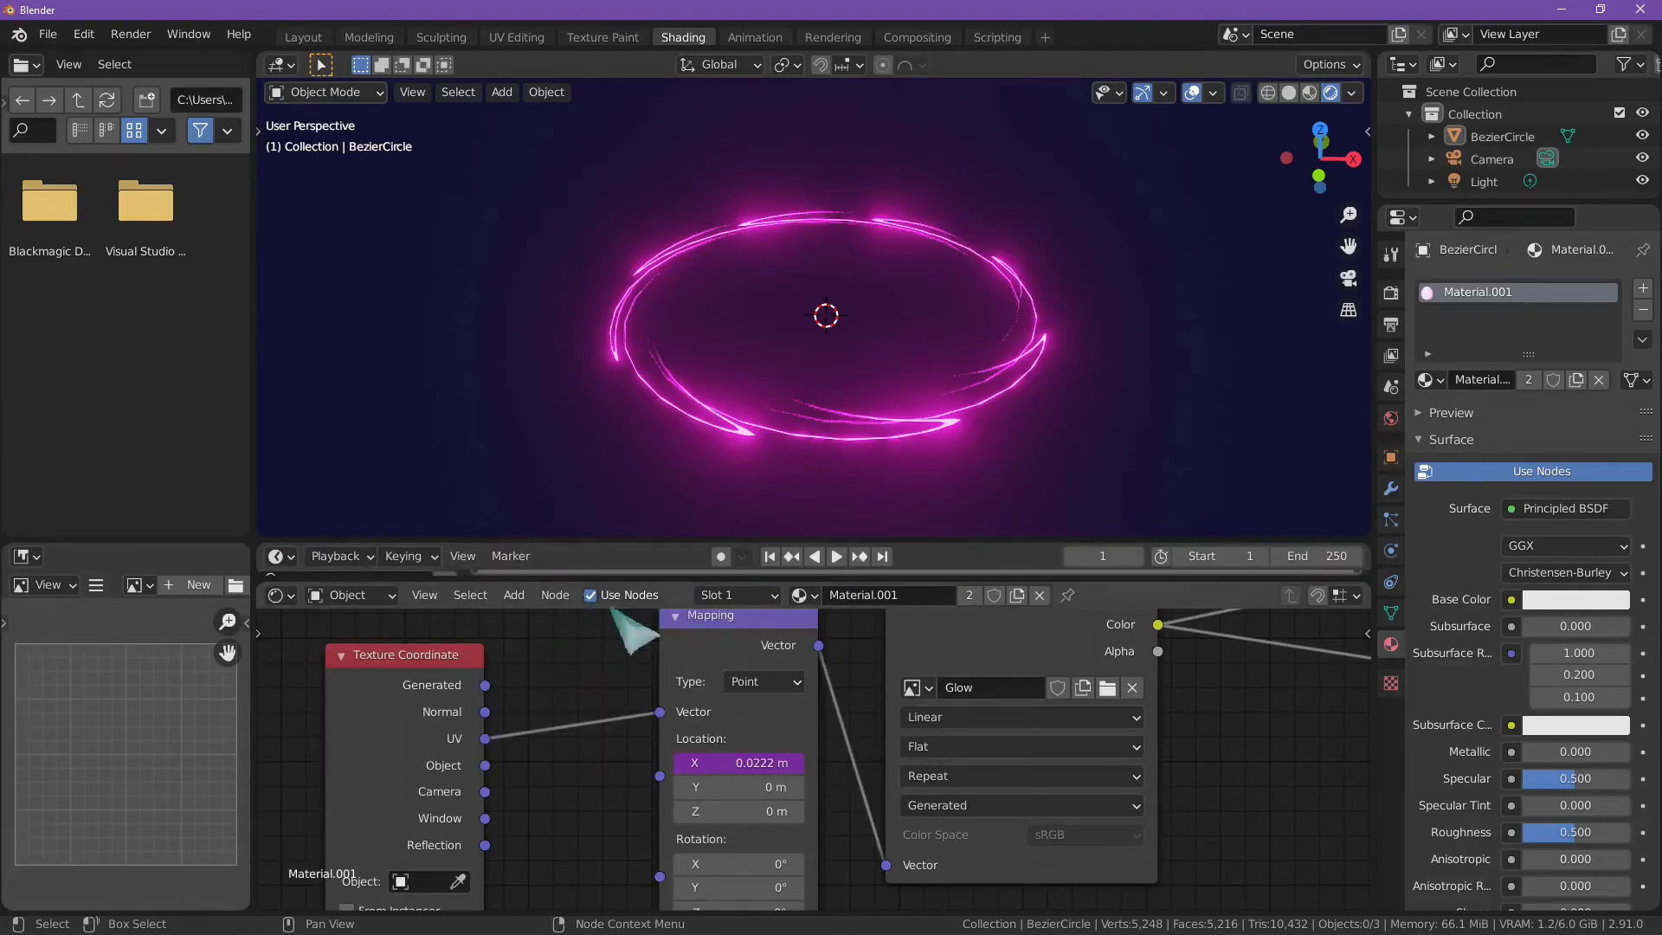
# Step: Play the animation and watch the glow travel along the spiral from above and from the side
pyautogui.click(836, 557)
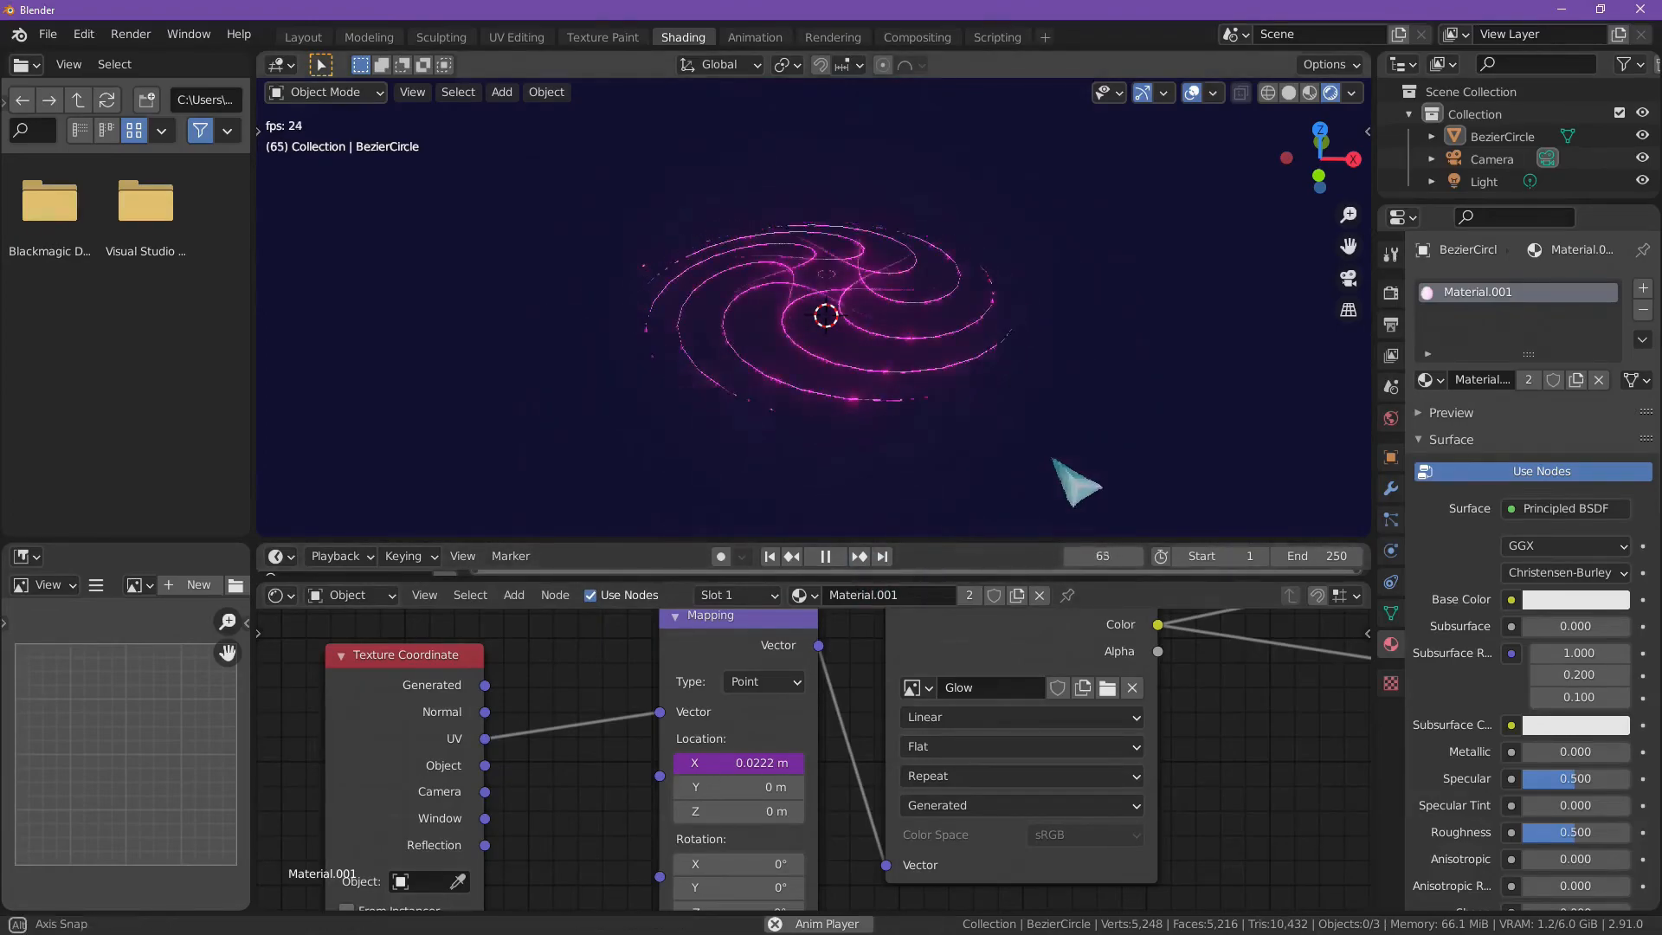
pyautogui.moveTo(1030, 489); pyautogui.dragTo(1132, 169, button='middle')
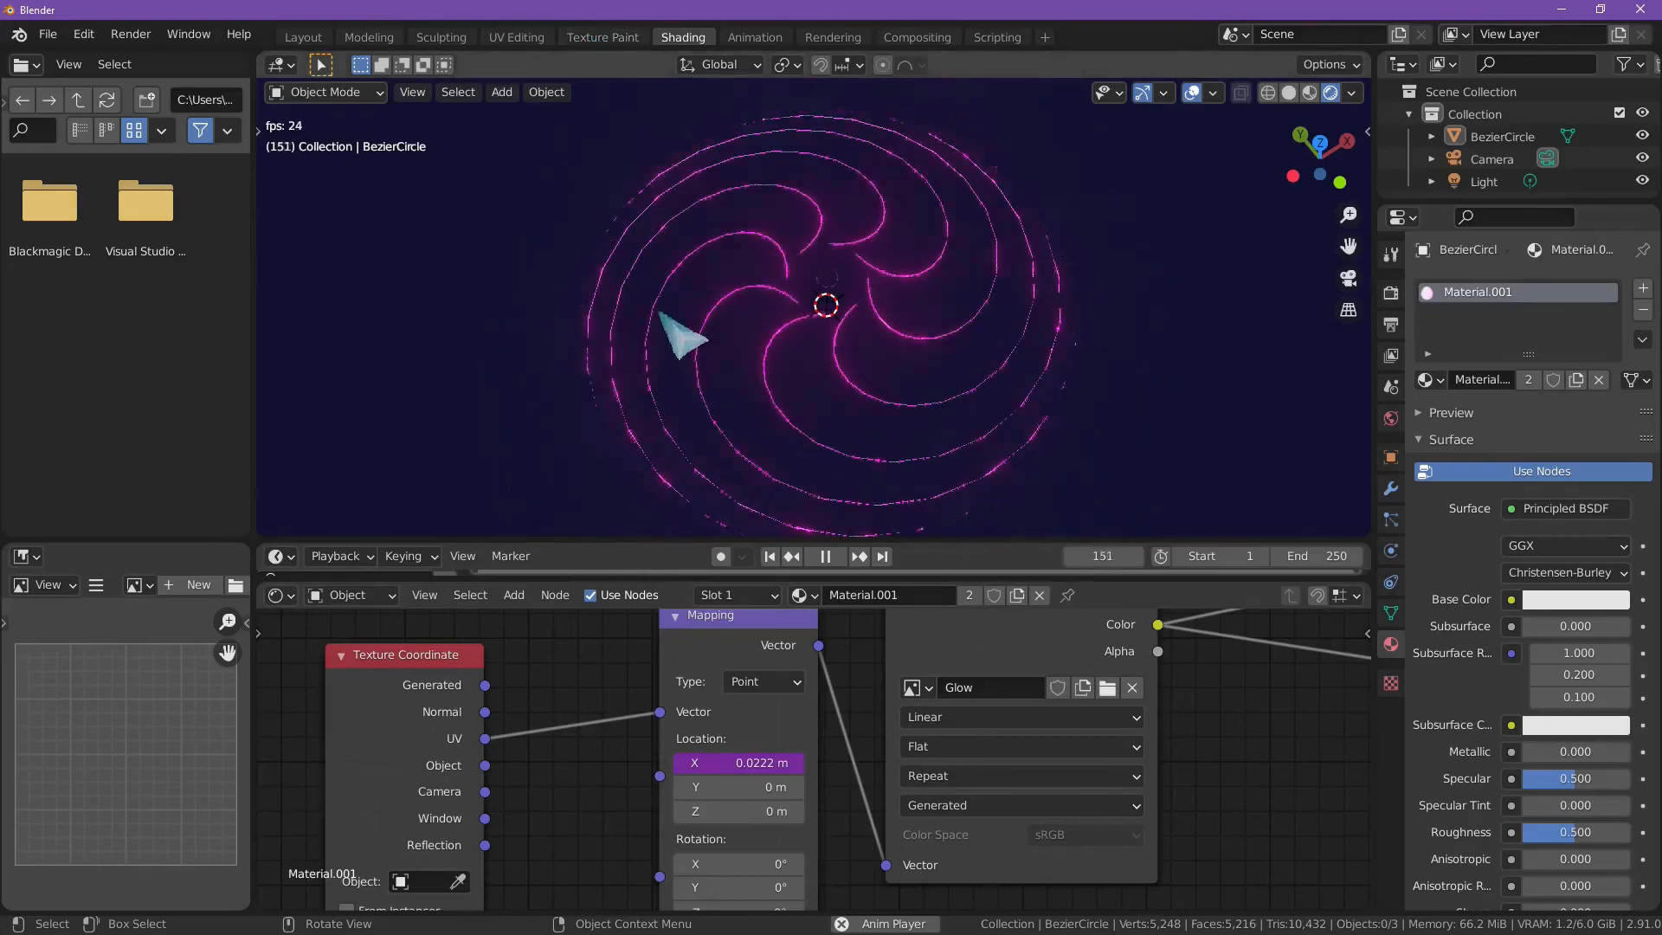
pyautogui.moveTo(822, 347); pyautogui.dragTo(823, 277, button='middle')
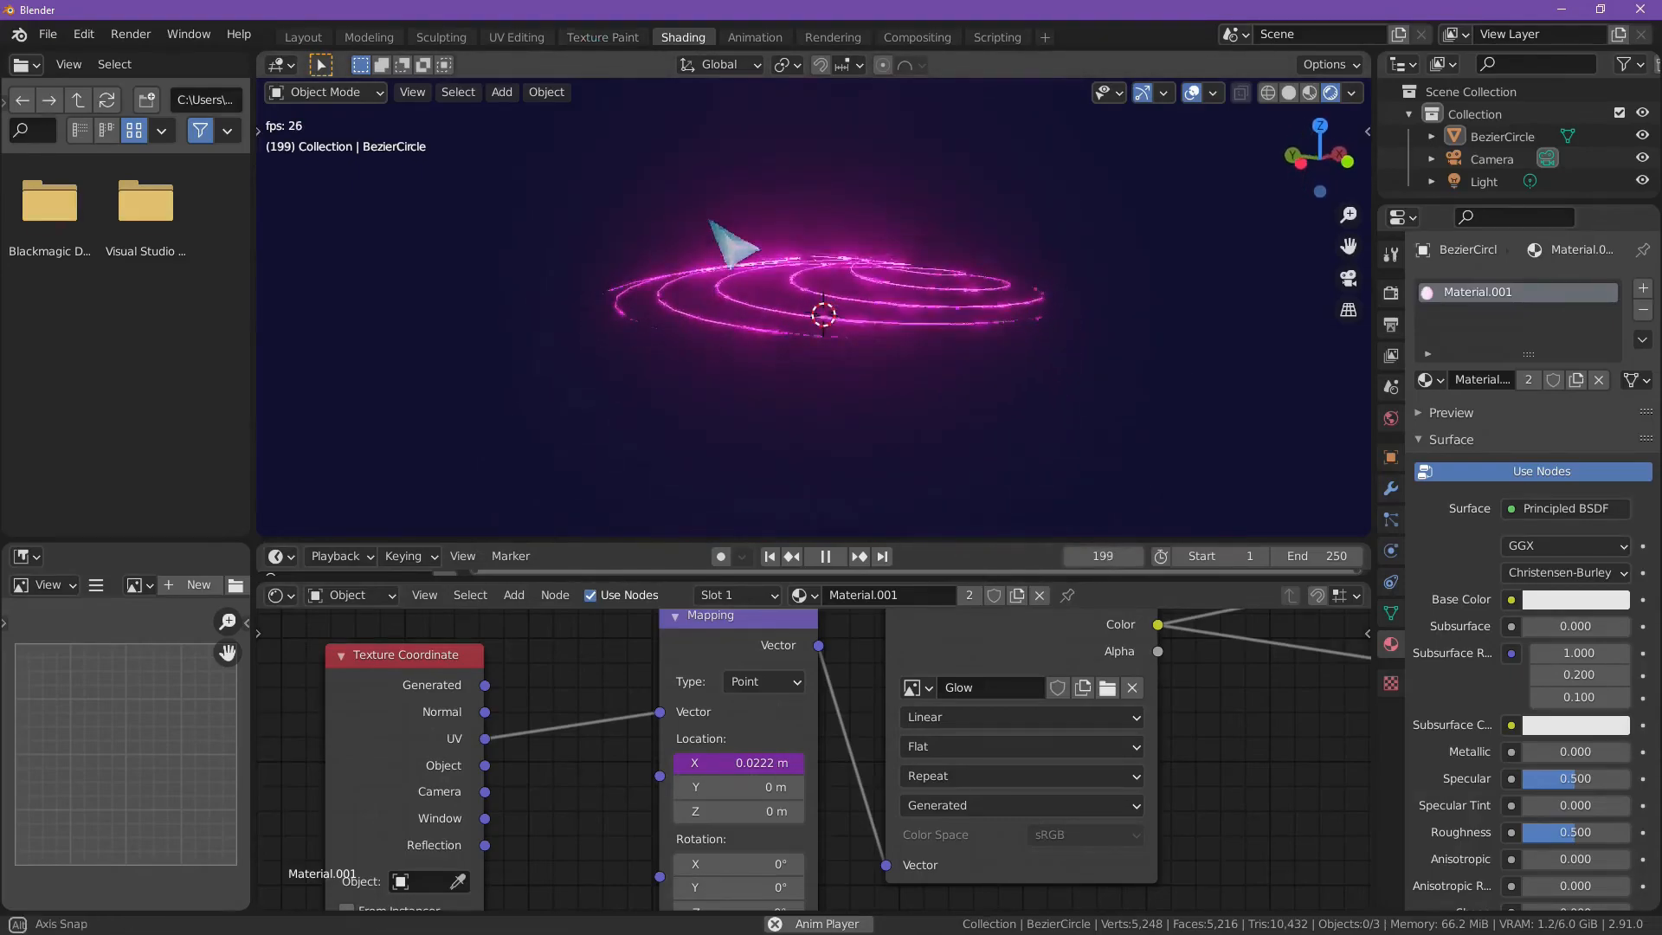
pyautogui.moveTo(718, 247); pyautogui.dragTo(537, 252, button='middle')
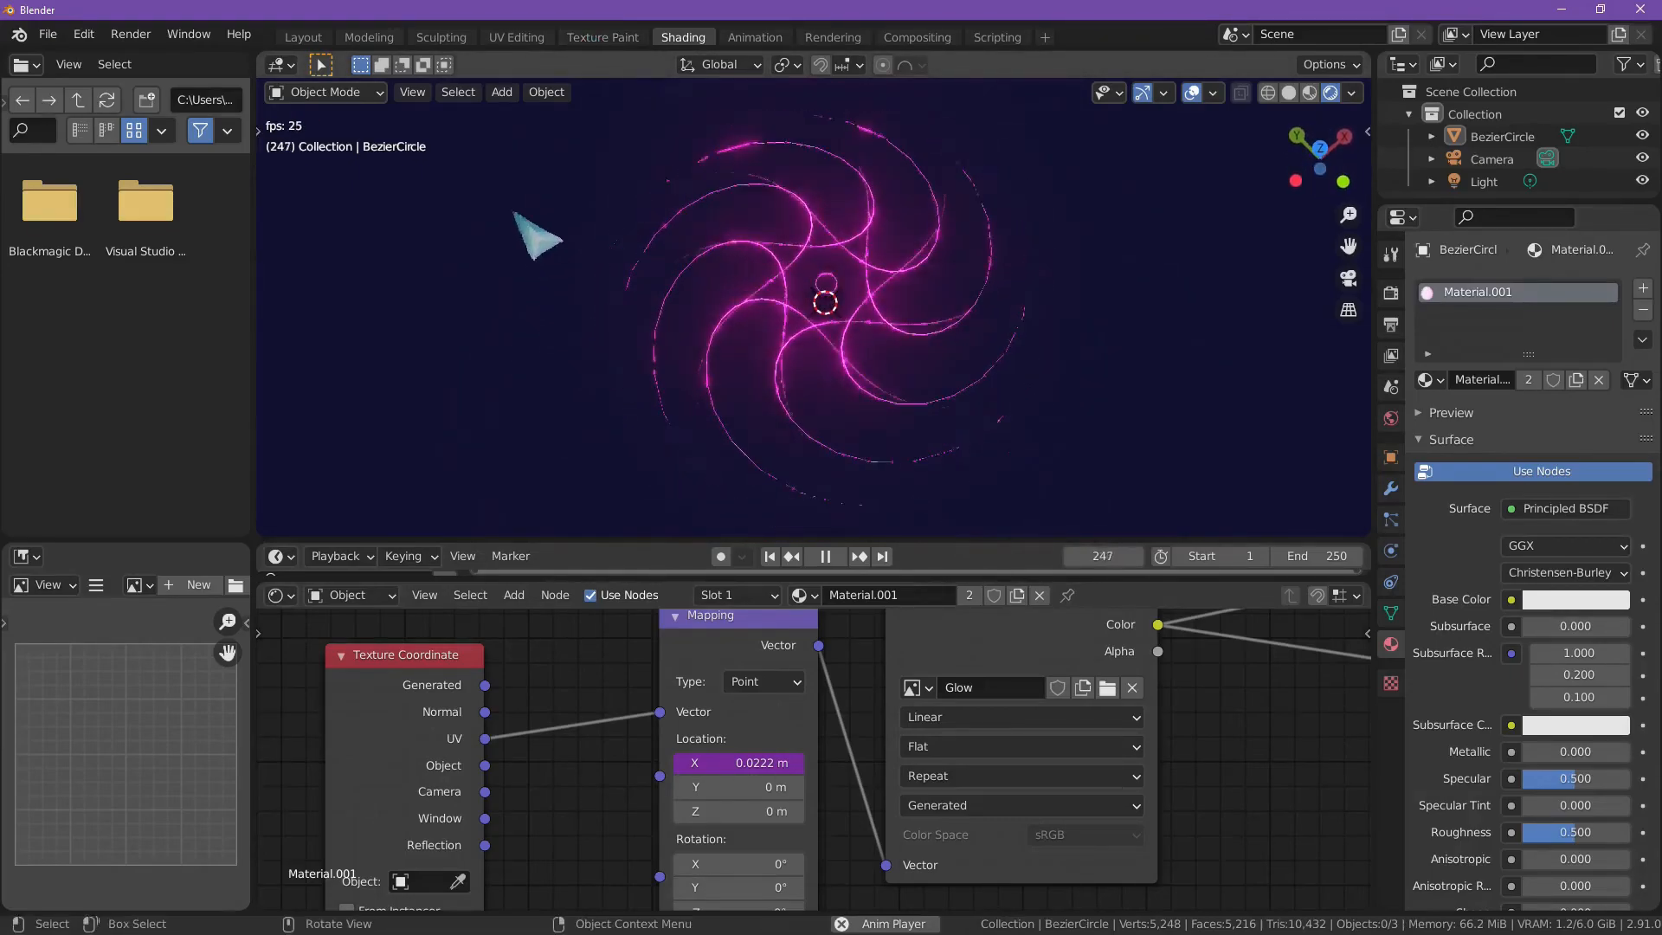
# Step: Inspect the Glow image and the spiral mesh in the UV Editing workspace, then return to the Shading workspace
pyautogui.click(516, 38)
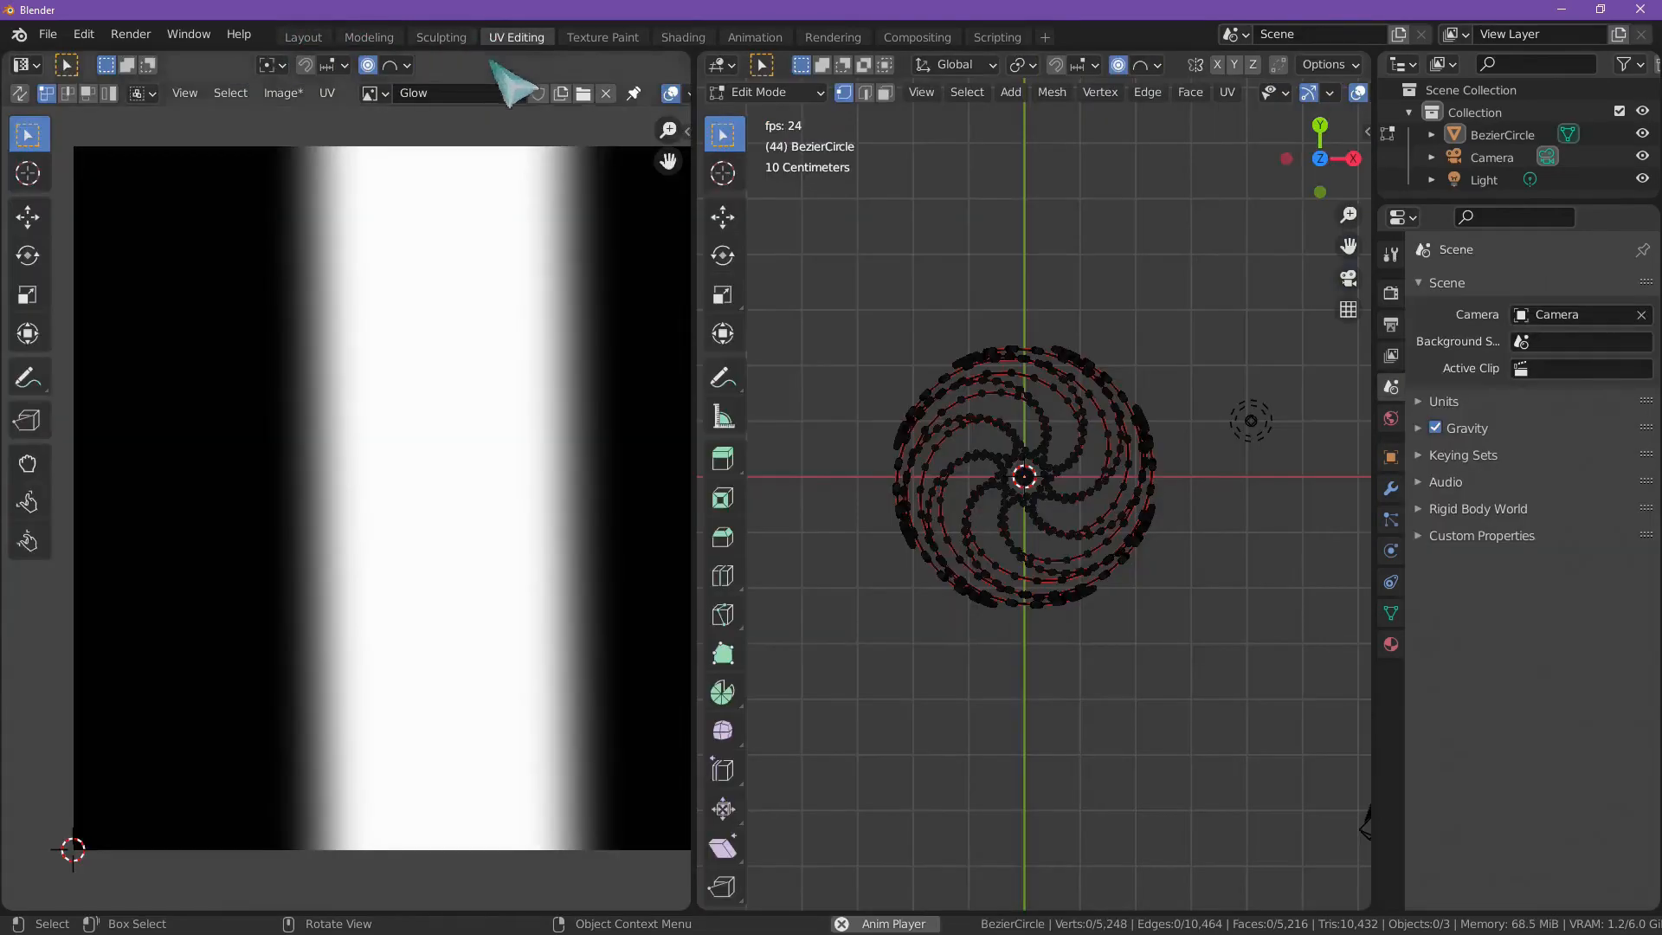
pyautogui.scroll(-4, 552, 335)
pyautogui.scroll(5, 446, 434)
pyautogui.scroll(-1, 672, 360)
pyautogui.scroll(-2, 533, 427)
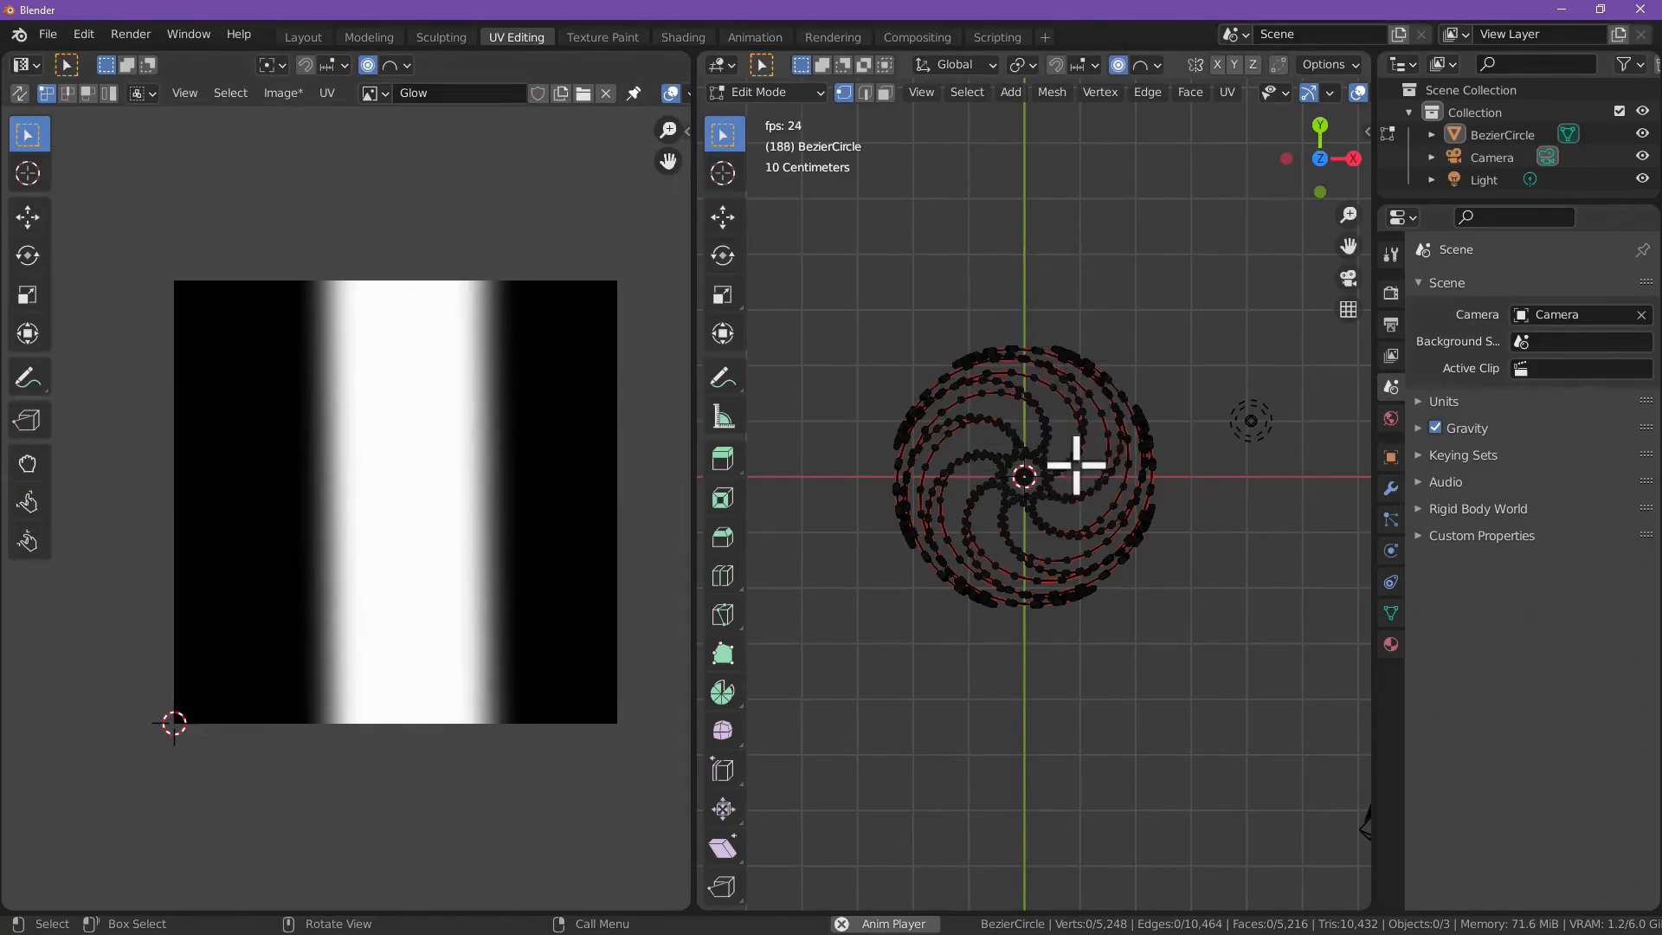
pyautogui.moveTo(1030, 494); pyautogui.dragTo(1030, 425, button='middle')
pyautogui.moveTo(1113, 268); pyautogui.dragTo(1113, 381, button='middle')
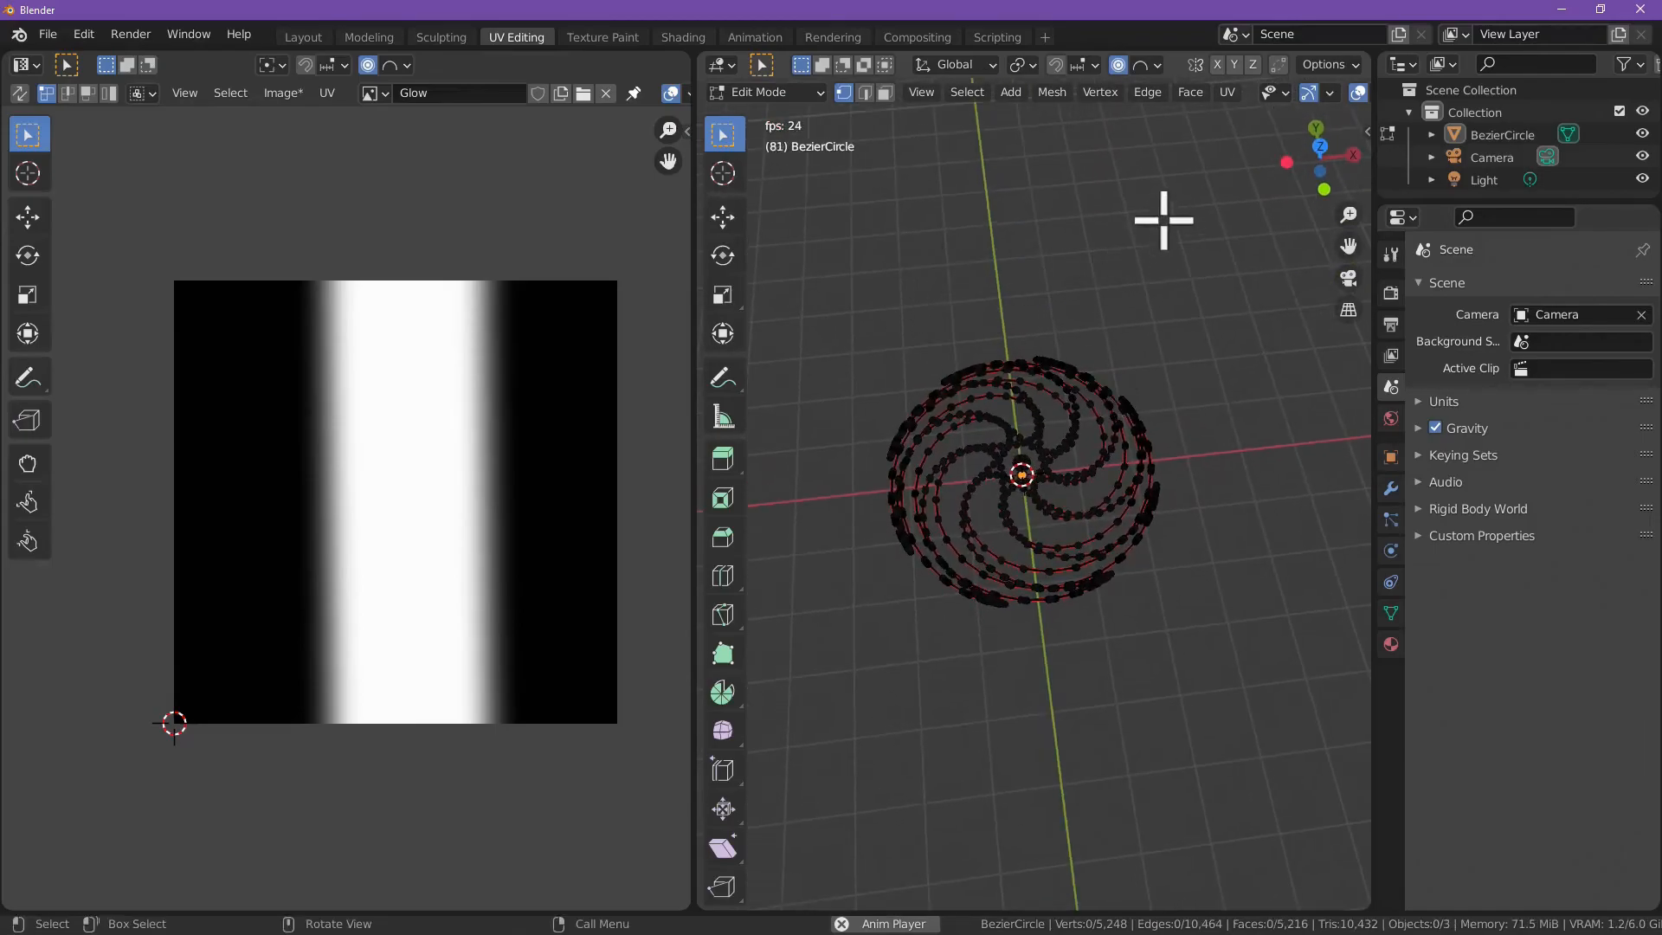
pyautogui.moveTo(990, 407)
pyautogui.mouseDown(button='middle')
pyautogui.moveTo(994, 223)
pyautogui.moveTo(958, 400)
pyautogui.moveTo(1002, 319)
pyautogui.moveTo(997, 266)
pyautogui.moveTo(969, 329)
pyautogui.mouseUp(button='middle')
pyautogui.click(682, 37)
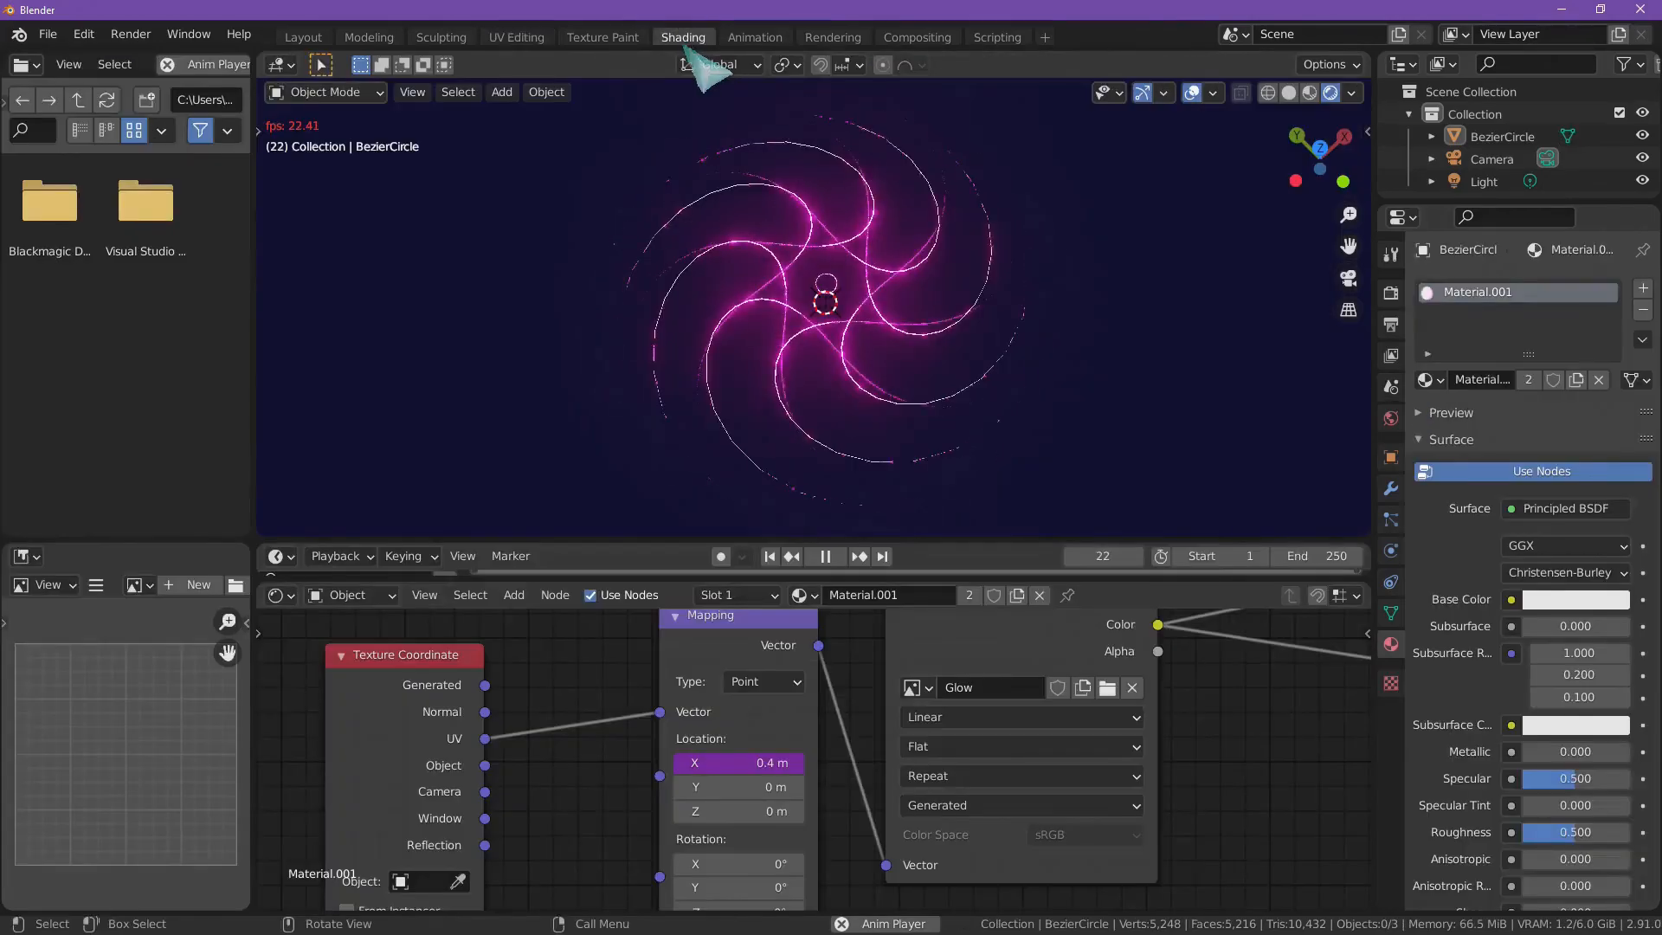
# Step: Adjust the Principled BSDF's Emission color, keeping it a bright pink
pyautogui.moveTo(746, 282)
pyautogui.mouseDown(button='middle')
pyautogui.moveTo(791, 248)
pyautogui.moveTo(791, 185)
pyautogui.moveTo(783, 264)
pyautogui.moveTo(828, 309)
pyautogui.mouseUp(button='middle')
pyautogui.scroll(-8, 585, 709)
pyautogui.moveTo(755, 700); pyautogui.dragTo(506, 736, button='middle')
pyautogui.scroll(-3, 1002, 779)
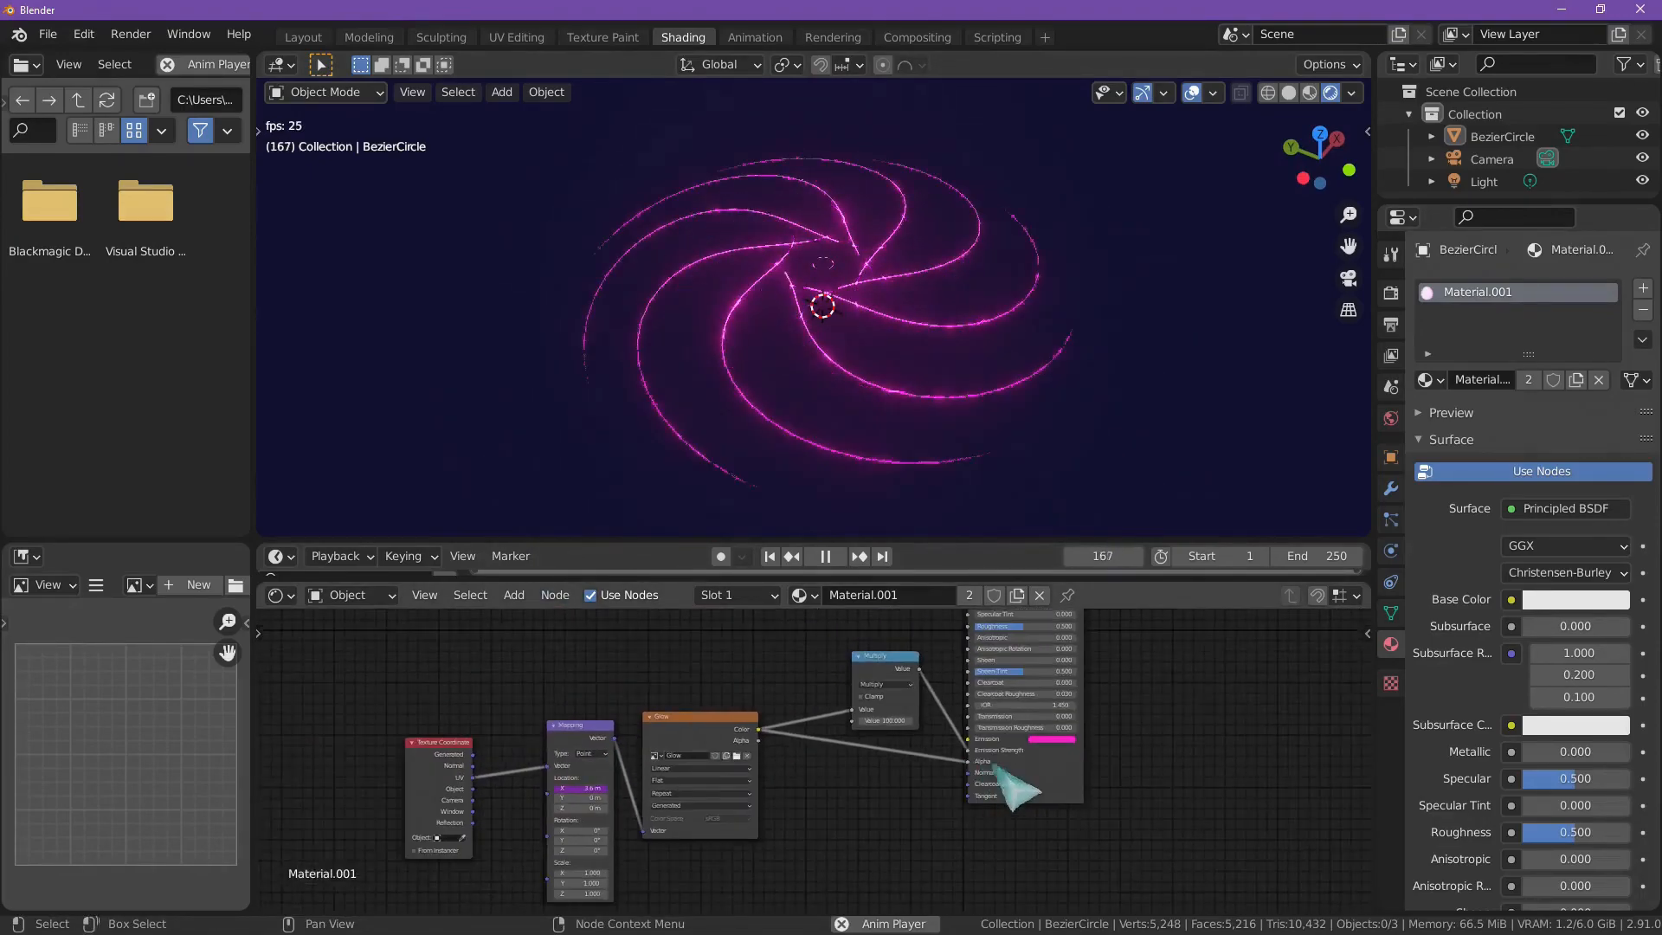
pyautogui.scroll(4, 1087, 742)
pyautogui.scroll(2, 1119, 751)
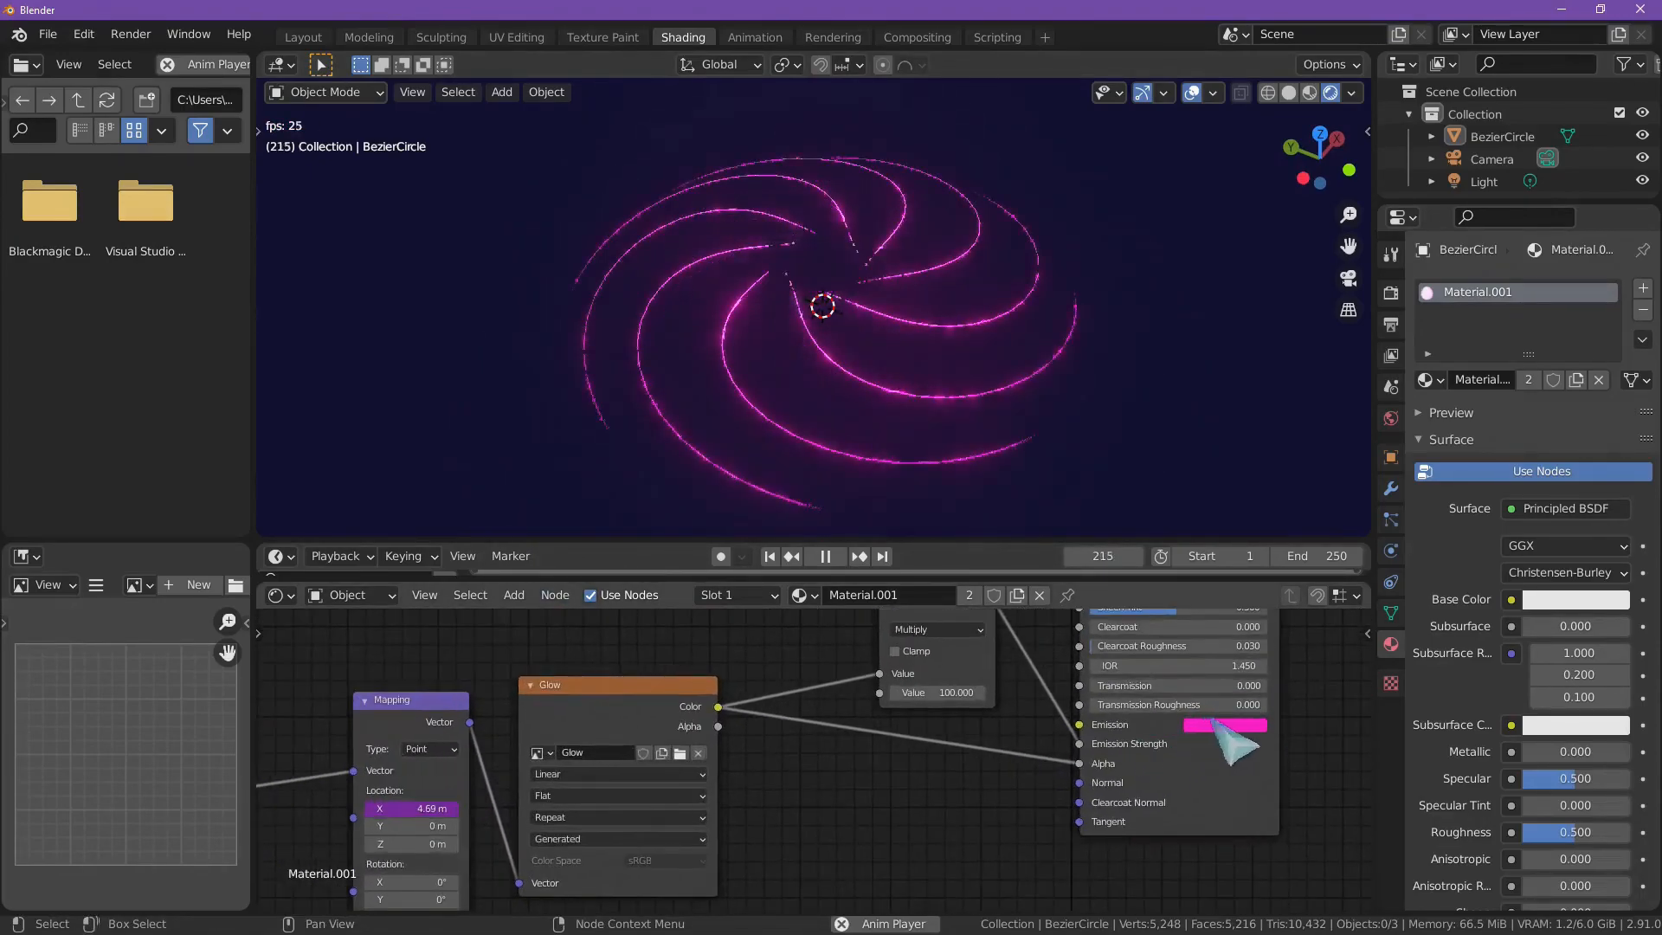
pyautogui.click(1209, 724)
pyautogui.moveTo(1290, 566)
pyautogui.mouseDown()
pyautogui.moveTo(1221, 525)
pyautogui.moveTo(1243, 564)
pyautogui.moveTo(1301, 579)
pyautogui.mouseUp()
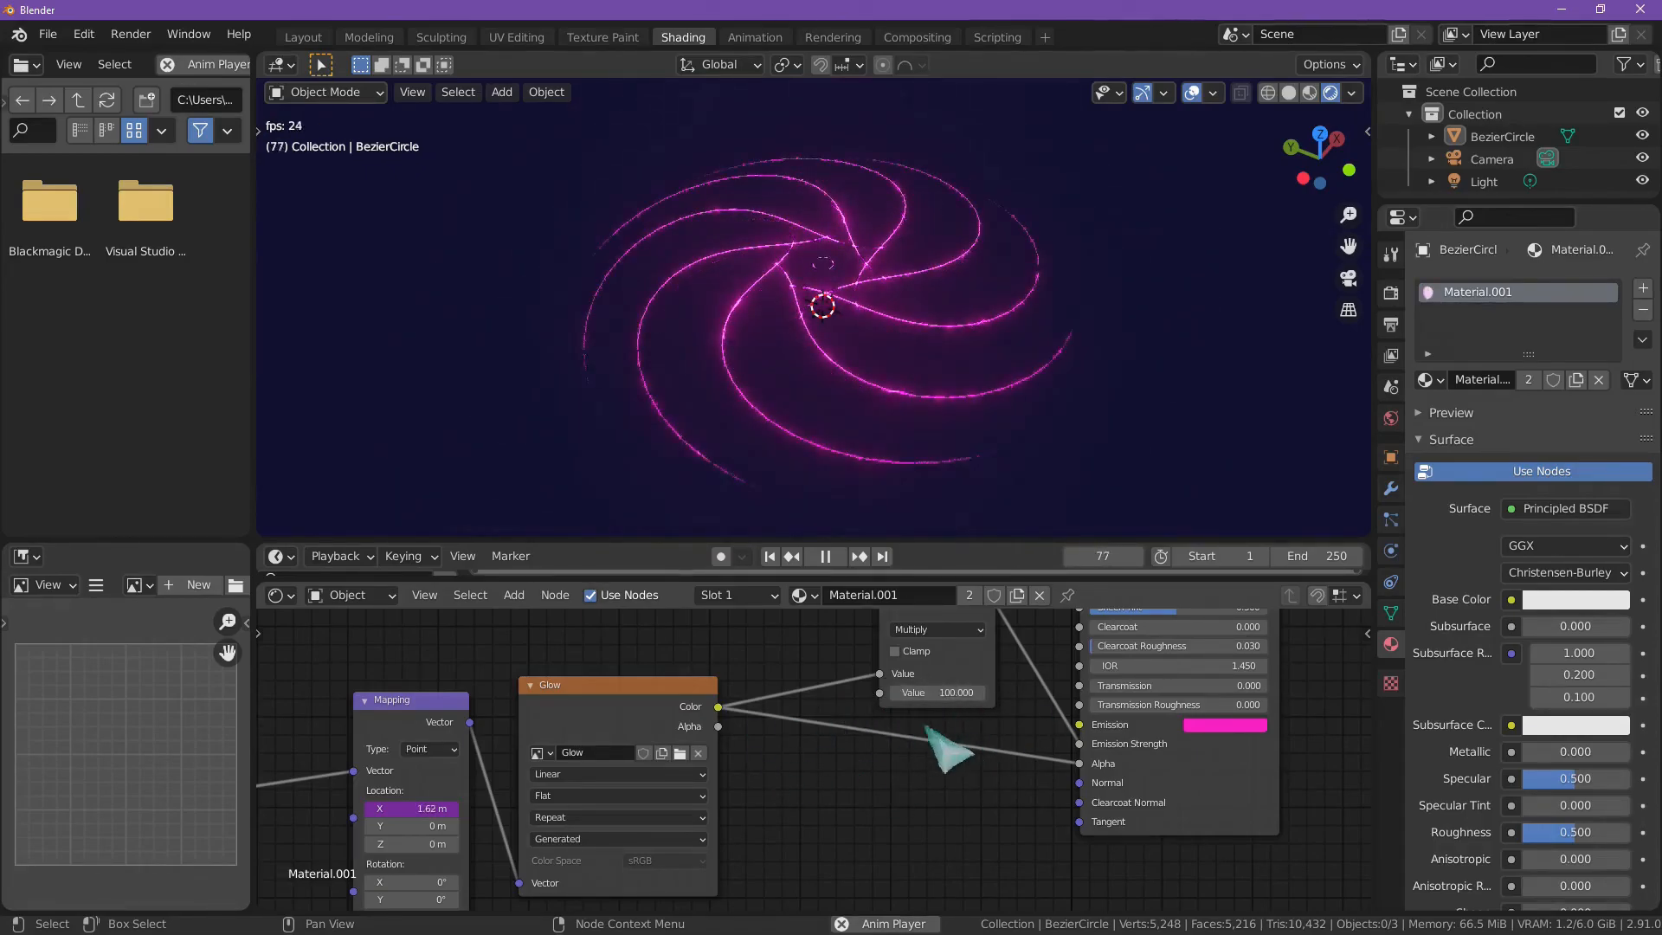
# Step: Disconnect the Glow texture's Color from the Principled BSDF's Alpha input and reconnect it
pyautogui.scroll(-2, 875, 779)
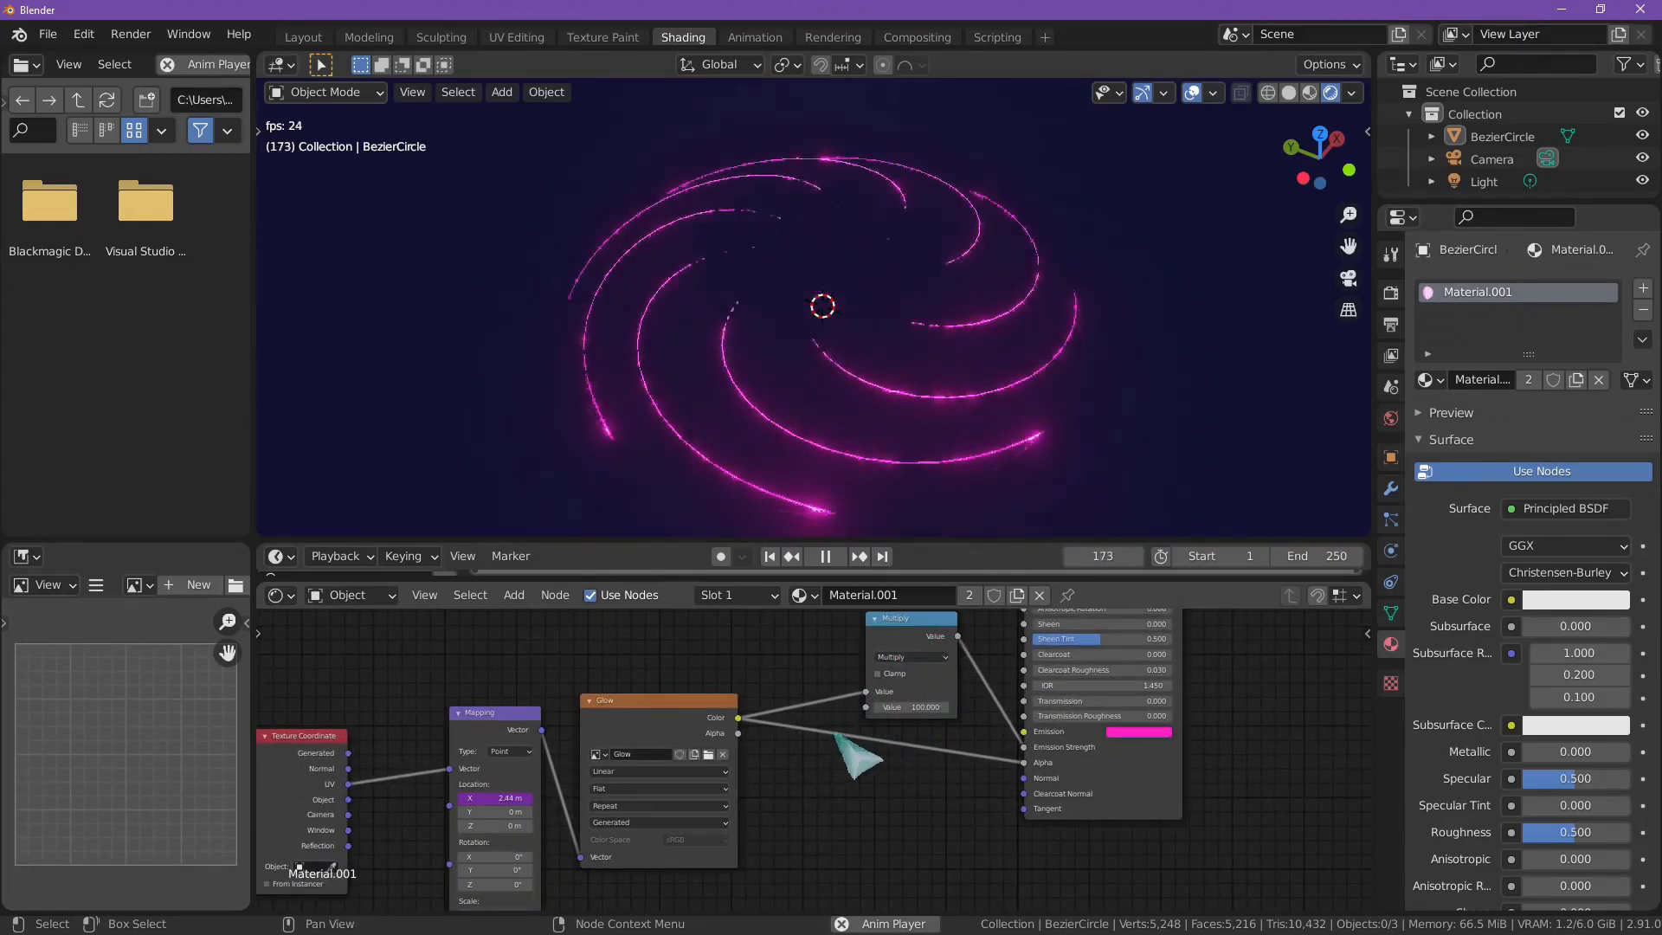
pyautogui.moveTo(1024, 761); pyautogui.dragTo(919, 770)
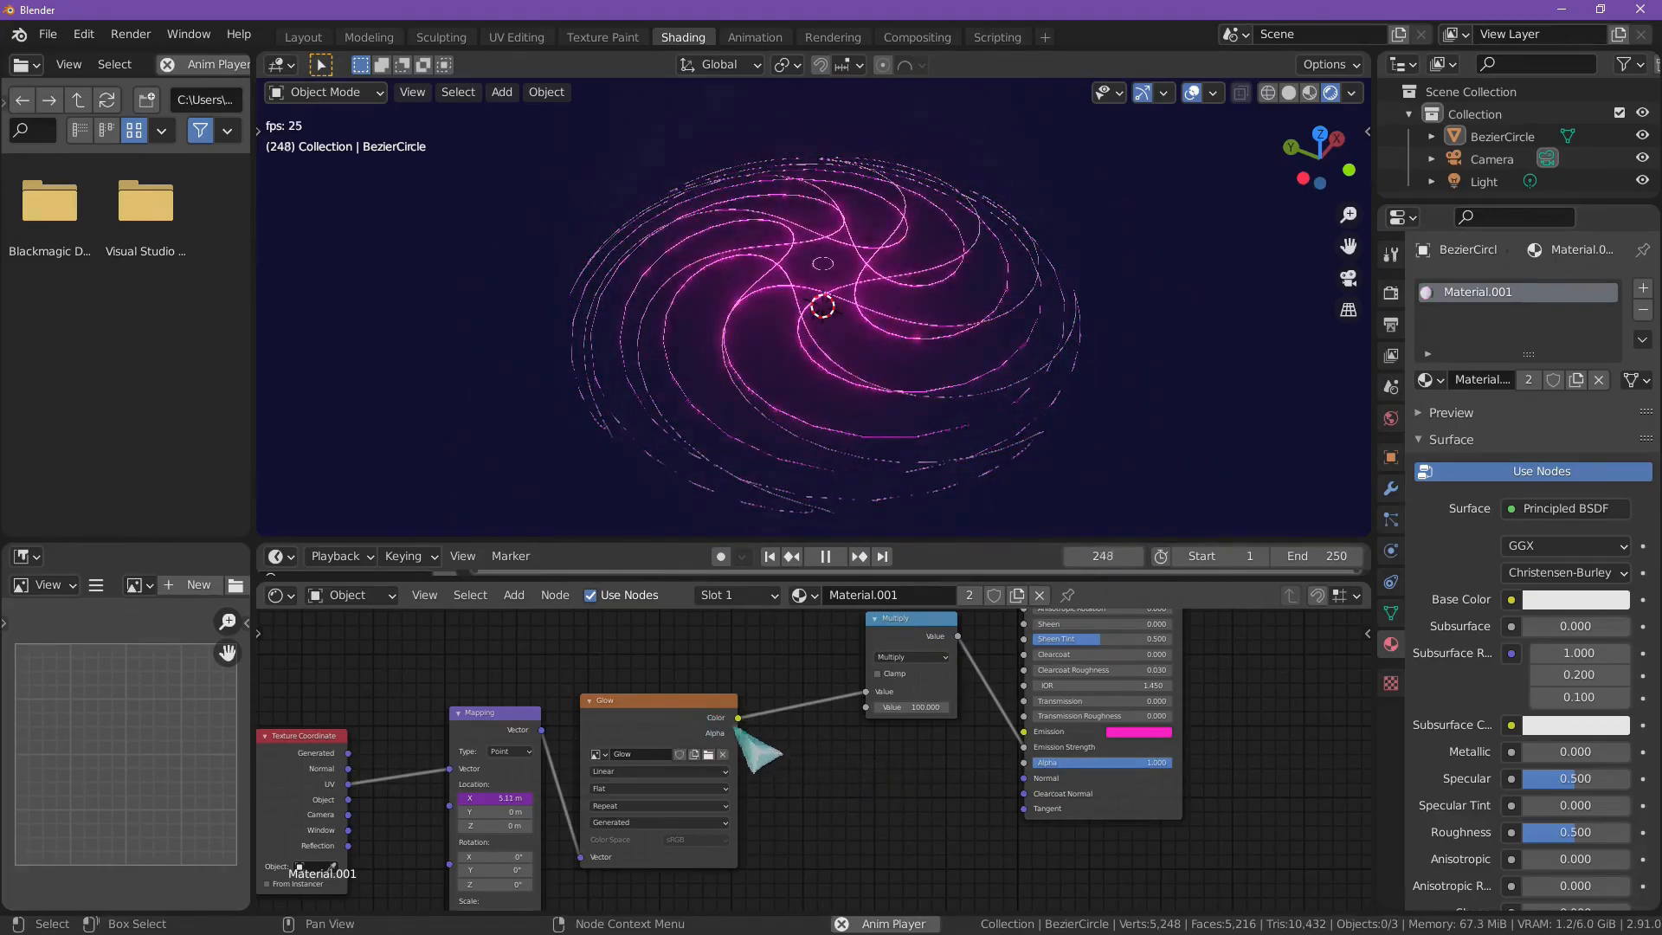
pyautogui.moveTo(739, 732); pyautogui.dragTo(1056, 779)
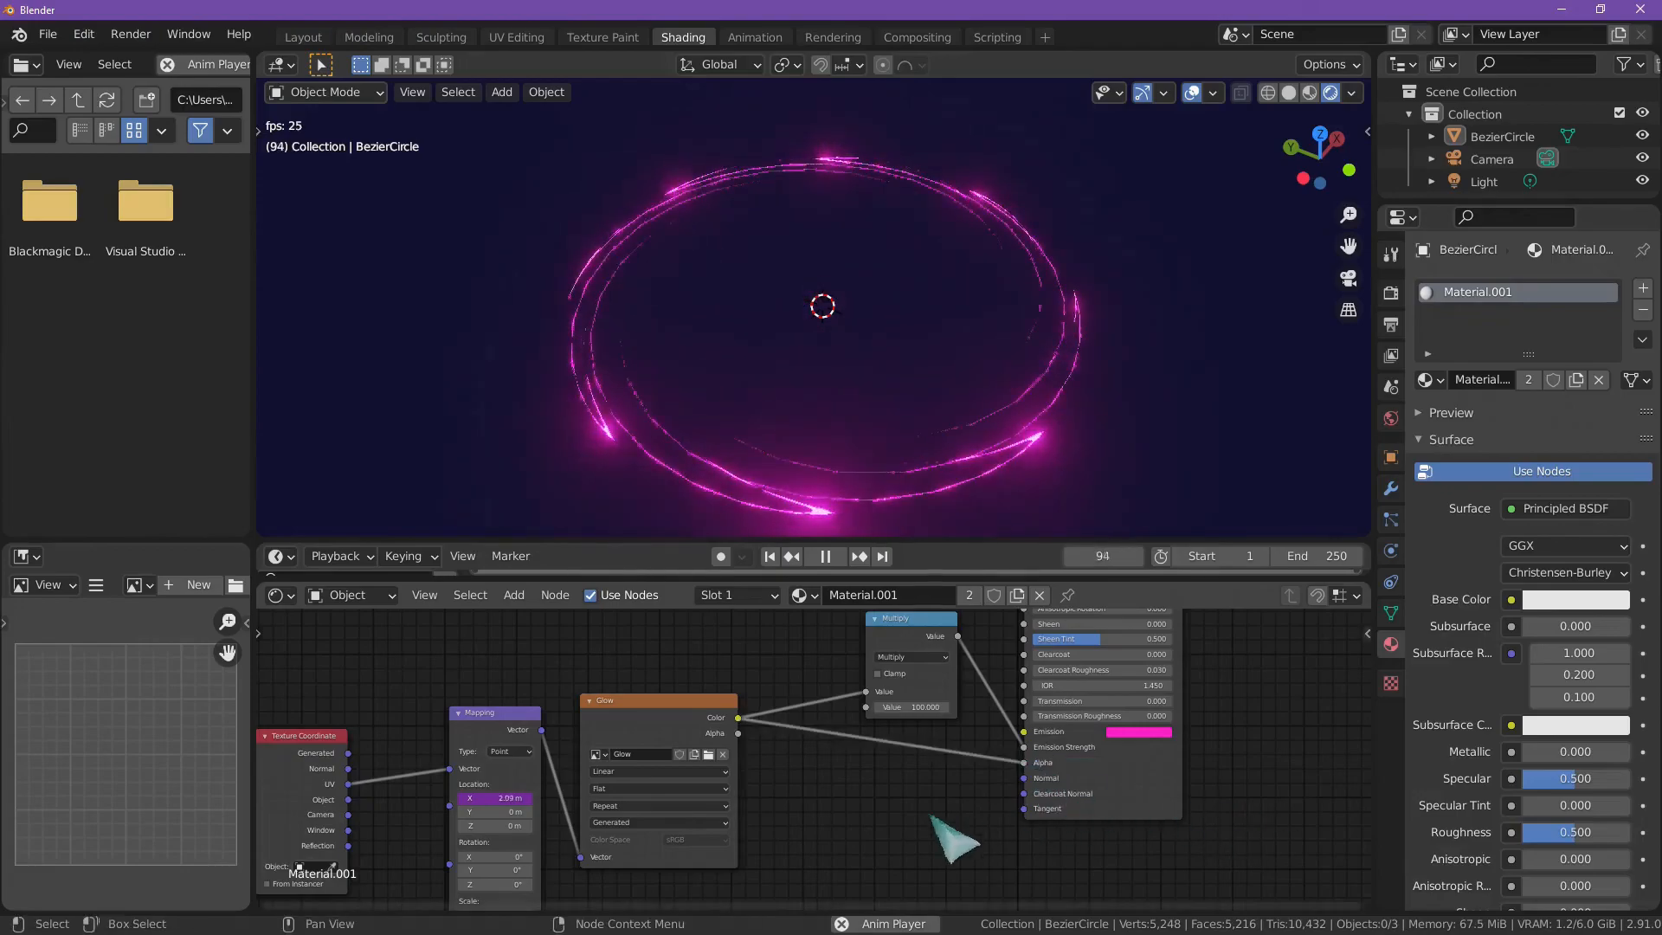
pyautogui.scroll(-3, 909, 831)
pyautogui.scroll(-1, 866, 826)
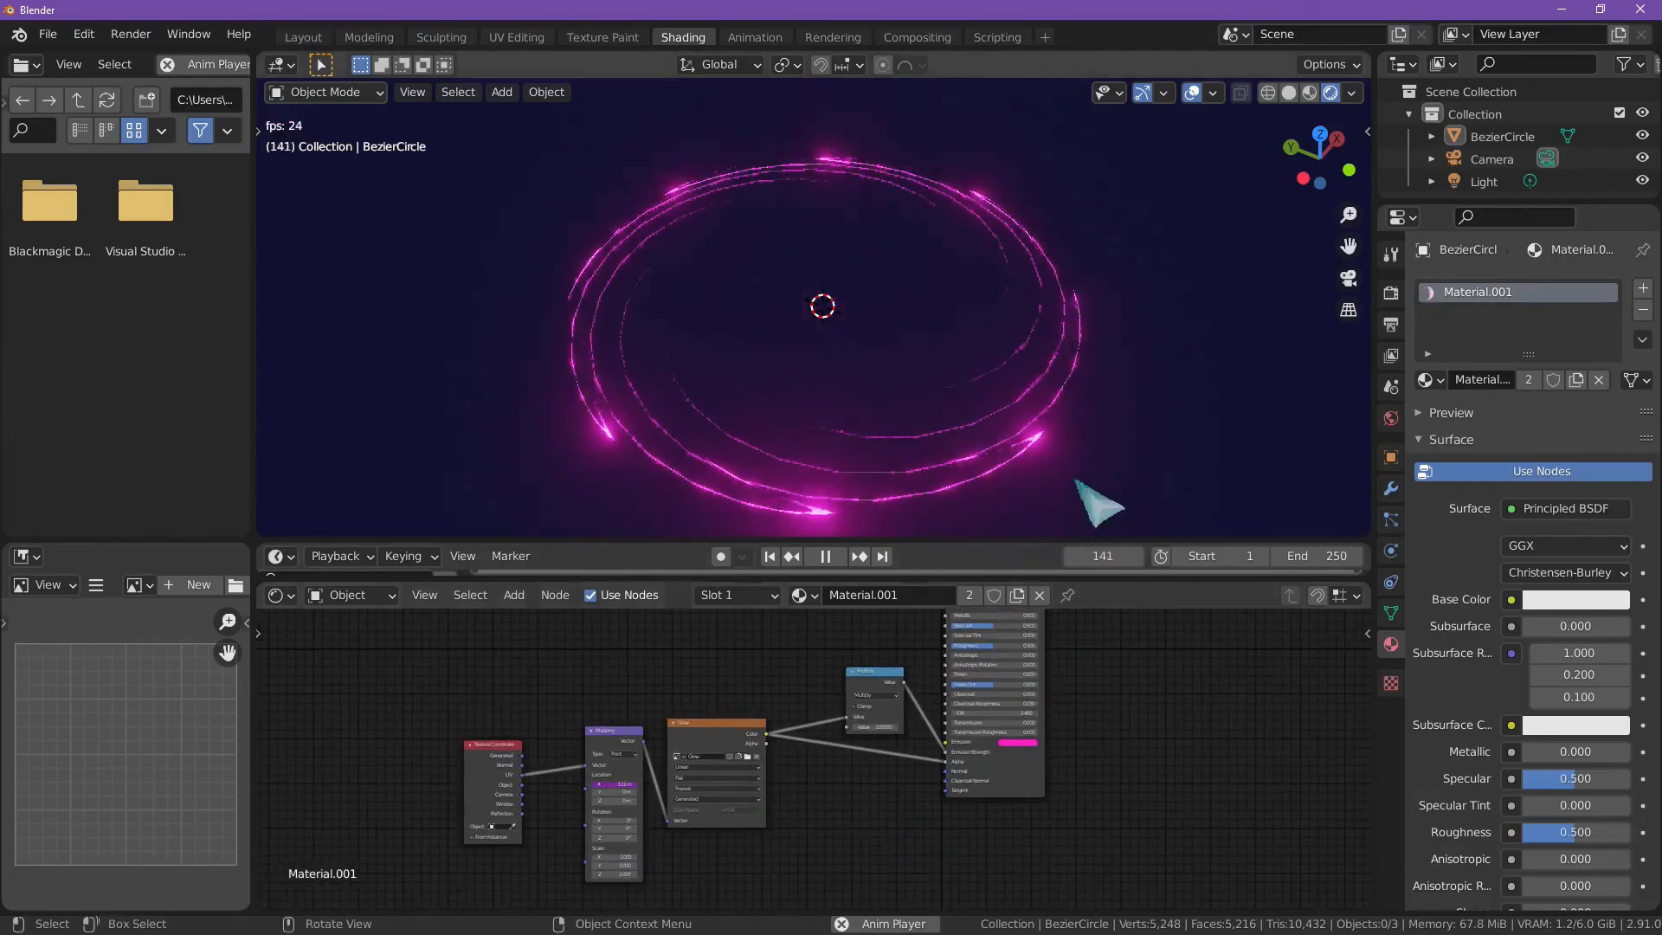
pyautogui.moveTo(1105, 475); pyautogui.dragTo(1056, 494, button='middle')
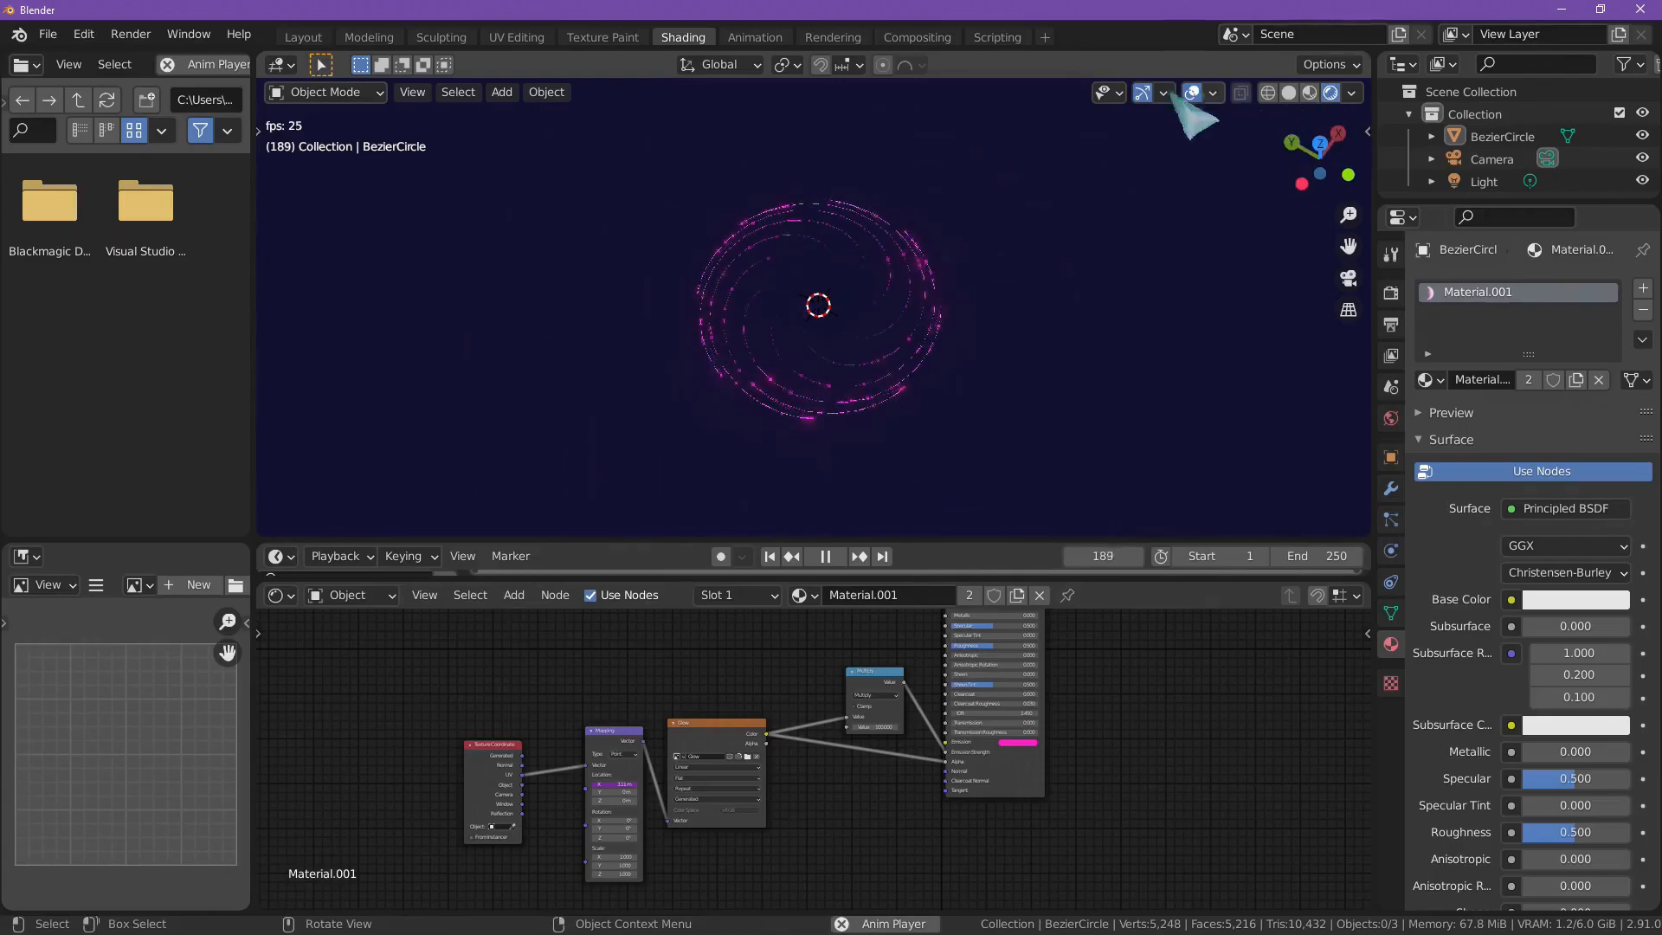